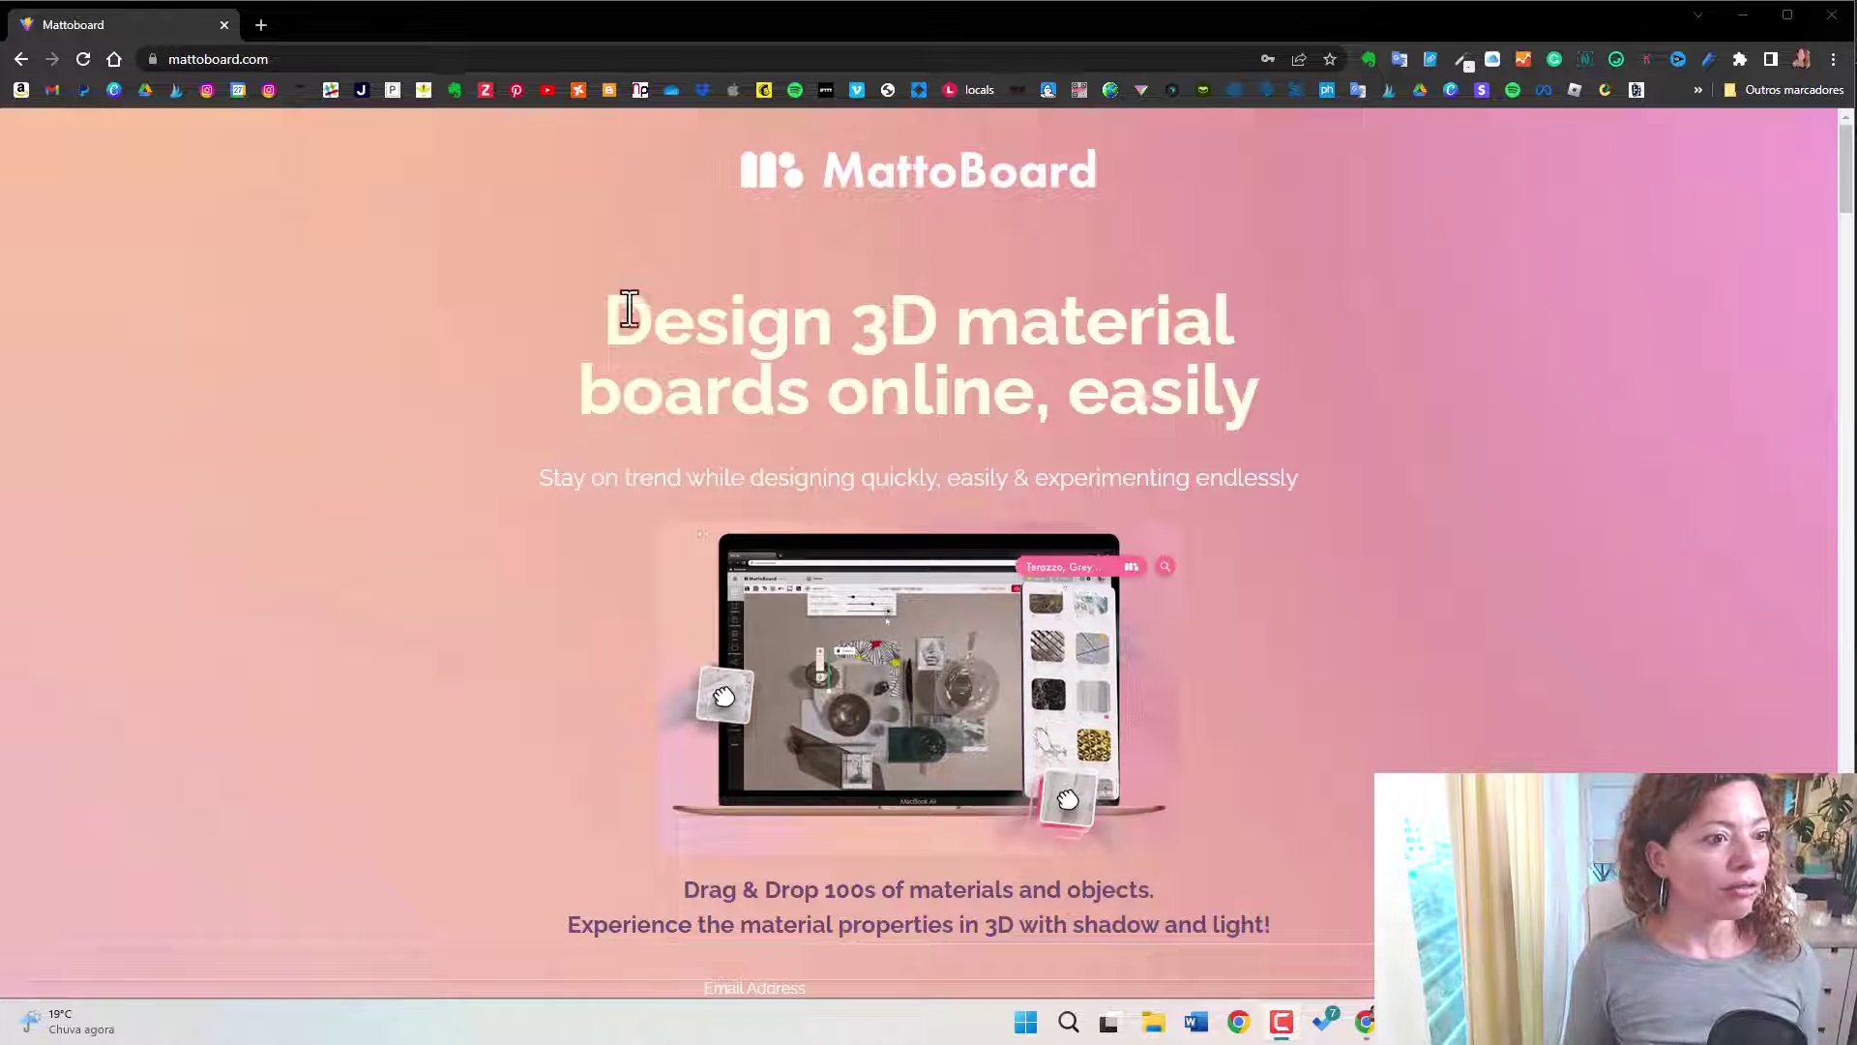
# Return to the projects page and start a new project from scratch.
pyautogui.scroll(-6, 962, 561)
pyautogui.scroll(5, 967, 531)
pyautogui.scroll(1, 911, 444)
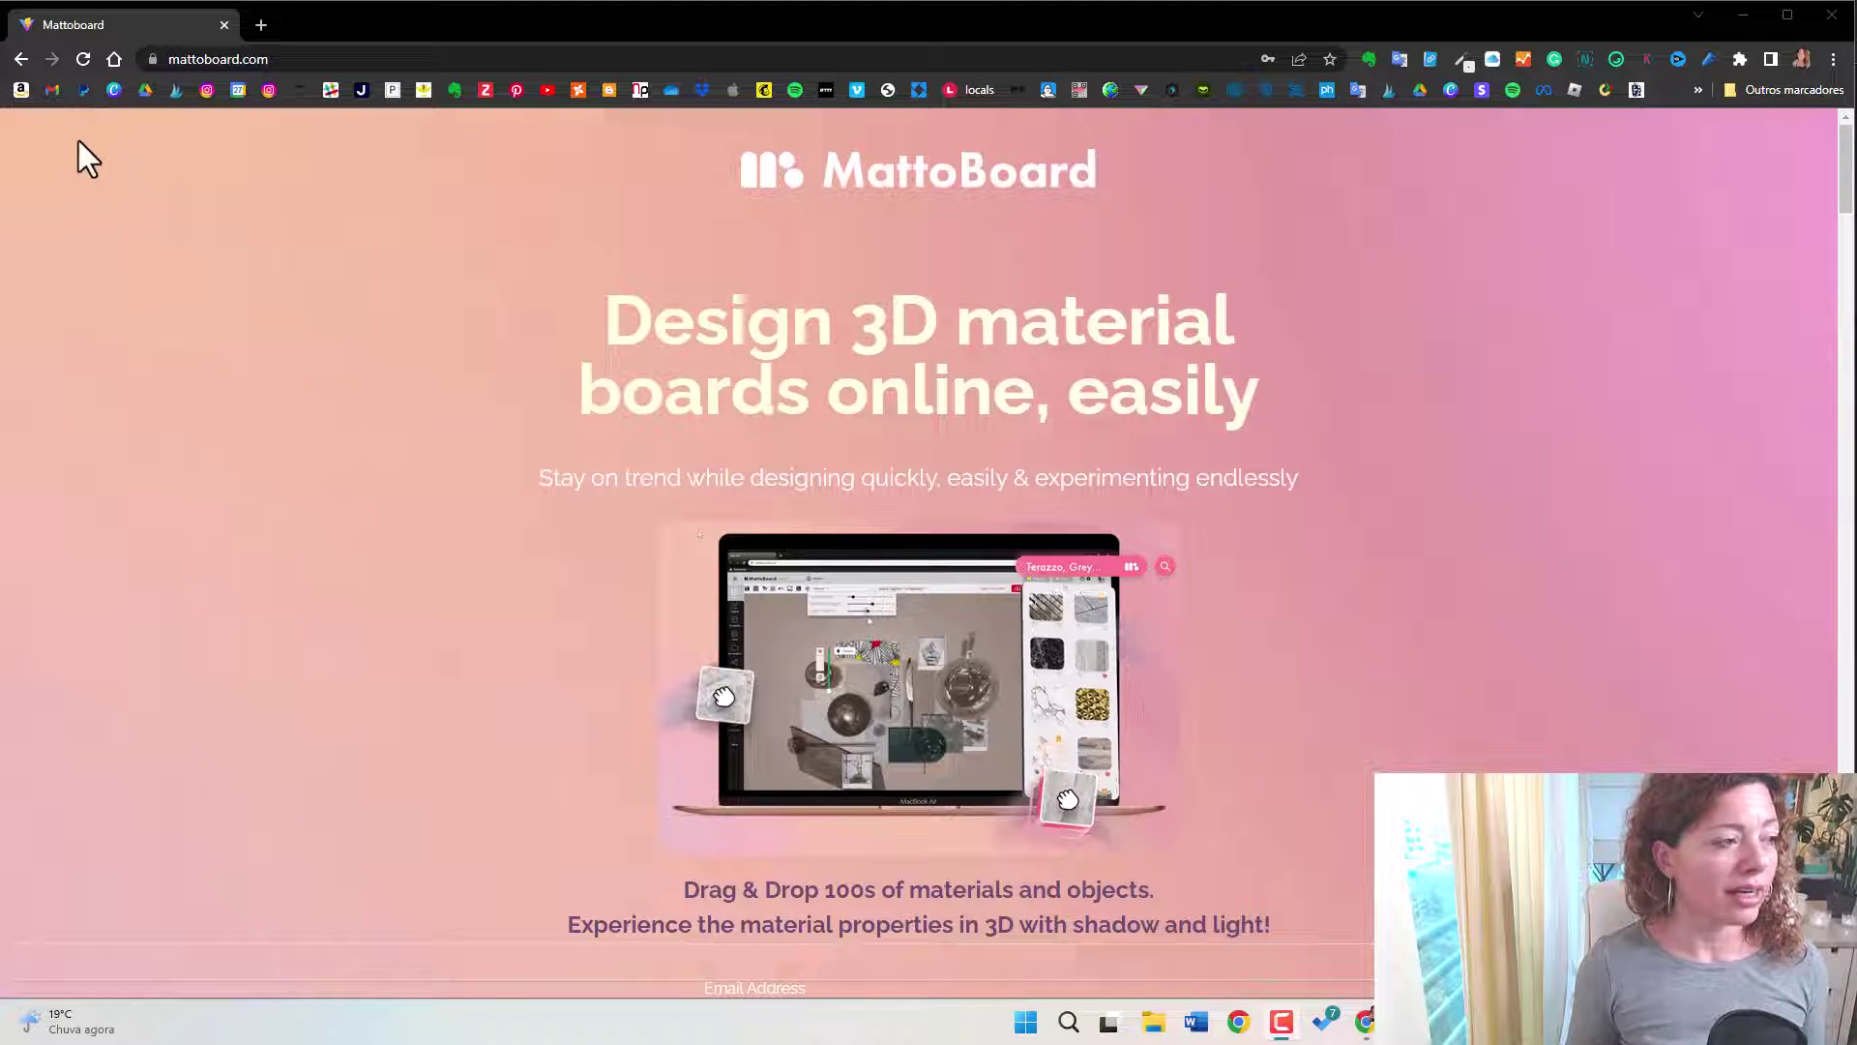
pyautogui.click(20, 59)
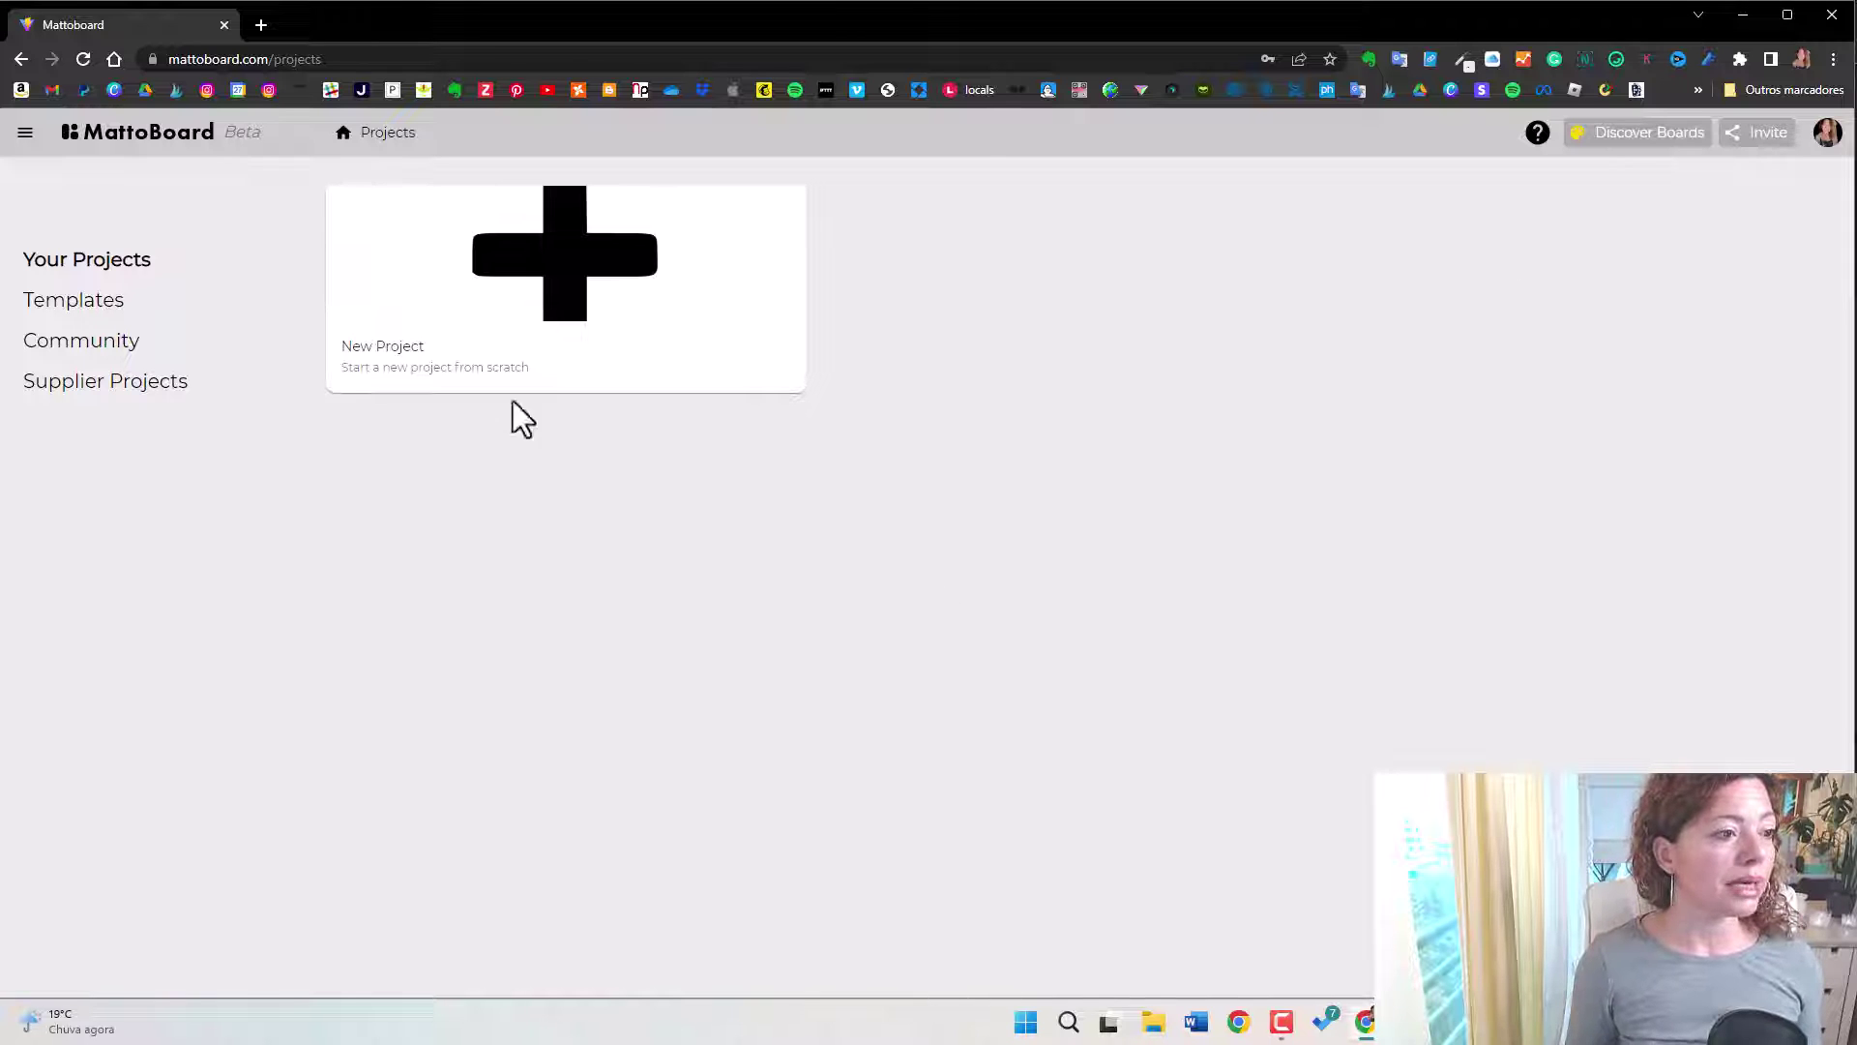
pyautogui.click(556, 297)
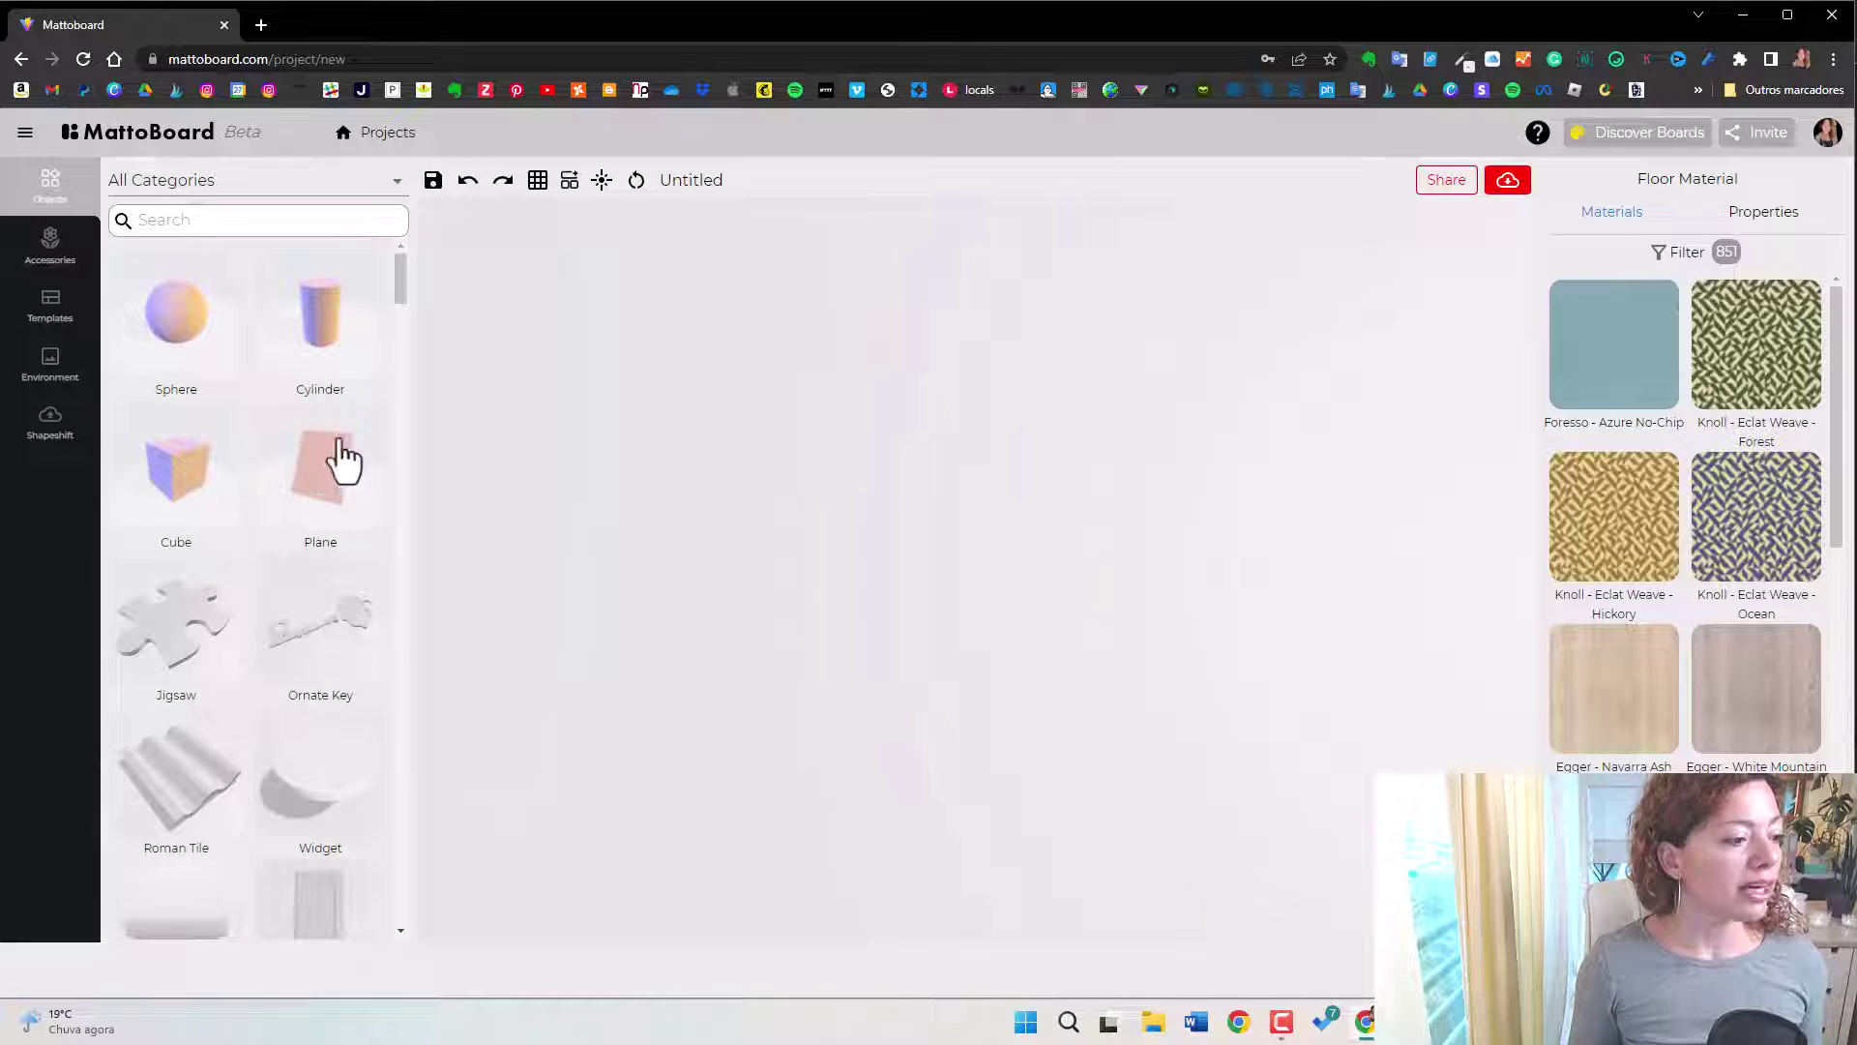
# Find the Bevelled Edge 90x24 disc among the objects and place it near the middle of the empty board.
pyautogui.scroll(-10, 278, 456)
pyautogui.scroll(-15, 249, 613)
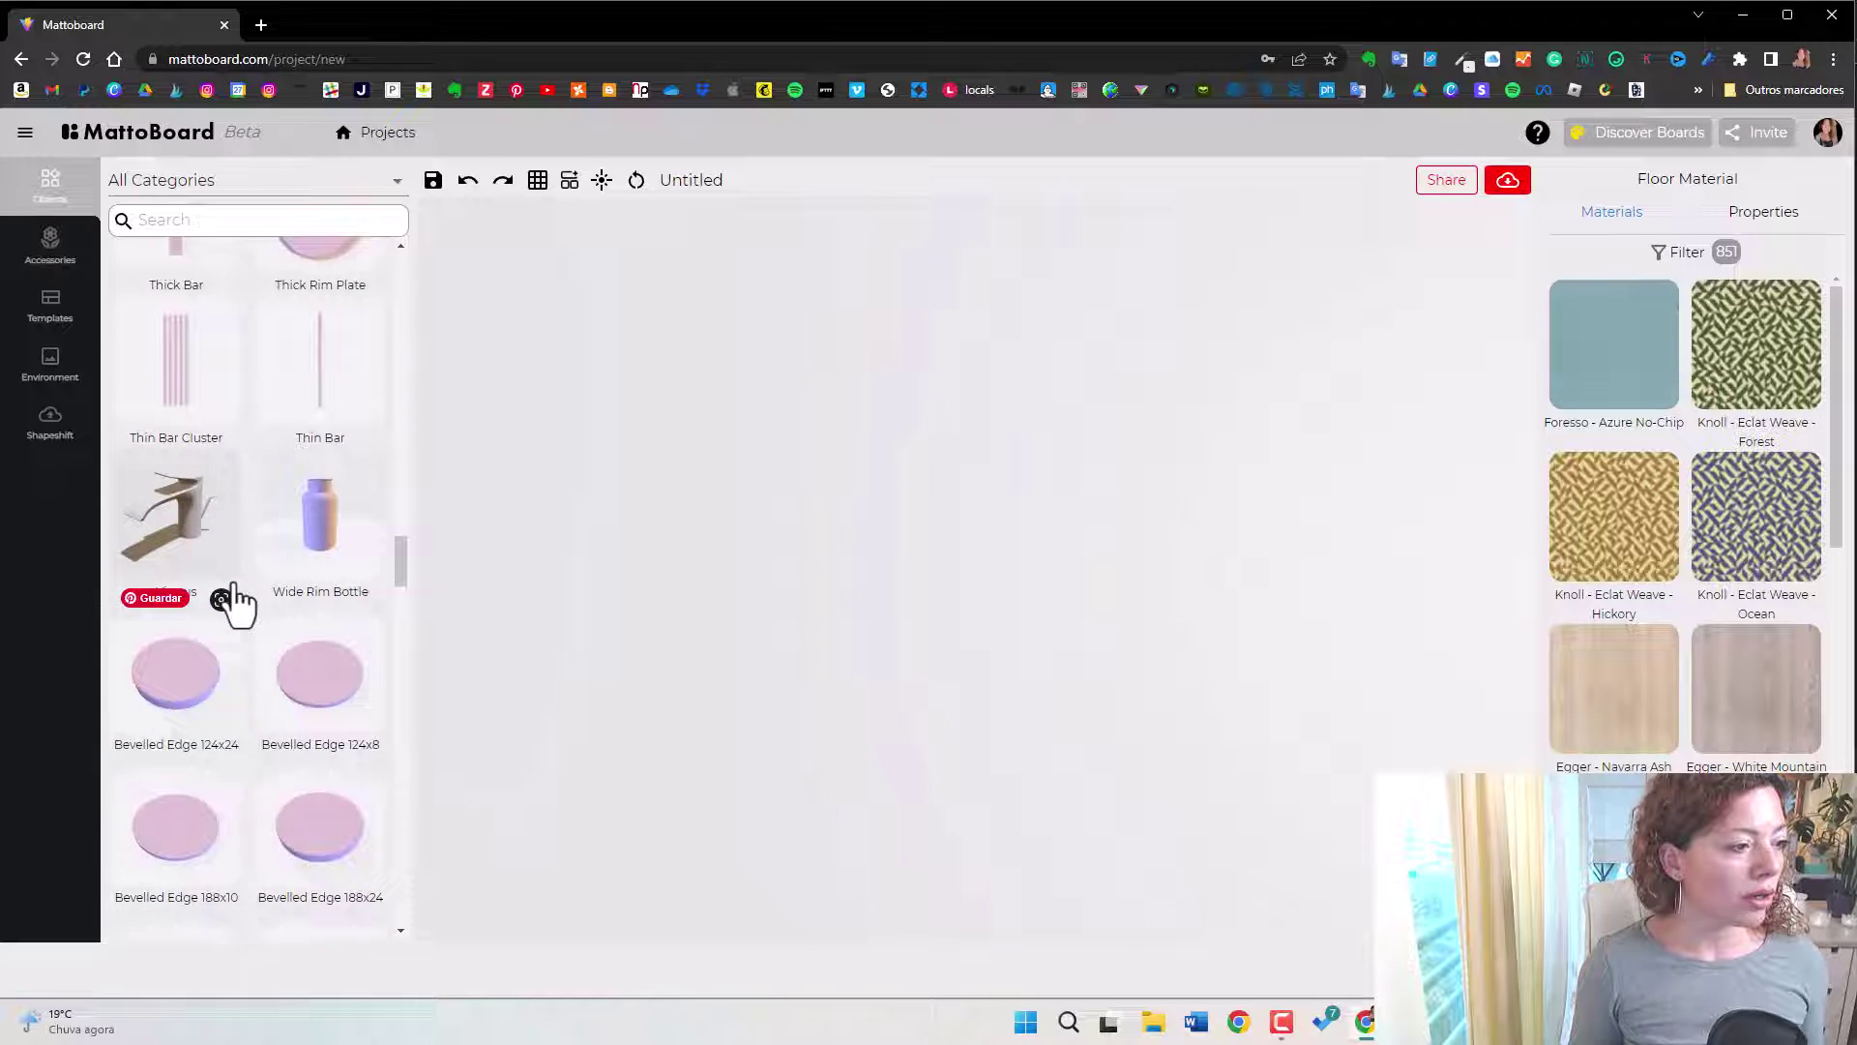
pyautogui.scroll(-5, 234, 595)
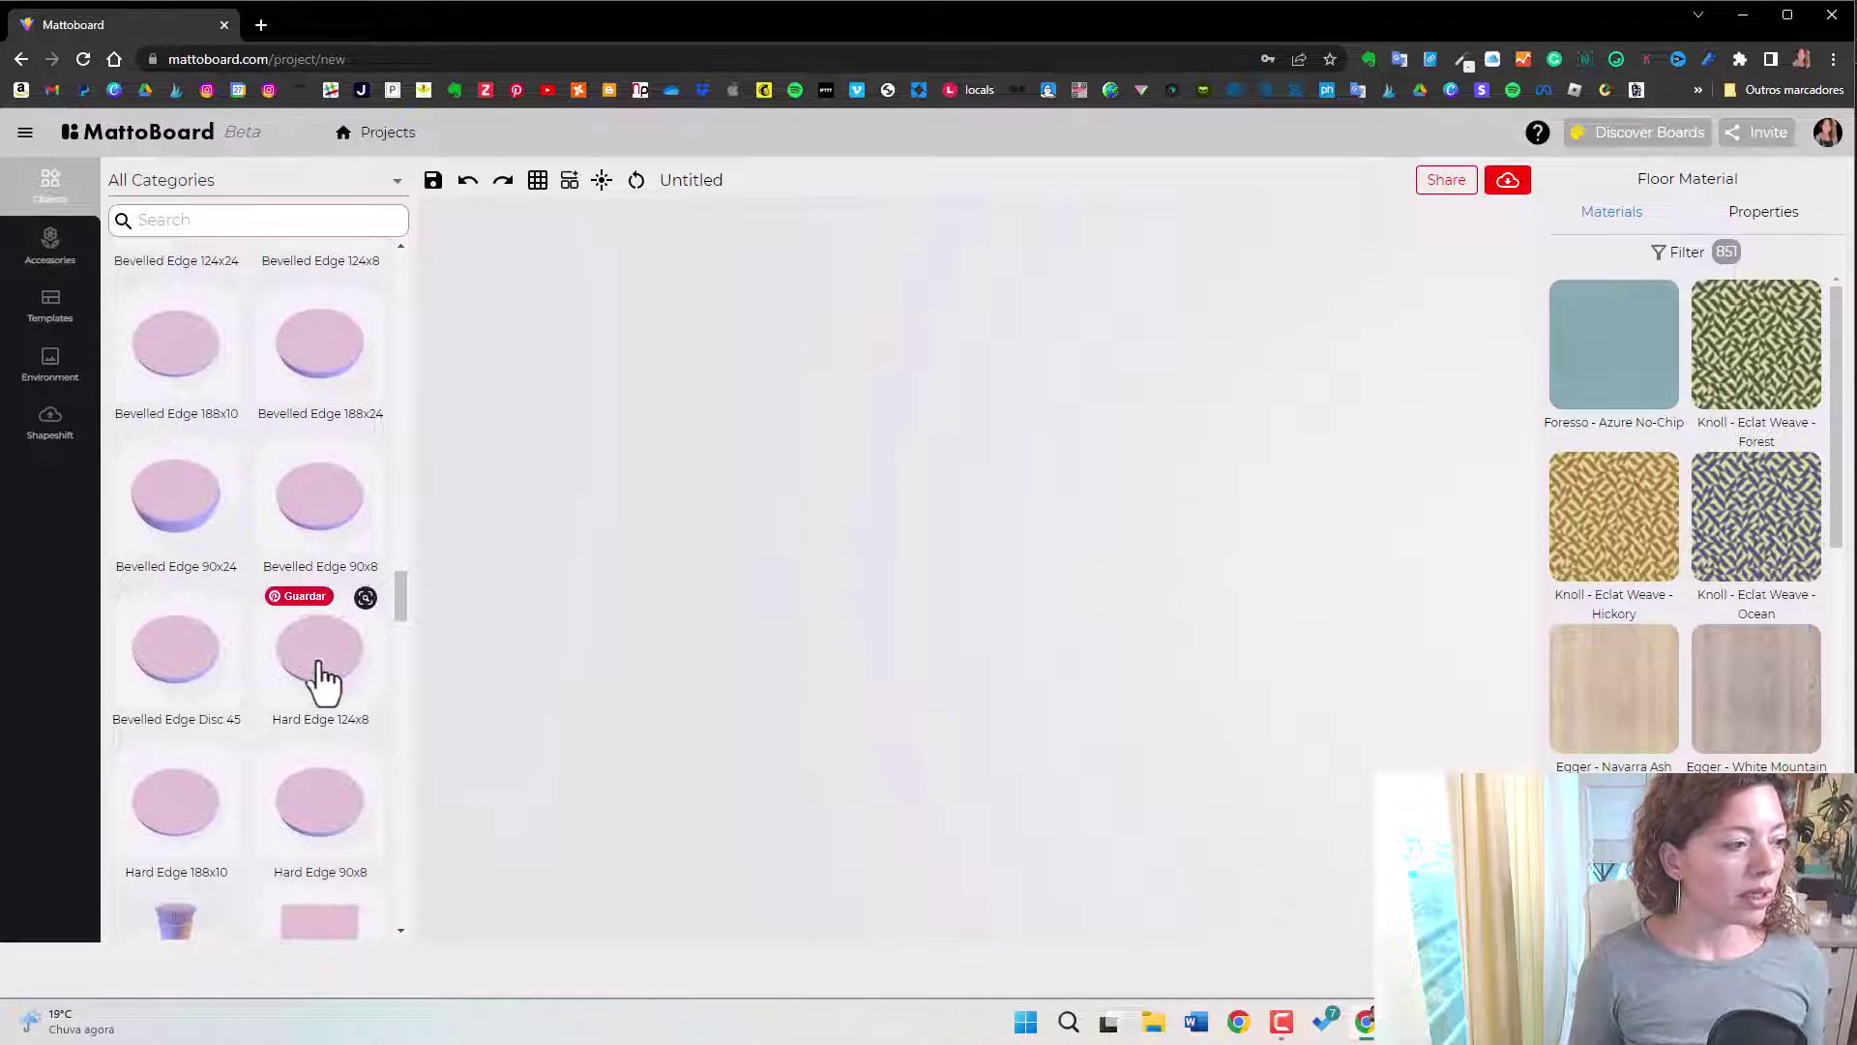
pyautogui.moveTo(191, 506); pyautogui.dragTo(1057, 542)
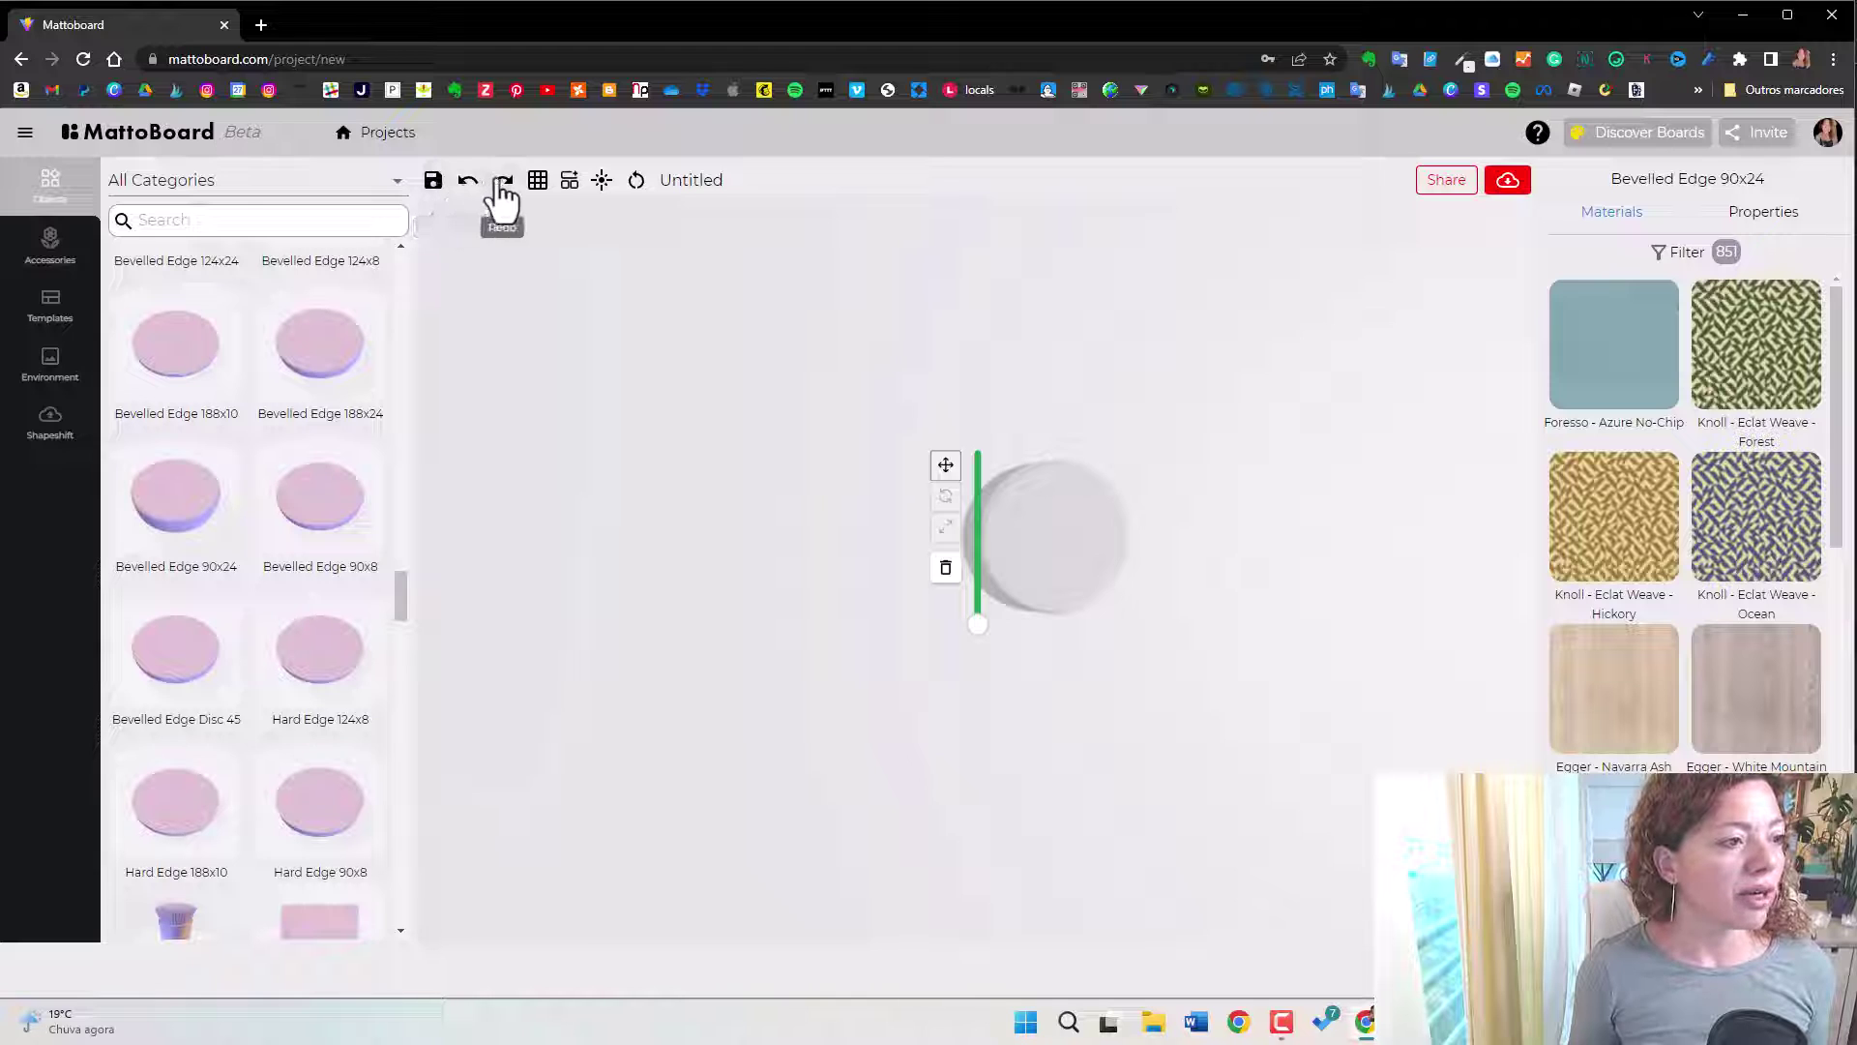
# Preview the measurement grid on the board, hide it again, and view the lighting settings.
pyautogui.click(538, 182)
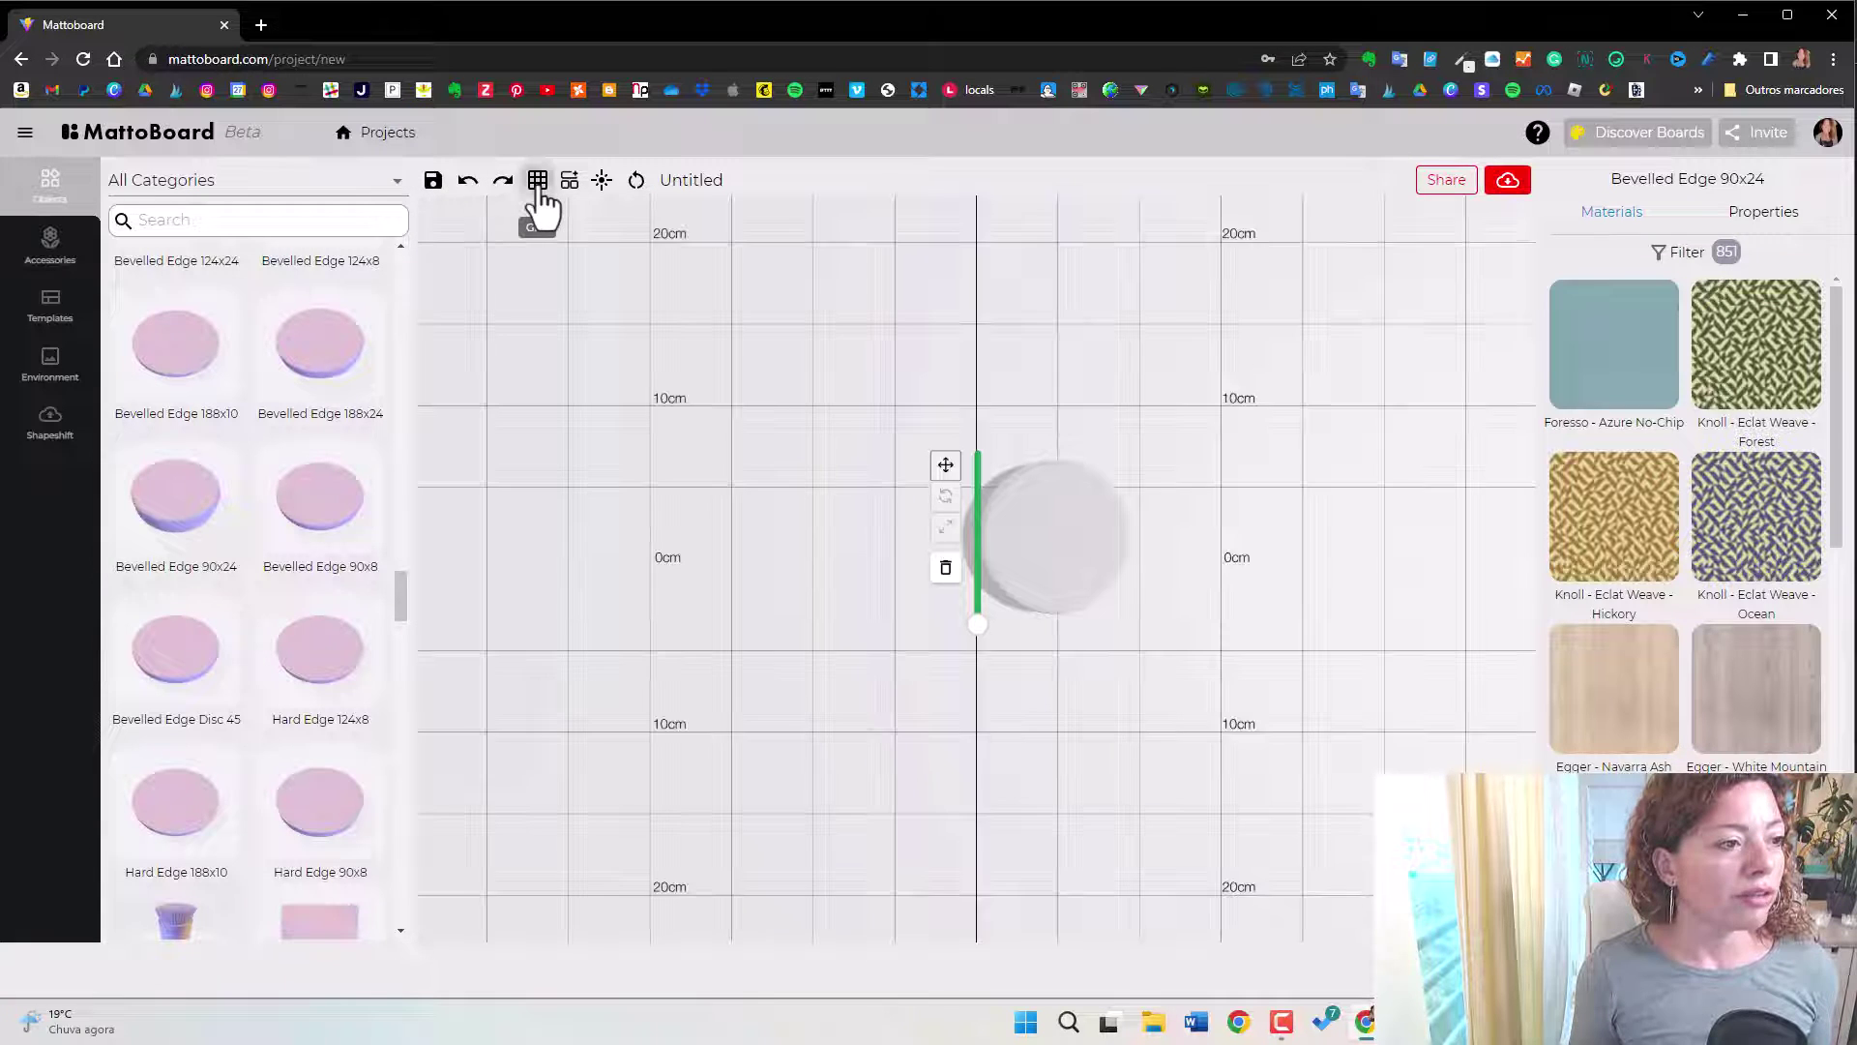
pyautogui.click(538, 183)
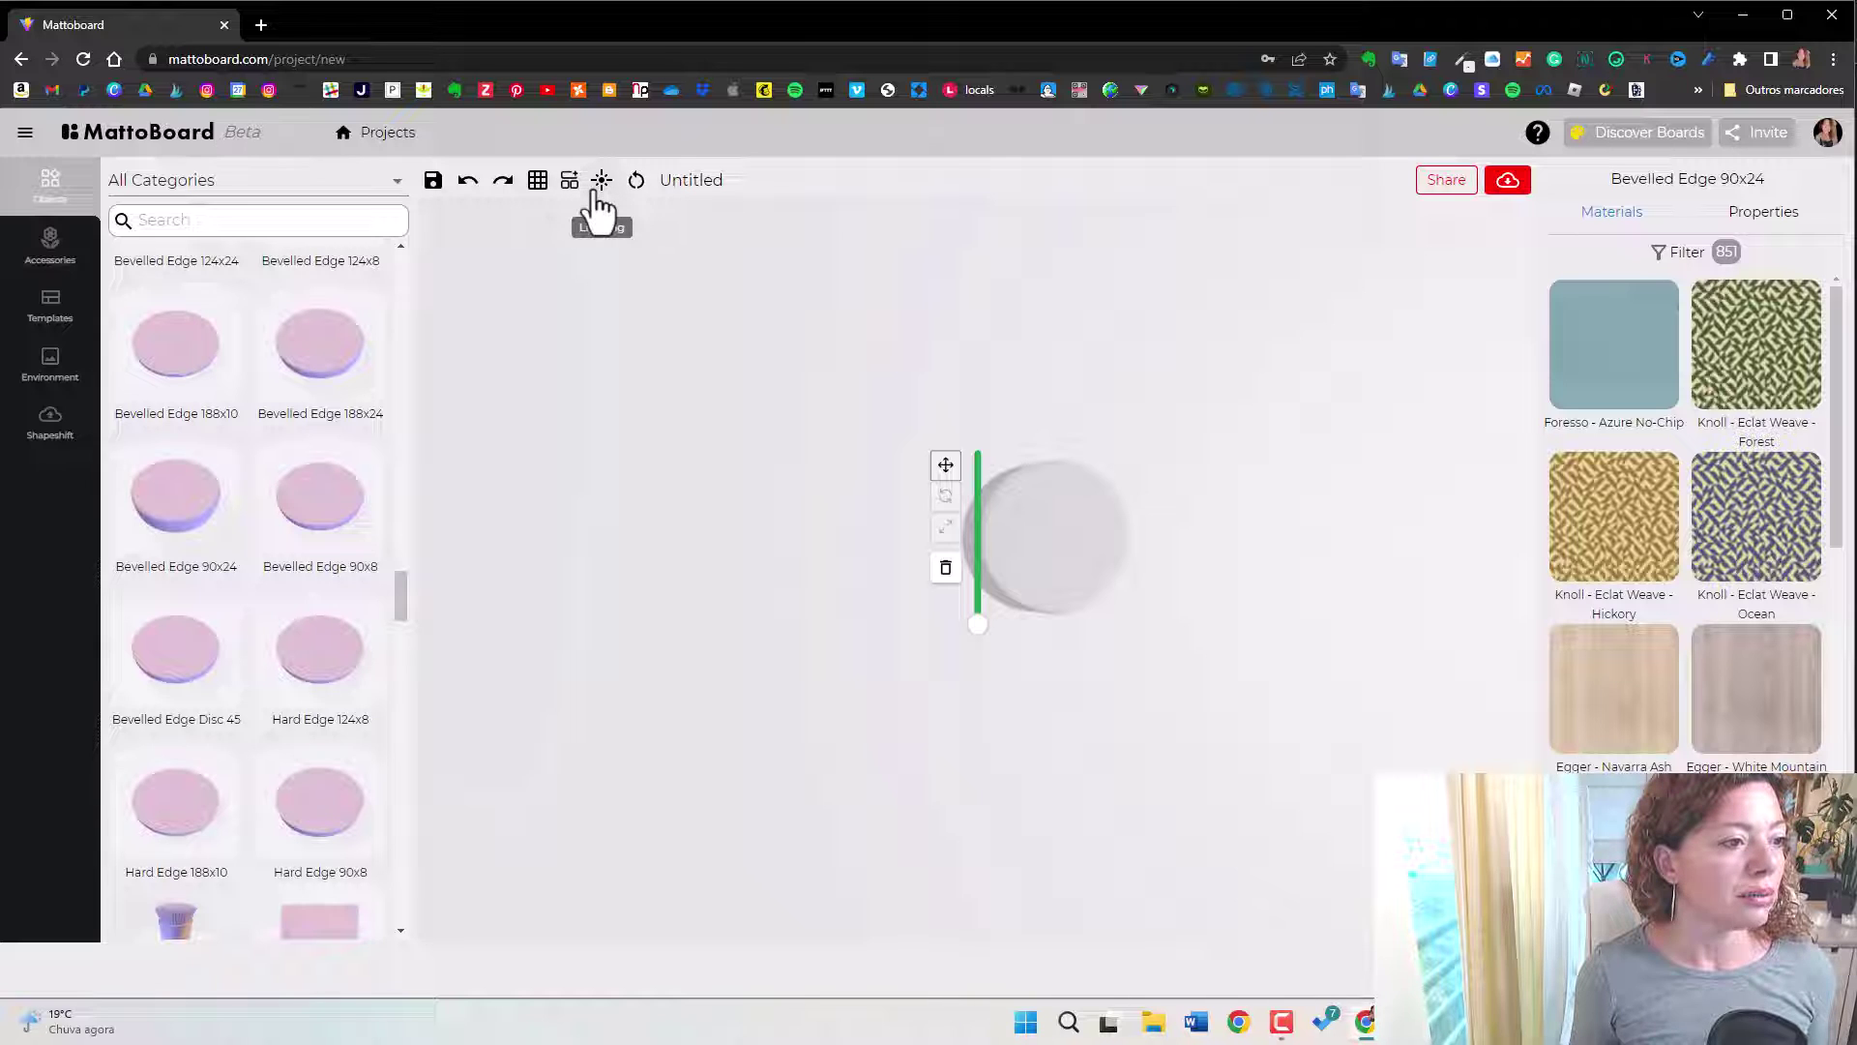
pyautogui.click(595, 190)
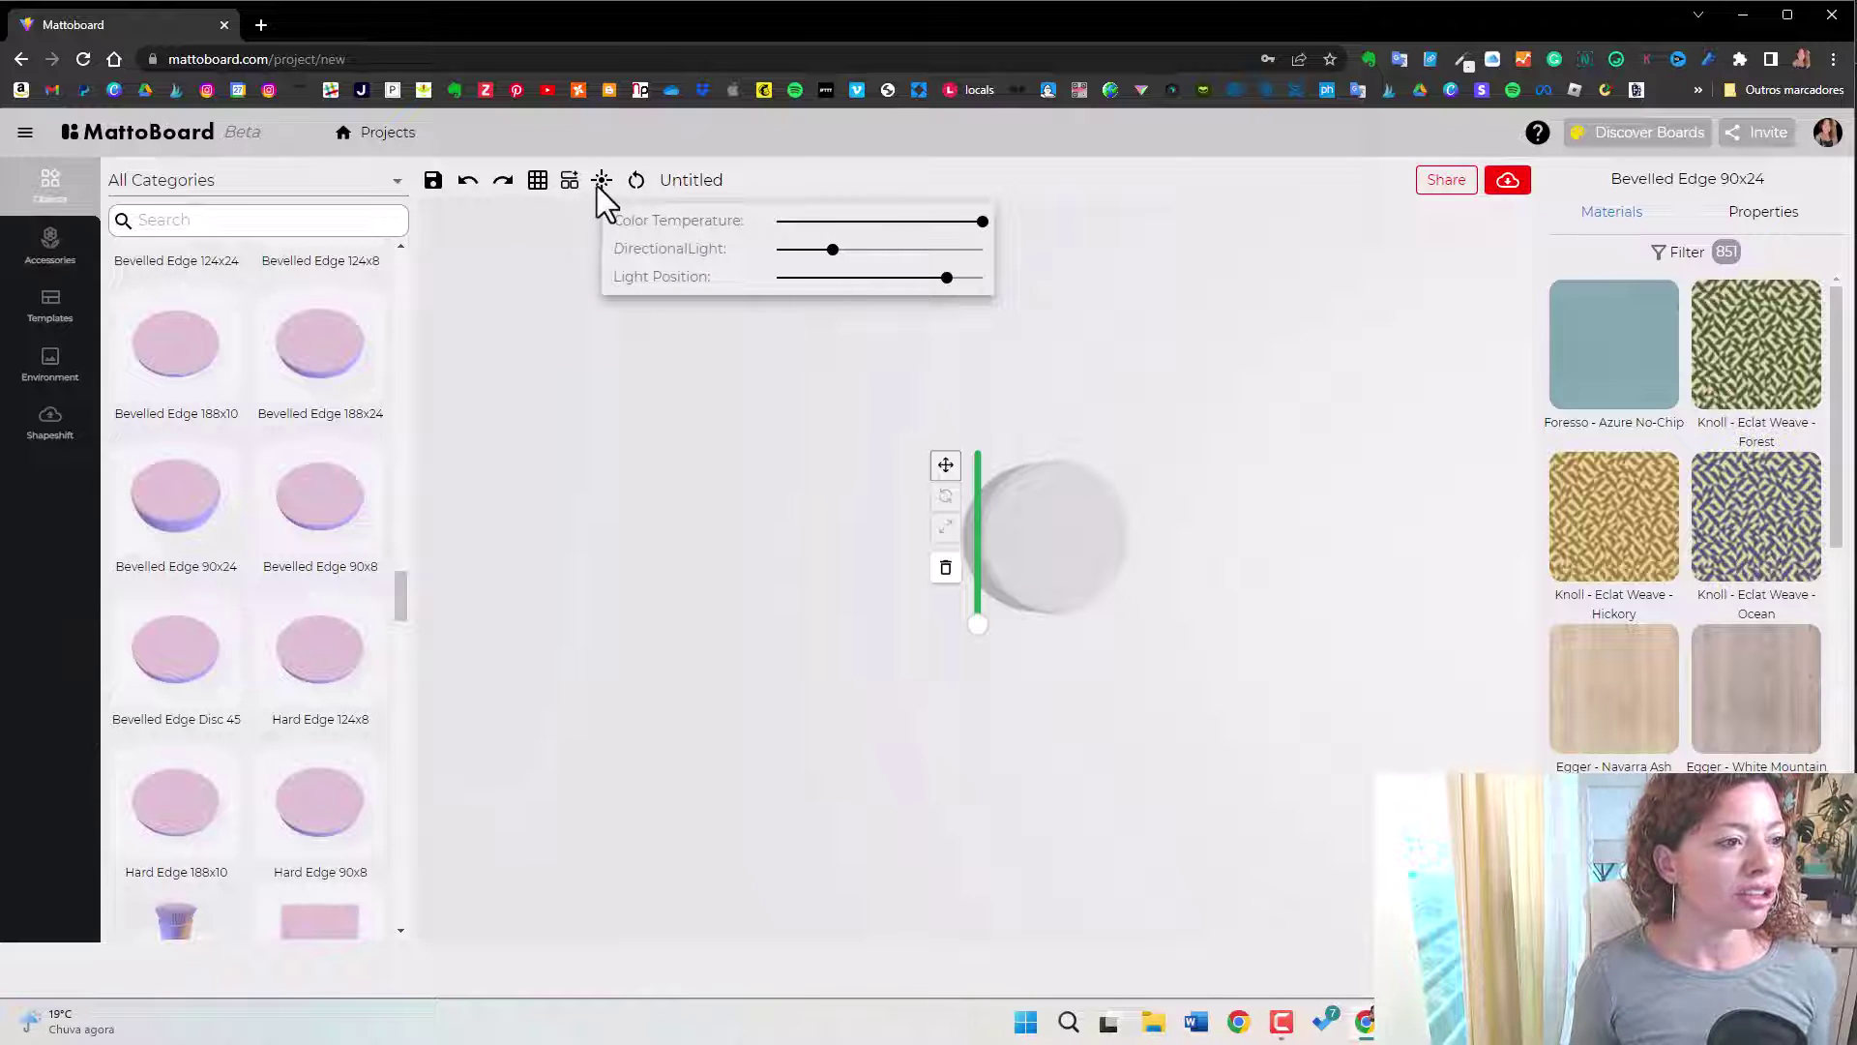
pyautogui.click(601, 185)
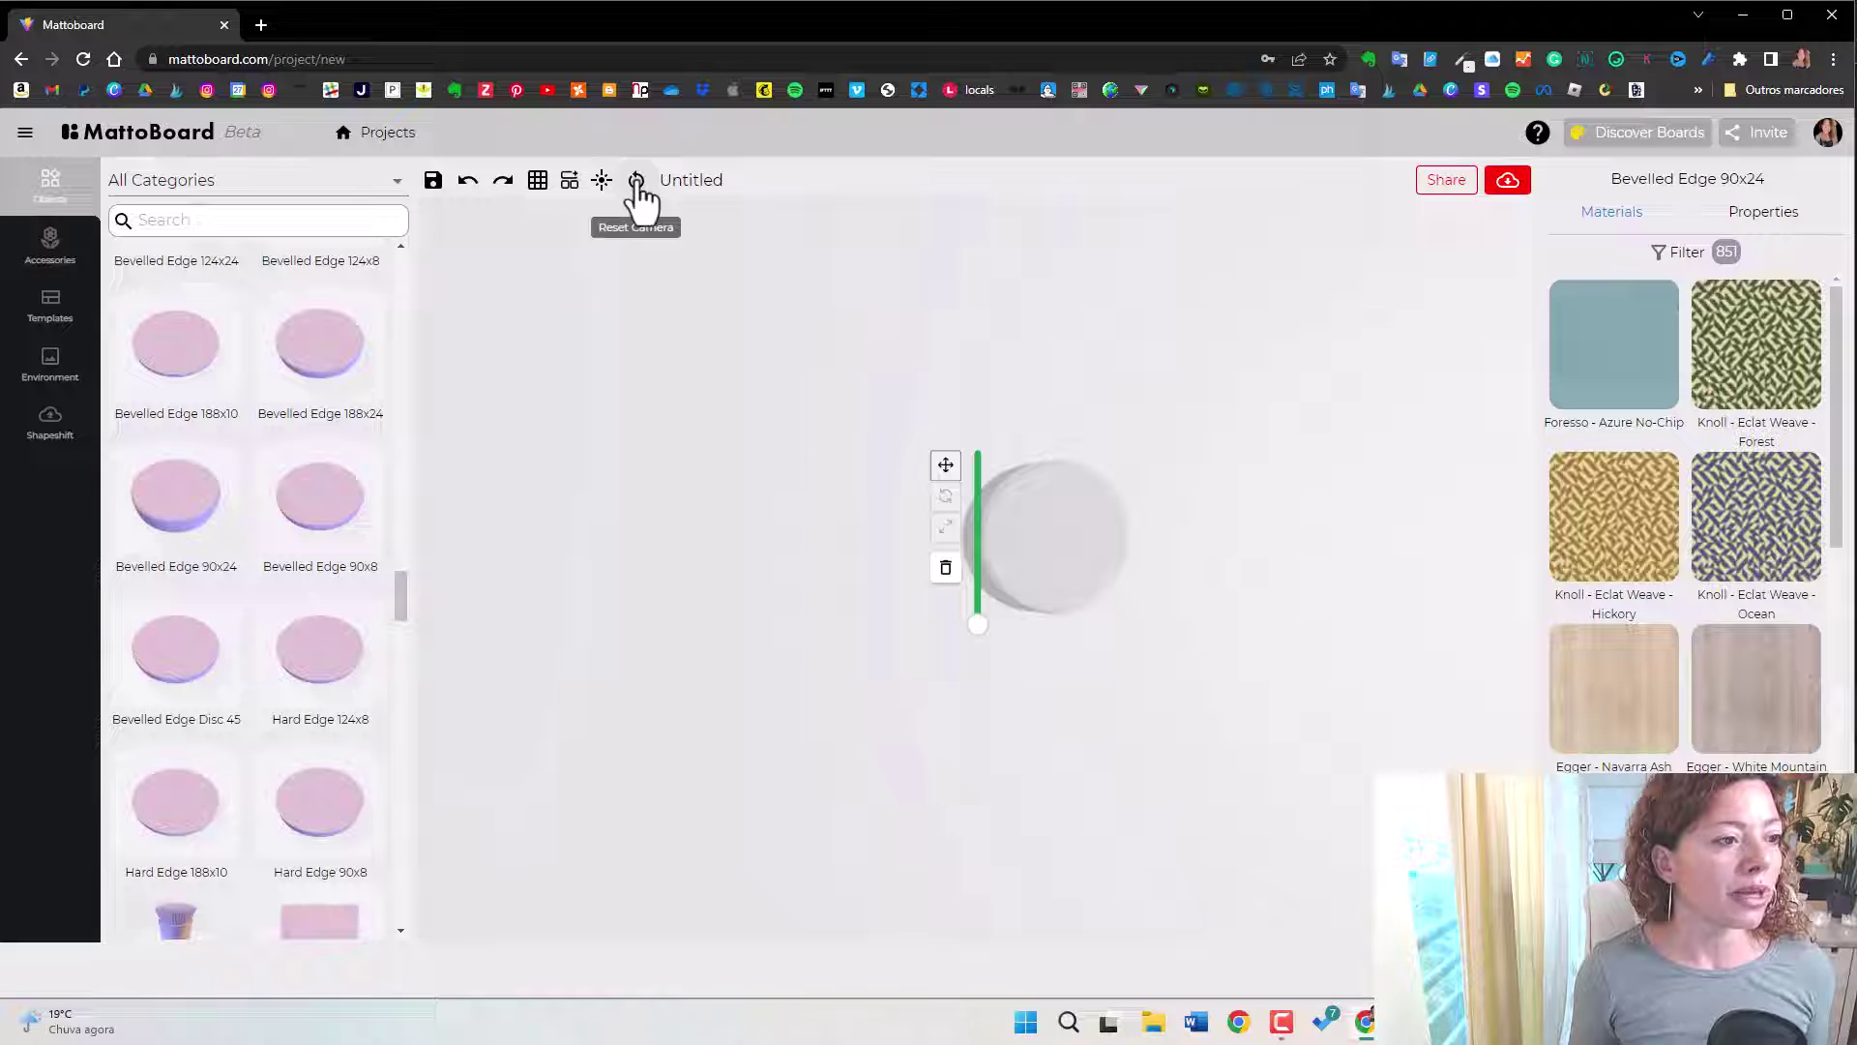
# Reset the camera and reposition the bevelled disc at the centre of the board.
pyautogui.moveTo(996, 651); pyautogui.dragTo(908, 589)
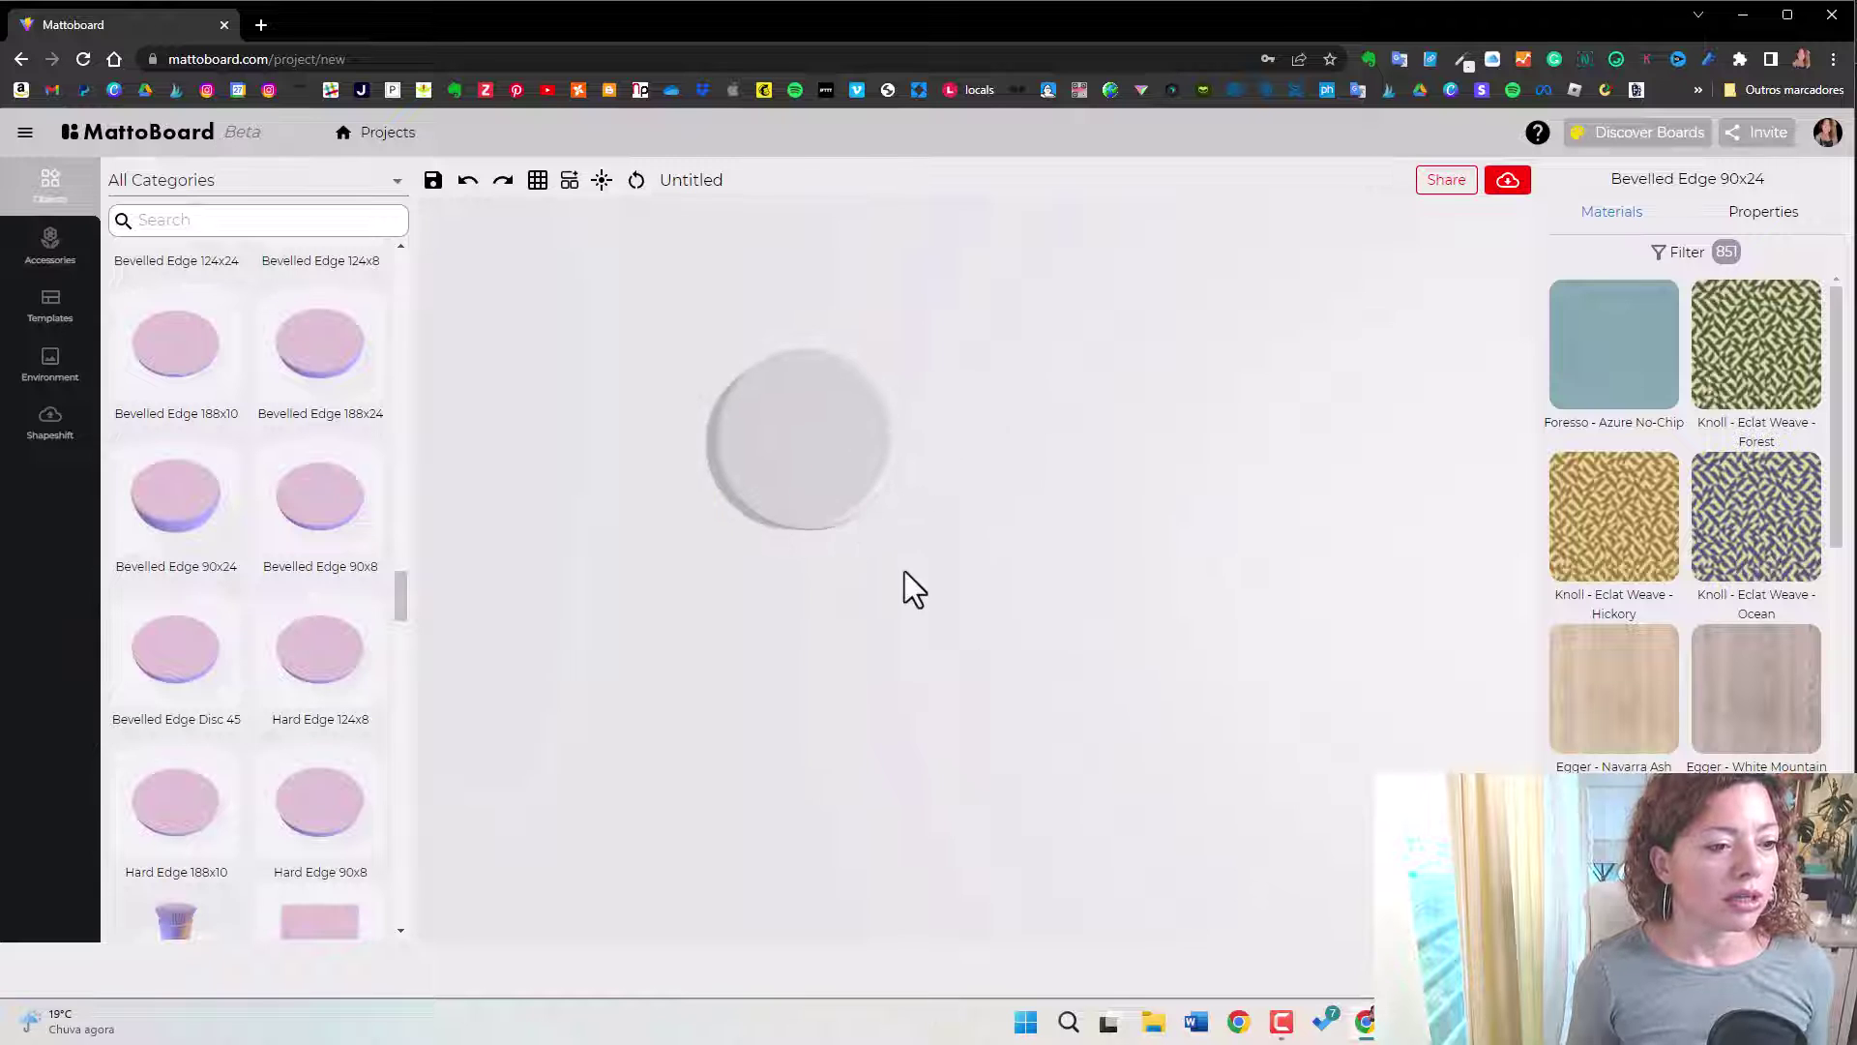
pyautogui.scroll(3, 977, 515)
pyautogui.scroll(-3, 882, 536)
pyautogui.click(636, 182)
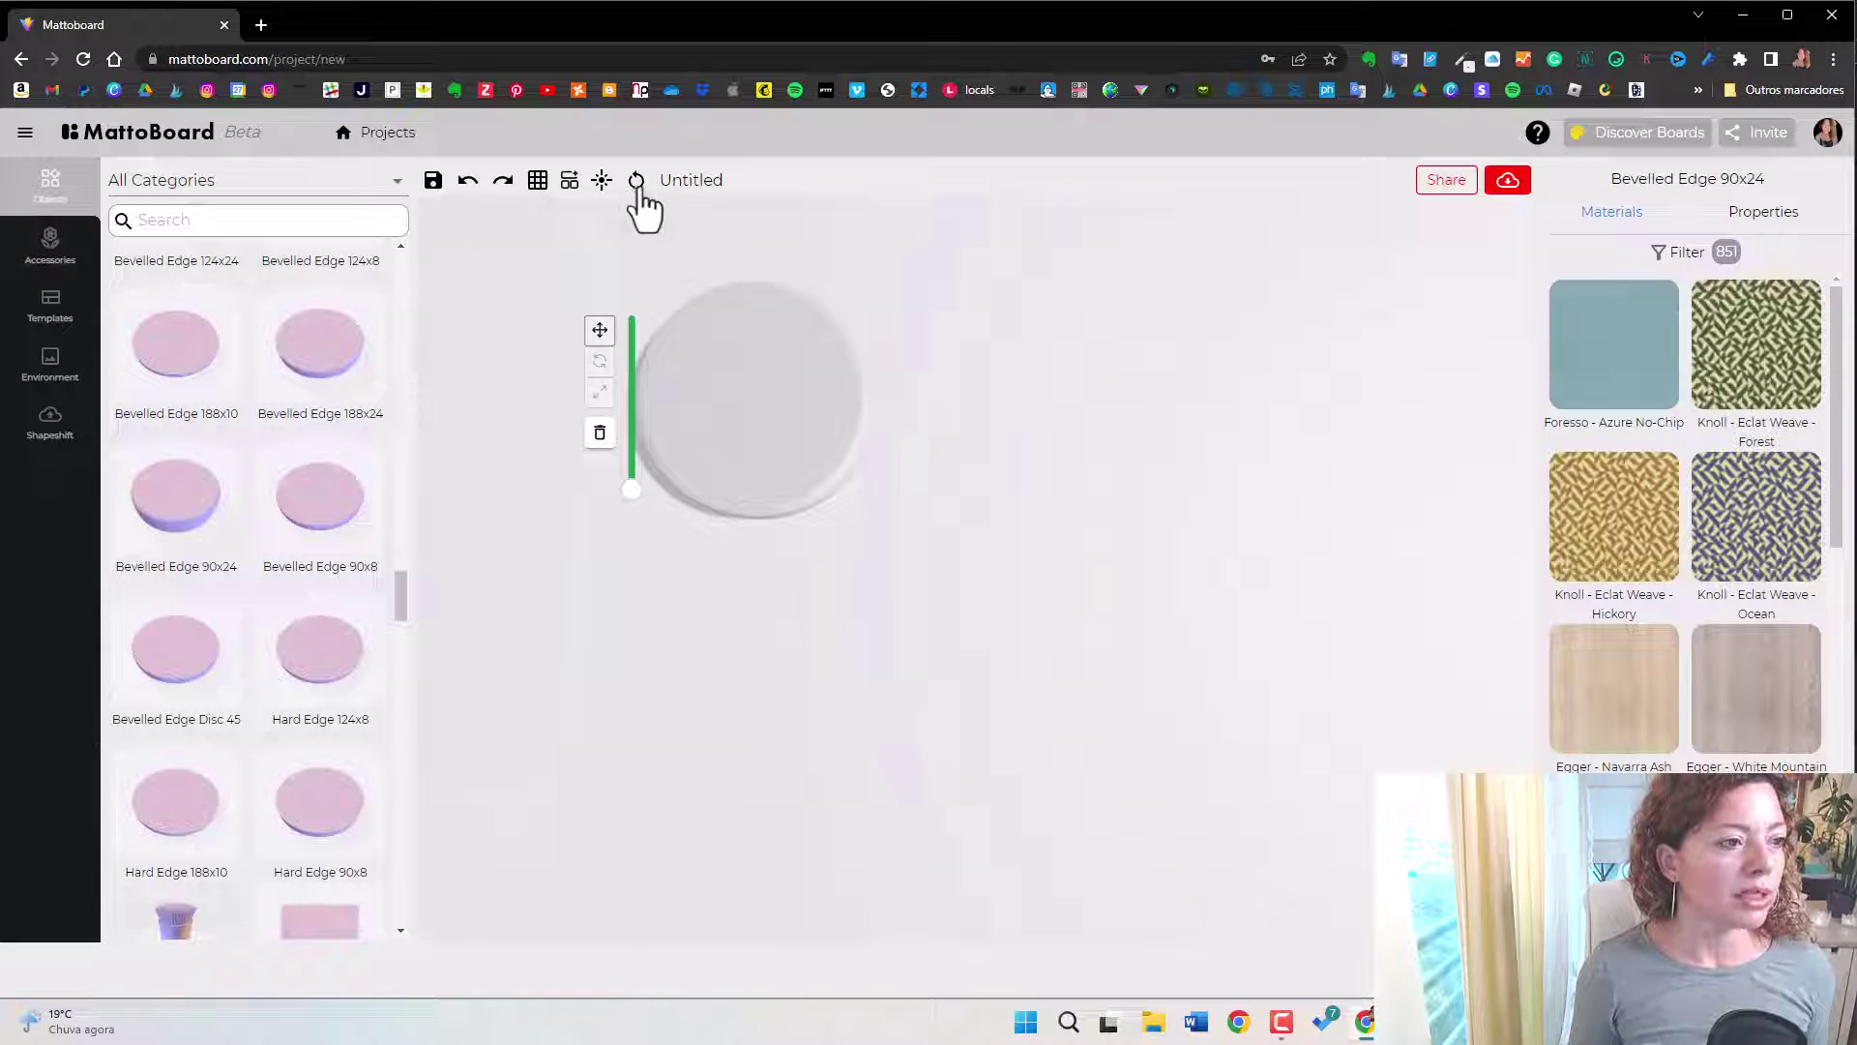
pyautogui.moveTo(800, 448); pyautogui.dragTo(963, 544)
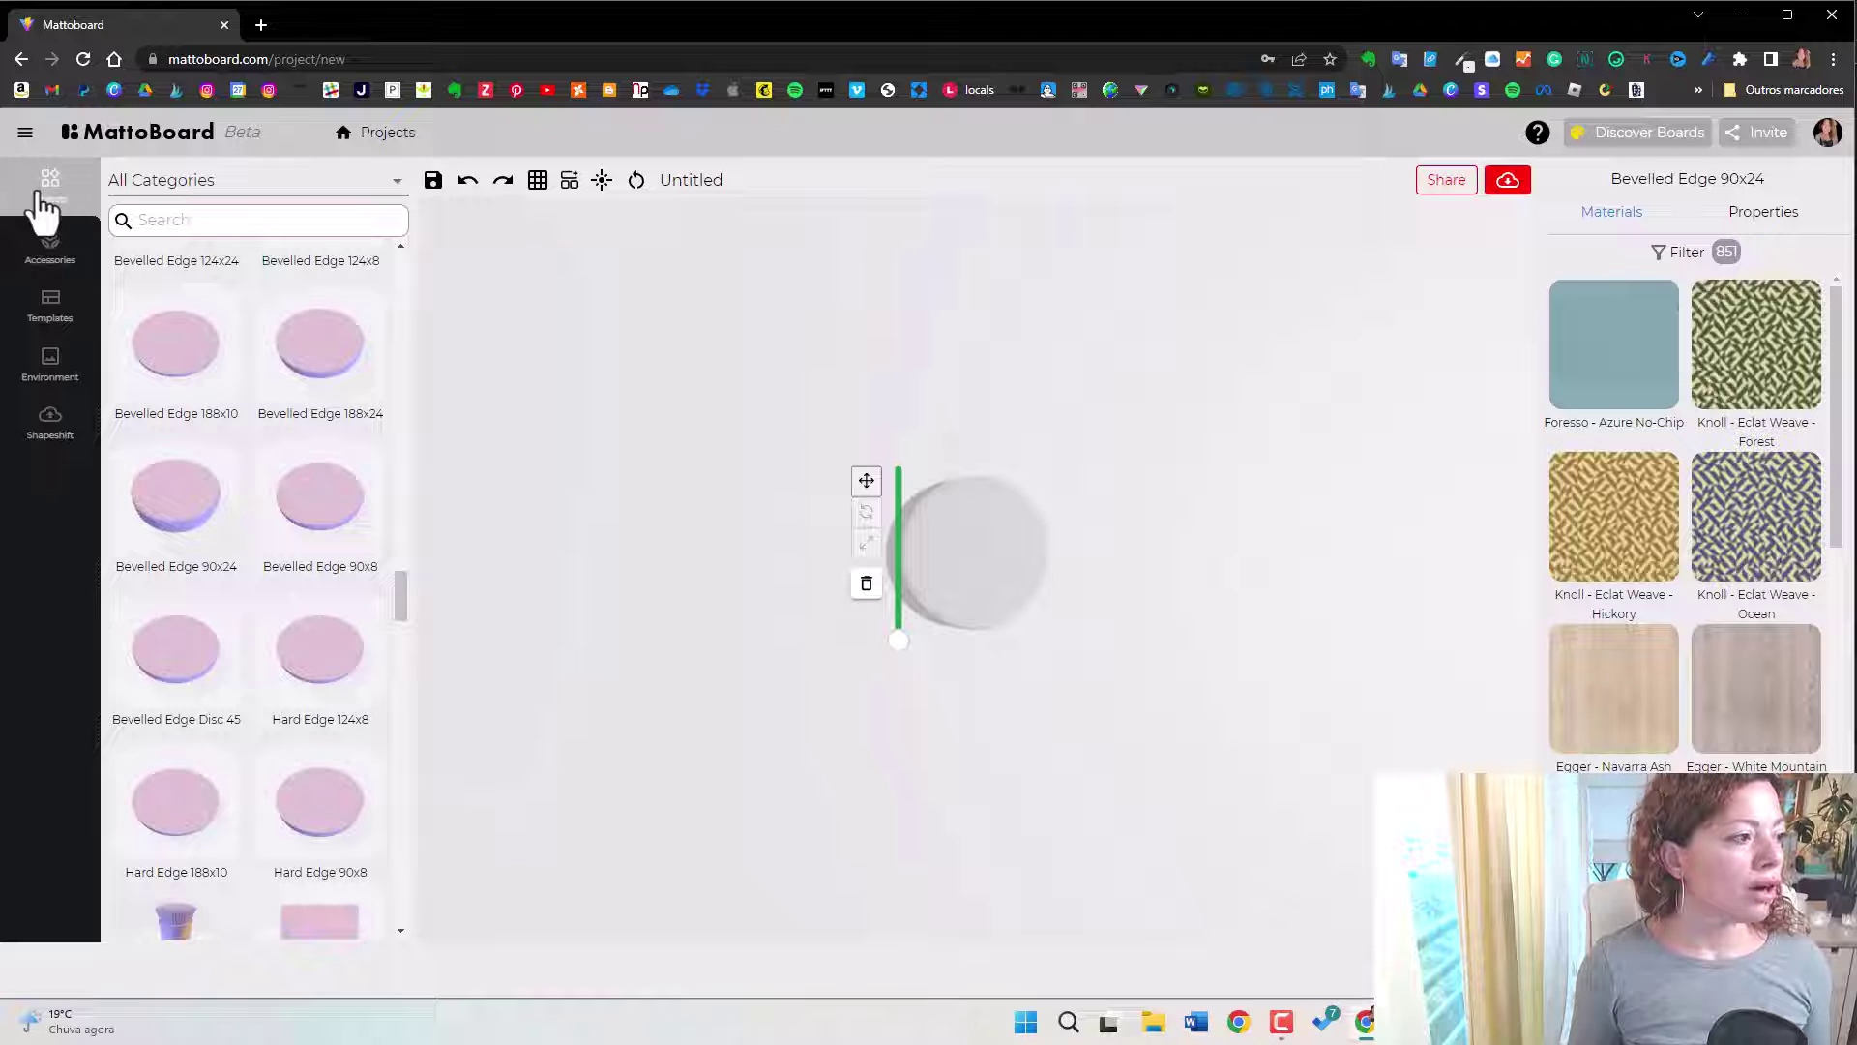
# Add the Berry Sprig and Olive Branch accessories on either side above the disc, and lower the olive branch slightly.
pyautogui.click(41, 246)
pyautogui.moveTo(158, 274); pyautogui.dragTo(692, 542)
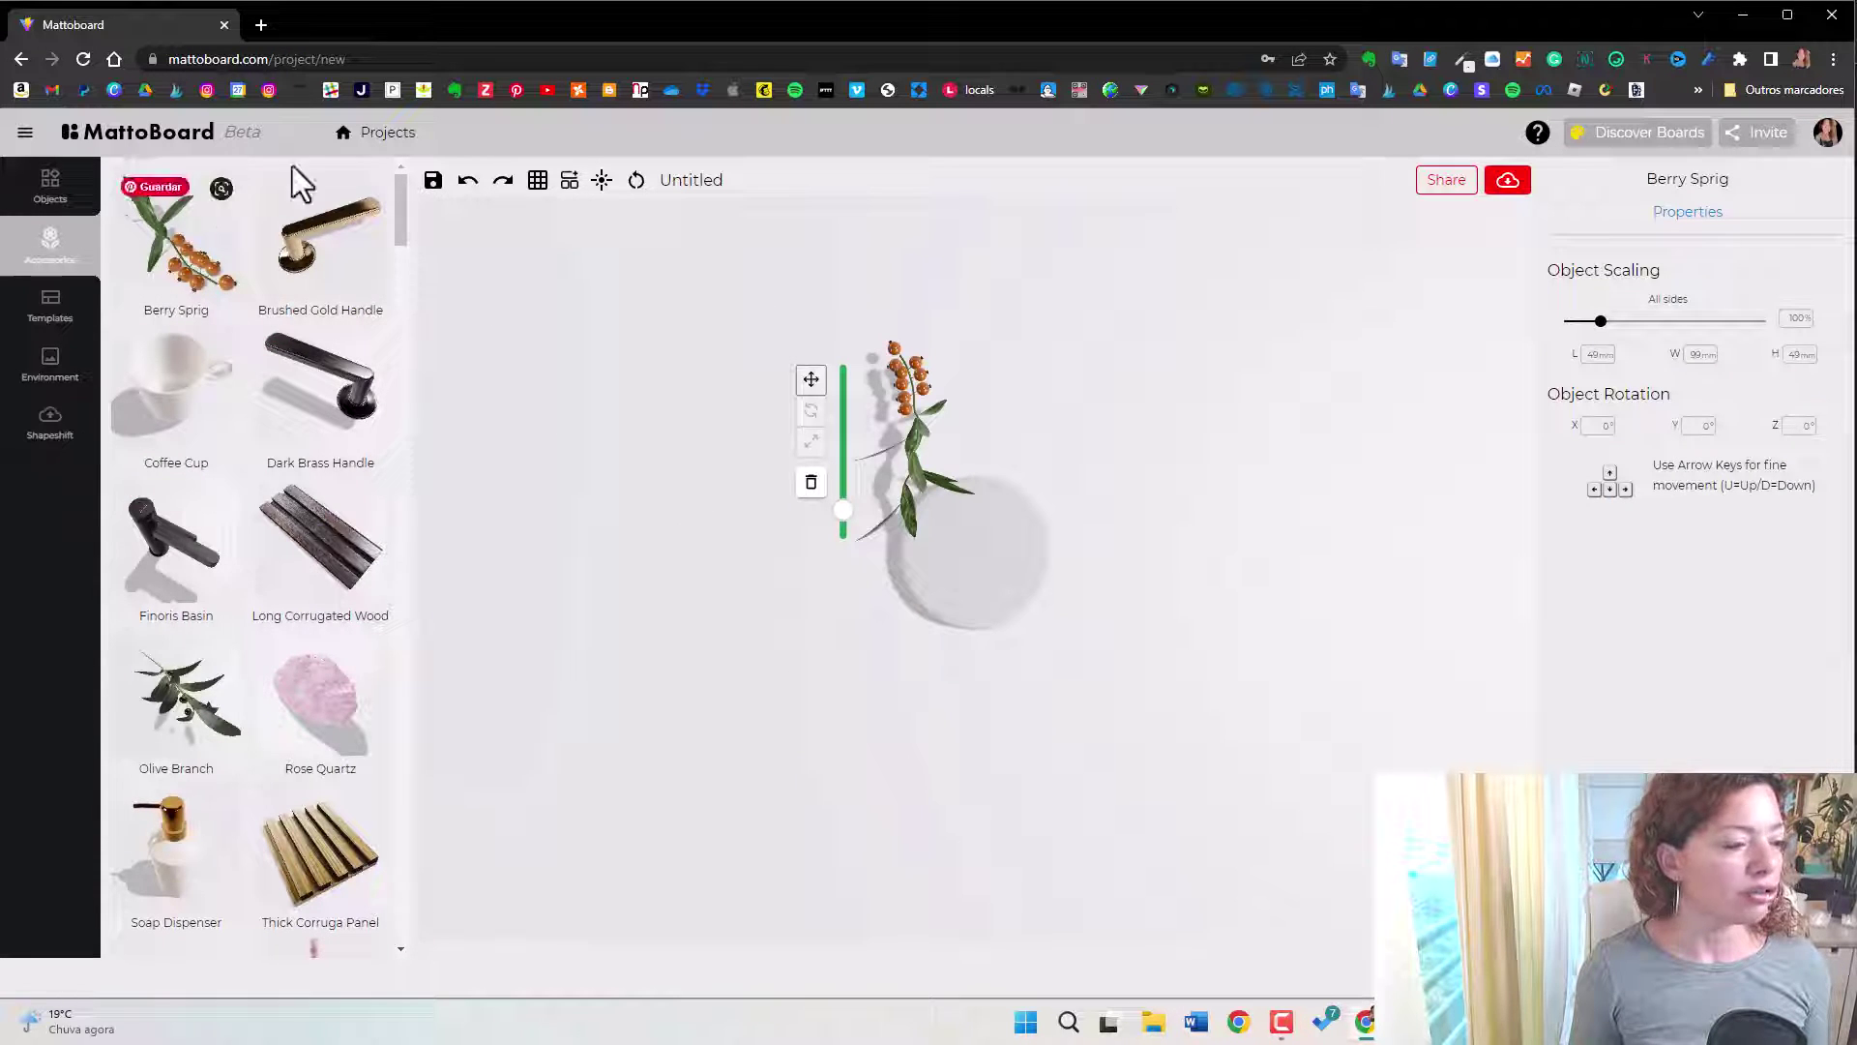
pyautogui.scroll(-2, 234, 619)
pyautogui.moveTo(191, 527); pyautogui.dragTo(1083, 522)
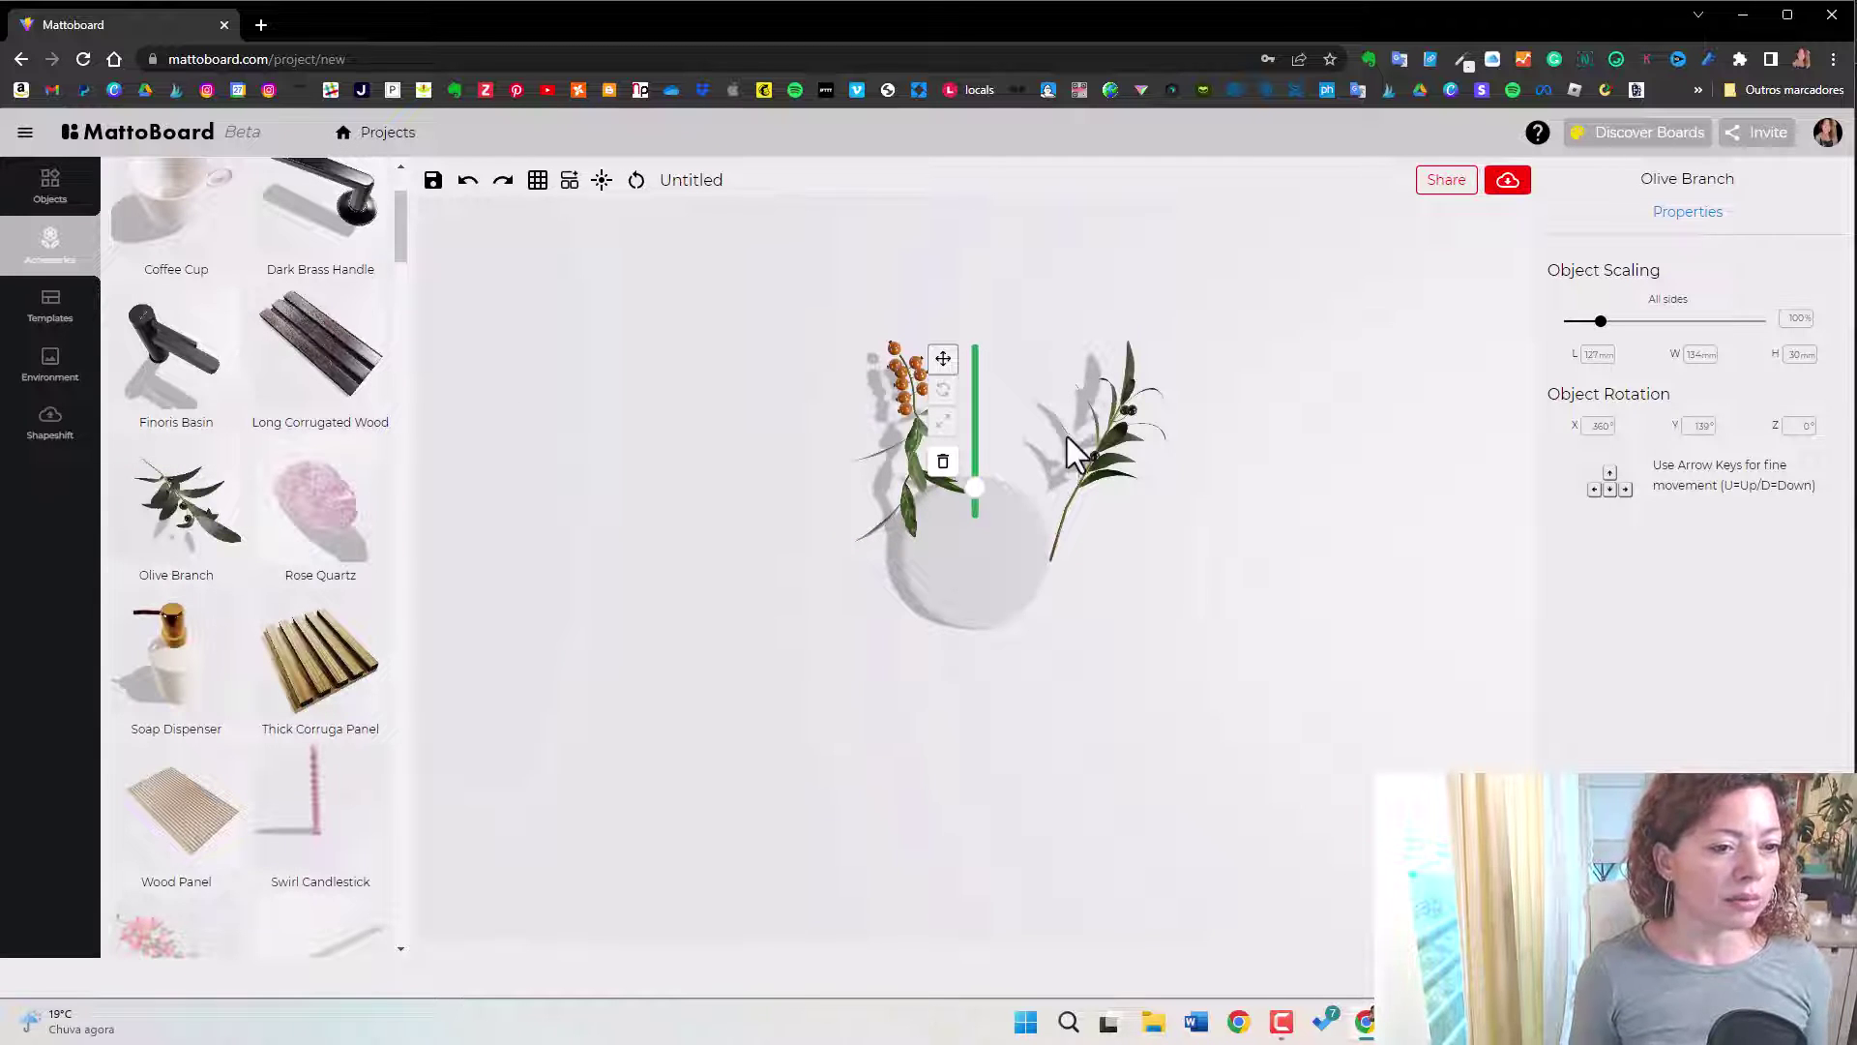
pyautogui.moveTo(975, 489)
pyautogui.mouseDown()
pyautogui.moveTo(986, 307)
pyautogui.moveTo(1012, 568)
pyautogui.moveTo(1028, 490)
pyautogui.moveTo(977, 308)
pyautogui.moveTo(1023, 615)
pyautogui.moveTo(973, 503)
pyautogui.mouseUp()
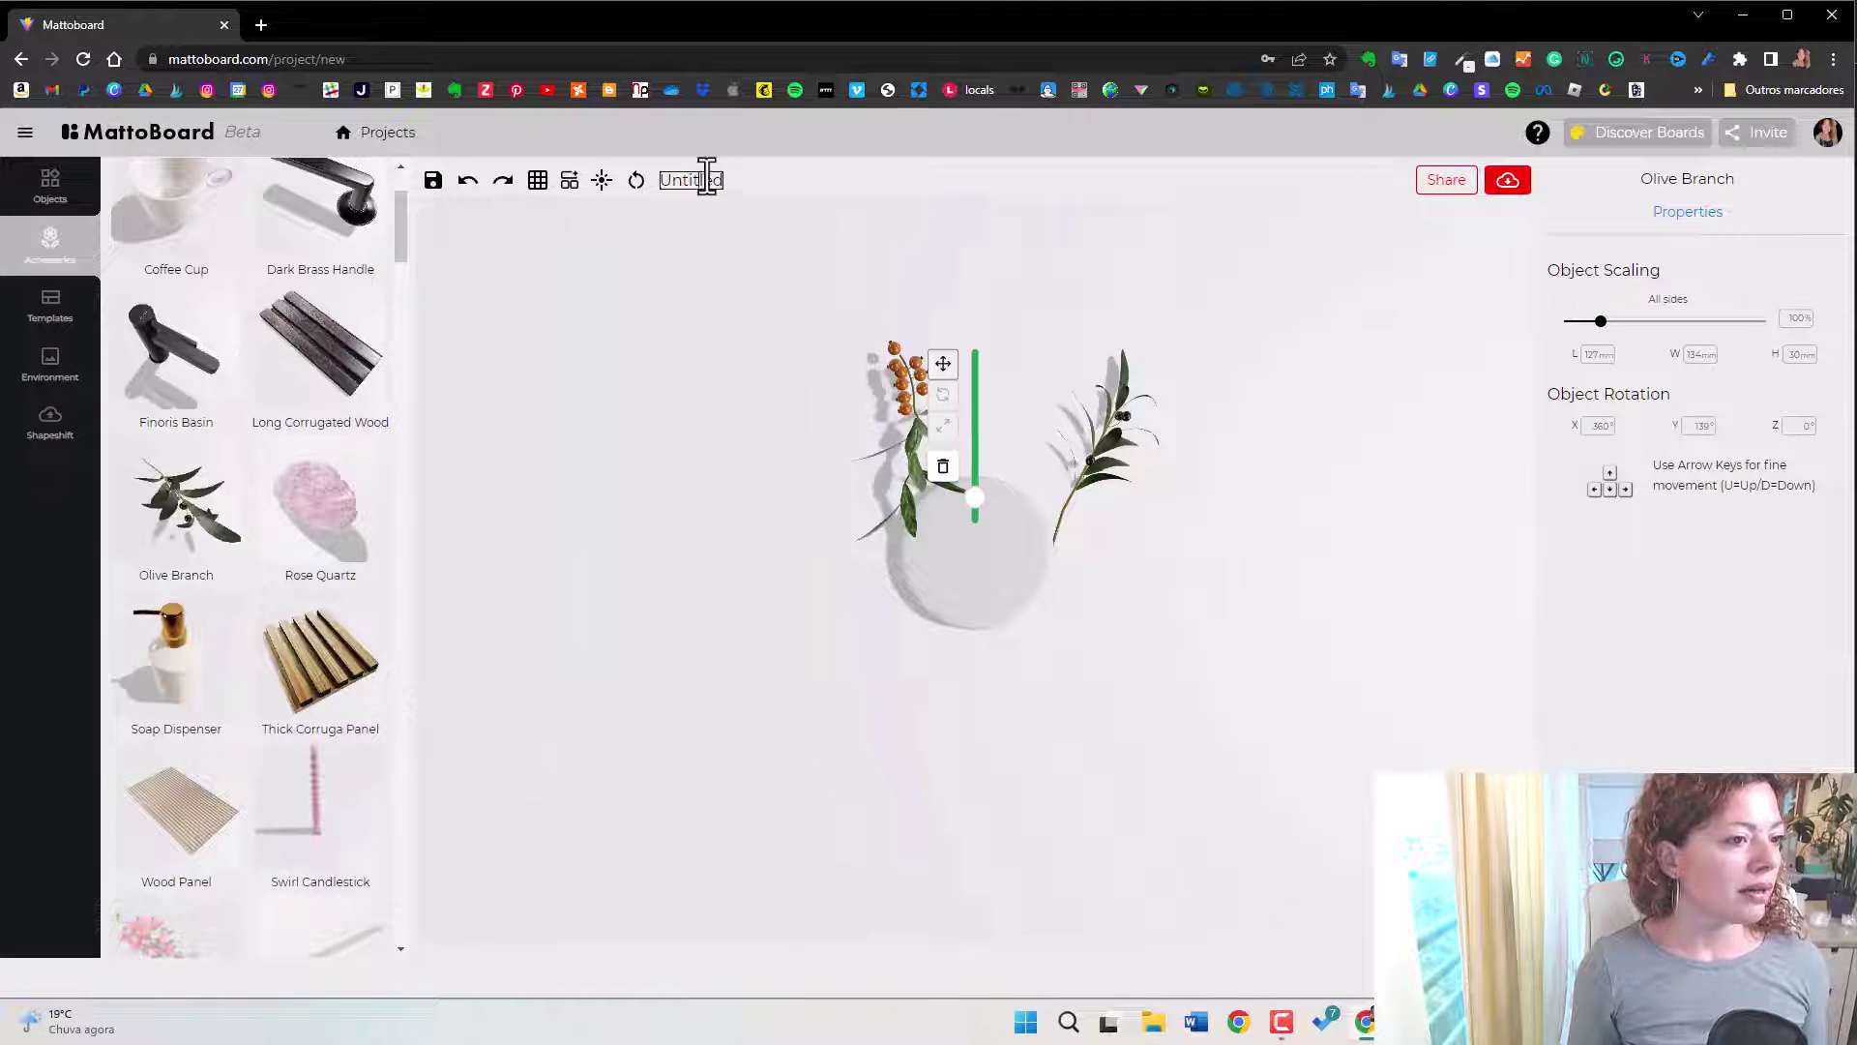
# Look through the whole accessories library for other decorative items.
pyautogui.moveTo(662, 180); pyautogui.dragTo(799, 182)
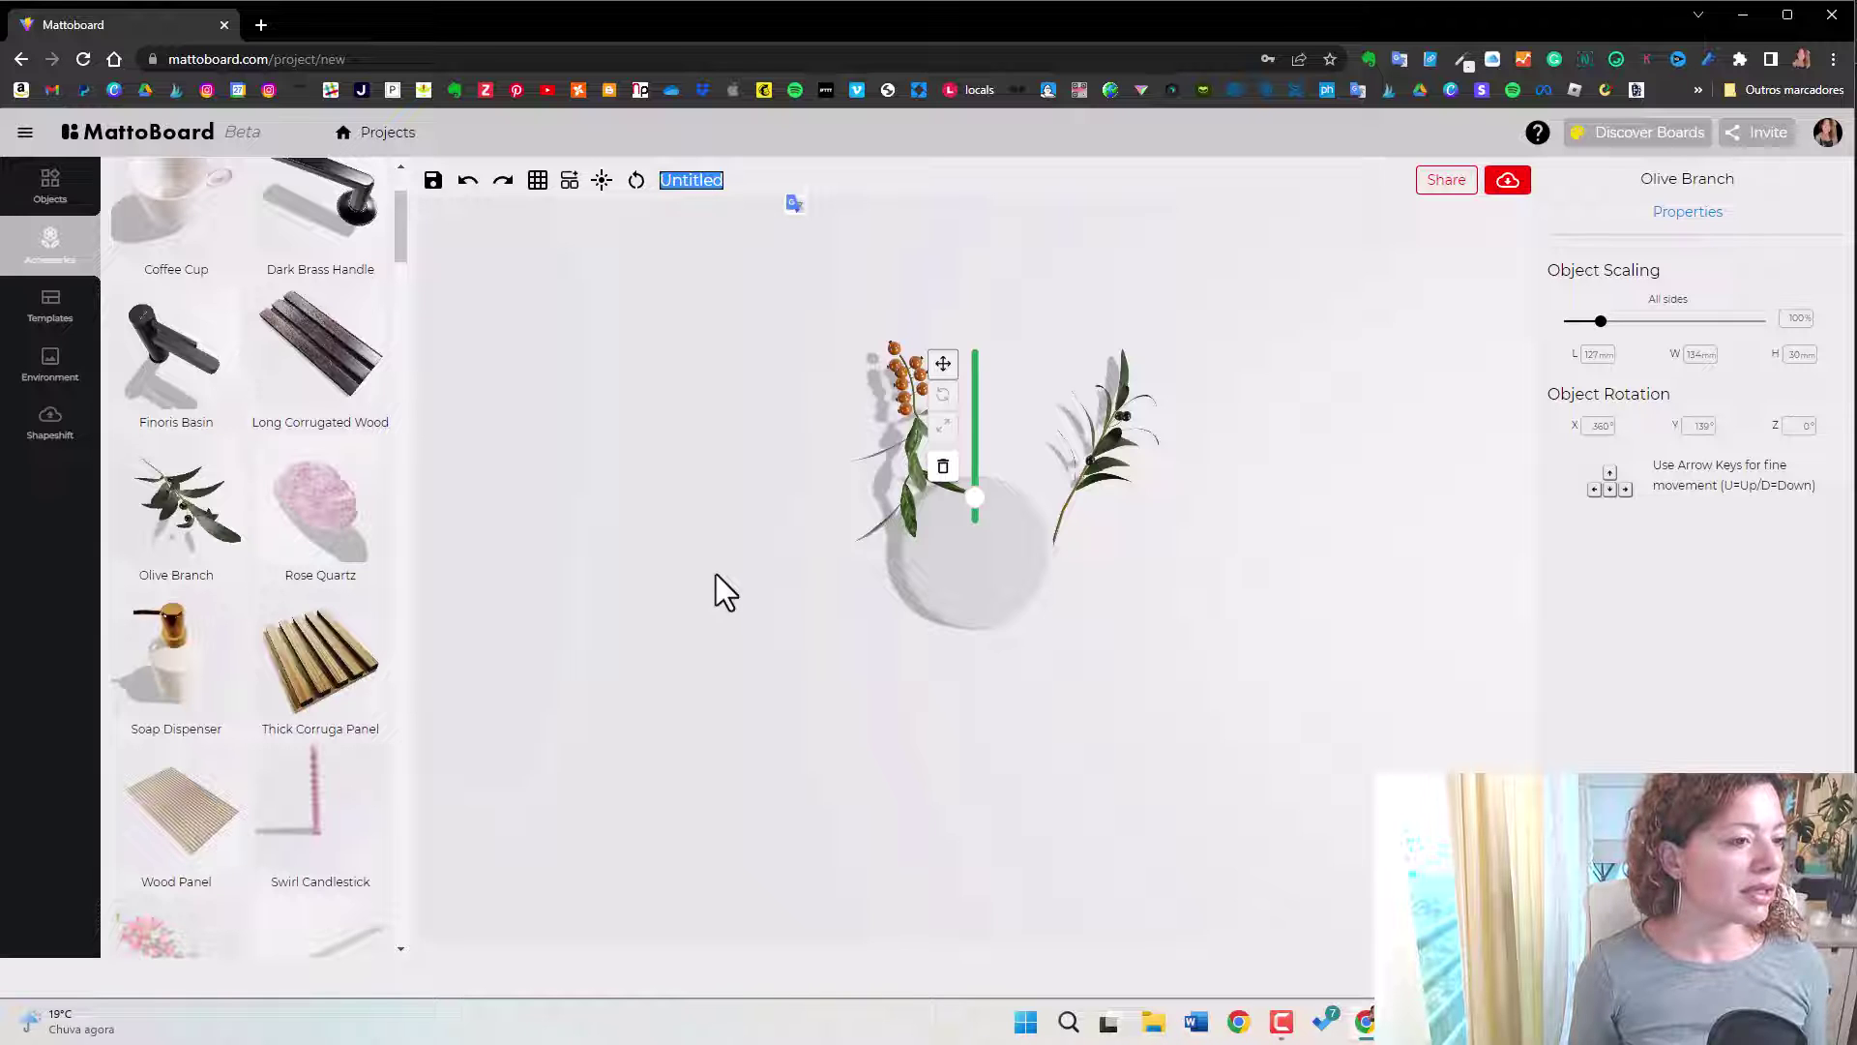
pyautogui.scroll(-10, 223, 658)
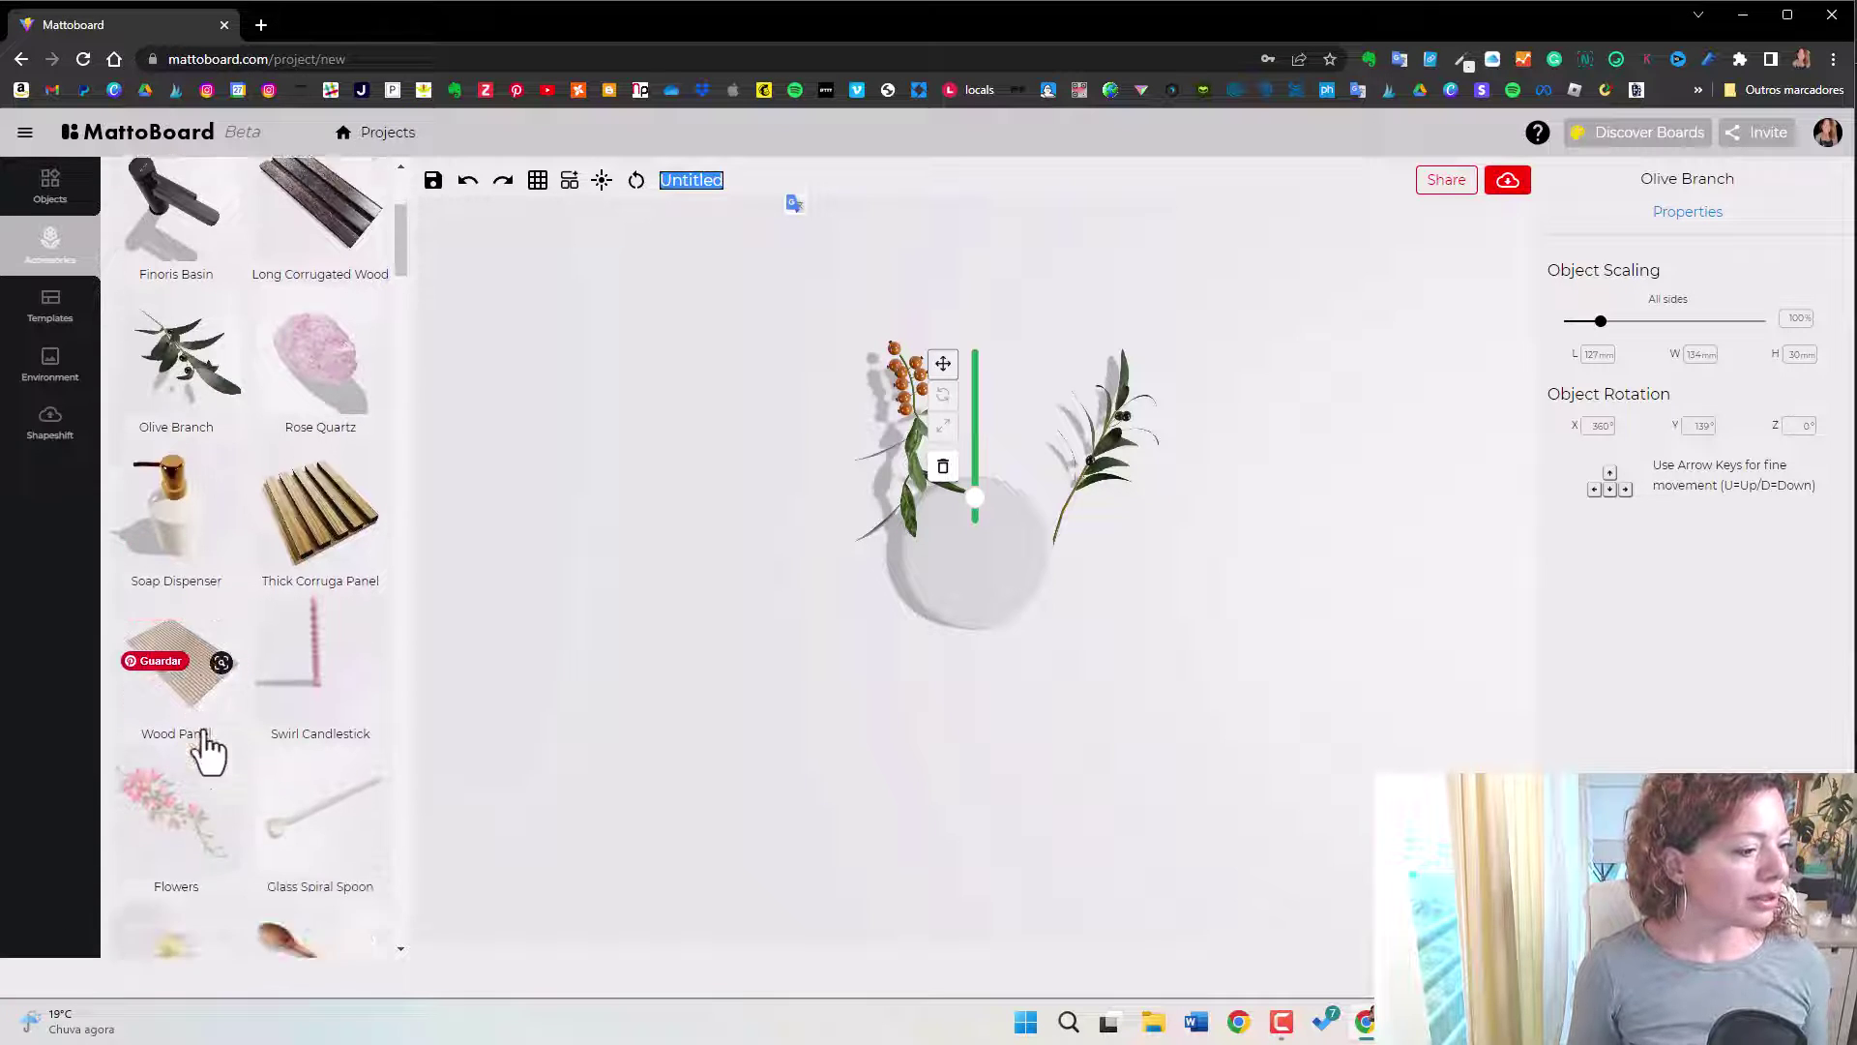
pyautogui.scroll(-3, 107, 585)
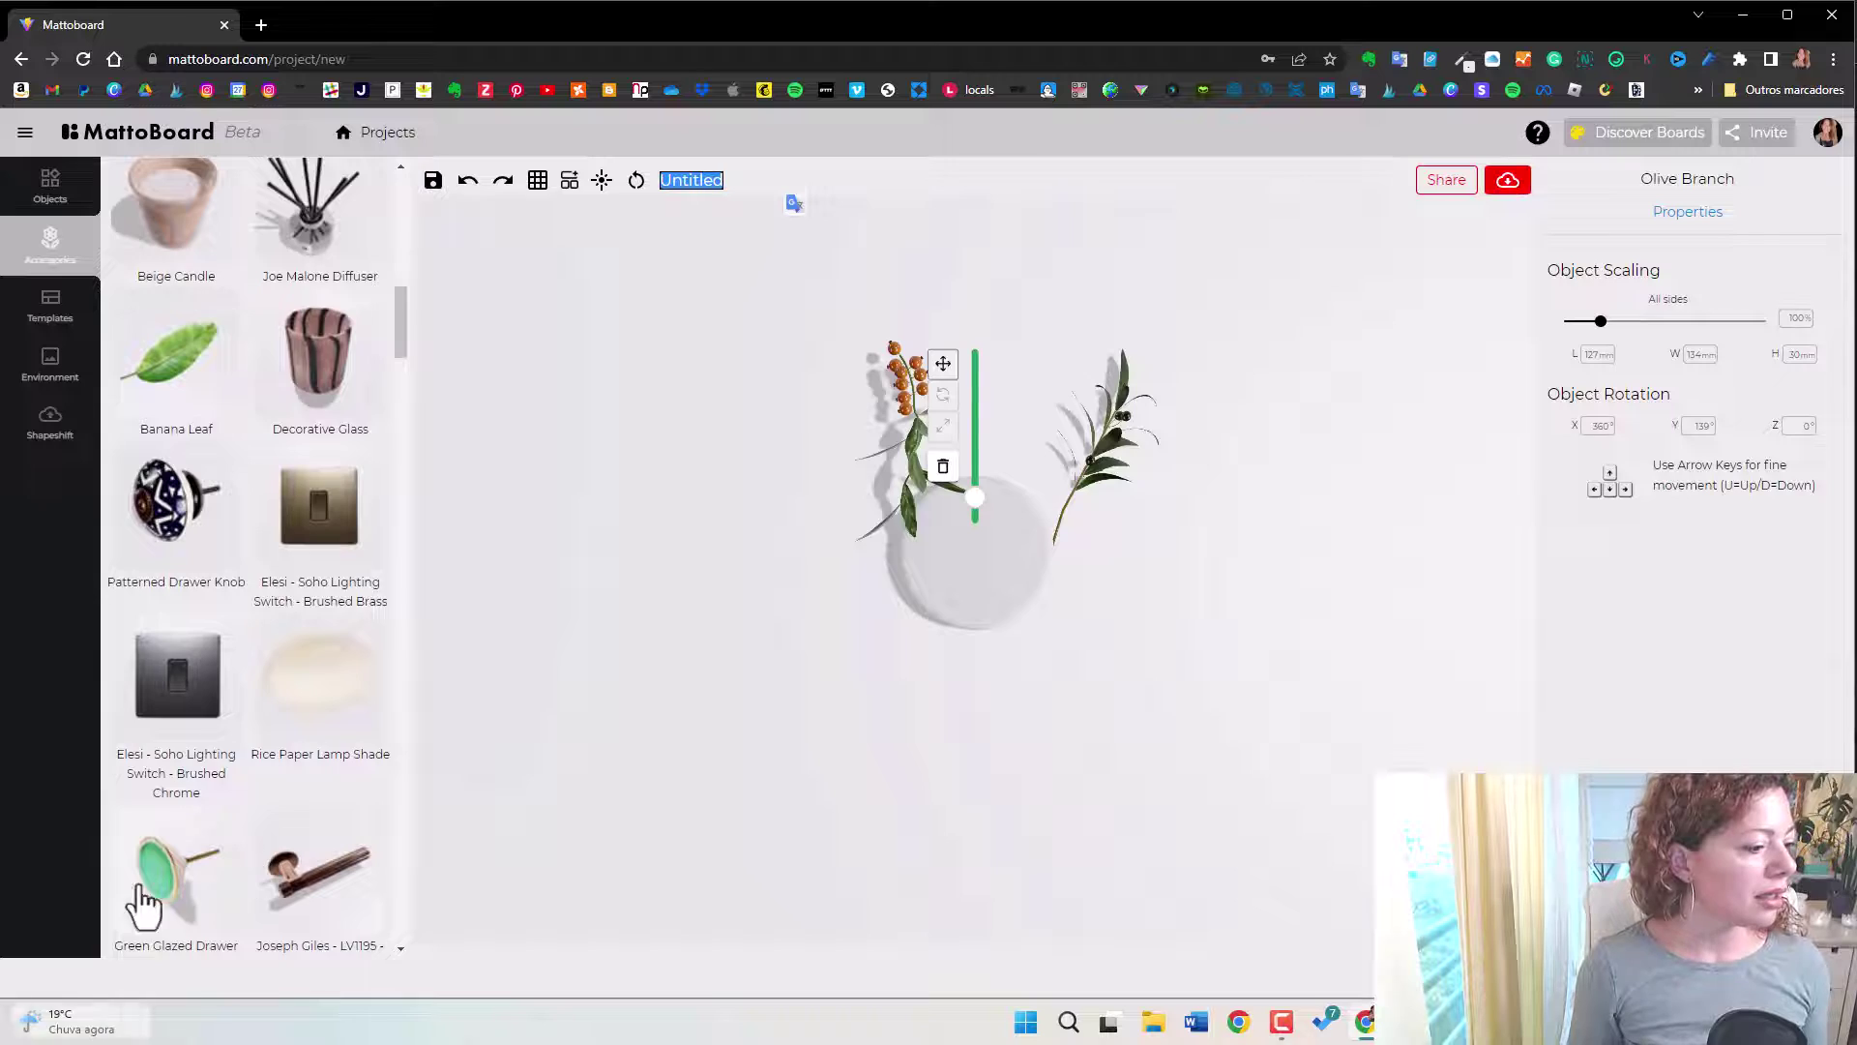
pyautogui.scroll(-4, 247, 735)
pyautogui.scroll(-10, 248, 745)
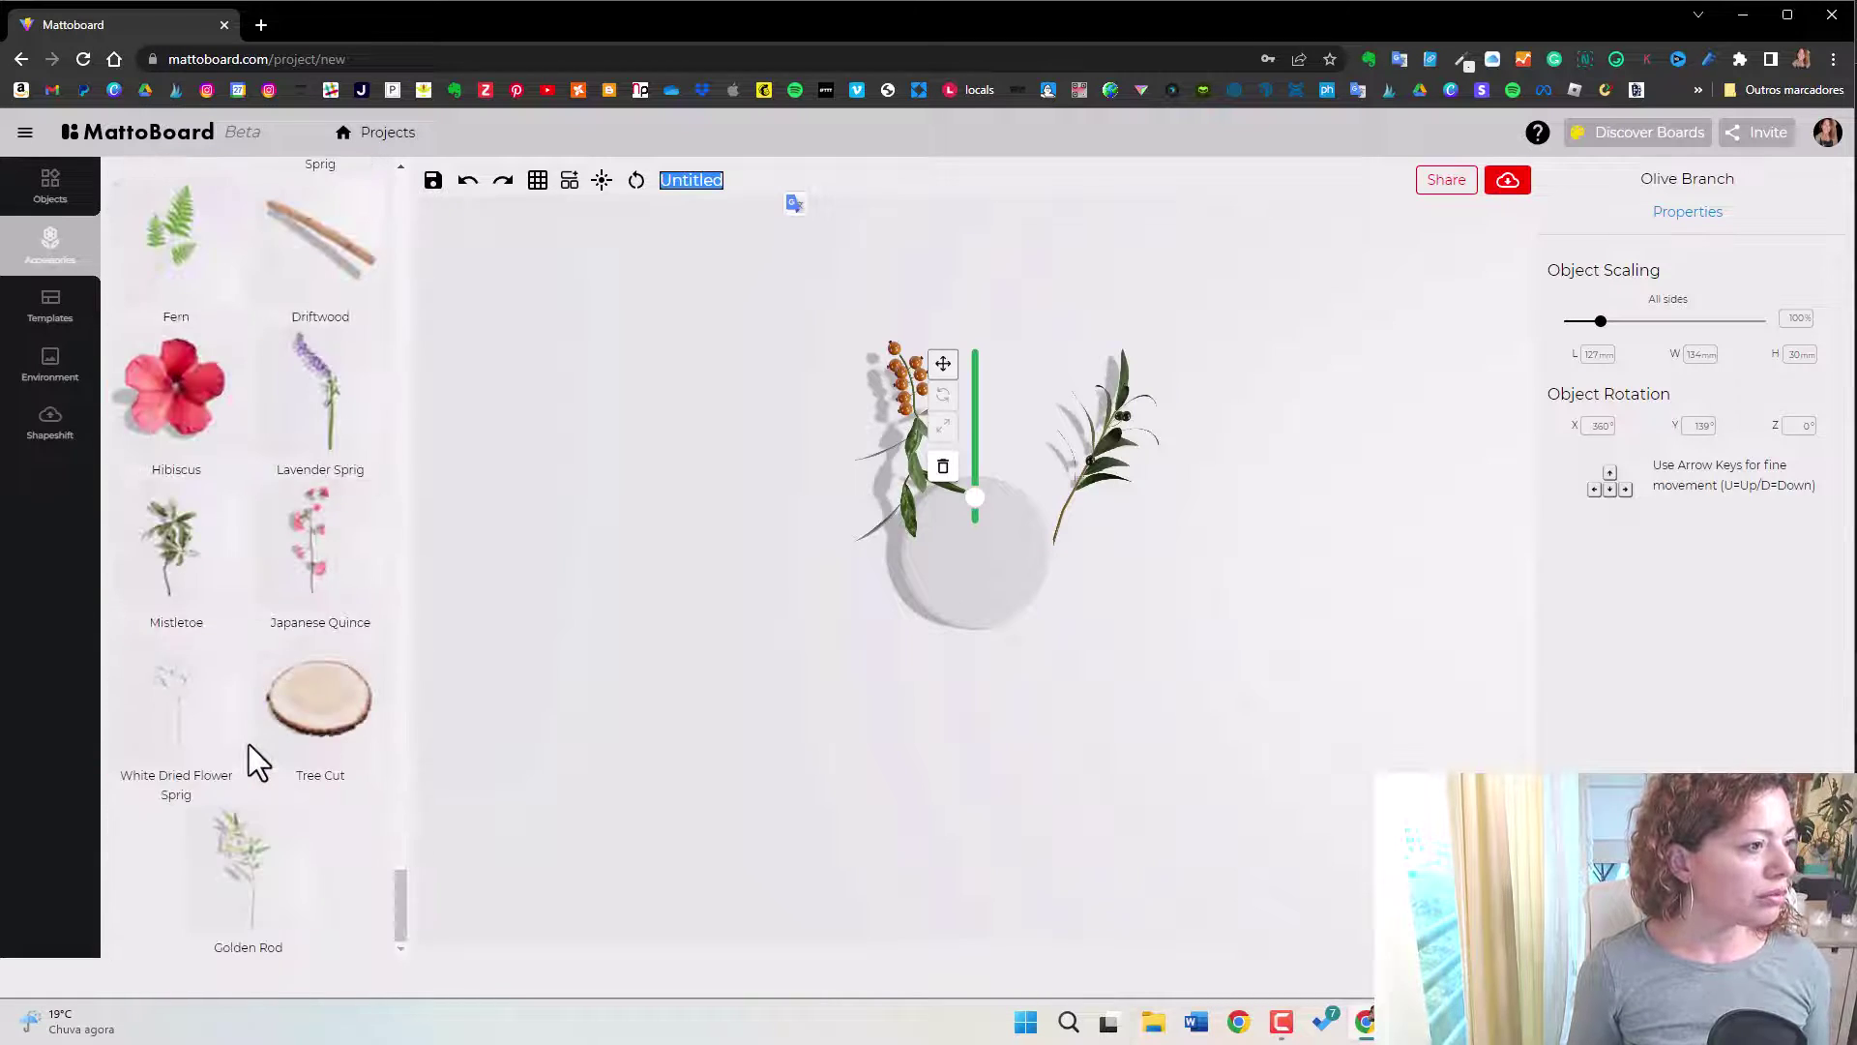
pyautogui.scroll(20, 248, 677)
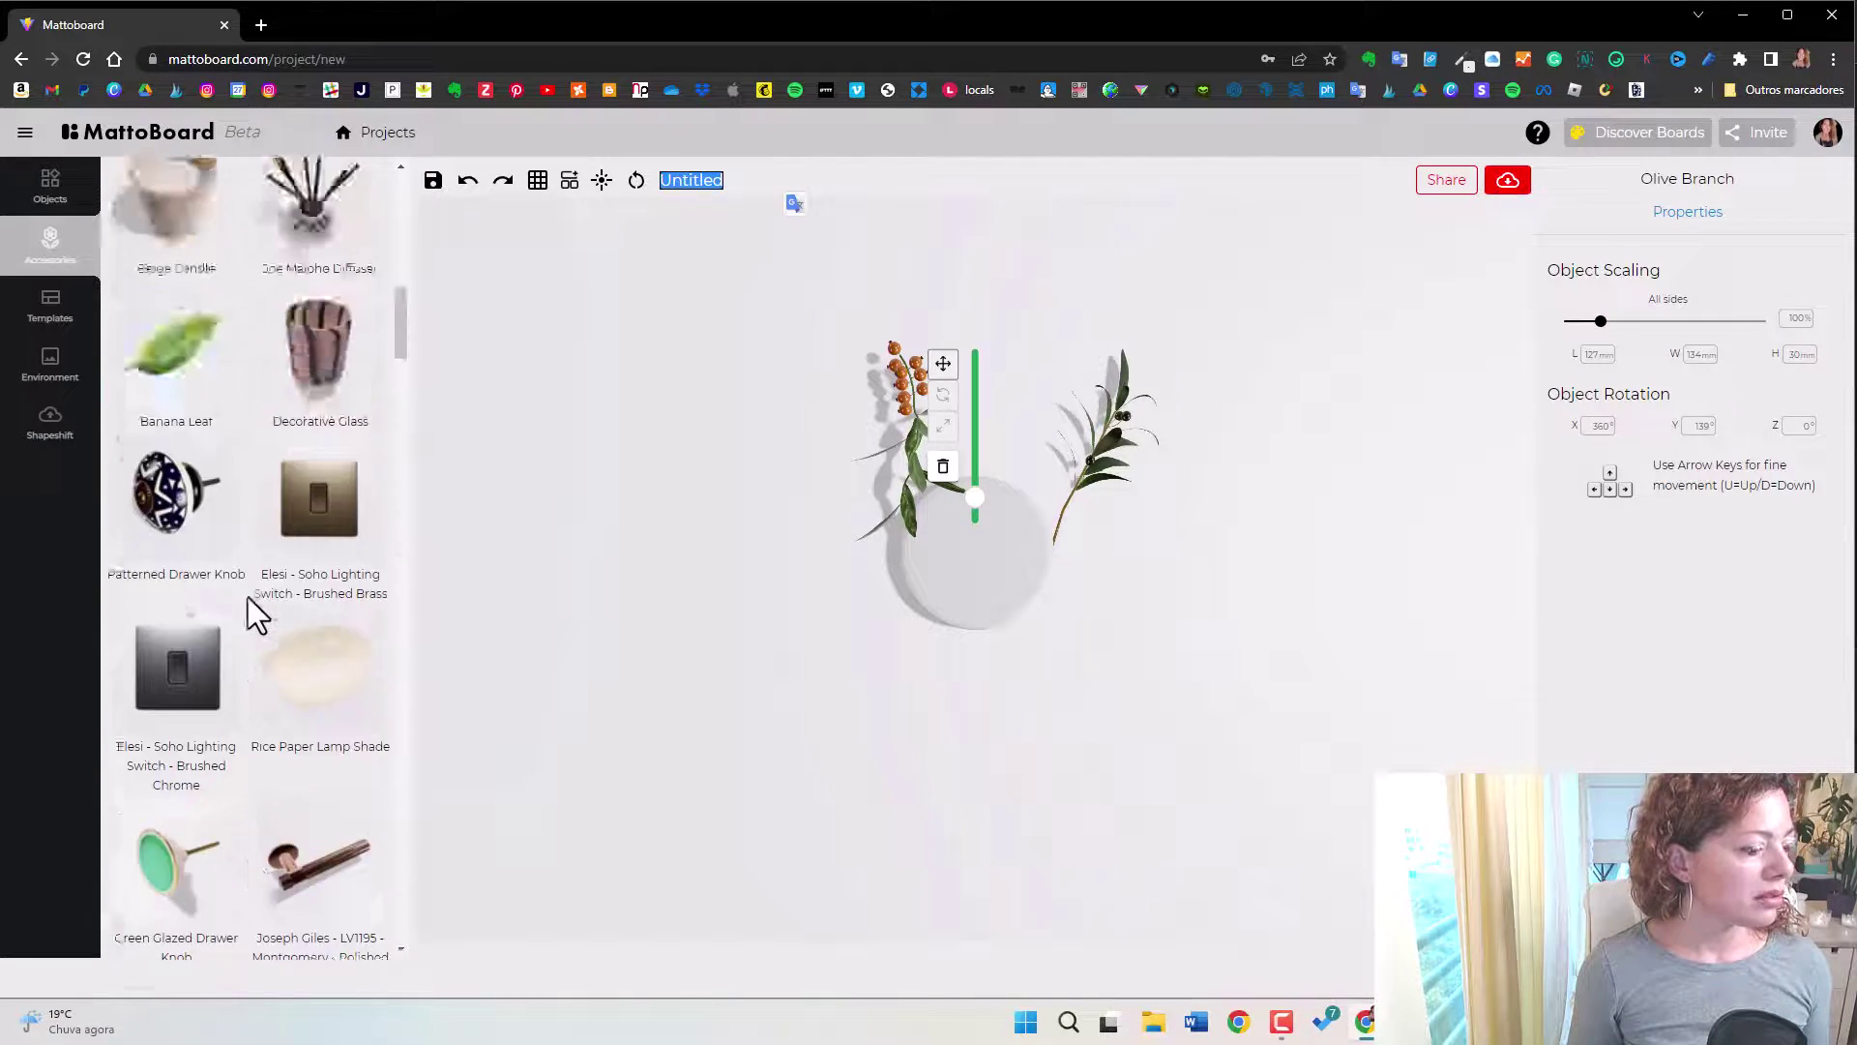
pyautogui.scroll(1, 248, 592)
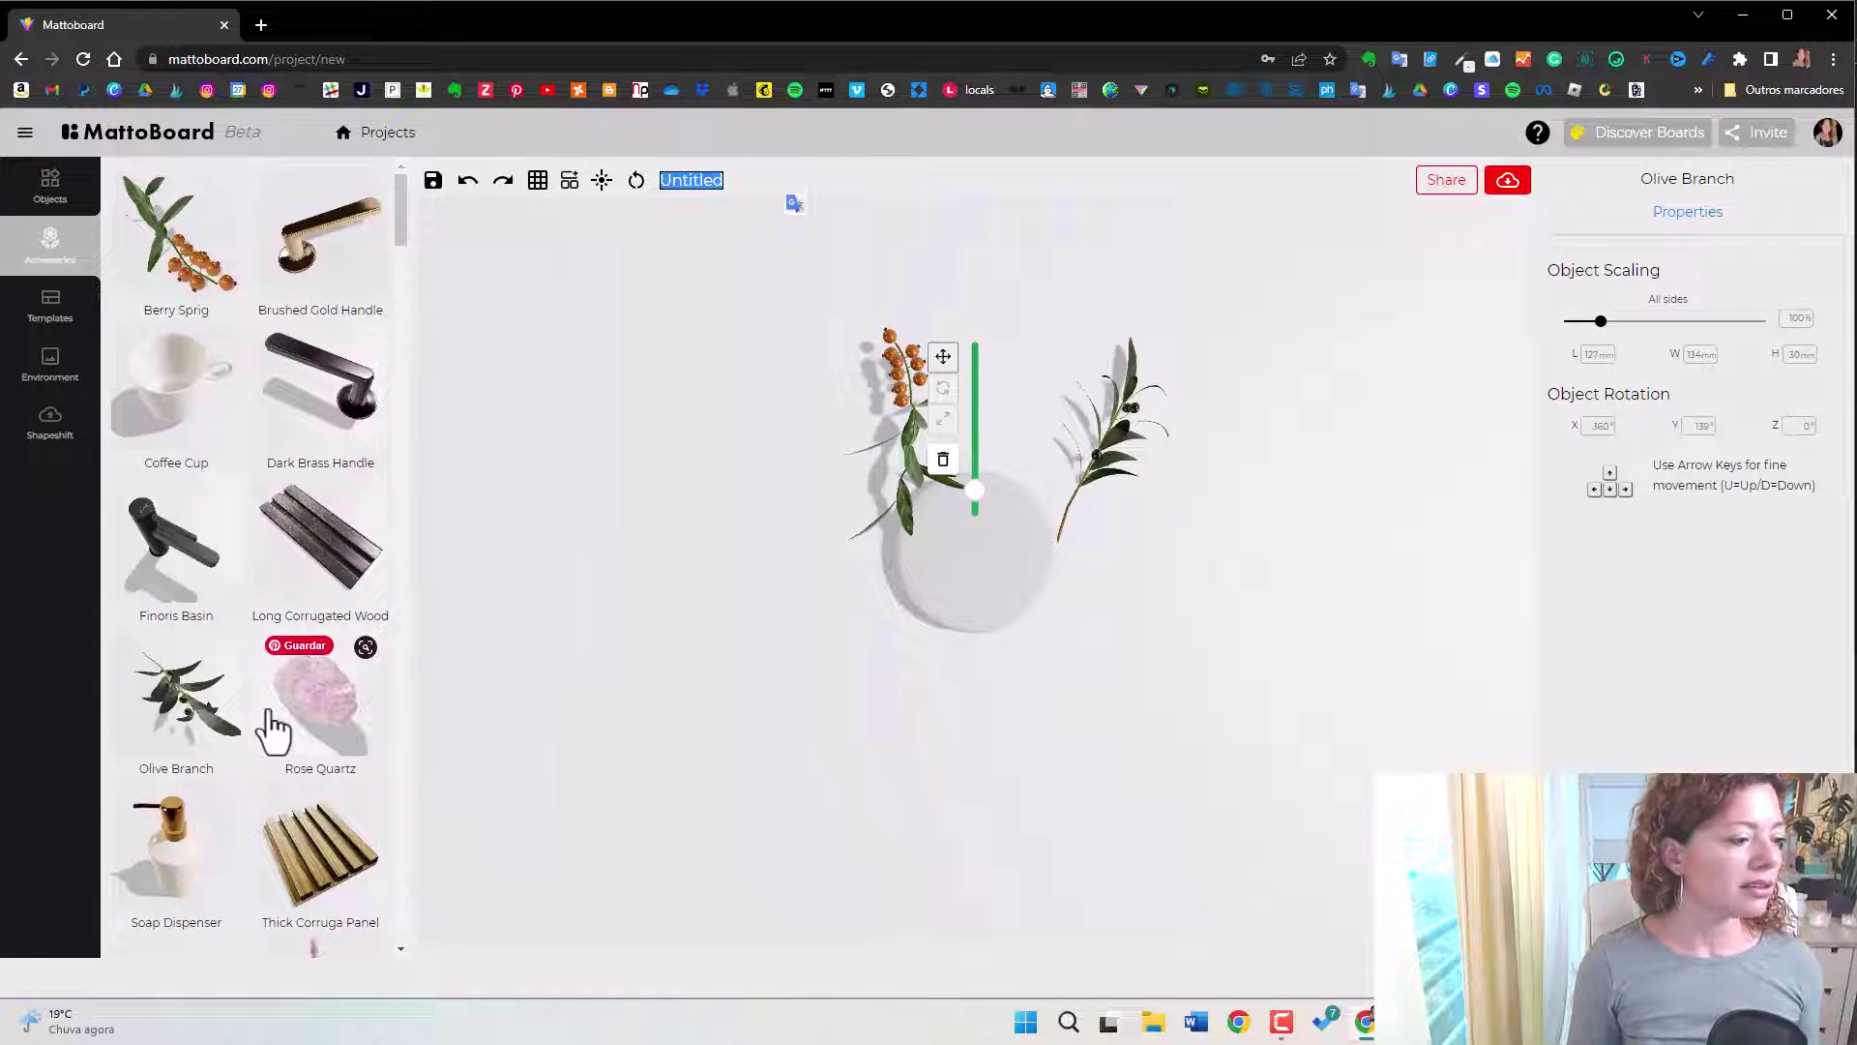
pyautogui.scroll(-3, 254, 833)
pyautogui.scroll(-3, 253, 833)
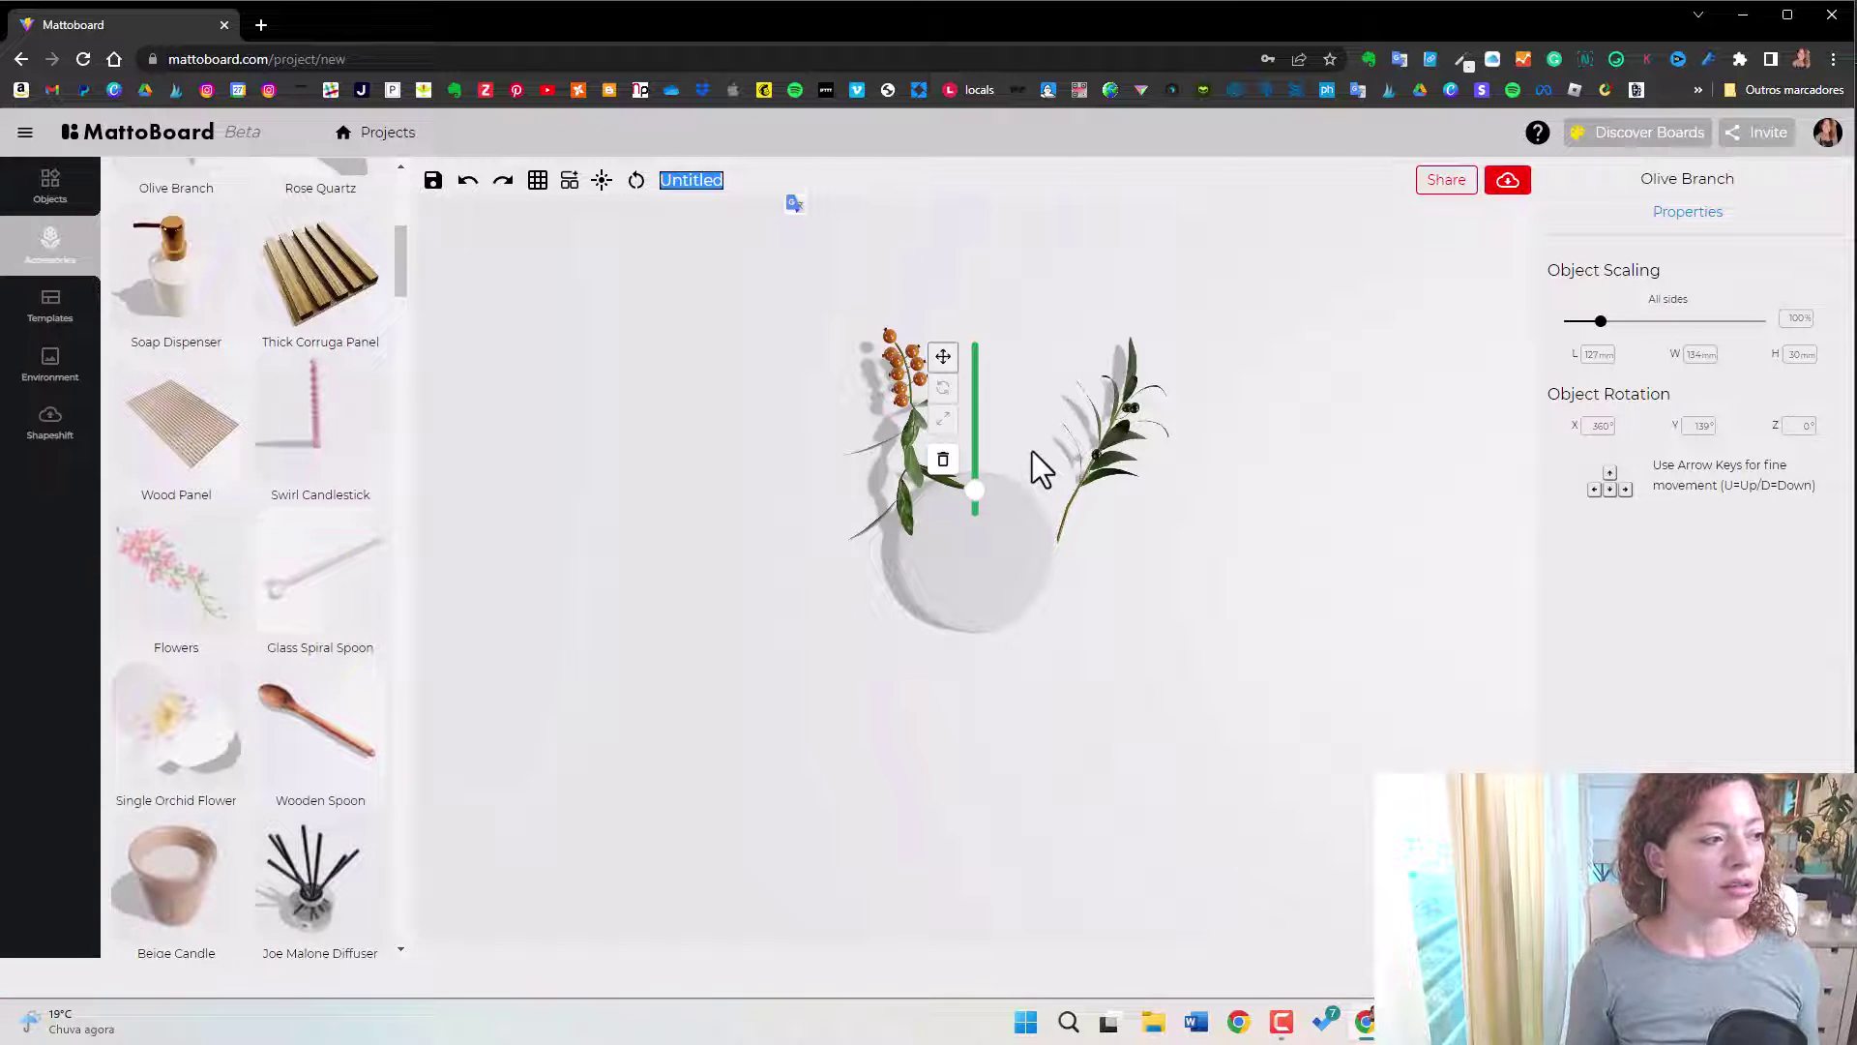
# Compare several environments, including Kiara Dawn, Cayley Interior and Empty Warehouse, and apply Dikhololo Night to the board.
pyautogui.click(44, 369)
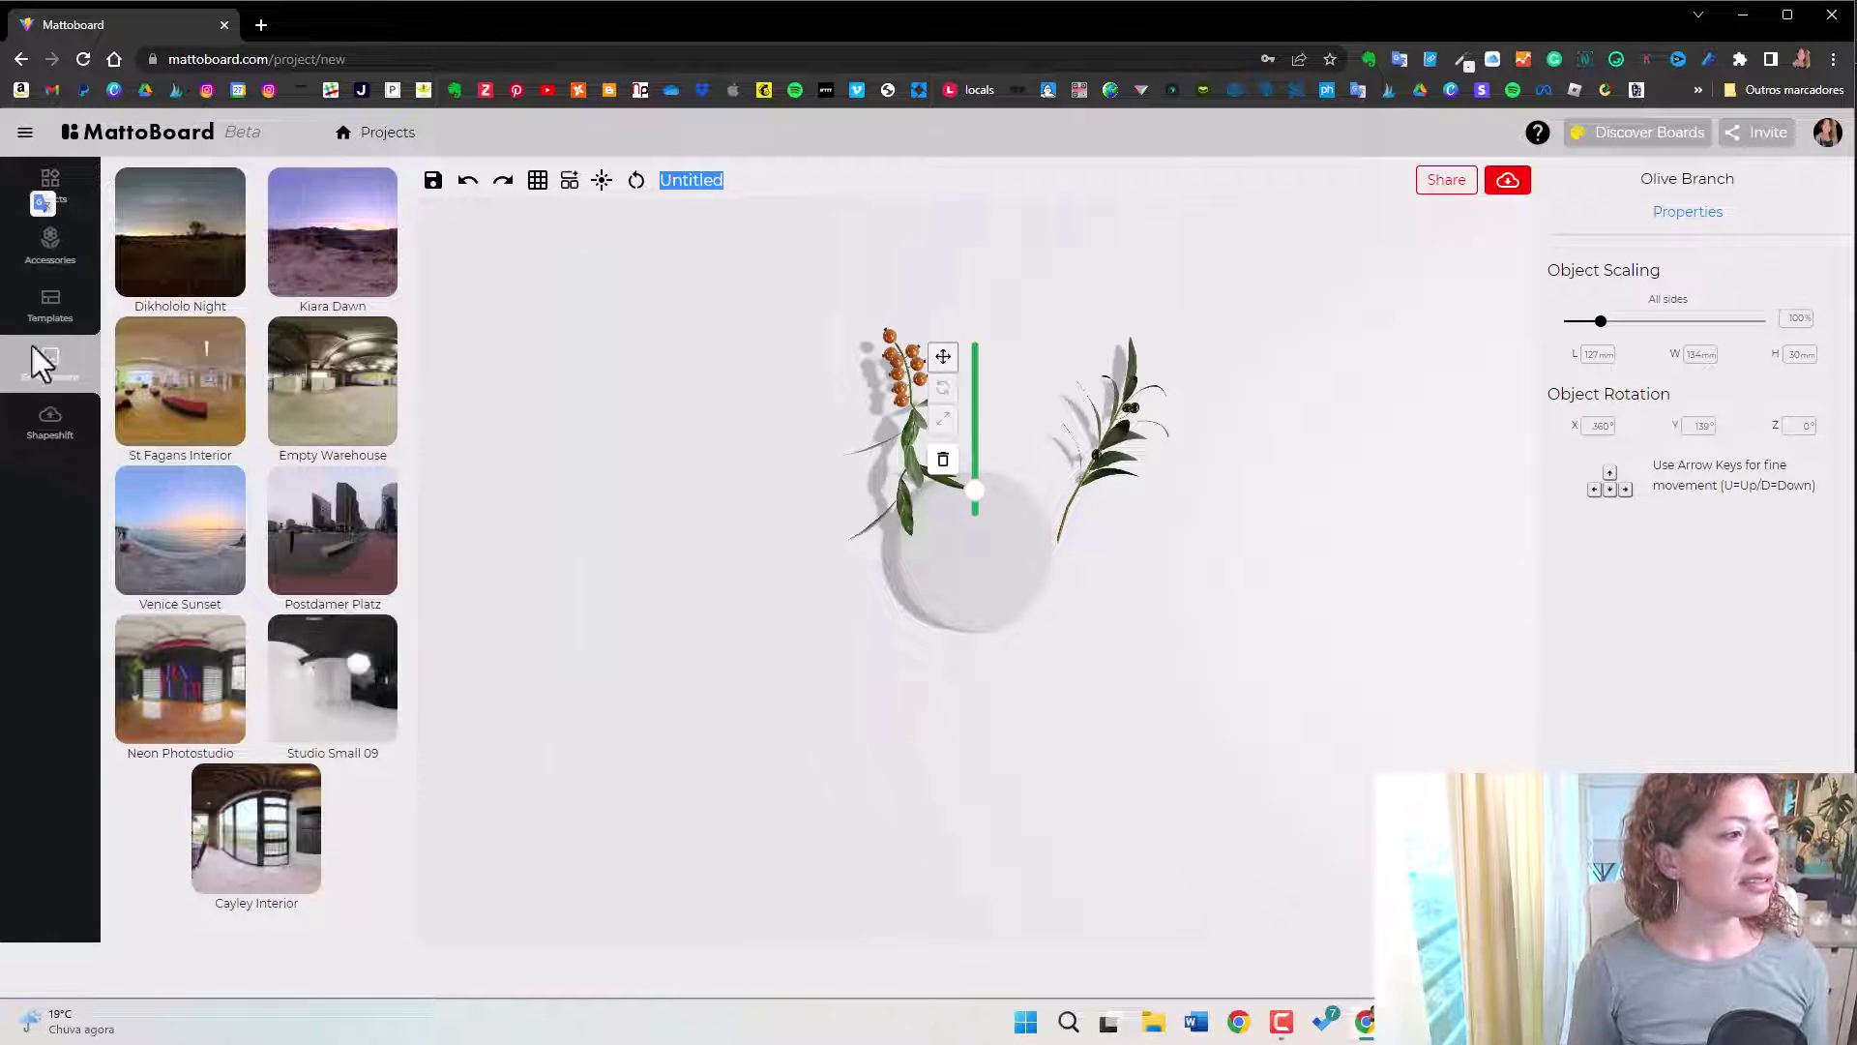
pyautogui.click(300, 276)
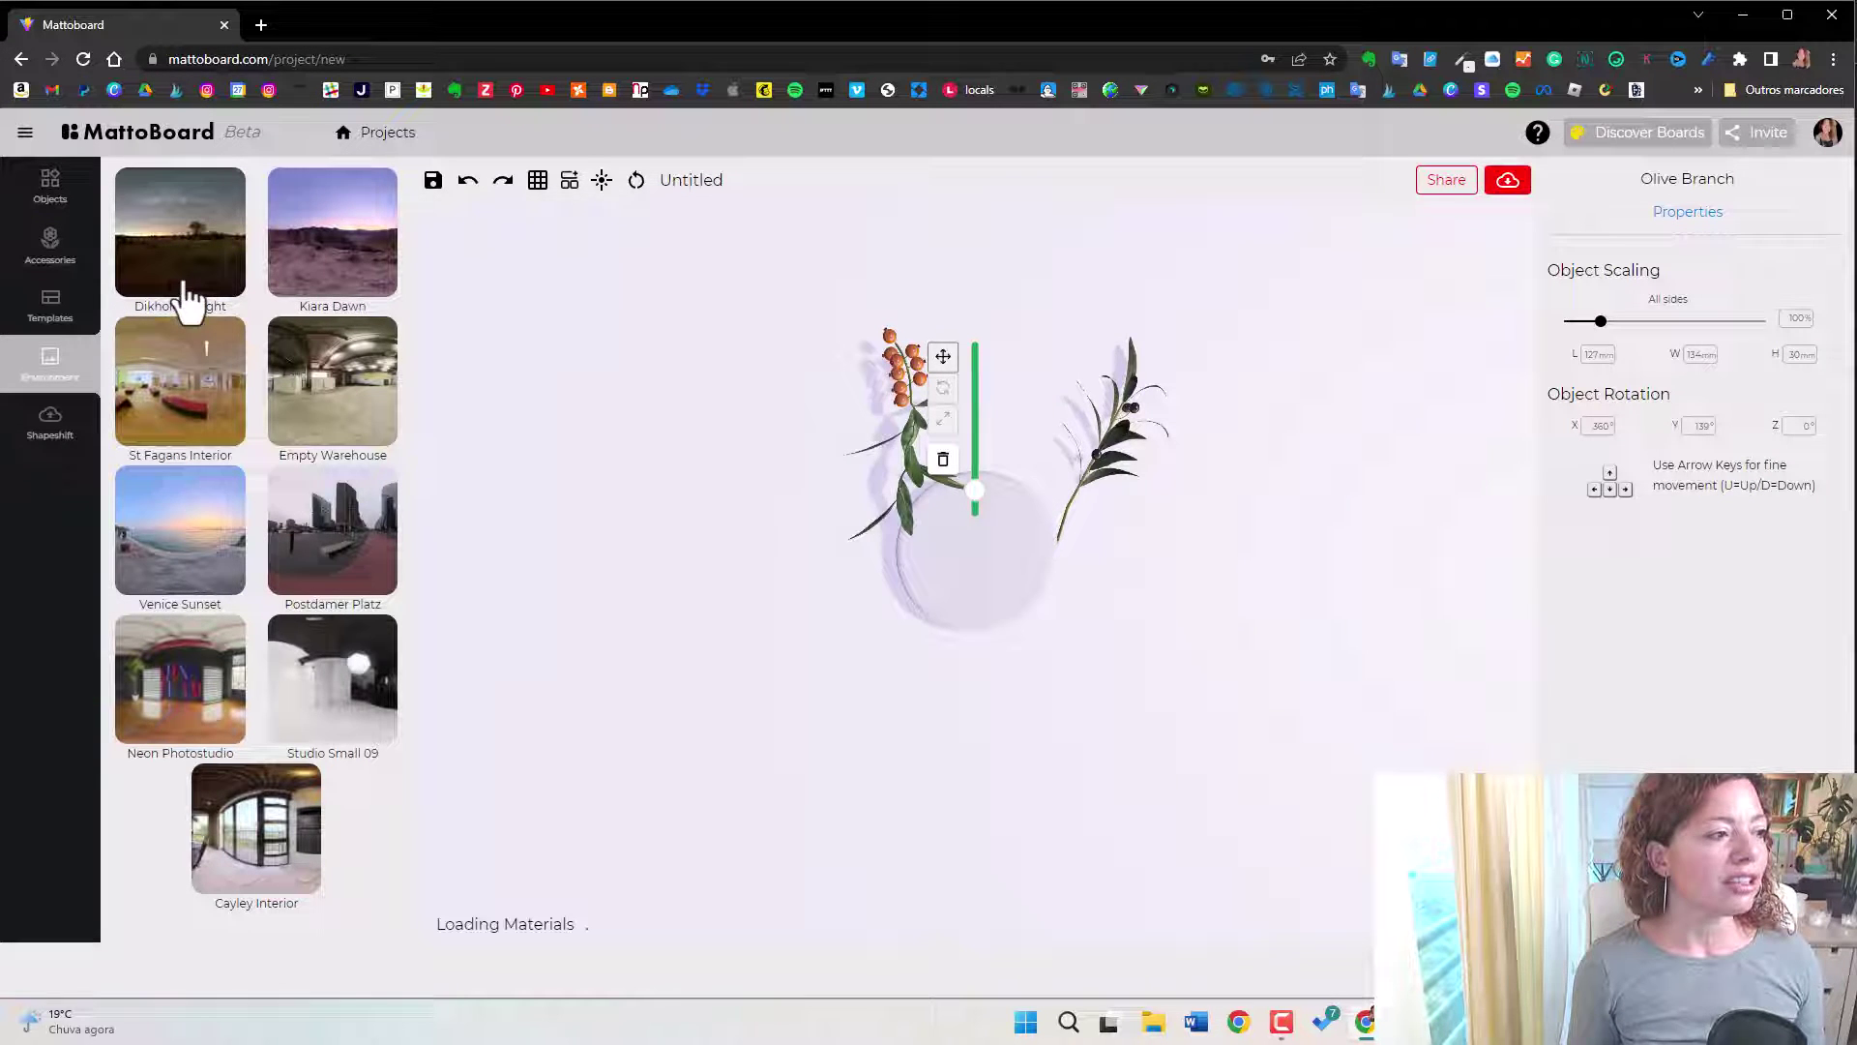
pyautogui.click(193, 290)
pyautogui.click(259, 834)
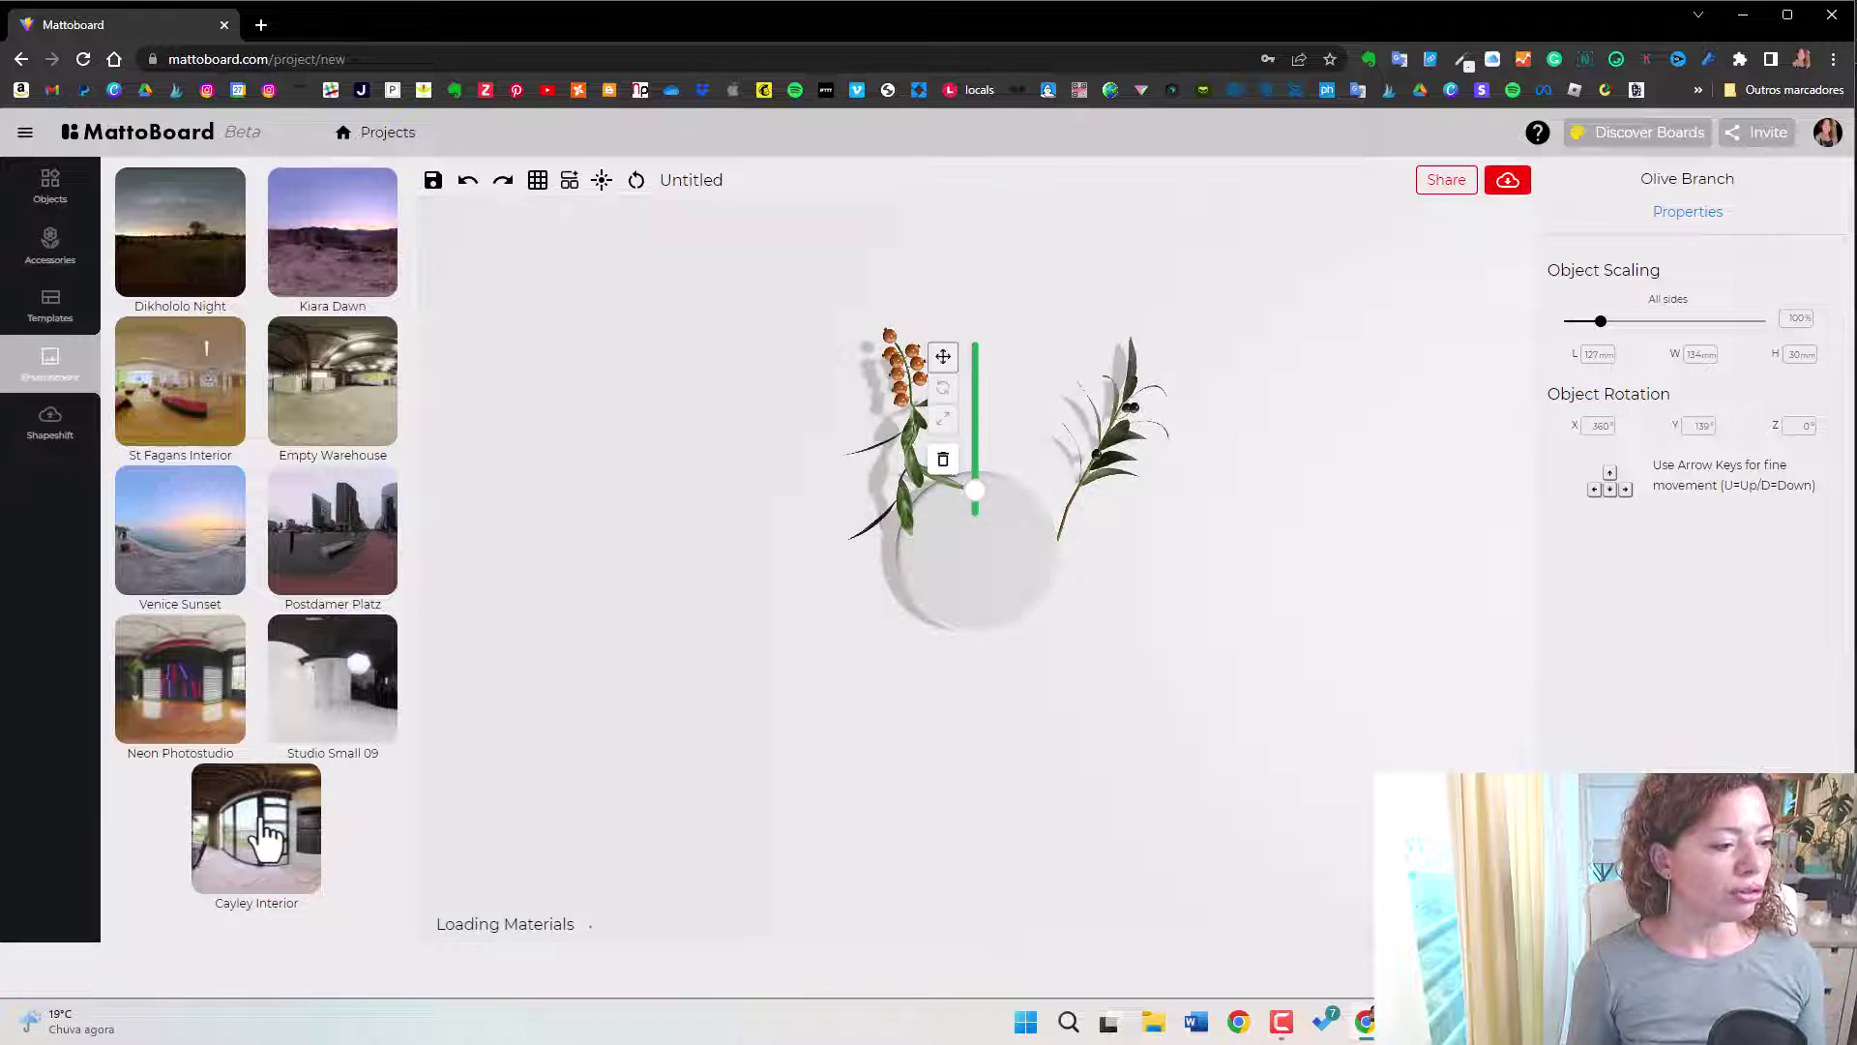
pyautogui.click(308, 667)
pyautogui.click(313, 542)
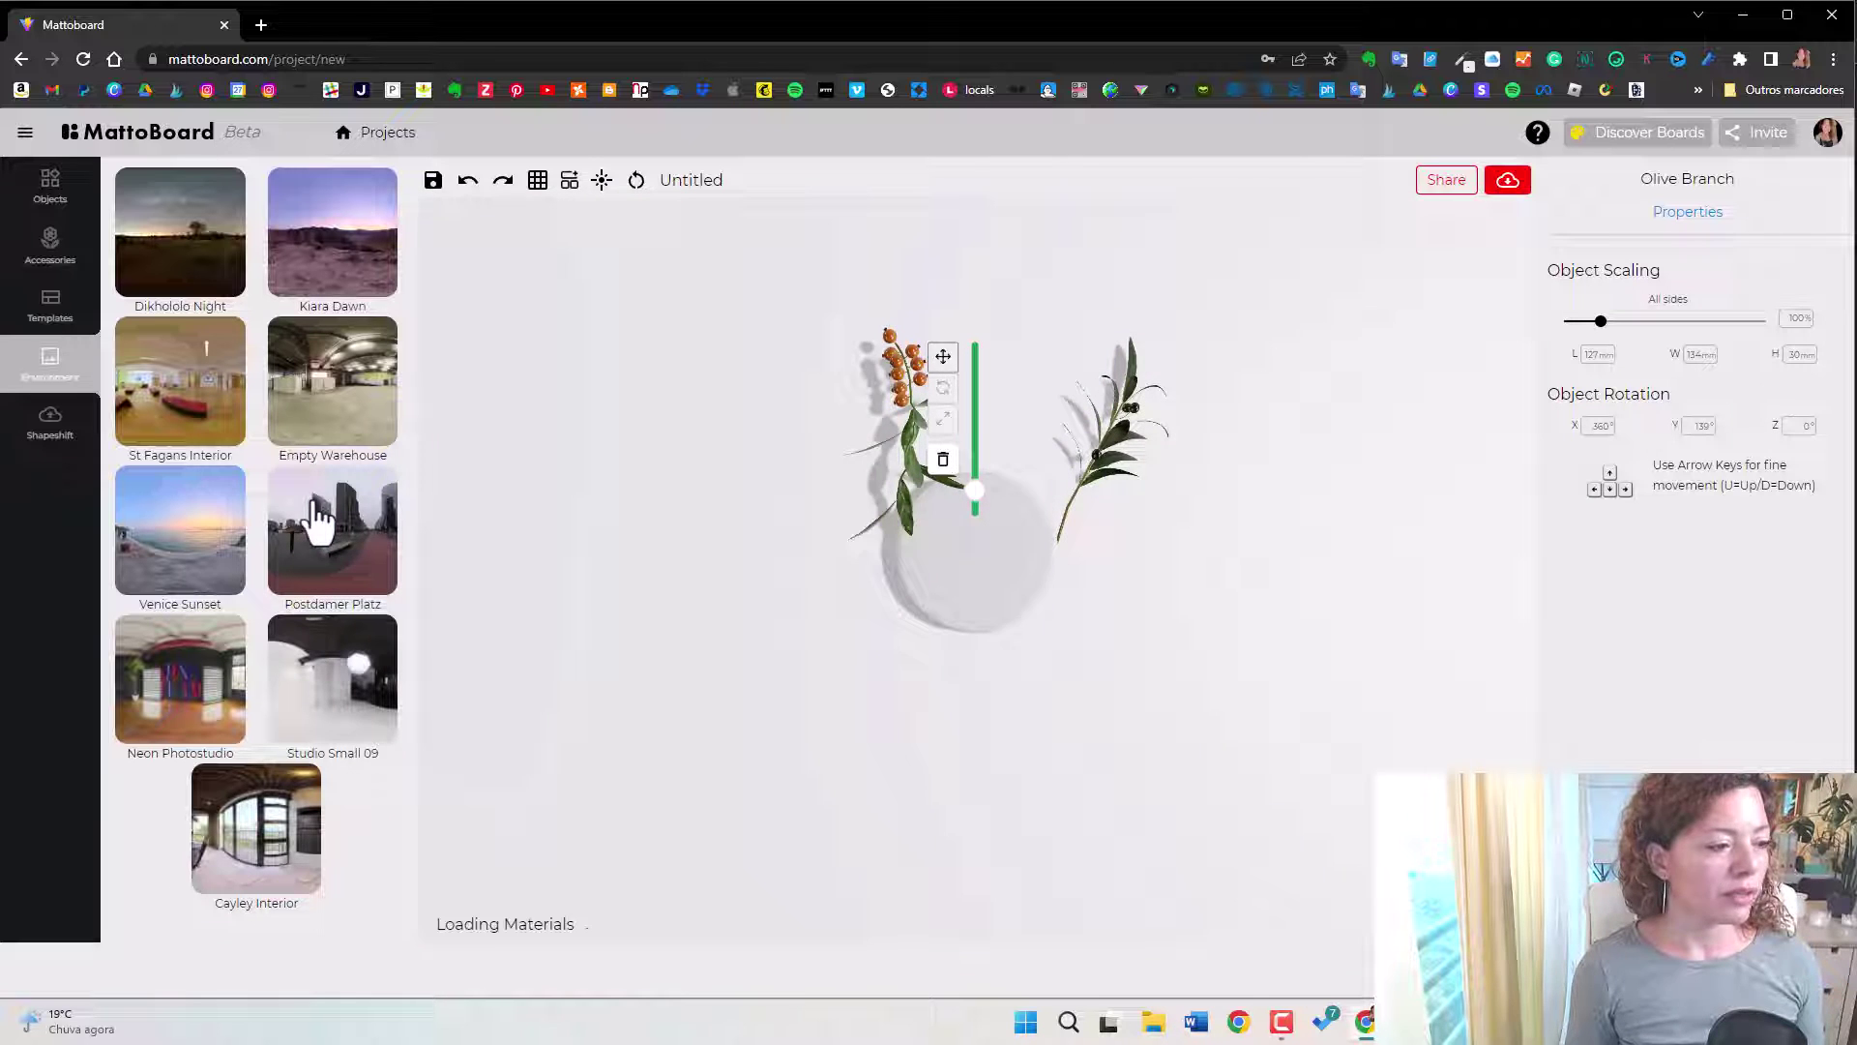
pyautogui.click(331, 399)
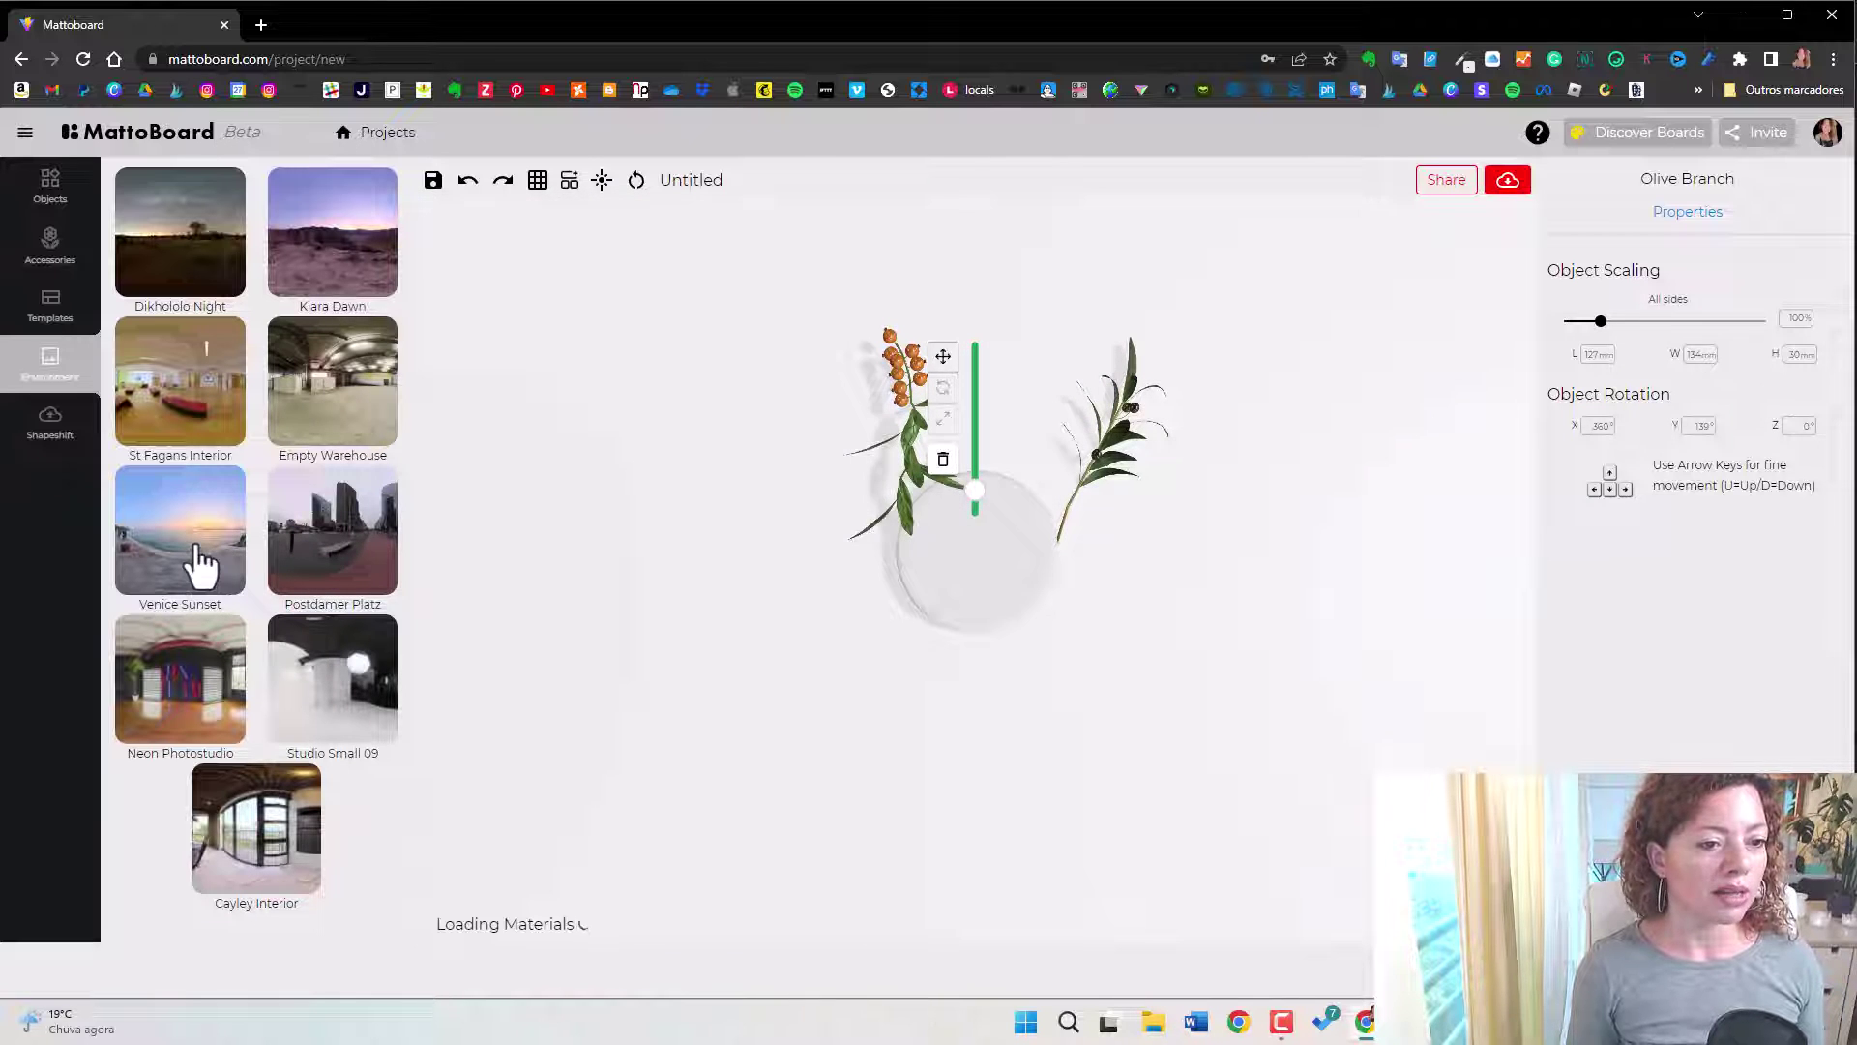
pyautogui.click(311, 249)
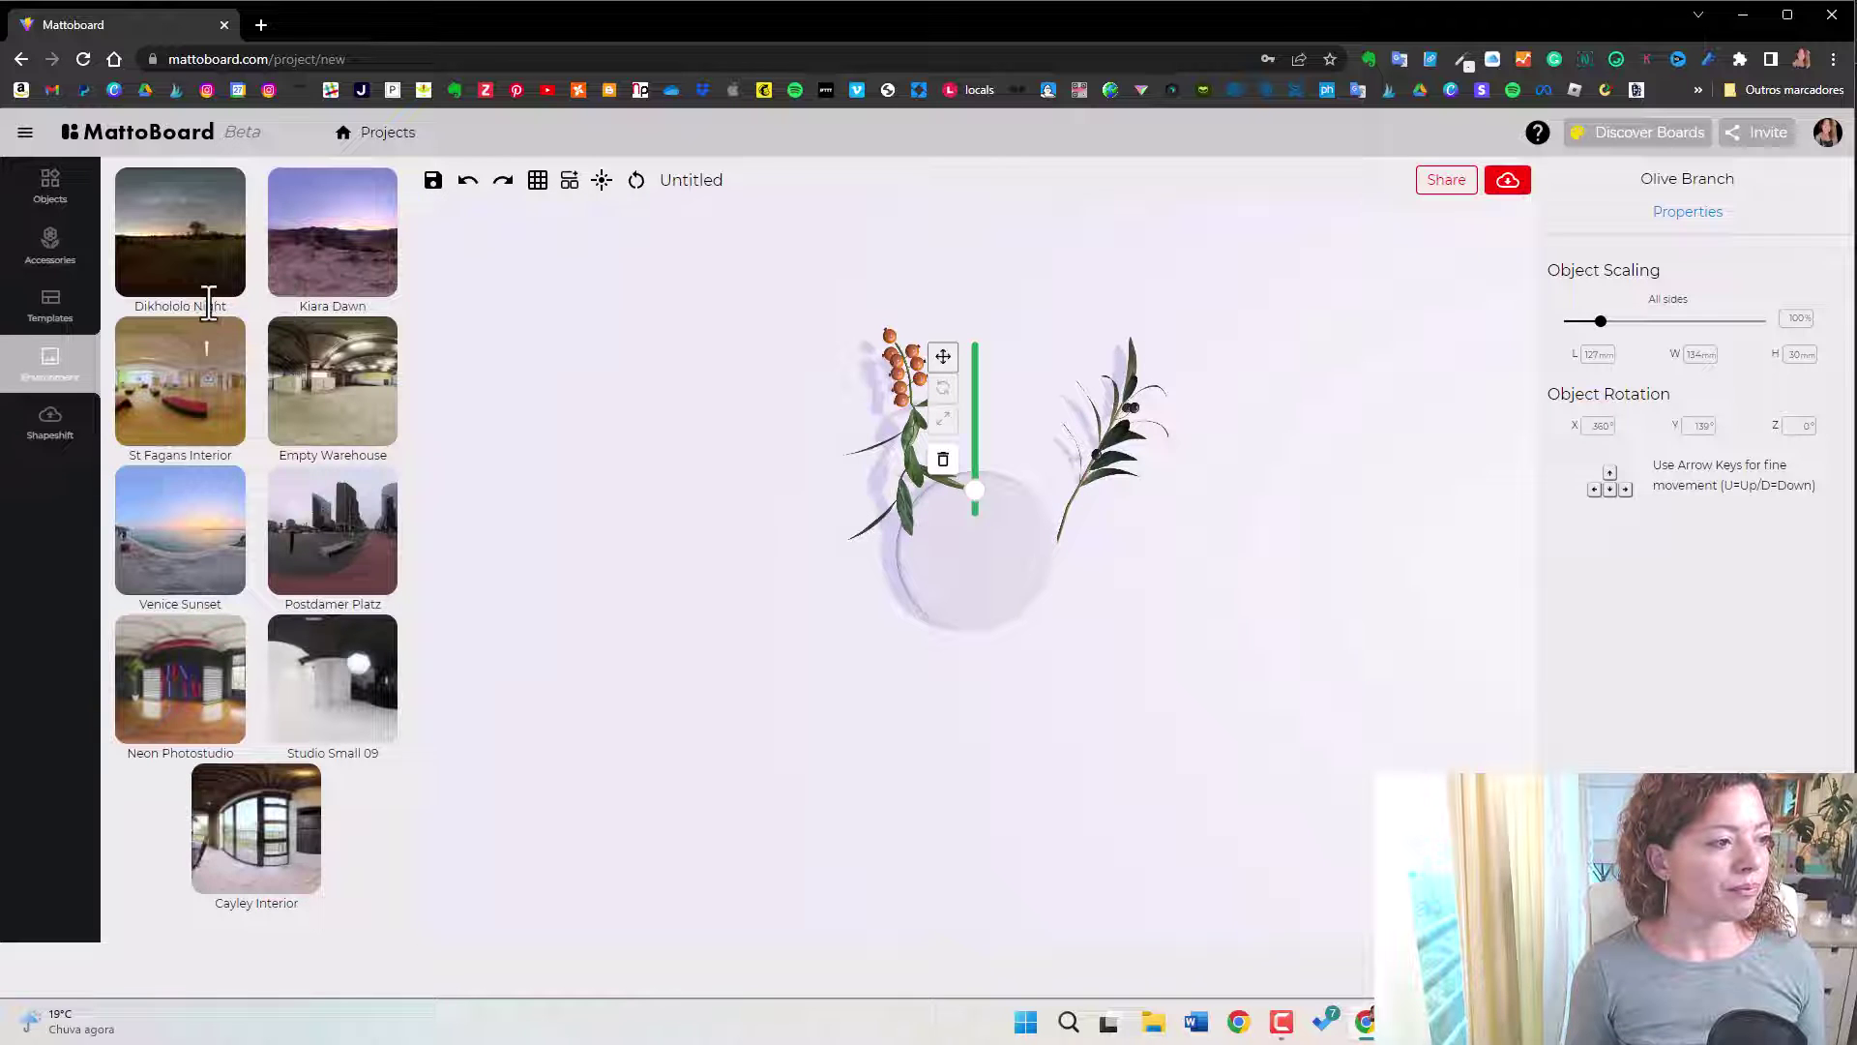
pyautogui.click(195, 257)
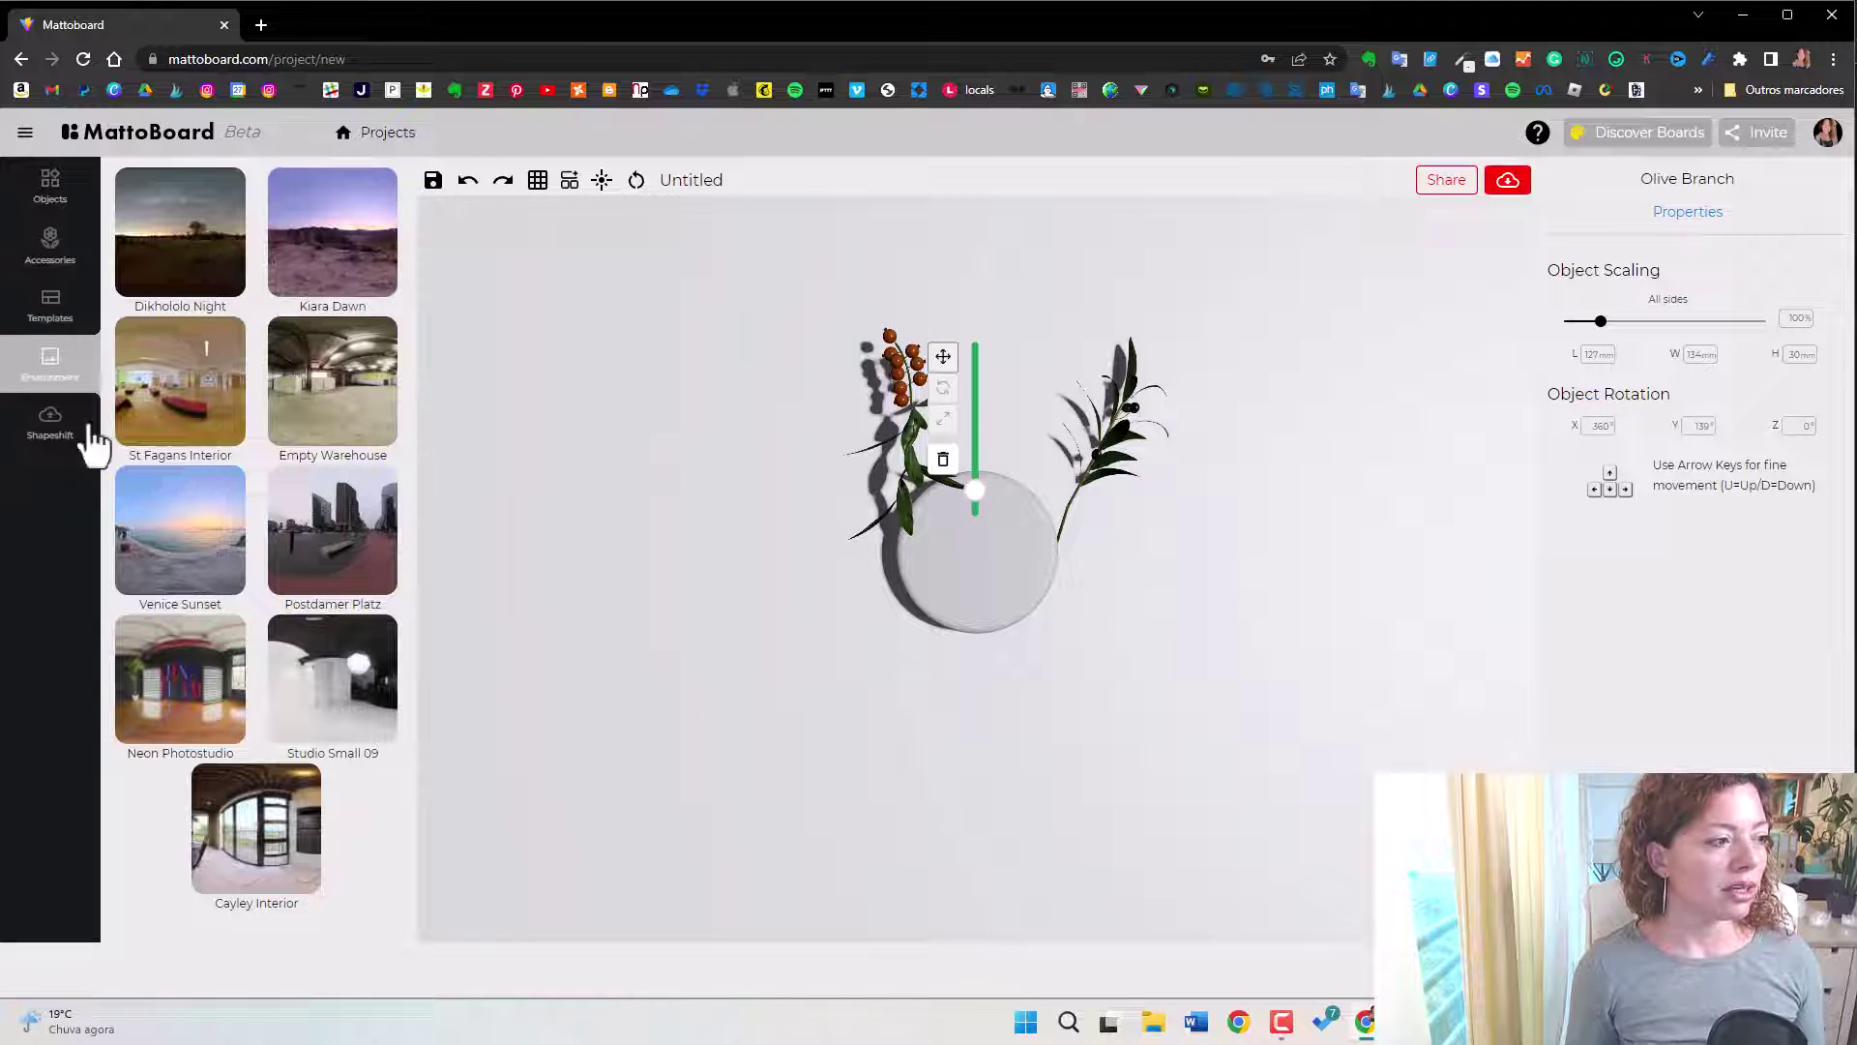
# View the Shapeshift image upload area and browse the available board templates.
pyautogui.click(48, 435)
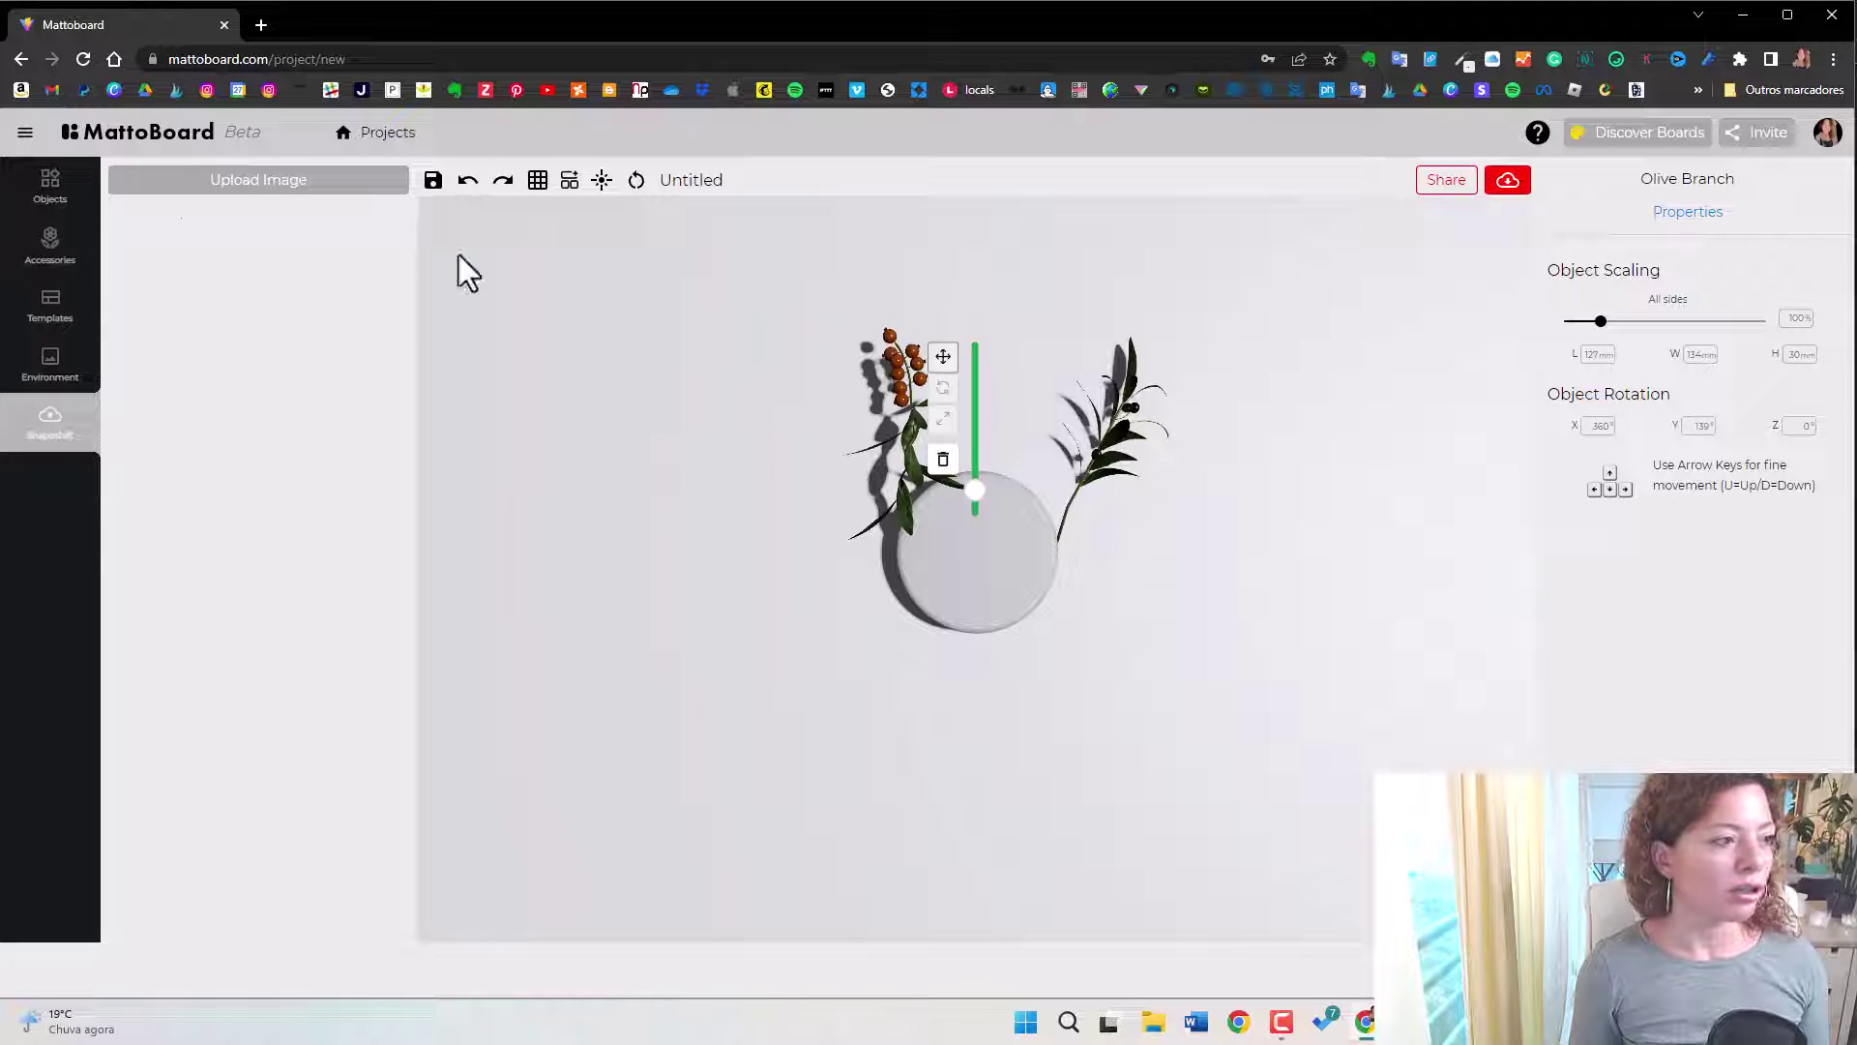
pyautogui.click(51, 305)
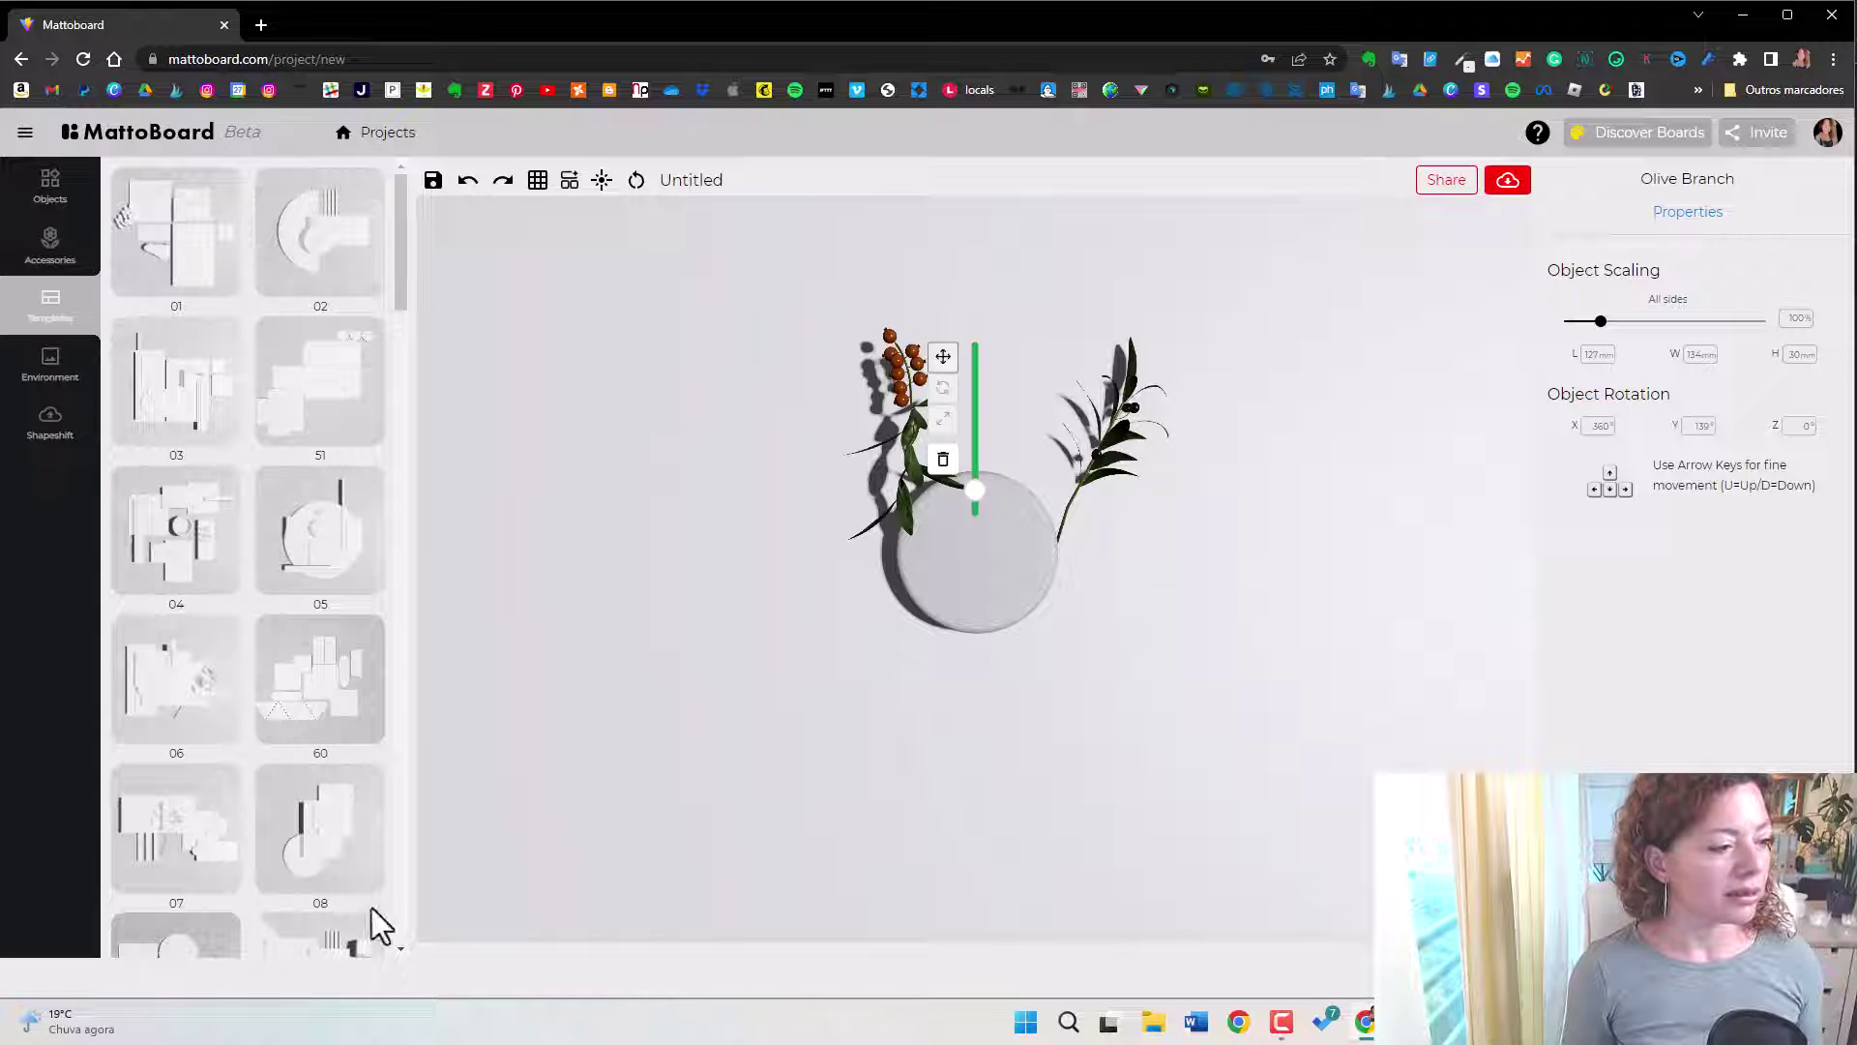
pyautogui.scroll(-8, 276, 580)
pyautogui.scroll(-15, 280, 518)
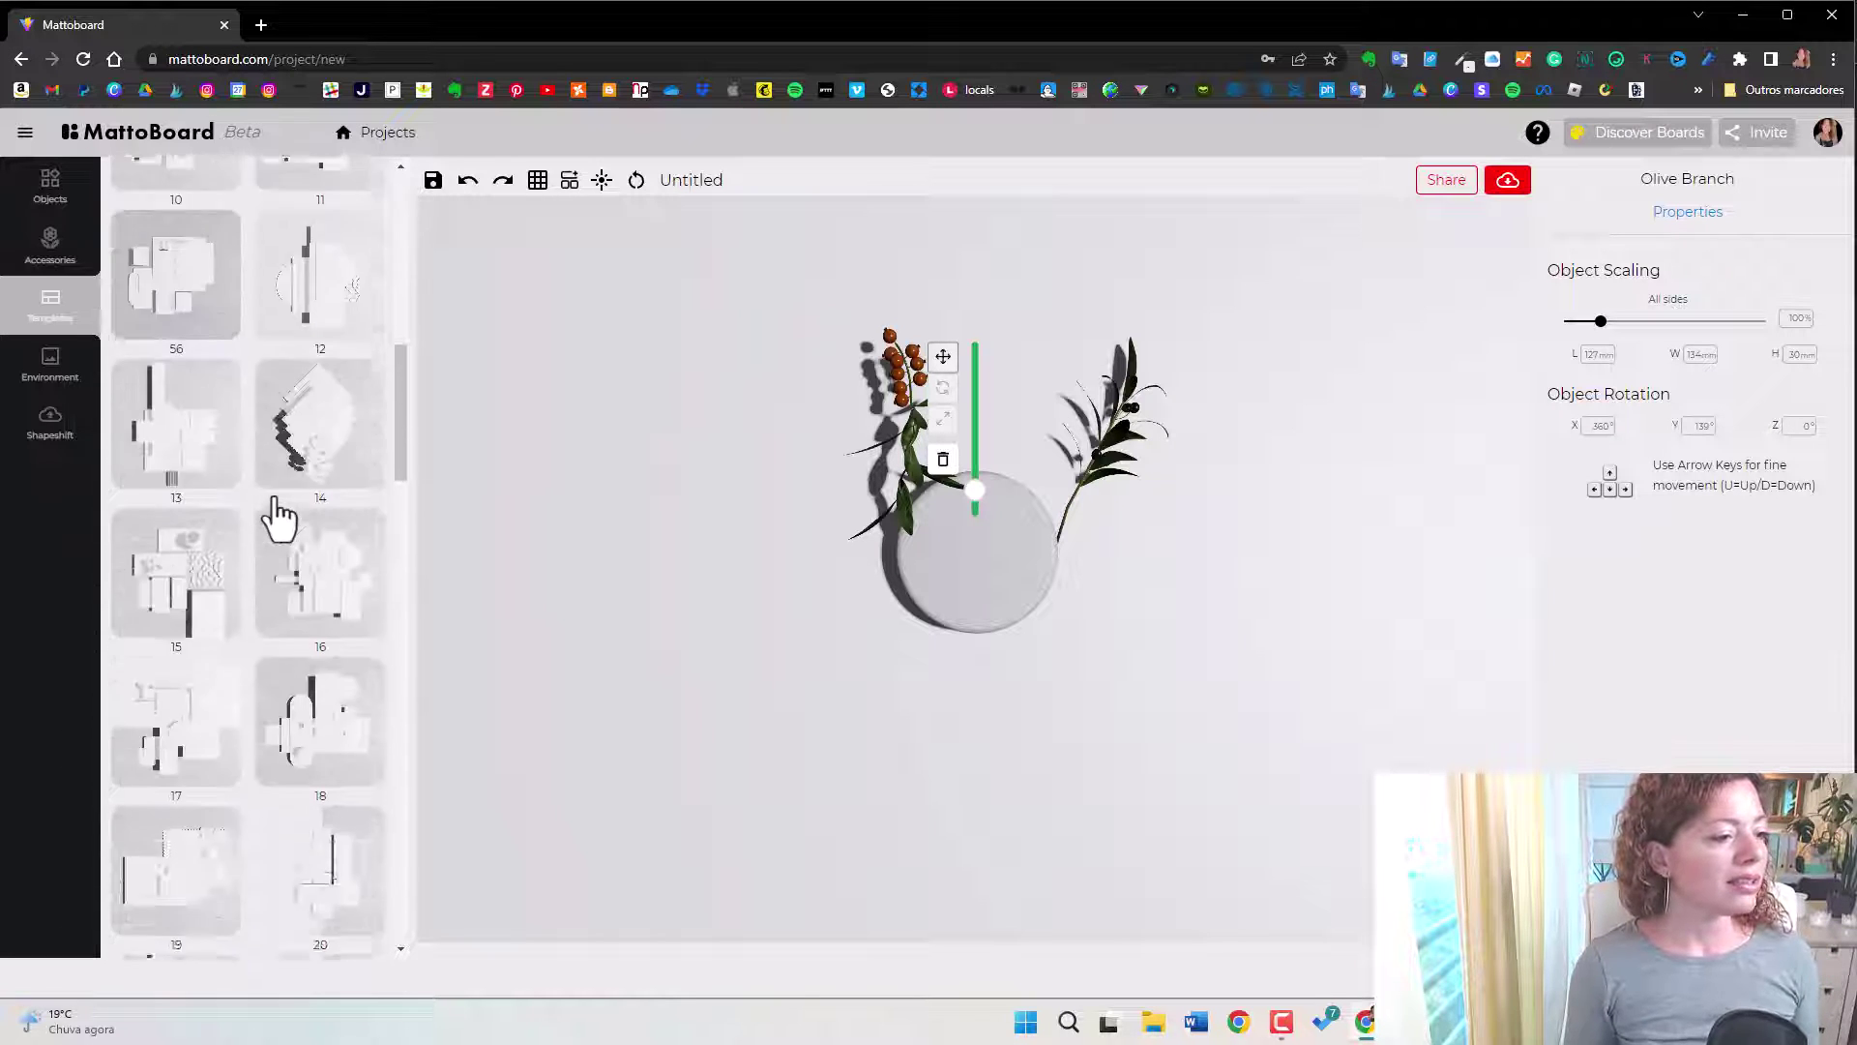
pyautogui.scroll(15, 273, 677)
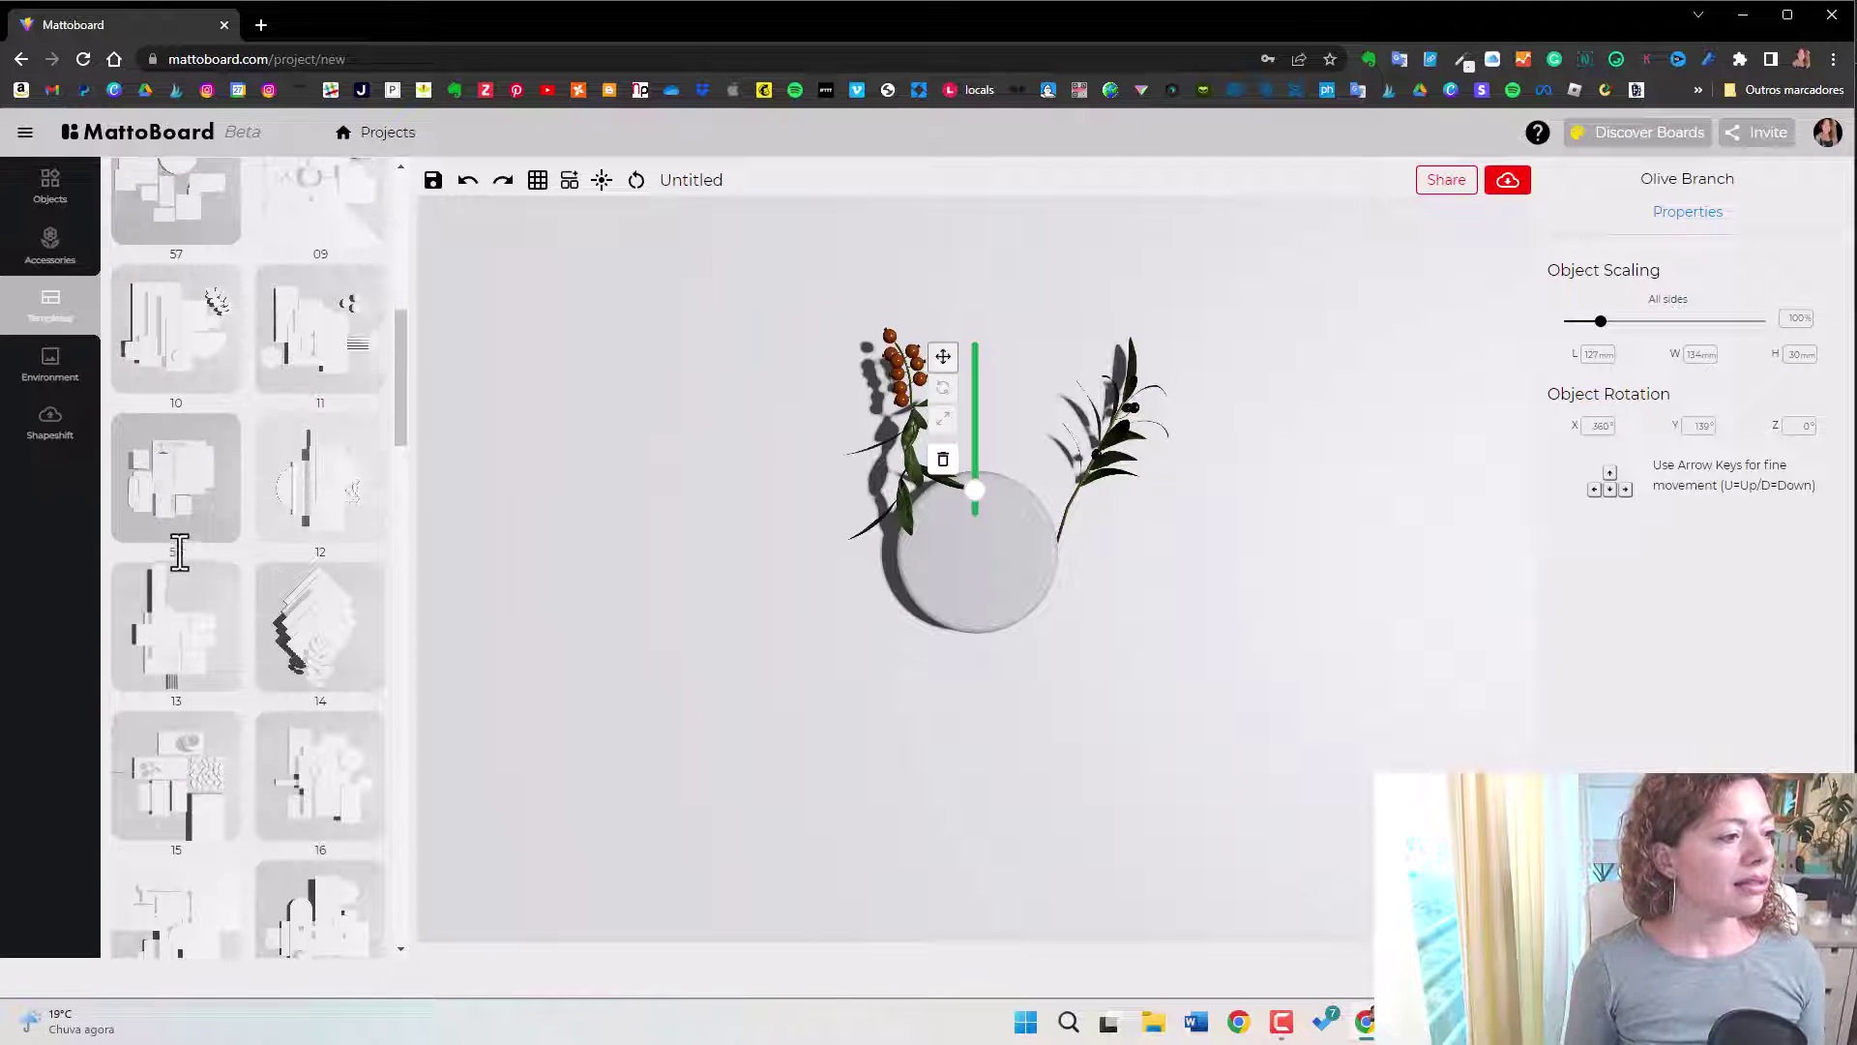
pyautogui.scroll(8, 174, 547)
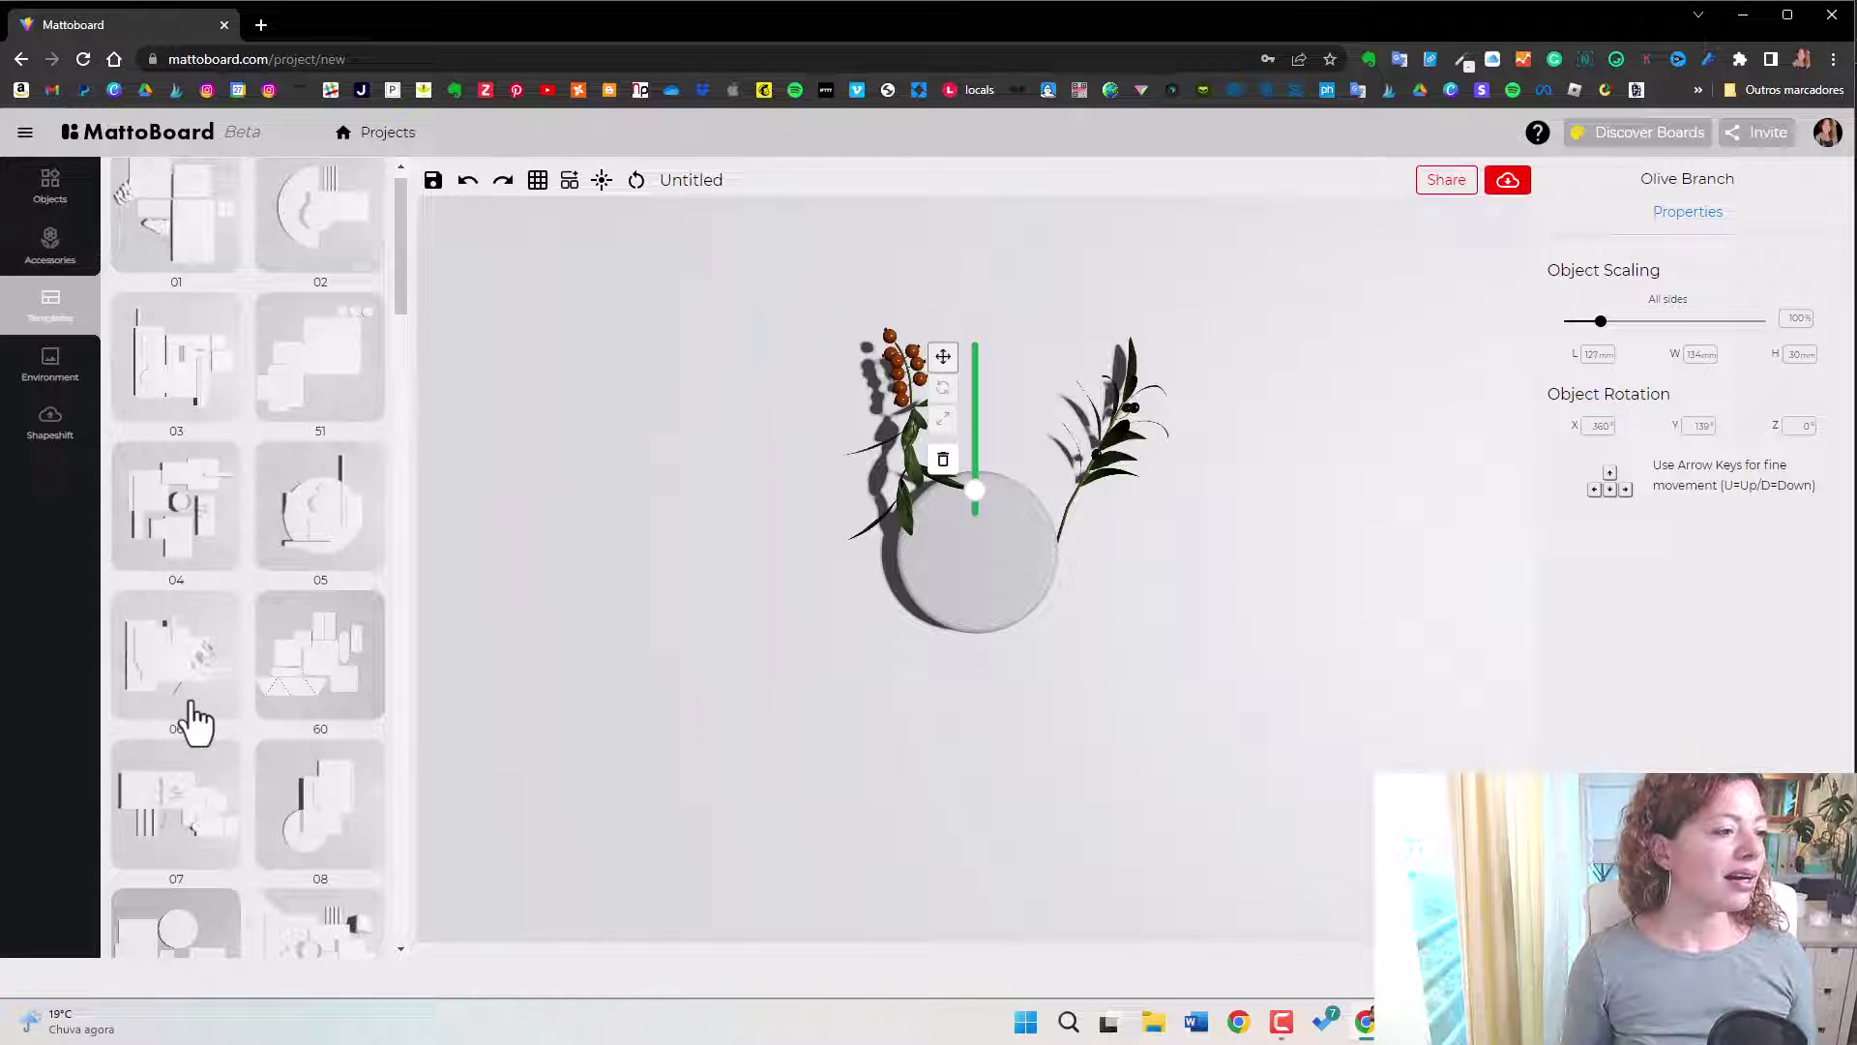
# Replace the current board layout with template 06, discarding the unsaved project.
pyautogui.scroll(1, 302, 714)
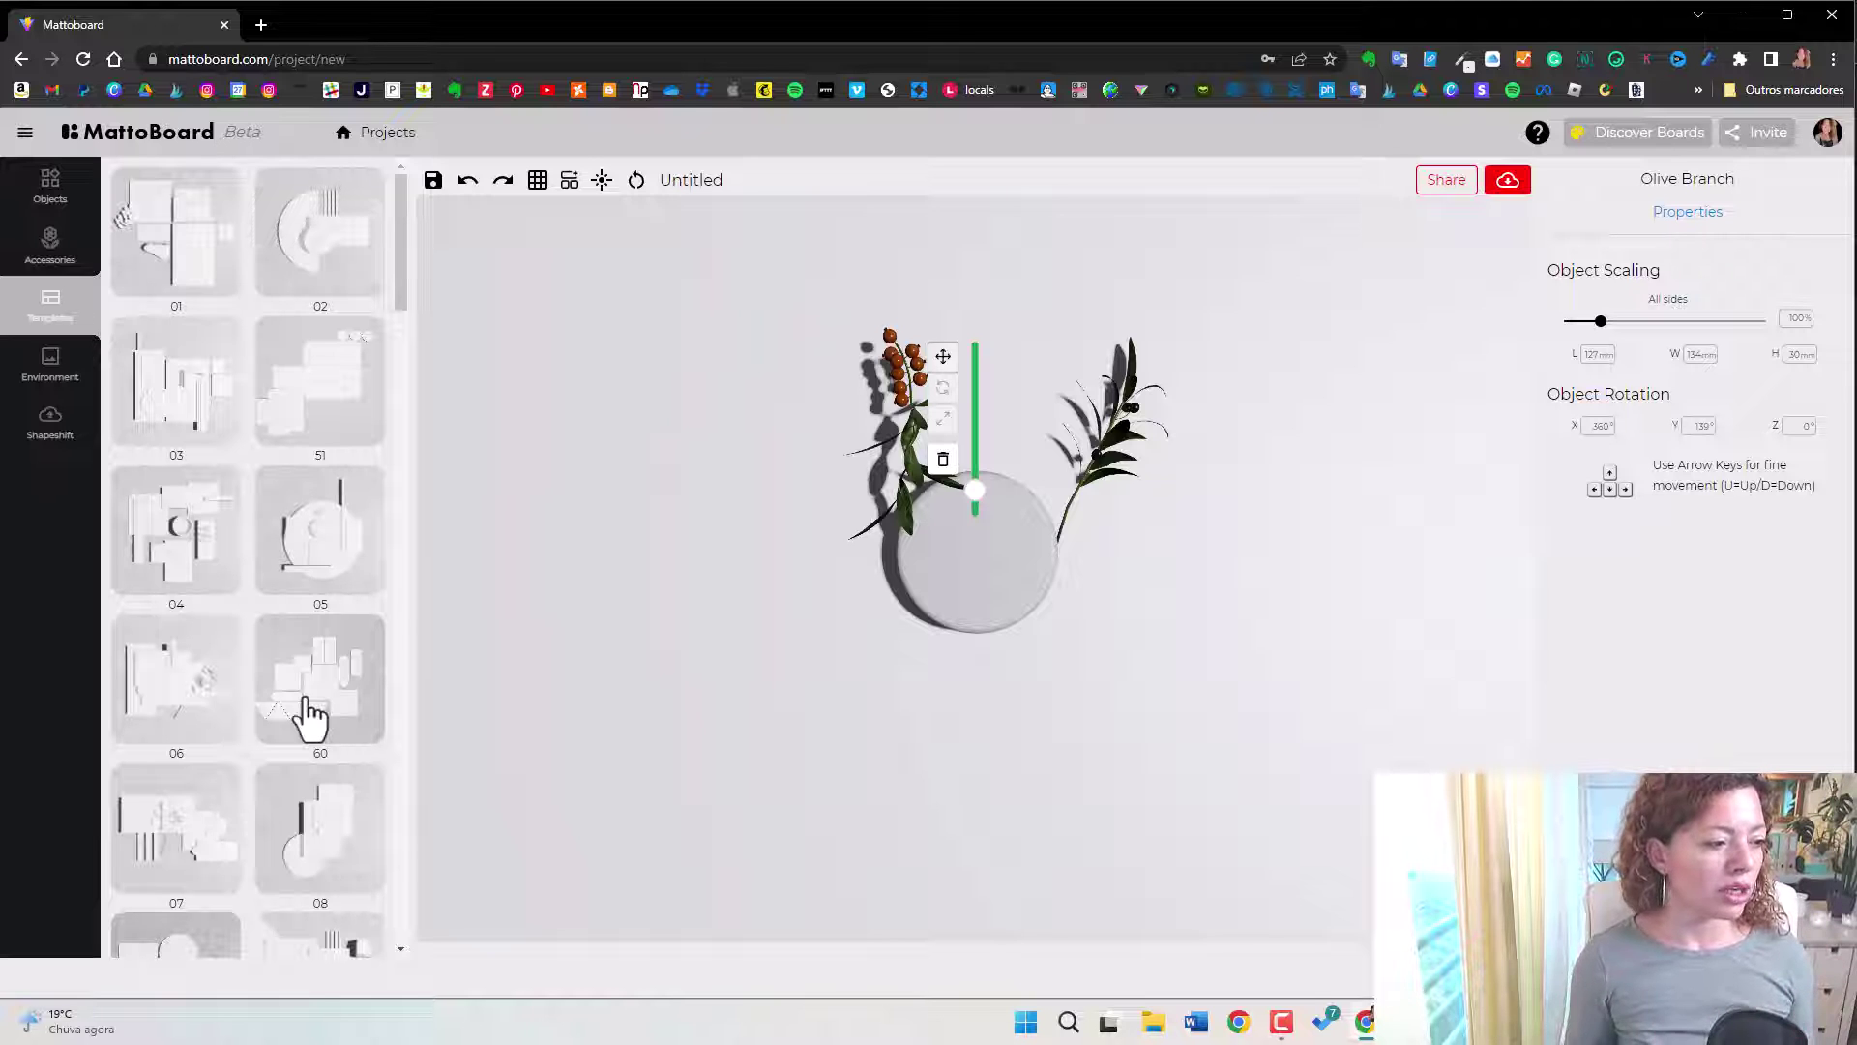
pyautogui.click(198, 677)
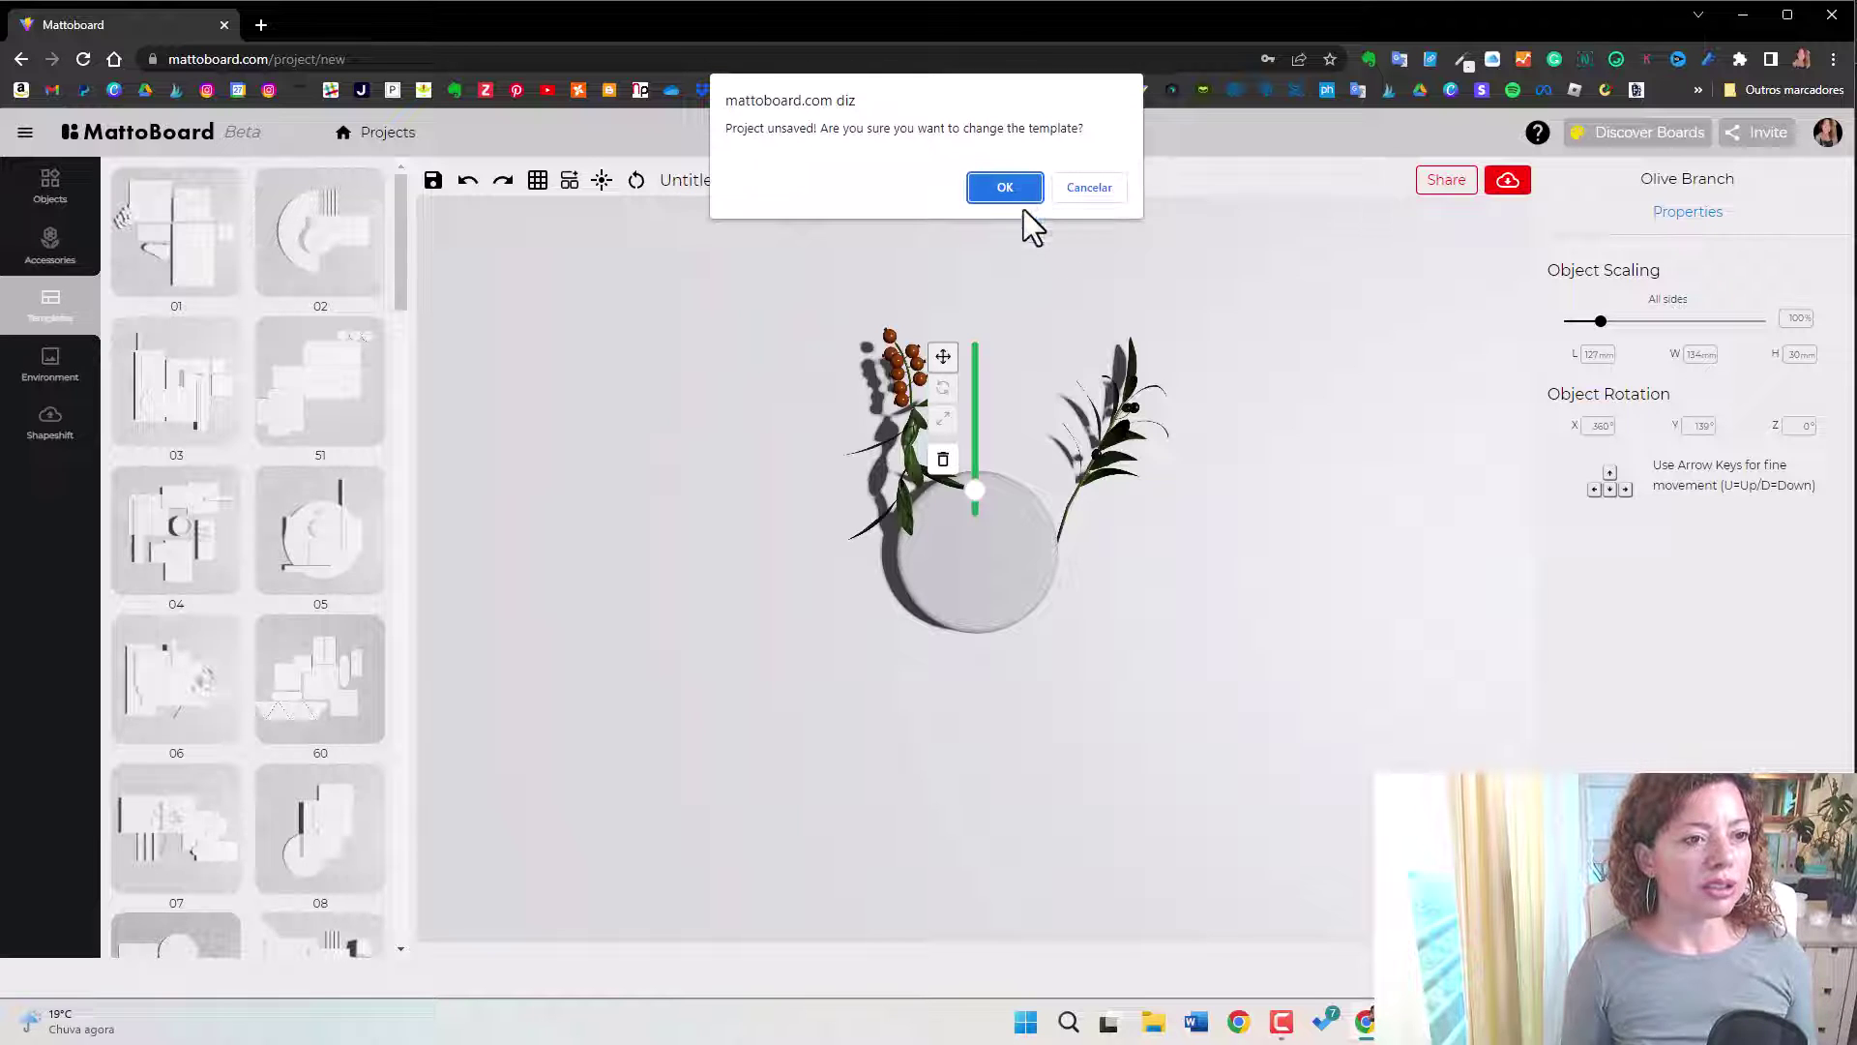
pyautogui.click(1008, 186)
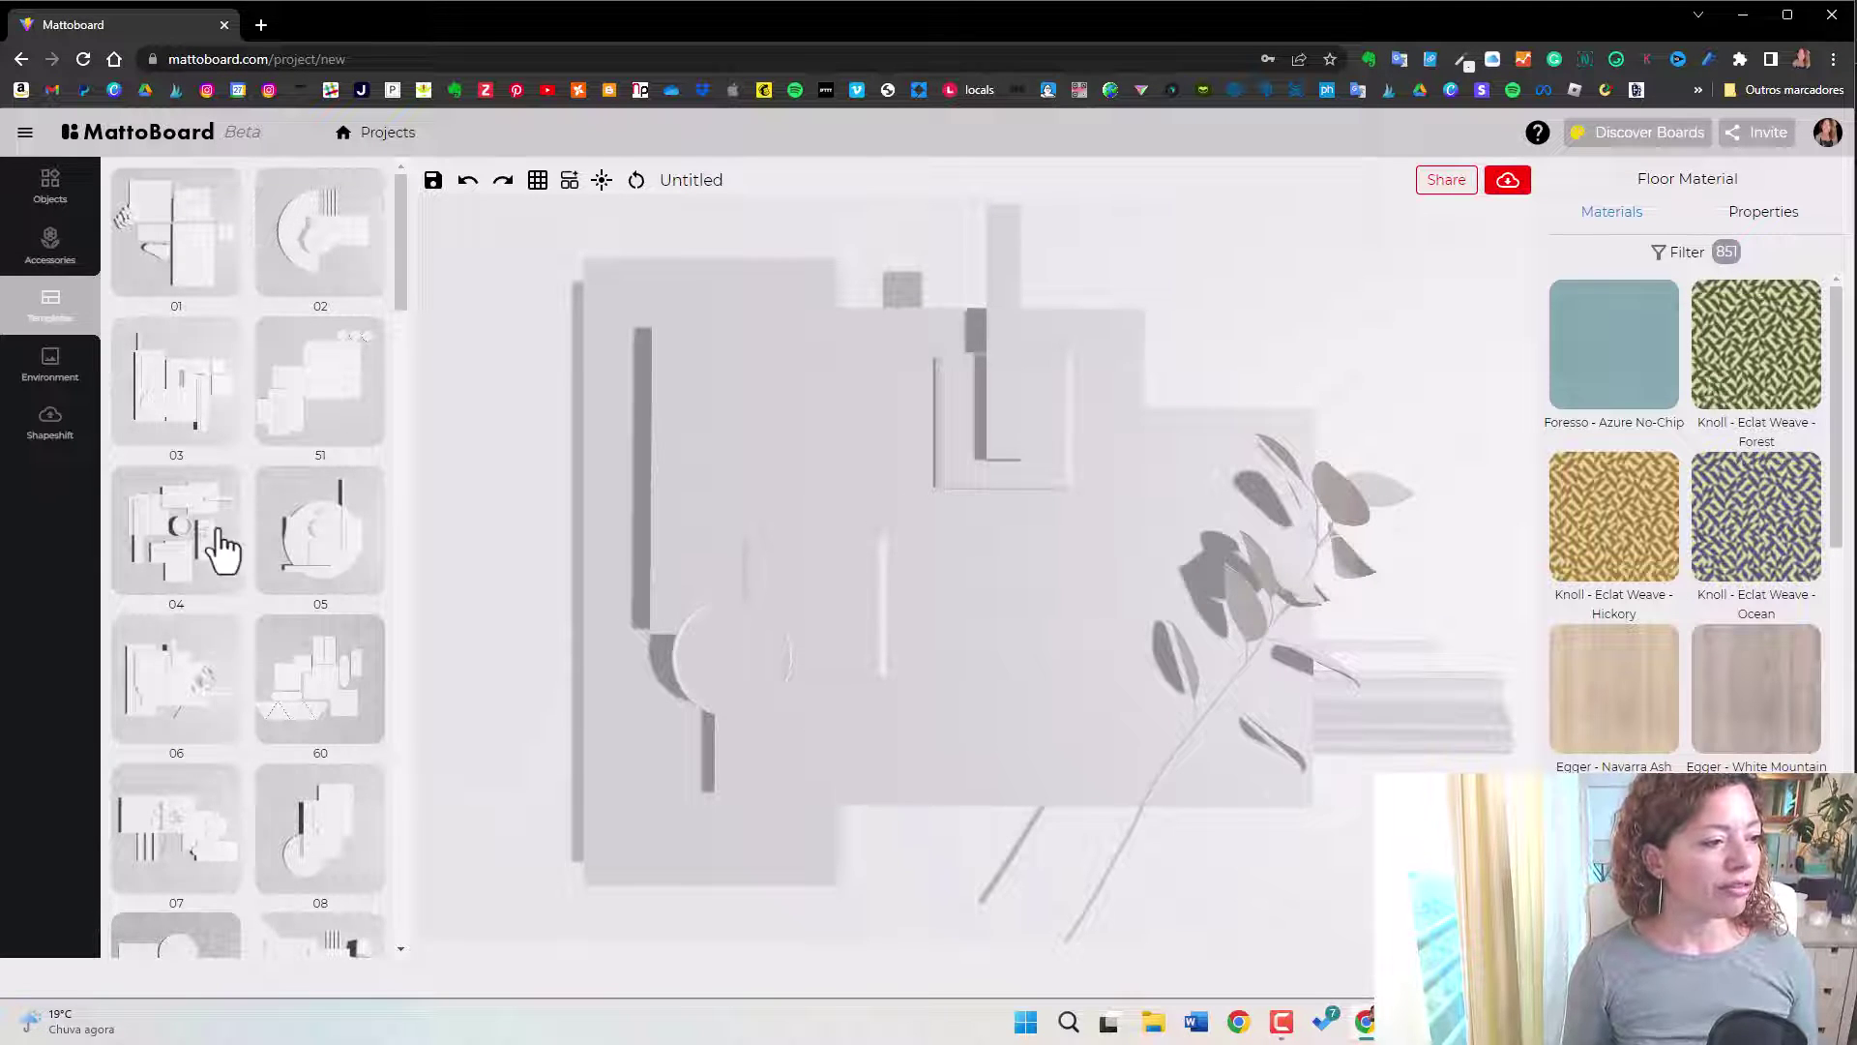
# Move the large Hard Edge Rectangle 70x175 slightly left and up, and select the Hard Edge Rectangle 300x200 beside it.
pyautogui.click(619, 298)
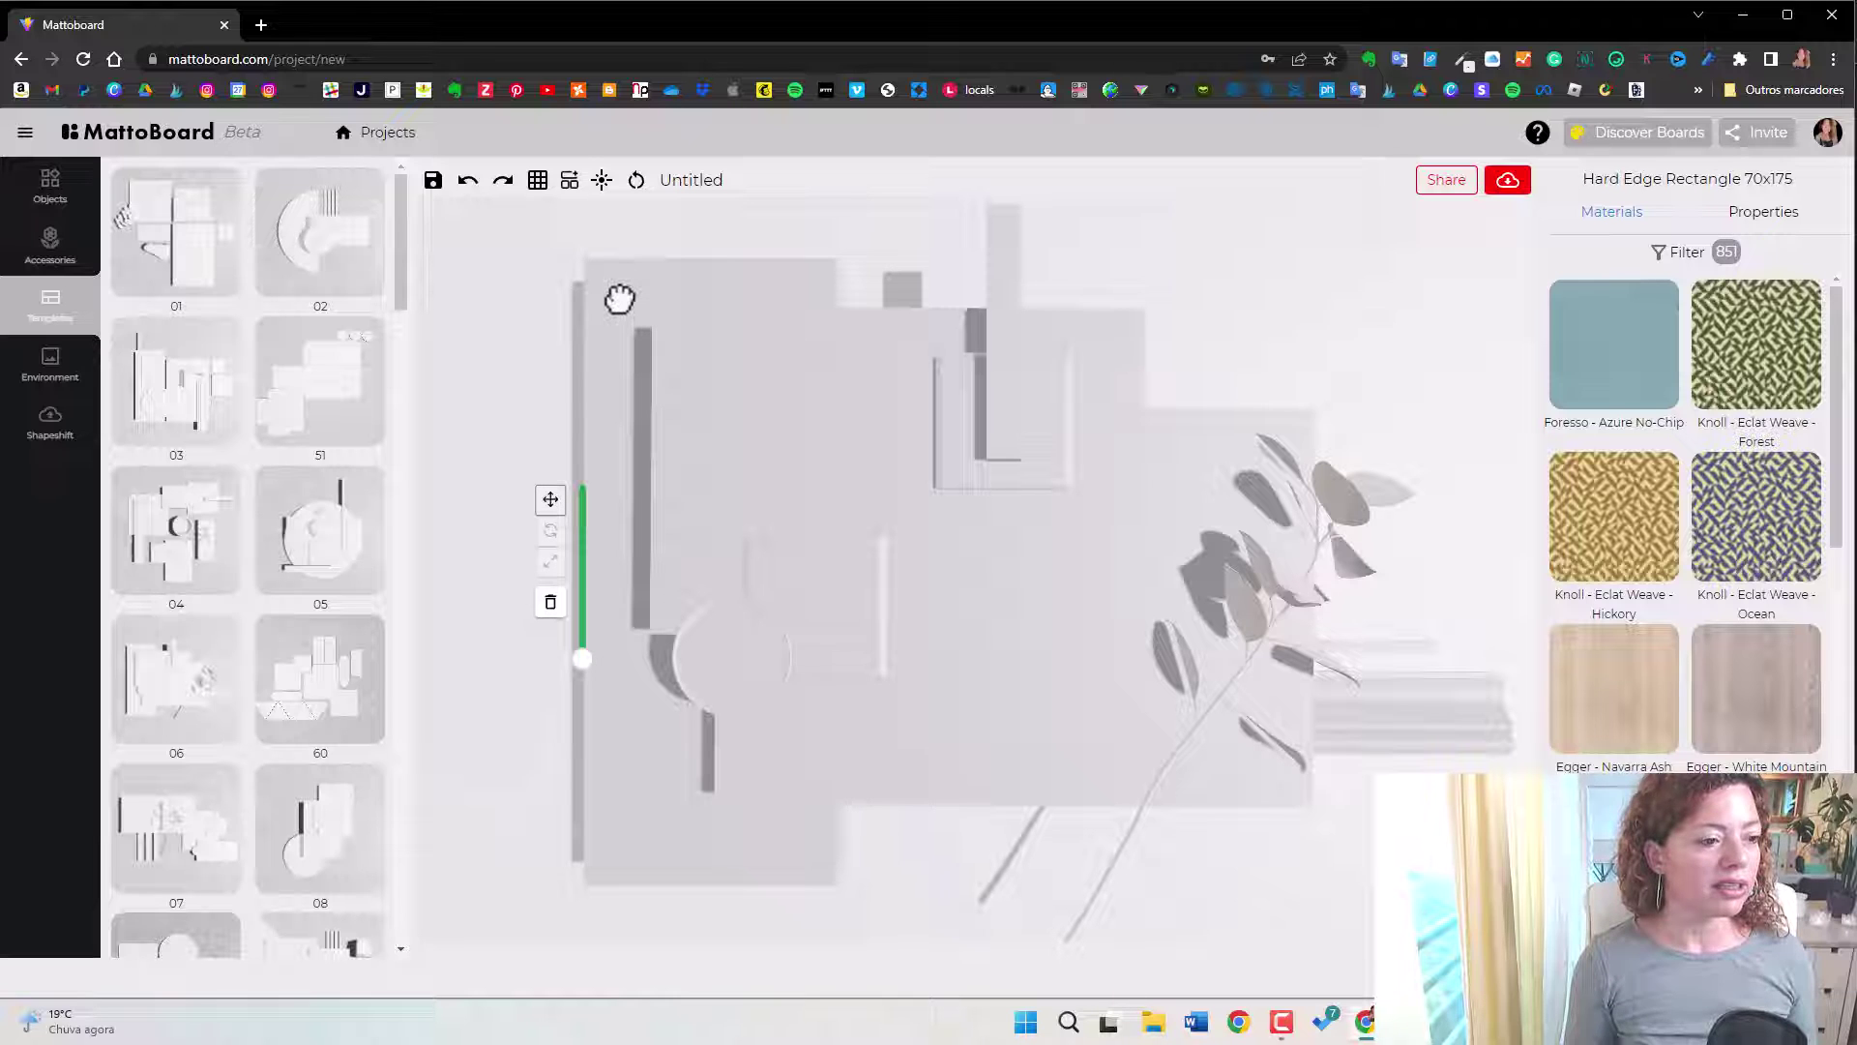
pyautogui.moveTo(642, 257); pyautogui.dragTo(605, 286)
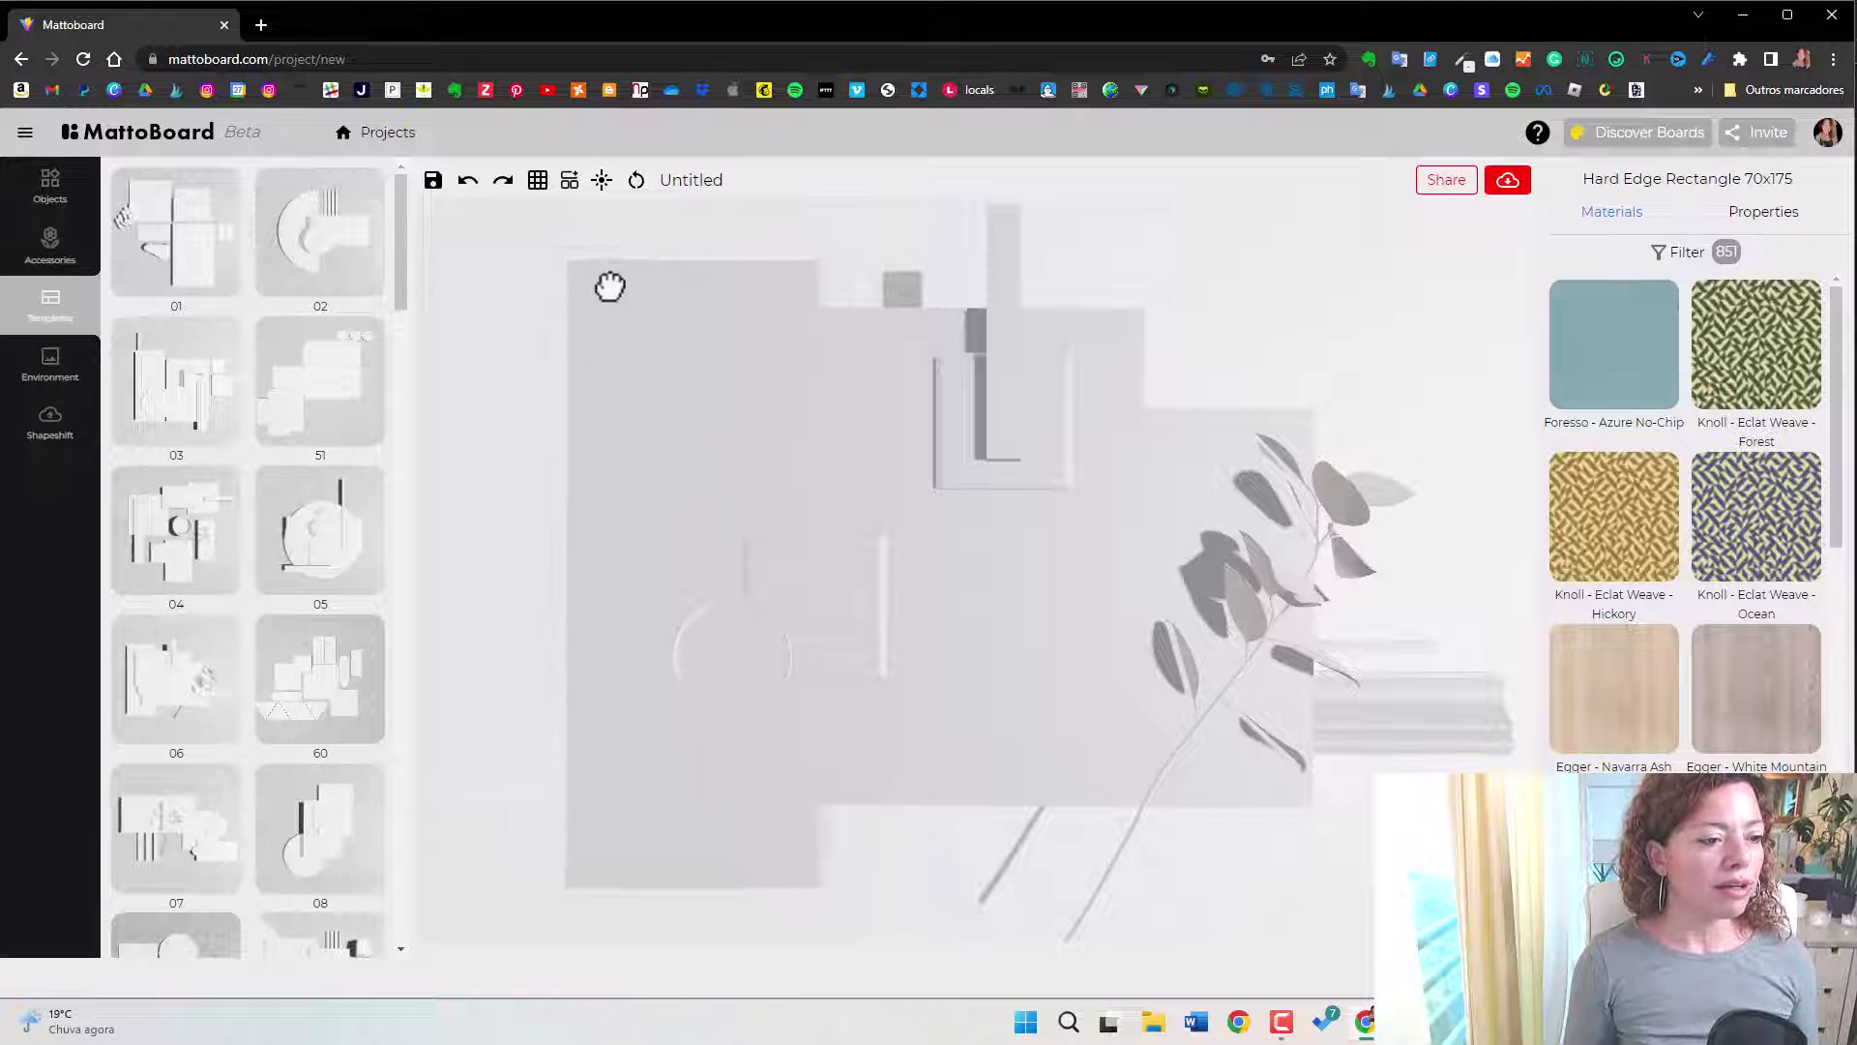
pyautogui.click(813, 367)
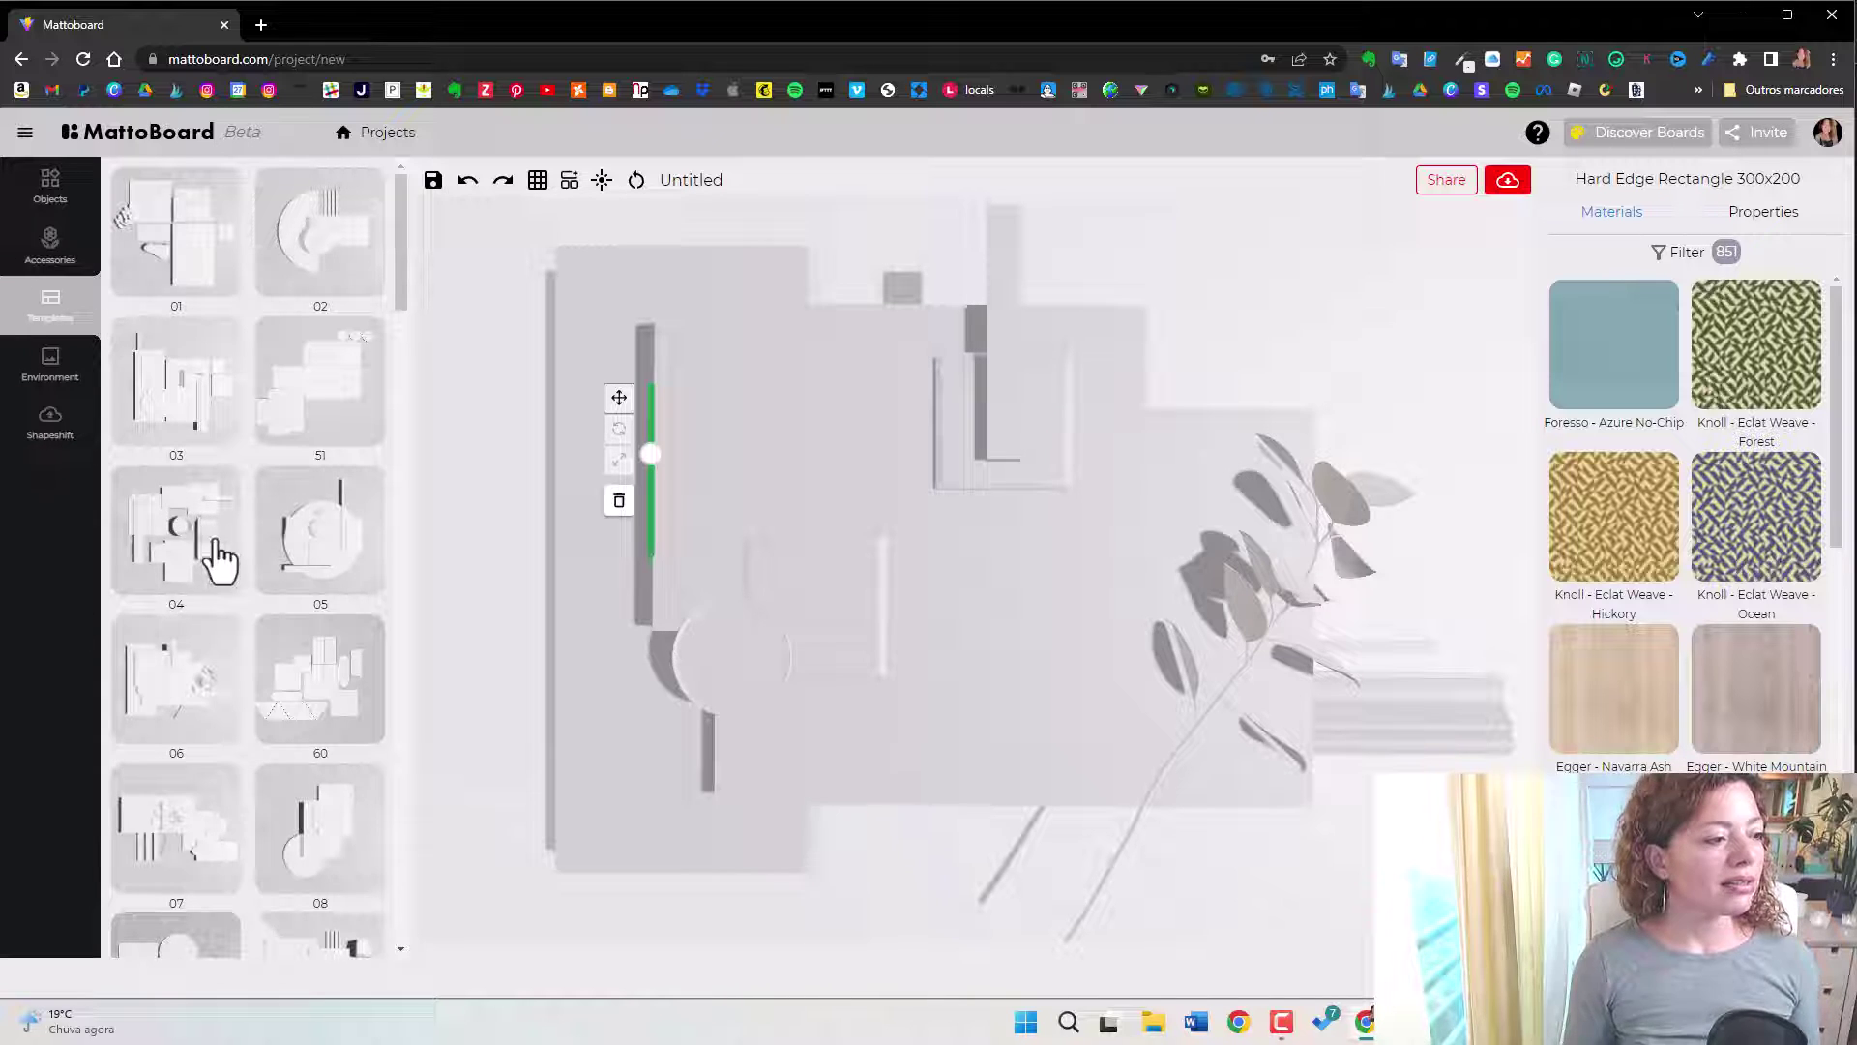
# Switch the board to template 04, discarding the unsaved changes.
pyautogui.click(174, 522)
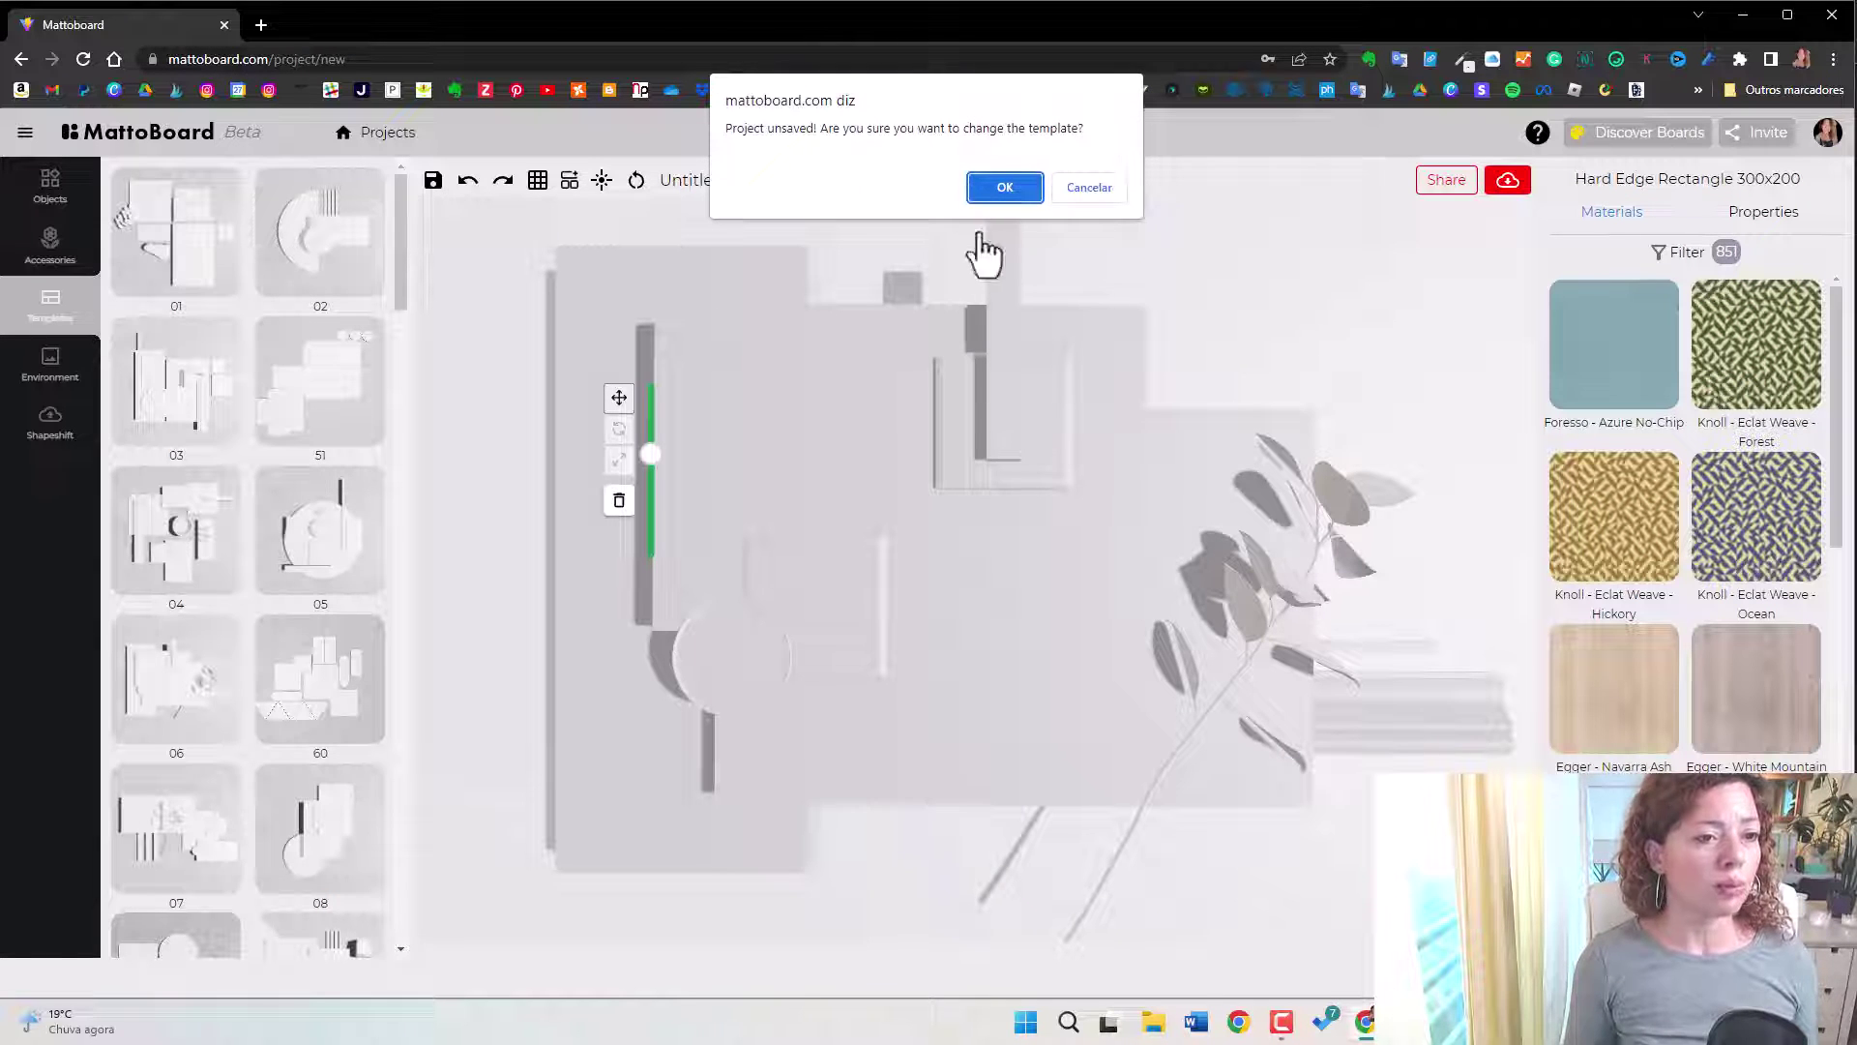
pyautogui.click(1014, 186)
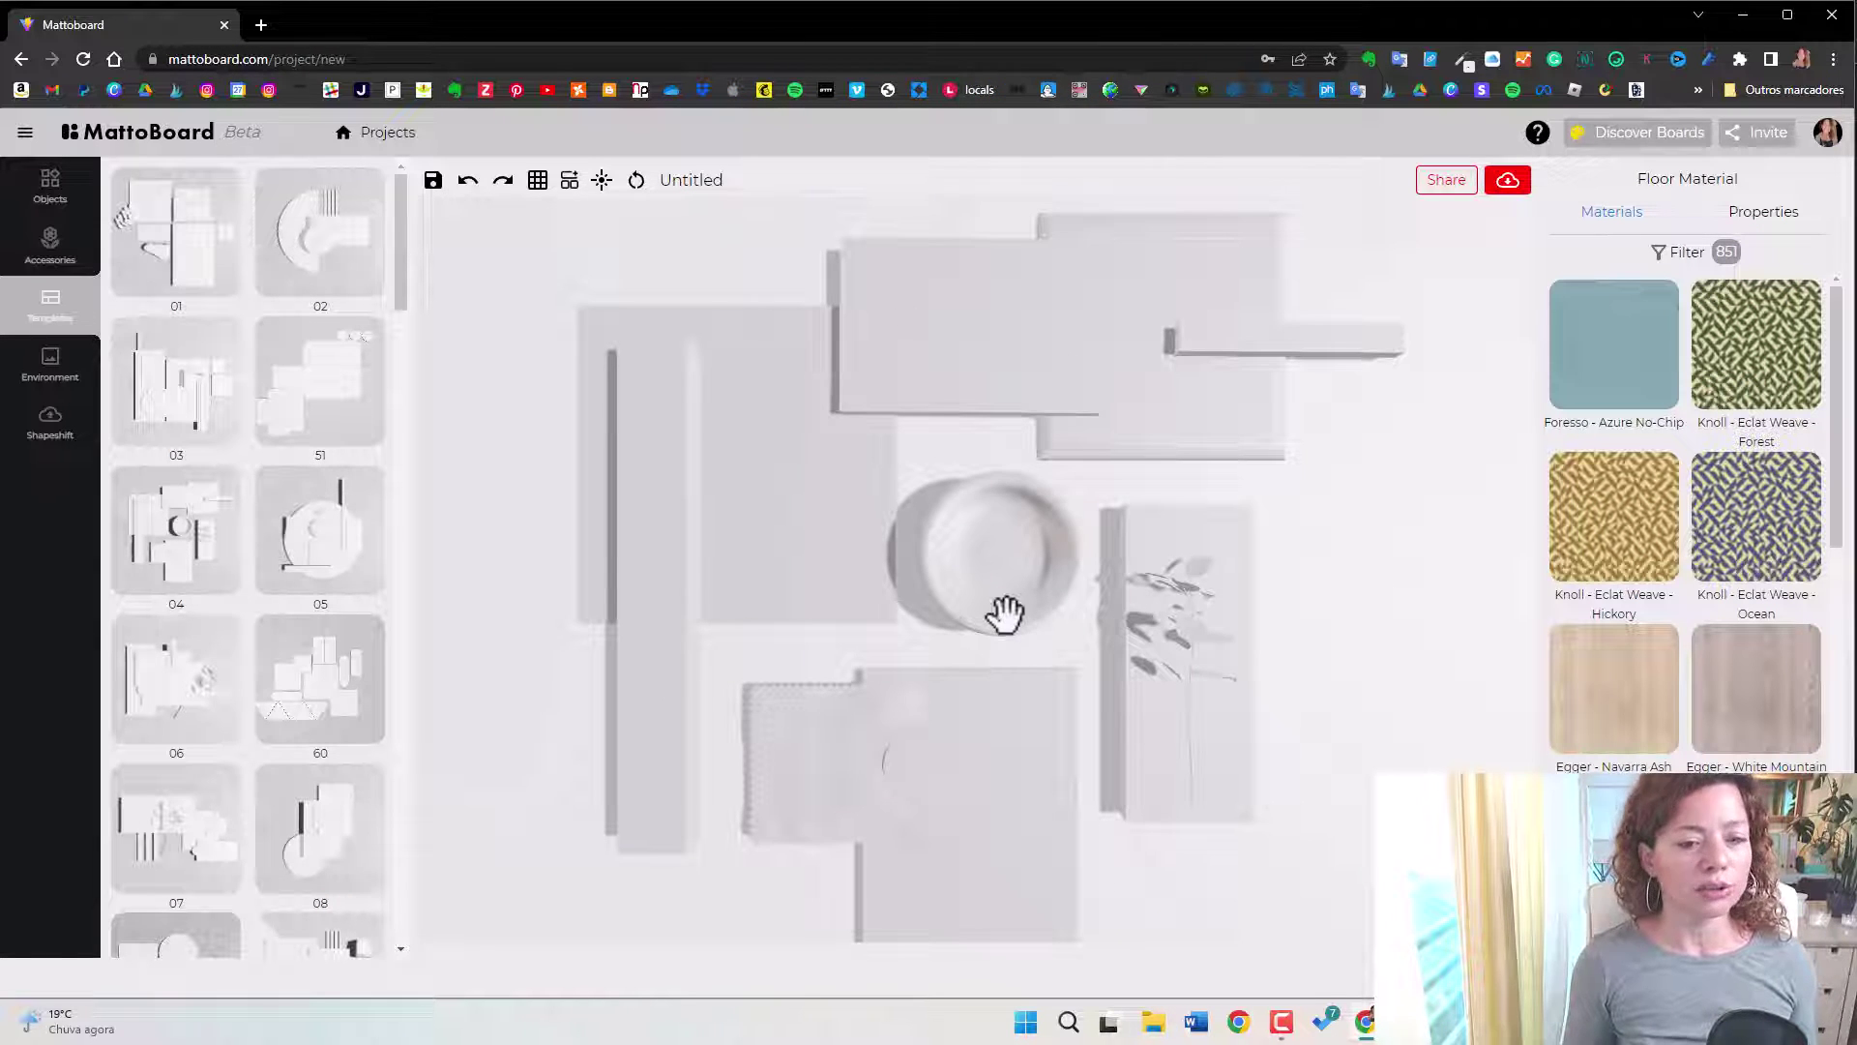
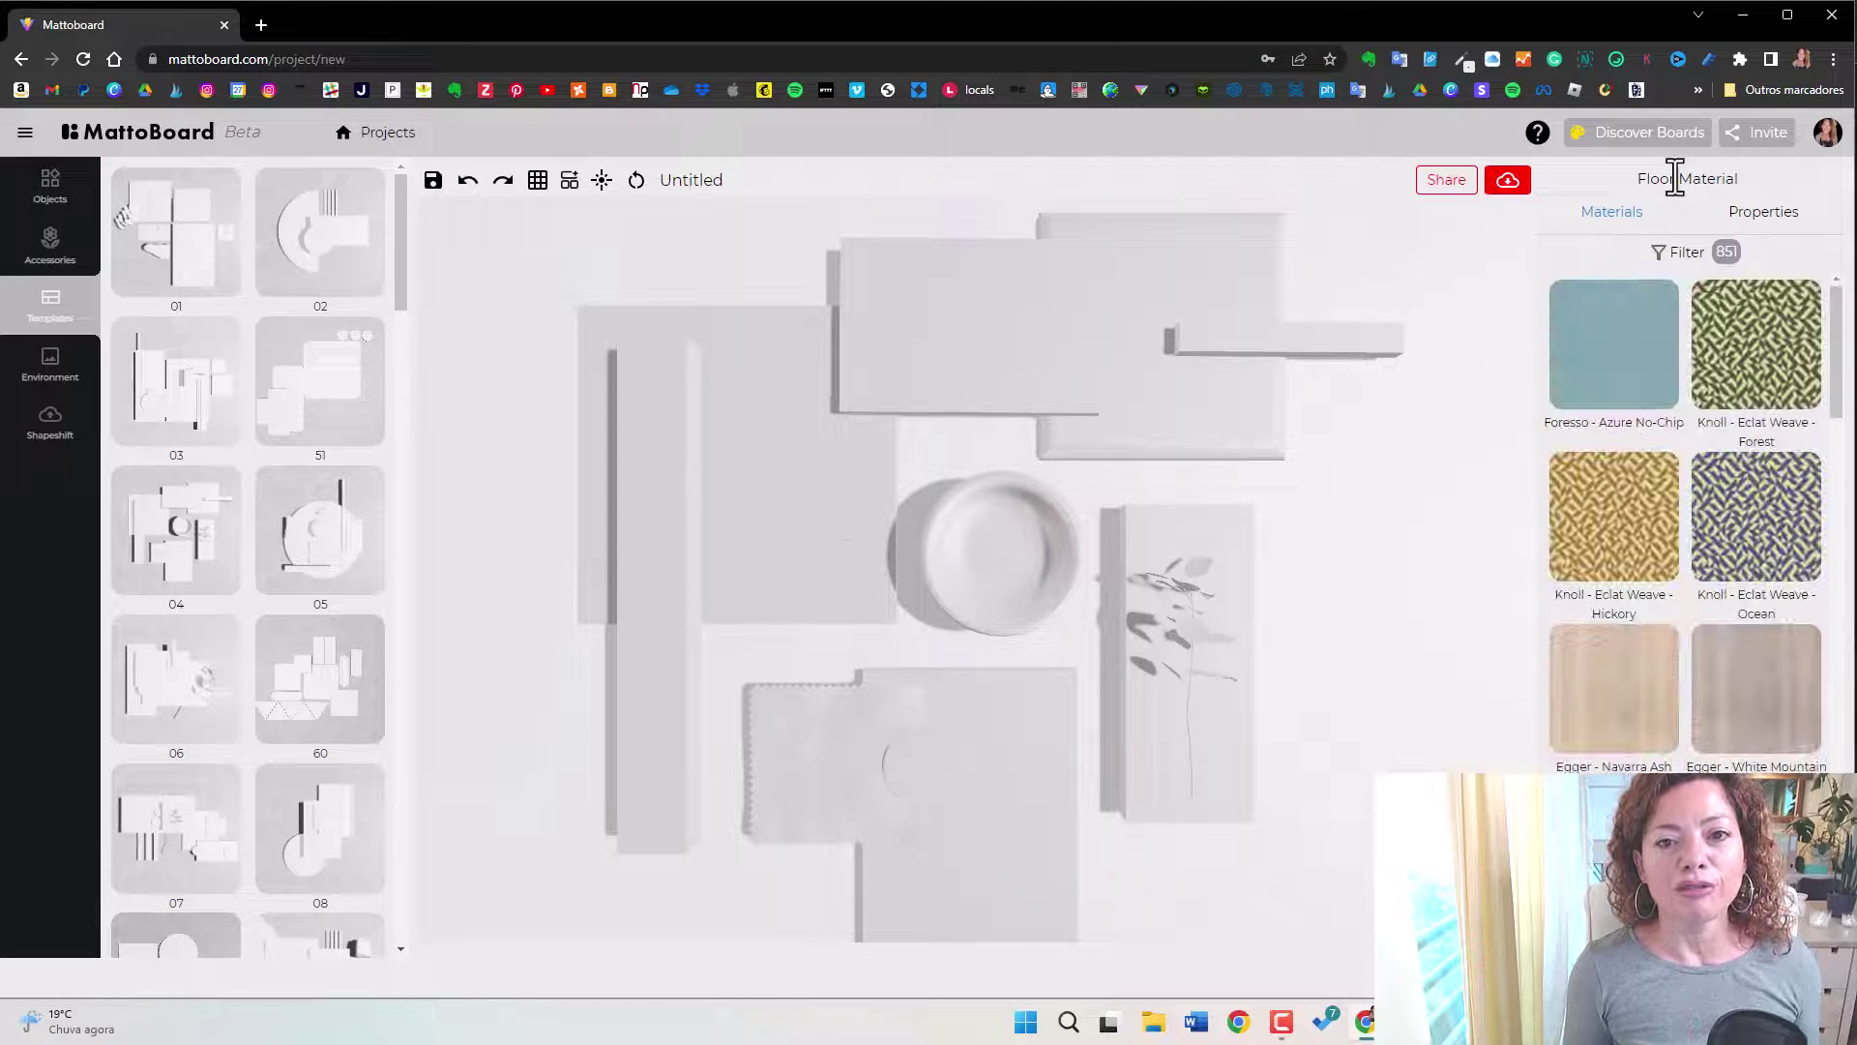
# View the floor material's properties and its texture color palette.
pyautogui.click(1770, 222)
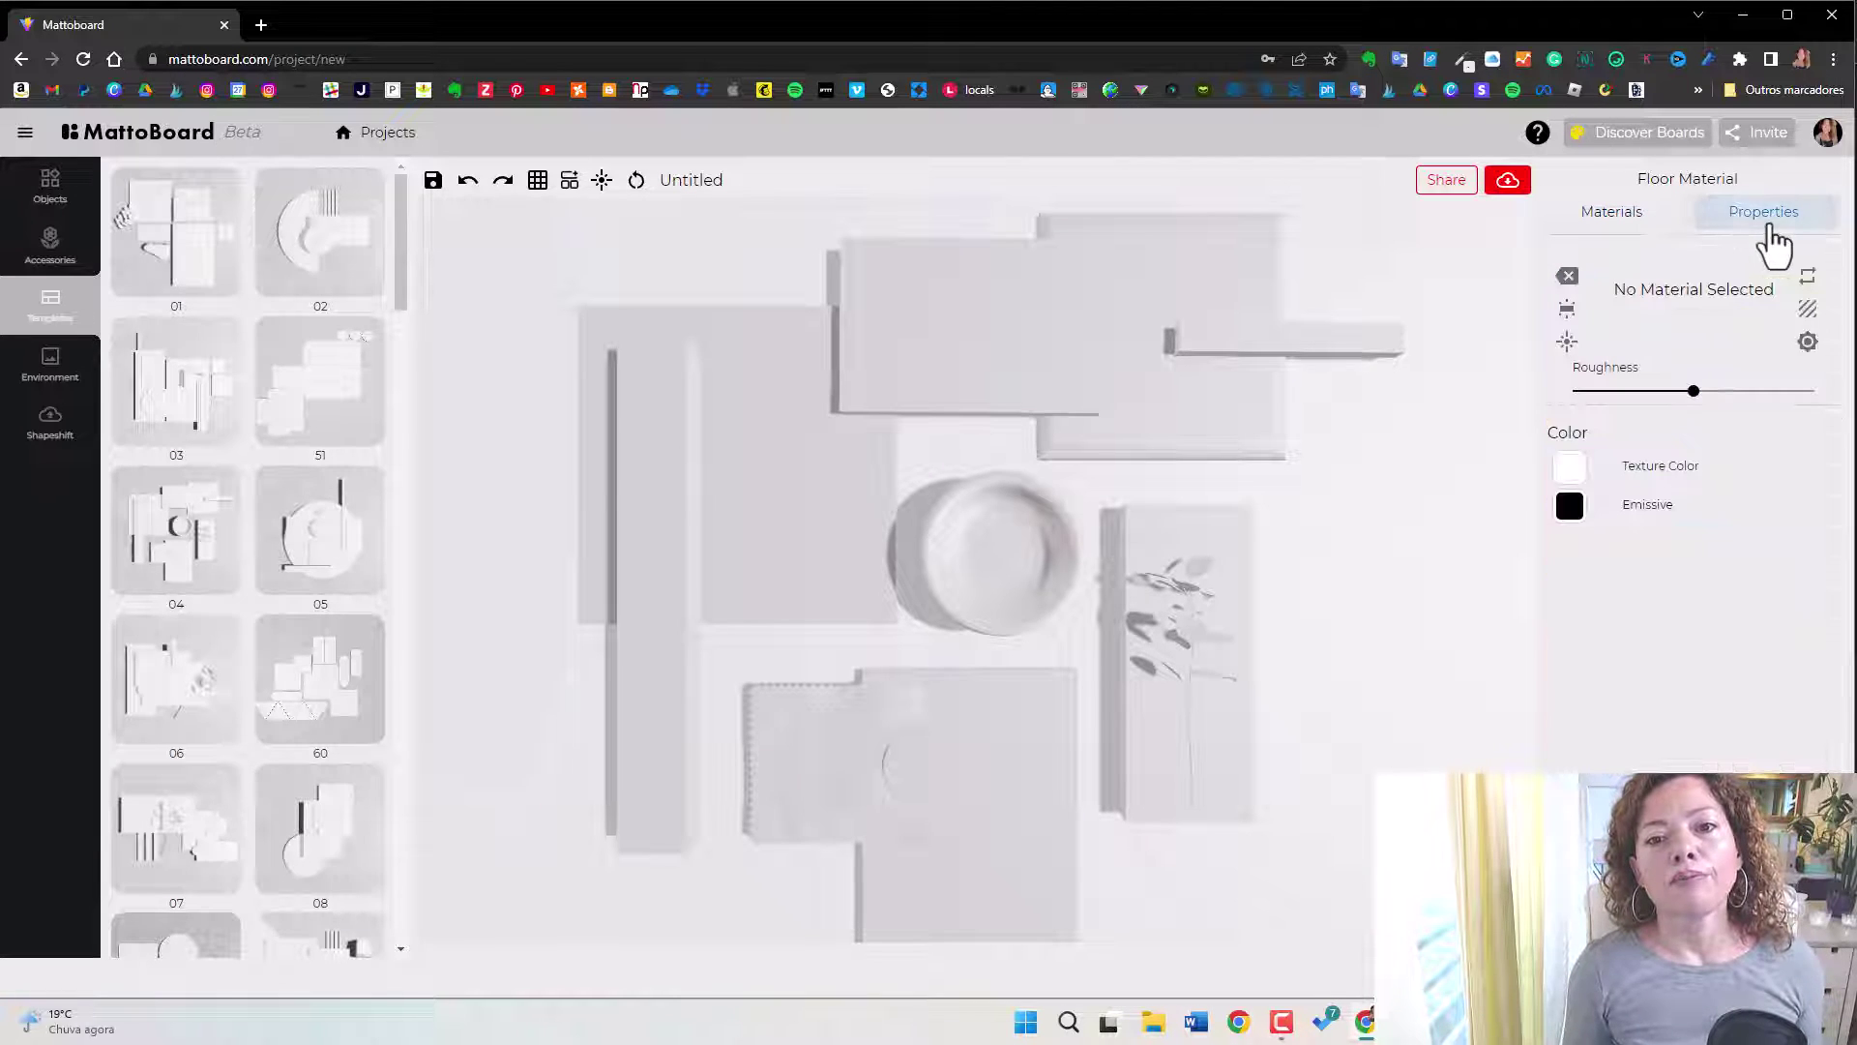
pyautogui.click(1570, 468)
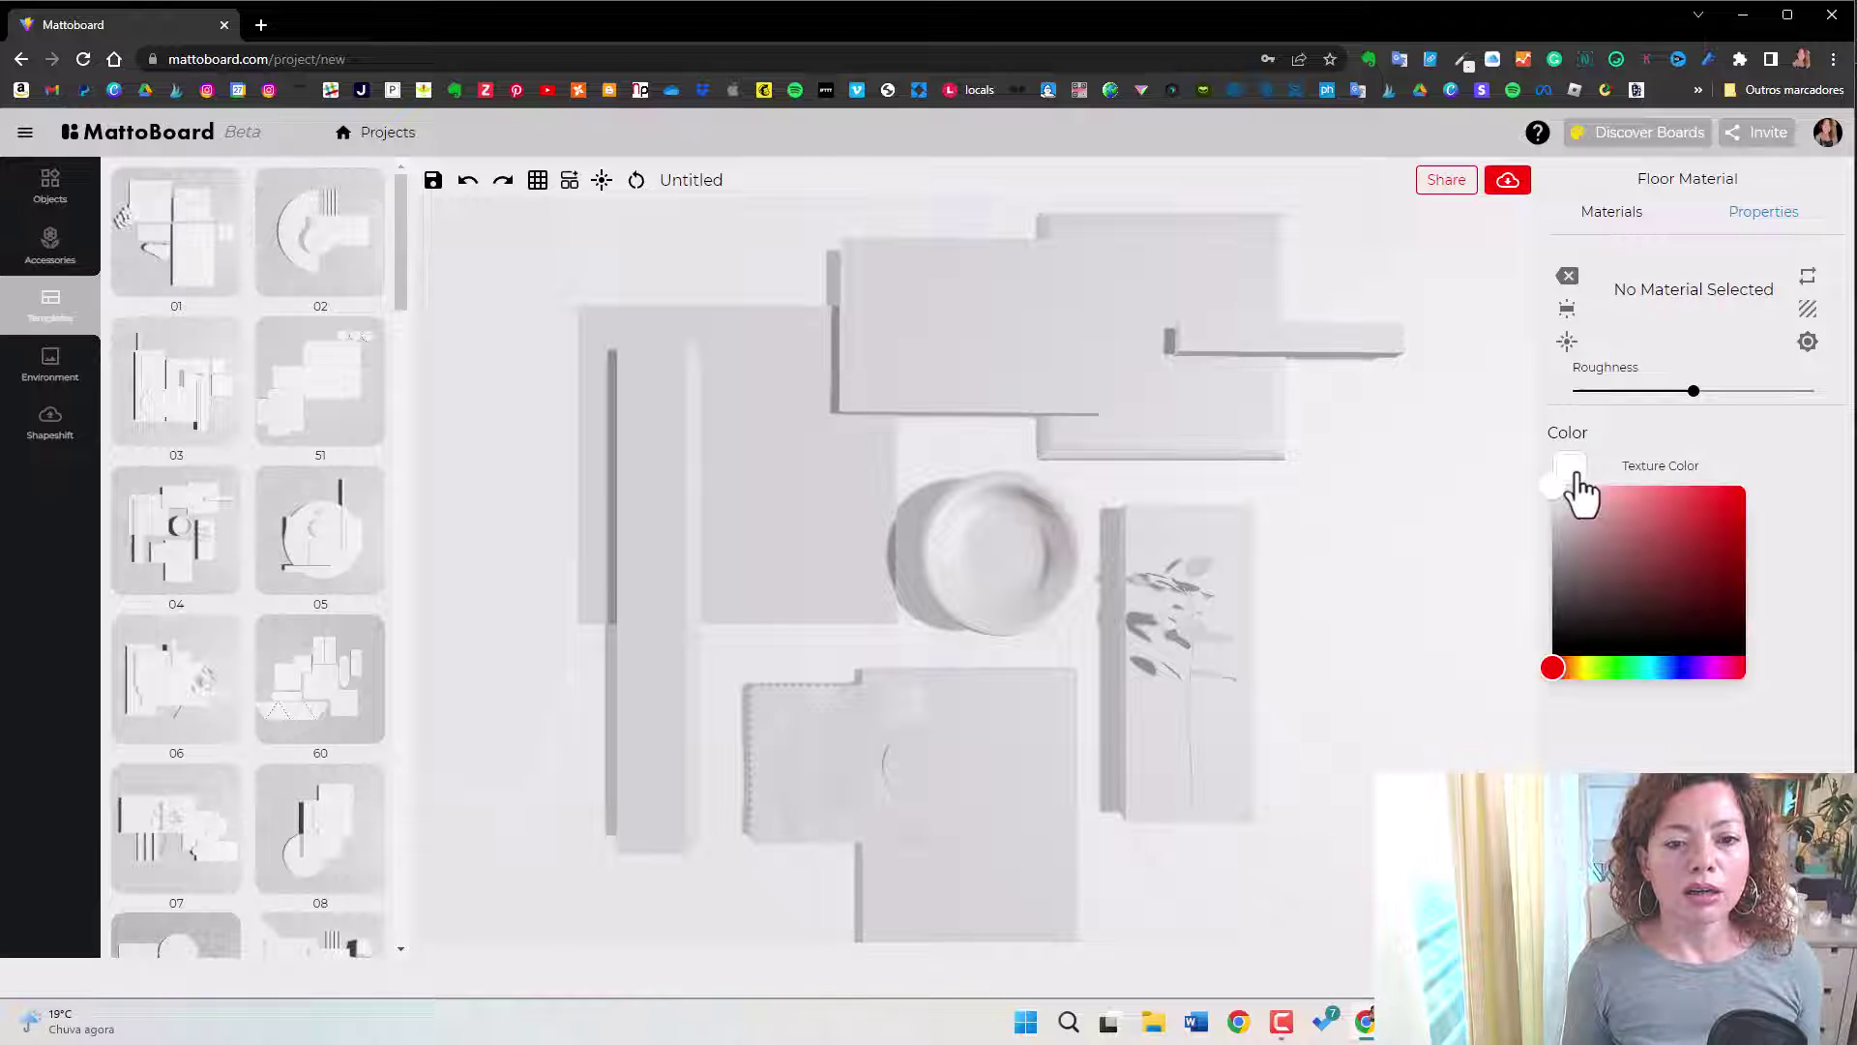
pyautogui.moveTo(1608, 555); pyautogui.dragTo(1674, 430)
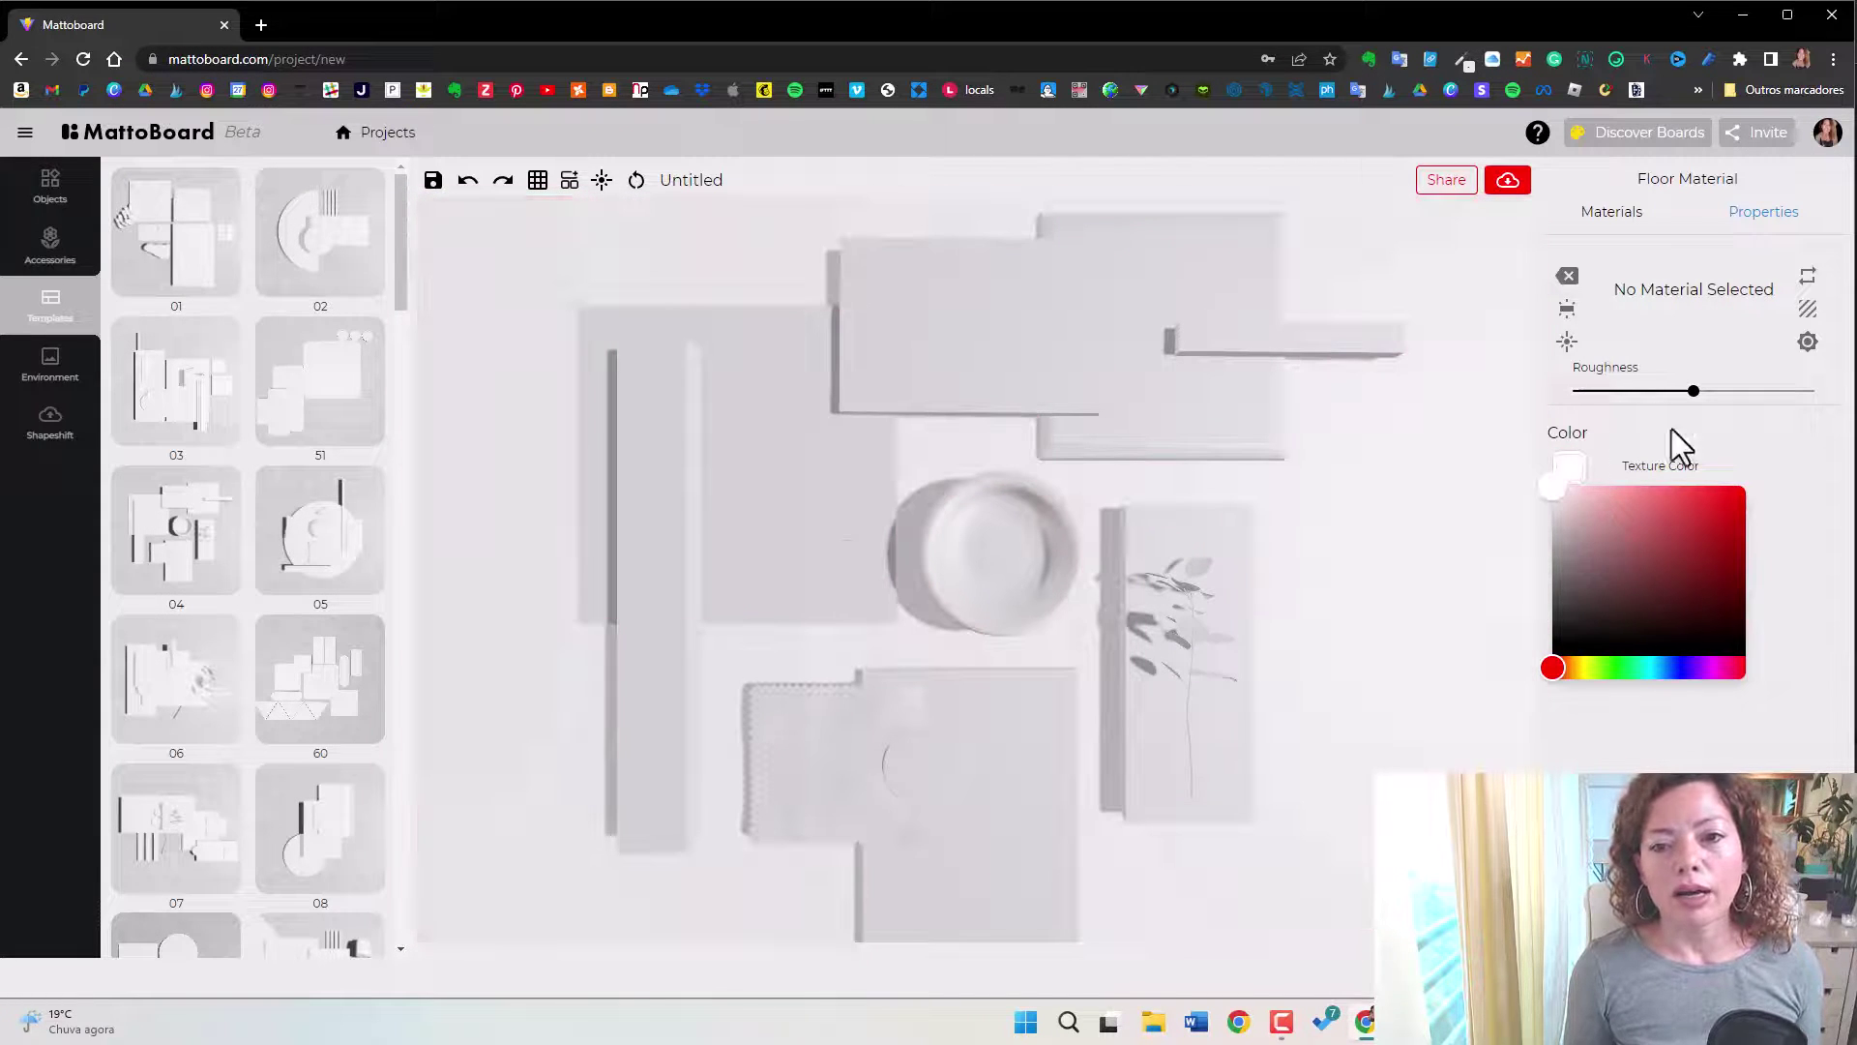
pyautogui.click(1838, 433)
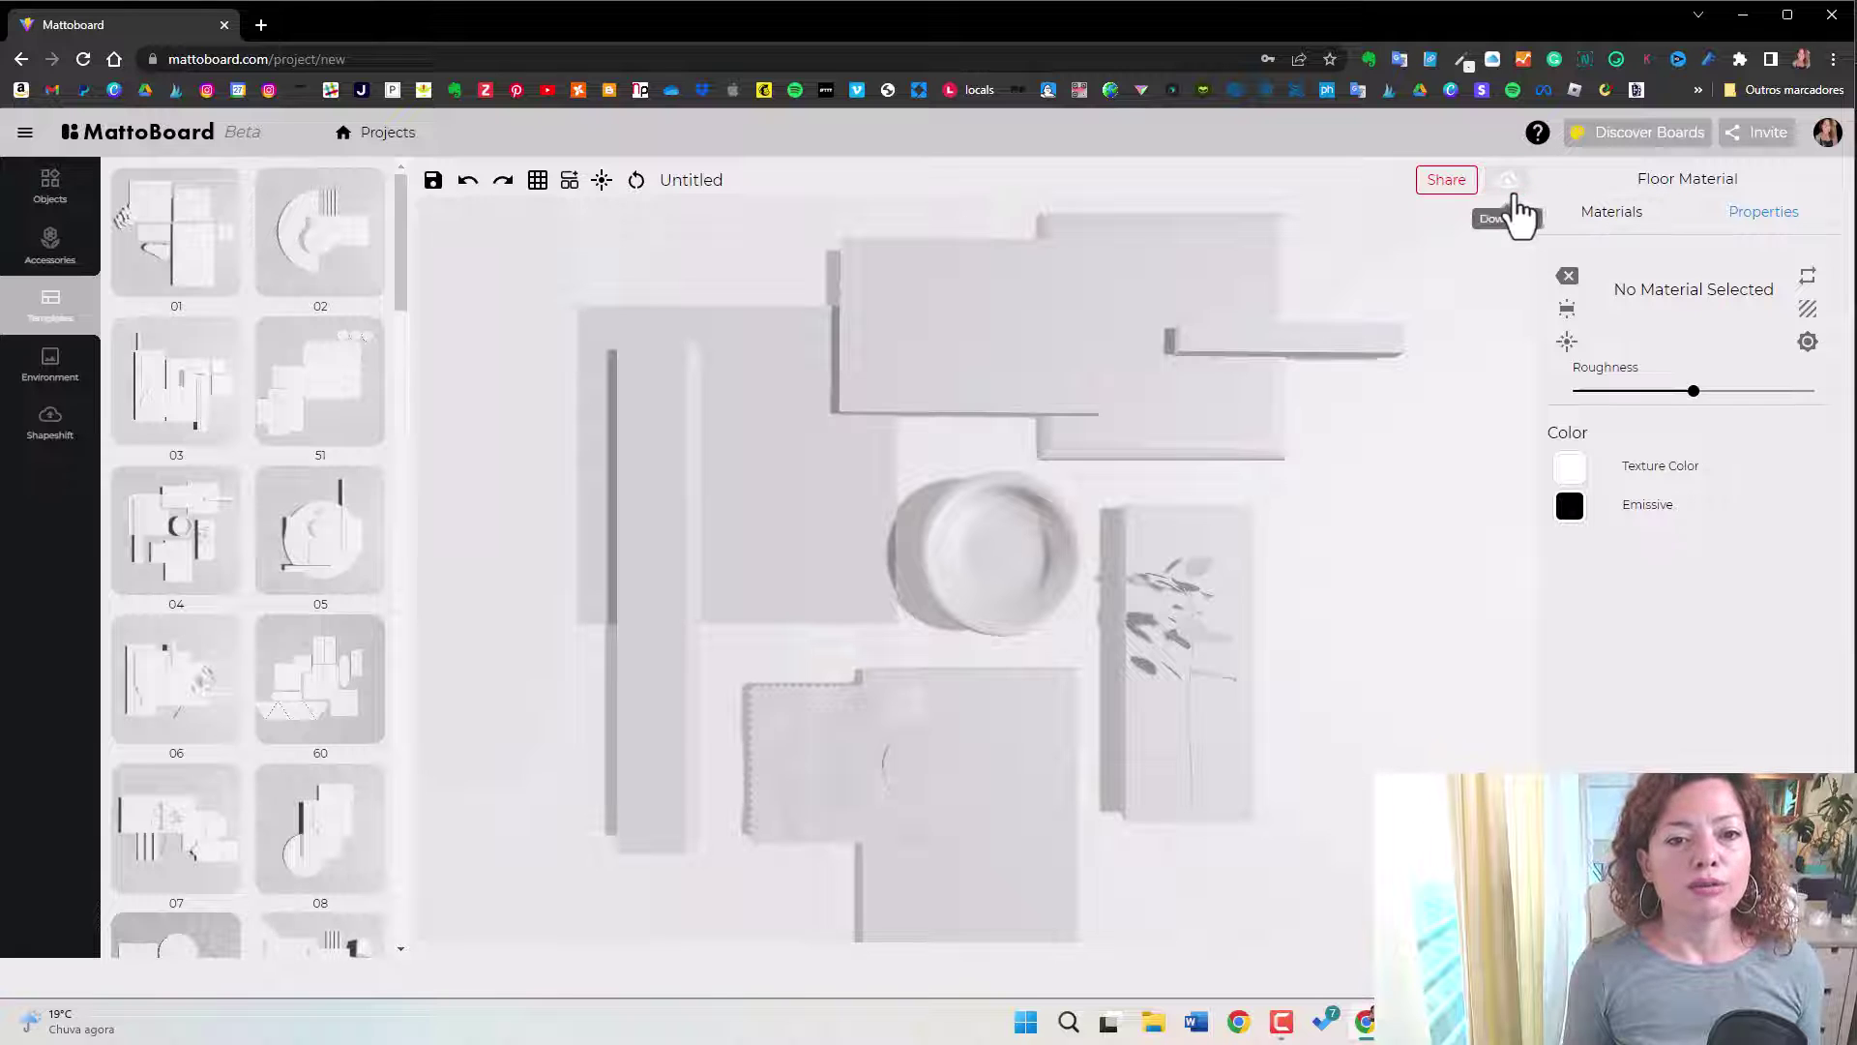
# Search the floor materials for "deck".
pyautogui.click(1606, 215)
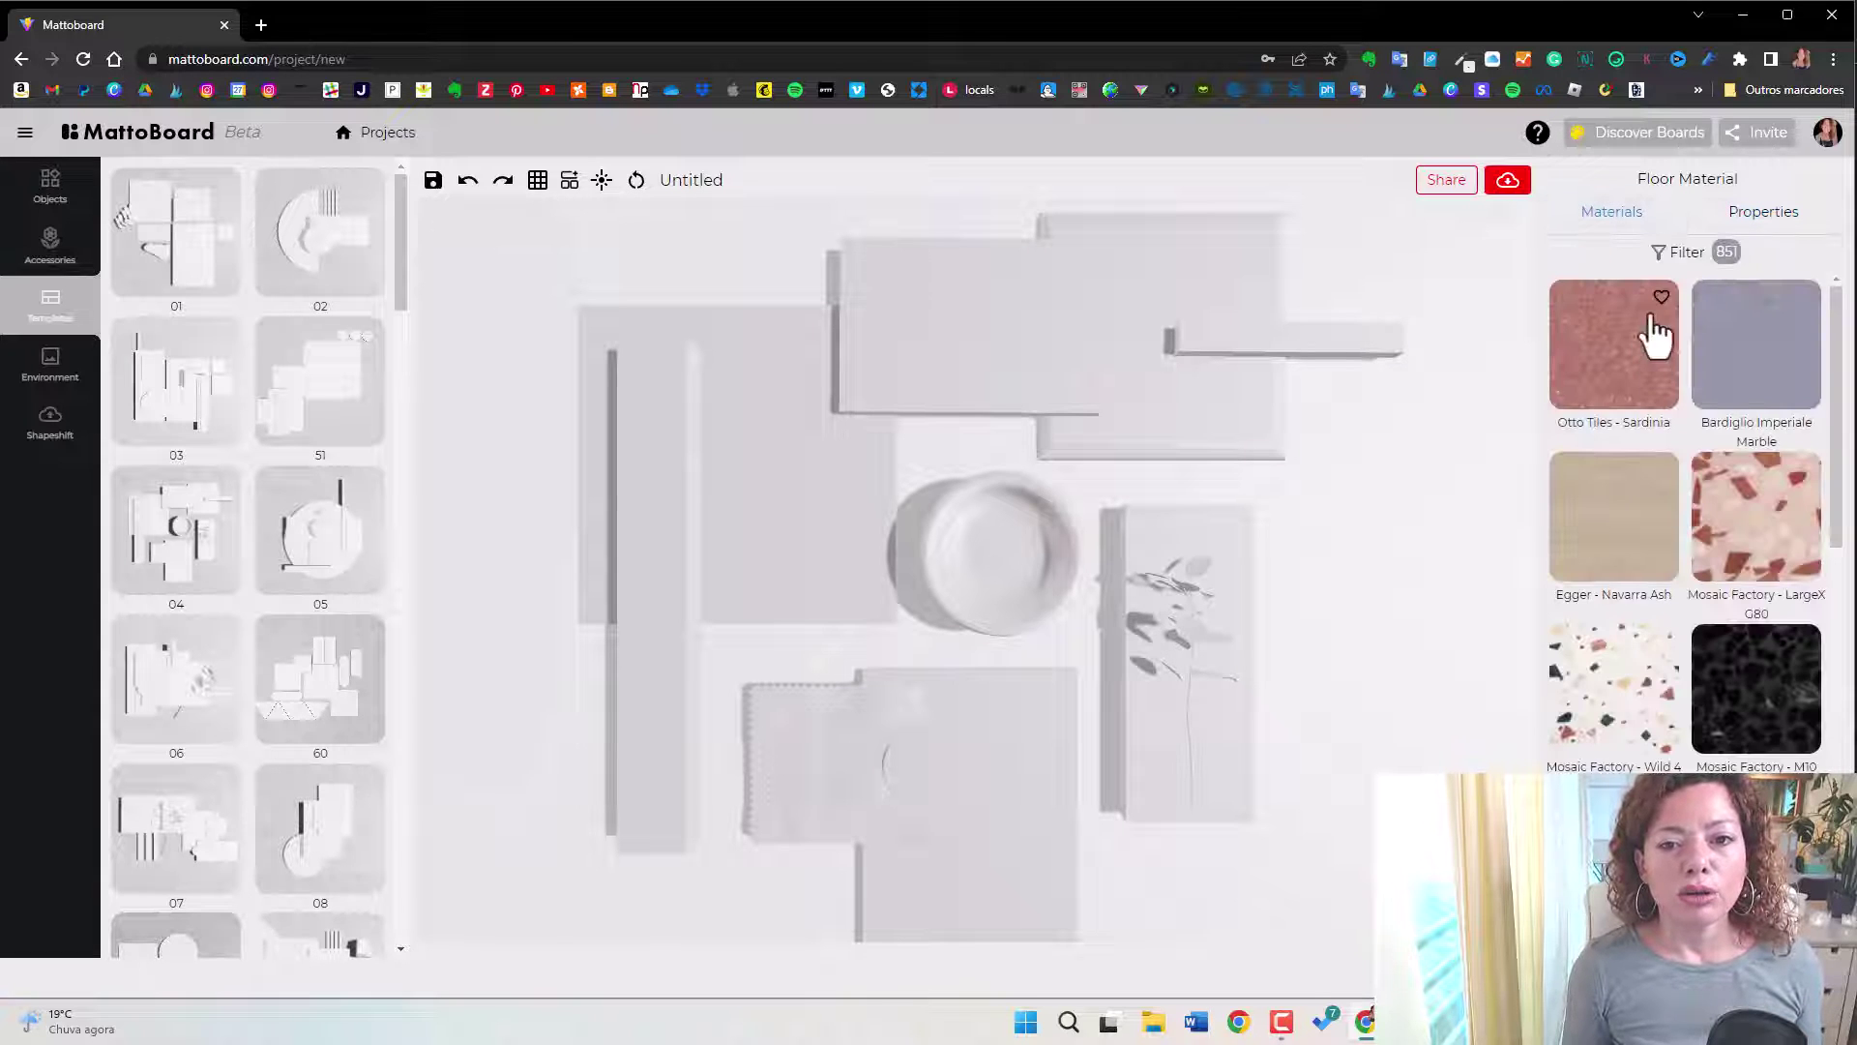
pyautogui.click(1681, 257)
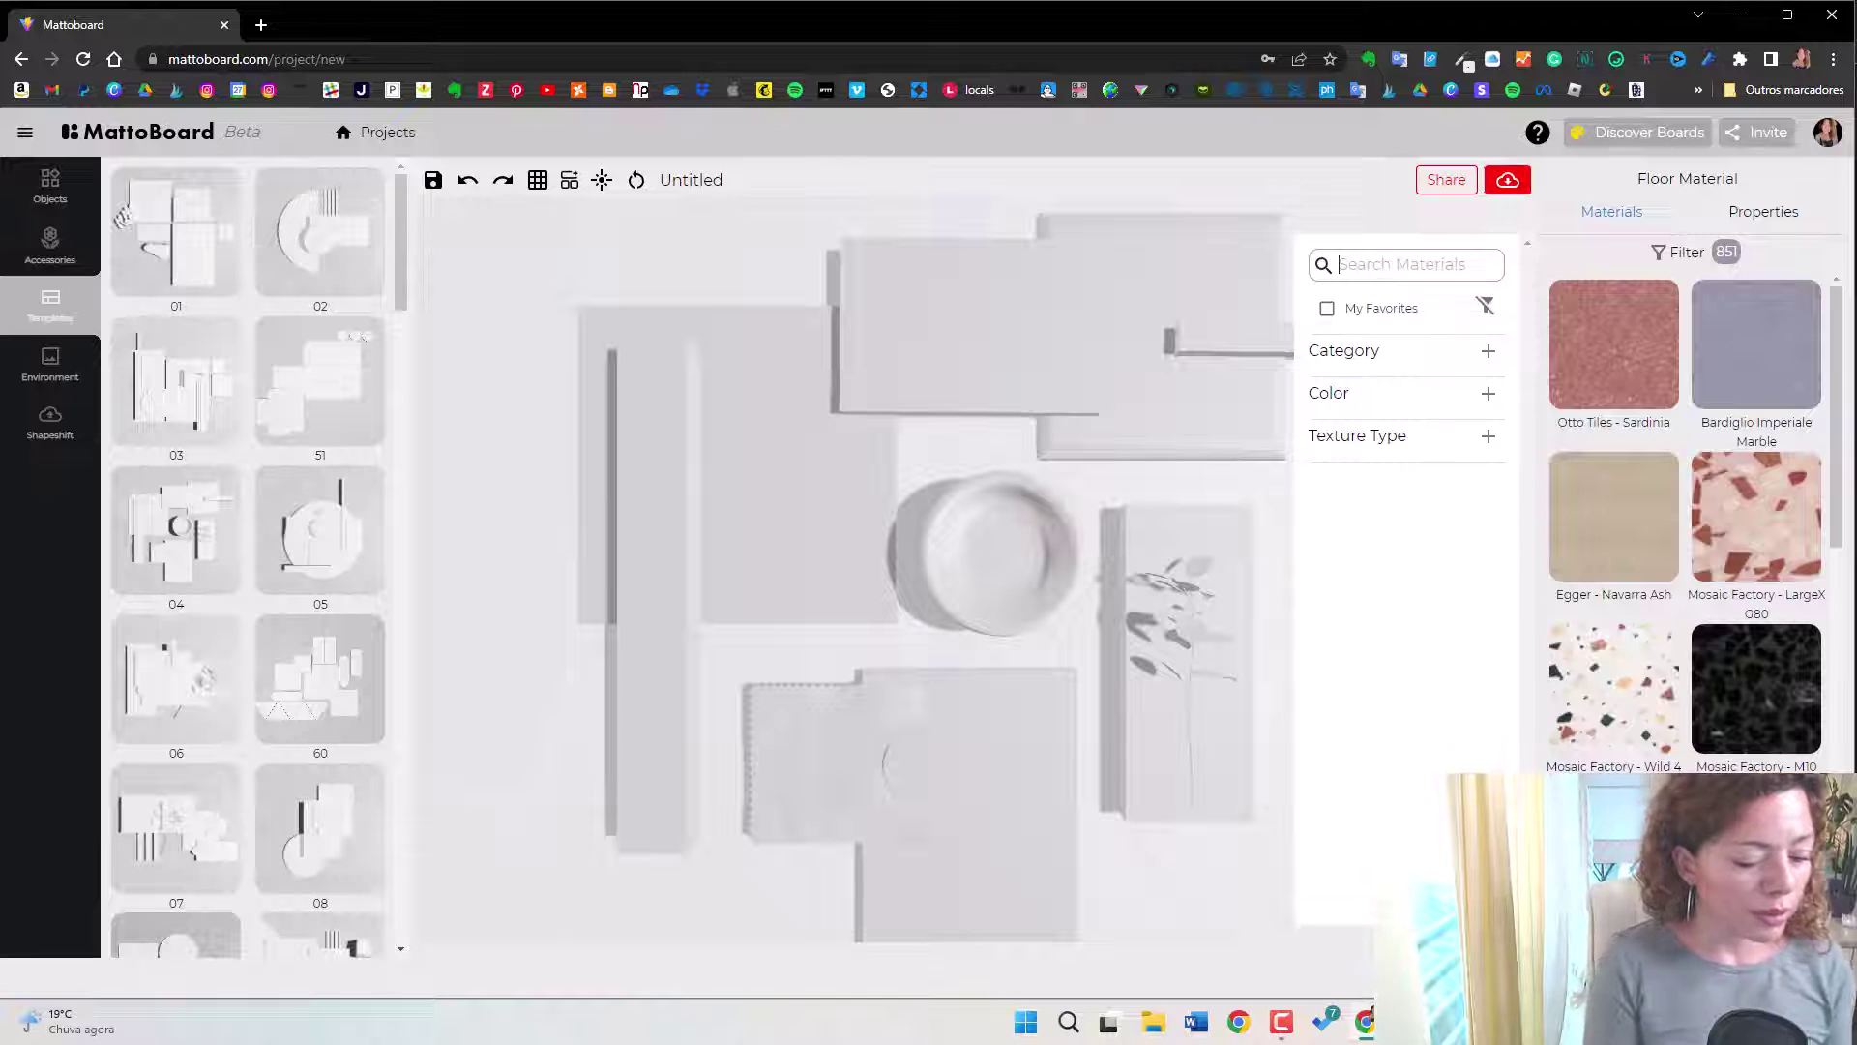
pyautogui.write('deck')
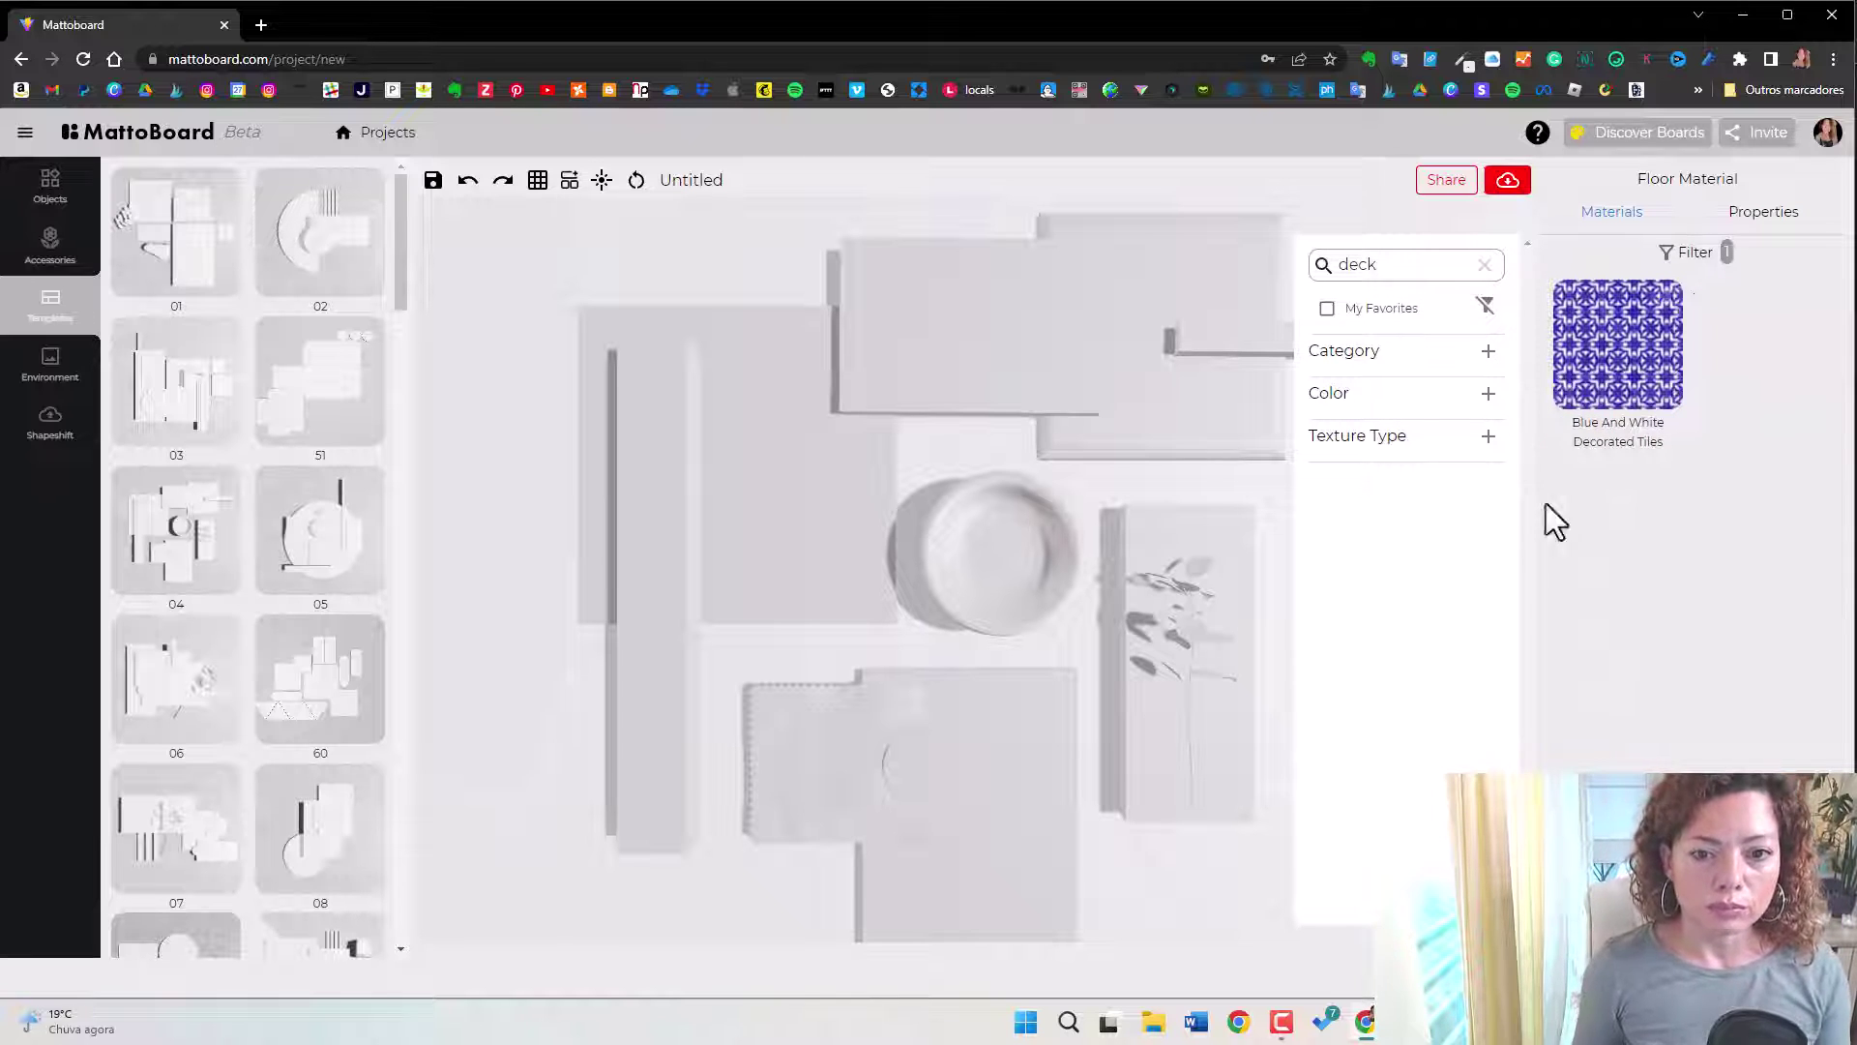
# Replace the floor material search term with "wood".
pyautogui.click(1393, 263)
pyautogui.press('BackSpace')
pyautogui.press('BackSpace')
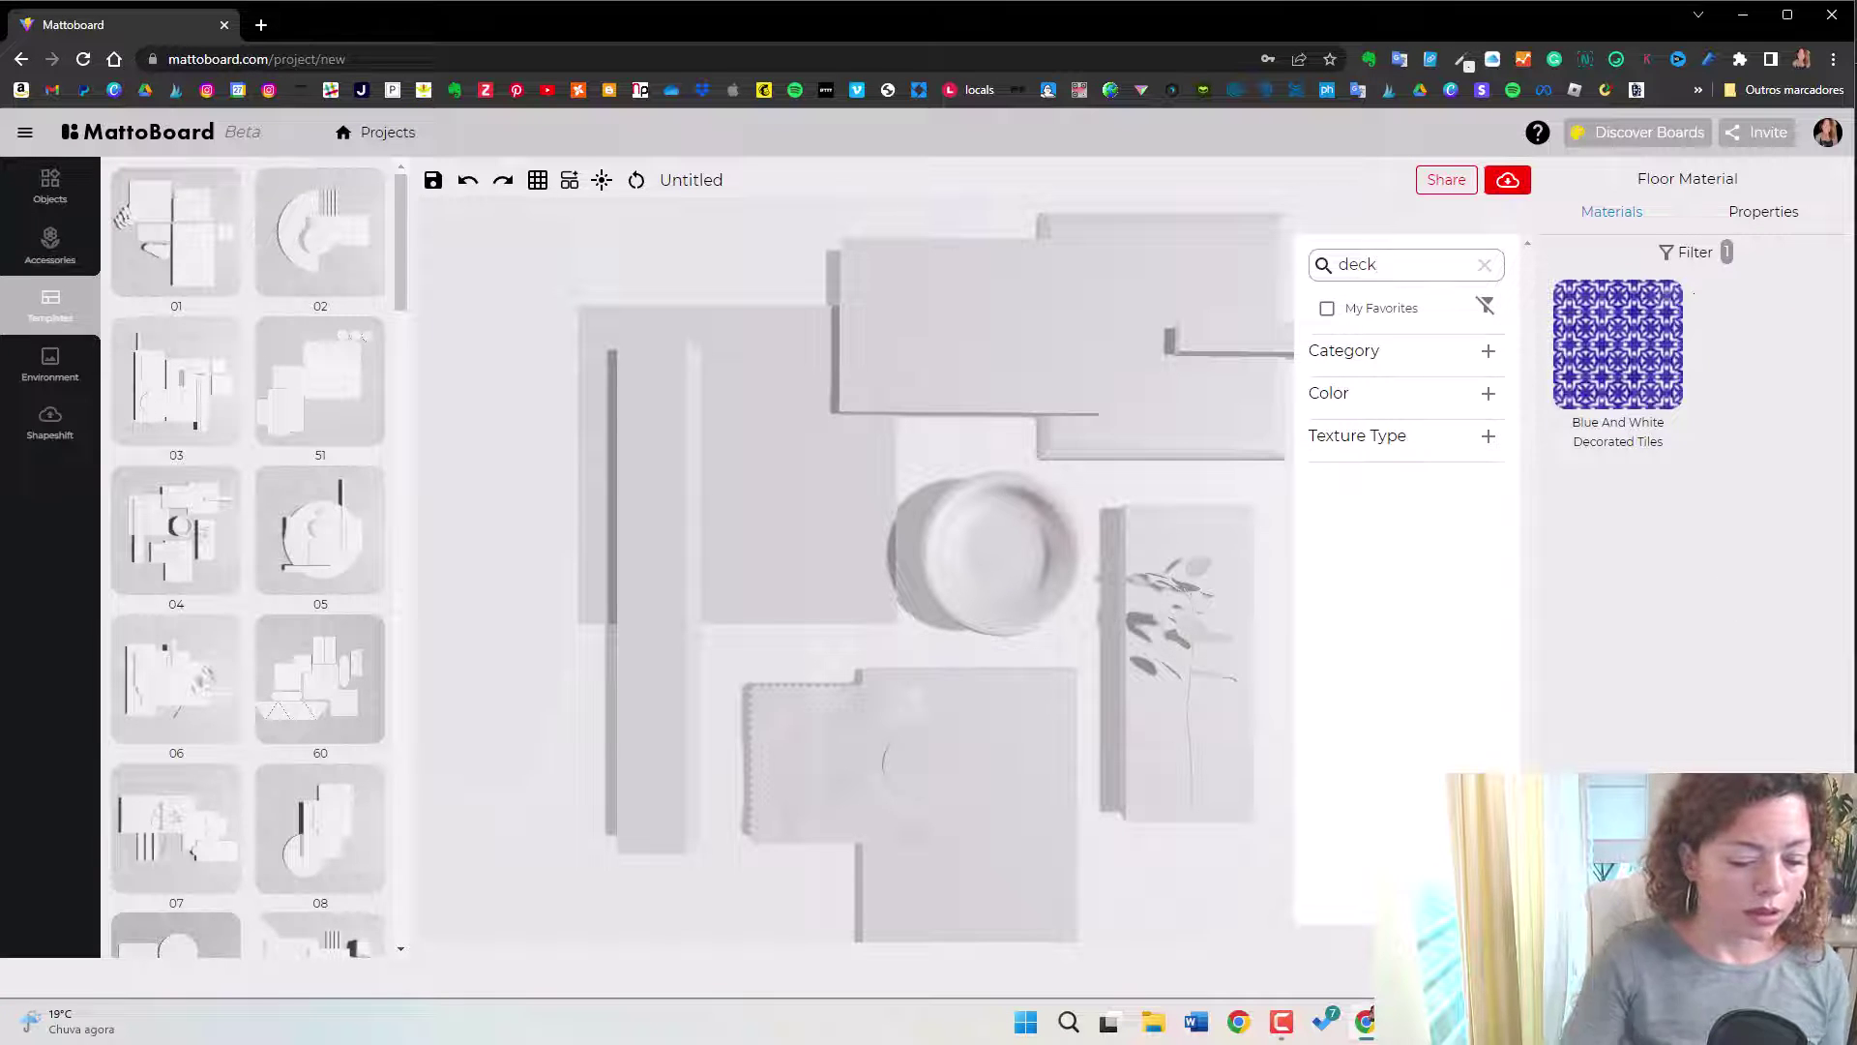
pyautogui.press('BackSpace')
pyautogui.press('BackSpace')
pyautogui.write('wood')
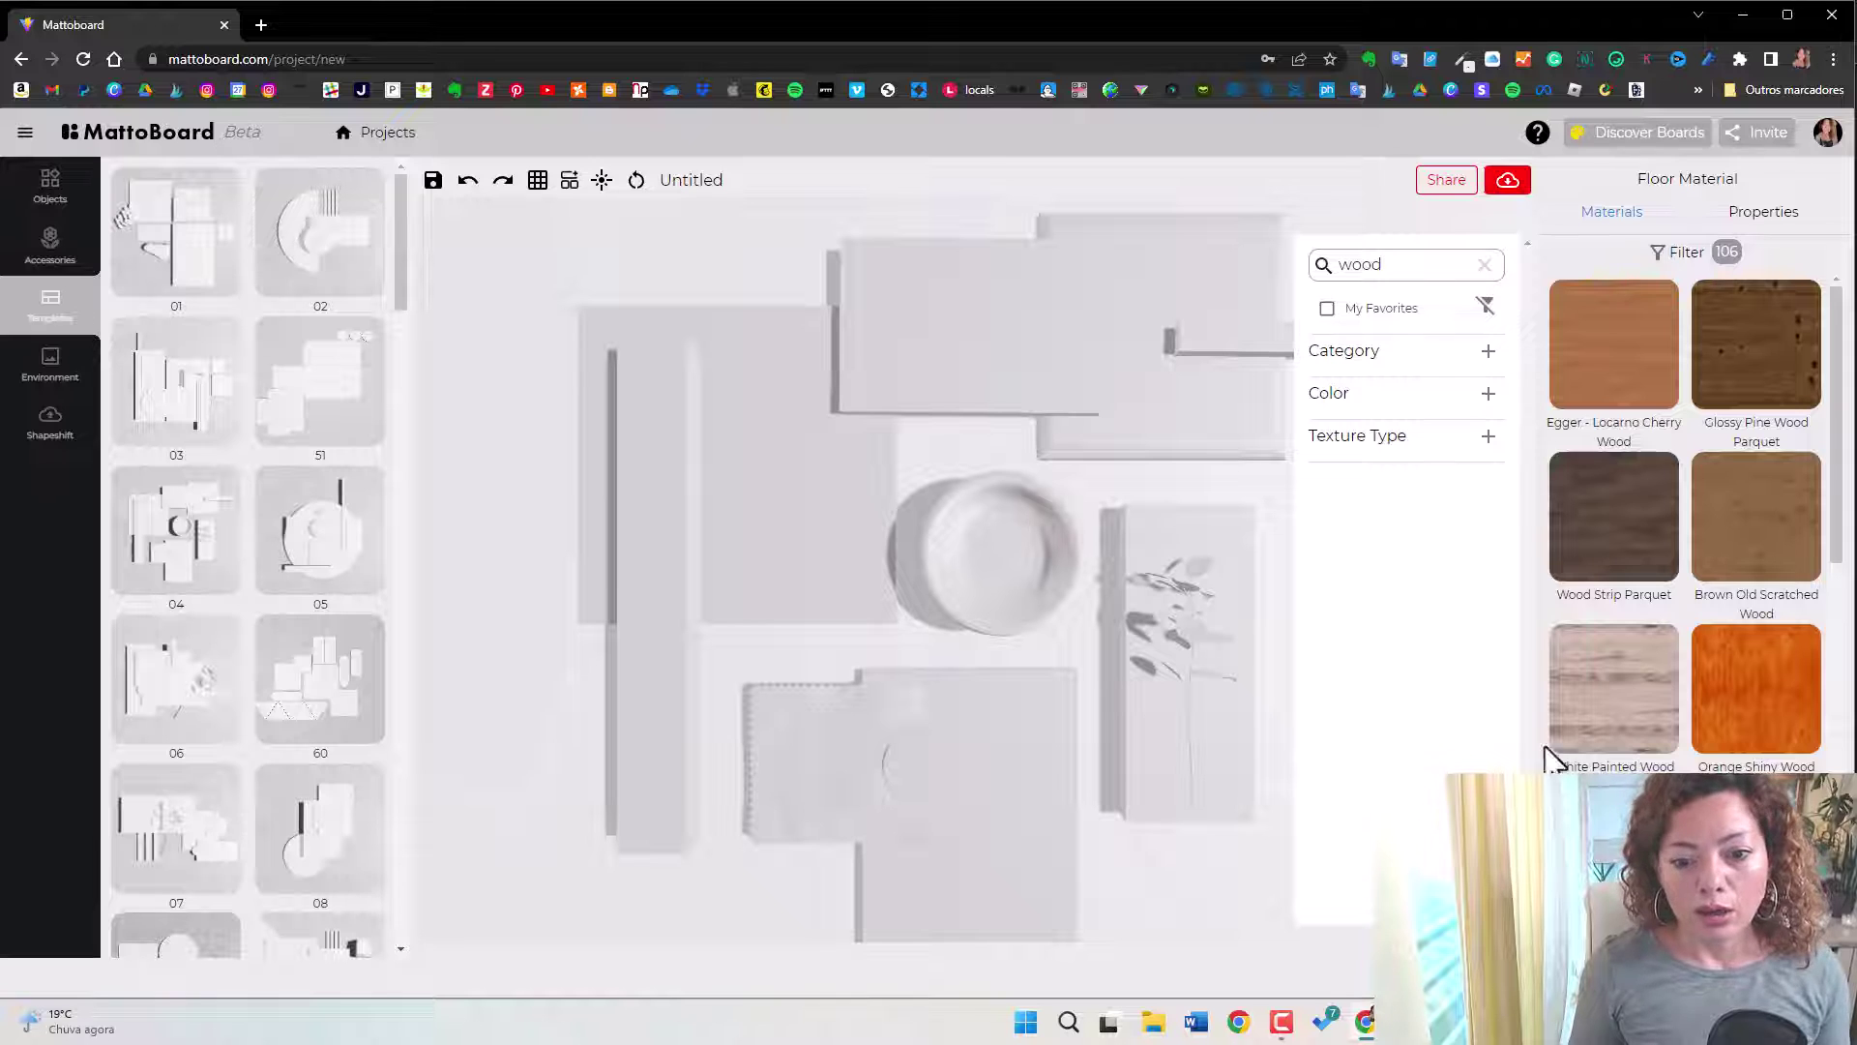
# Look through the wood materials, comparing planks, parquet, bark and varnished finishes for the floor.
pyautogui.scroll(-10, 1698, 742)
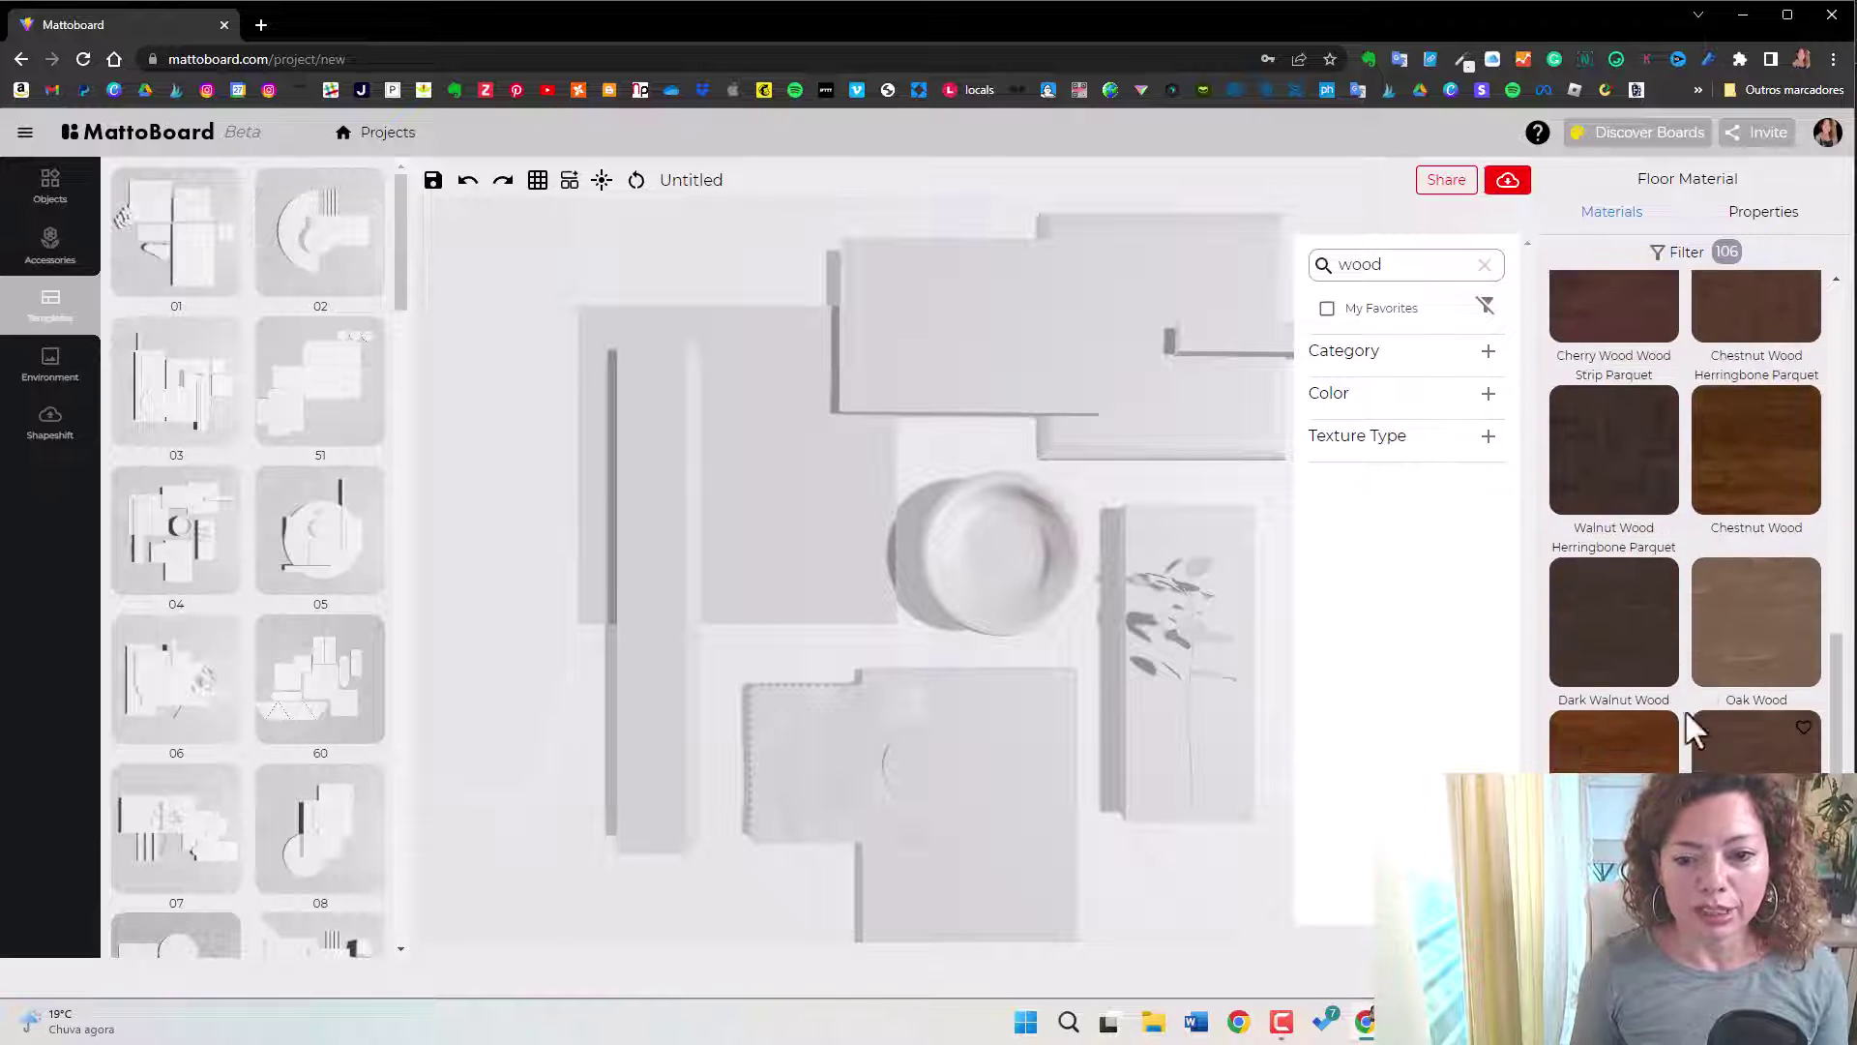
pyautogui.scroll(-10, 1671, 634)
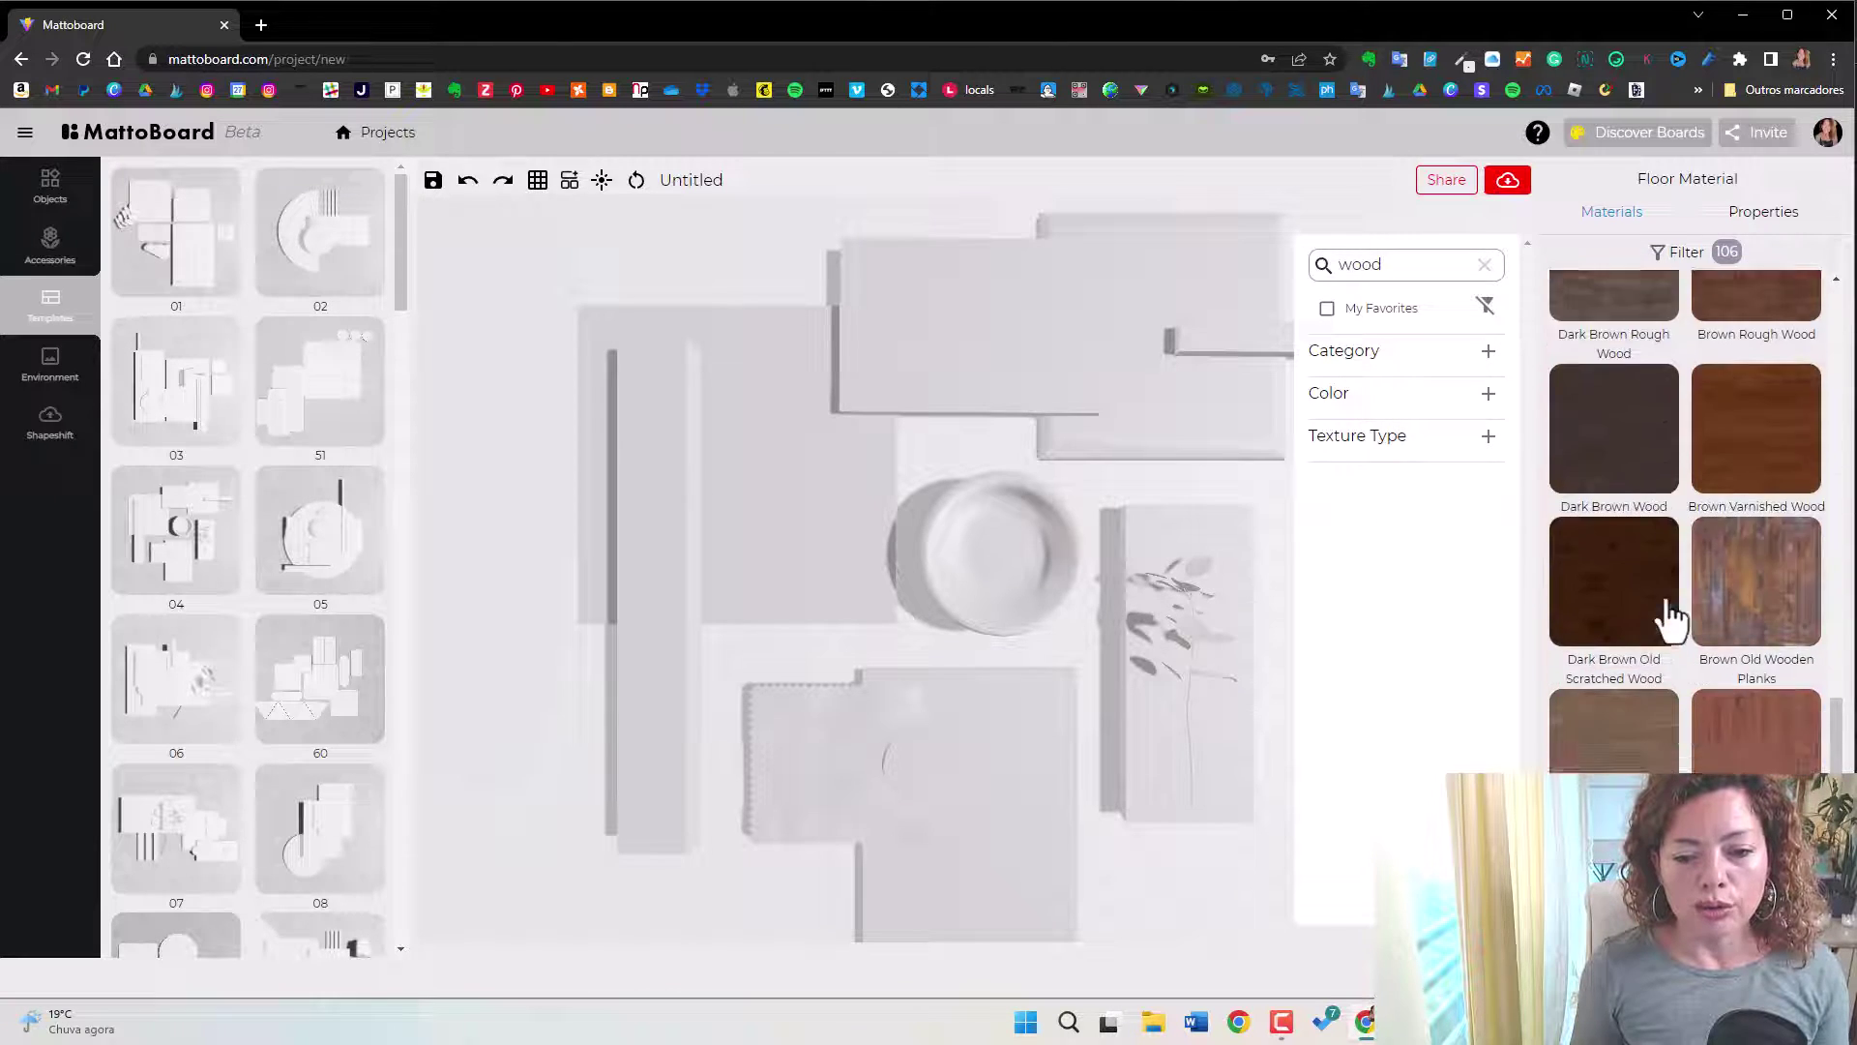
pyautogui.scroll(-3, 1671, 634)
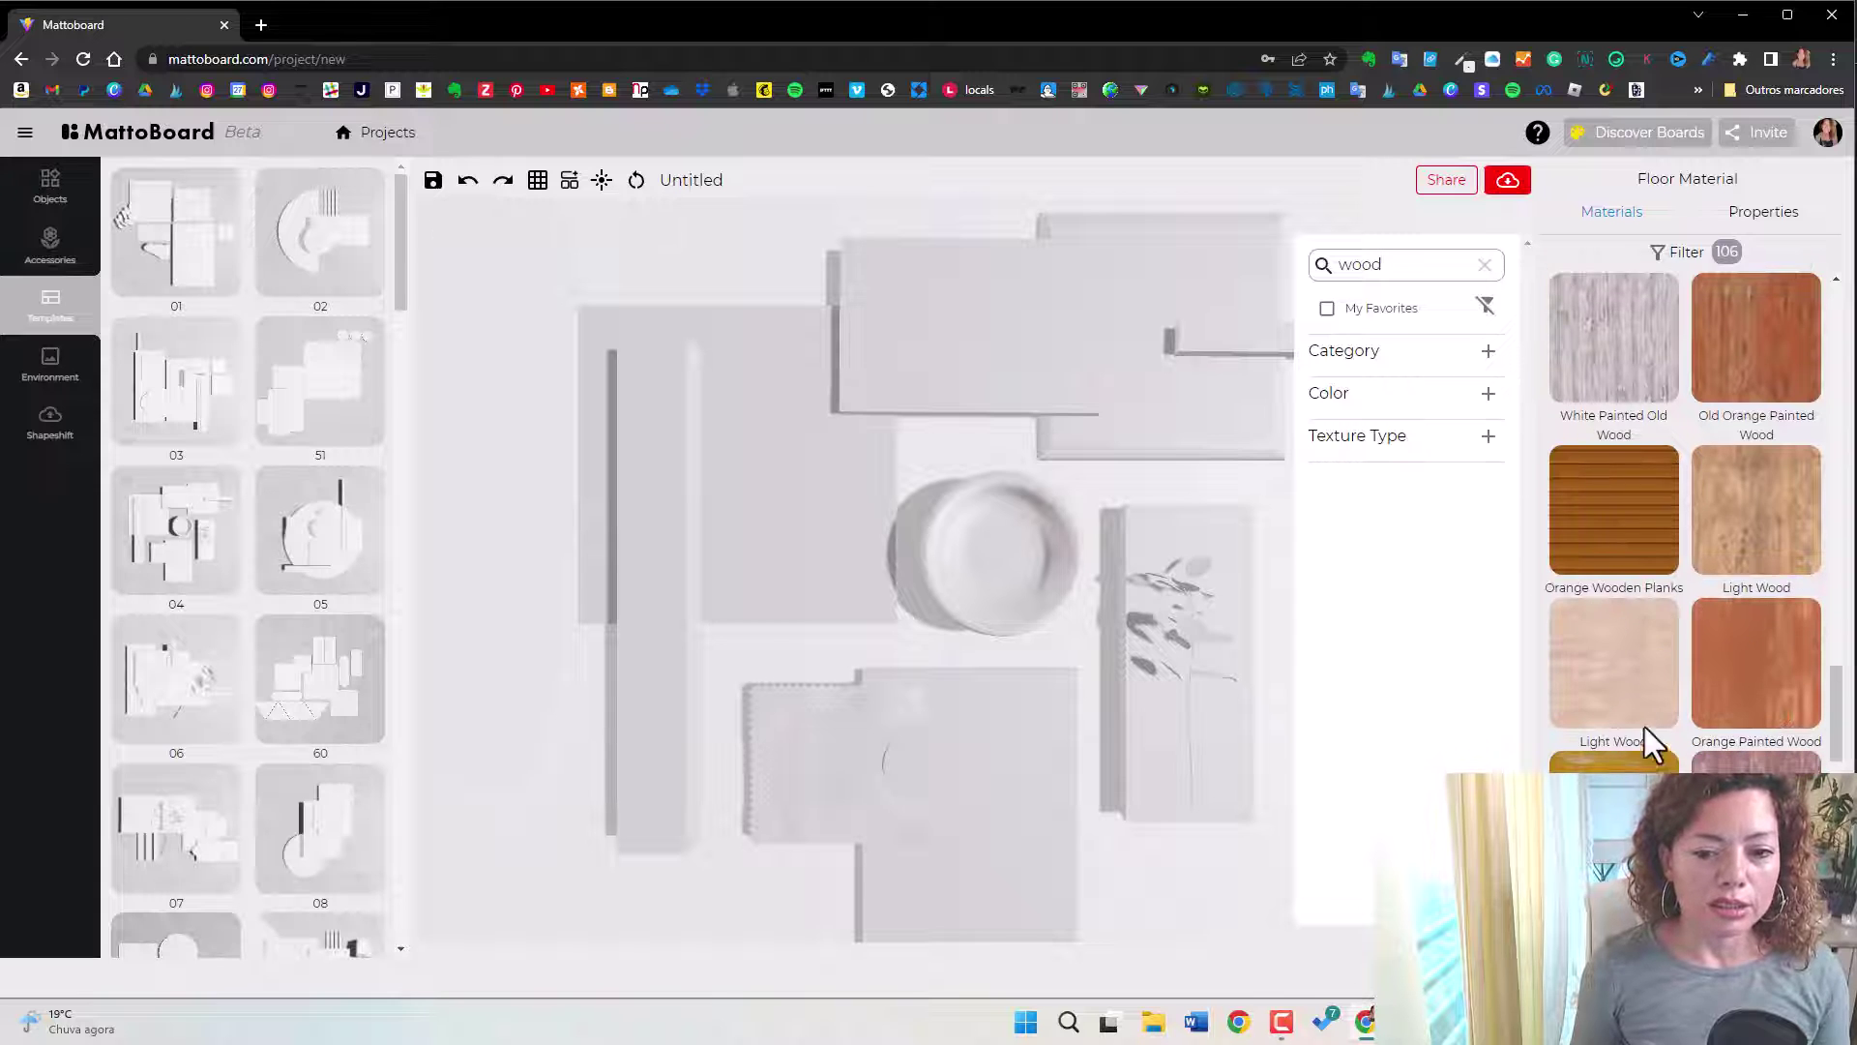
pyautogui.scroll(-6, 1615, 628)
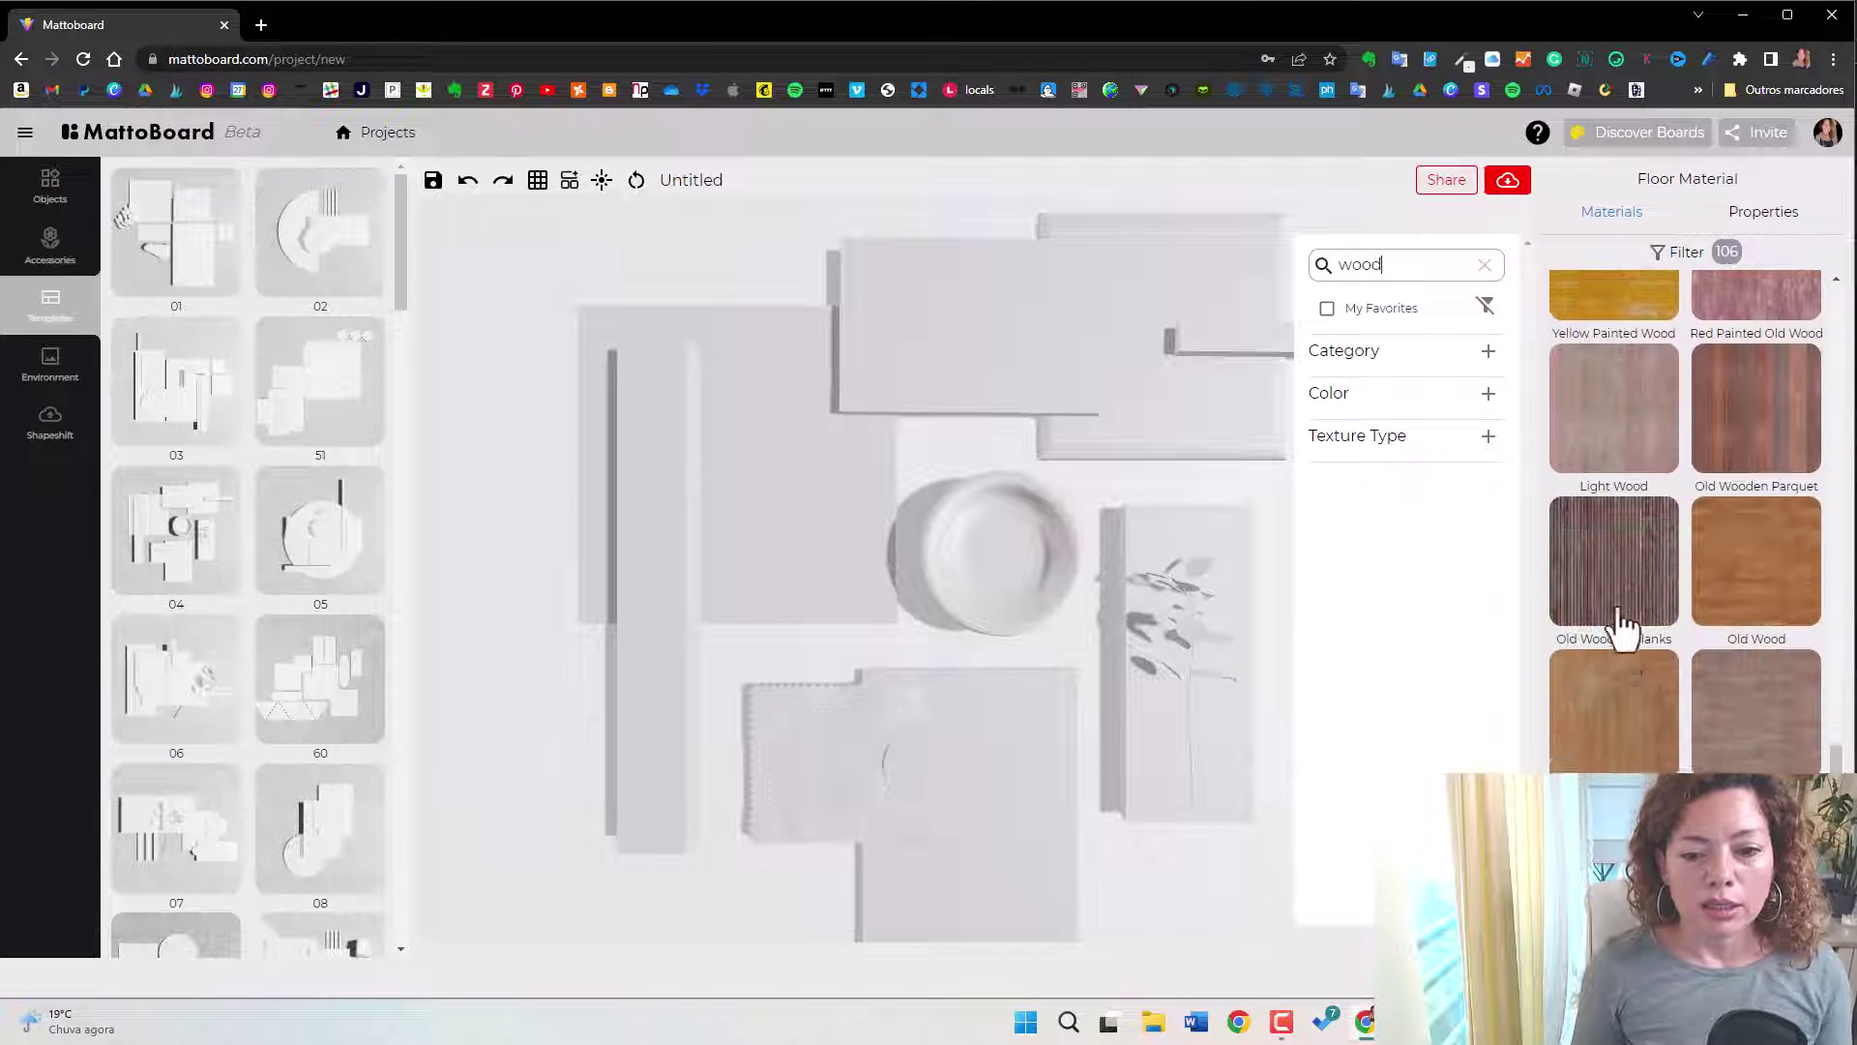
pyautogui.scroll(-5, 1644, 716)
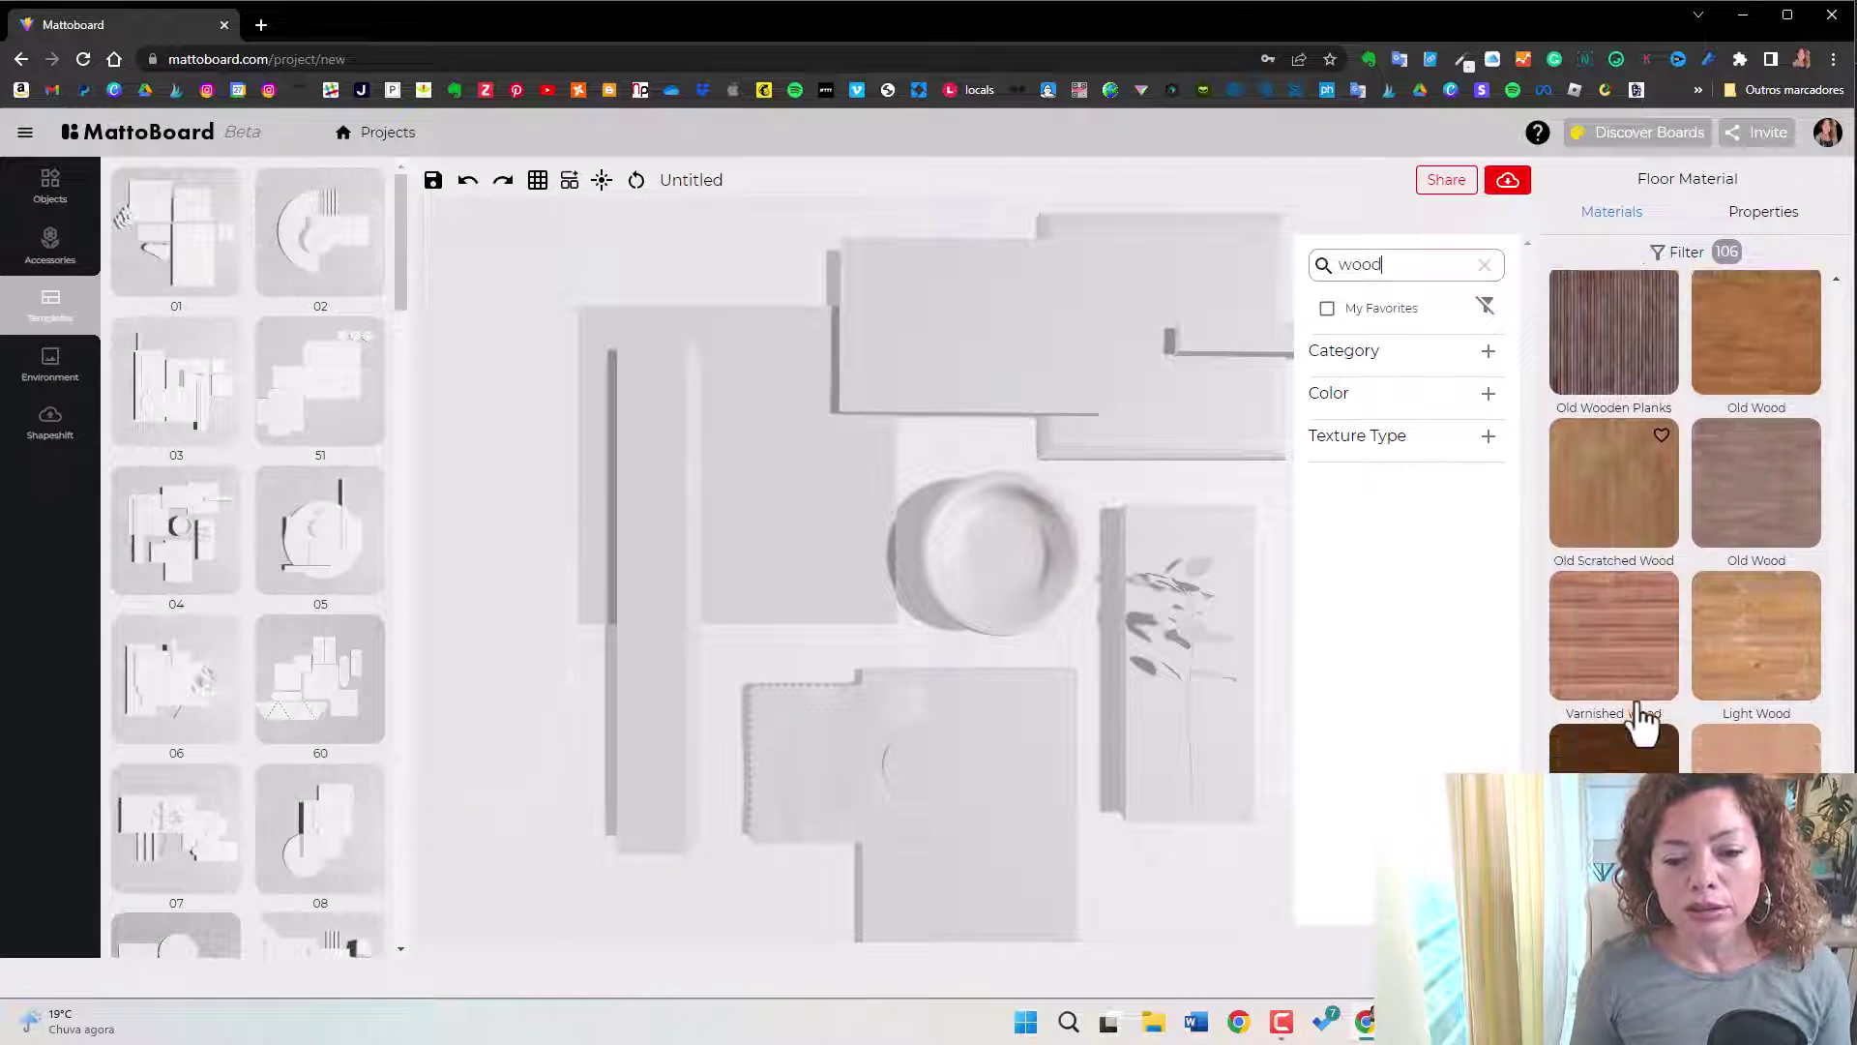
pyautogui.scroll(-6, 1641, 720)
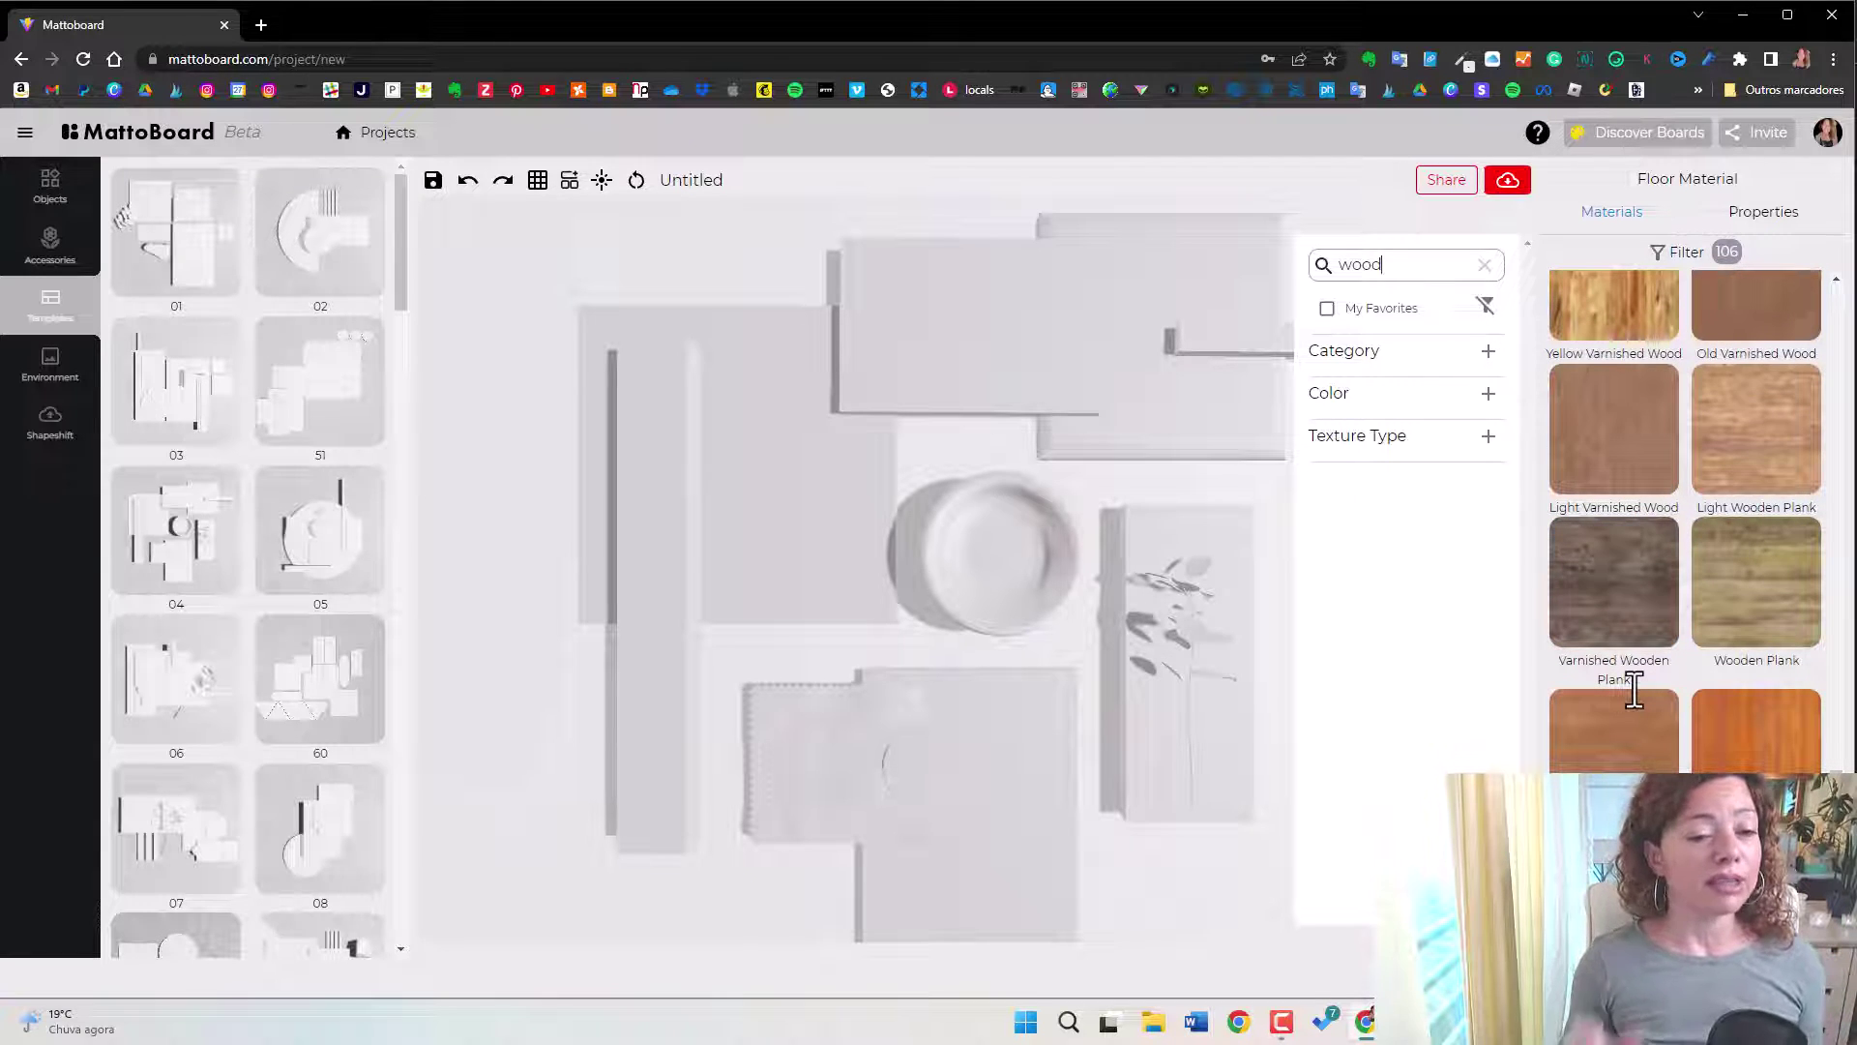
pyautogui.scroll(-5, 1615, 677)
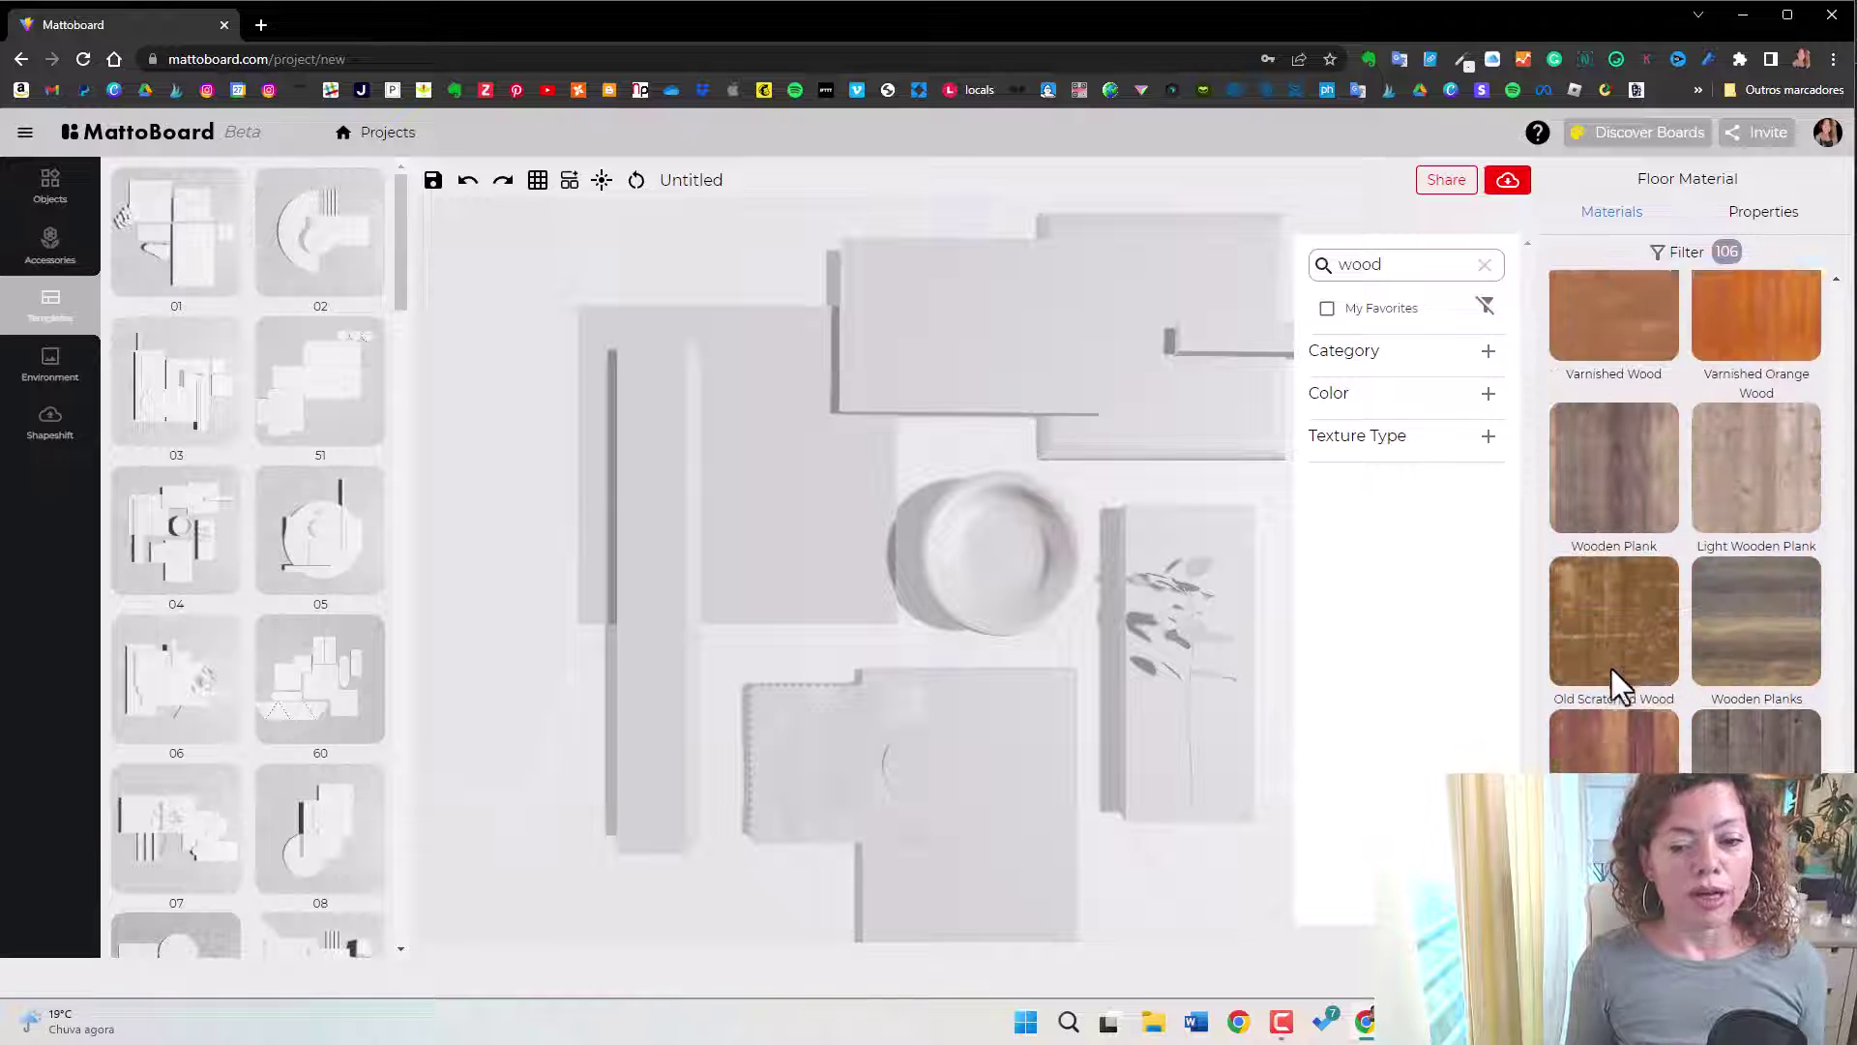
pyautogui.scroll(-4, 1609, 664)
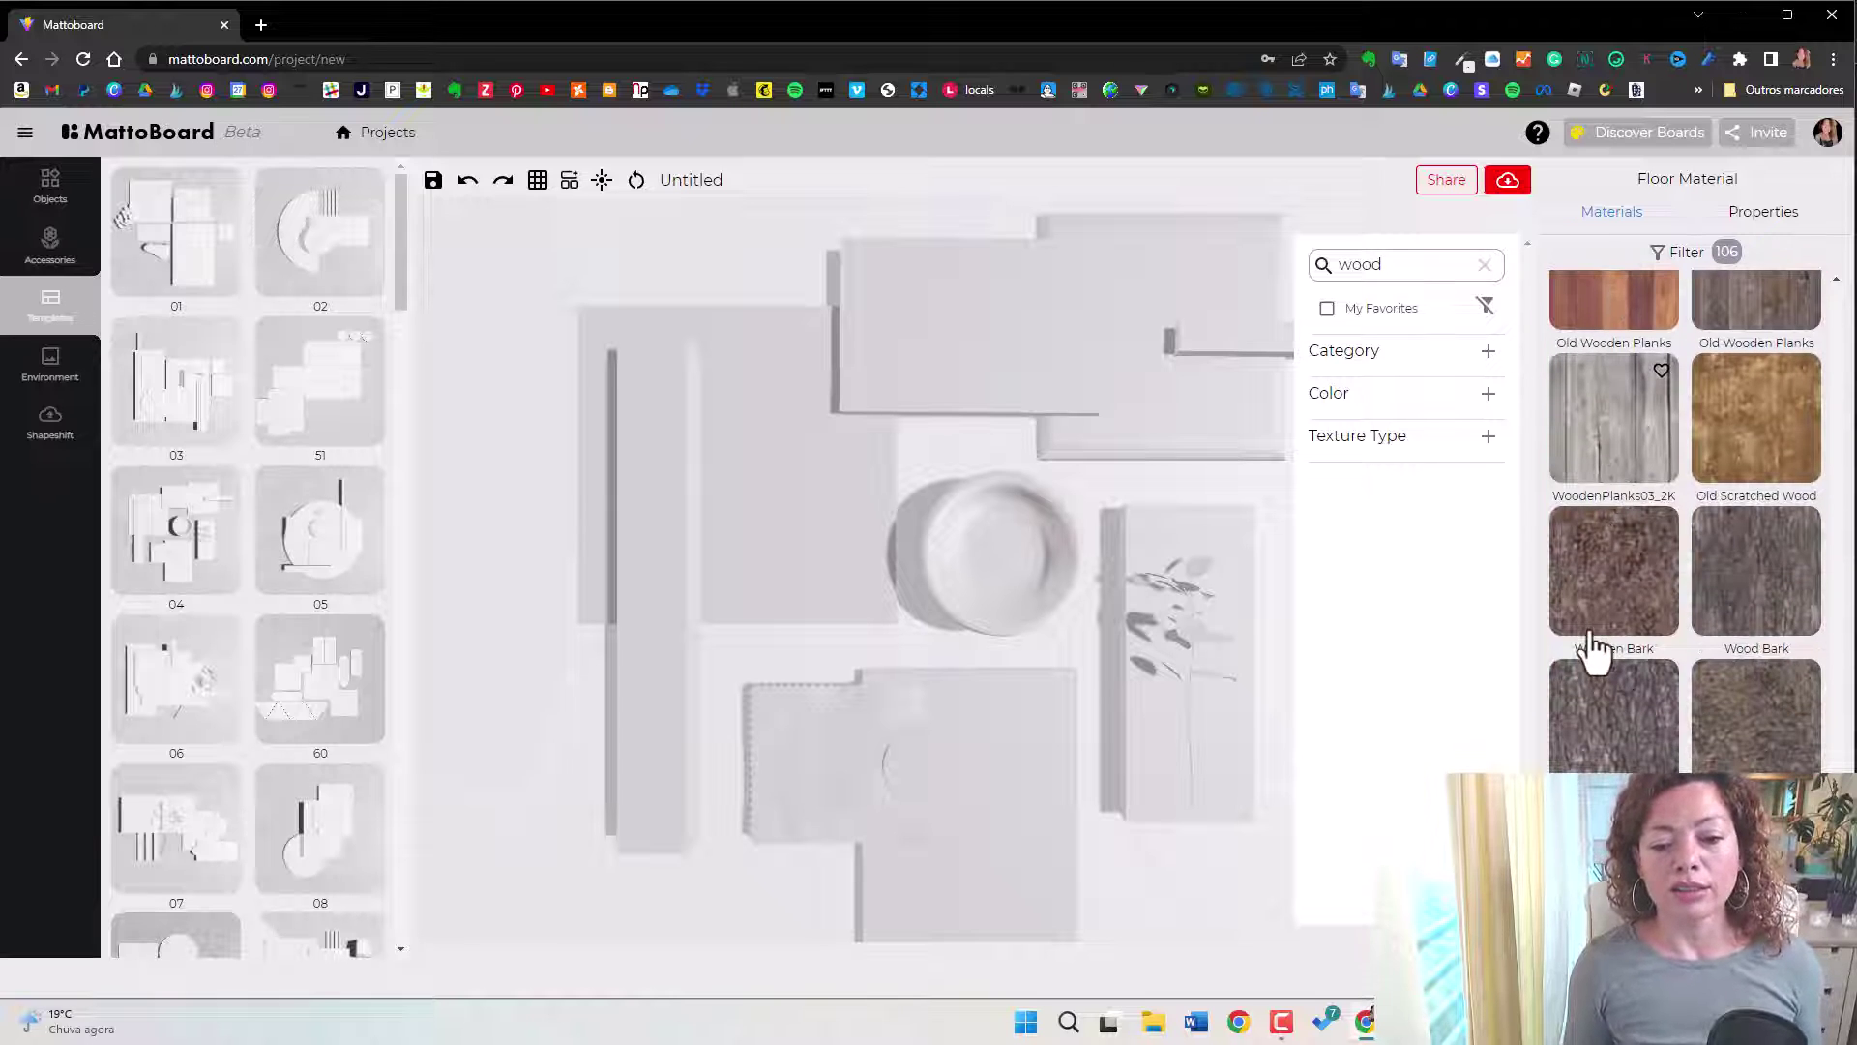
pyautogui.scroll(-4, 1731, 685)
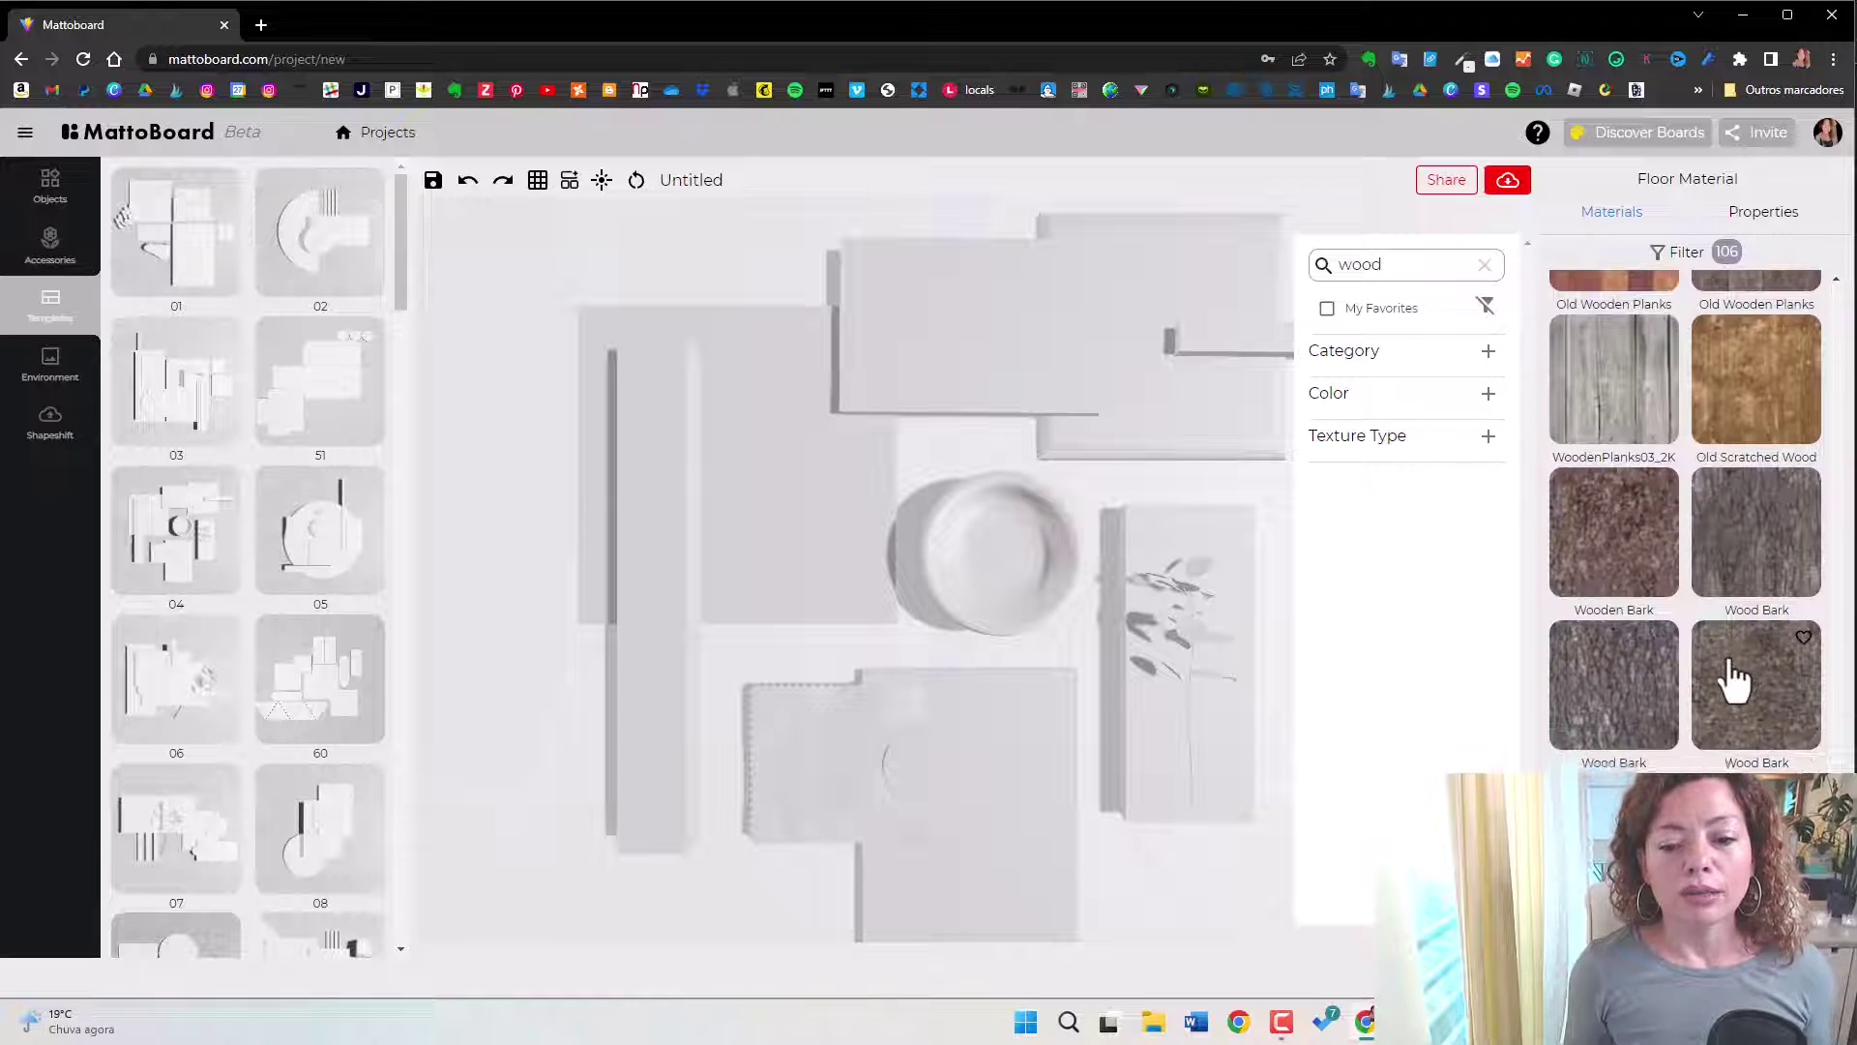
pyautogui.scroll(-8, 1716, 749)
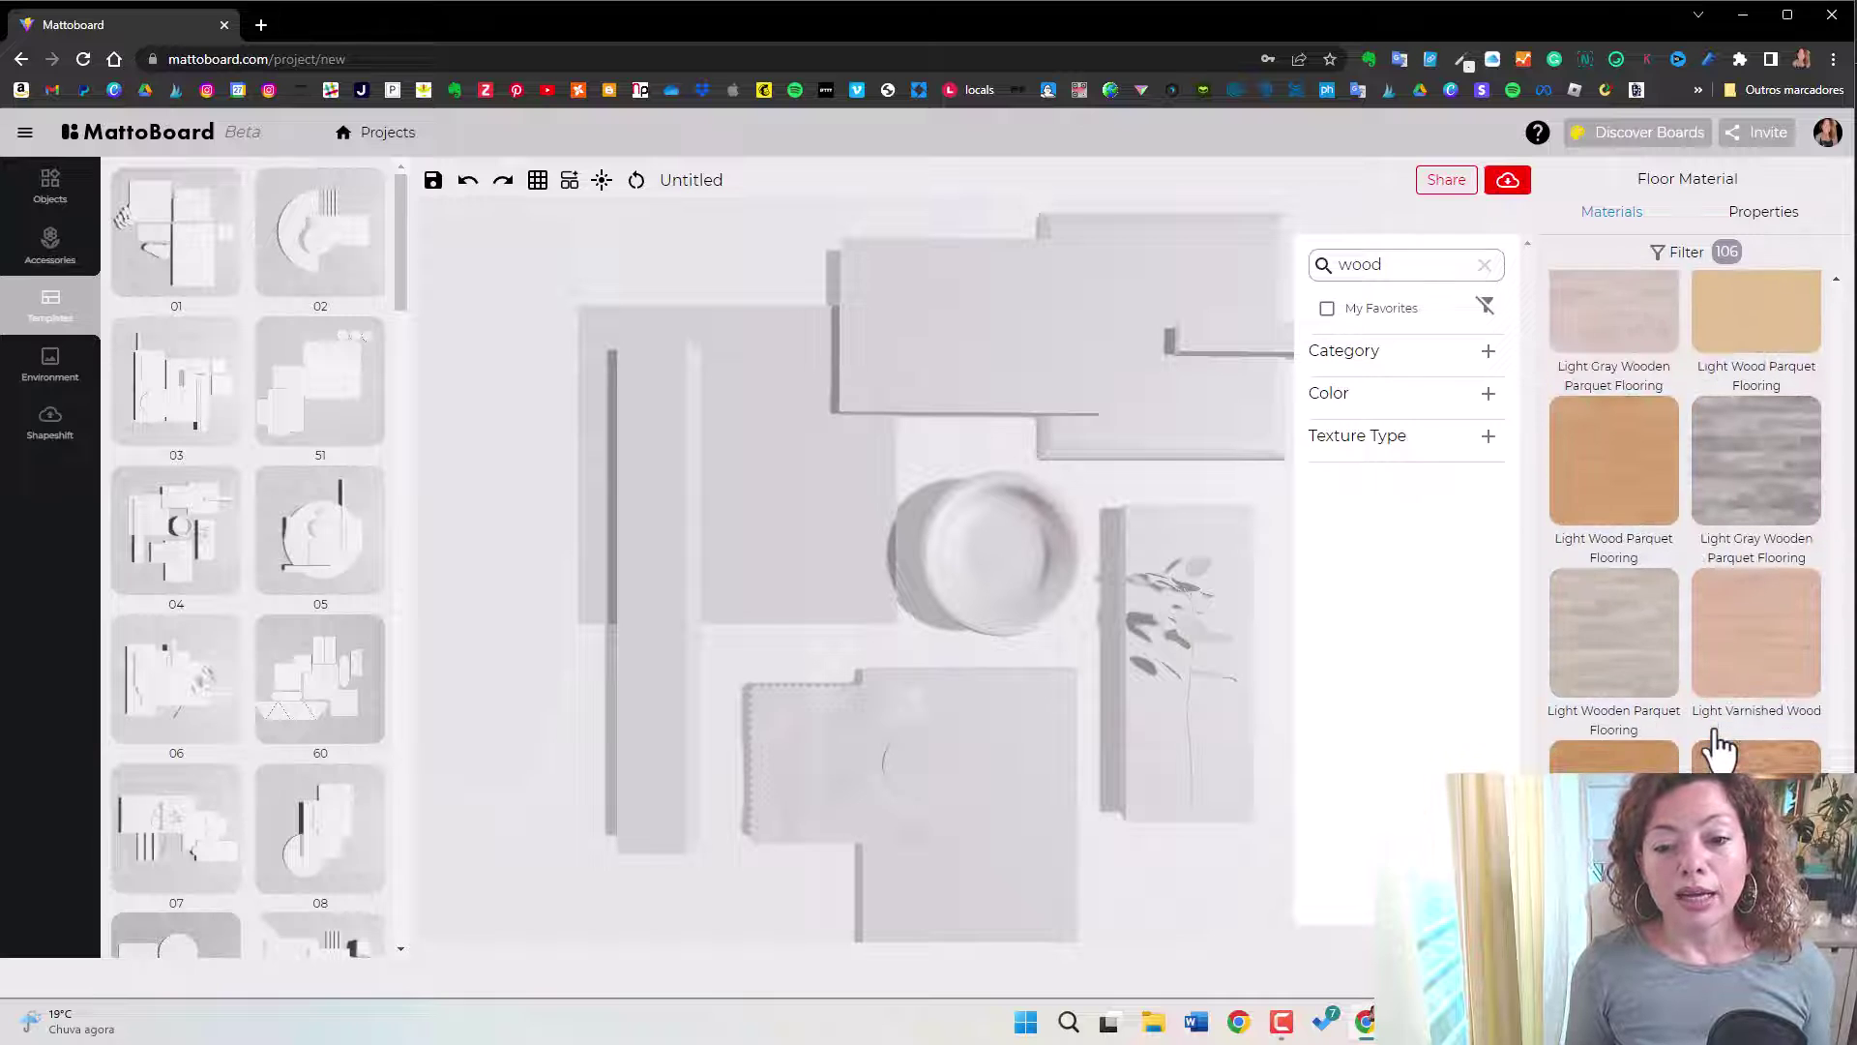
pyautogui.scroll(-5, 1714, 731)
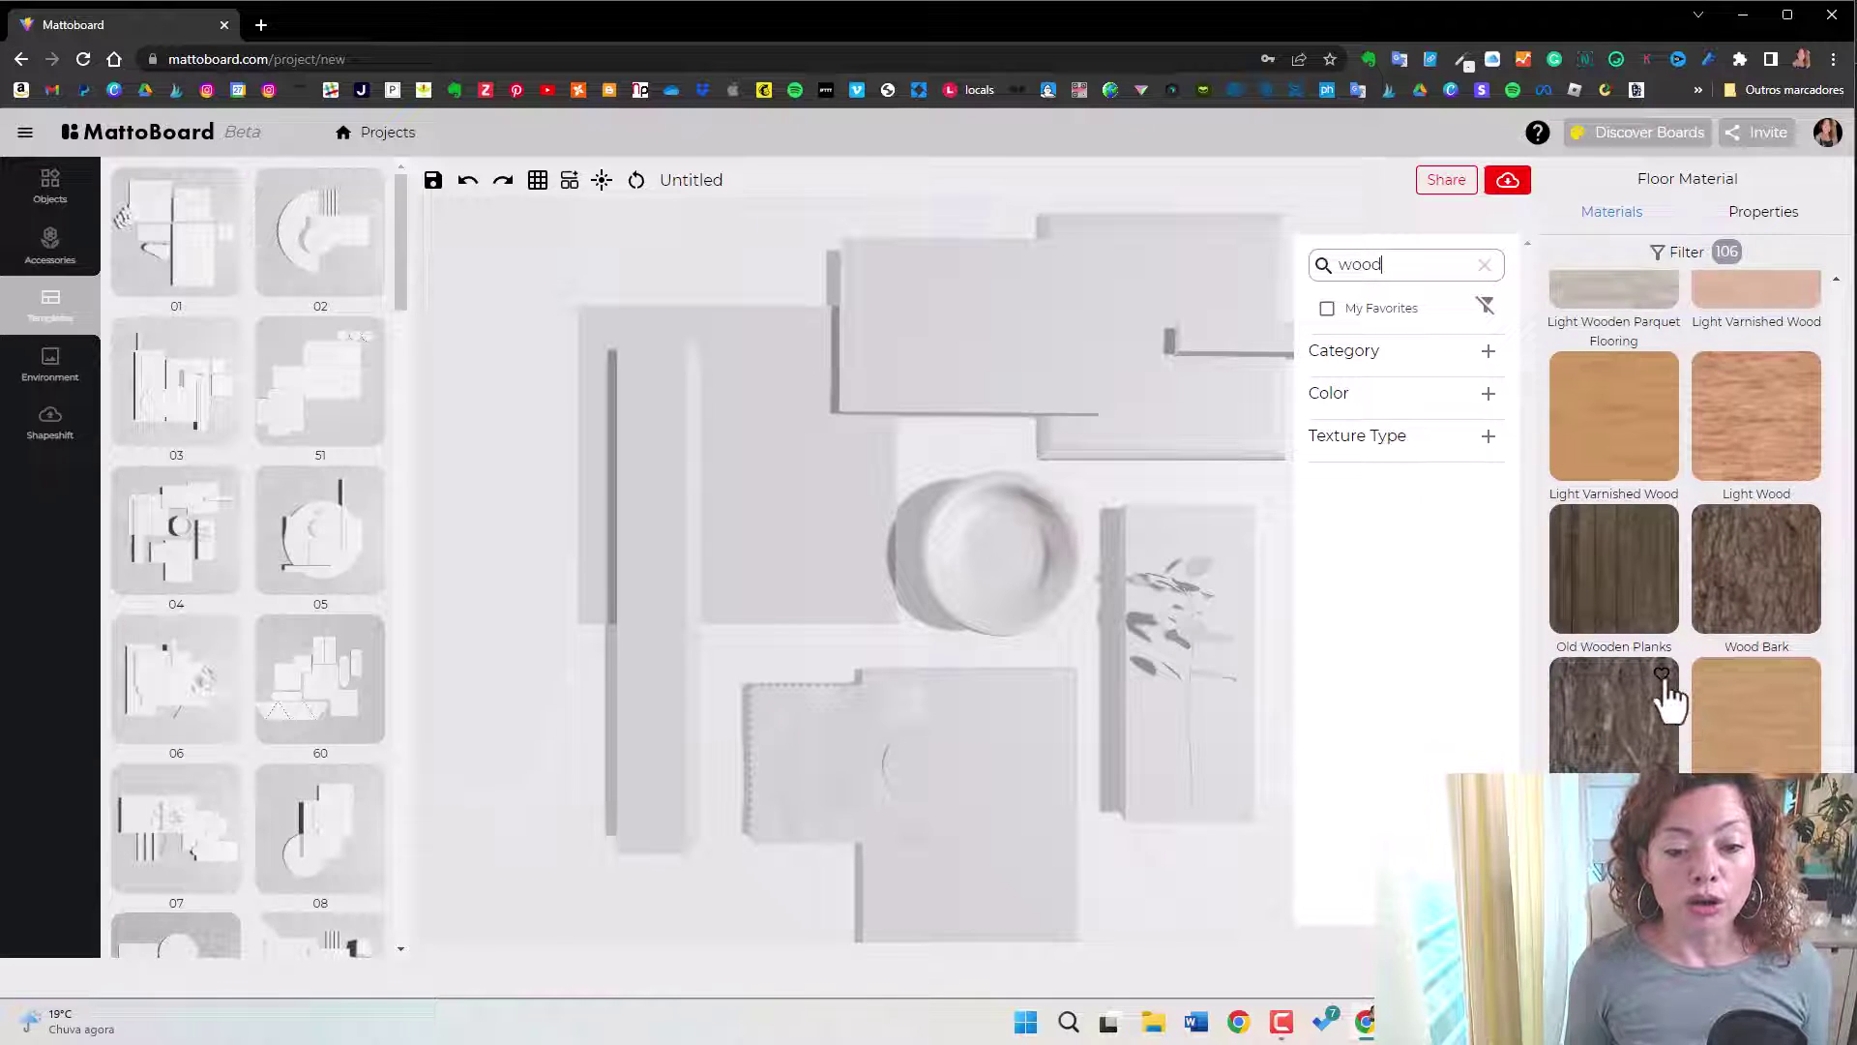
pyautogui.scroll(-3, 1668, 698)
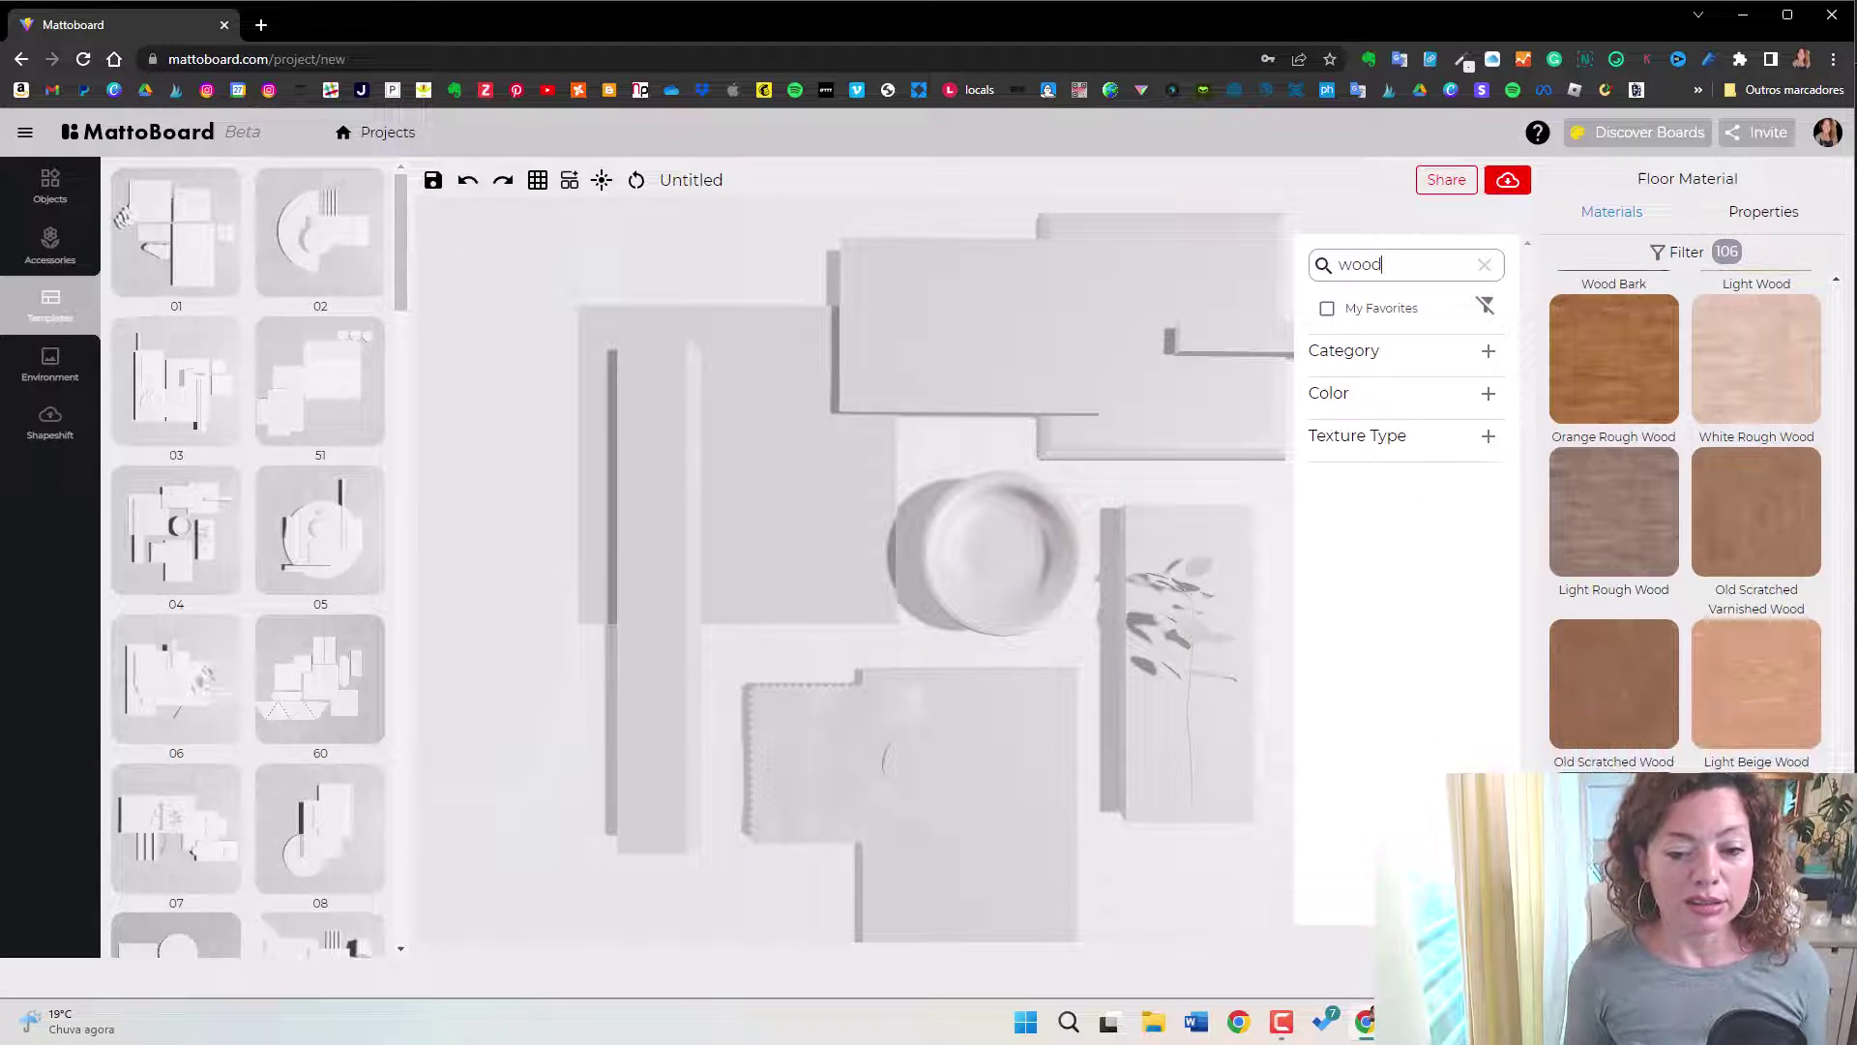
pyautogui.scroll(4, 1693, 744)
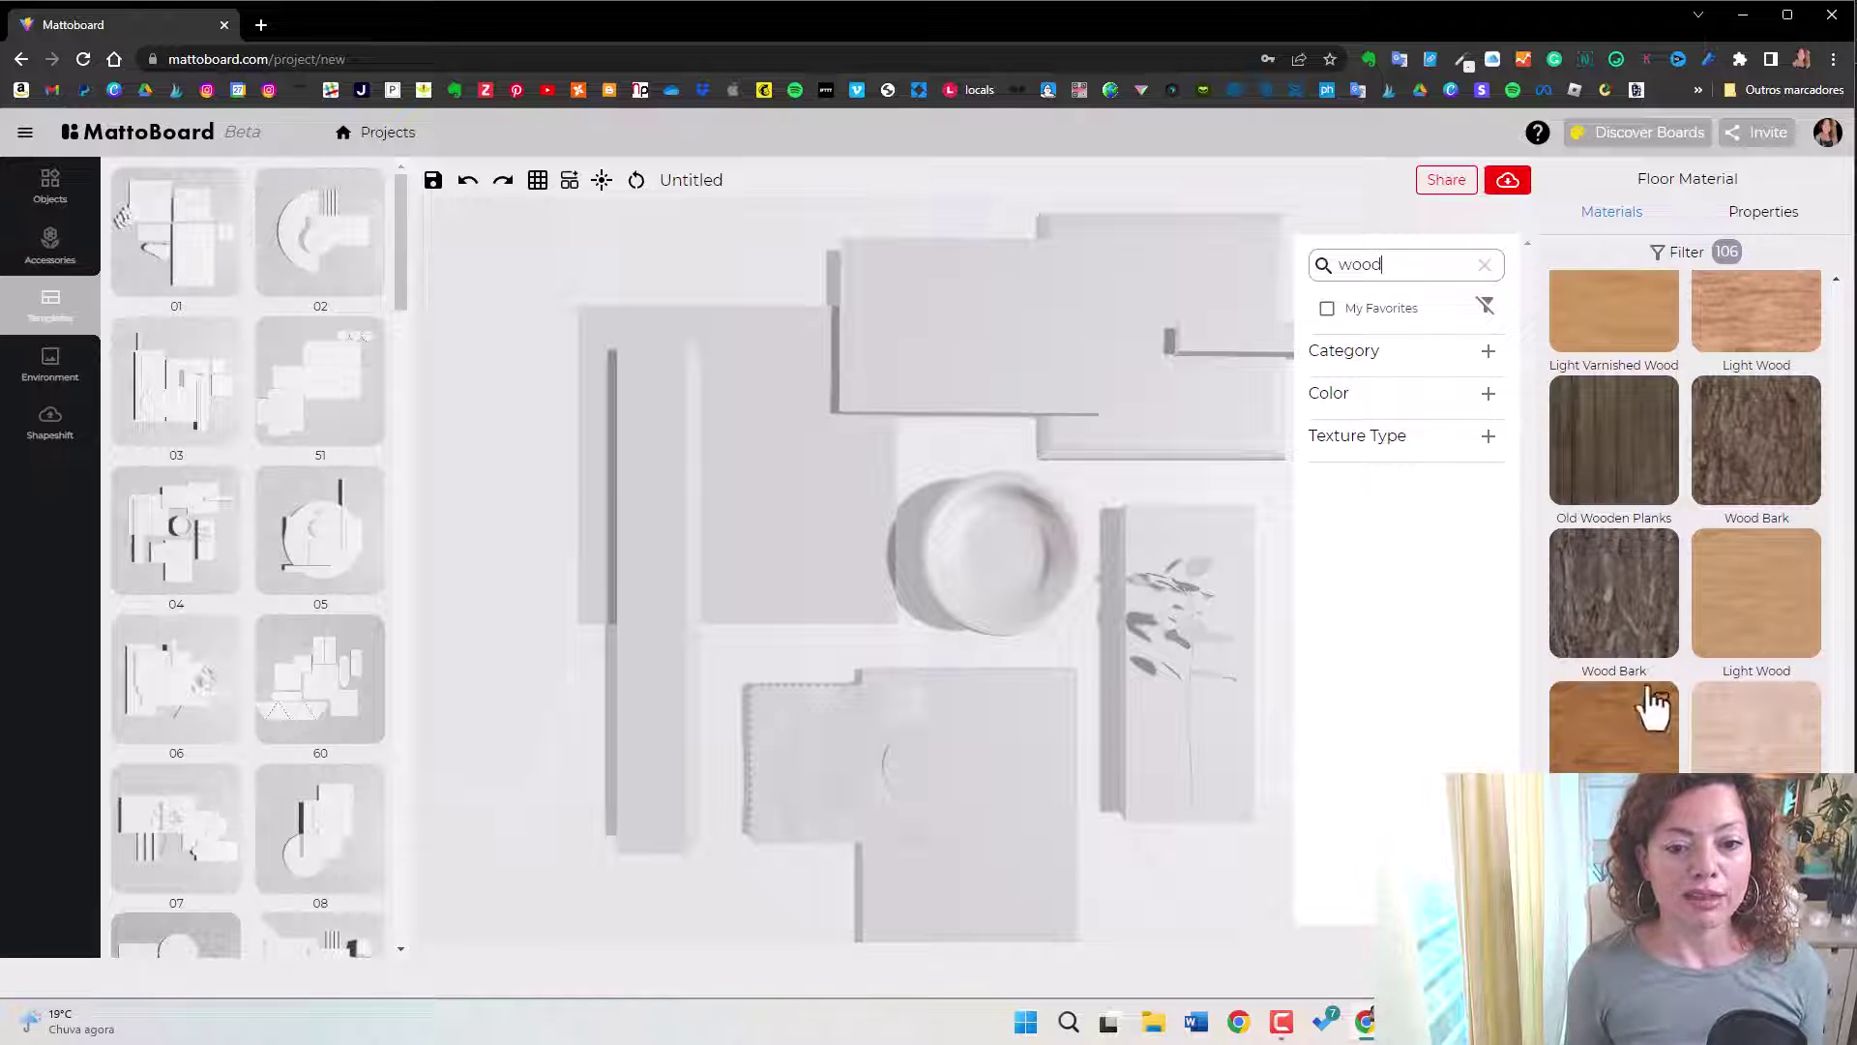
pyautogui.scroll(2, 1657, 696)
pyautogui.scroll(-10, 1652, 686)
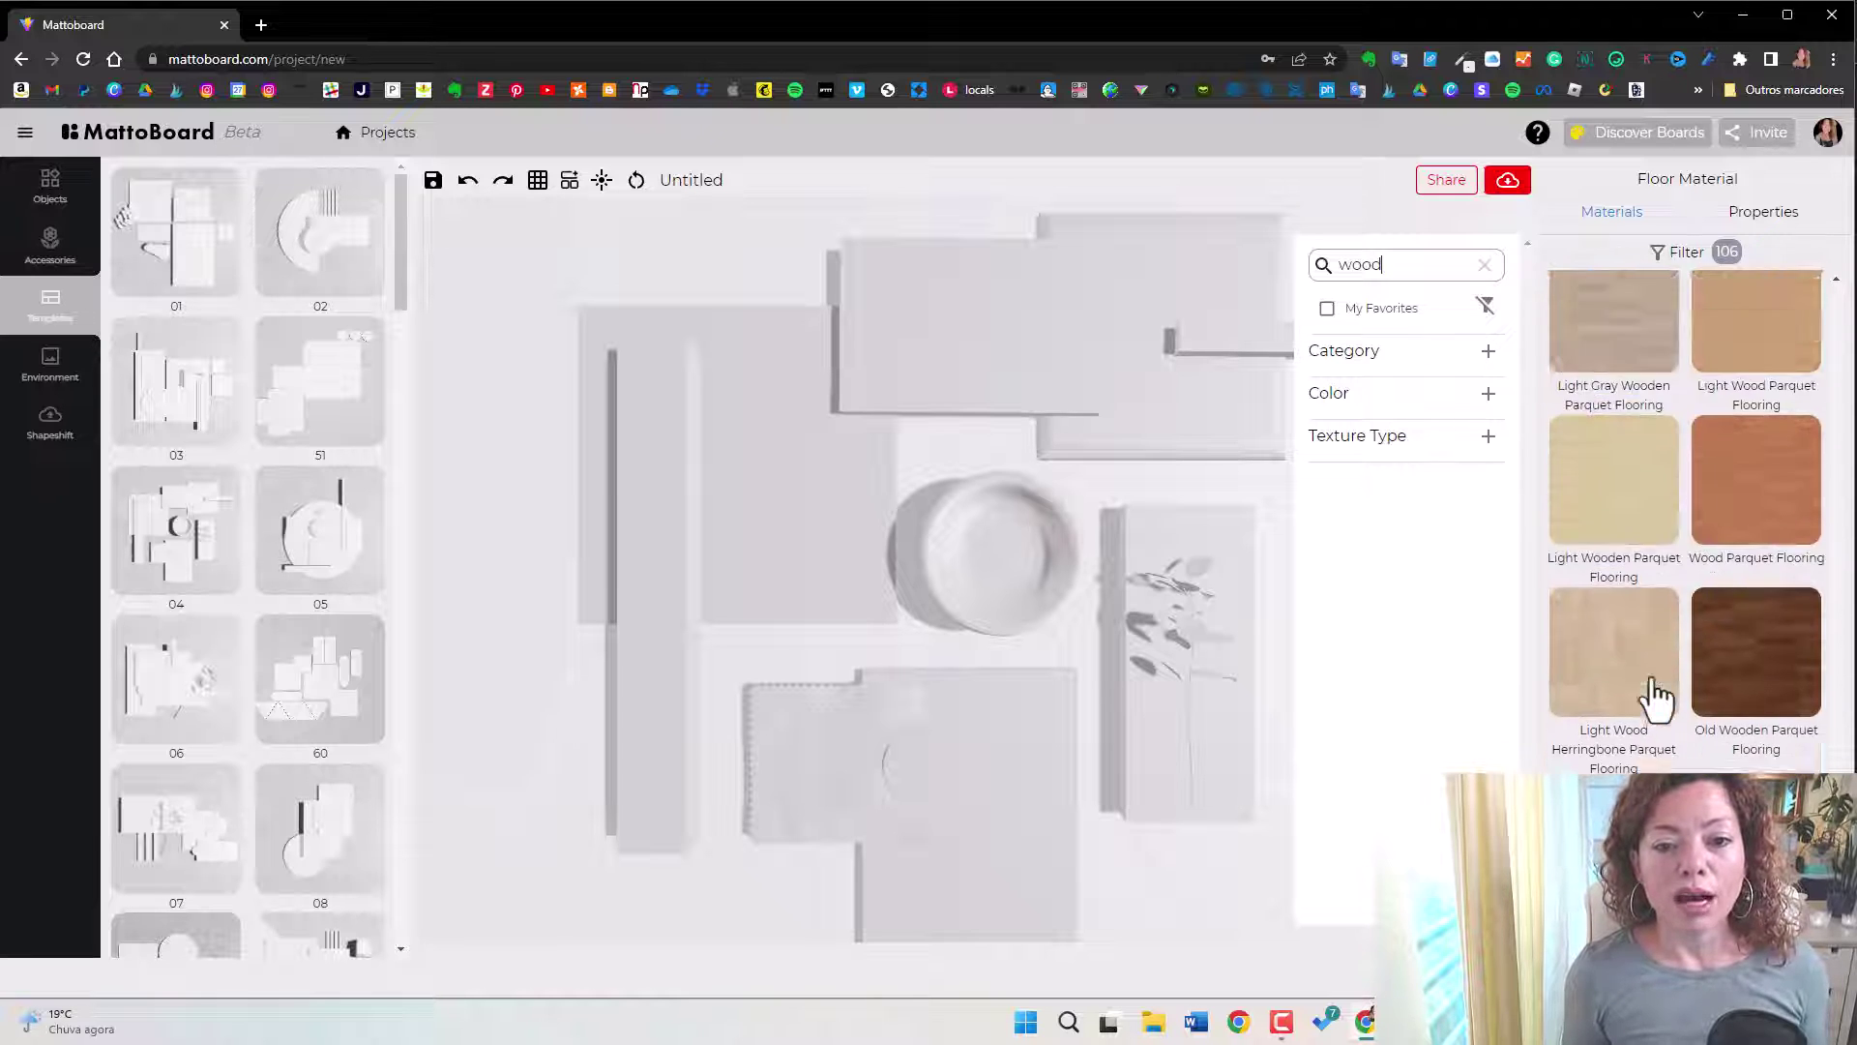
pyautogui.scroll(5, 1644, 702)
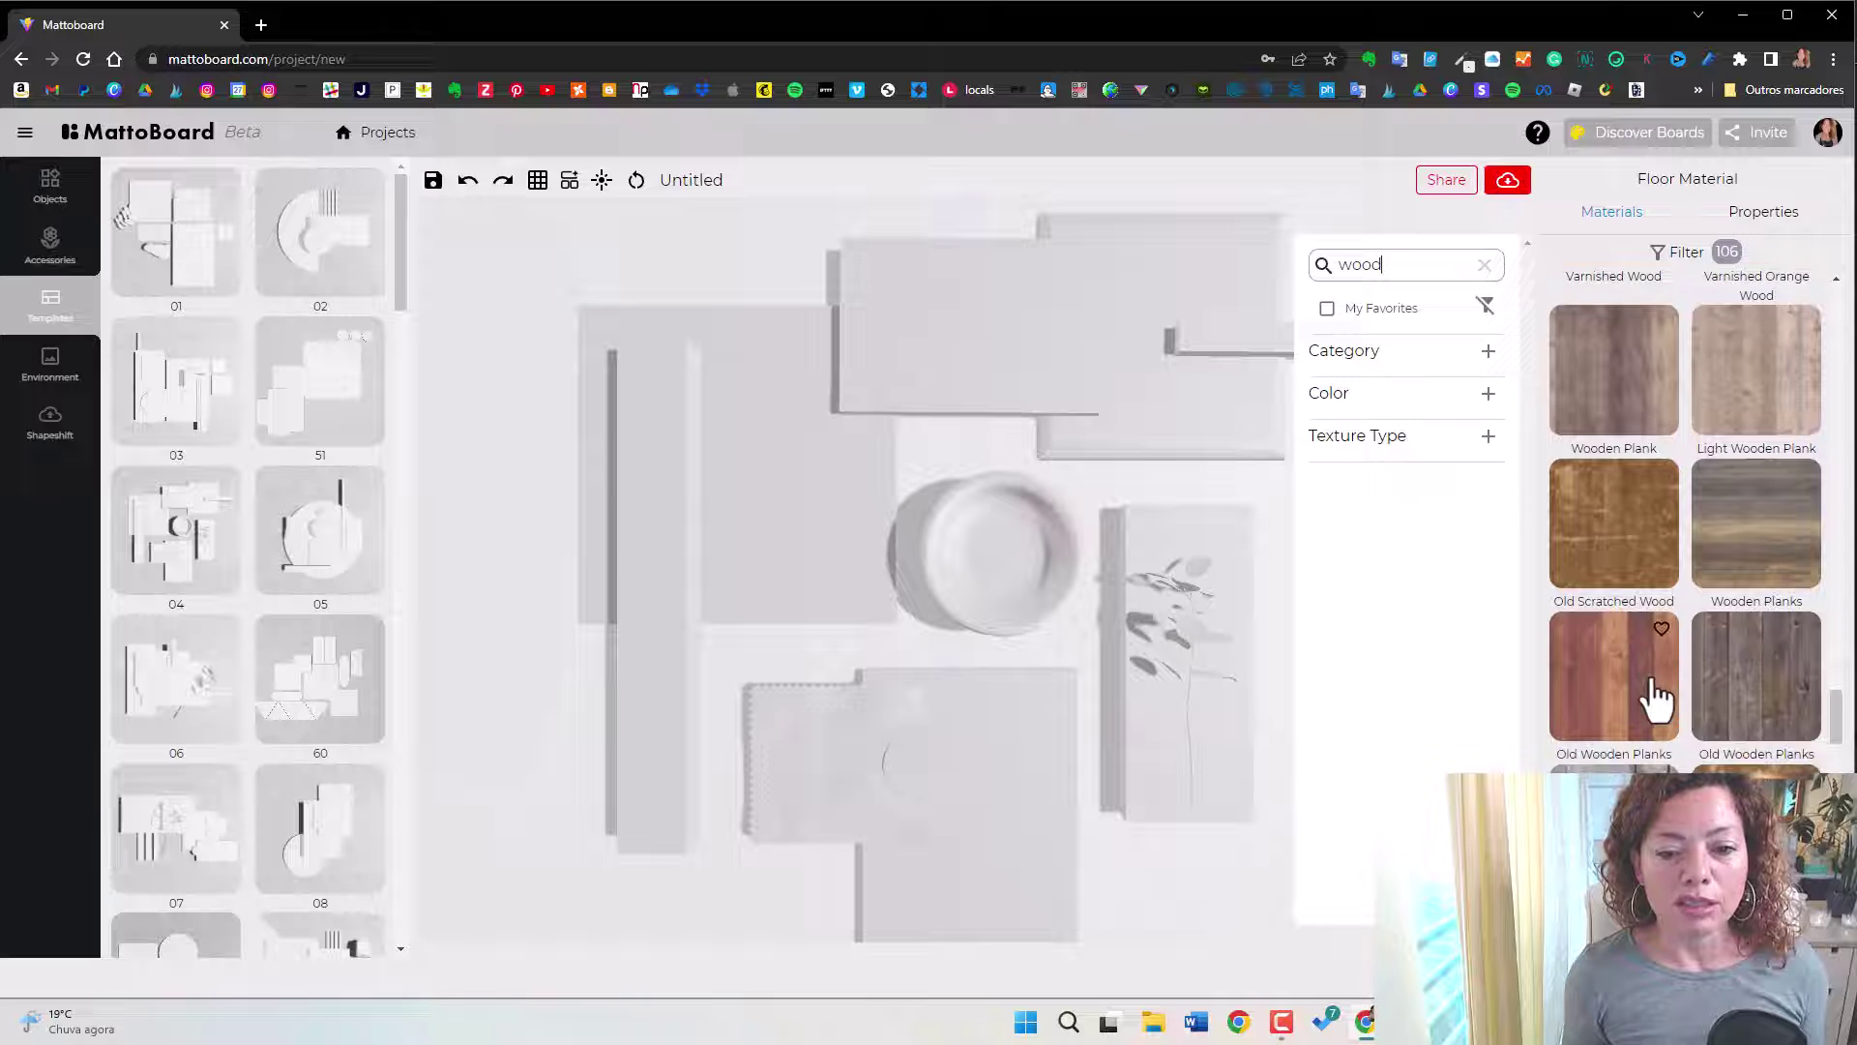
pyautogui.scroll(5, 1613, 718)
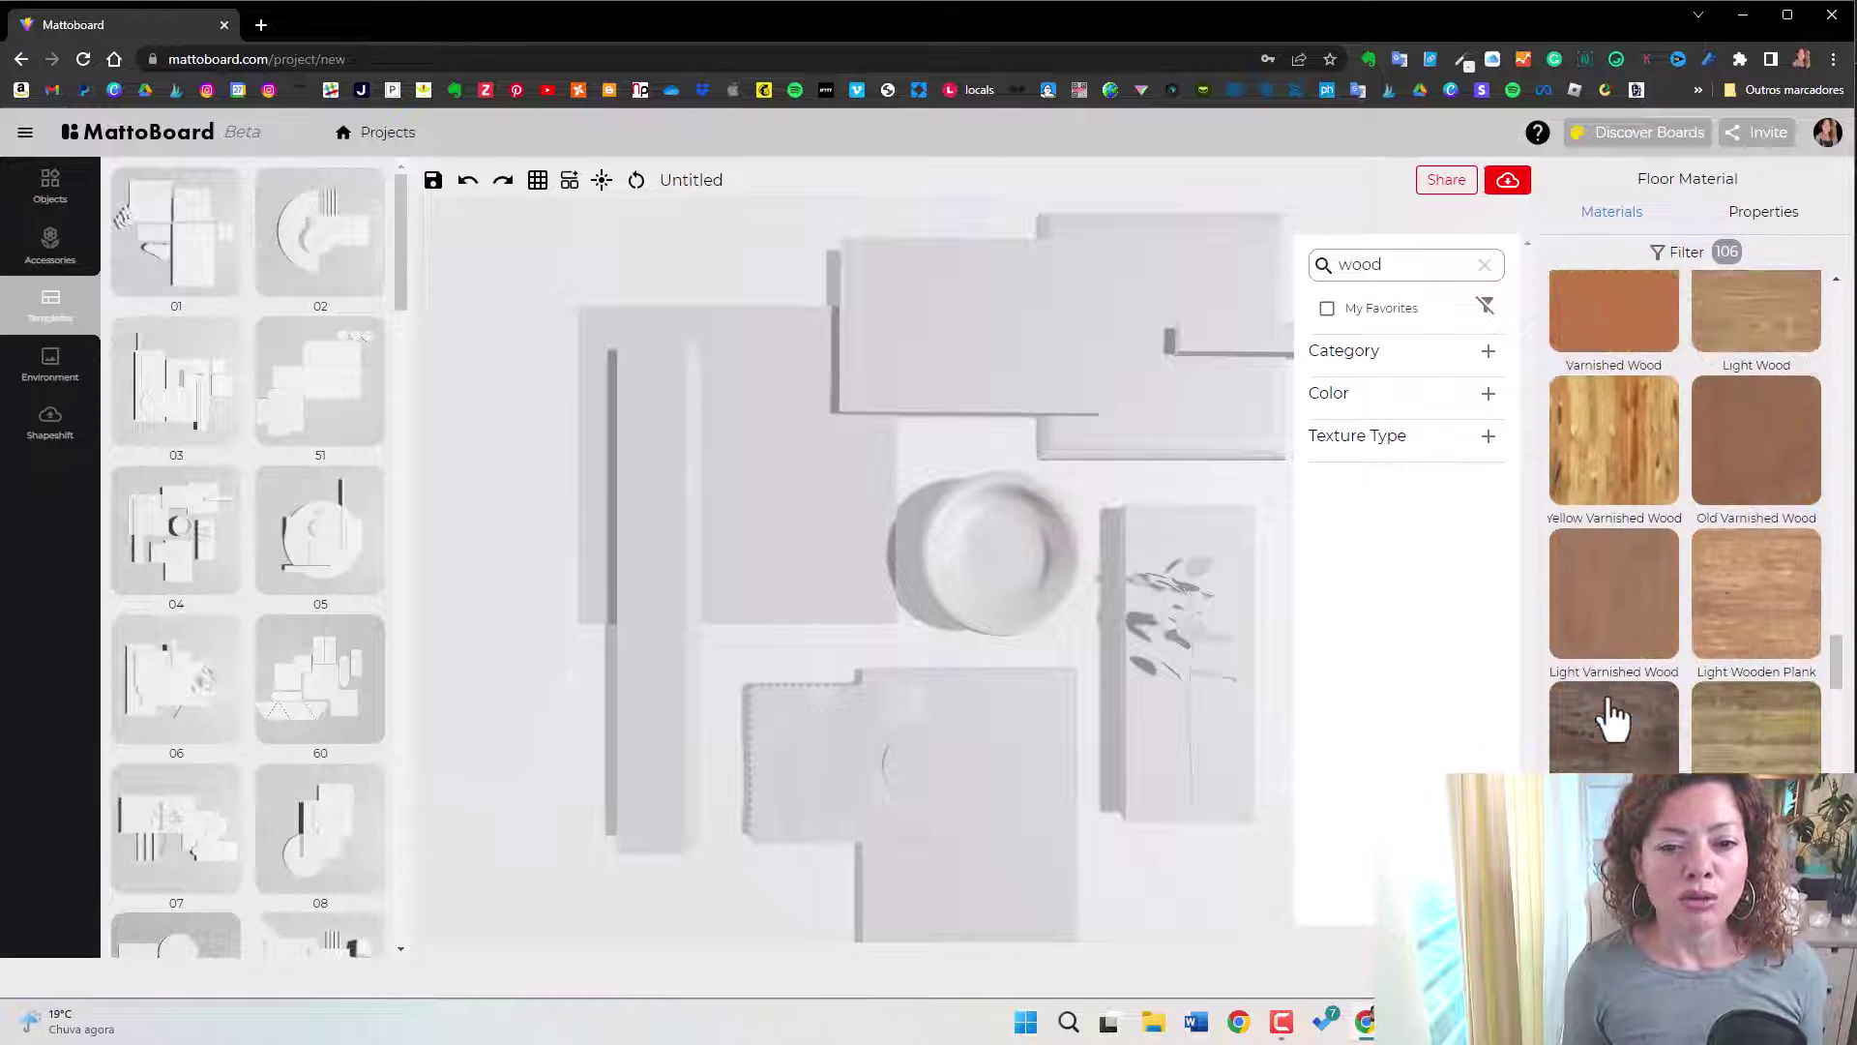
pyautogui.scroll(-2, 1614, 718)
pyautogui.scroll(4, 1608, 712)
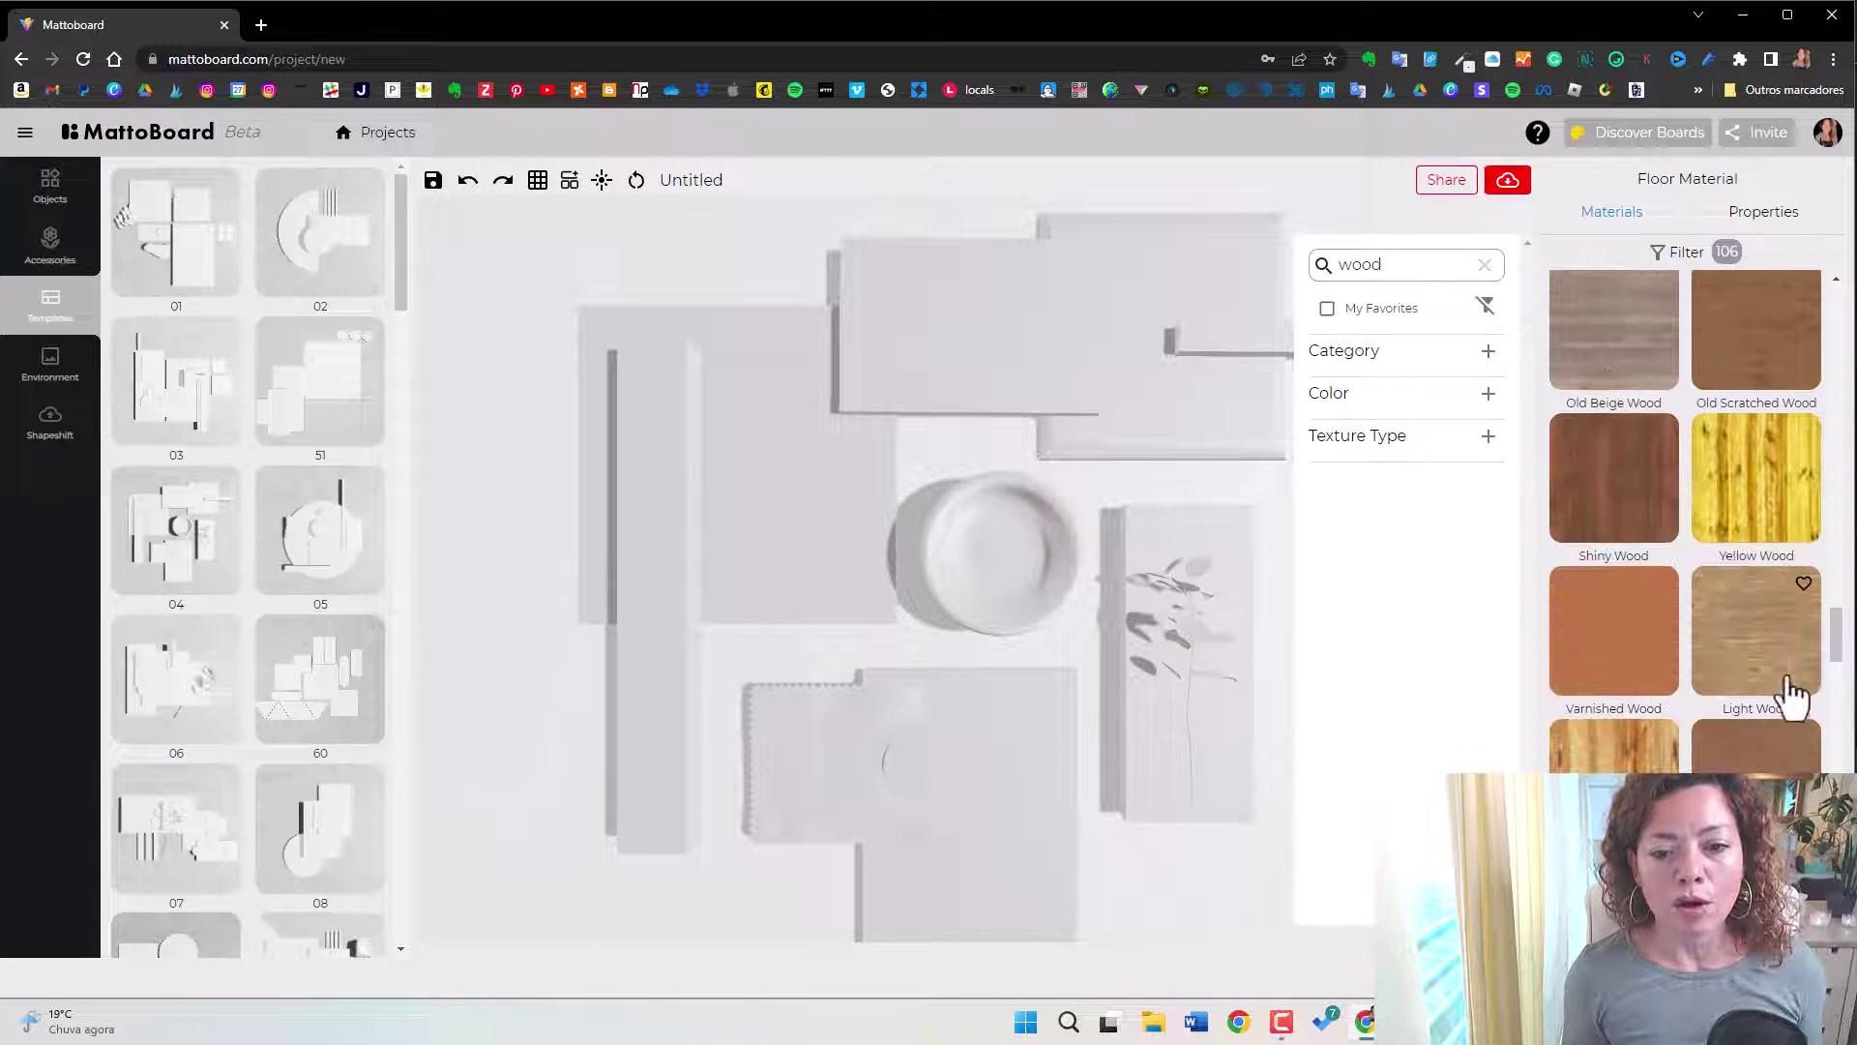
# Apply the Old Wooden Planks material to the Hard Edge Rectangle 300x200.
pyautogui.scroll(5, 1693, 667)
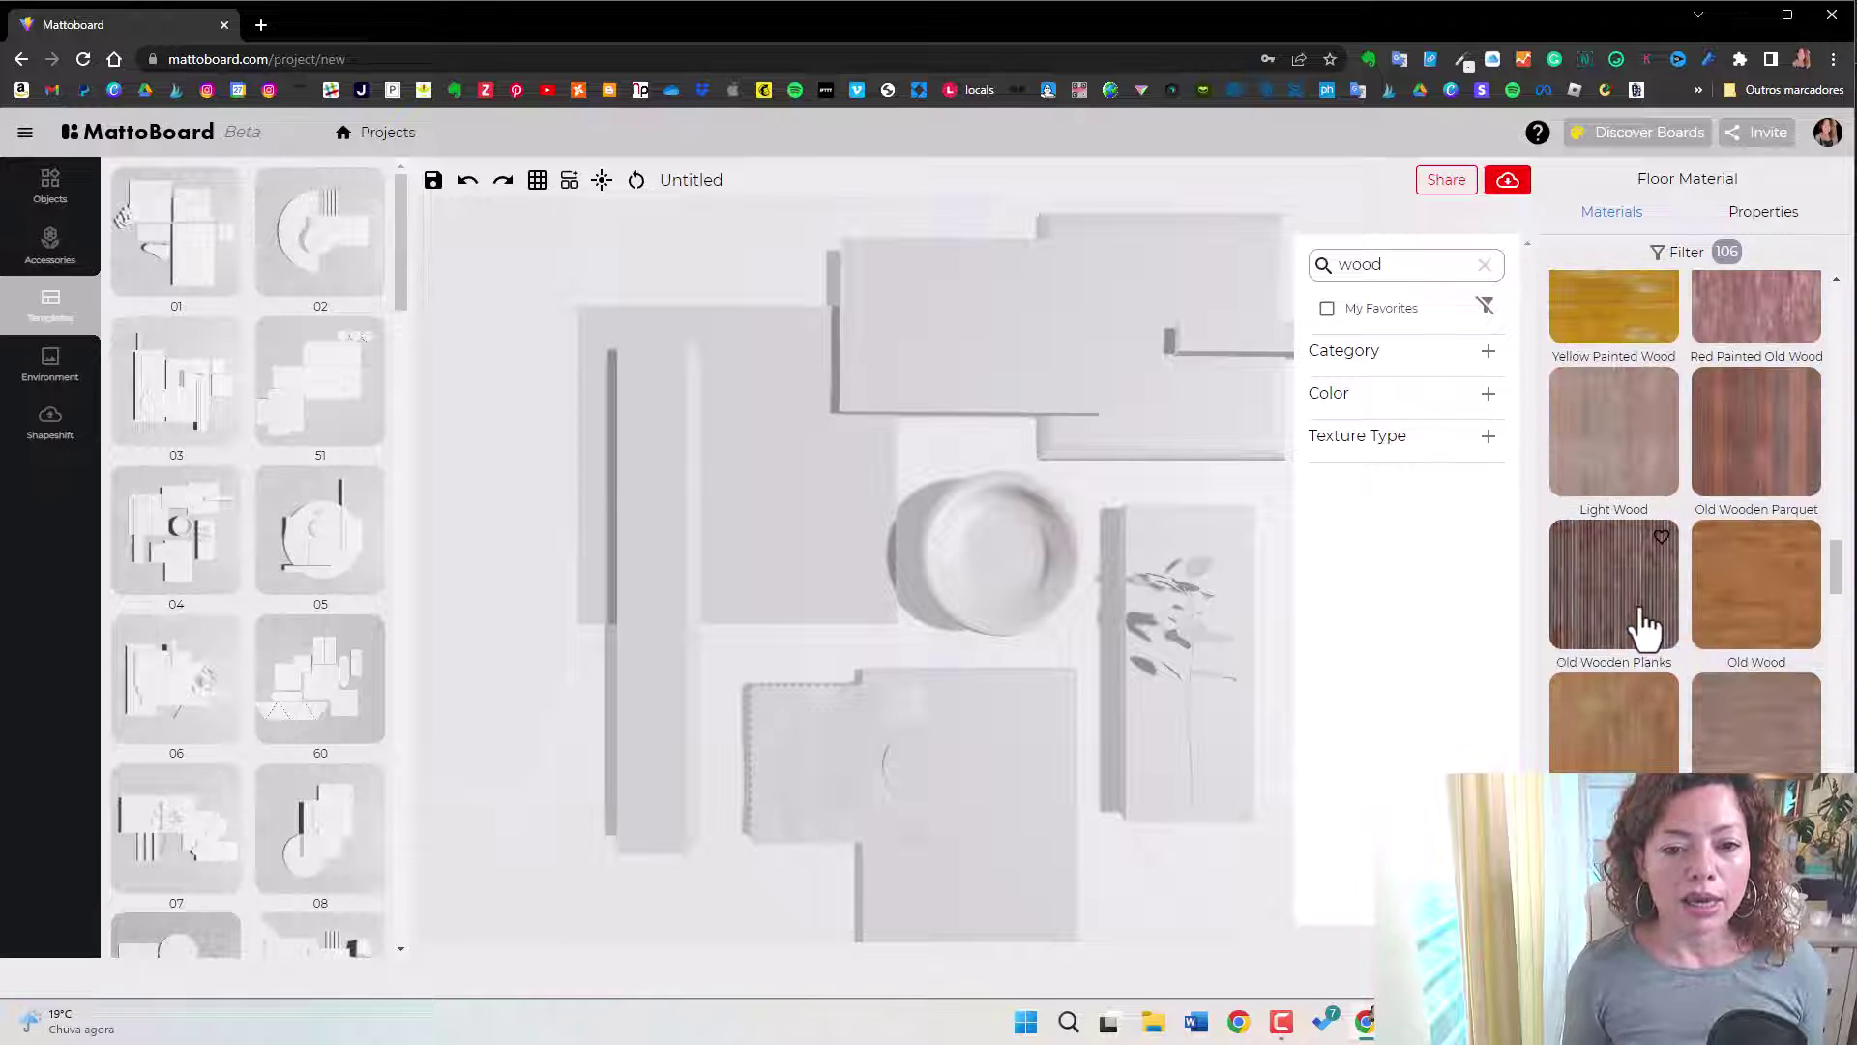
pyautogui.click(1032, 348)
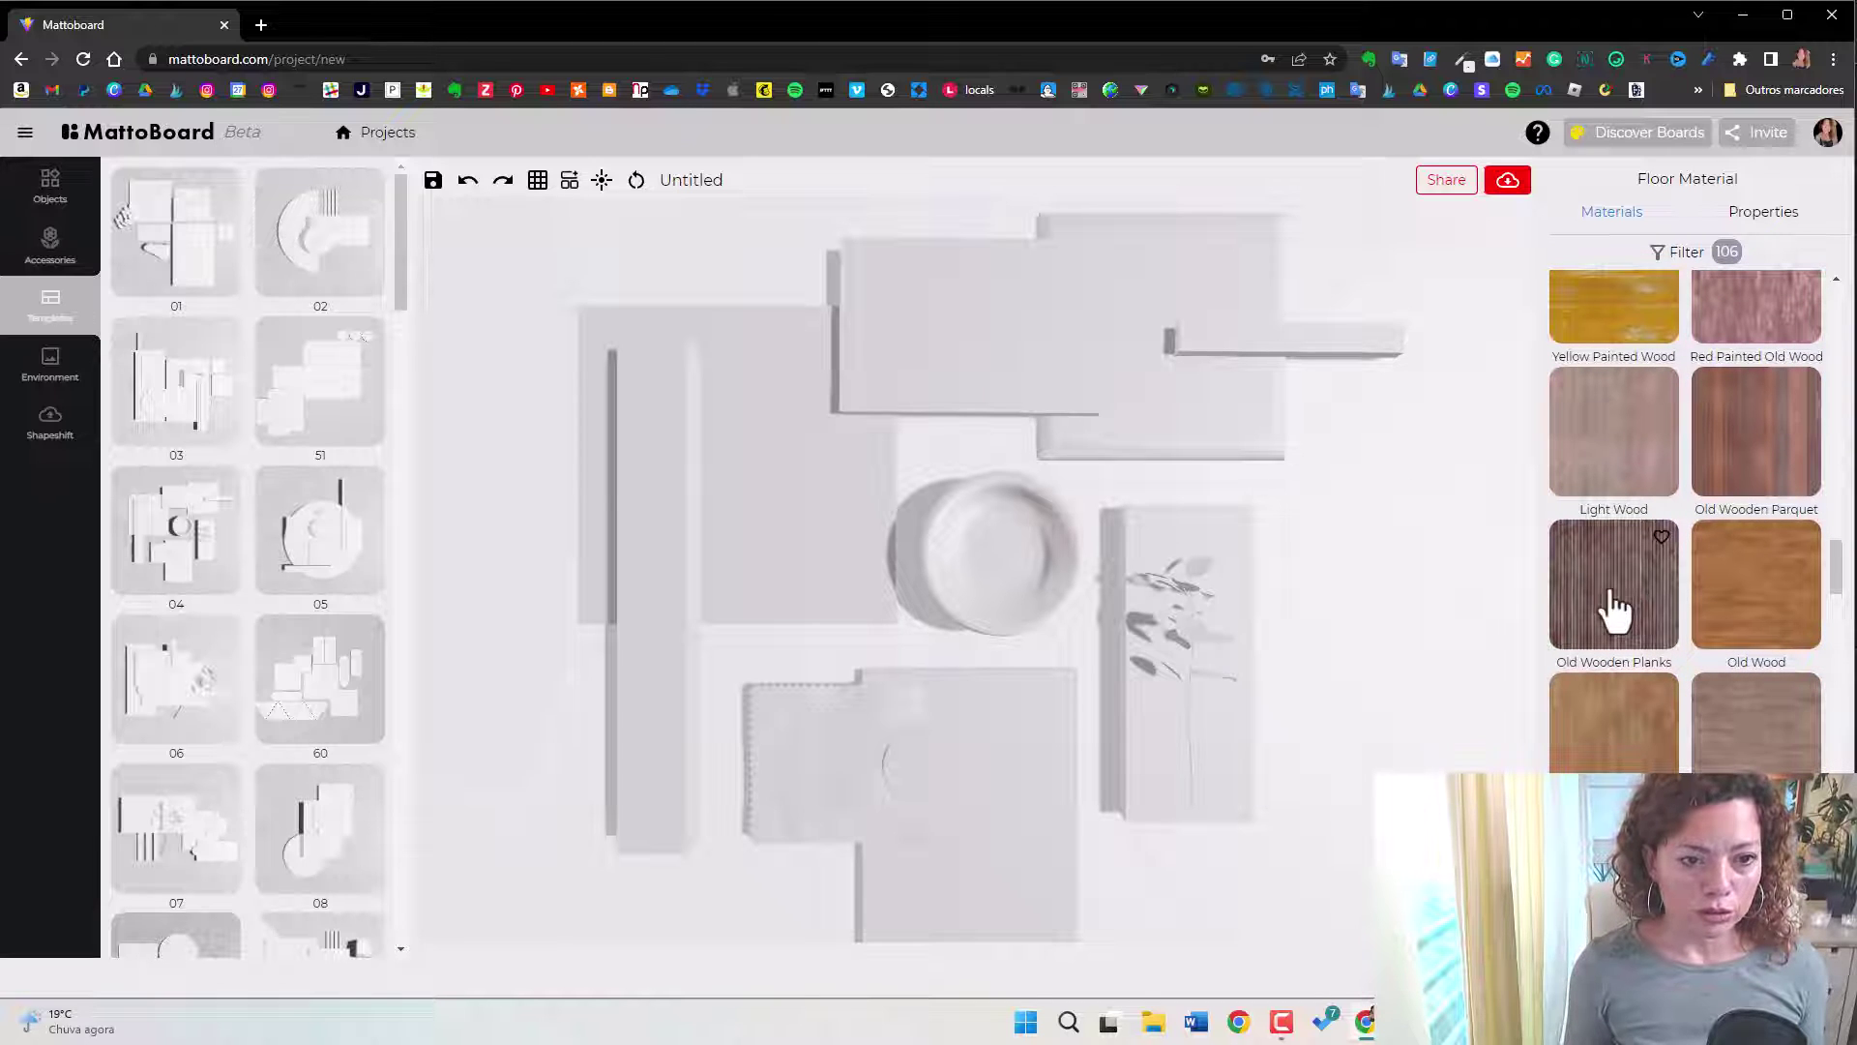
pyautogui.click(972, 337)
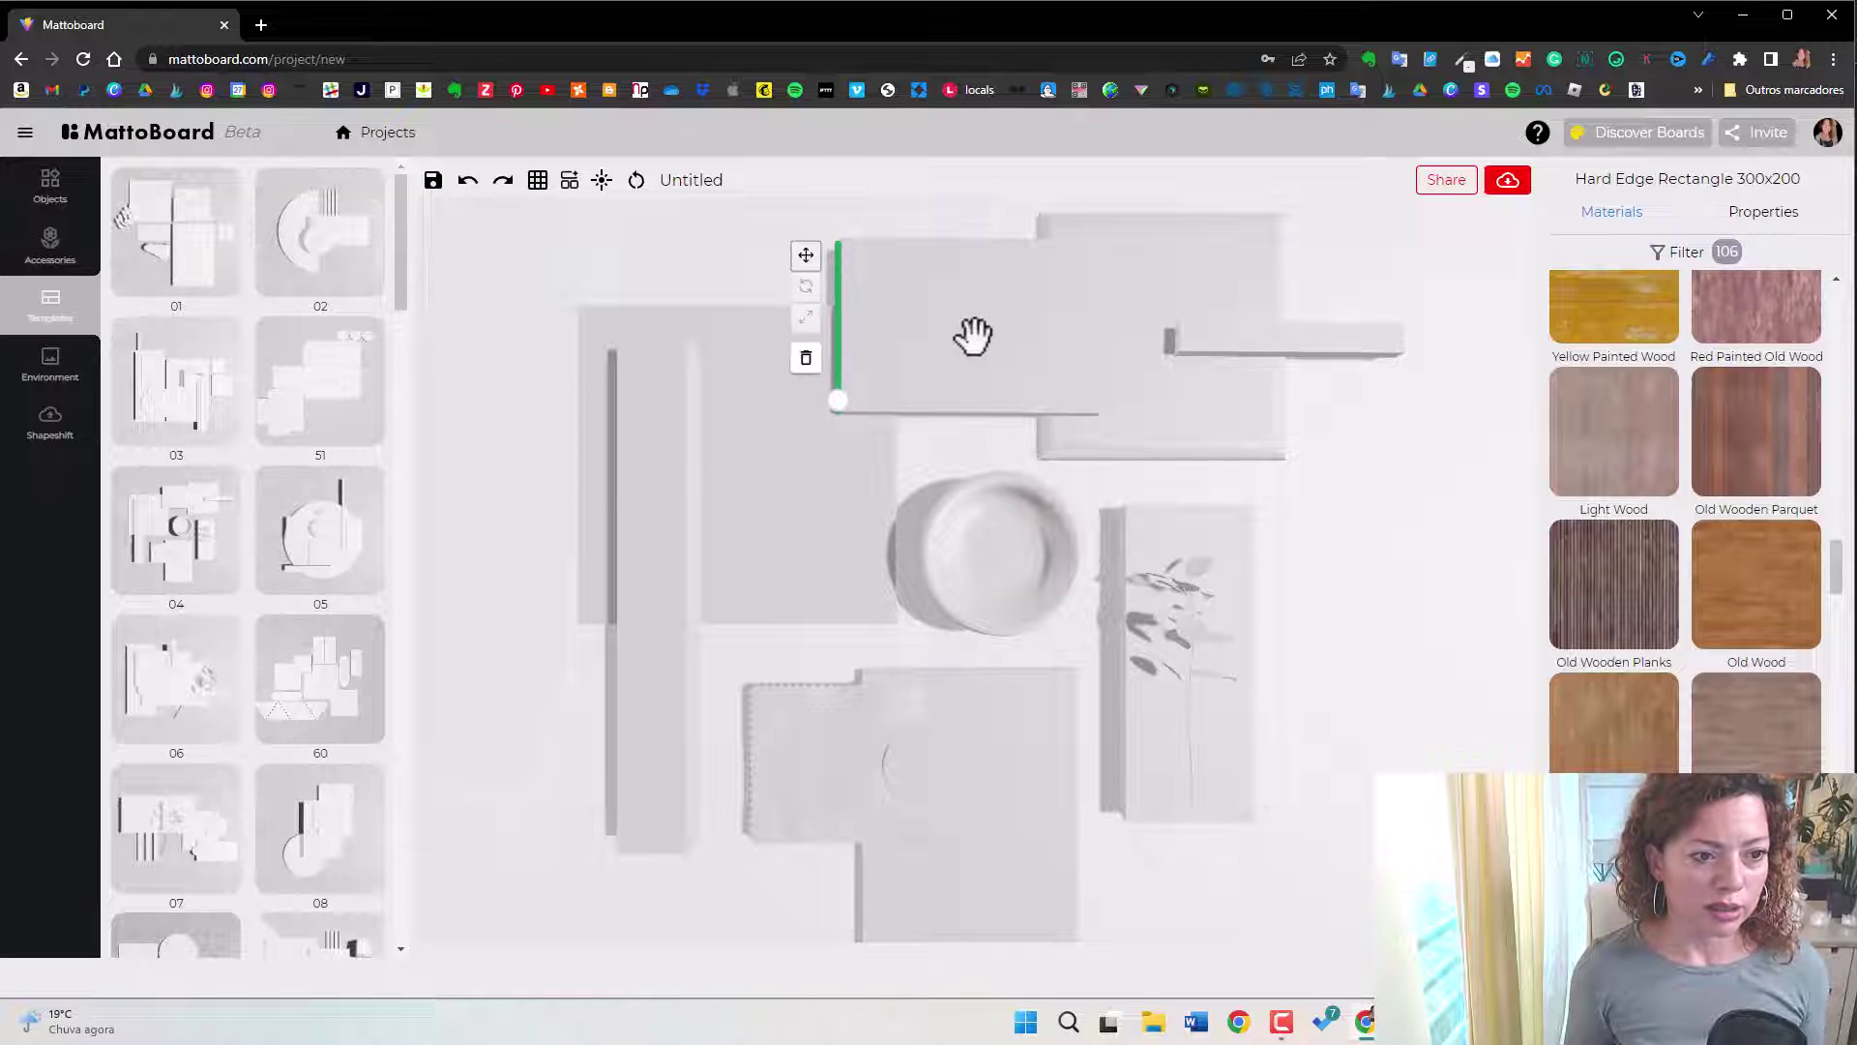
pyautogui.click(1617, 600)
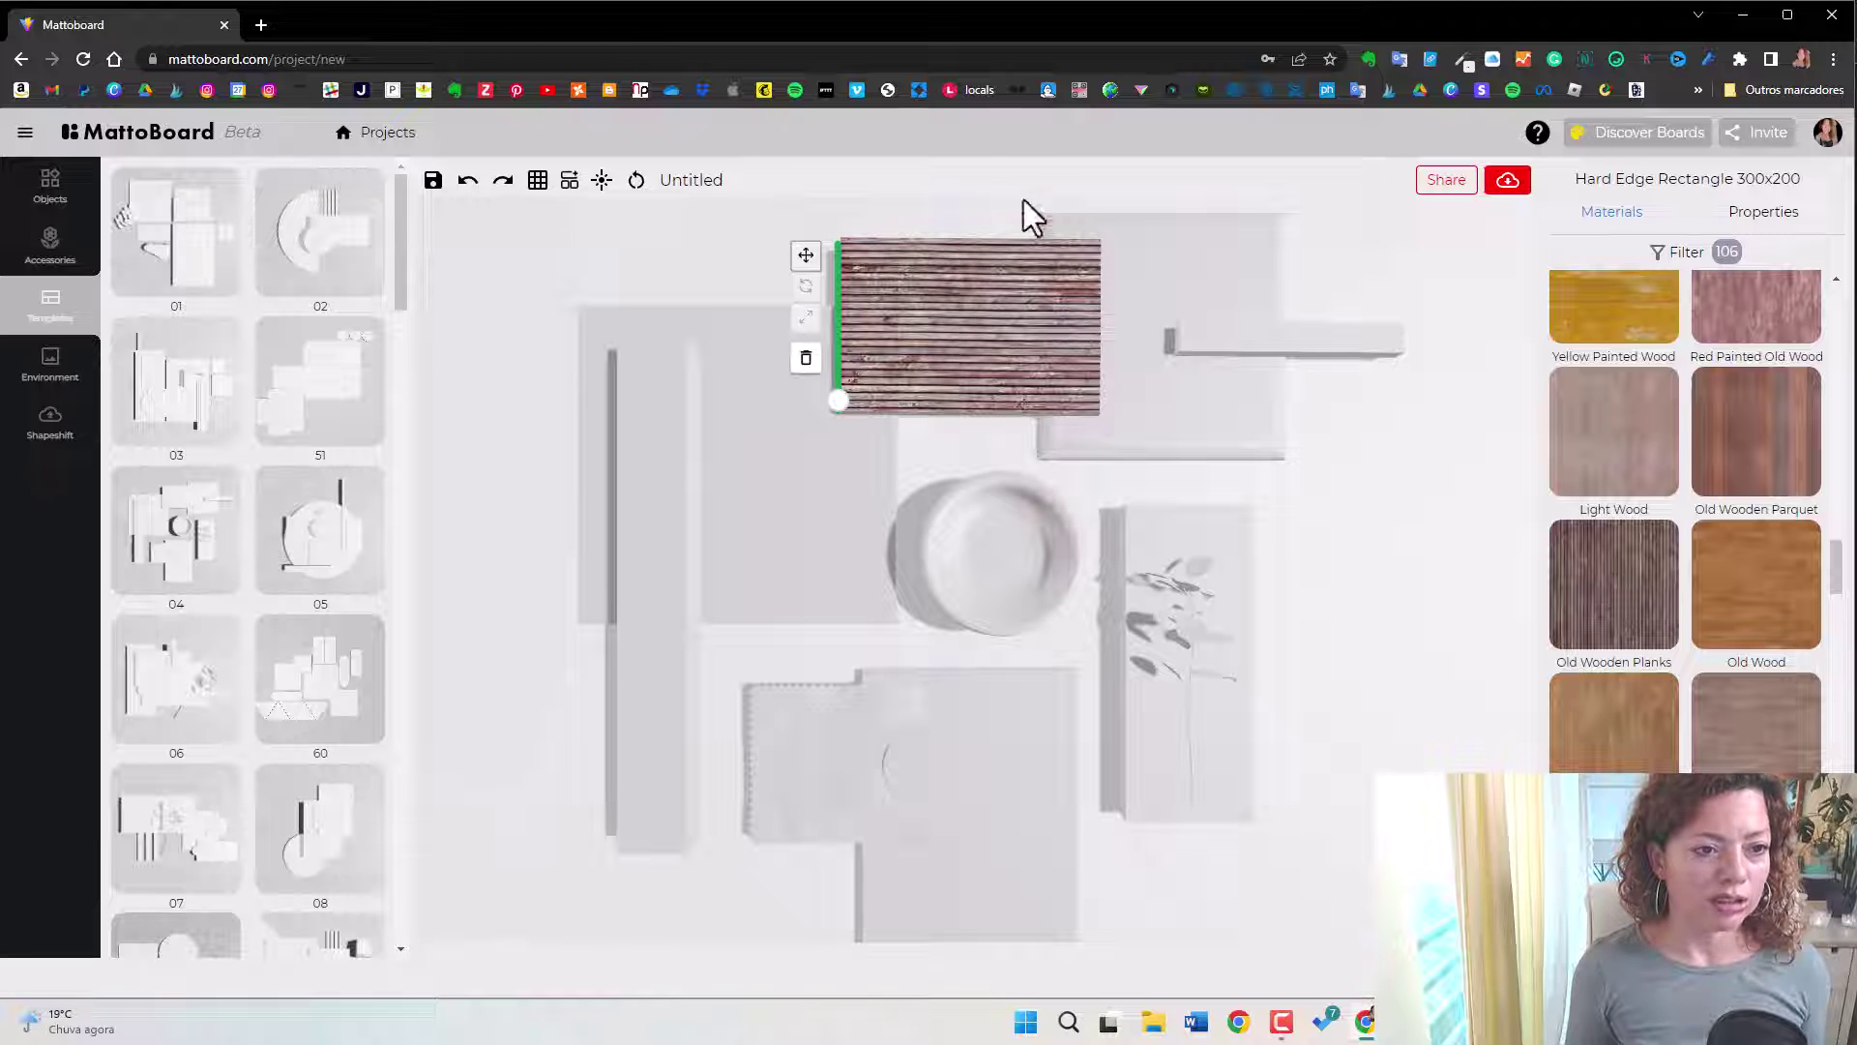
# Apply the Old Wooden Planks material to the Hard Edge Square 300 behind the tall bar and triangles.
pyautogui.click(1178, 244)
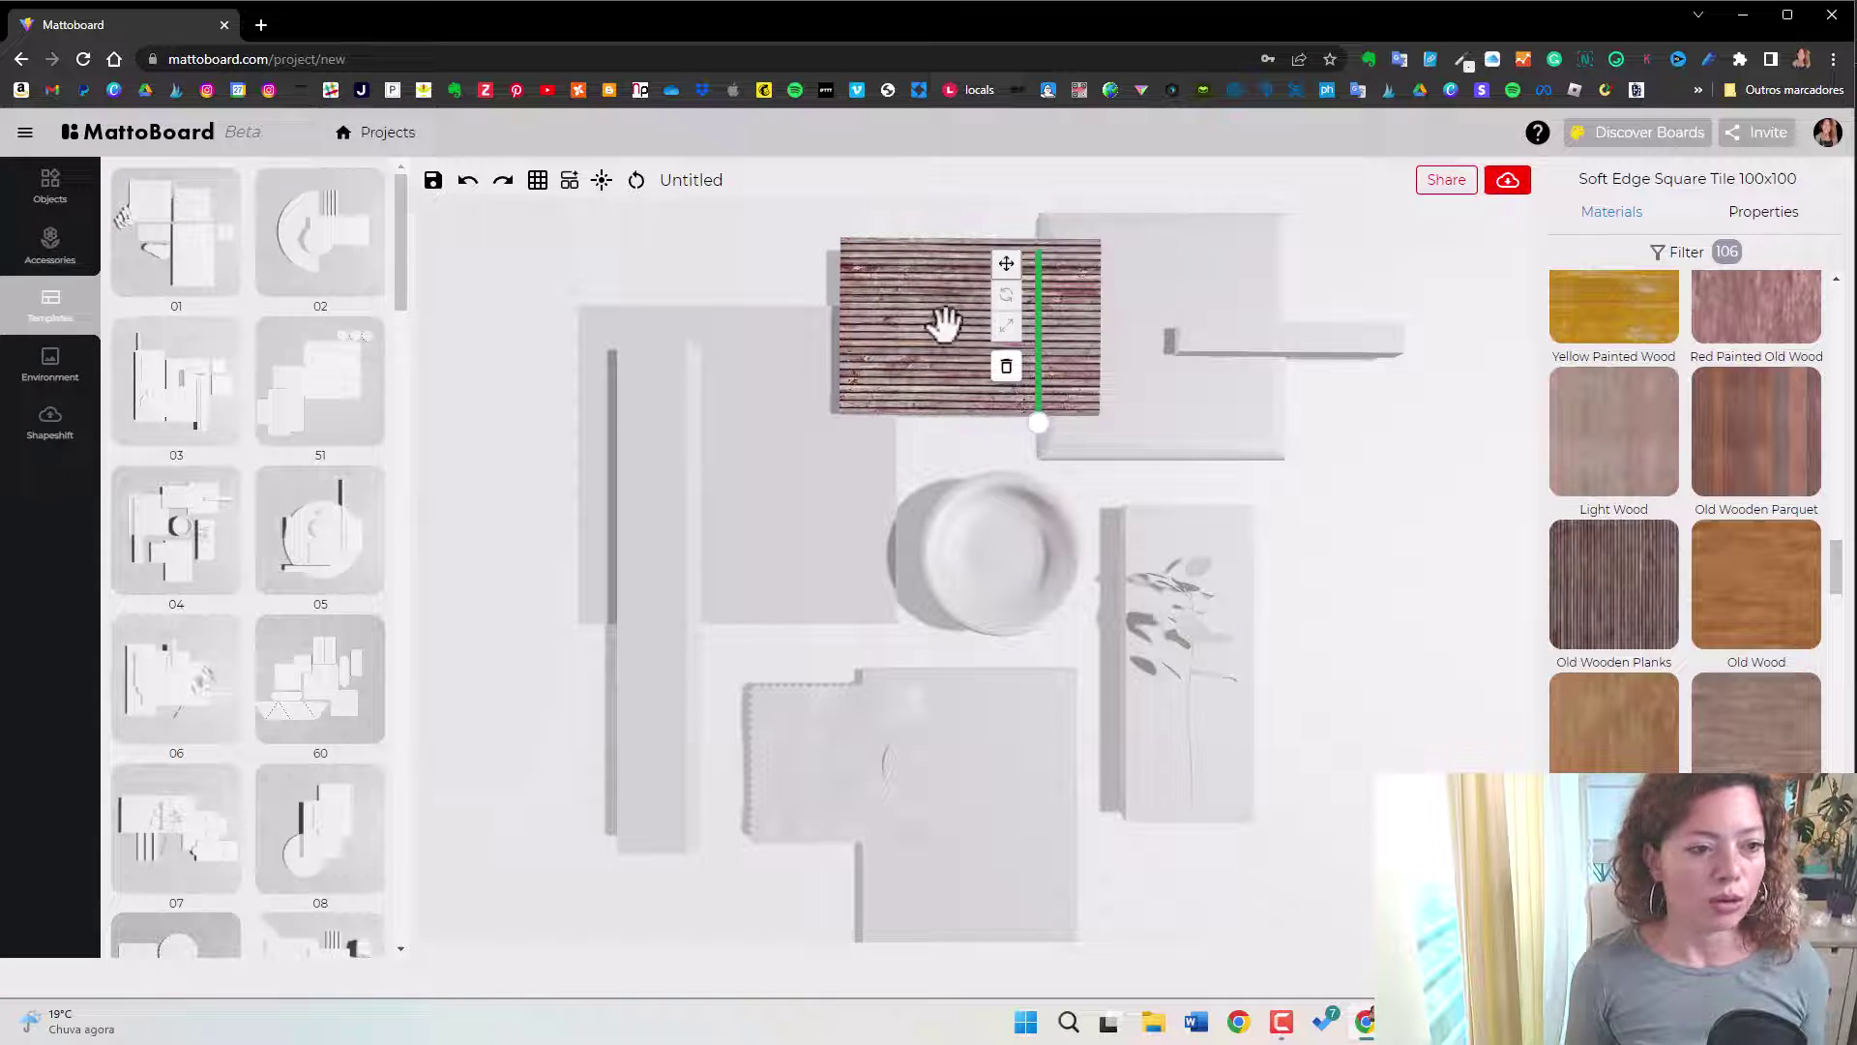
pyautogui.click(815, 504)
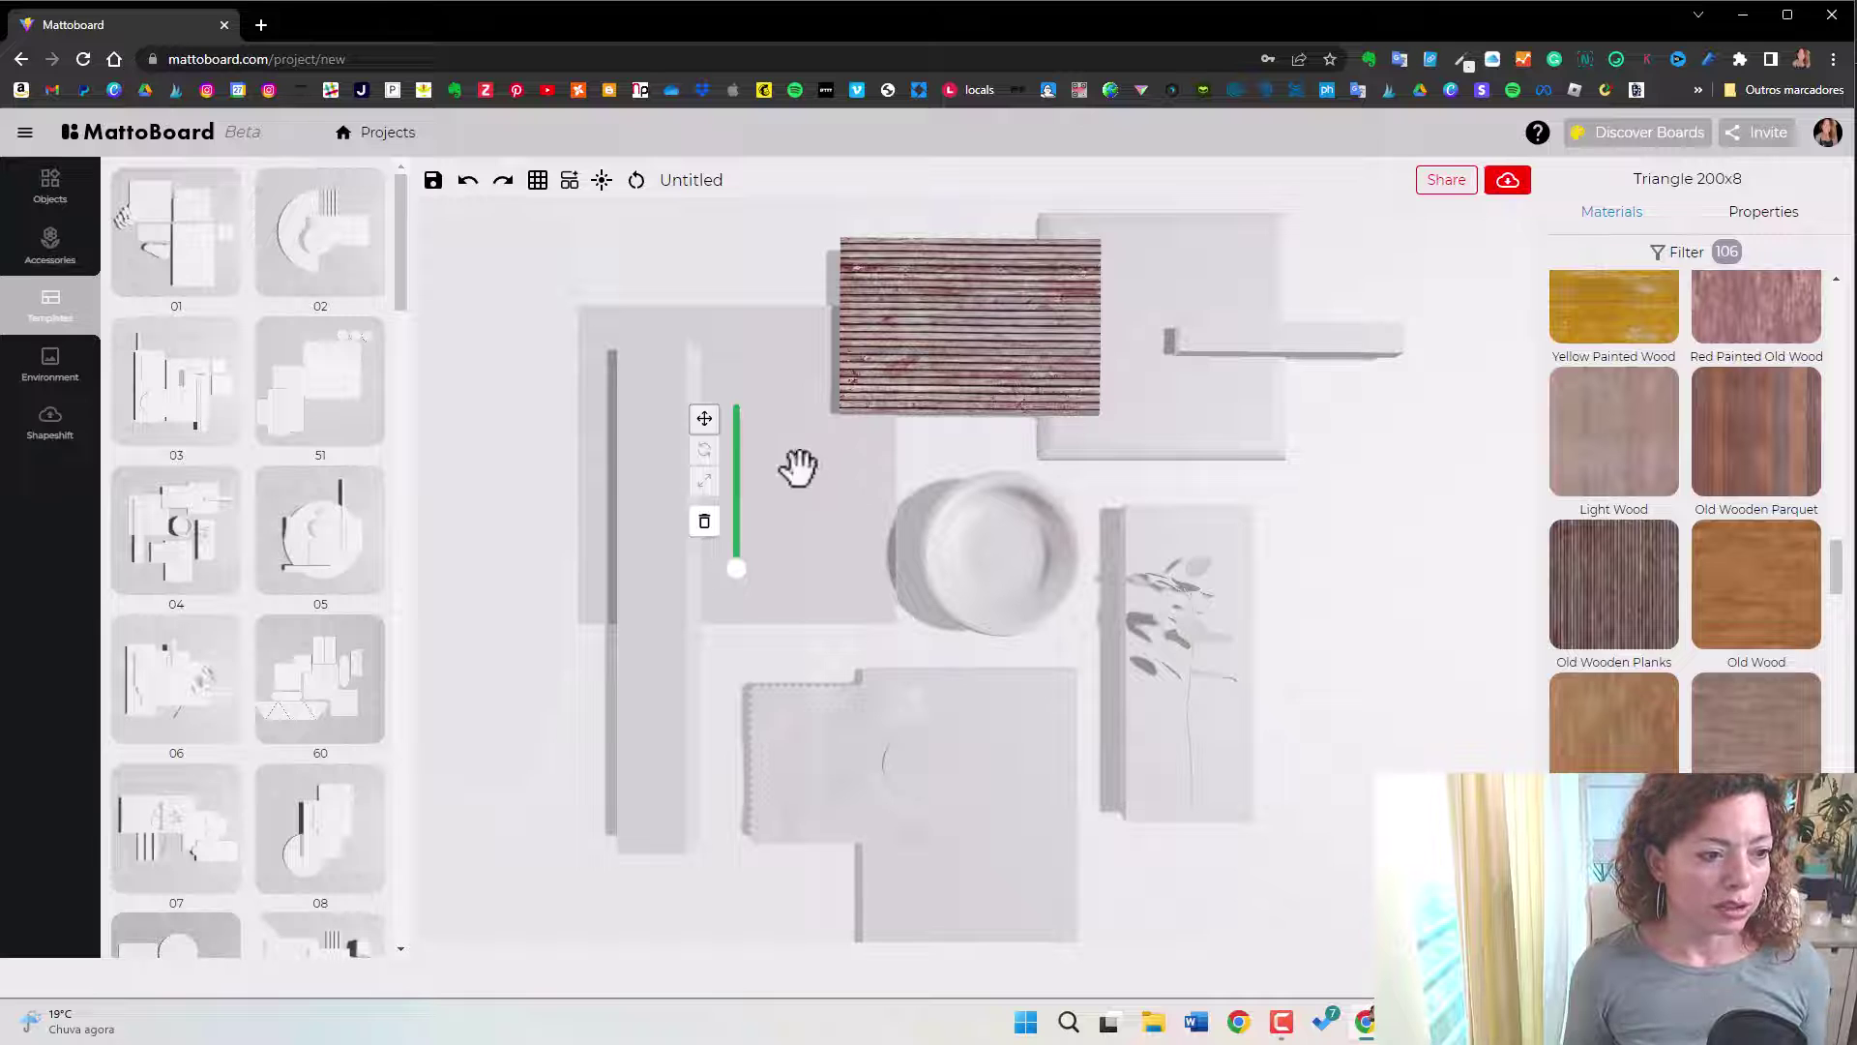
pyautogui.click(691, 334)
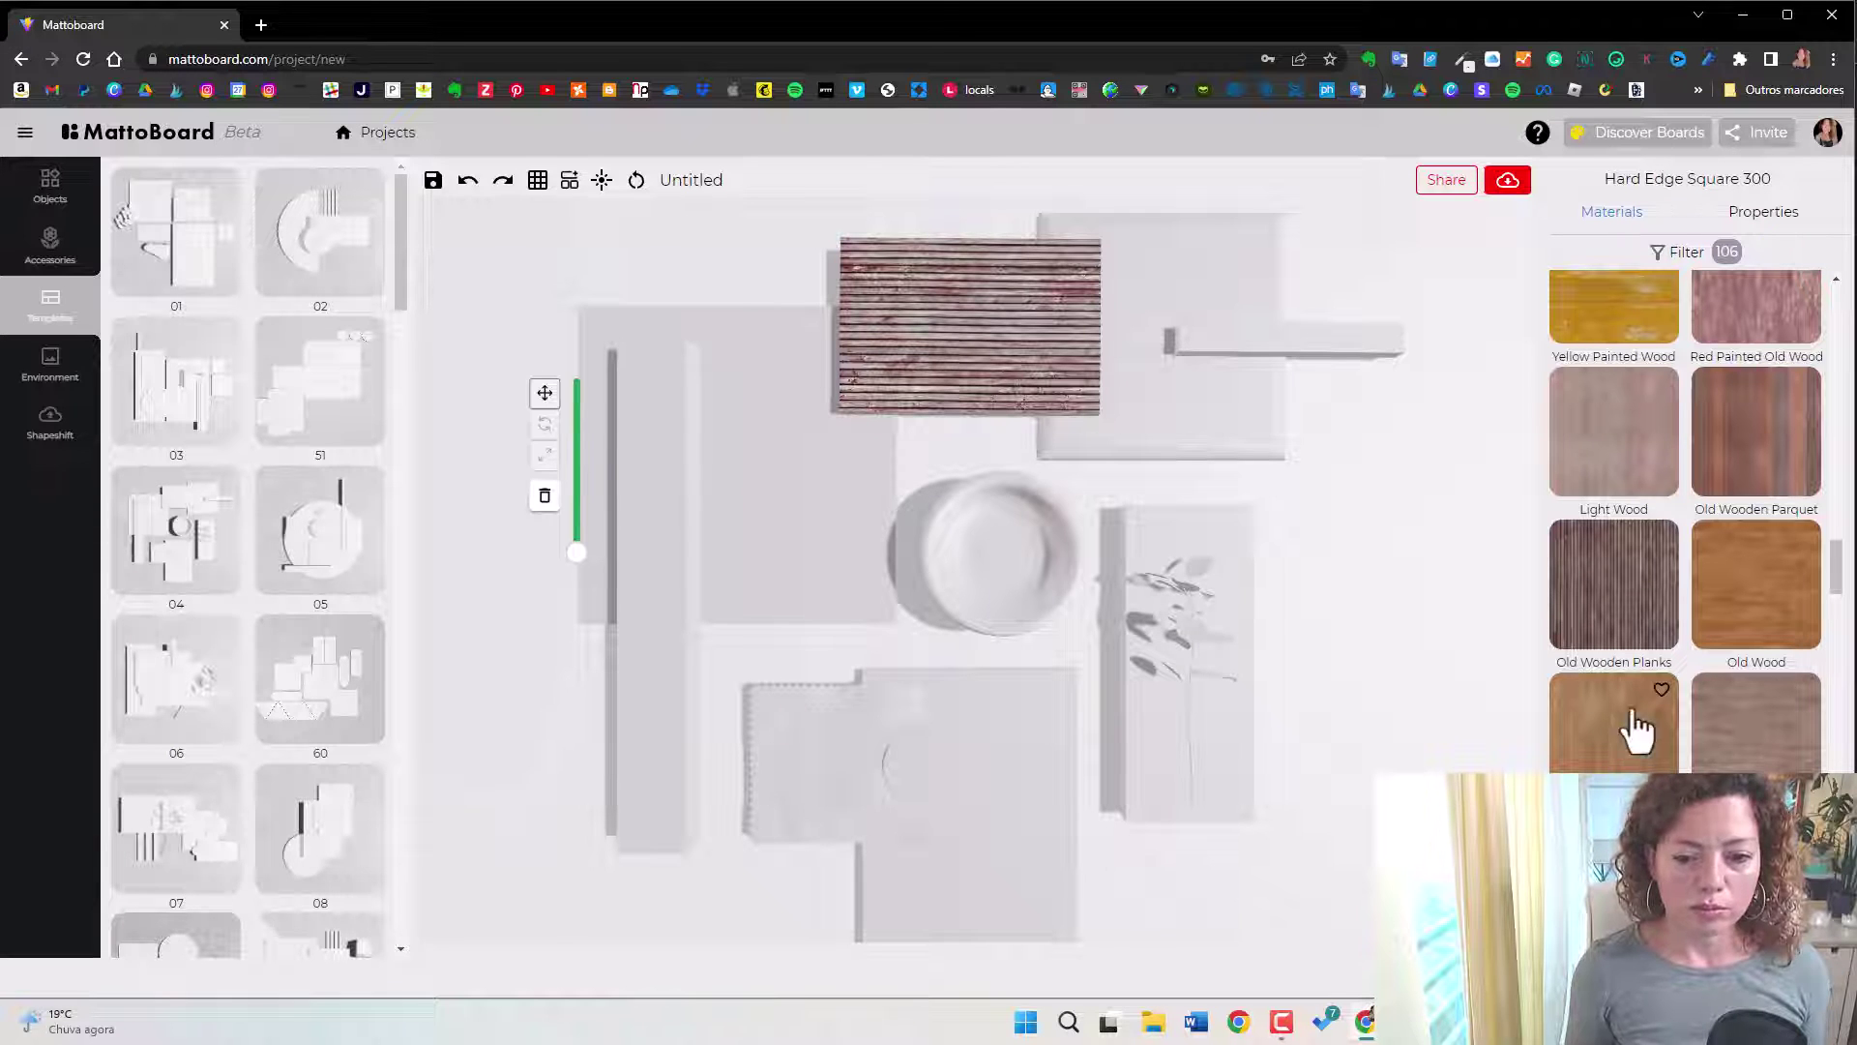
pyautogui.click(1634, 592)
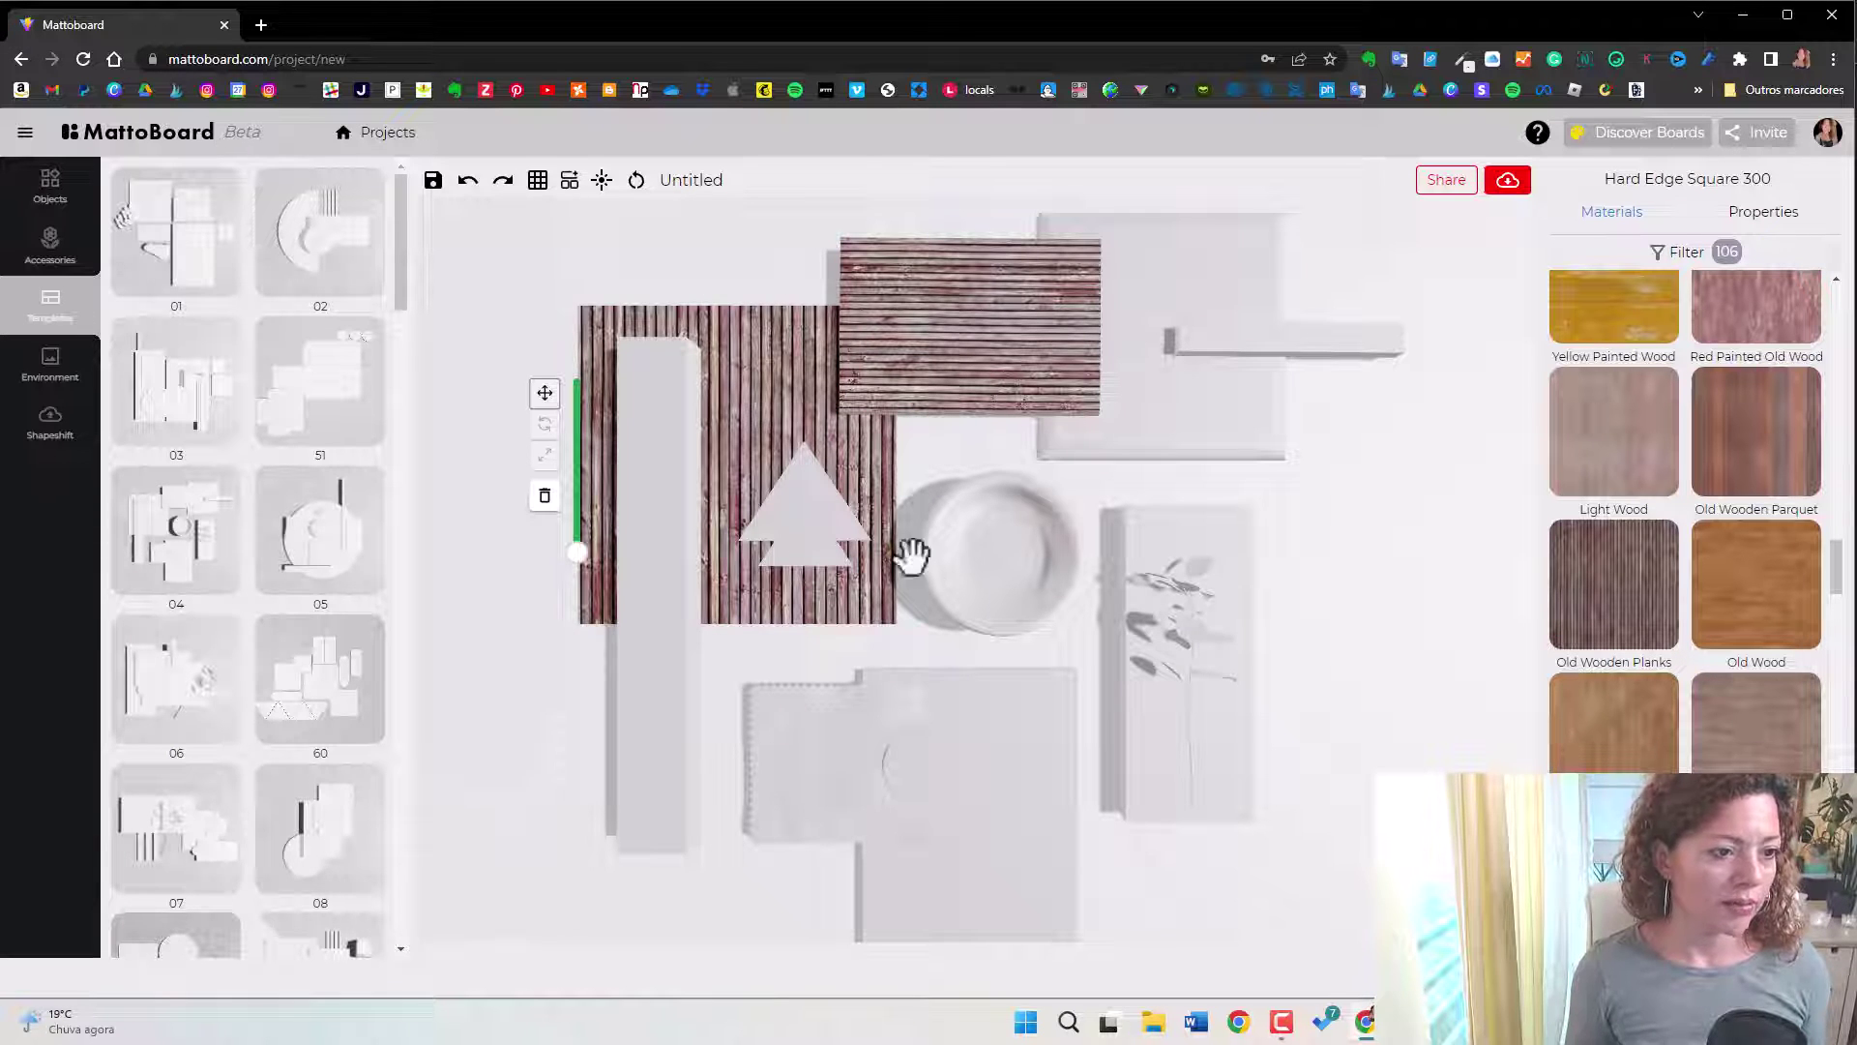
# Try Light Wood on the Hard Edge Rectangle 300x200 and switch its material to Orange Wooden Planks.
pyautogui.scroll(4, 1558, 514)
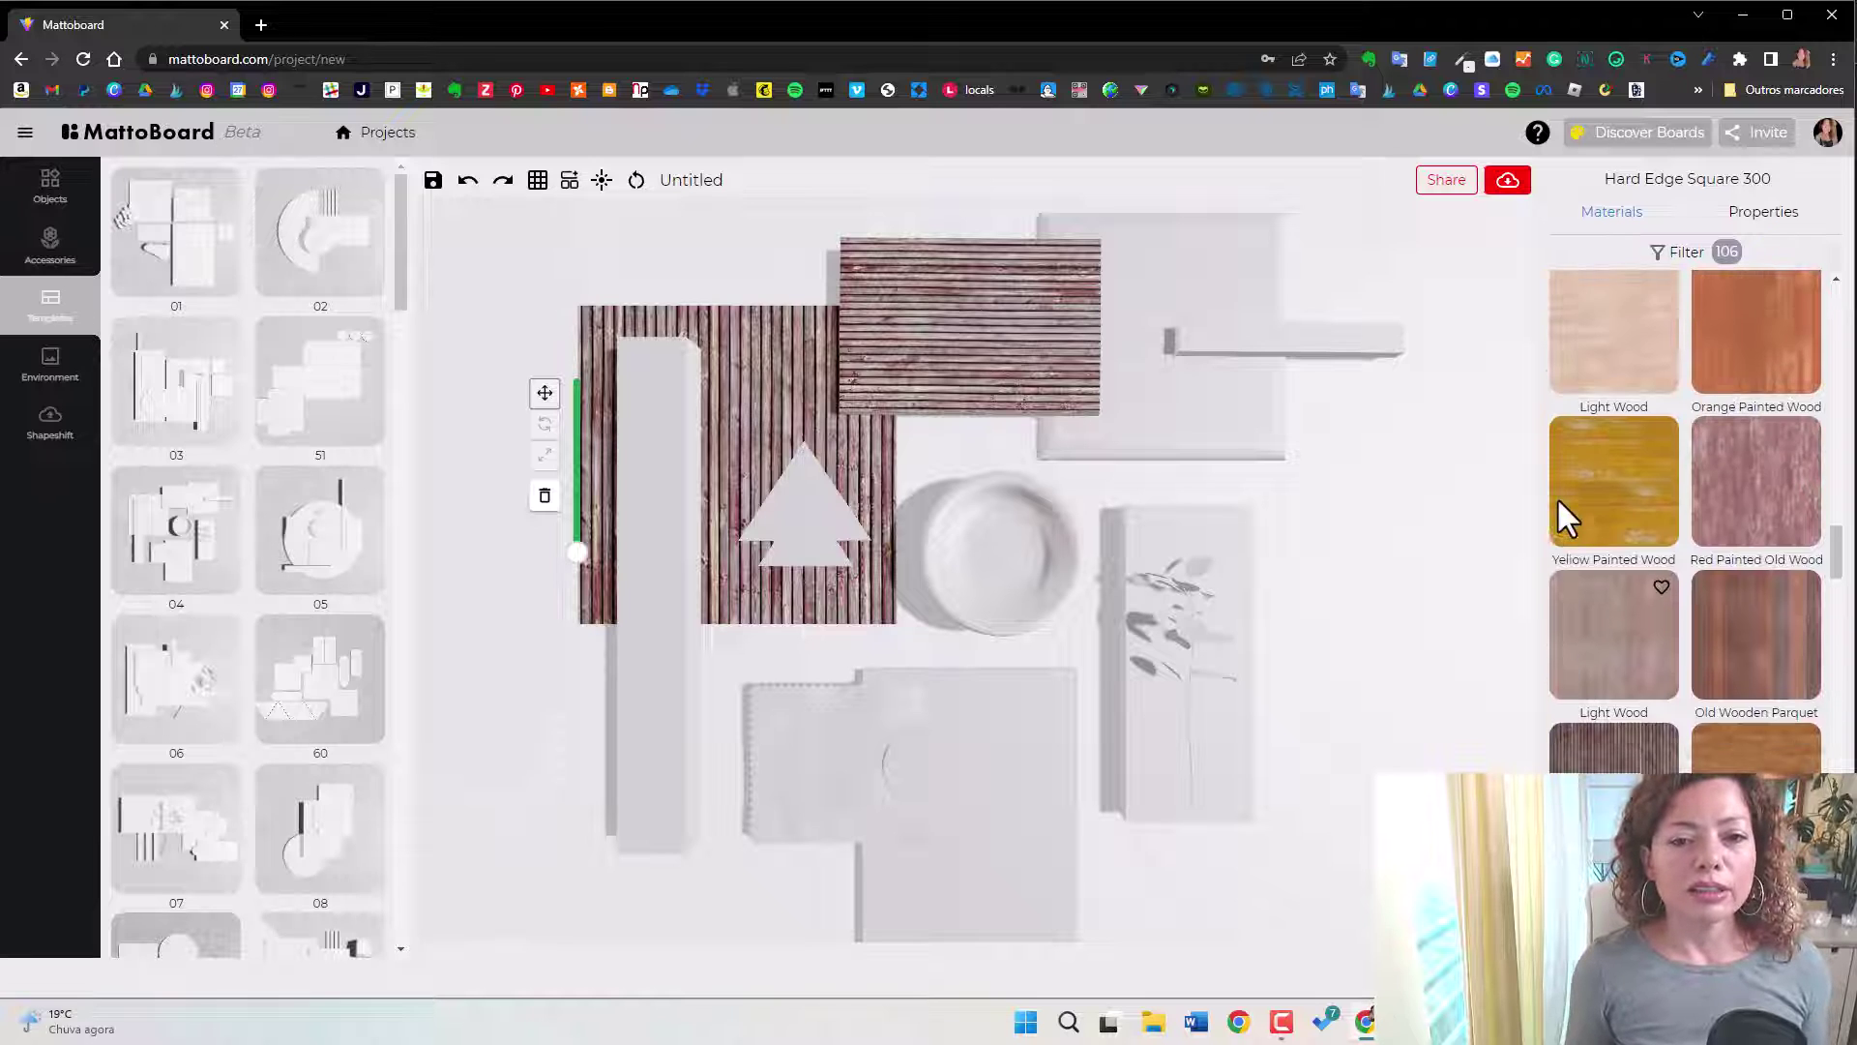
pyautogui.click(891, 287)
pyautogui.click(1648, 636)
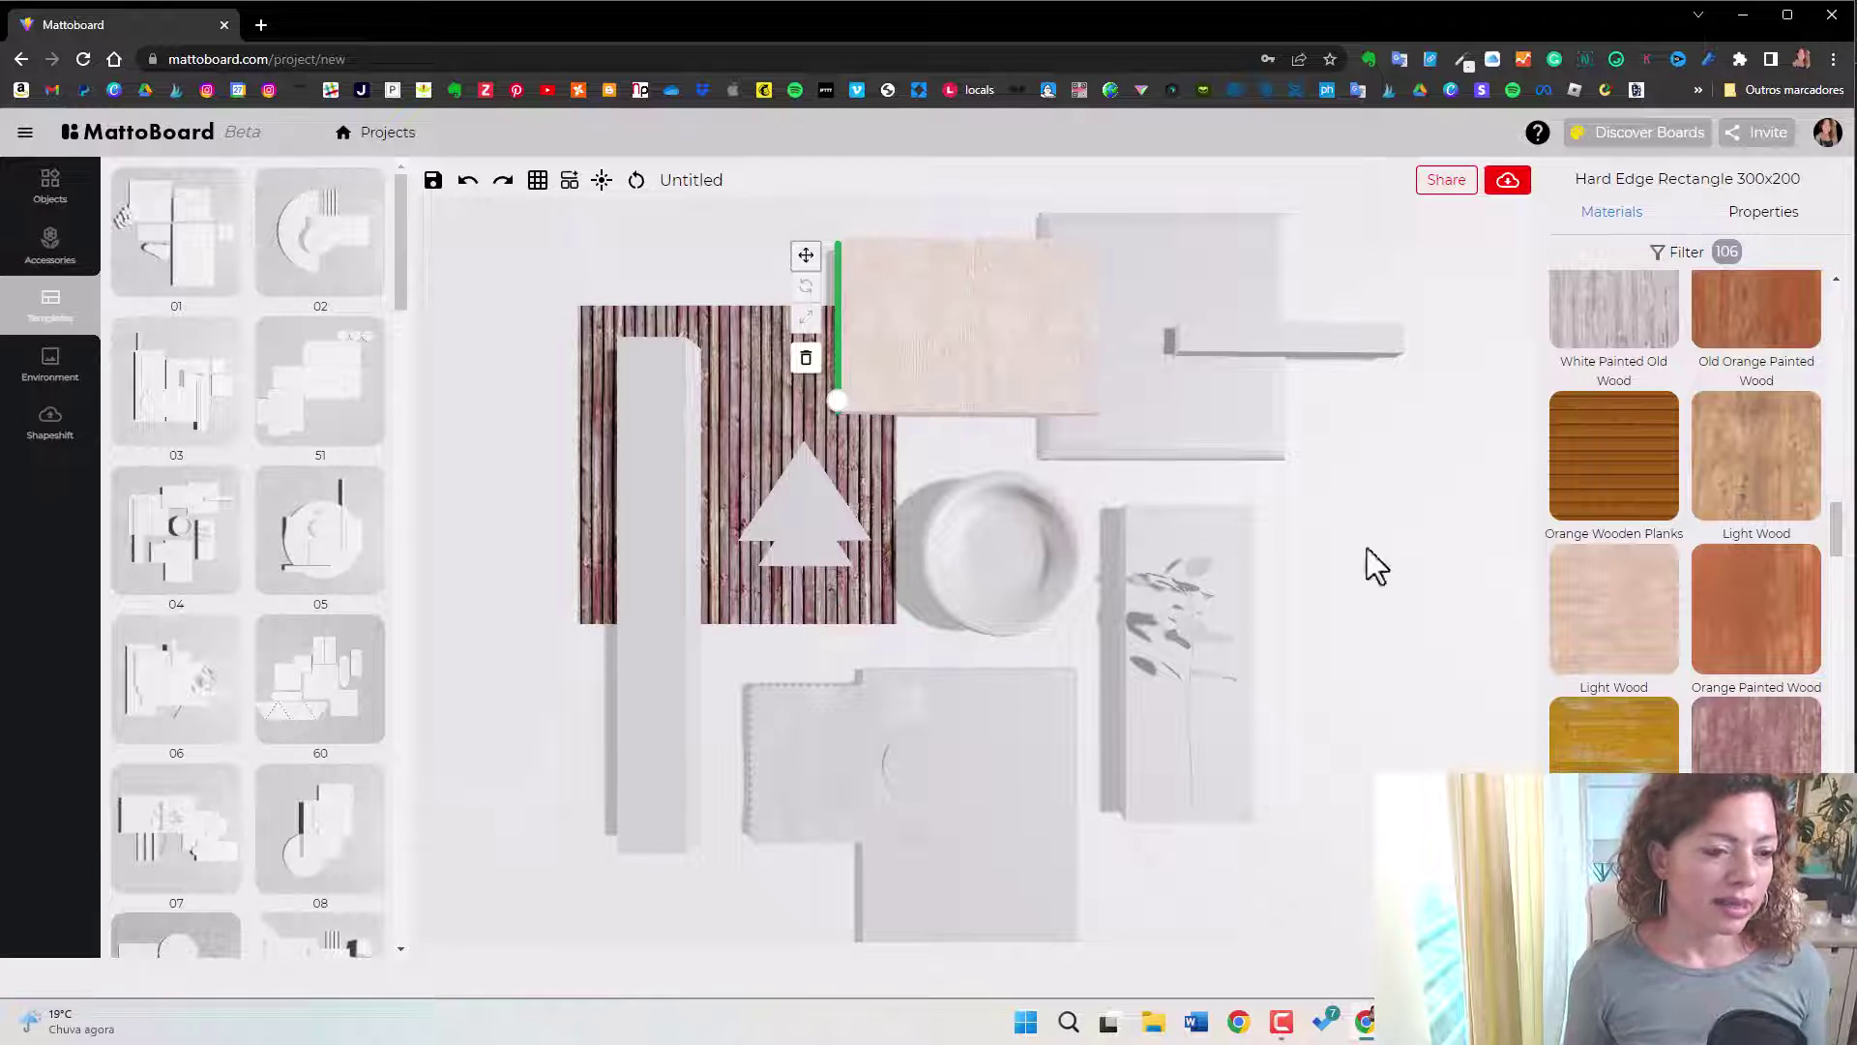
pyautogui.scroll(2, 1635, 575)
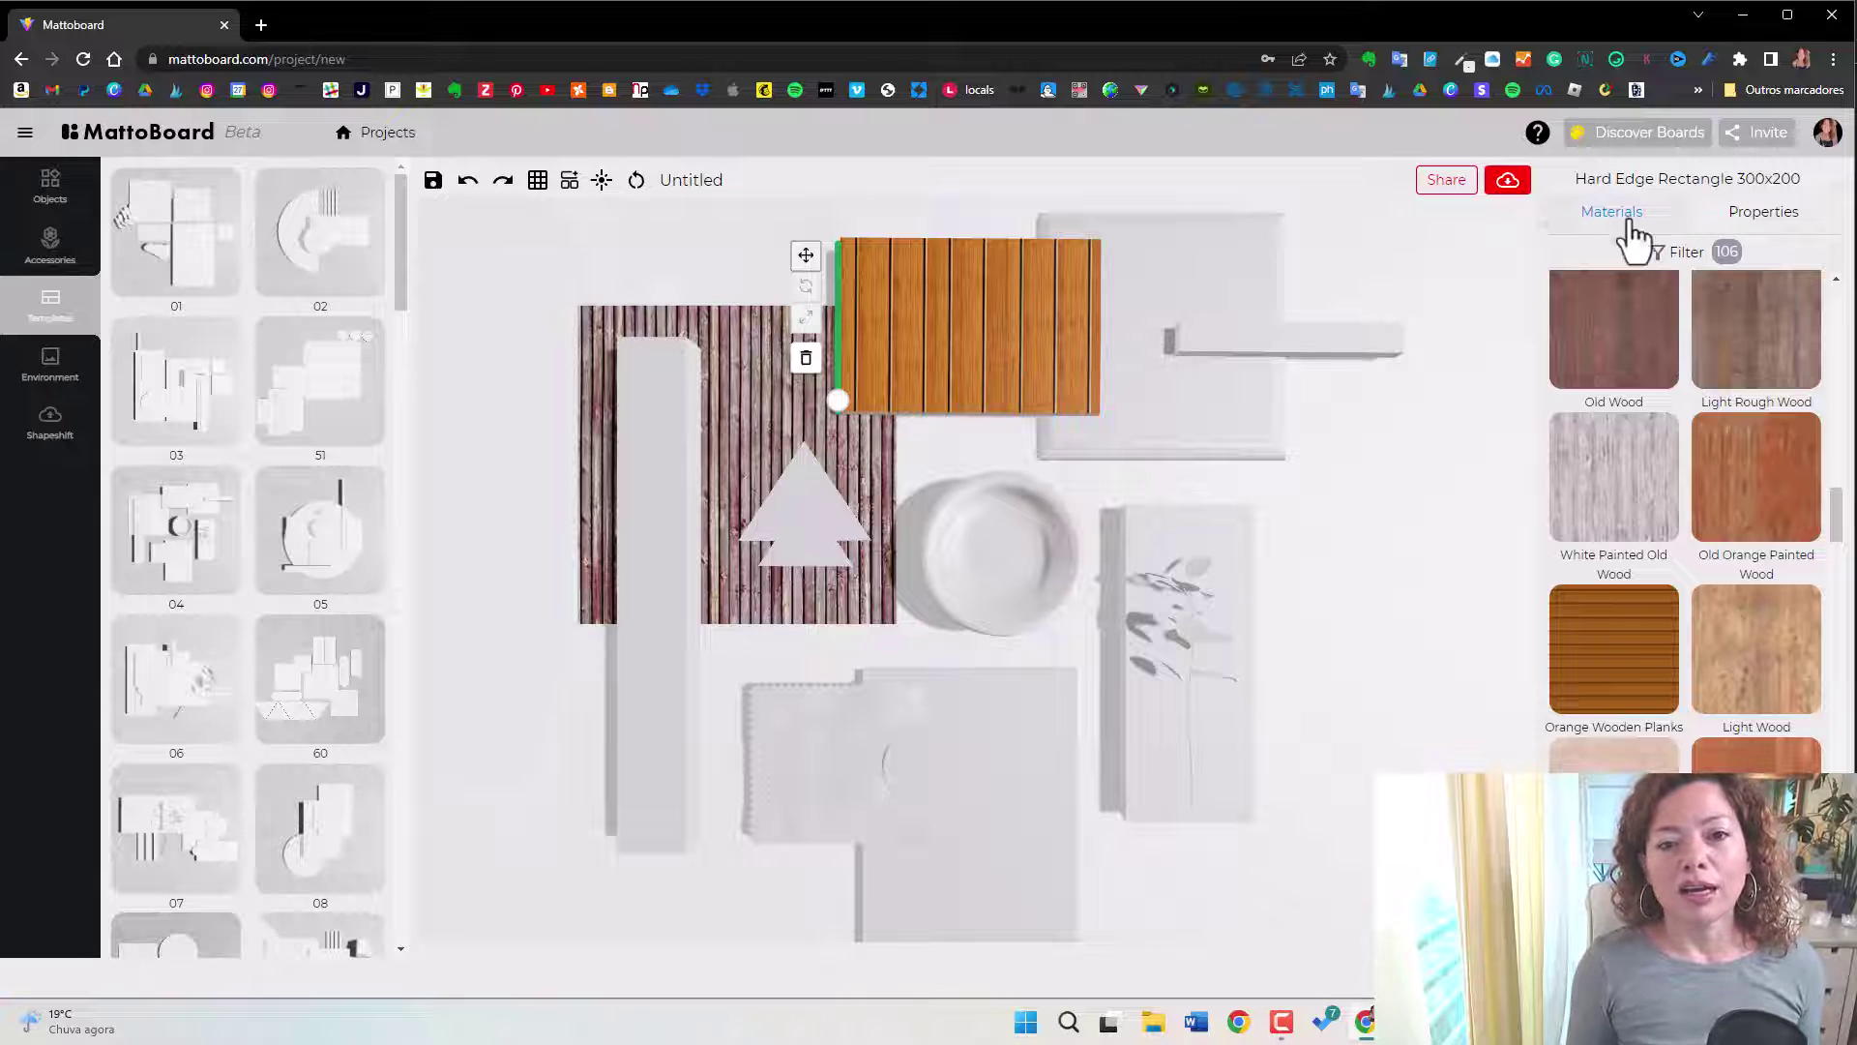
# Replace the material search term for the Hard Edge Rectangle 300x200 with "metals".
pyautogui.click(1671, 252)
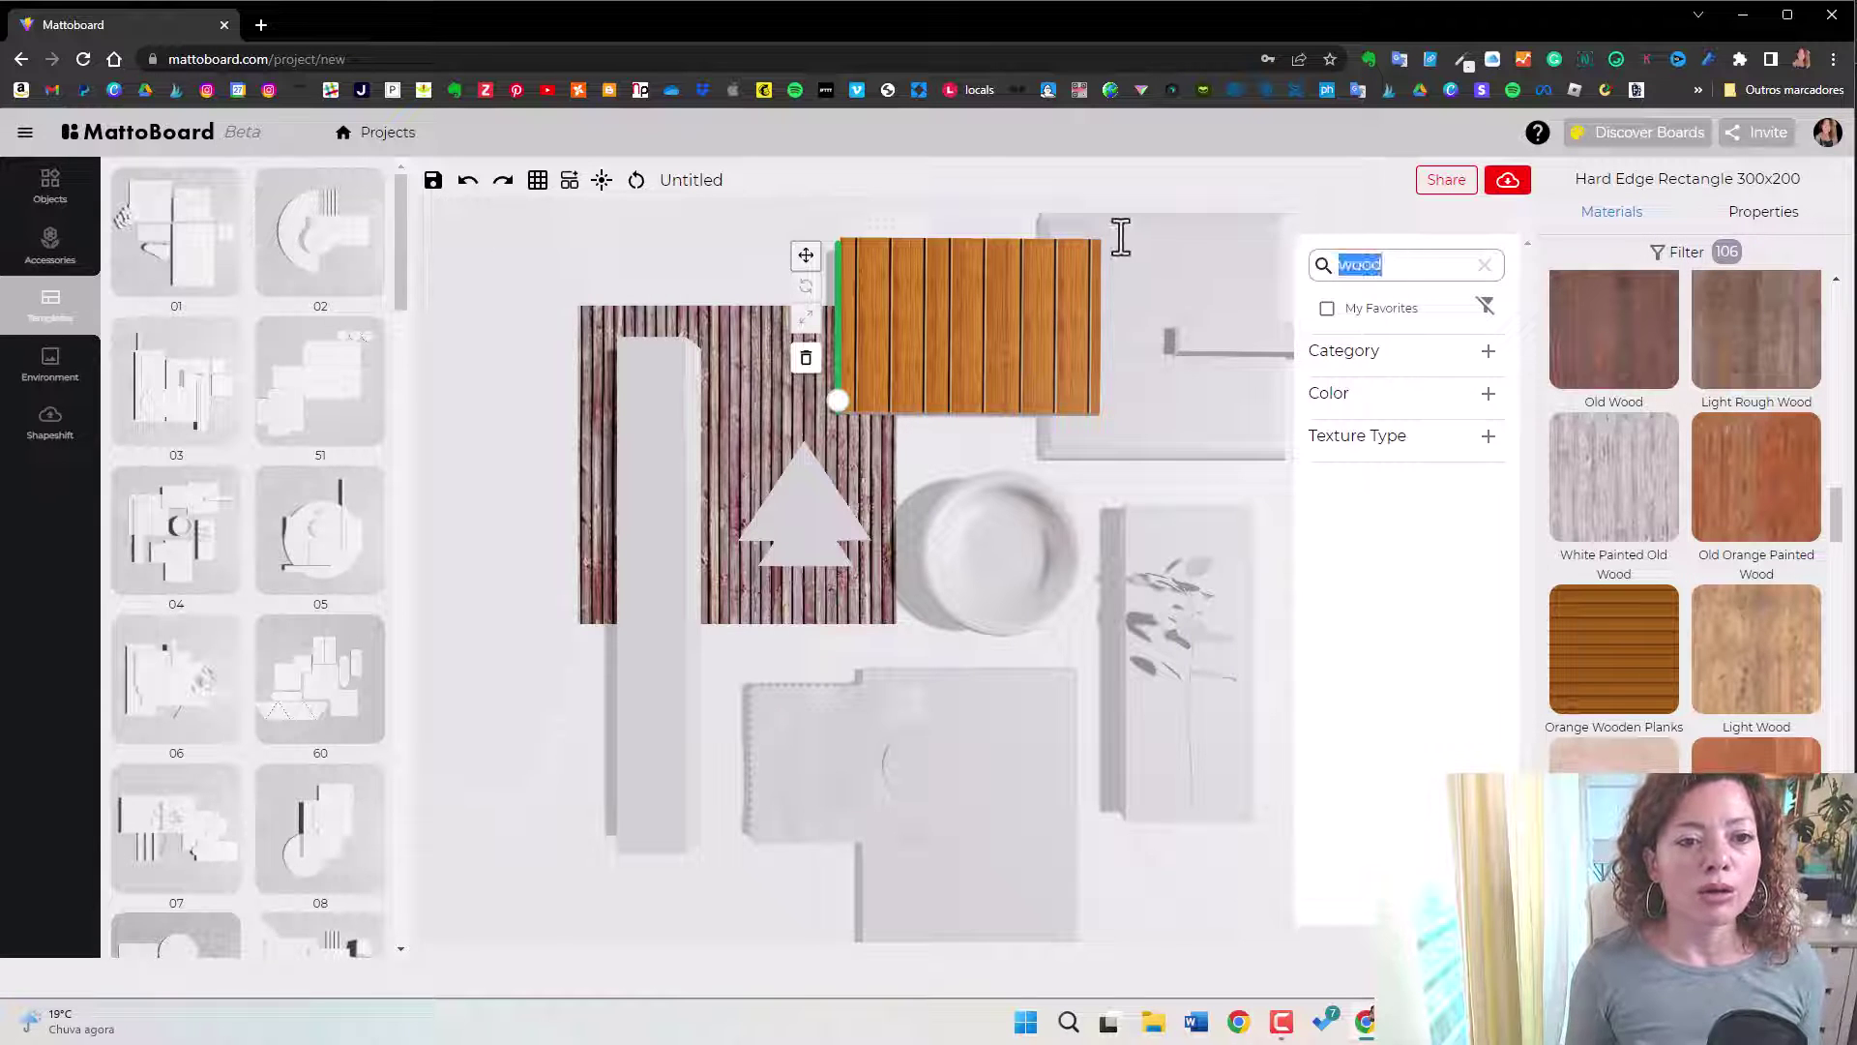
pyautogui.click(1678, 254)
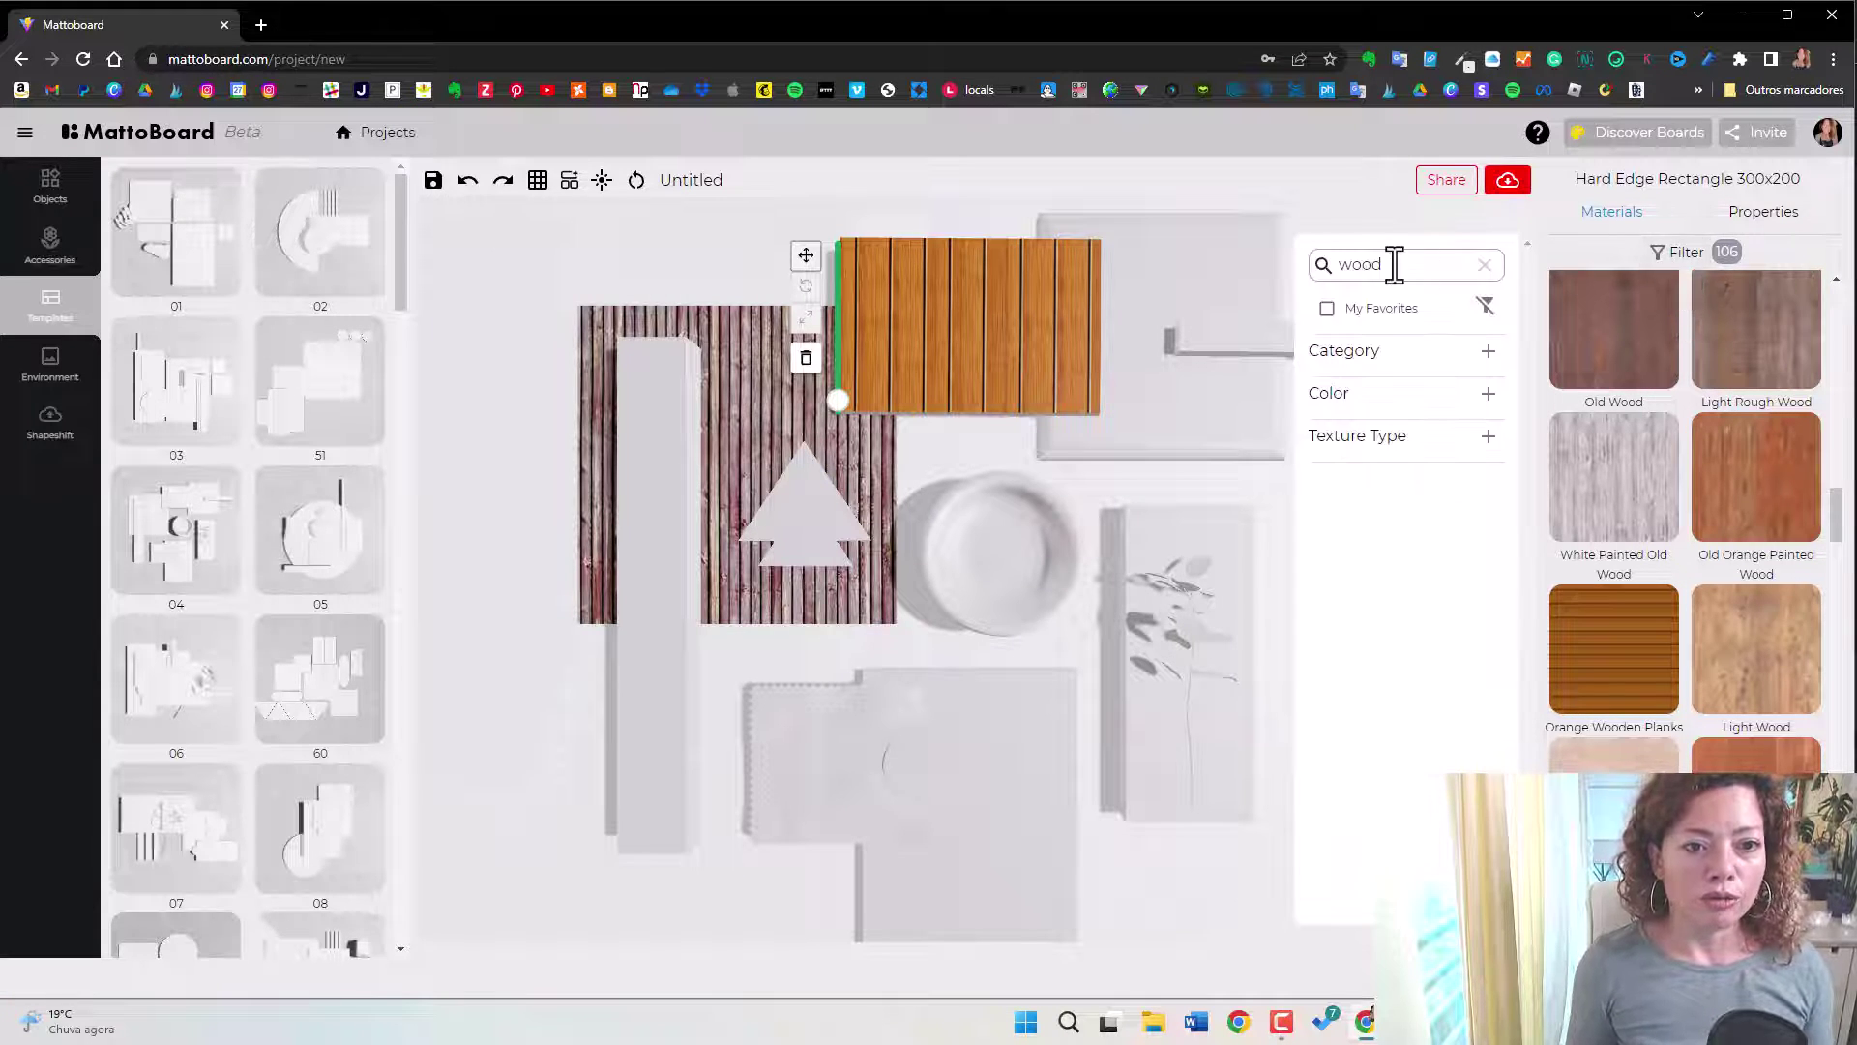
pyautogui.press('BackSpace')
pyautogui.press('BackSpace')
pyautogui.press('BackSpace')
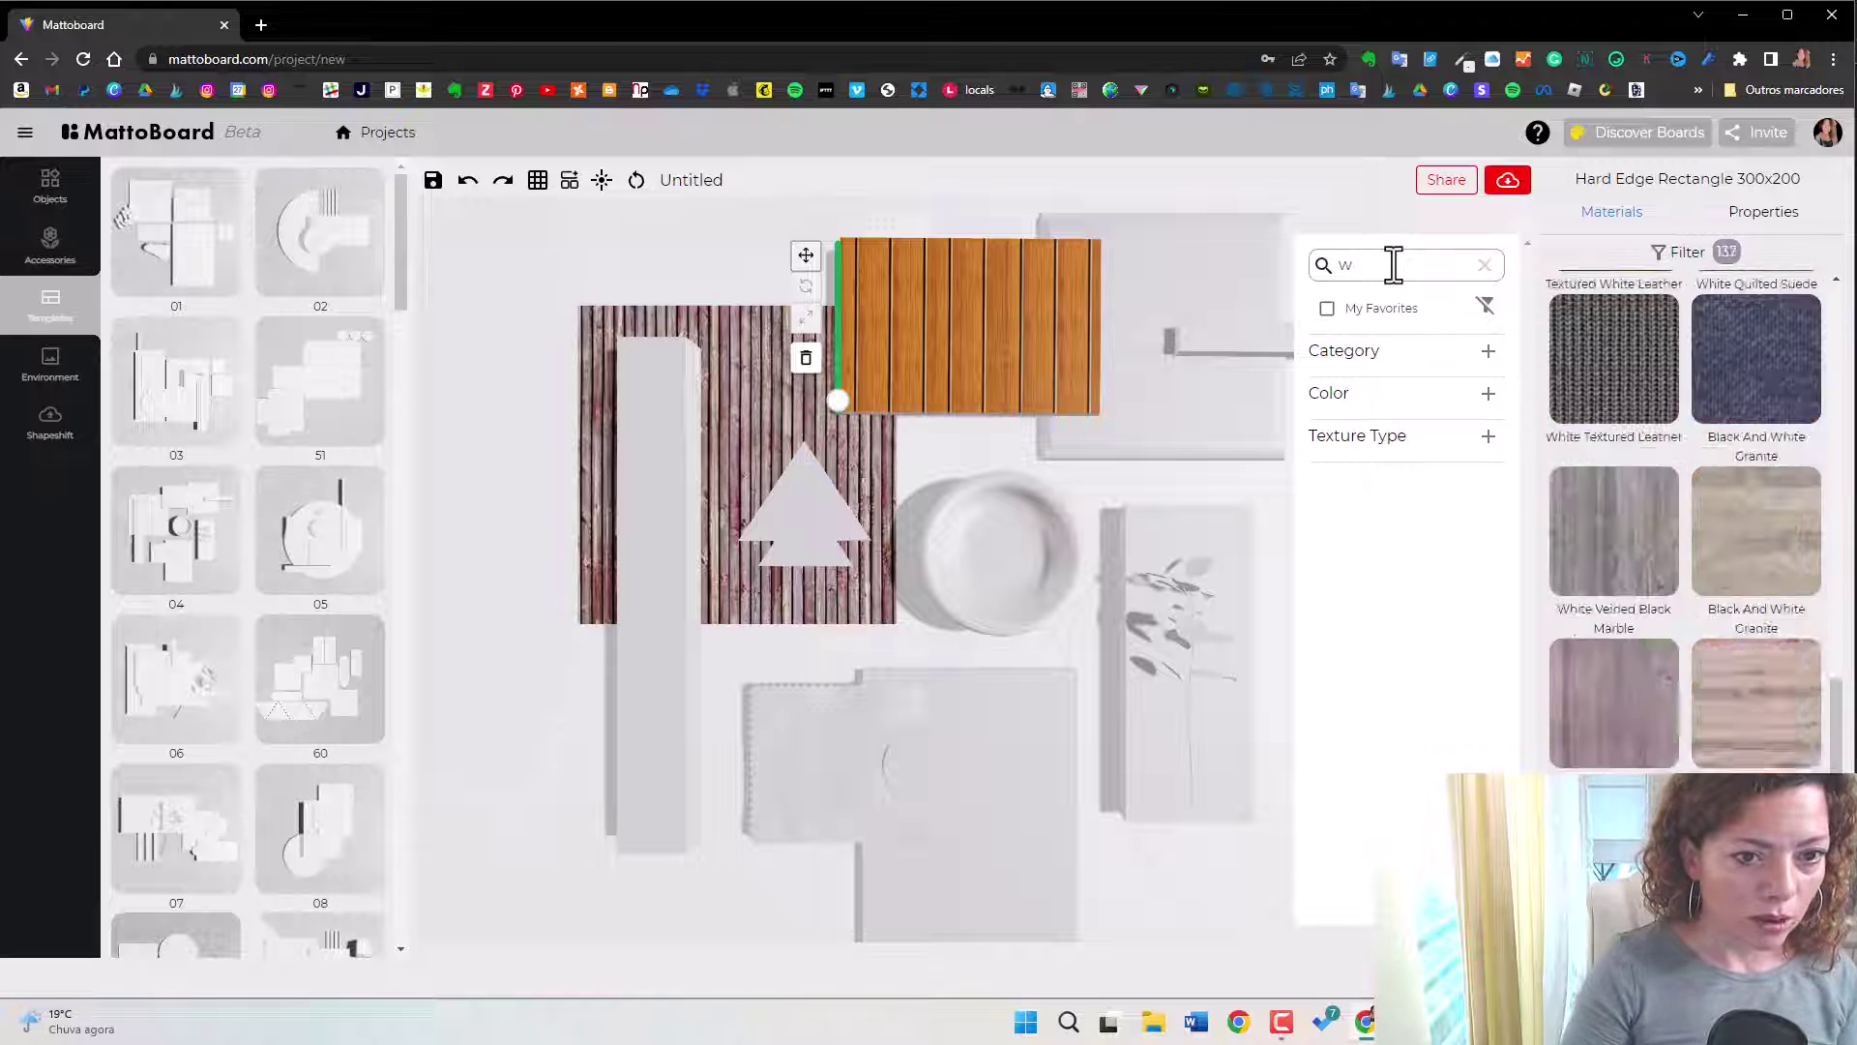
pyautogui.press('BackSpace')
pyautogui.write('metal')
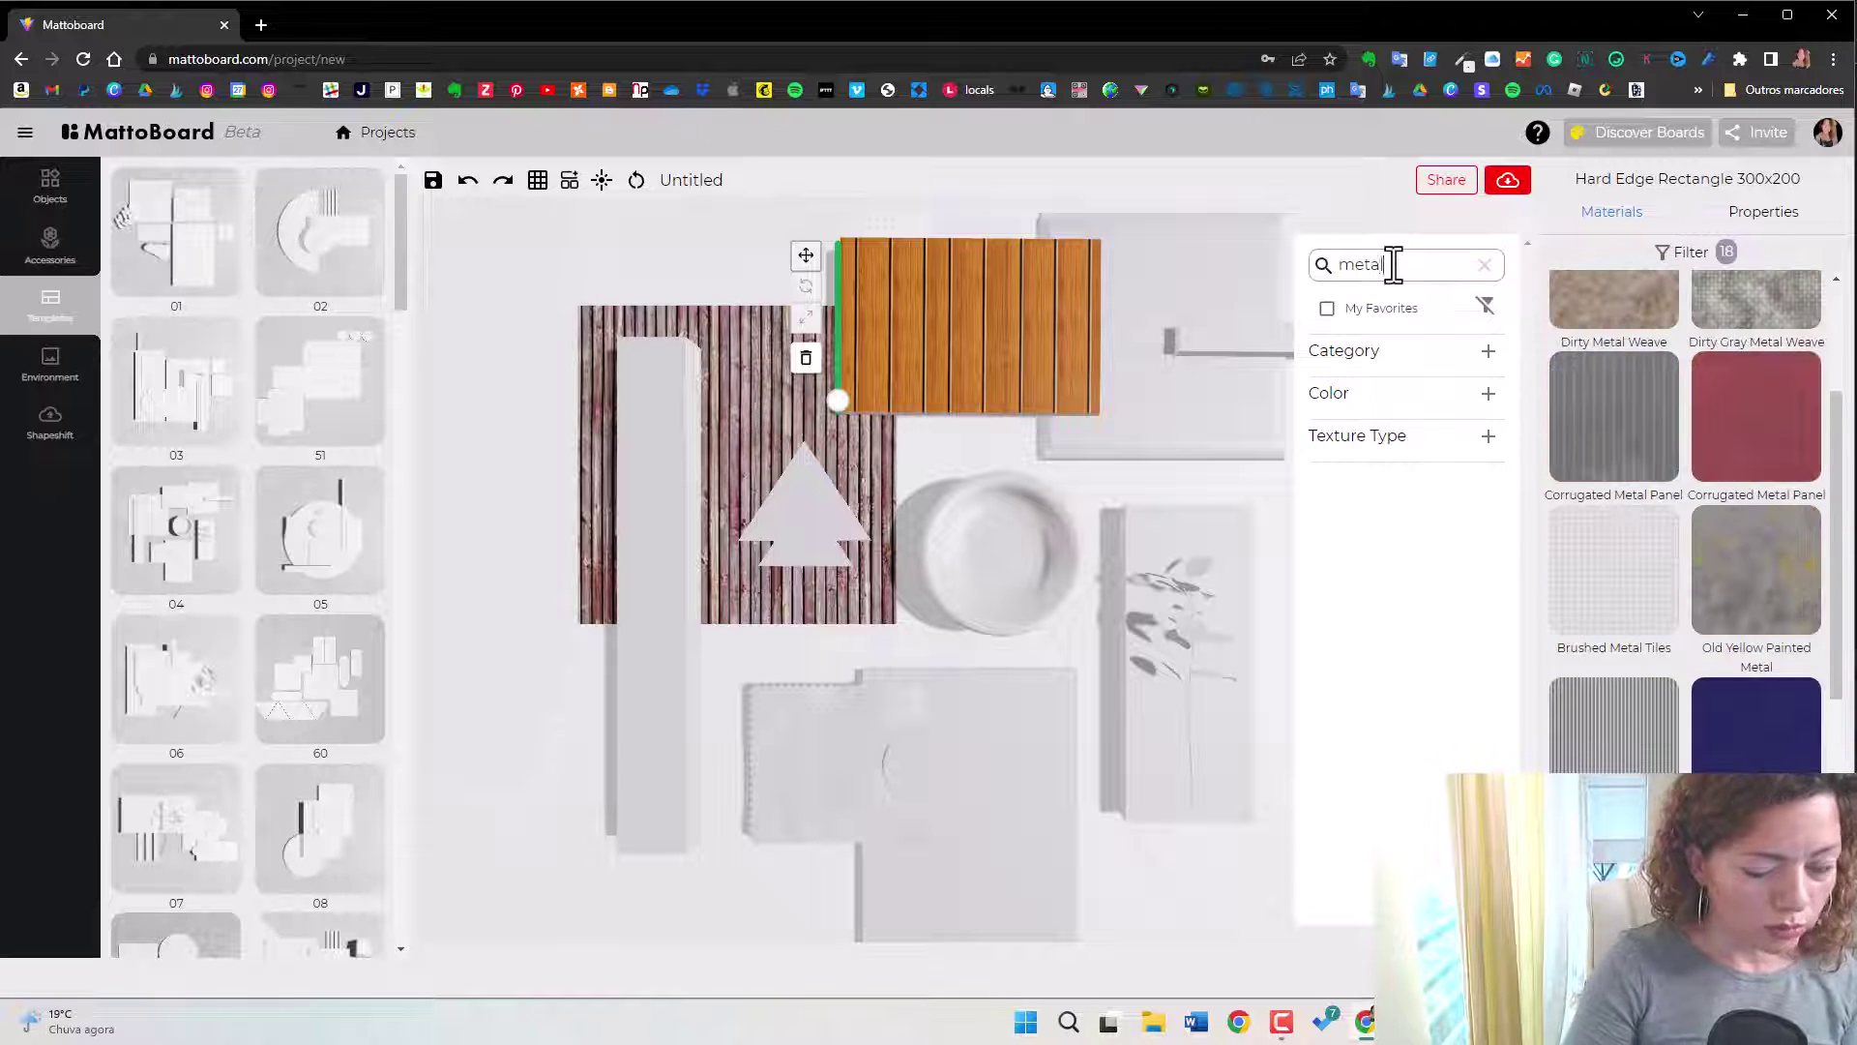
pyautogui.write('s')
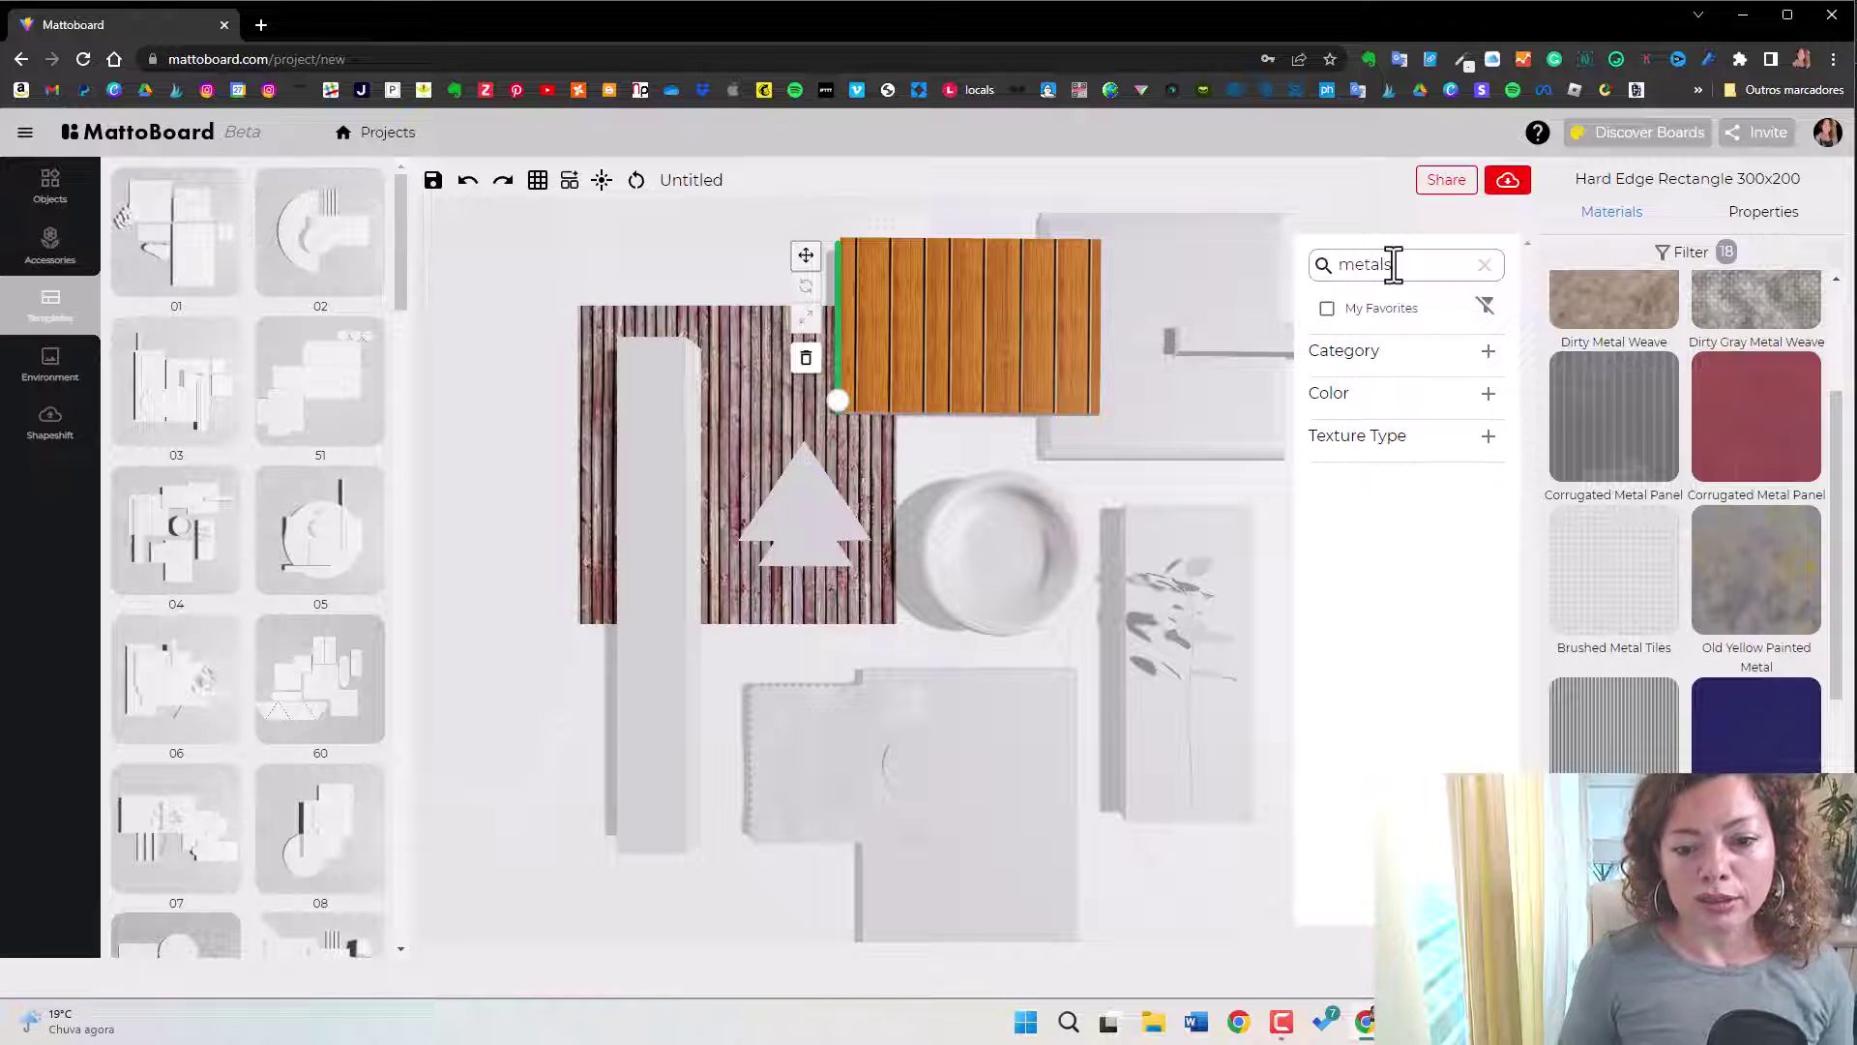
# Look through the metal materials and try Battered Metal 2 on the Hard Edge Rectangle 300x200.
pyautogui.scroll(3, 1644, 622)
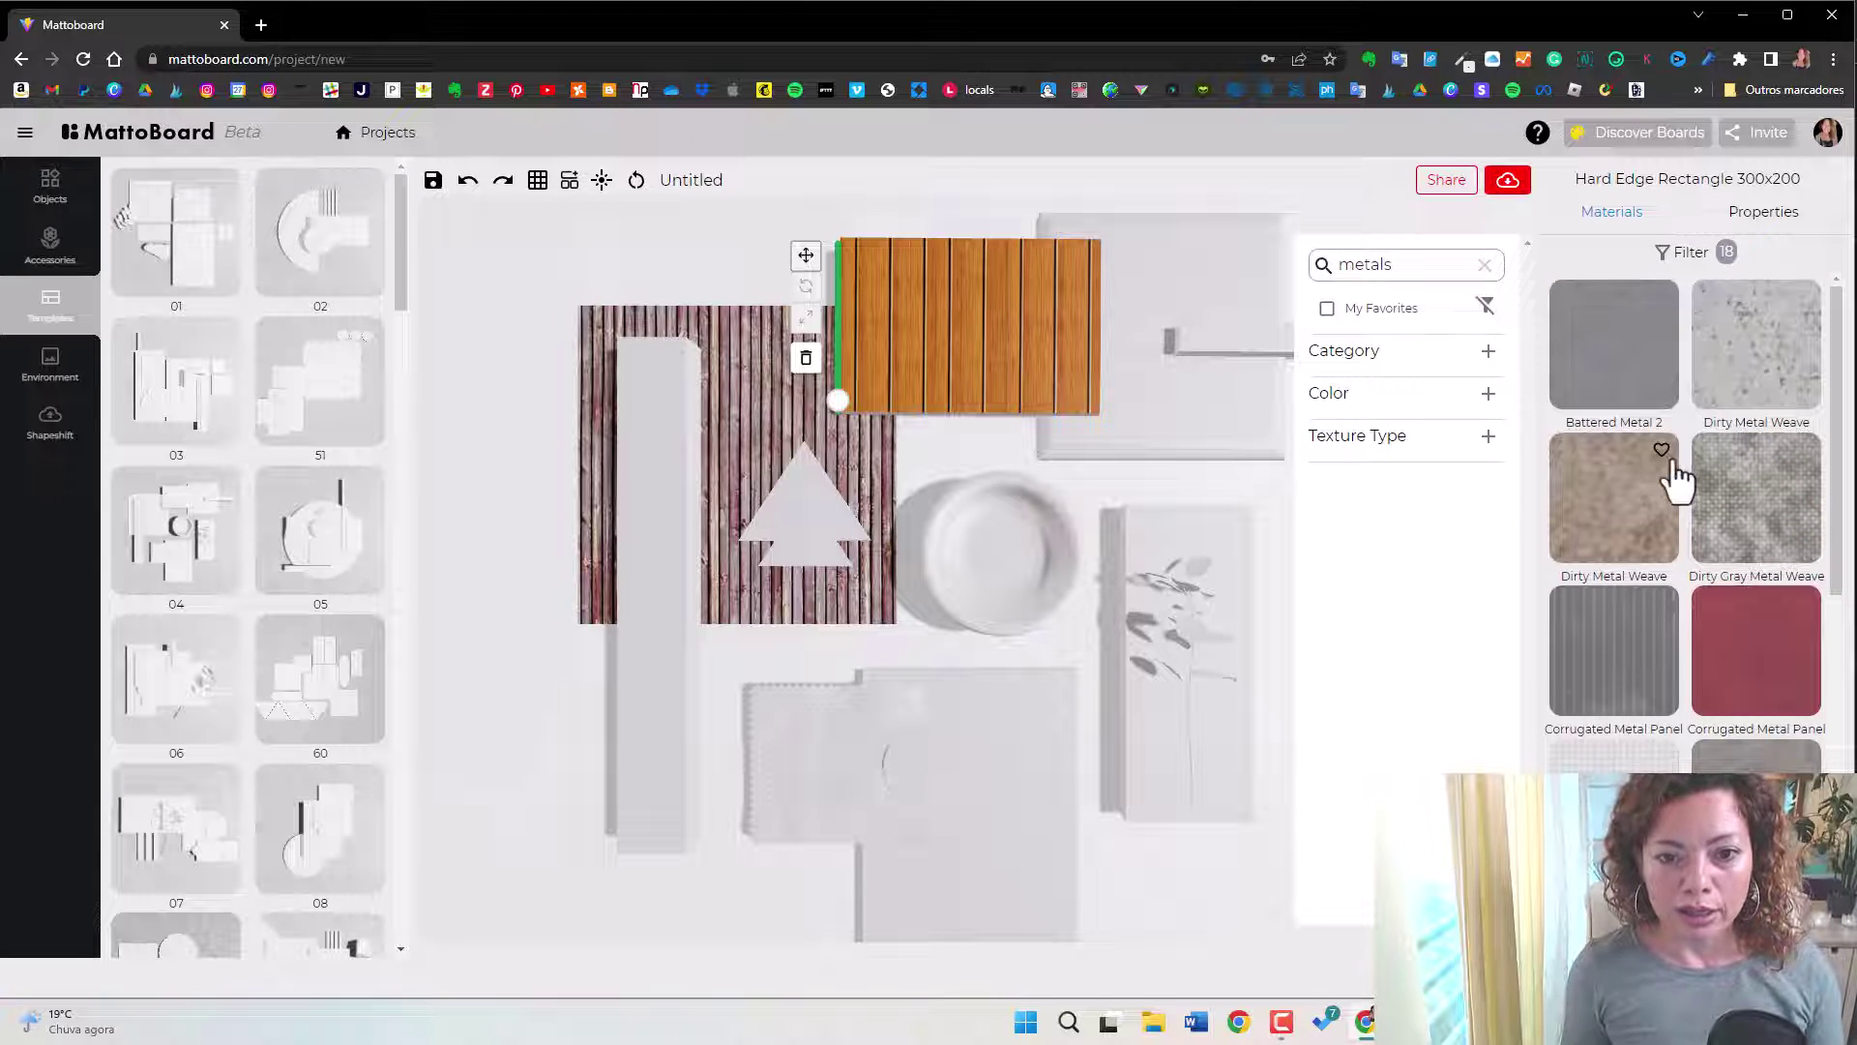
pyautogui.scroll(-8, 1676, 479)
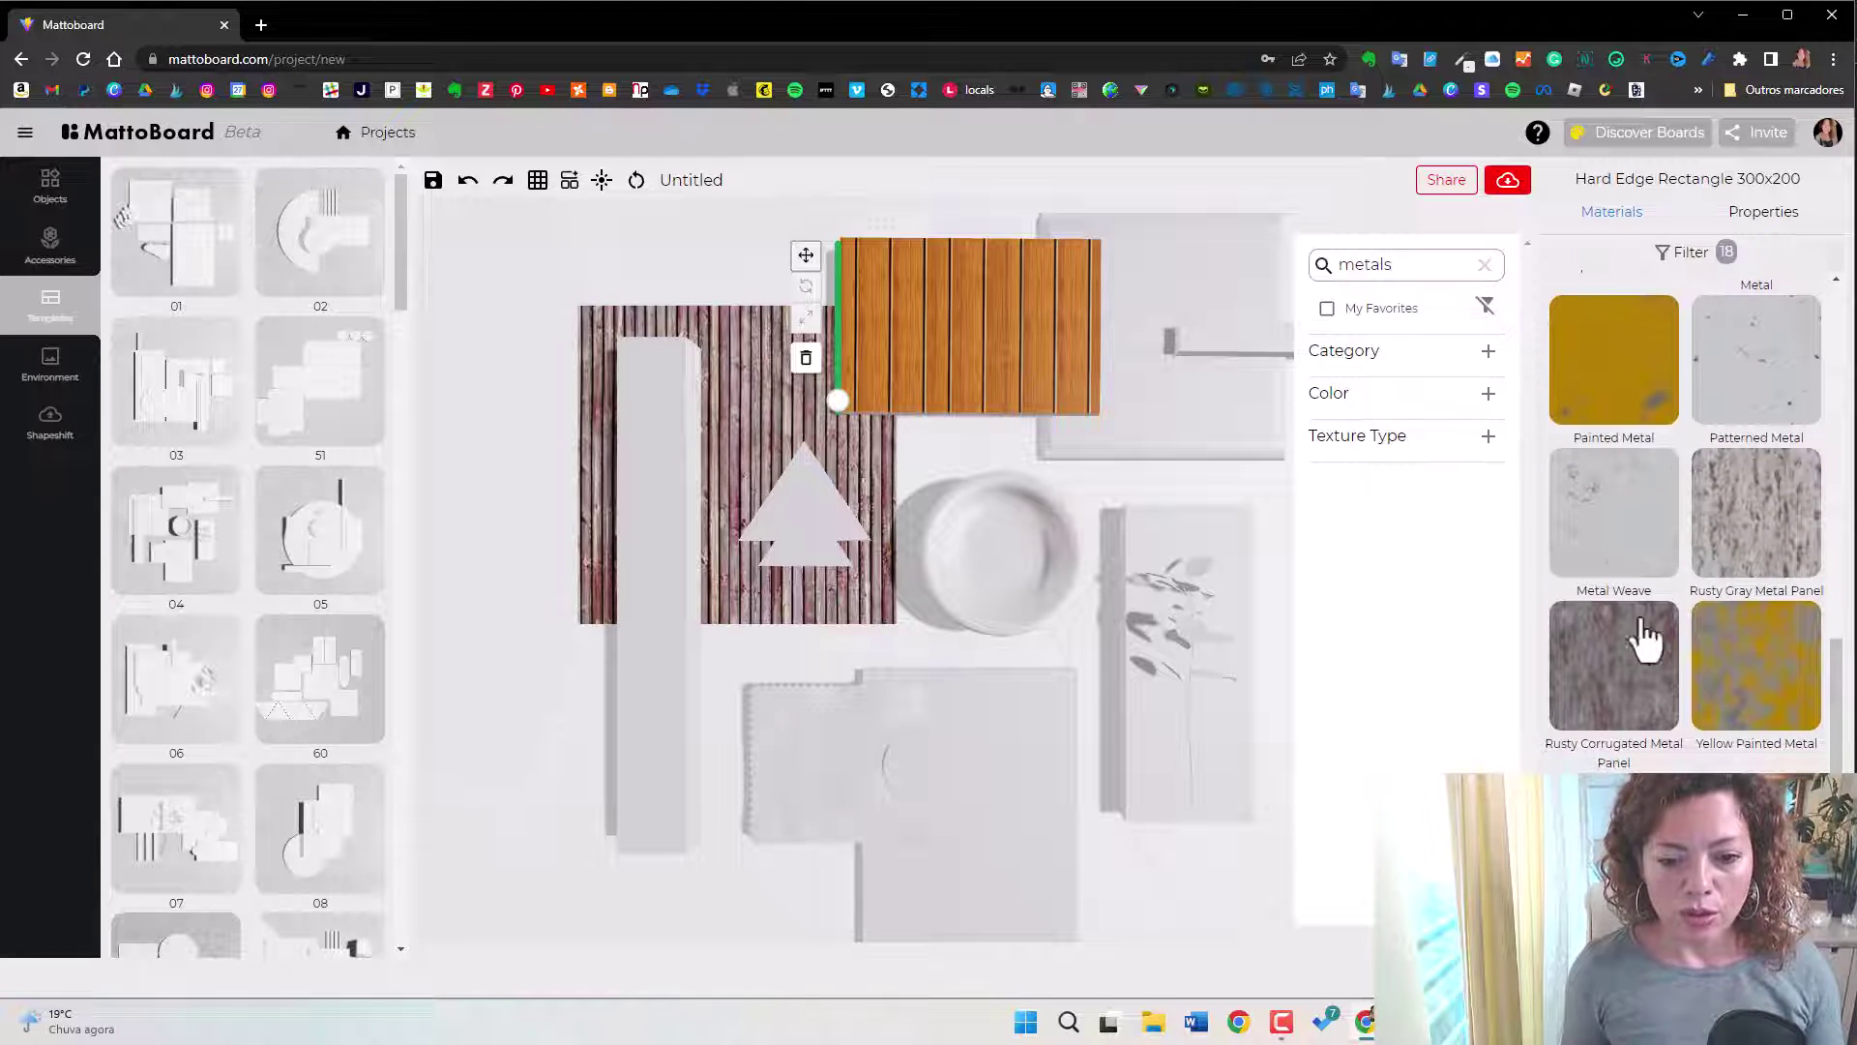
pyautogui.scroll(8, 1648, 633)
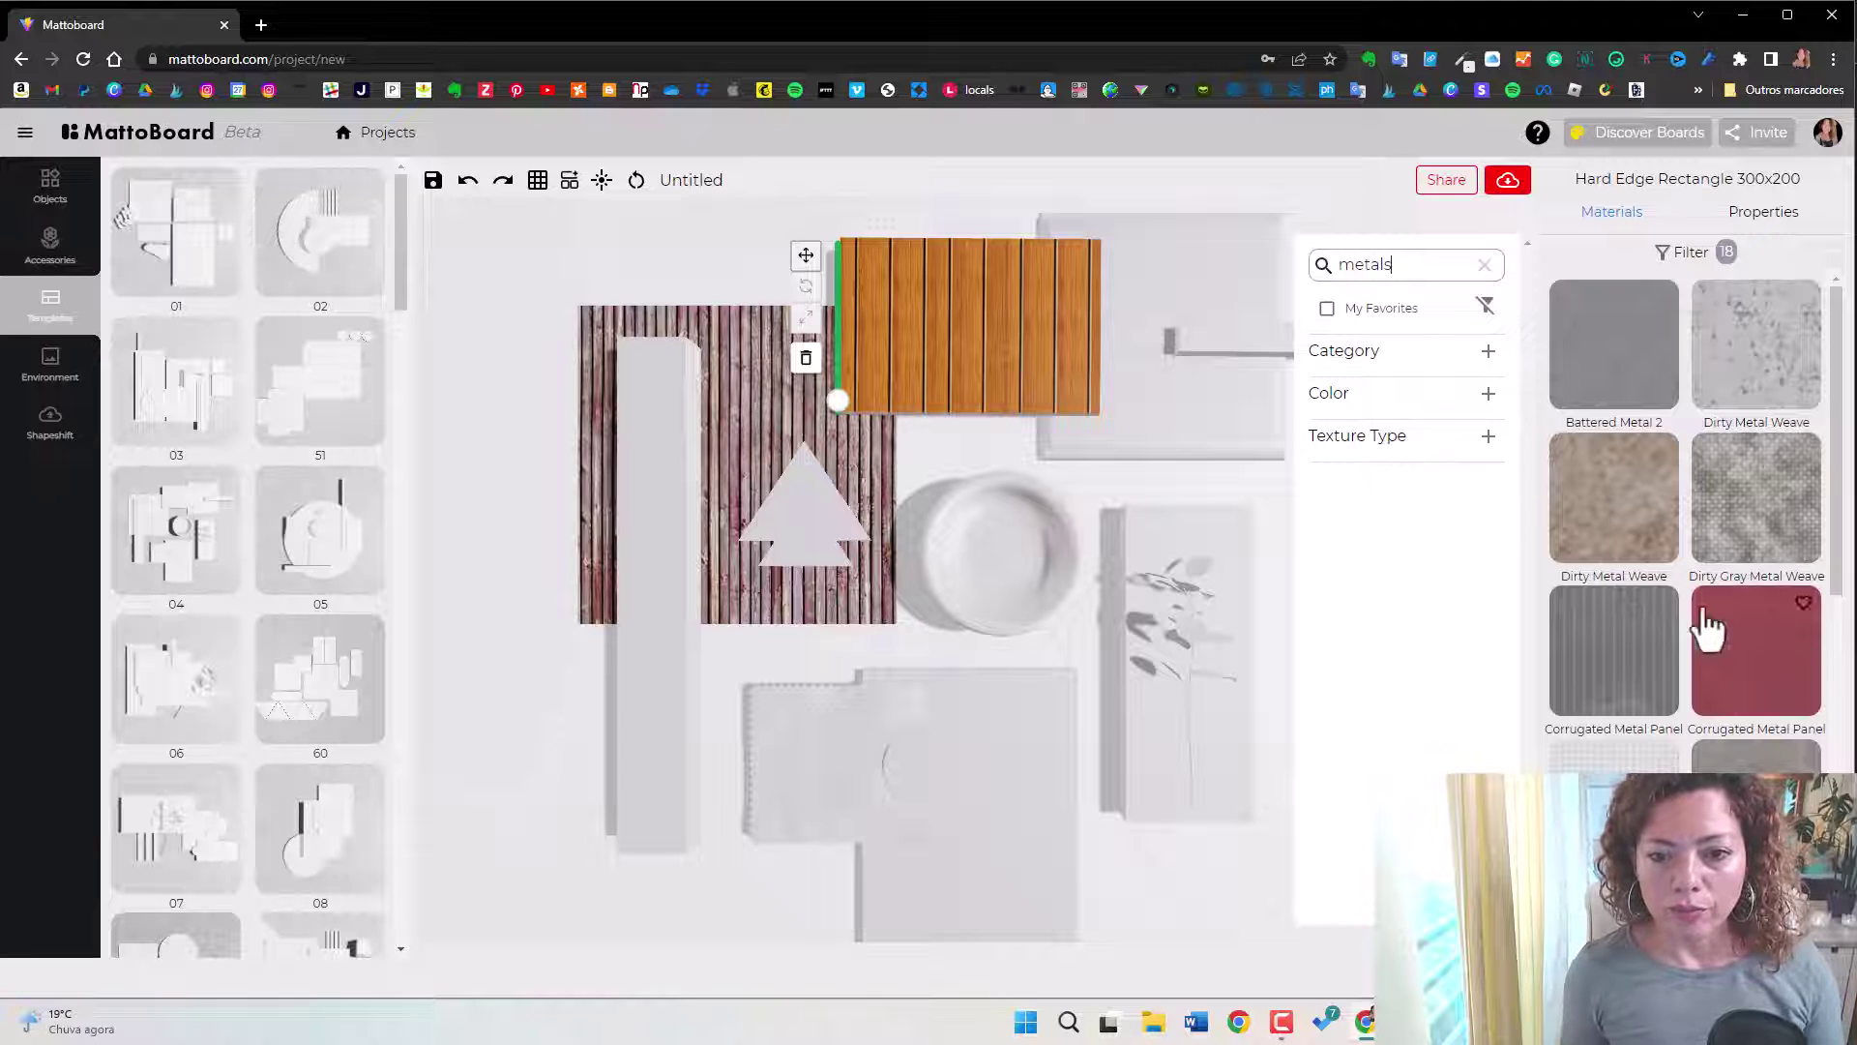
pyautogui.scroll(-2, 1693, 740)
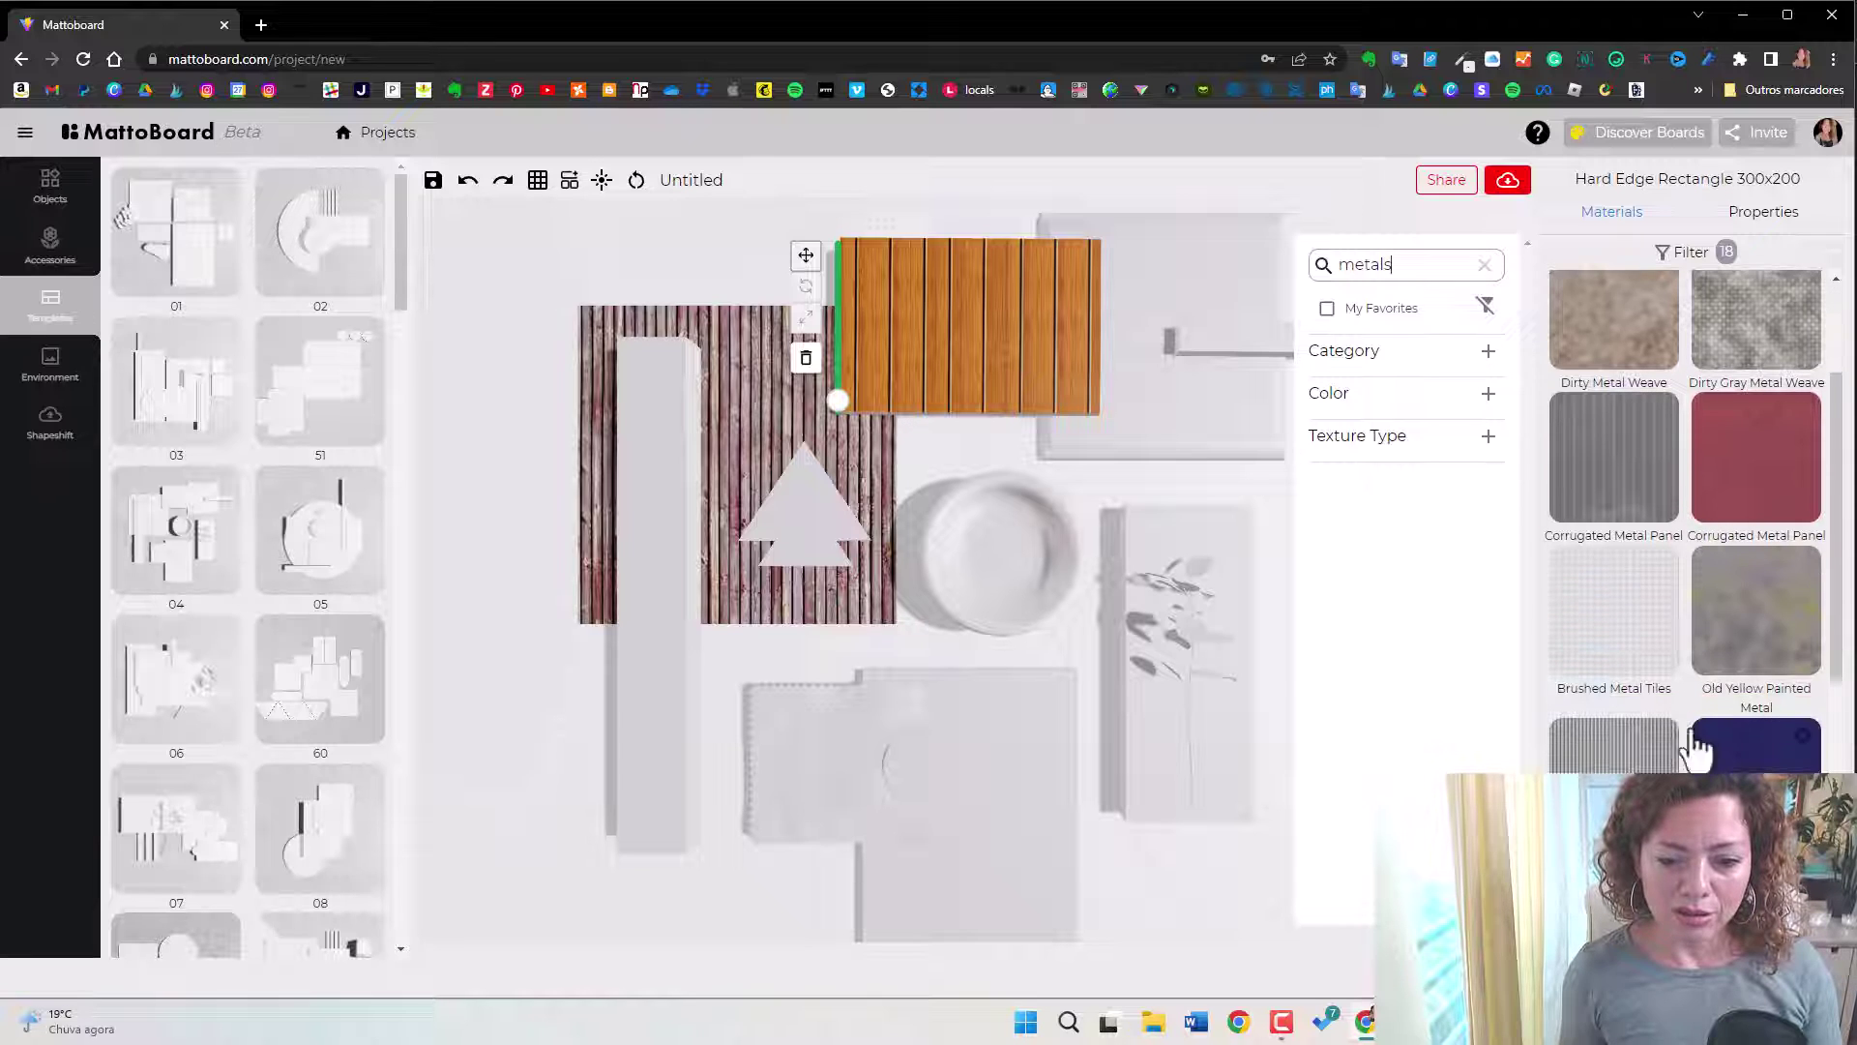
pyautogui.scroll(-3, 1681, 735)
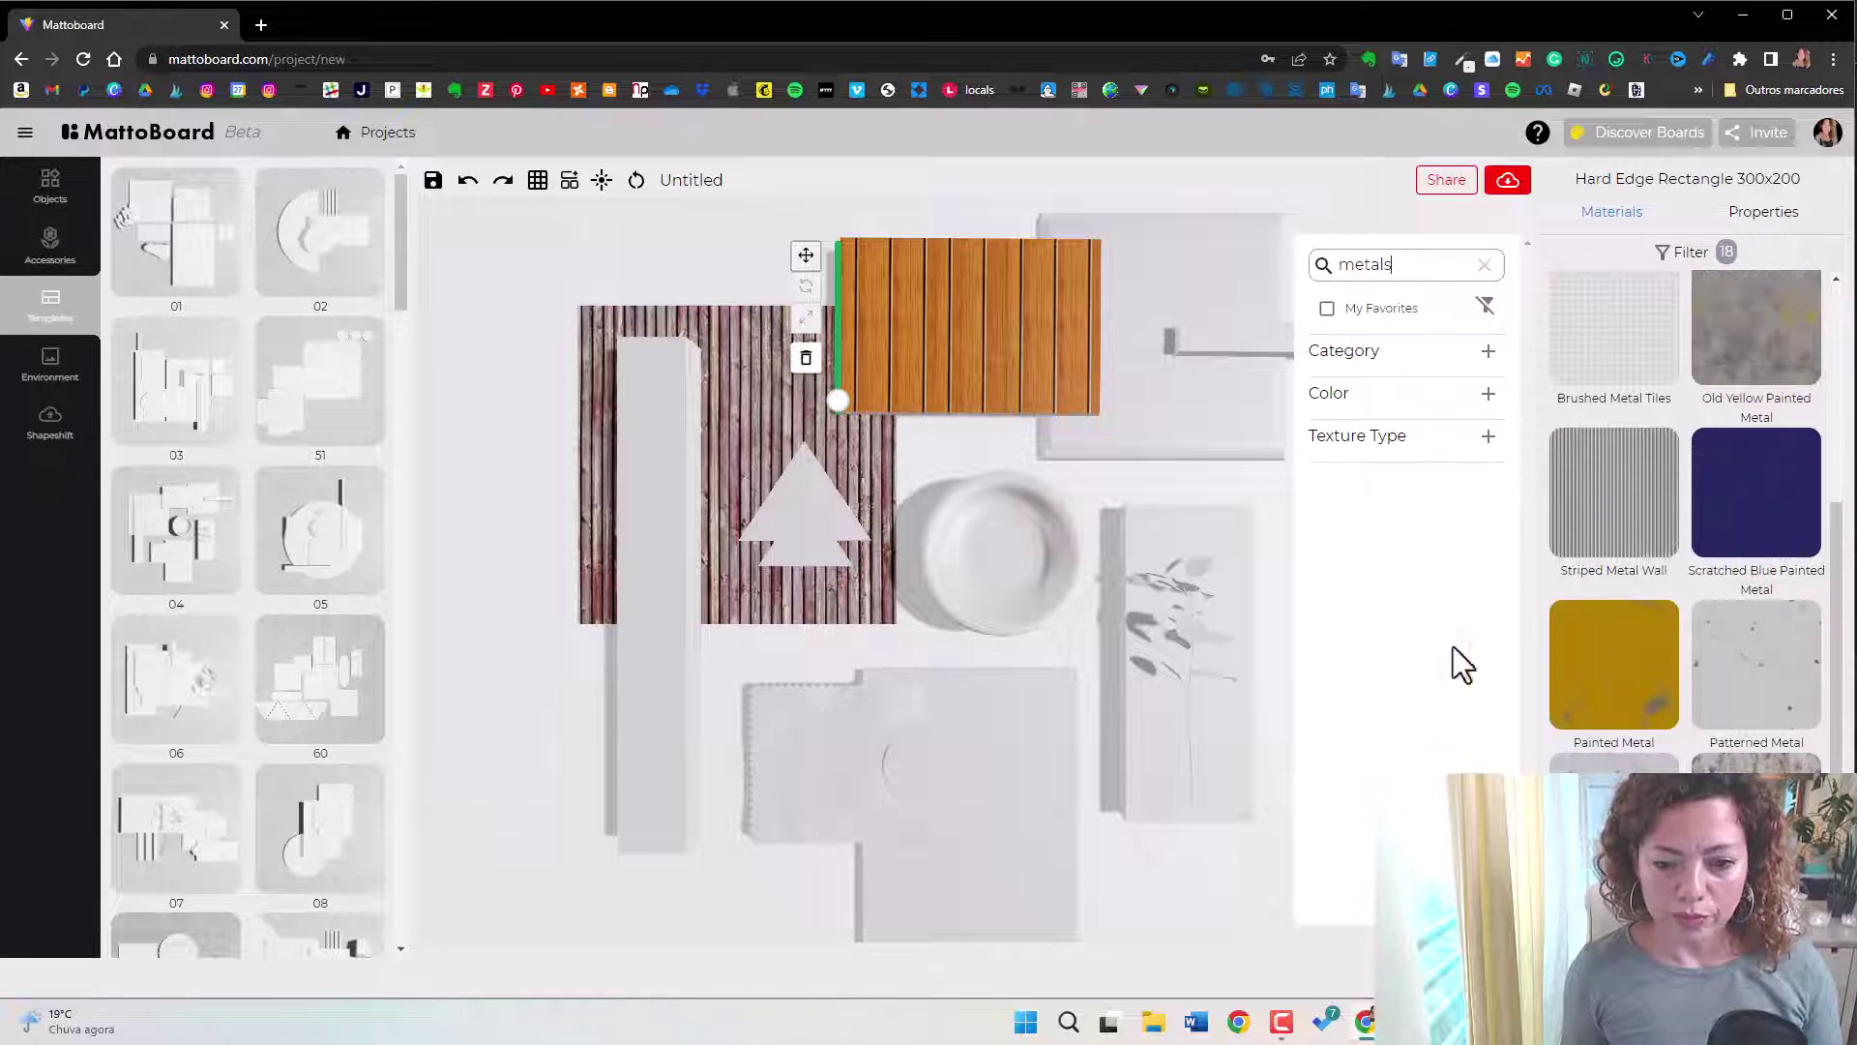
pyautogui.scroll(3, 1644, 503)
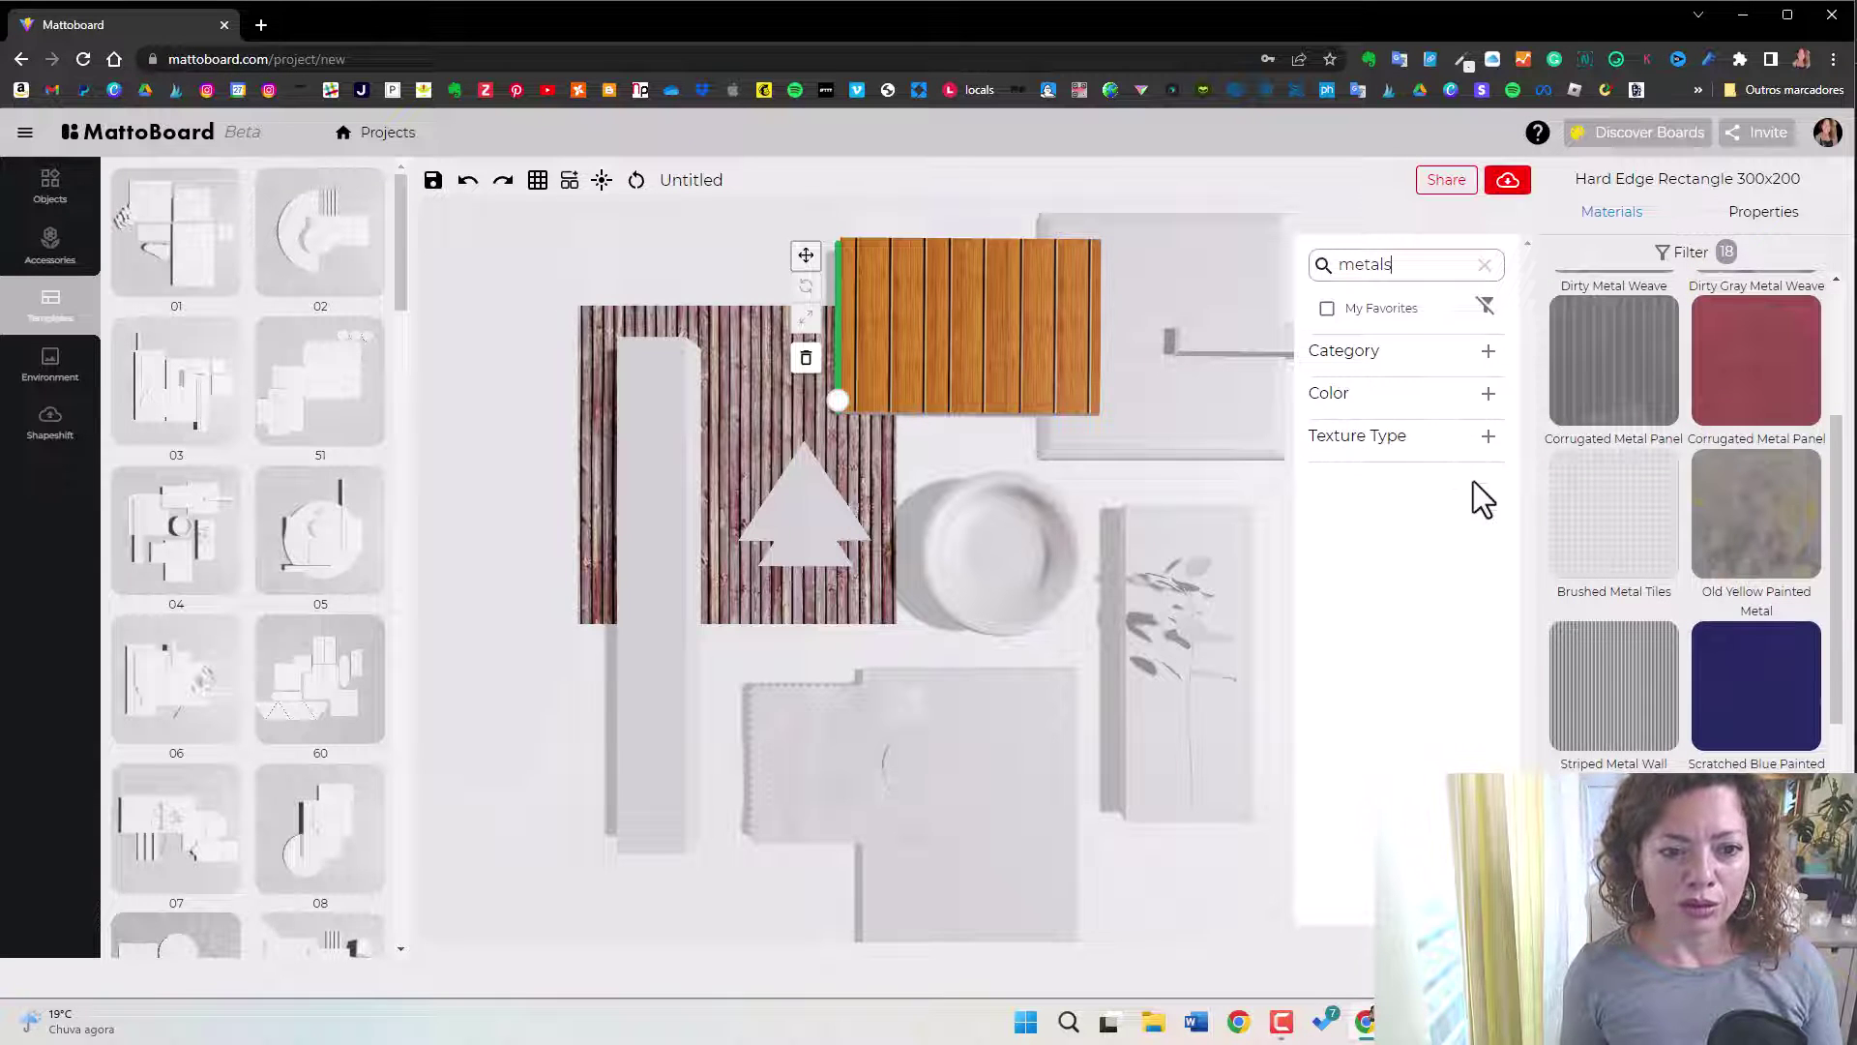
pyautogui.scroll(3, 1586, 358)
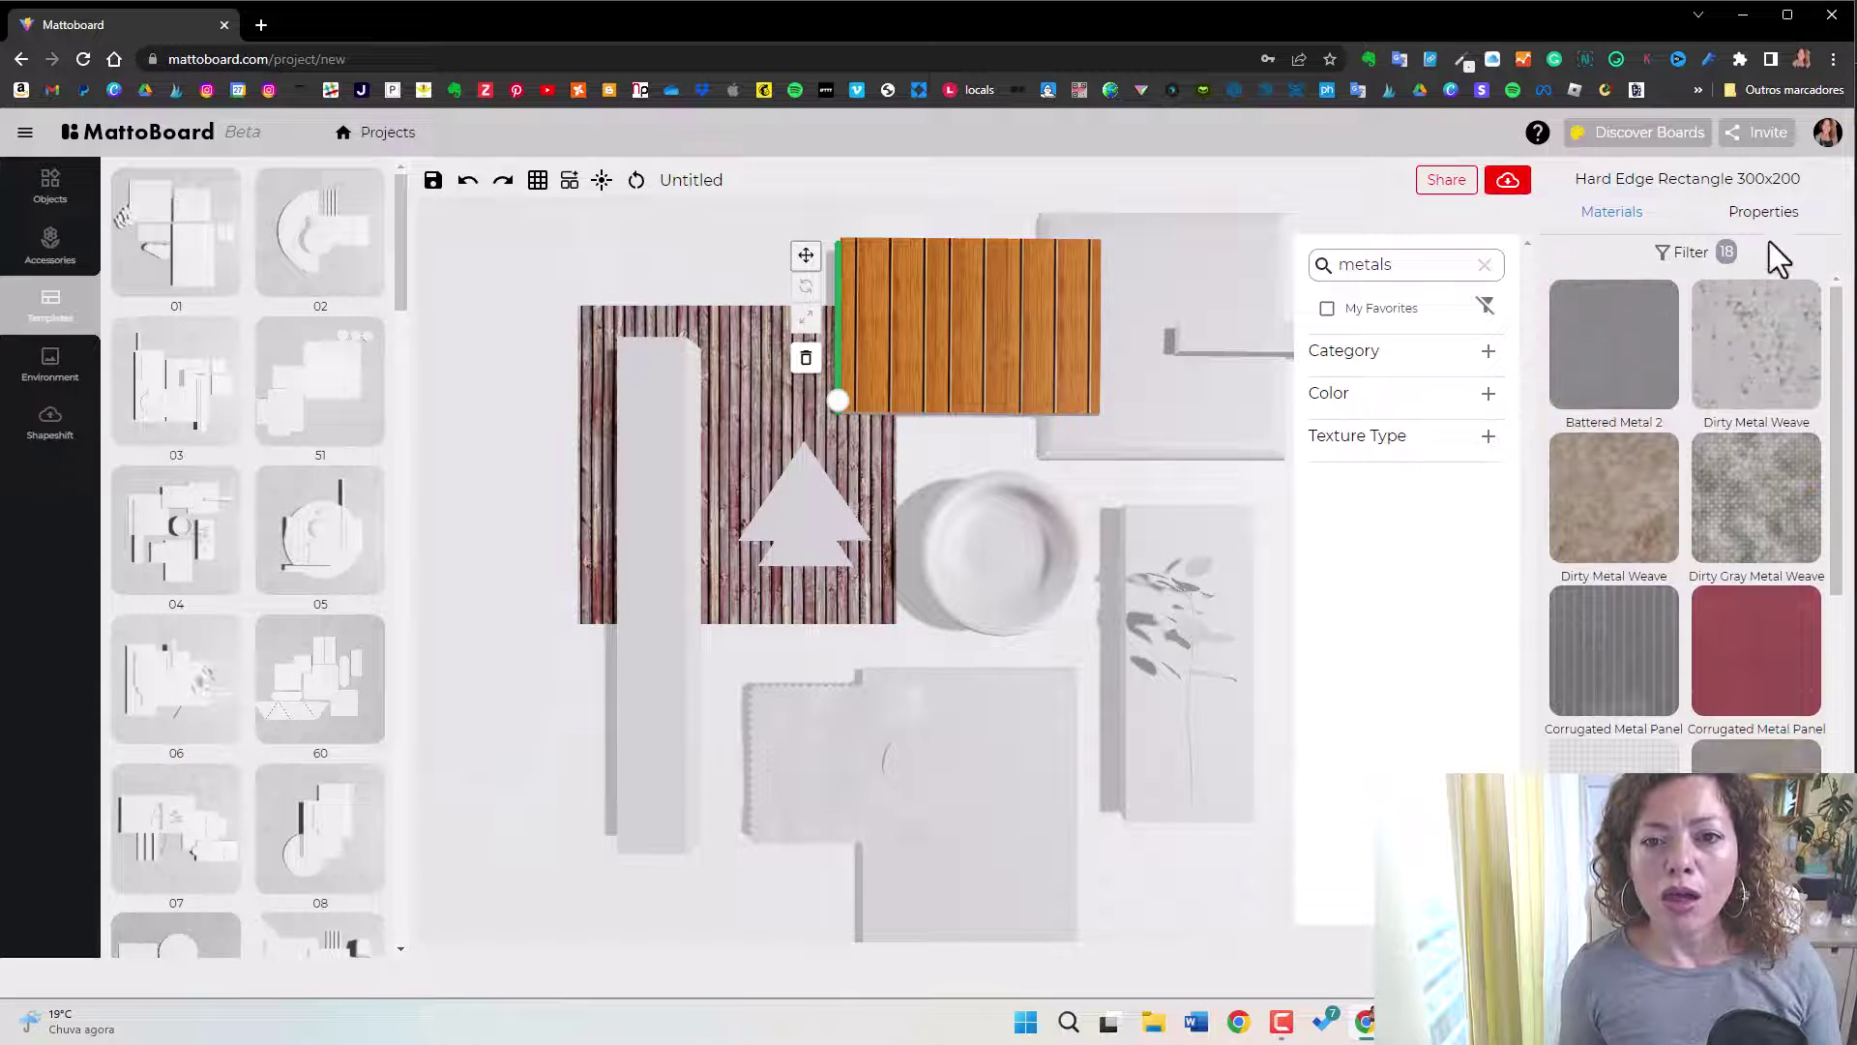
pyautogui.click(1628, 377)
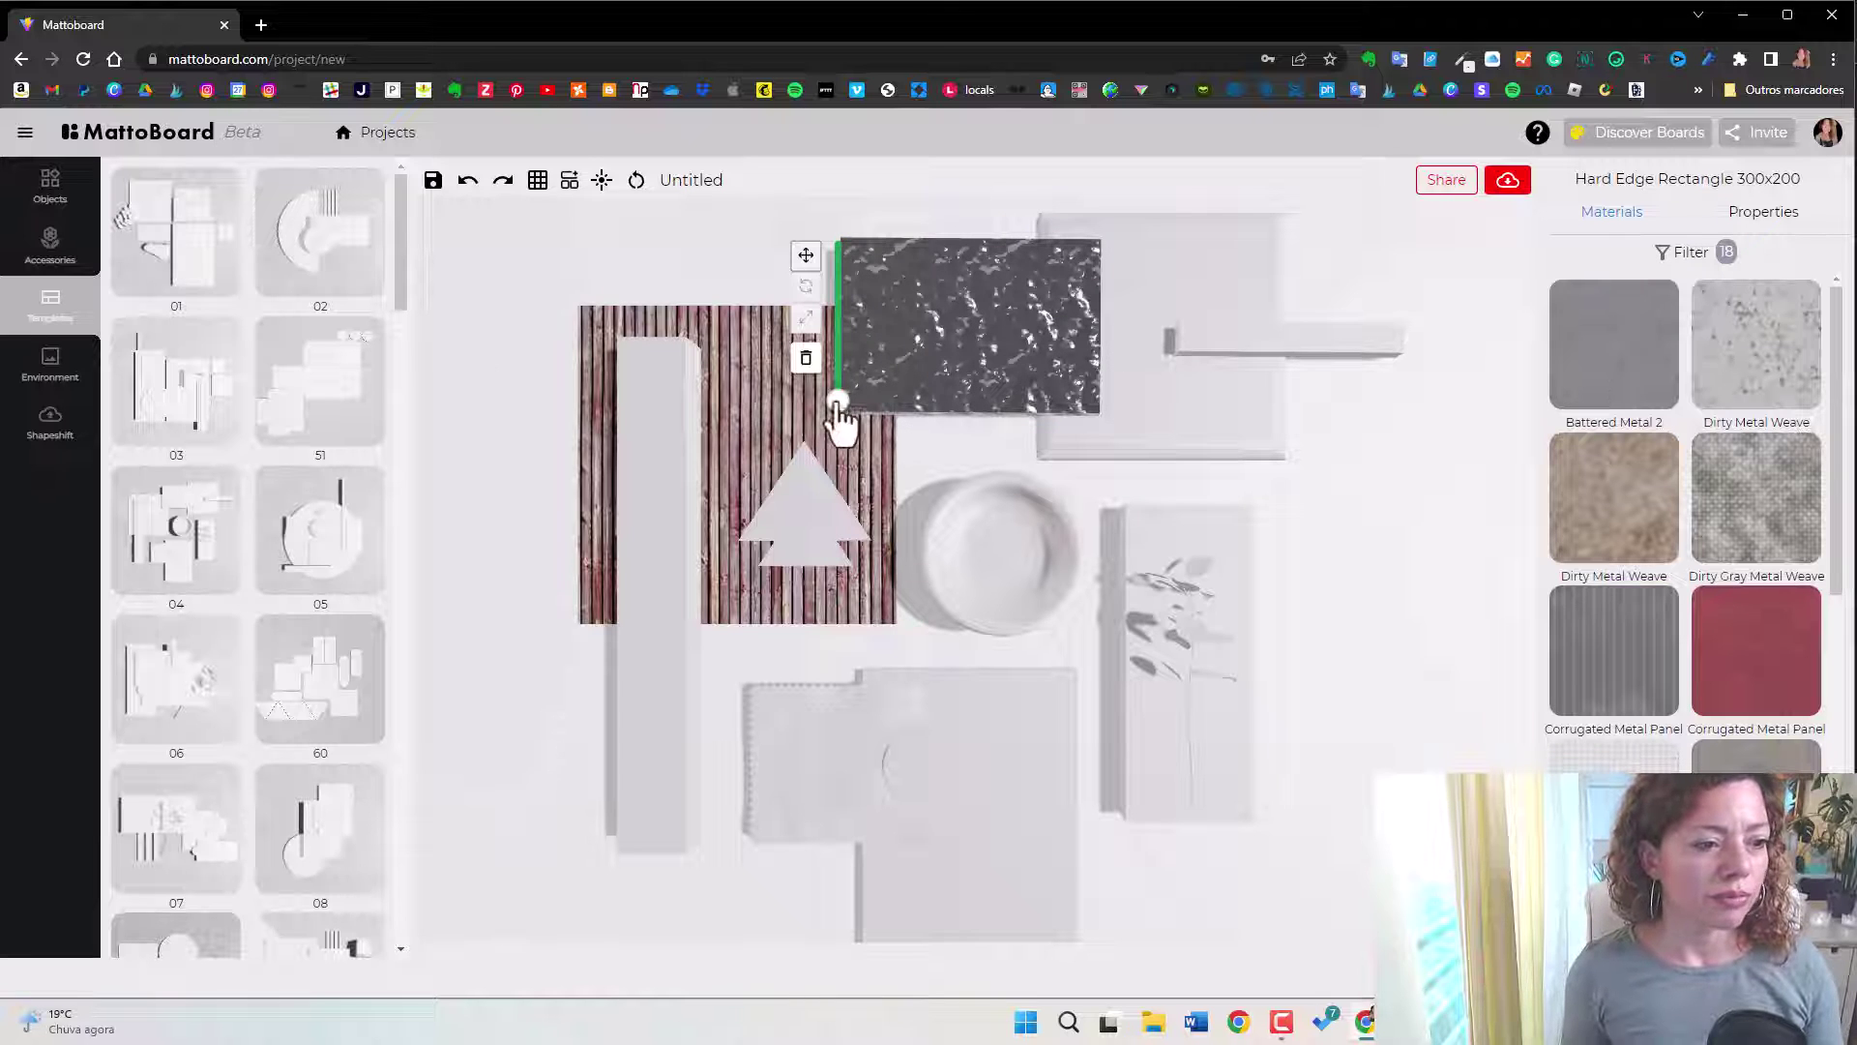
# Apply the Egger - White Mountain Larch material to the Soft Edge Square Tile 100x100.
pyautogui.click(1420, 368)
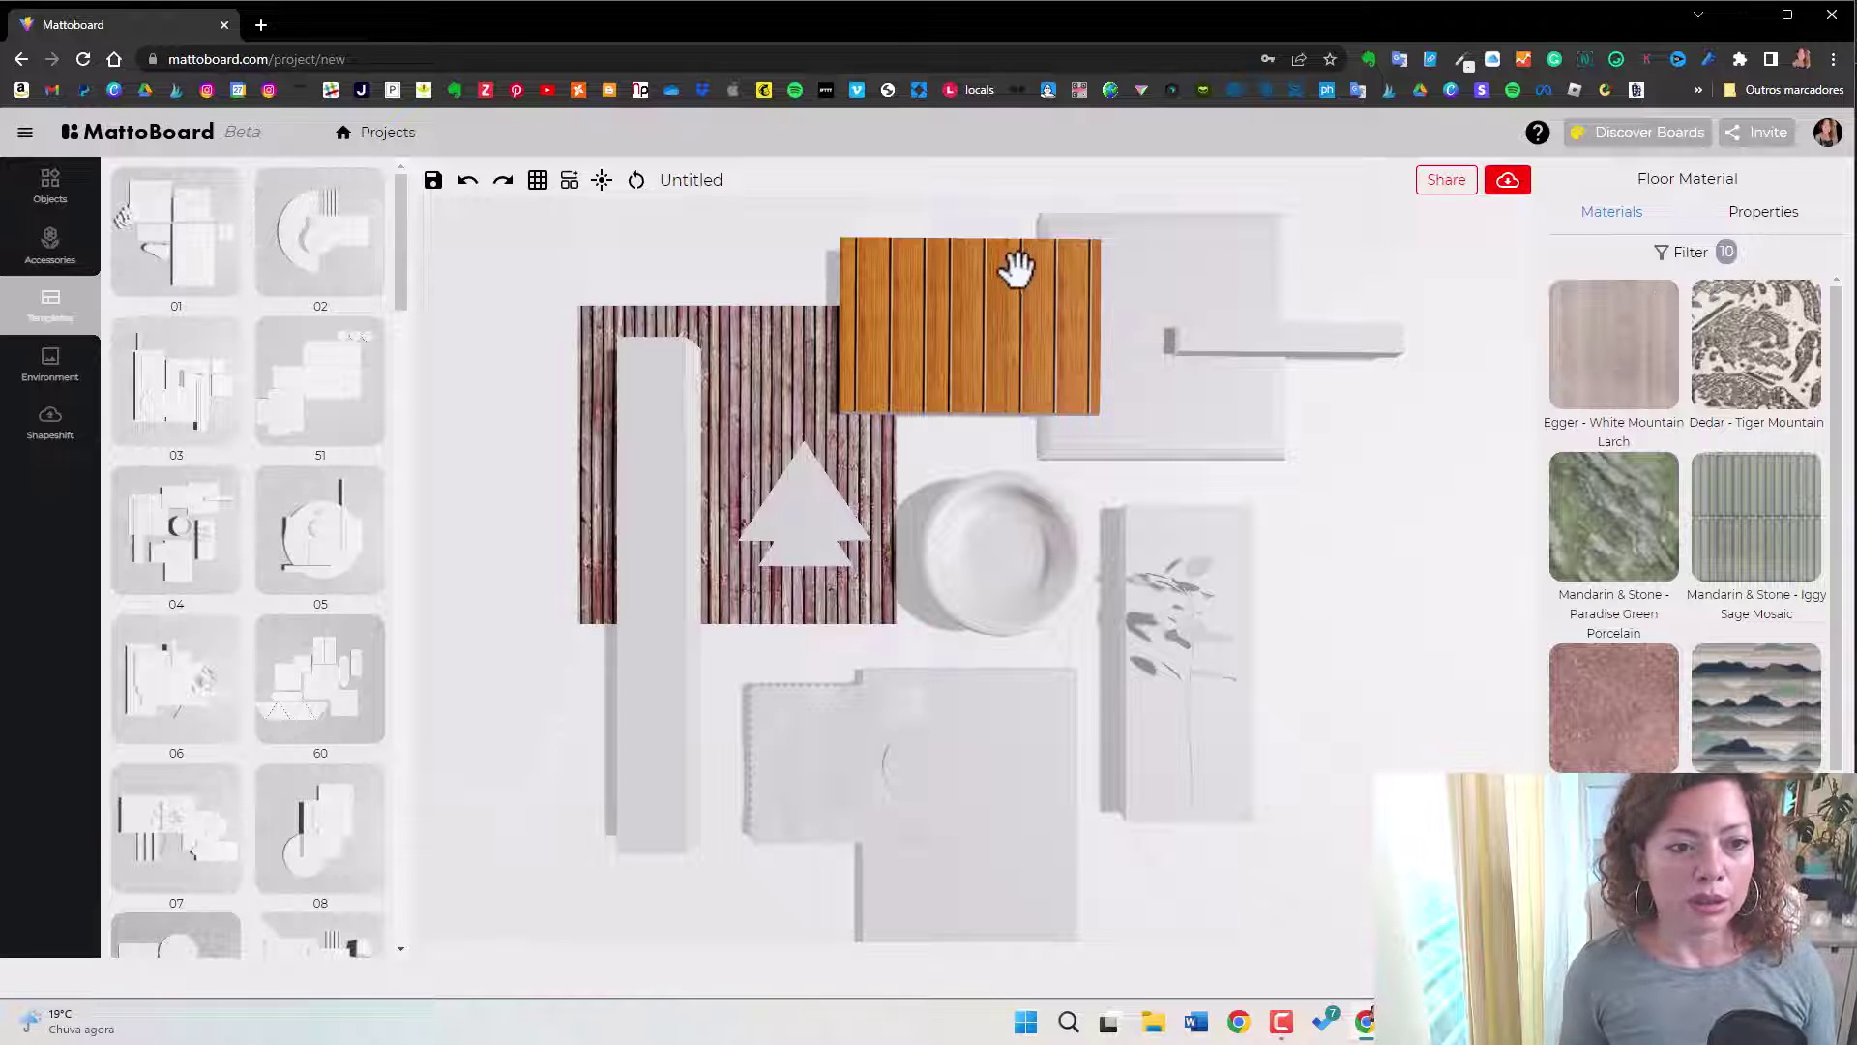
pyautogui.click(1160, 248)
pyautogui.click(1604, 366)
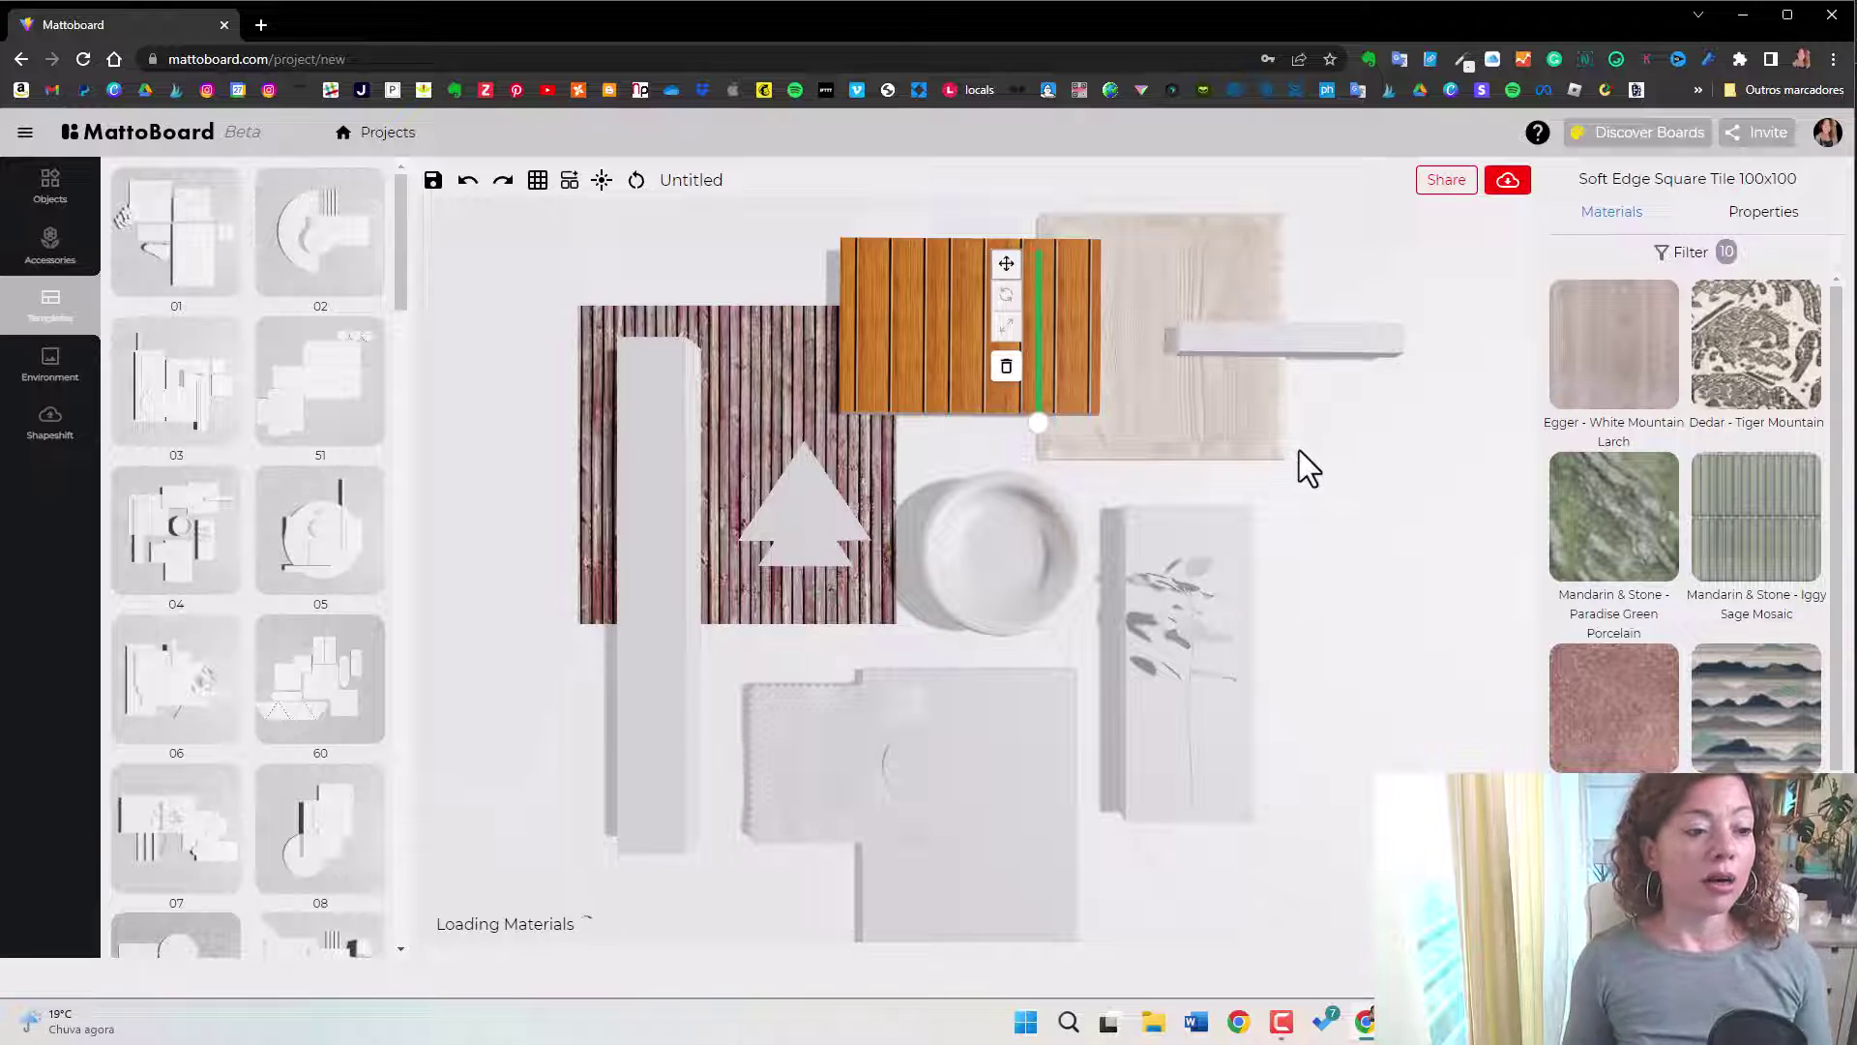
# Select the Hard Edge Square 300, look through its listed materials and clear the material search term.
pyautogui.click(759, 329)
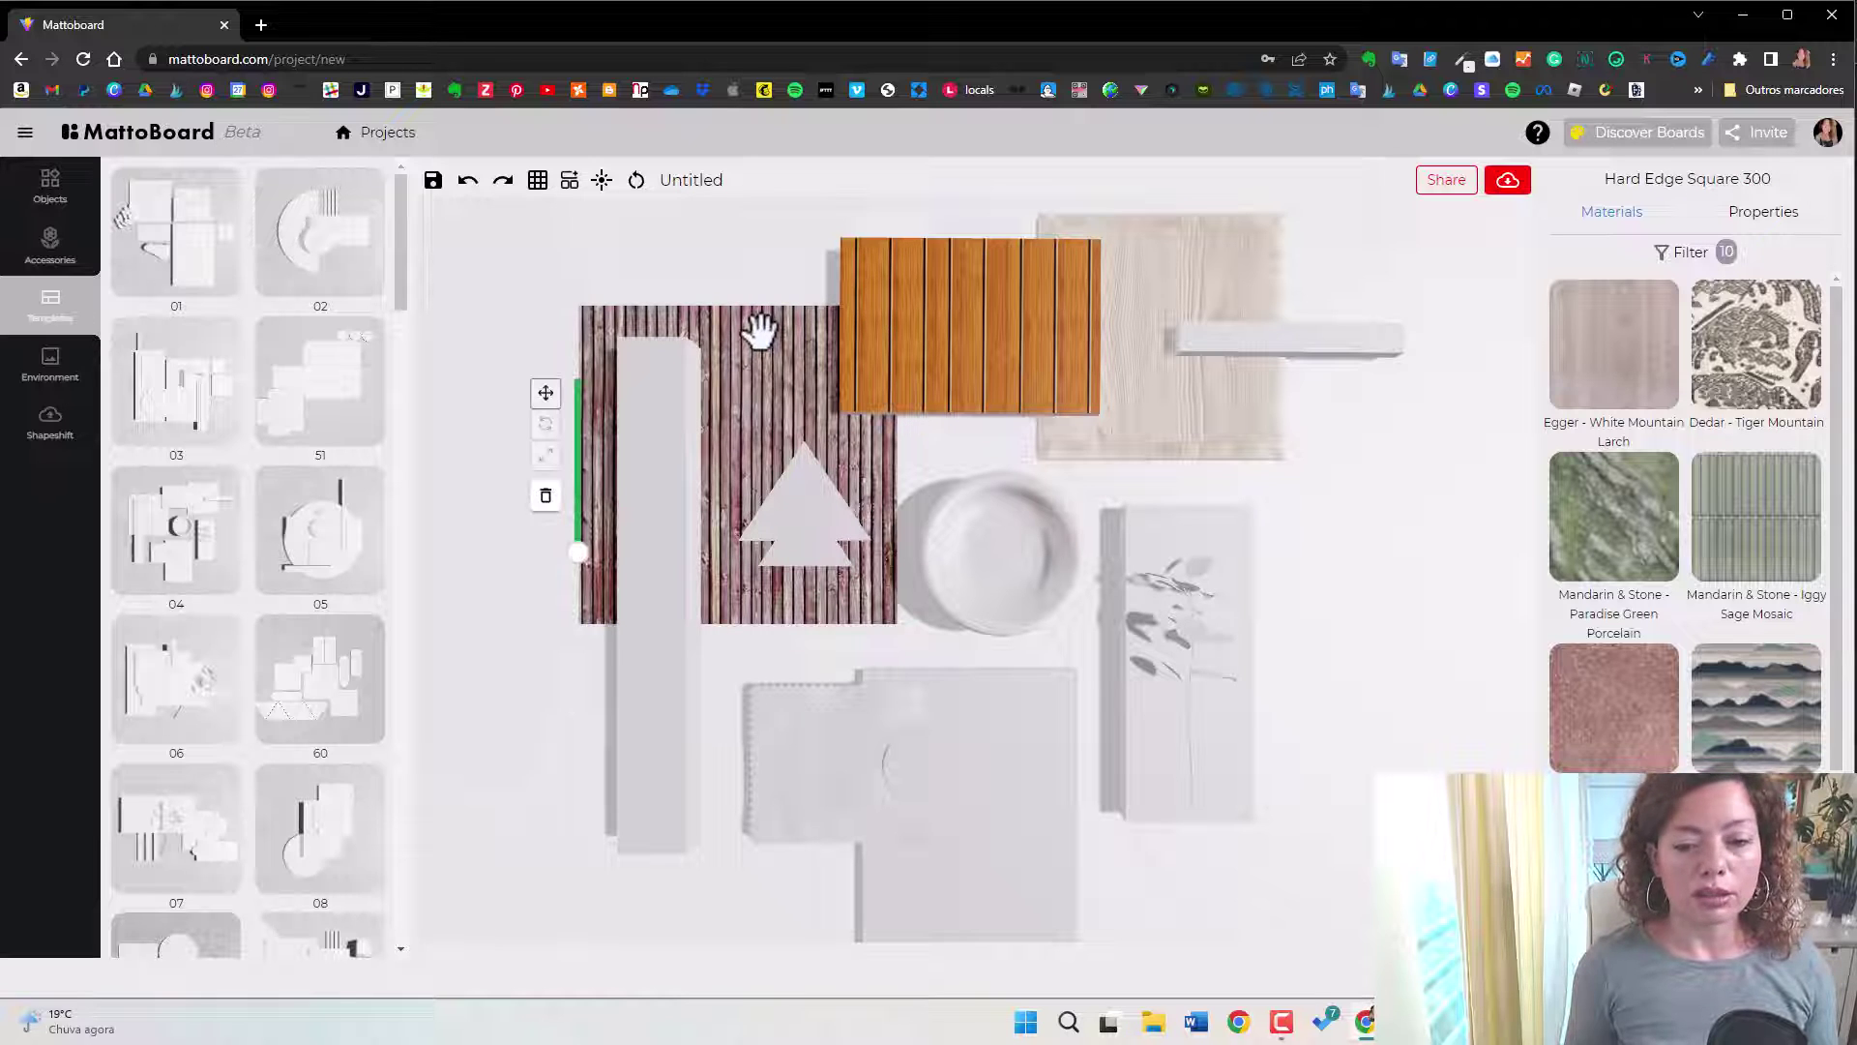
pyautogui.scroll(-3, 1774, 580)
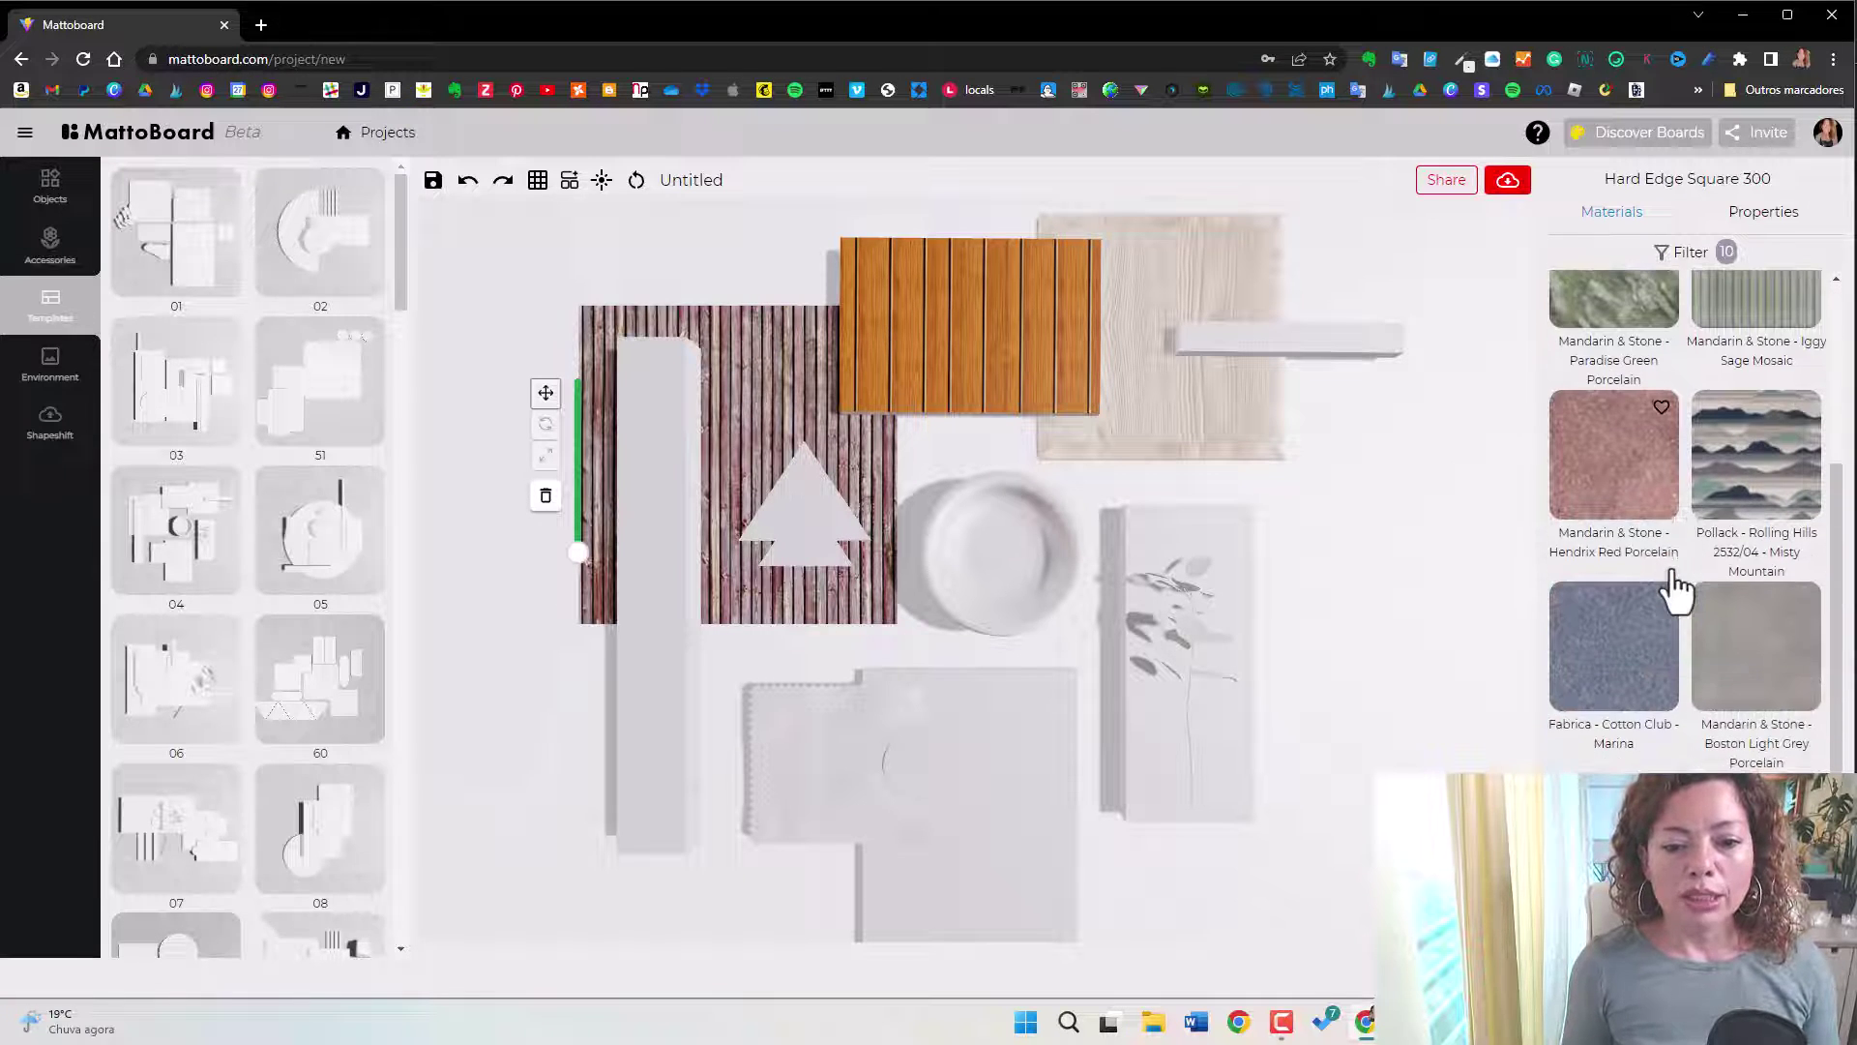
pyautogui.scroll(3, 1677, 588)
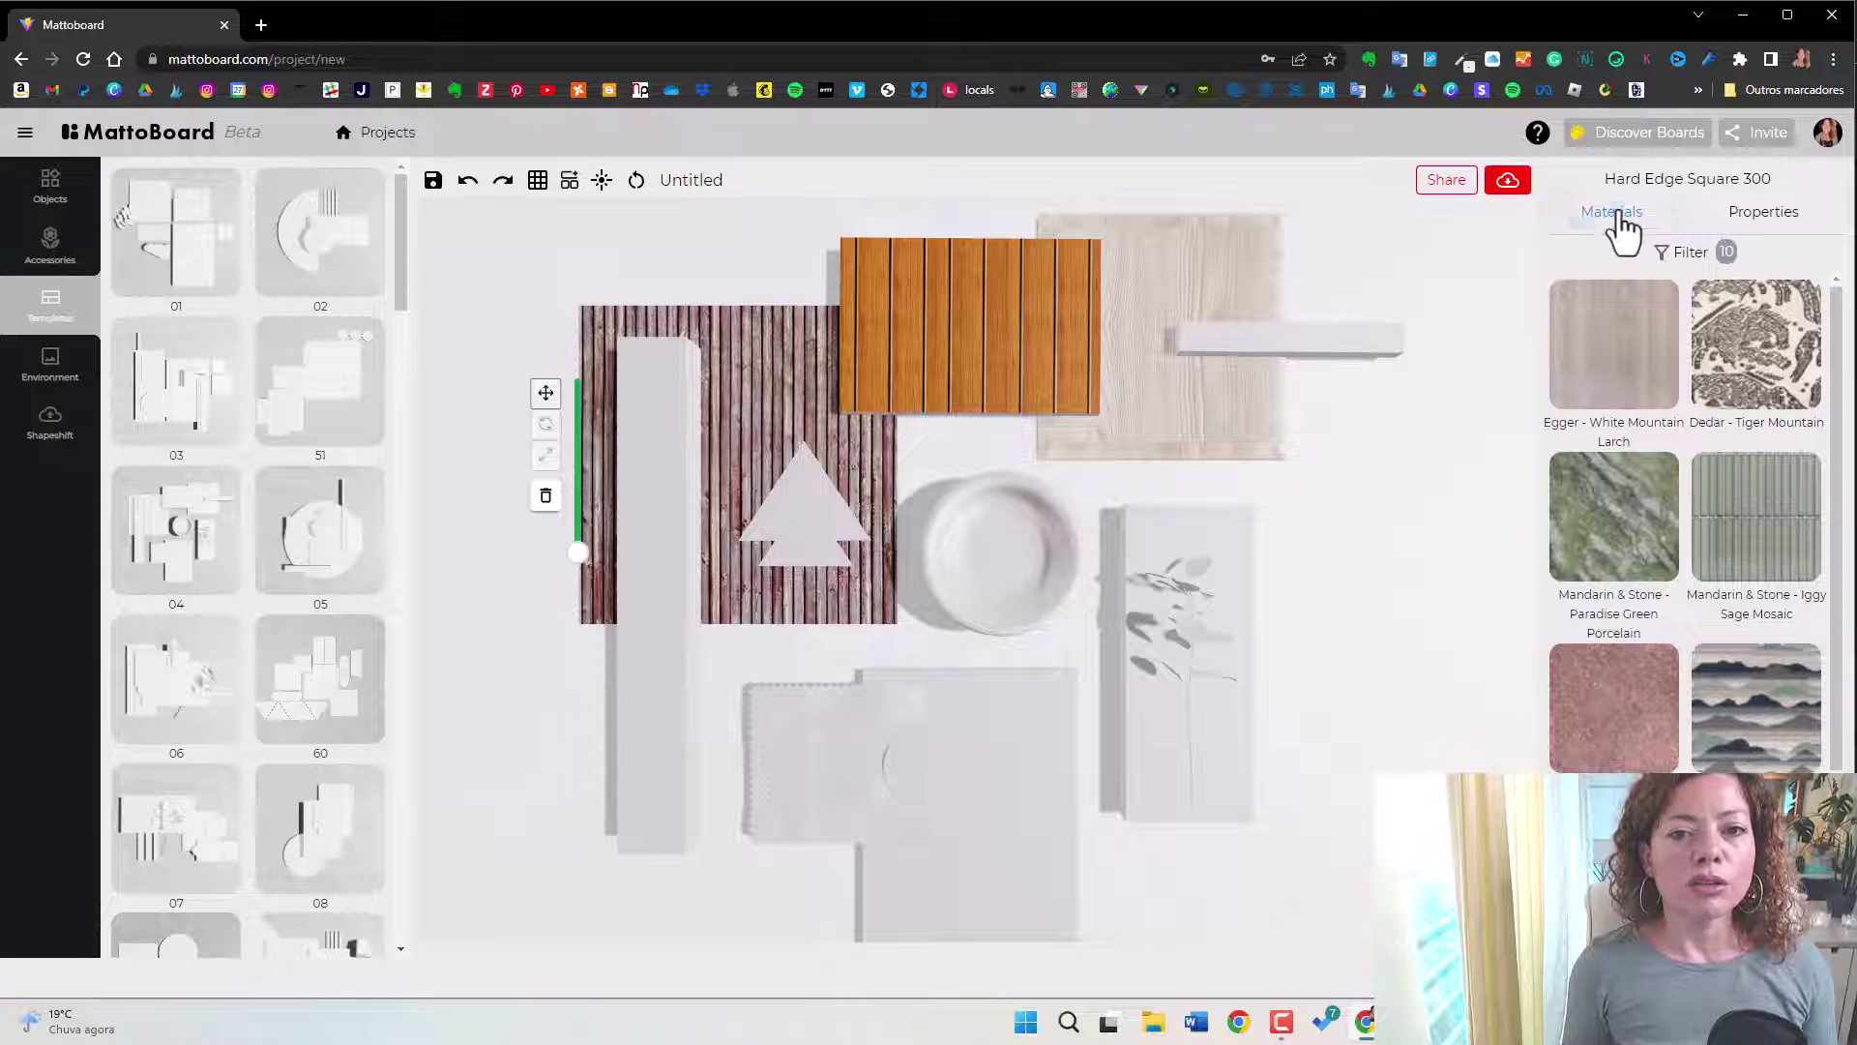
pyautogui.click(1683, 255)
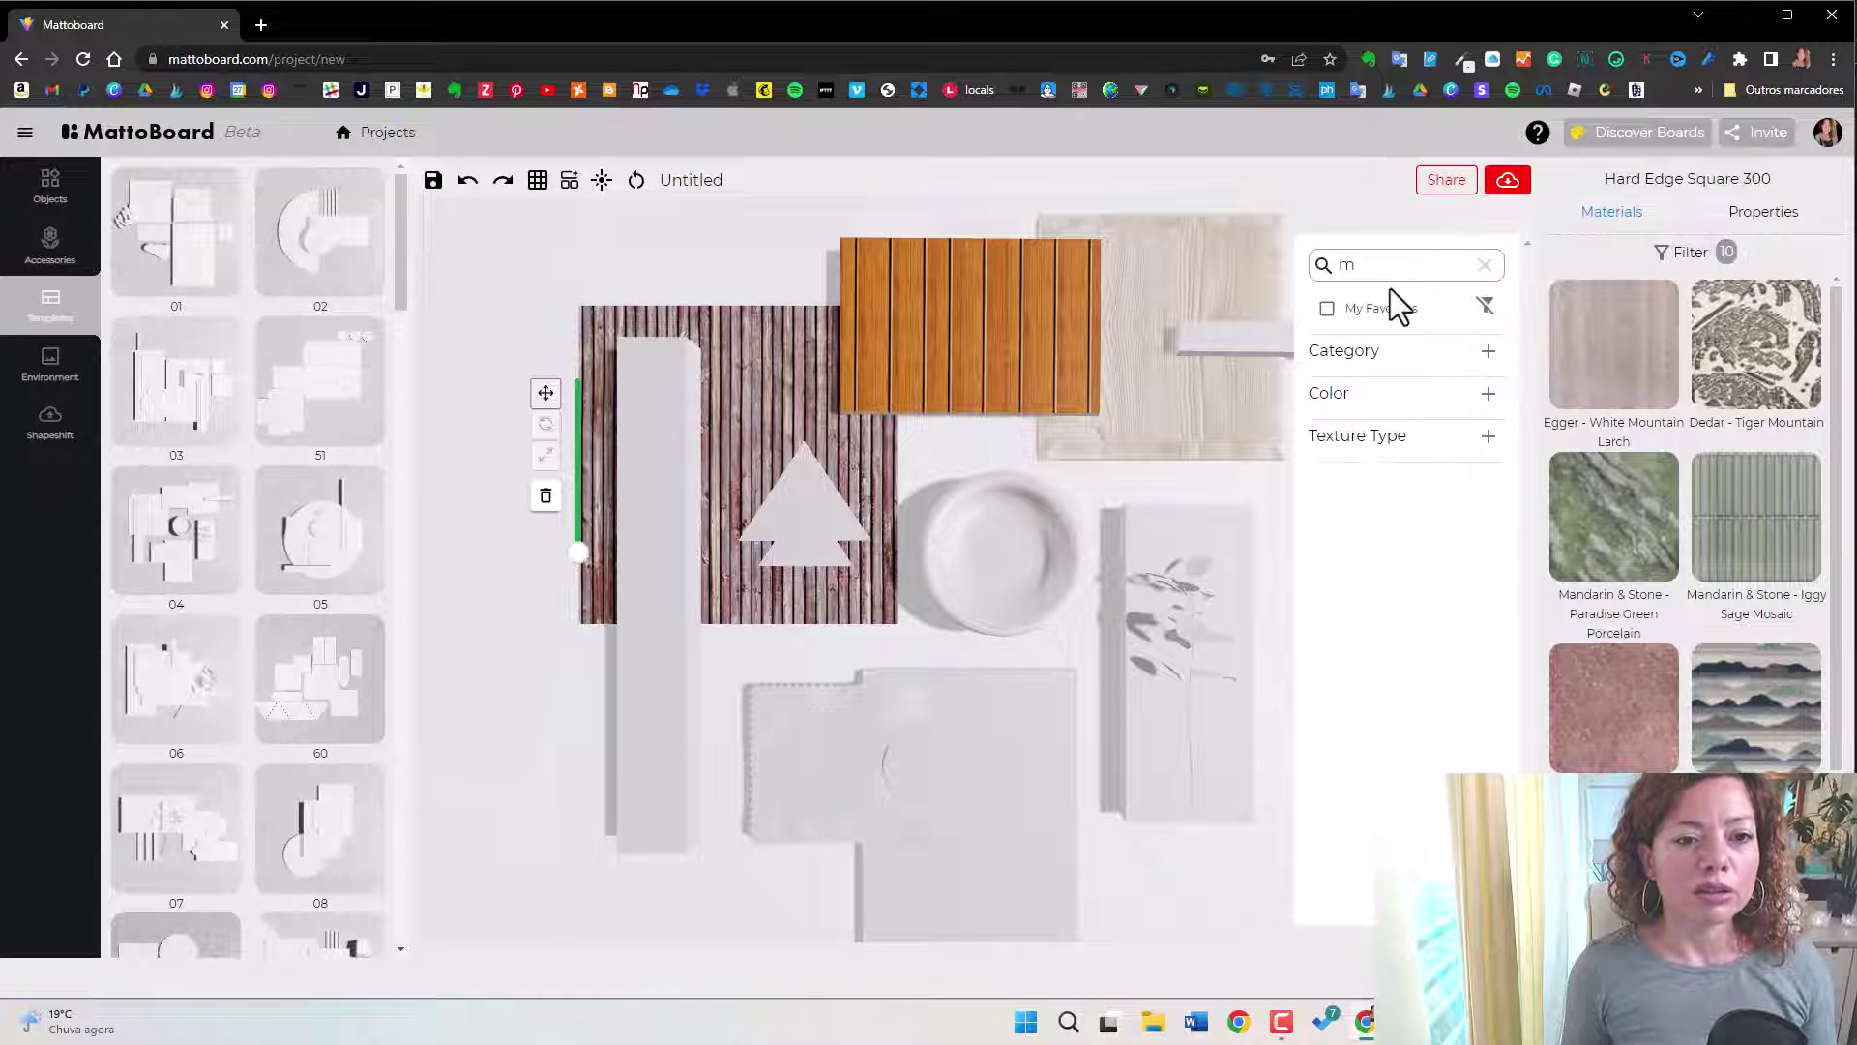
pyautogui.press('BackSpace')
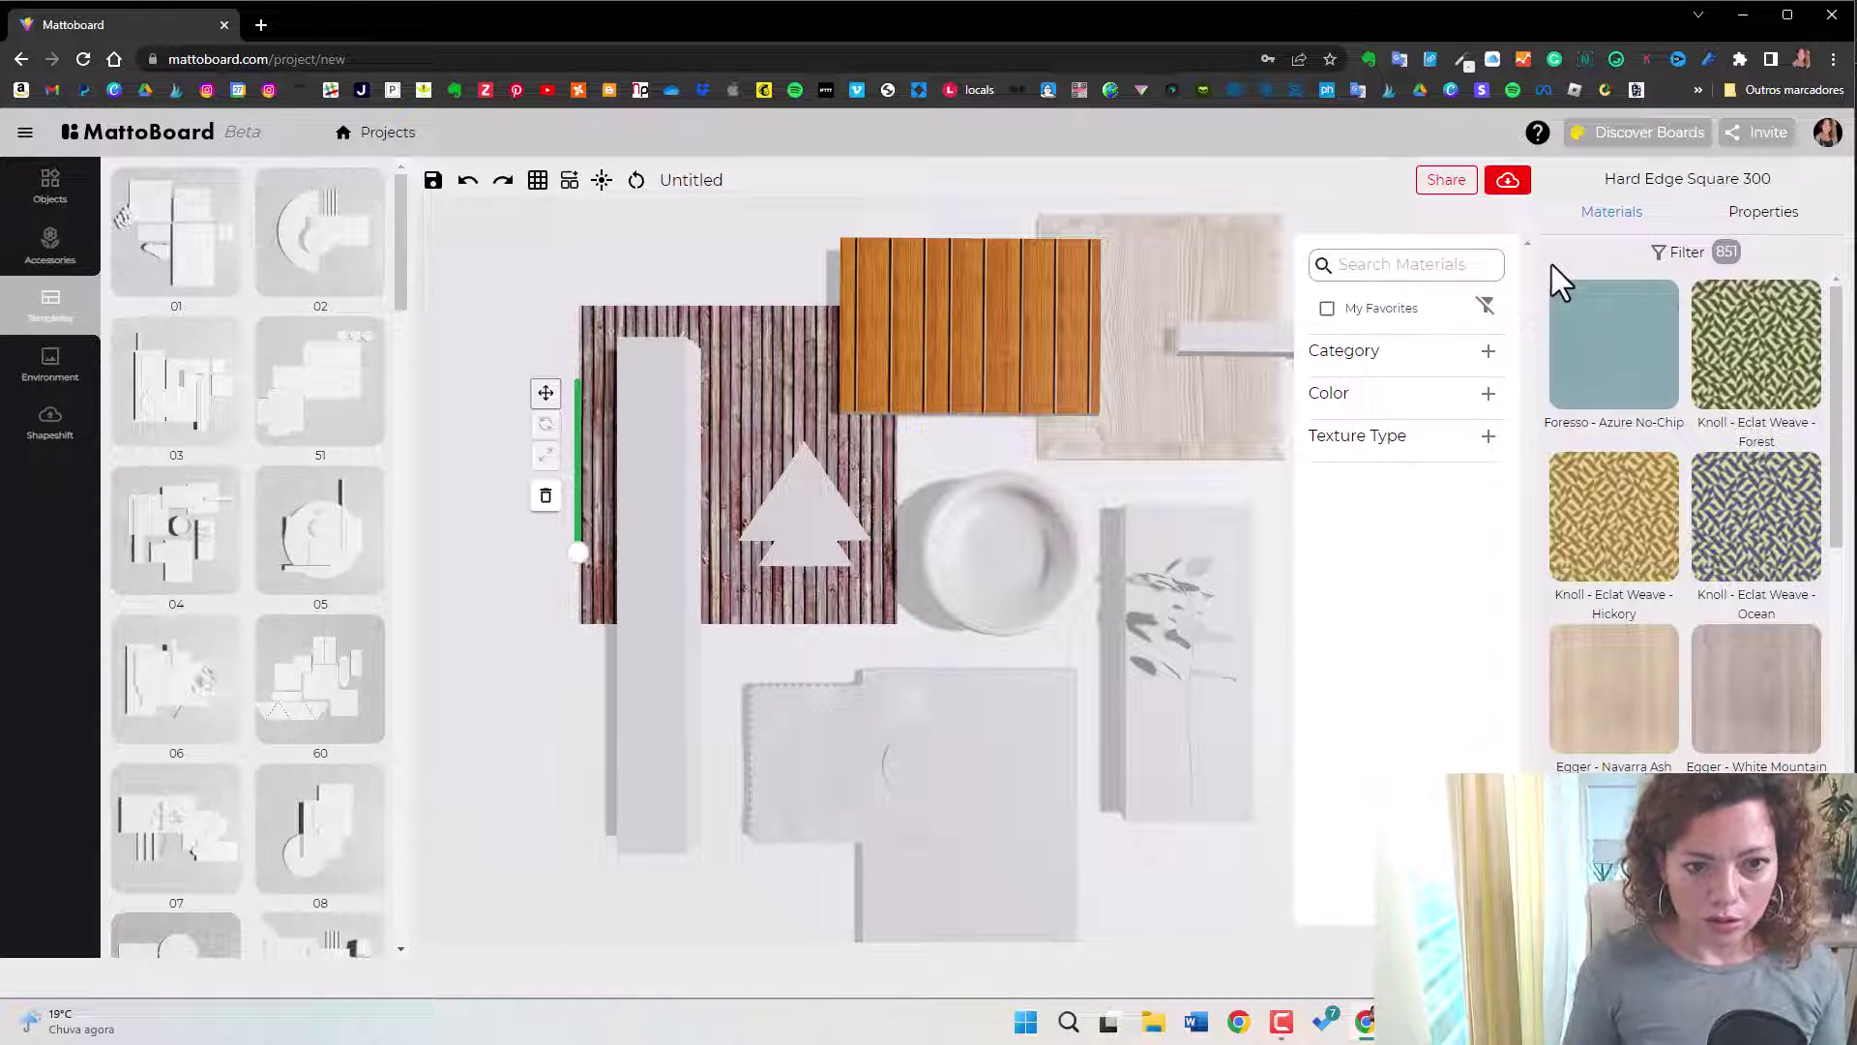
# Filter the materials by color, leaving only Green selected.
pyautogui.click(1488, 397)
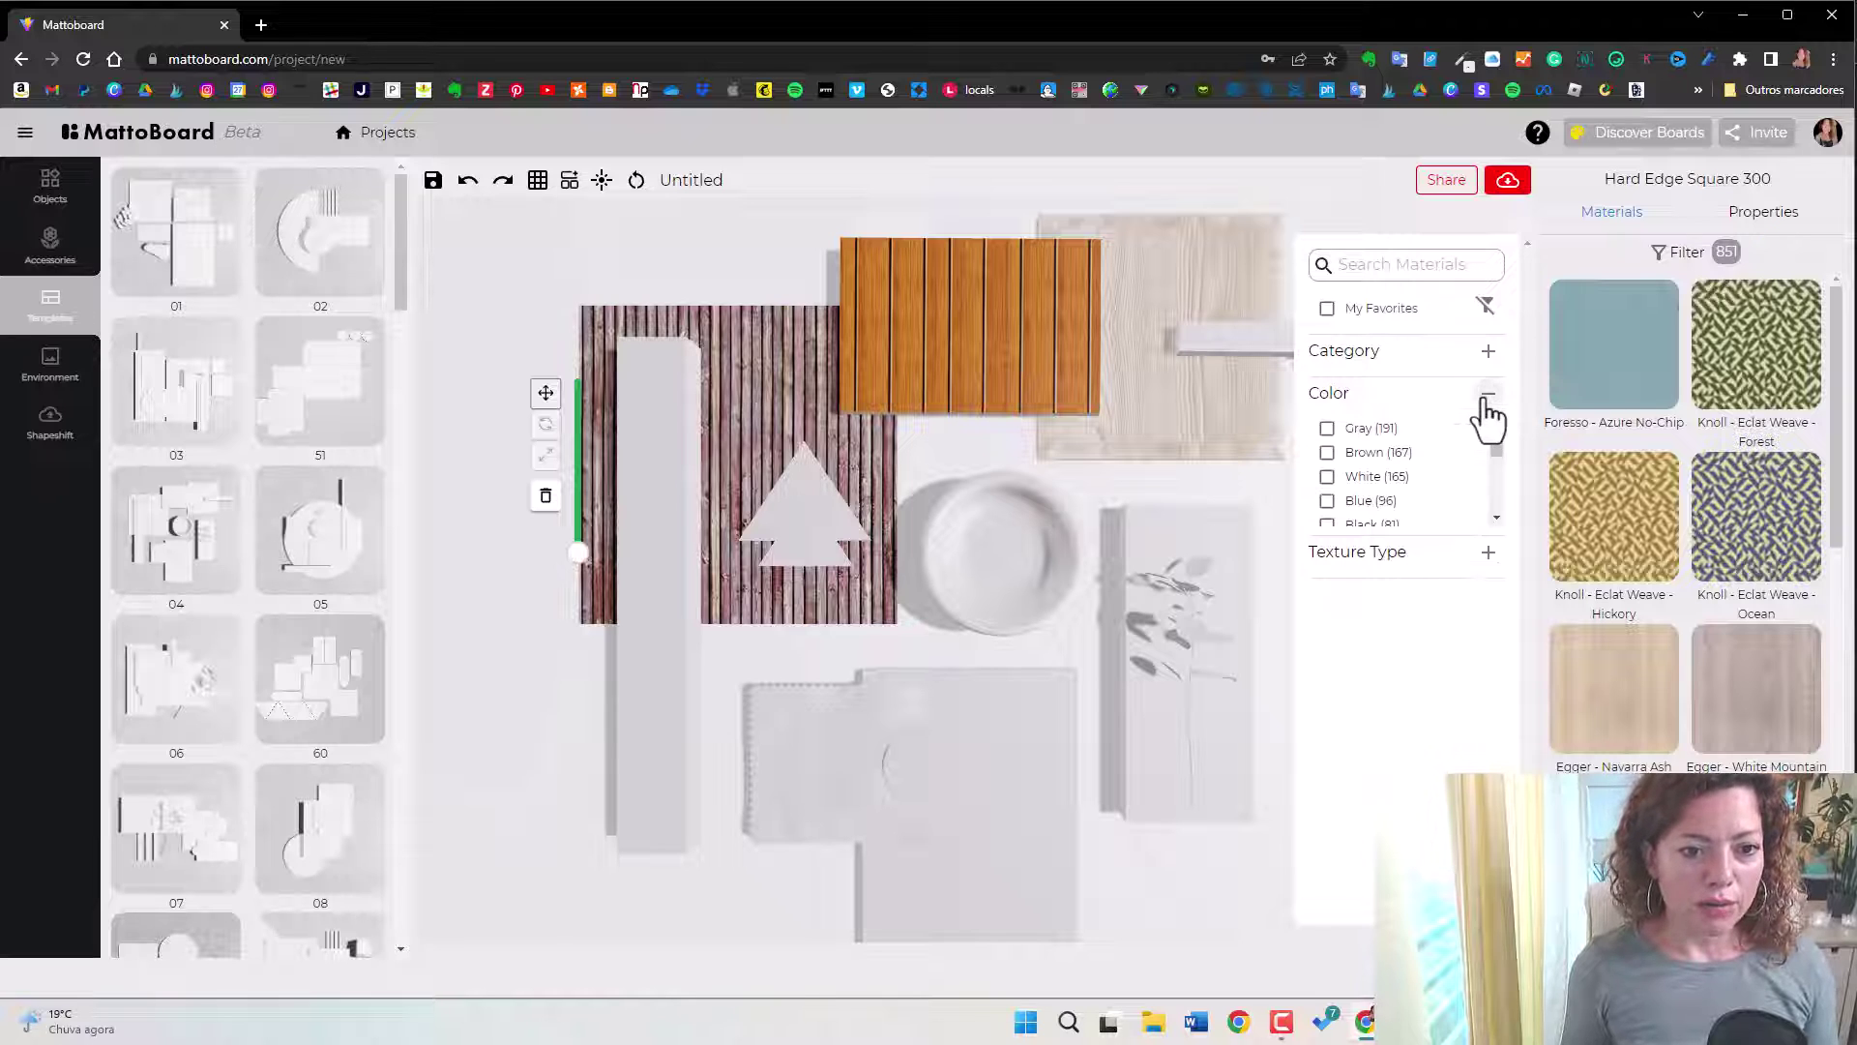
pyautogui.scroll(-2, 1370, 479)
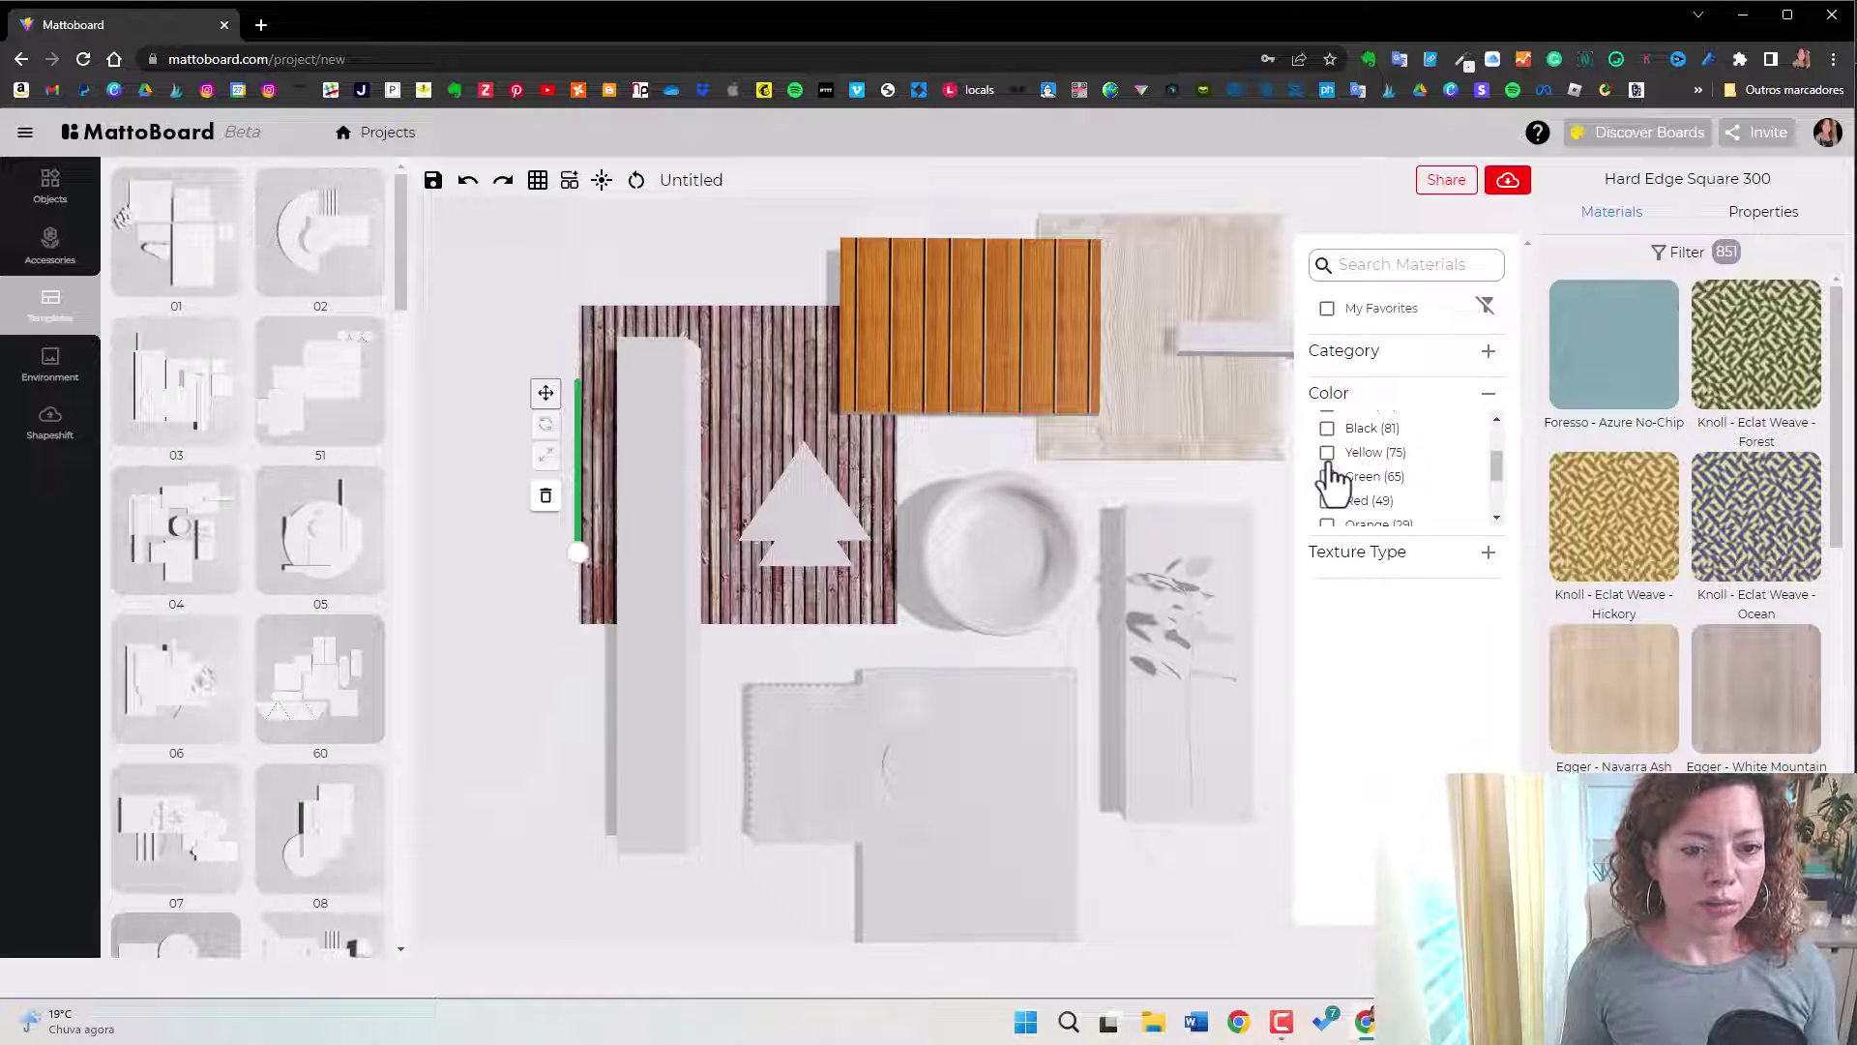
pyautogui.click(1328, 476)
pyautogui.click(1327, 454)
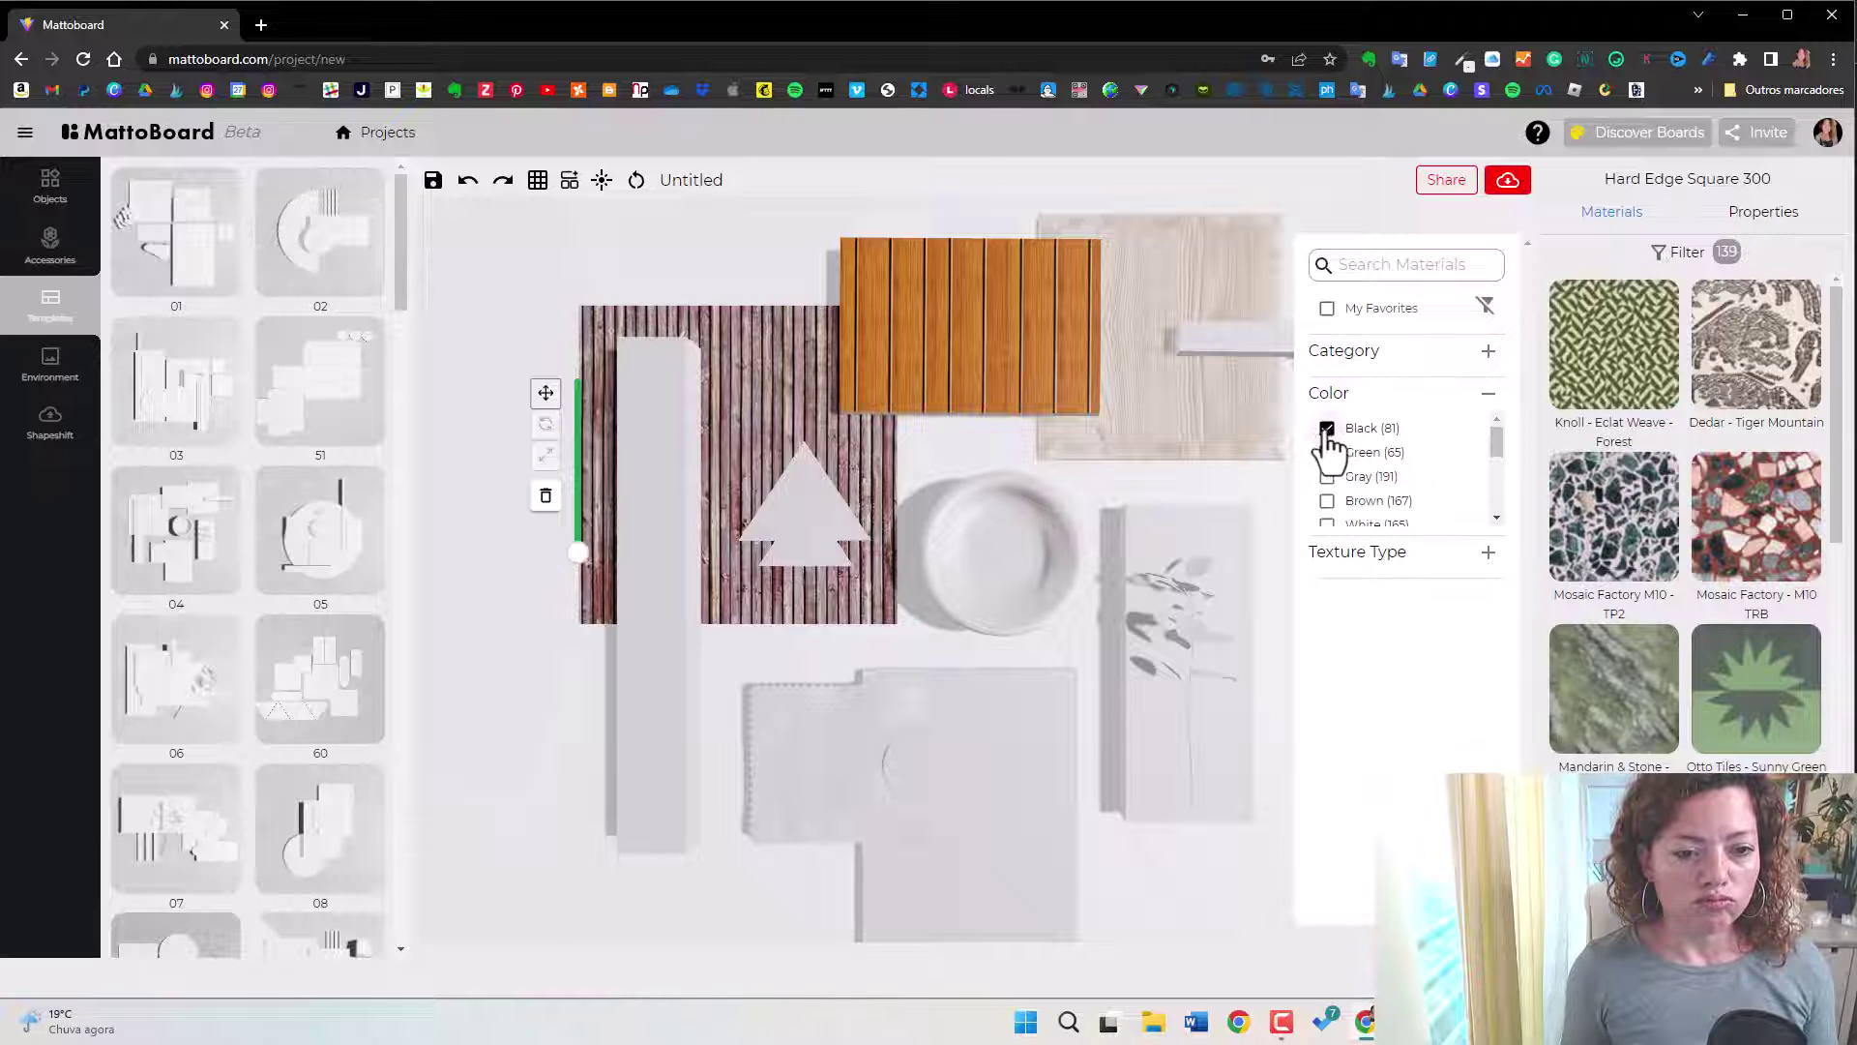
pyautogui.click(1327, 428)
pyautogui.scroll(-2, 1366, 462)
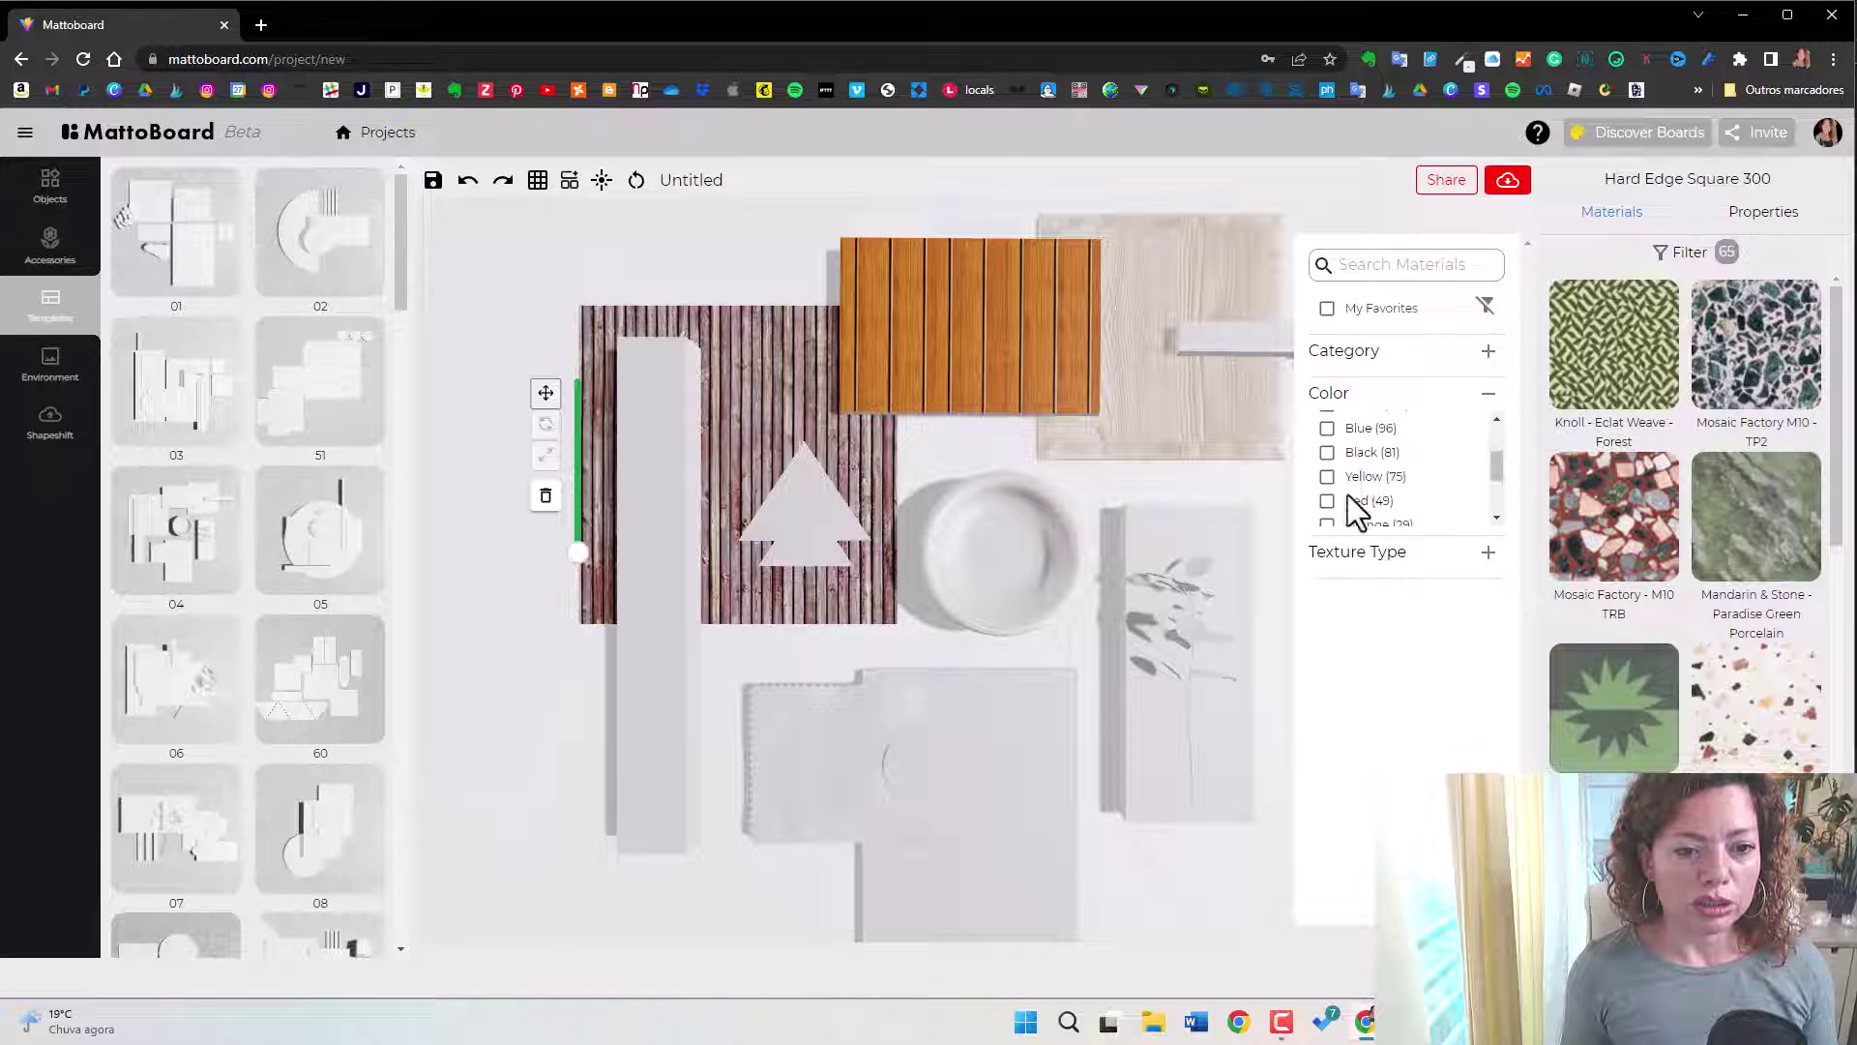
# Add Yellow to the Green color filter, look through the matching materials and close the filter options.
pyautogui.click(1327, 477)
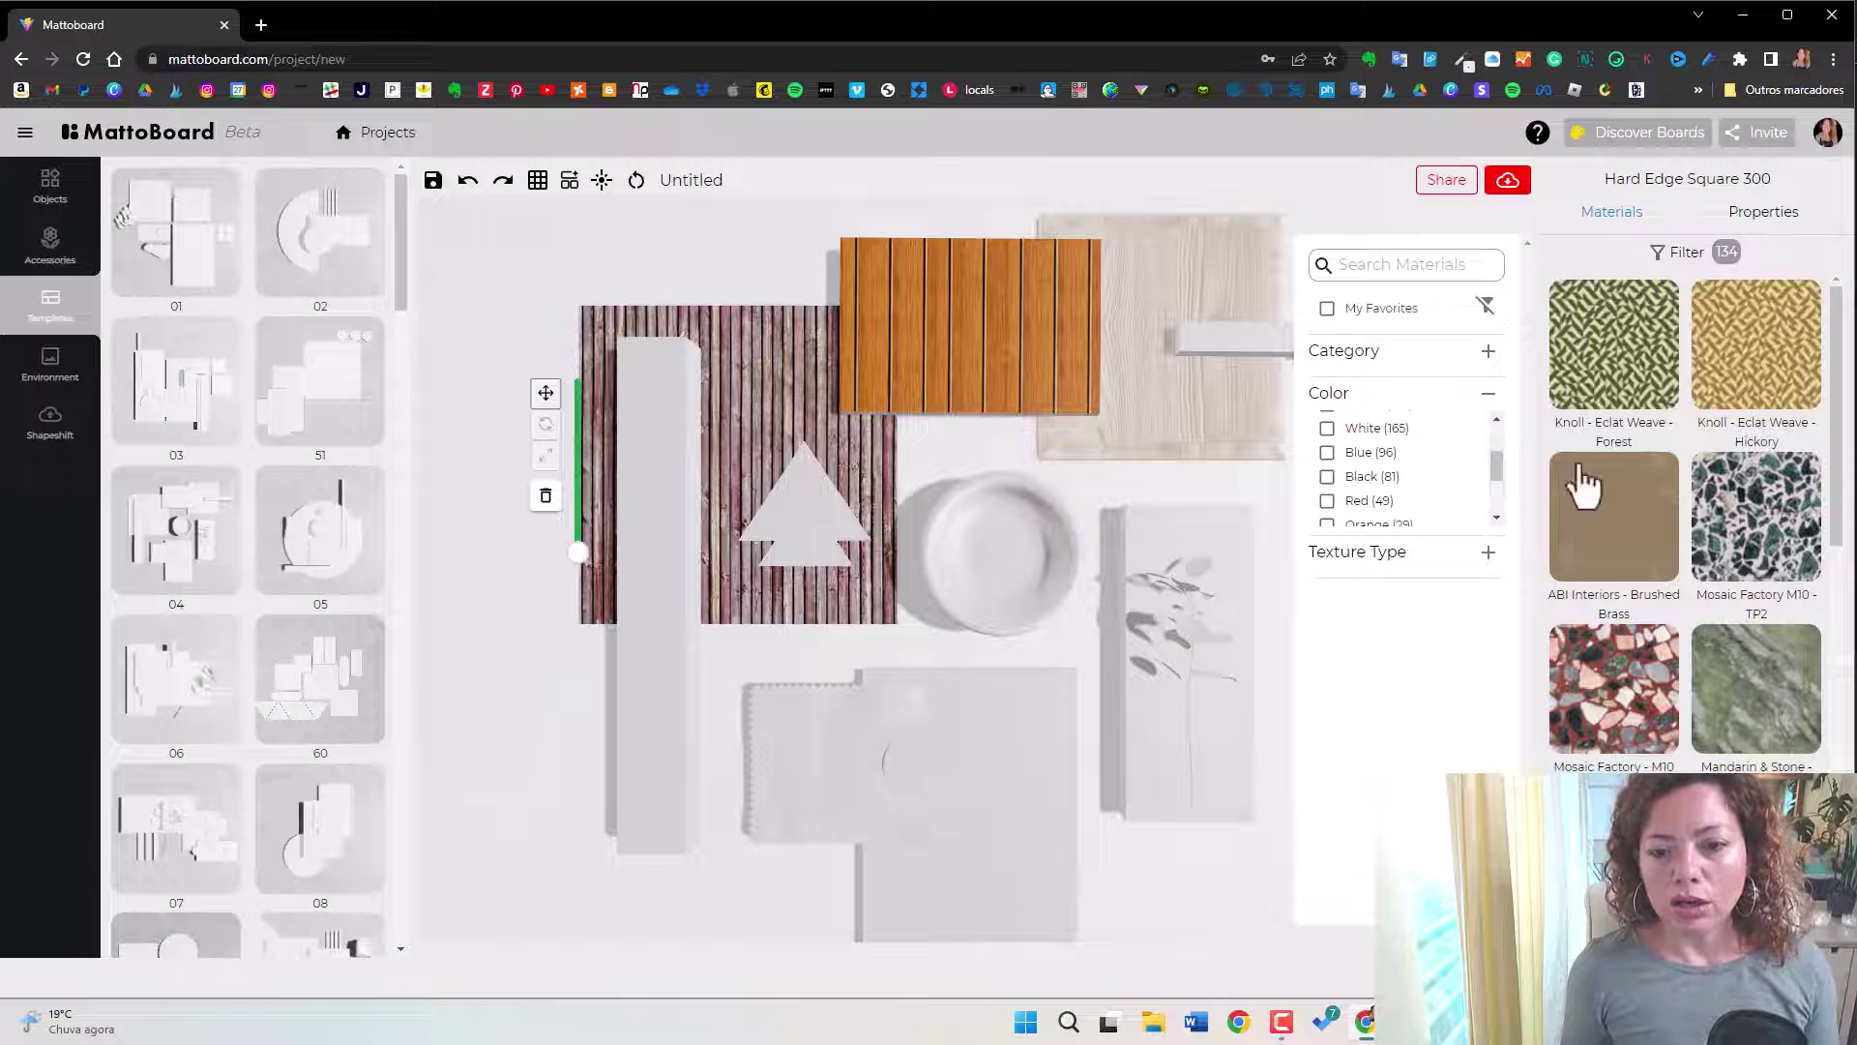
pyautogui.scroll(-15, 1688, 523)
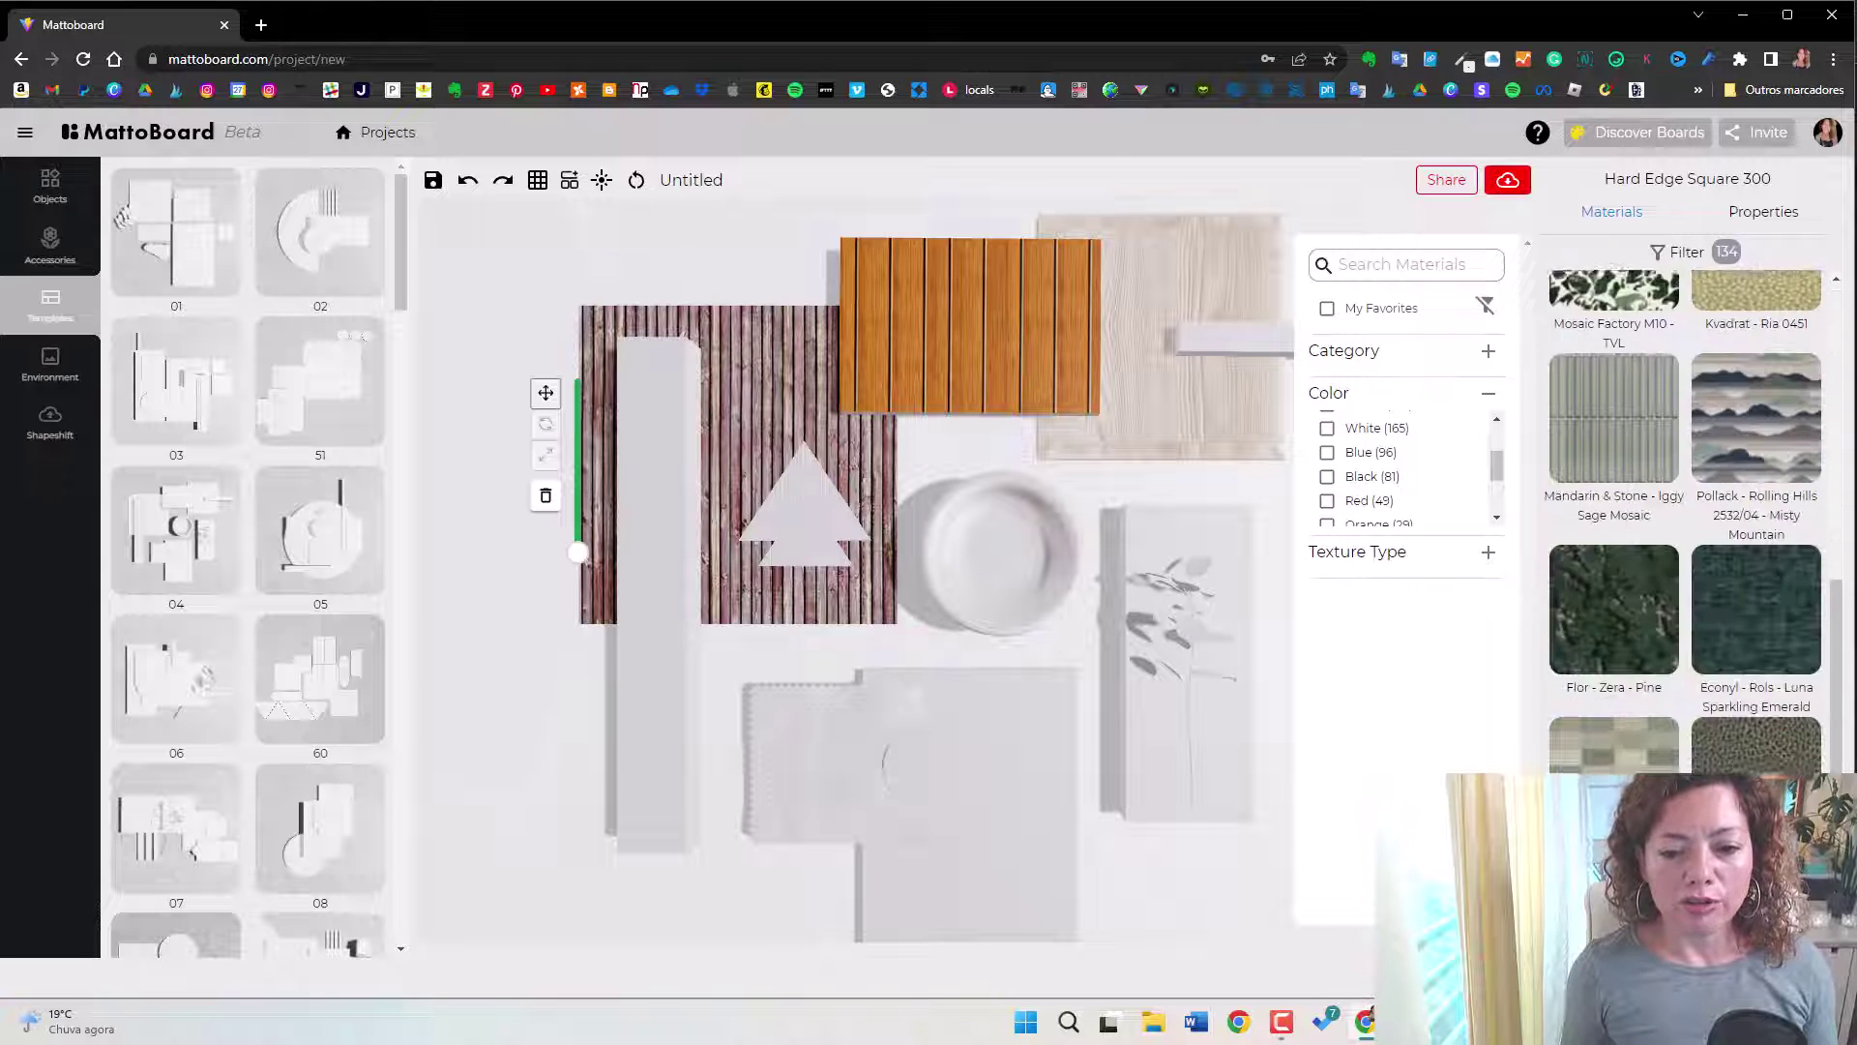
pyautogui.scroll(-10, 1688, 522)
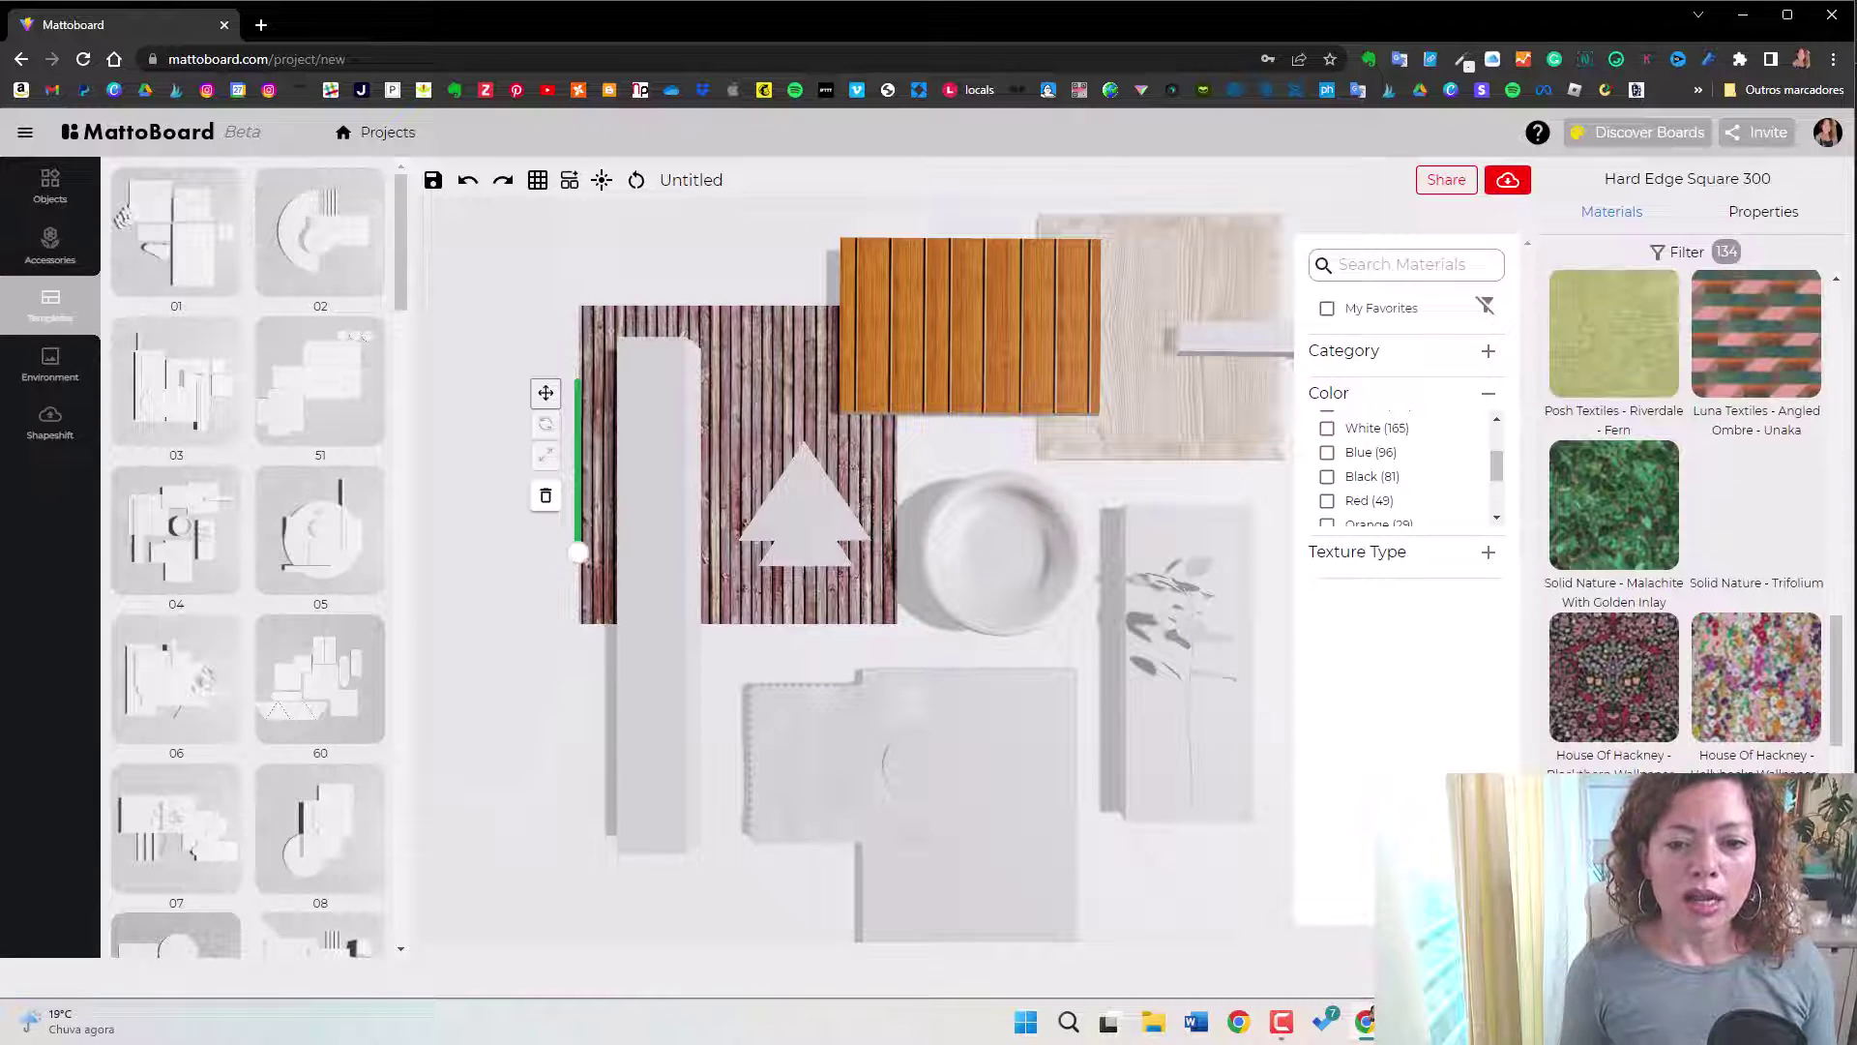
pyautogui.scroll(3, 1838, 464)
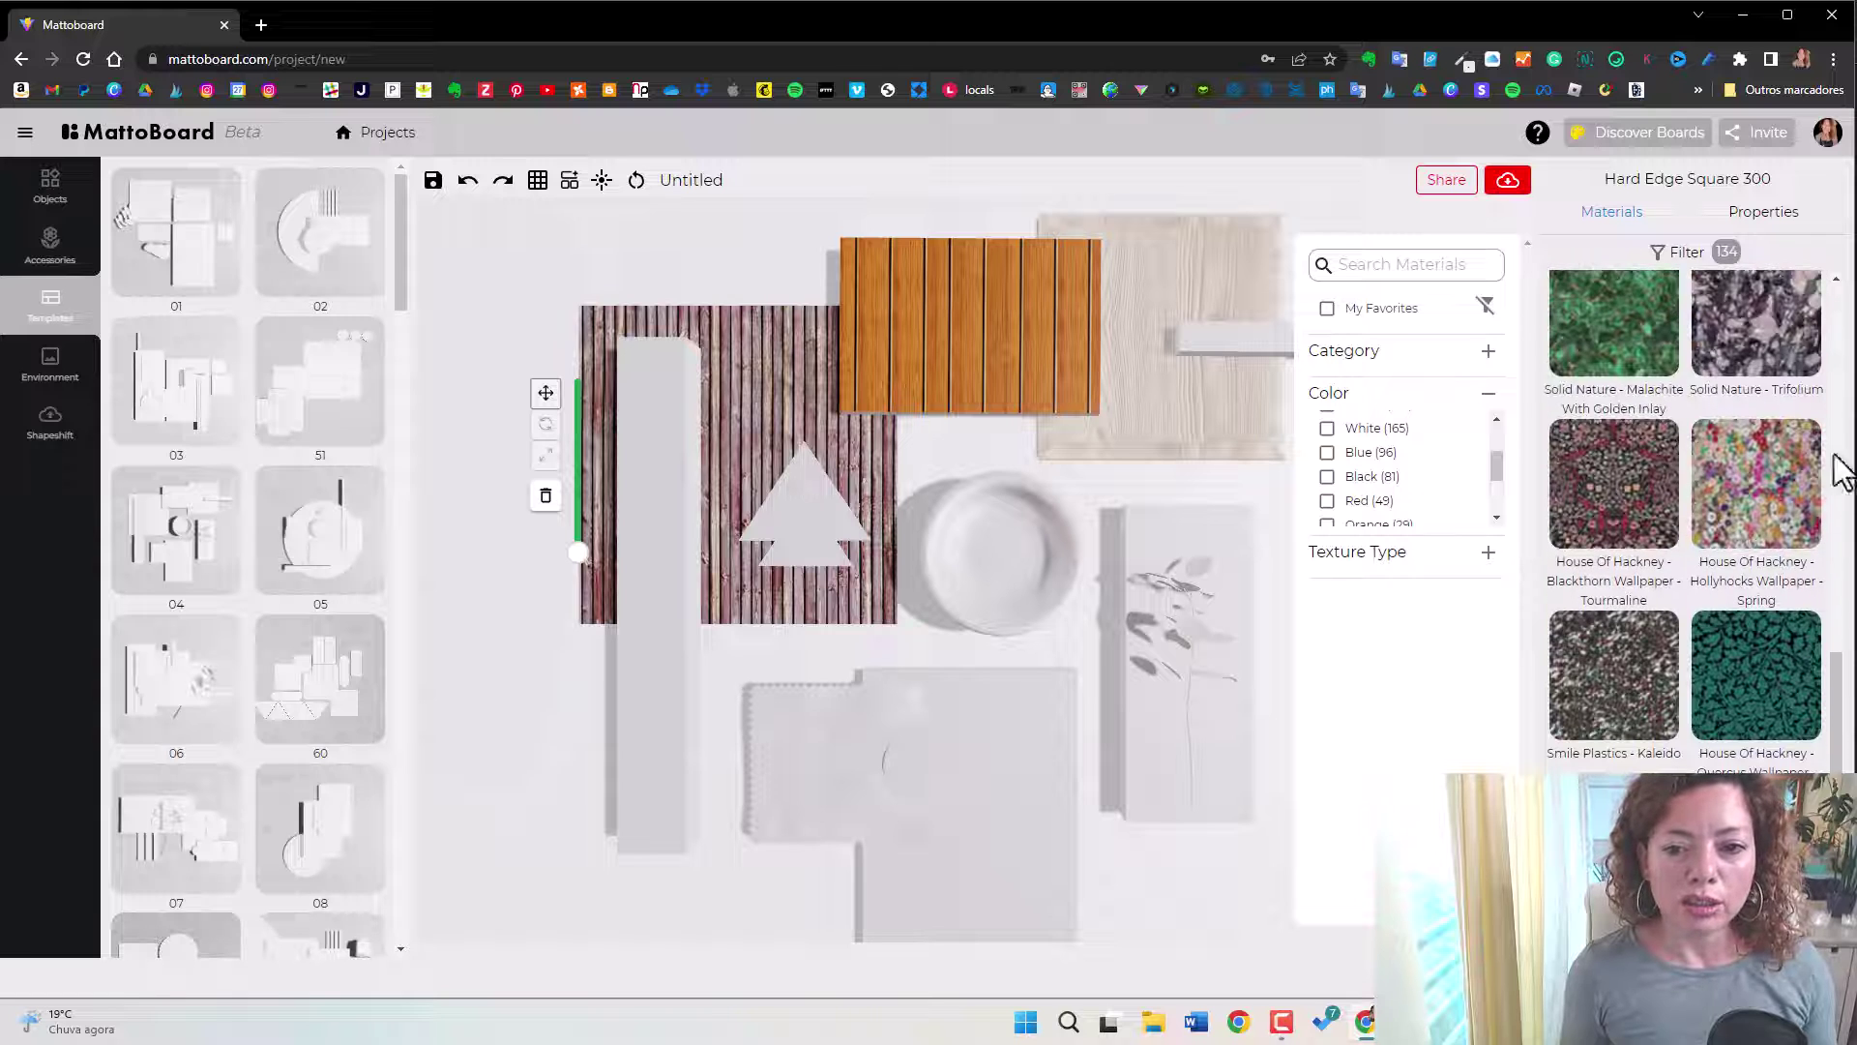
pyautogui.click(753, 324)
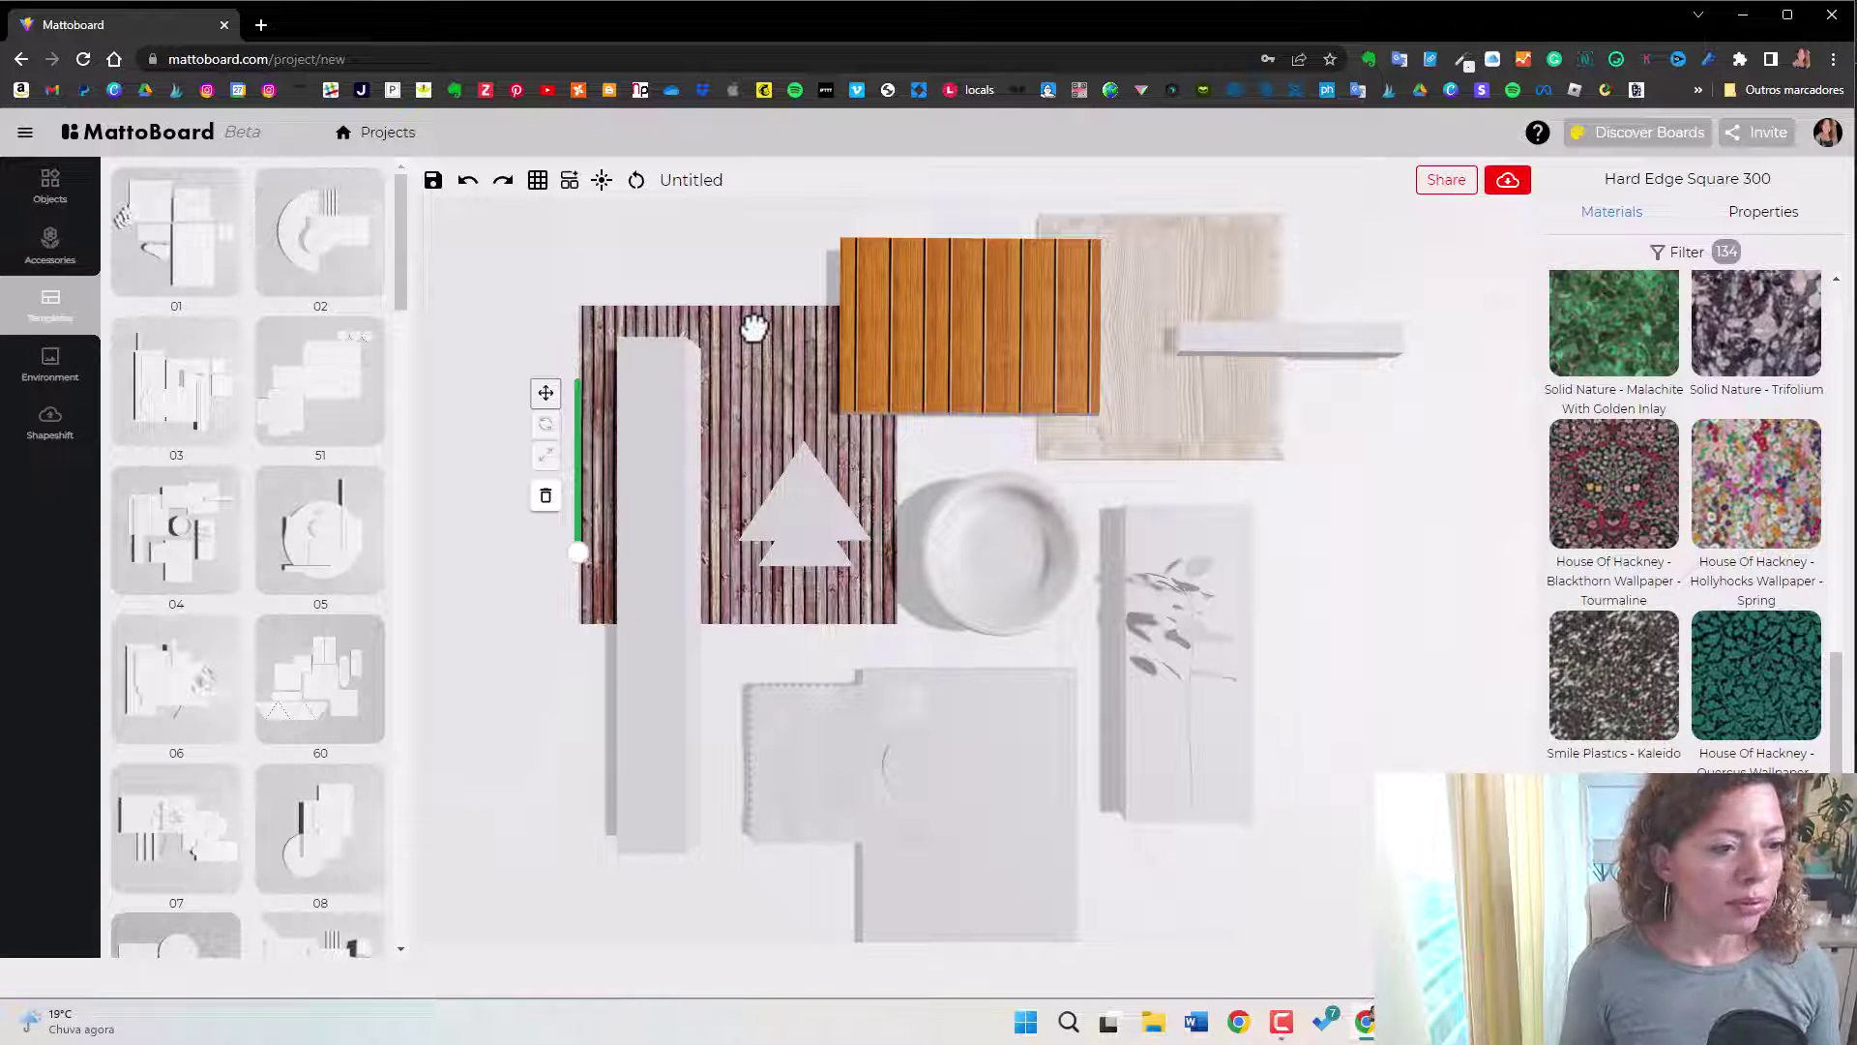
# Apply the Beige Marble material to the Hard Edge Square 300 and deselect it.
pyautogui.scroll(-10, 1688, 580)
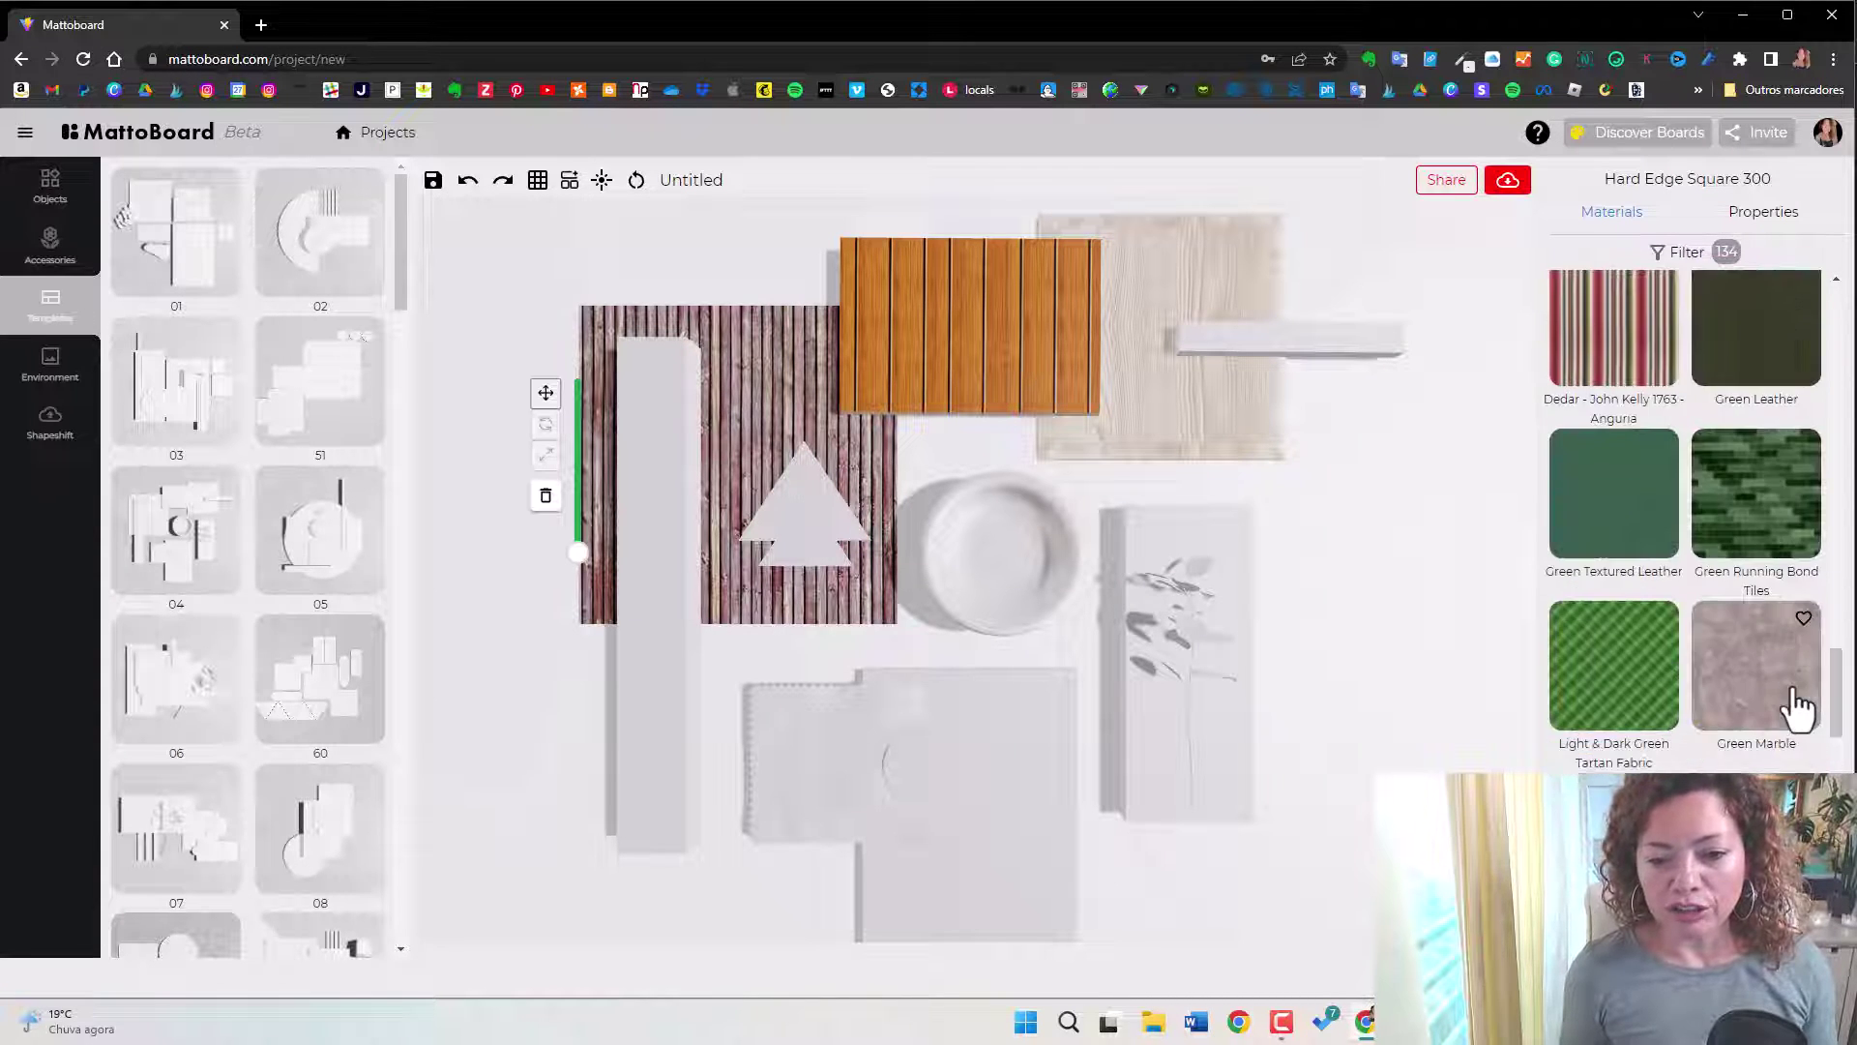
pyautogui.scroll(-5, 1688, 580)
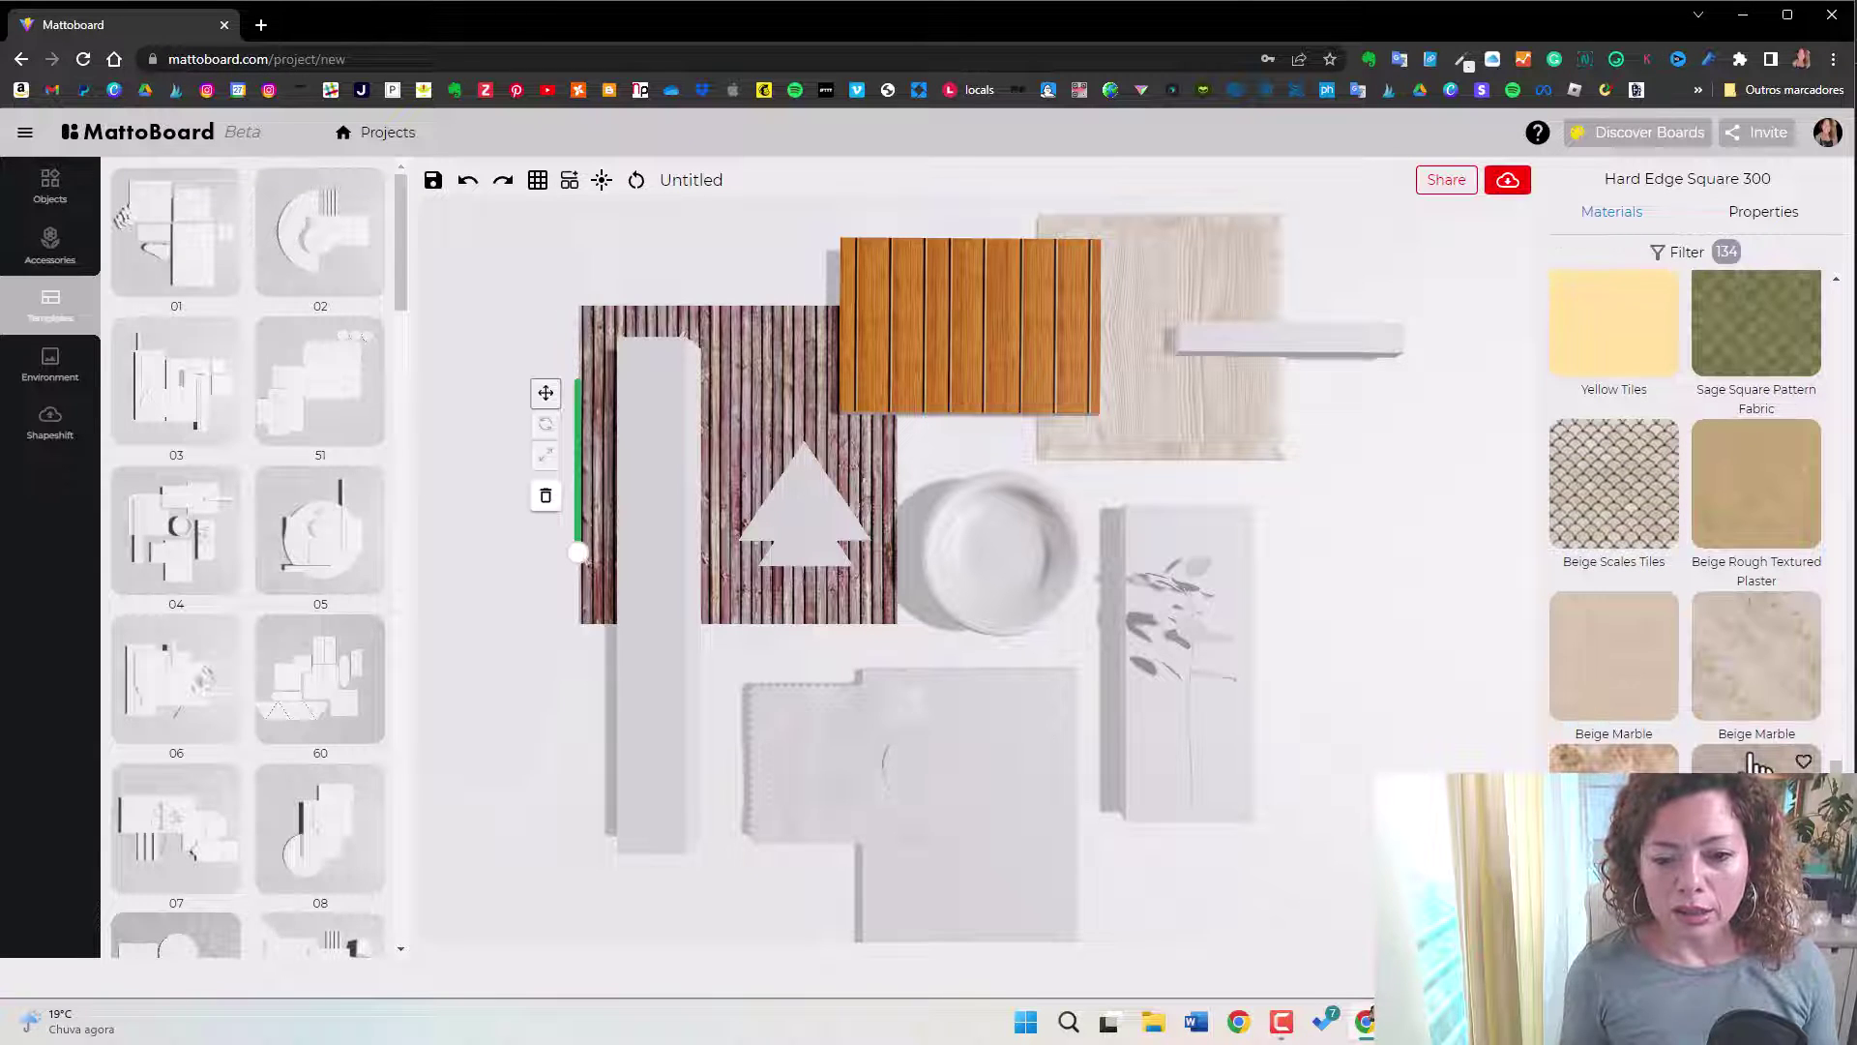
pyautogui.click(1631, 682)
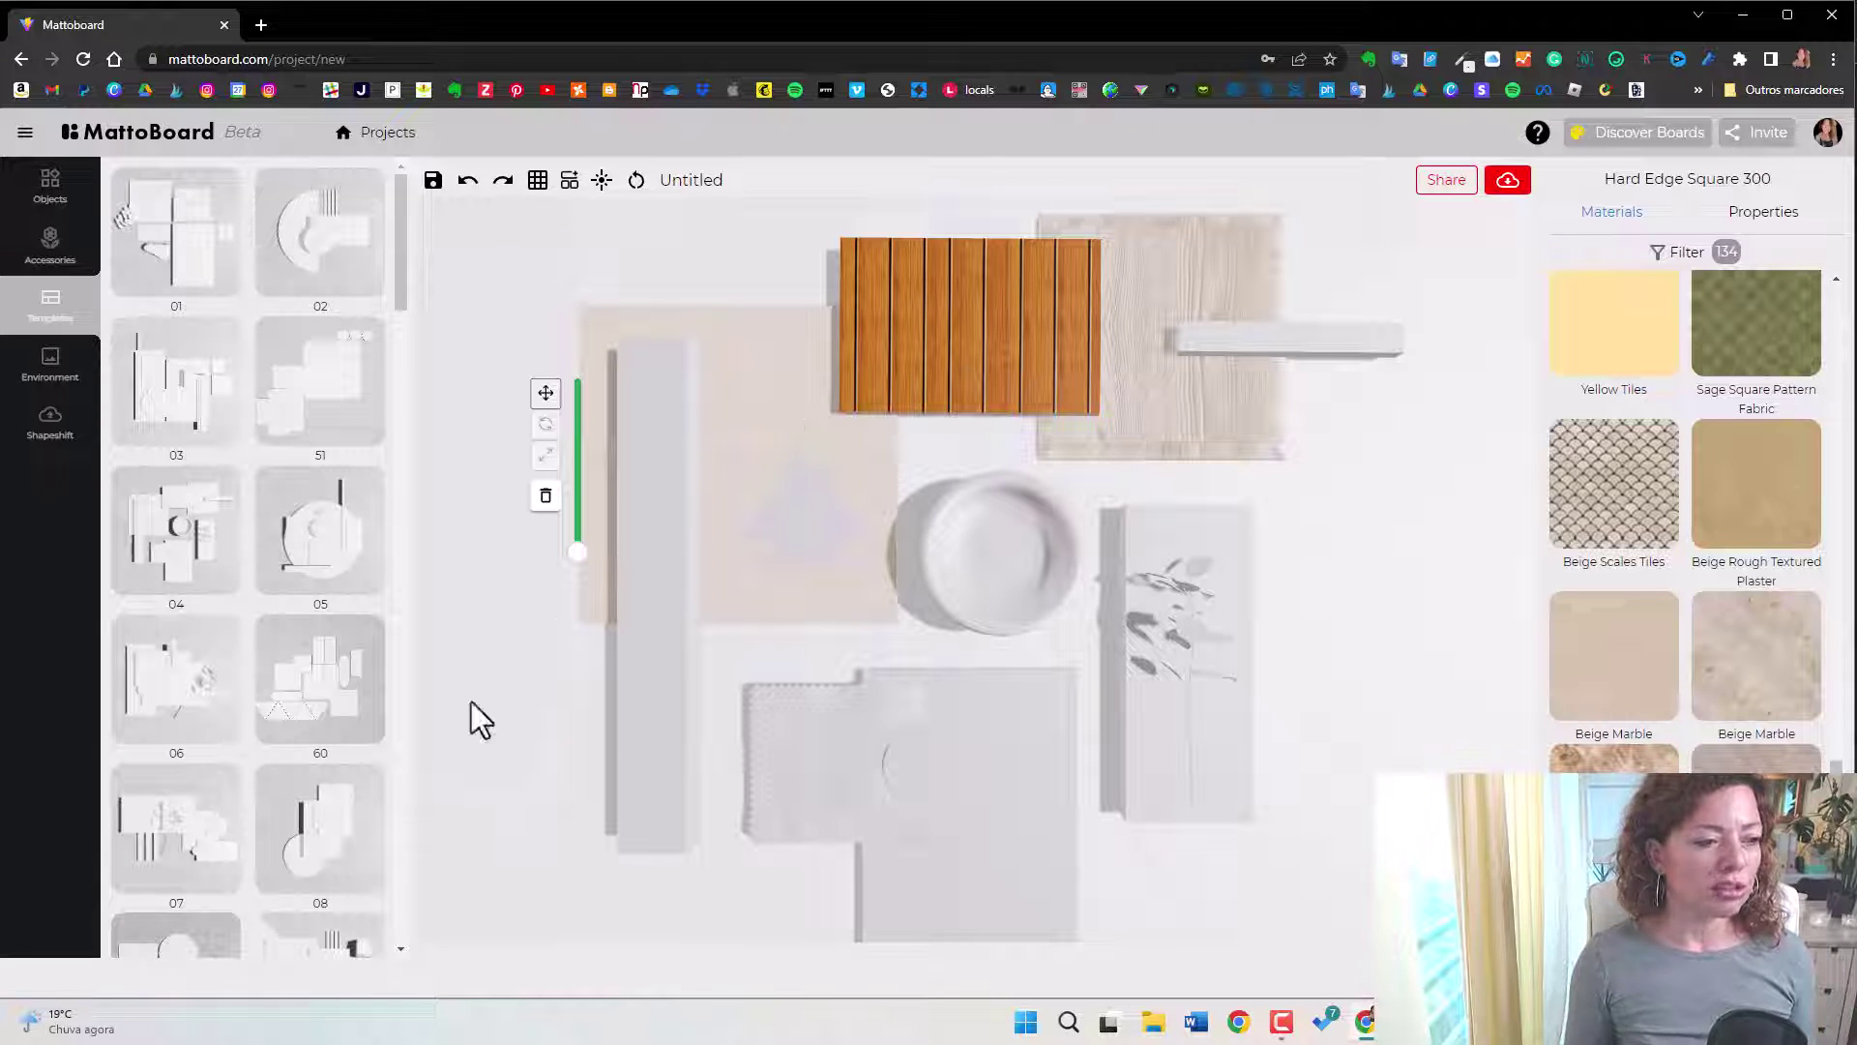
pyautogui.click(573, 682)
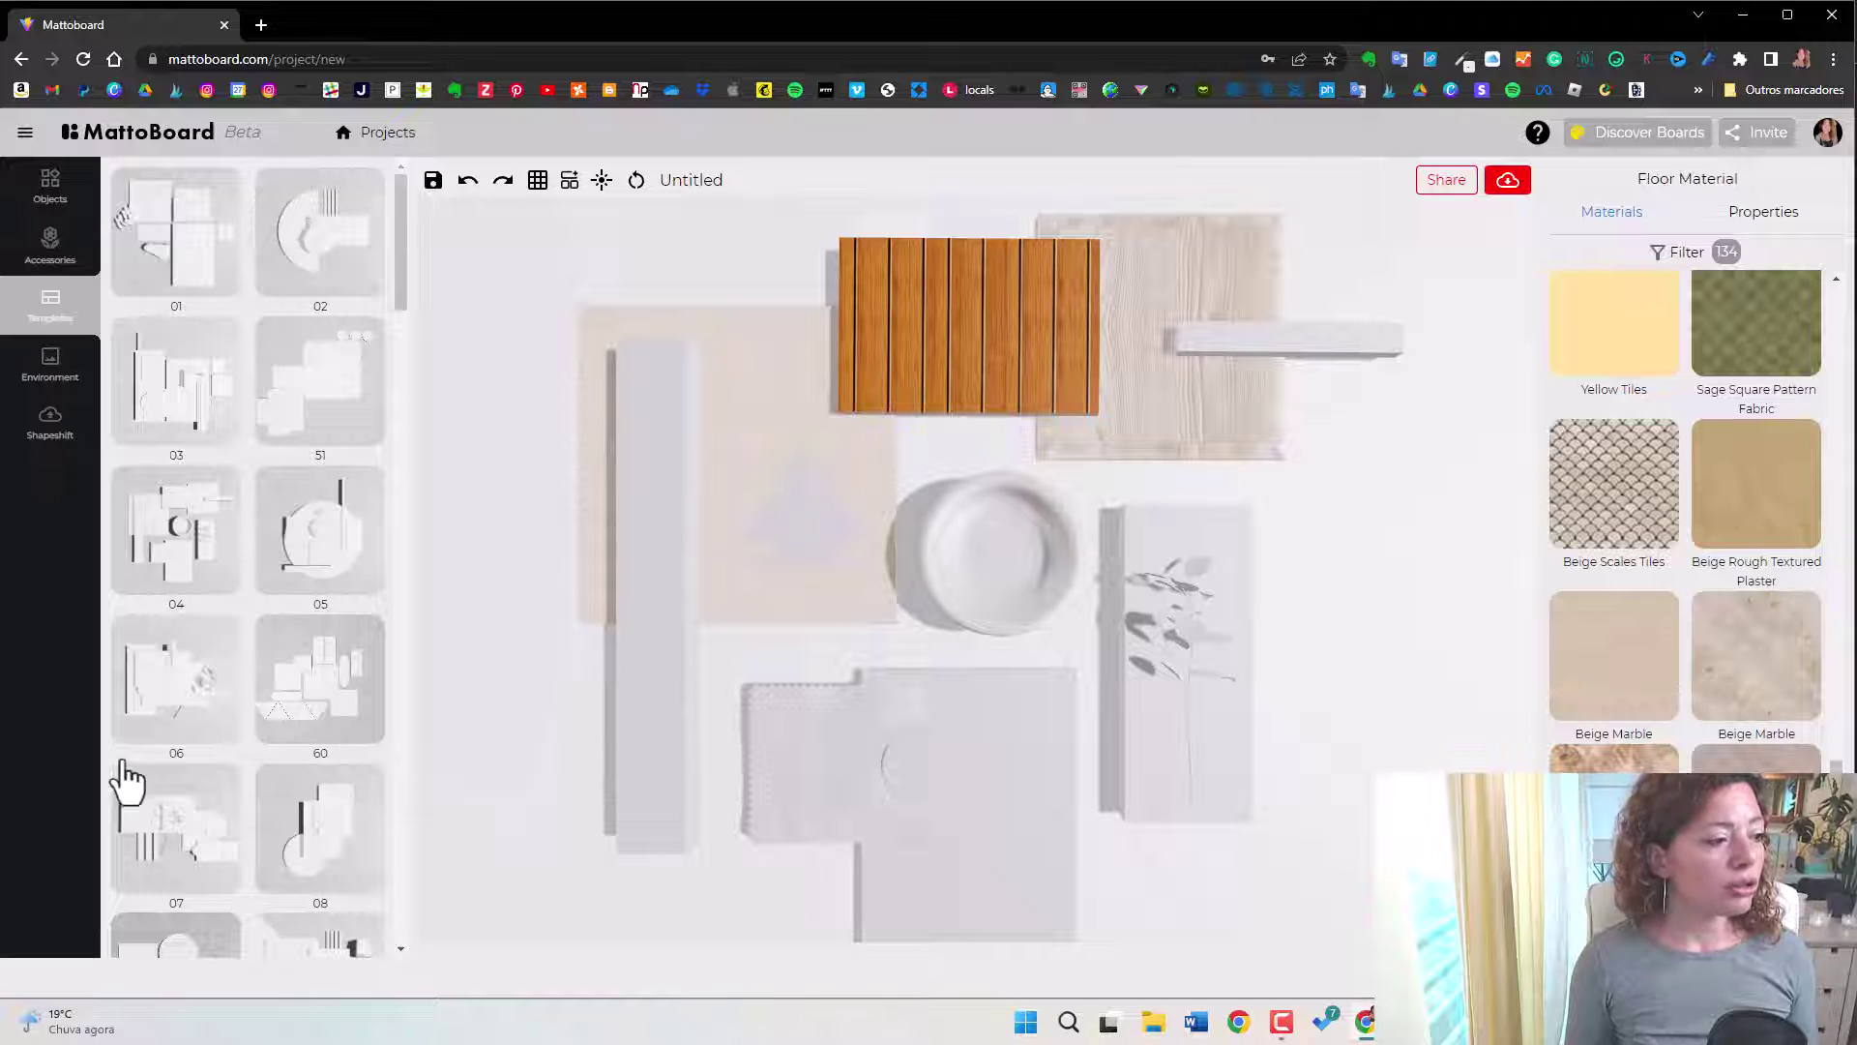
# Place the uploaded potted plants image on the board beside the plant tile and change its shape to Torn Left Side.
pyautogui.click(51, 423)
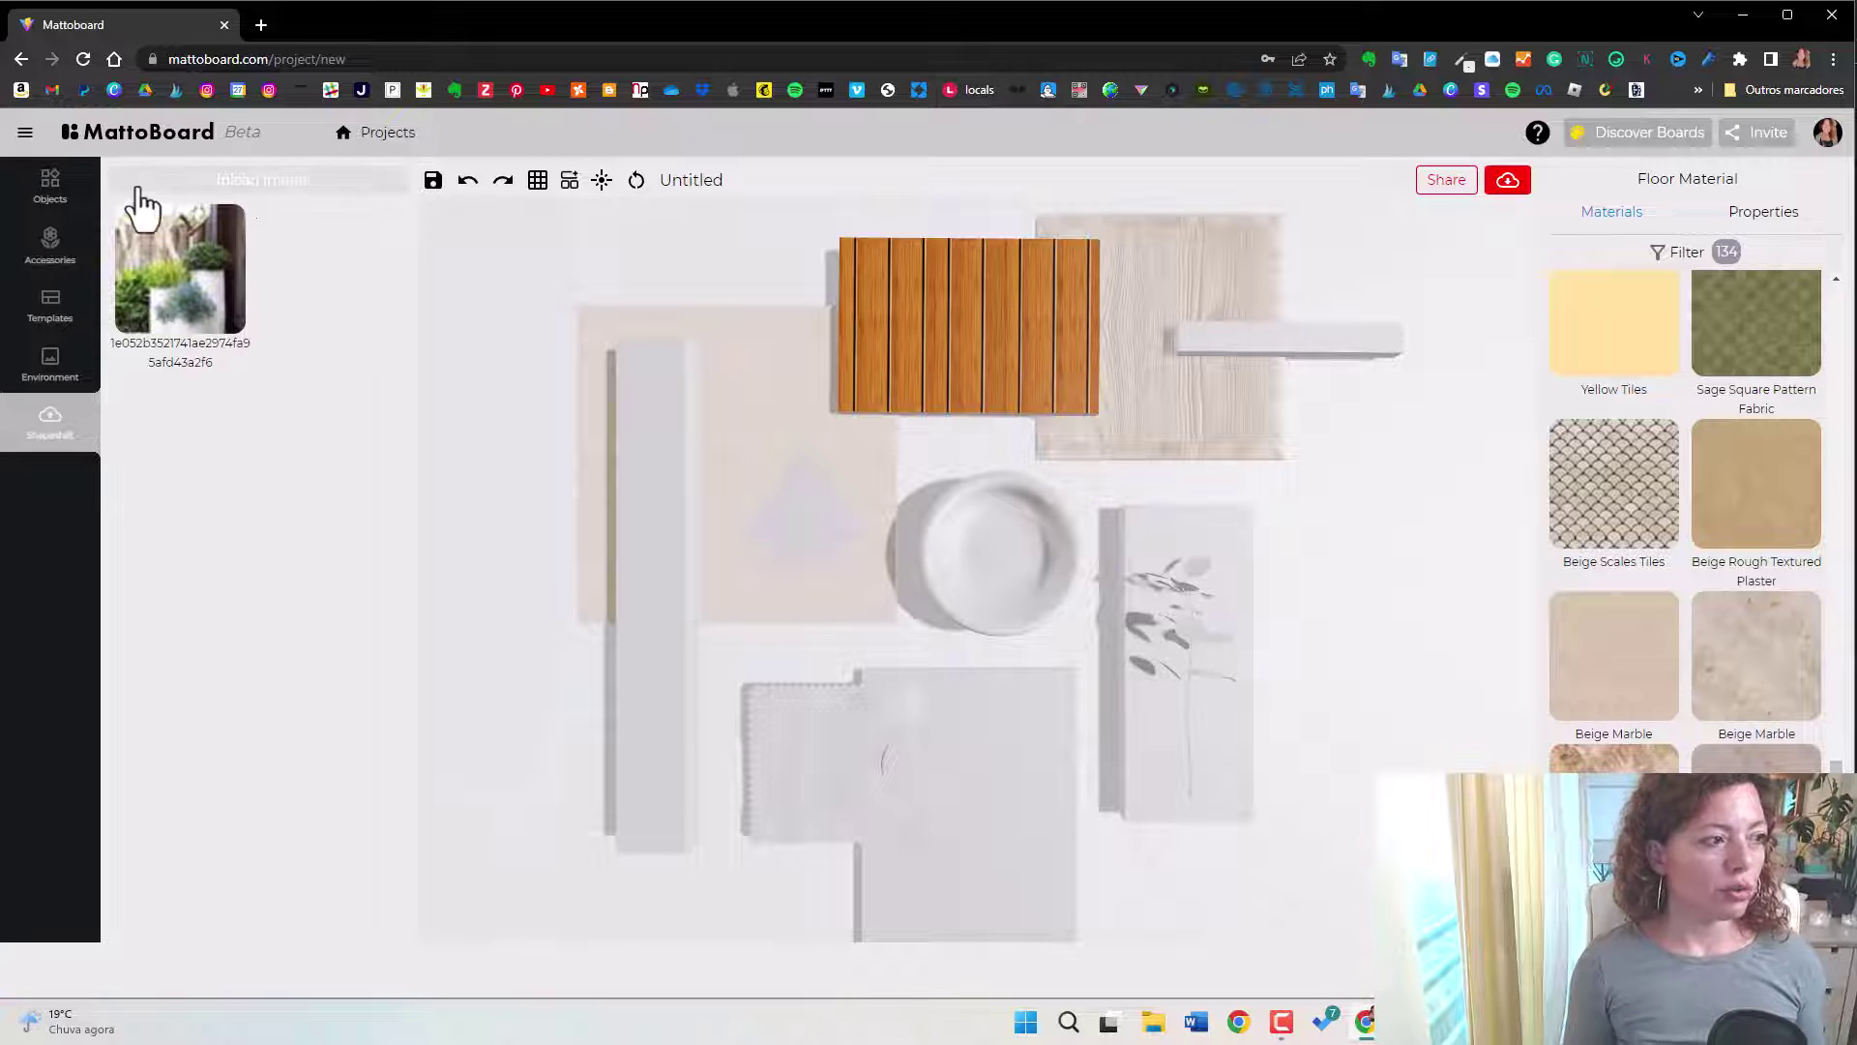
pyautogui.moveTo(164, 254); pyautogui.dragTo(1338, 532)
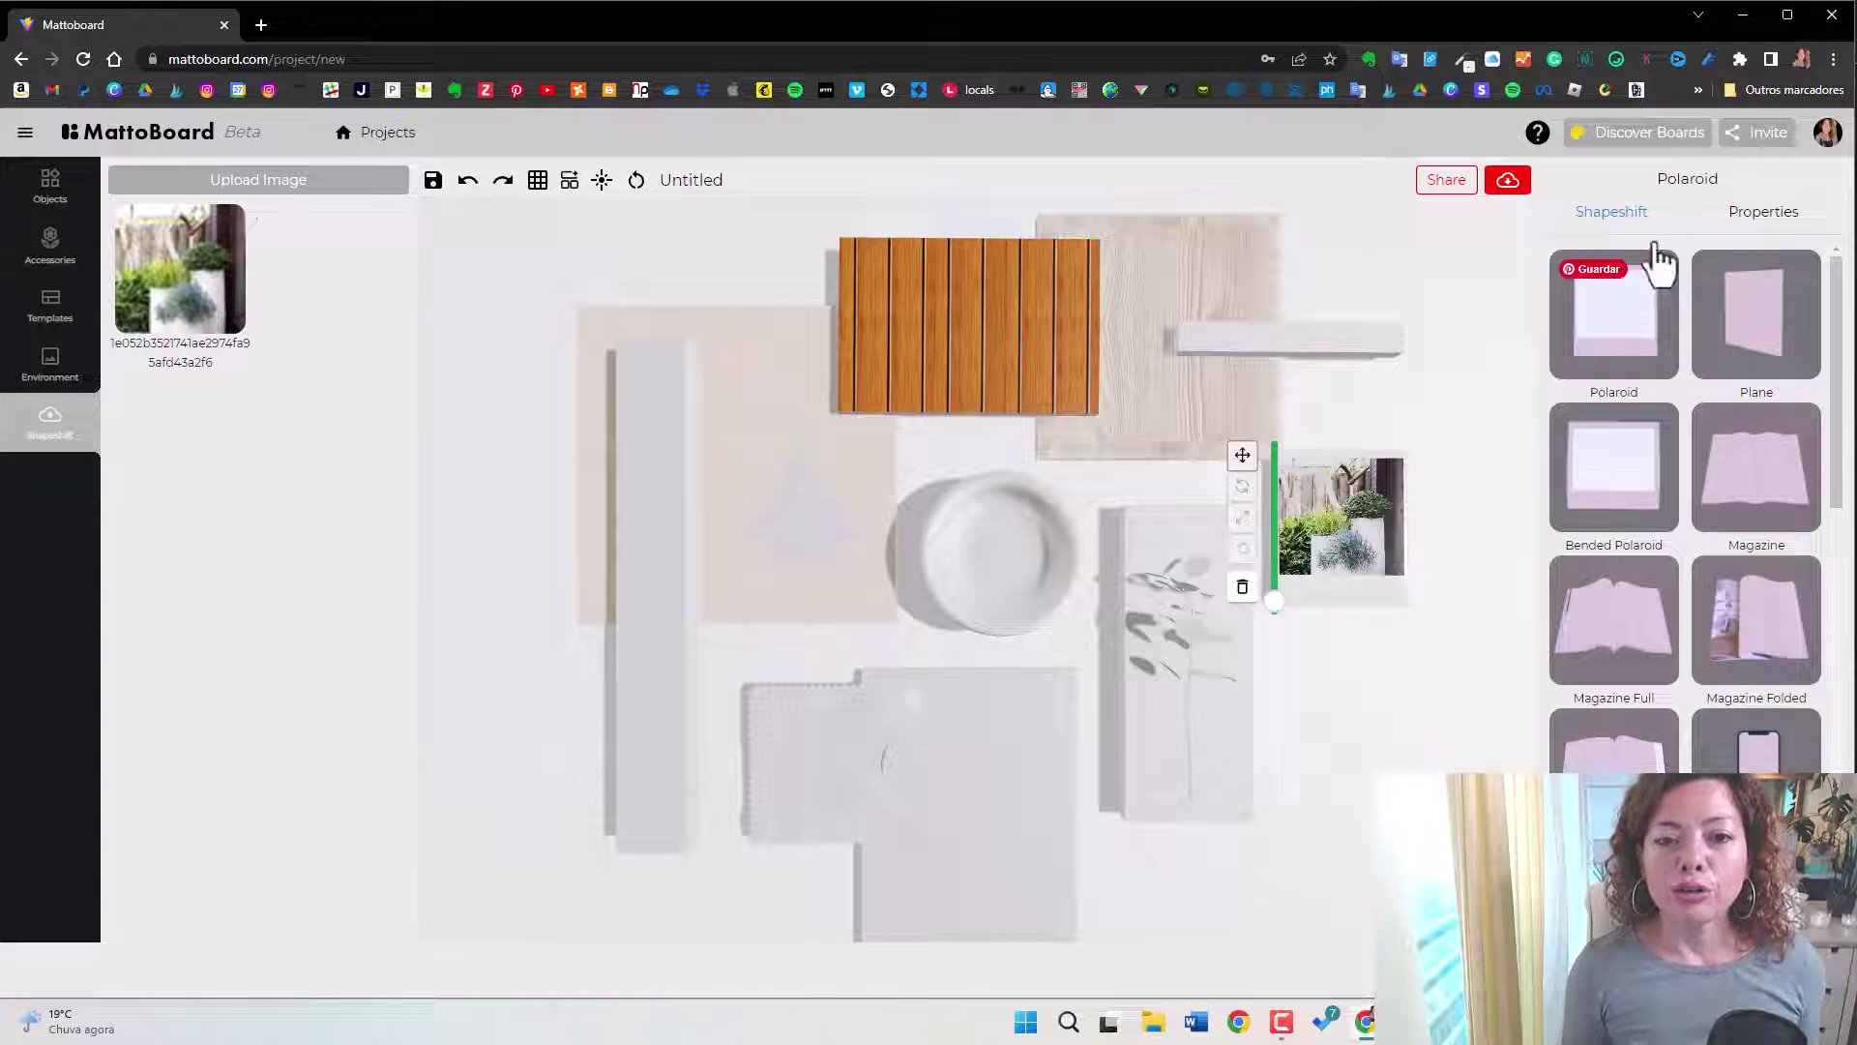
pyautogui.scroll(-4, 1650, 416)
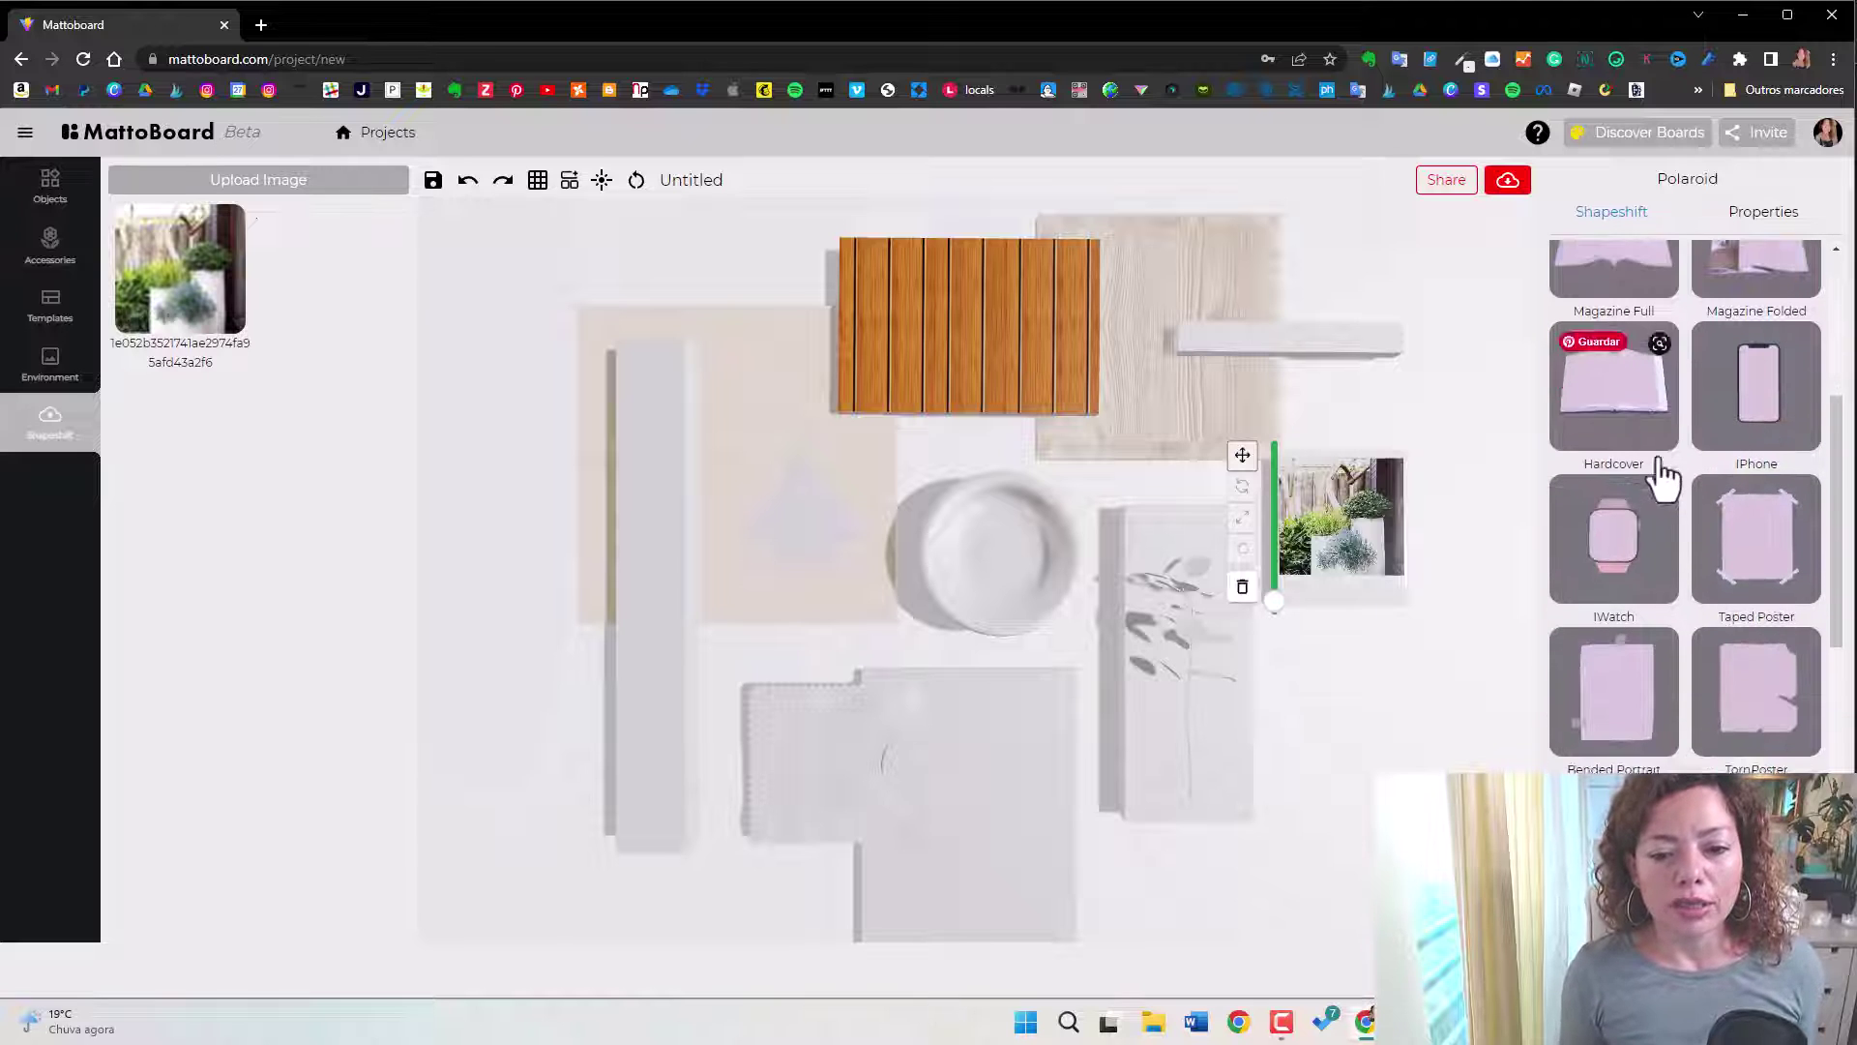
pyautogui.click(1732, 697)
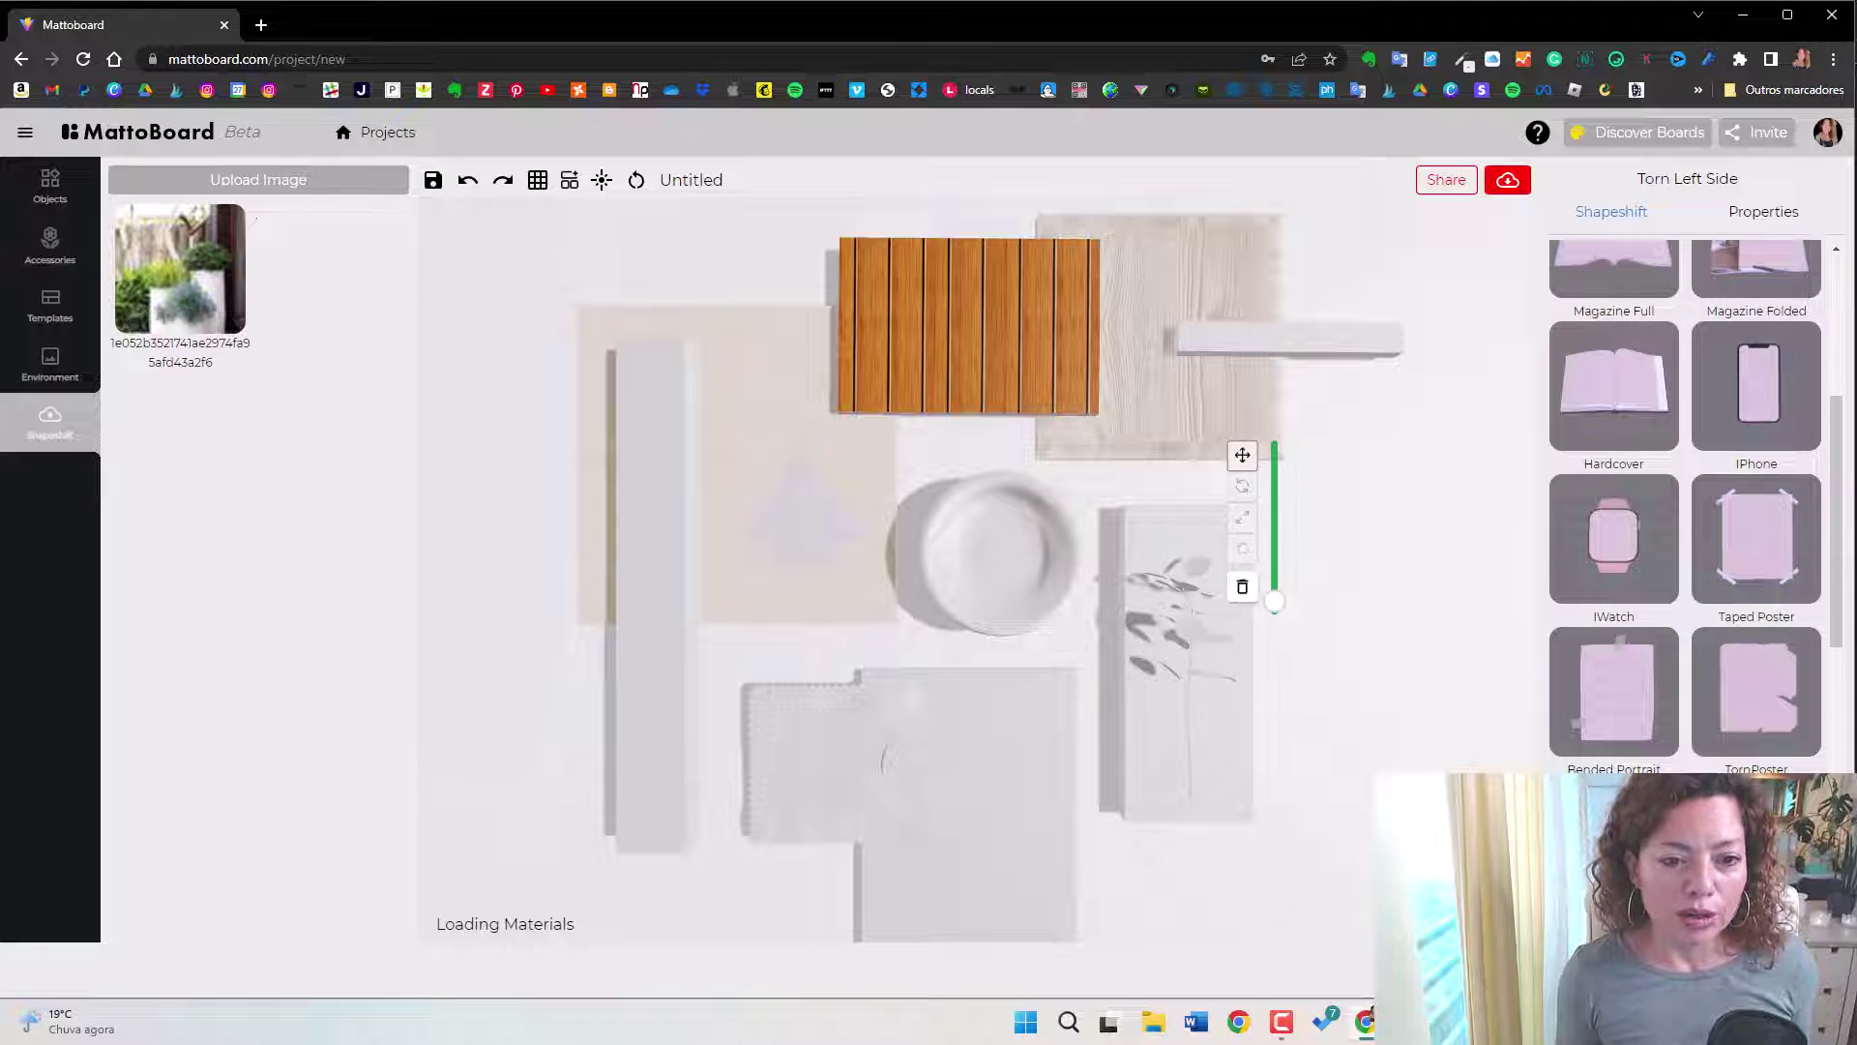
pyautogui.moveTo(1338, 497); pyautogui.dragTo(1377, 568)
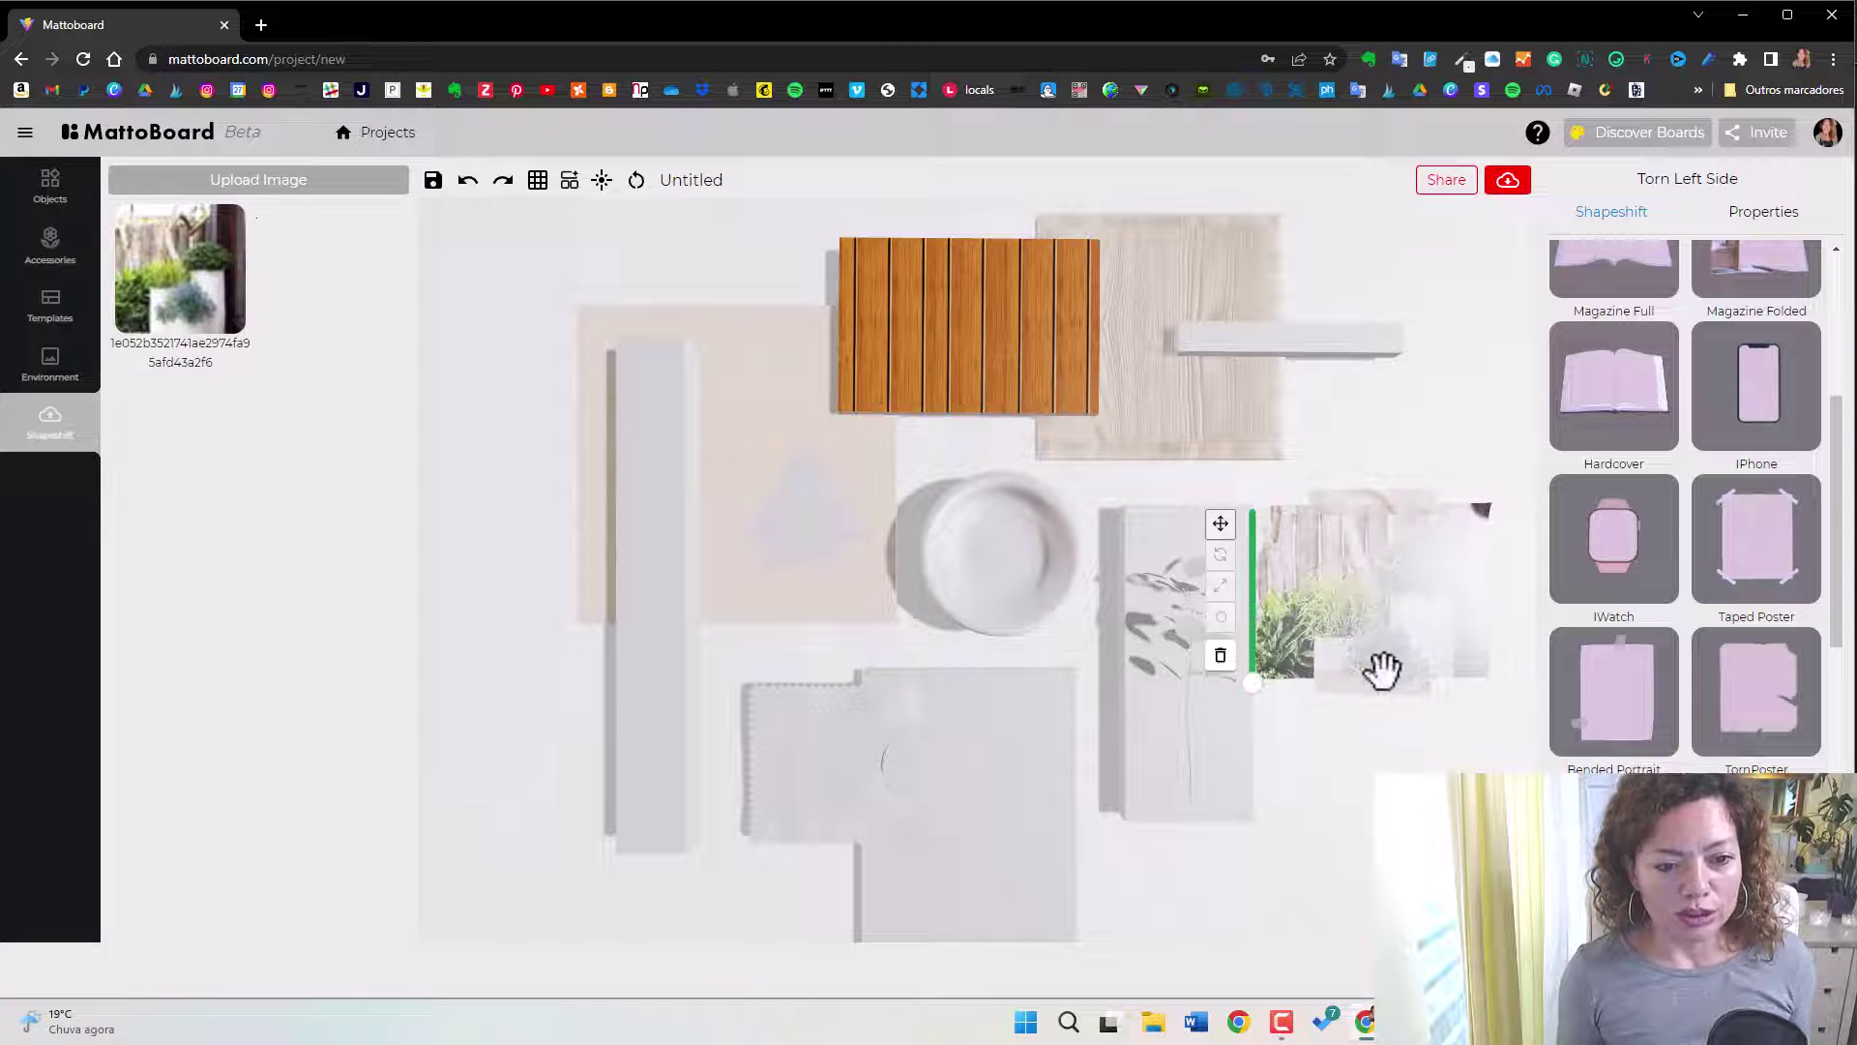
# Scale the torn photo down slightly on all sides and return to the shape choices.
pyautogui.click(1768, 228)
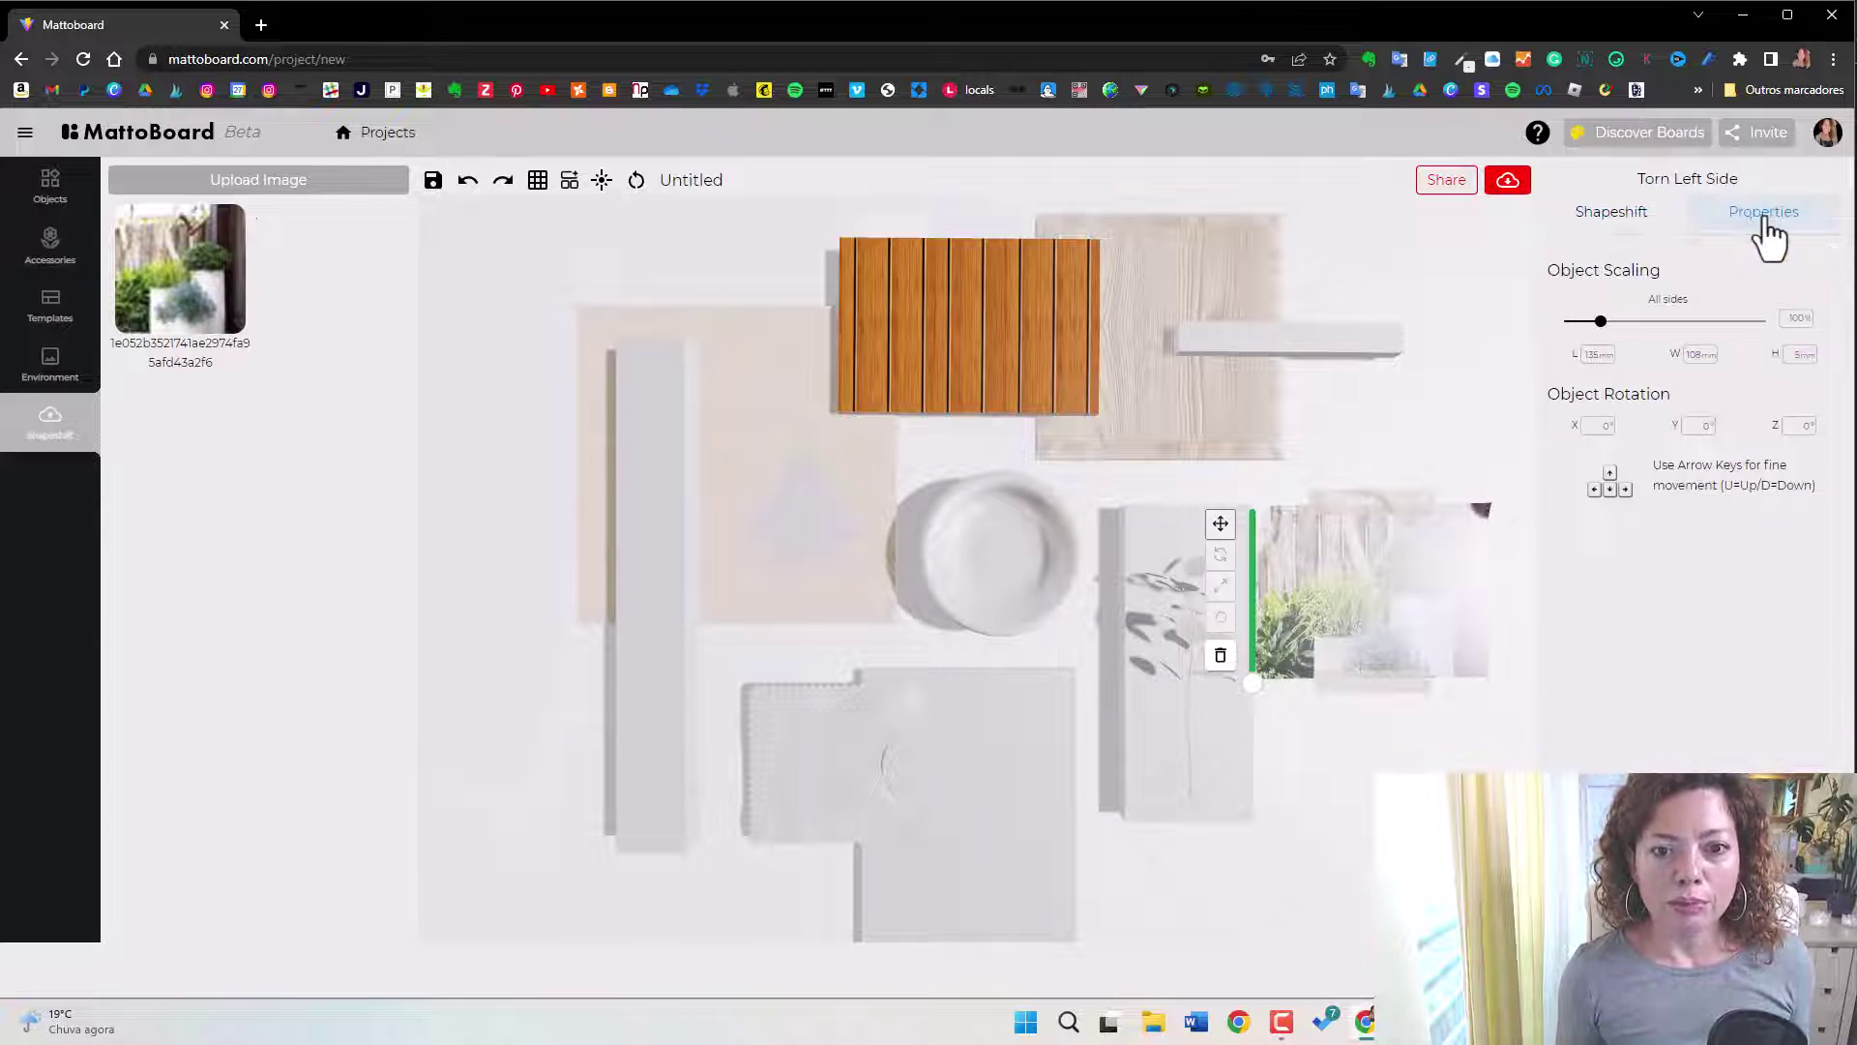
pyautogui.moveTo(1601, 323); pyautogui.dragTo(1600, 323)
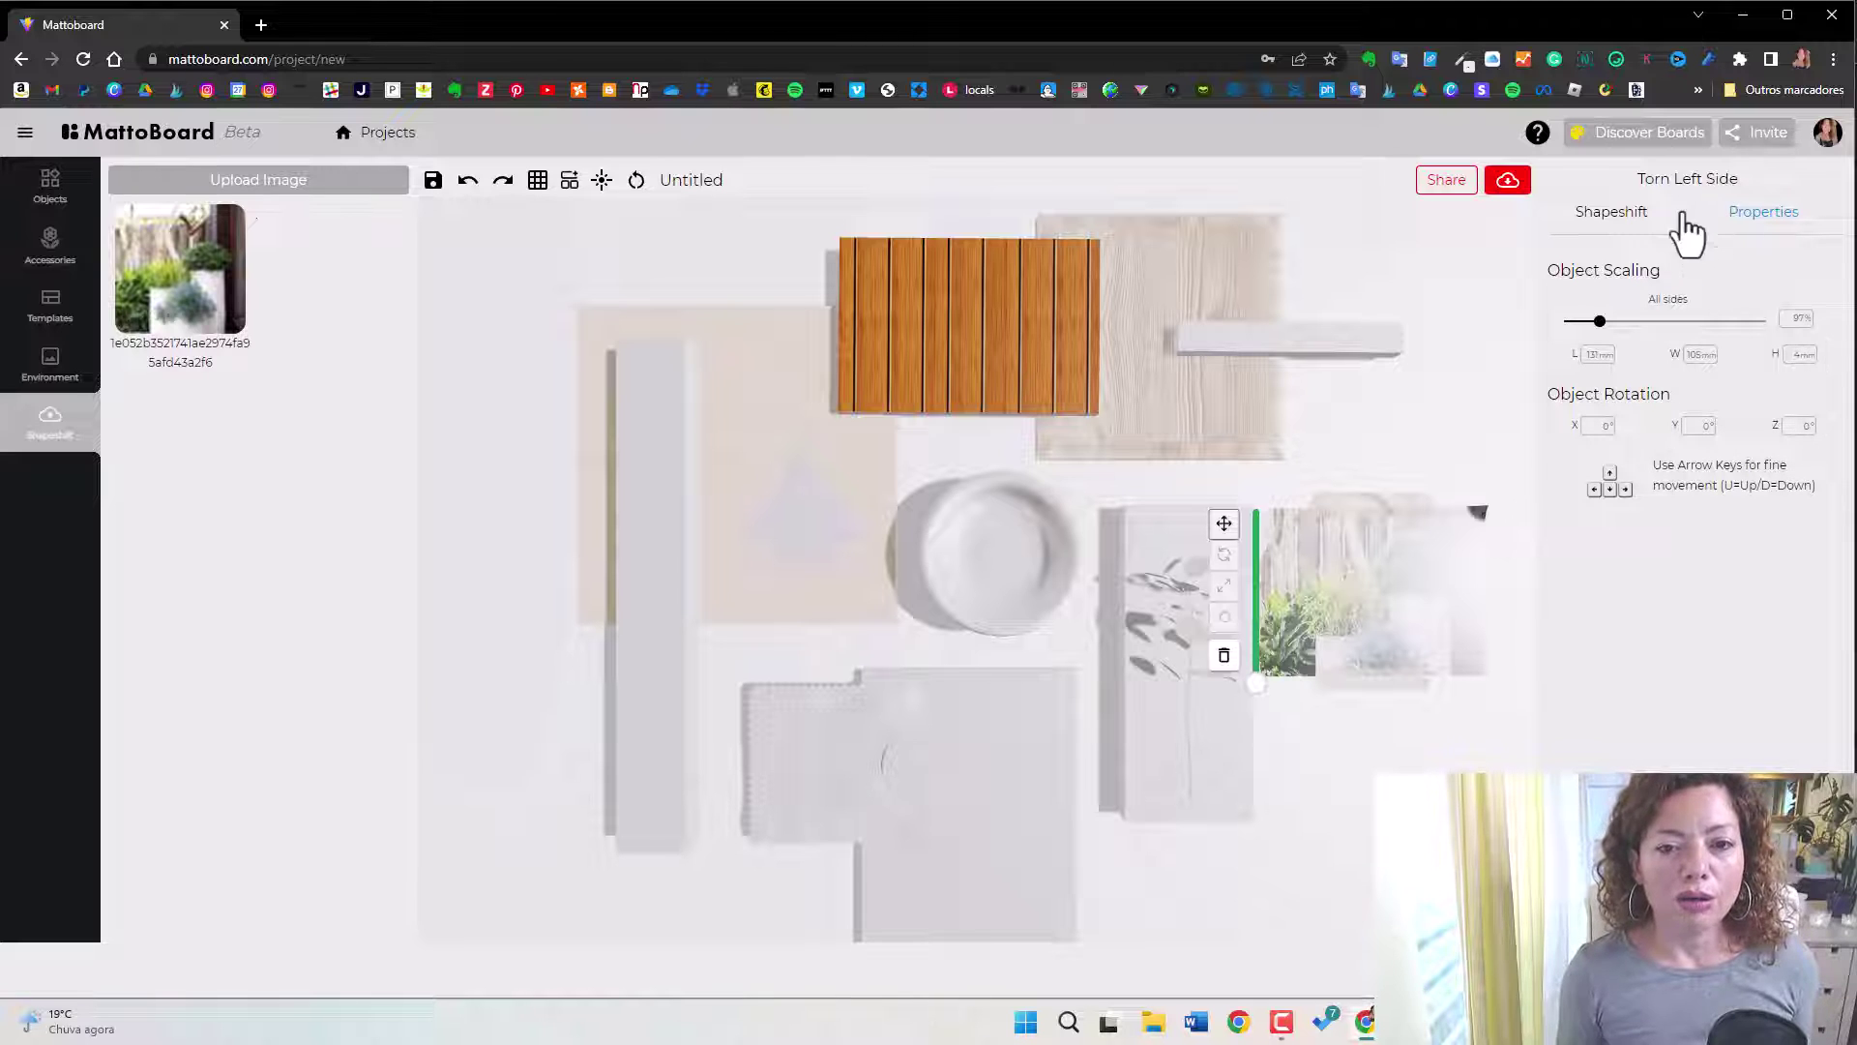
pyautogui.click(1644, 224)
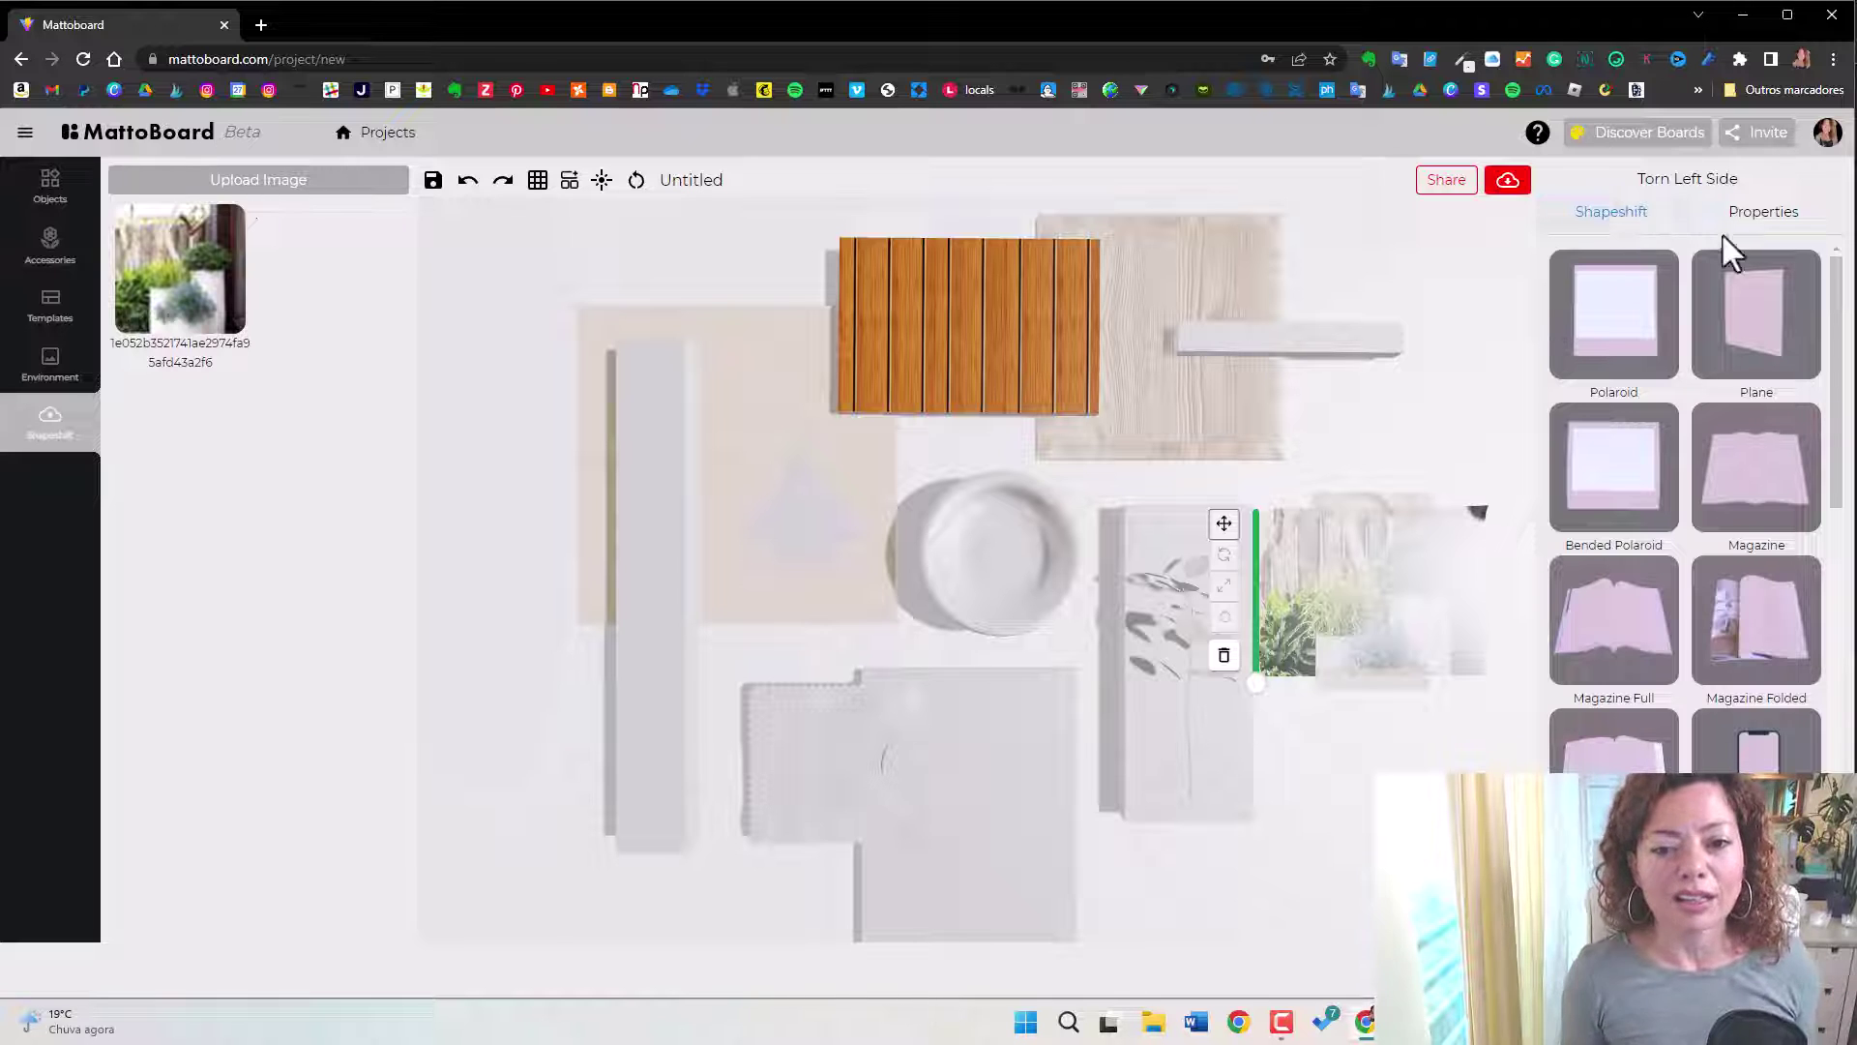
# Try the Bended Polaroid, Polaroid, Plane and Taped Poster shapes on the potted plants image.
pyautogui.click(1647, 495)
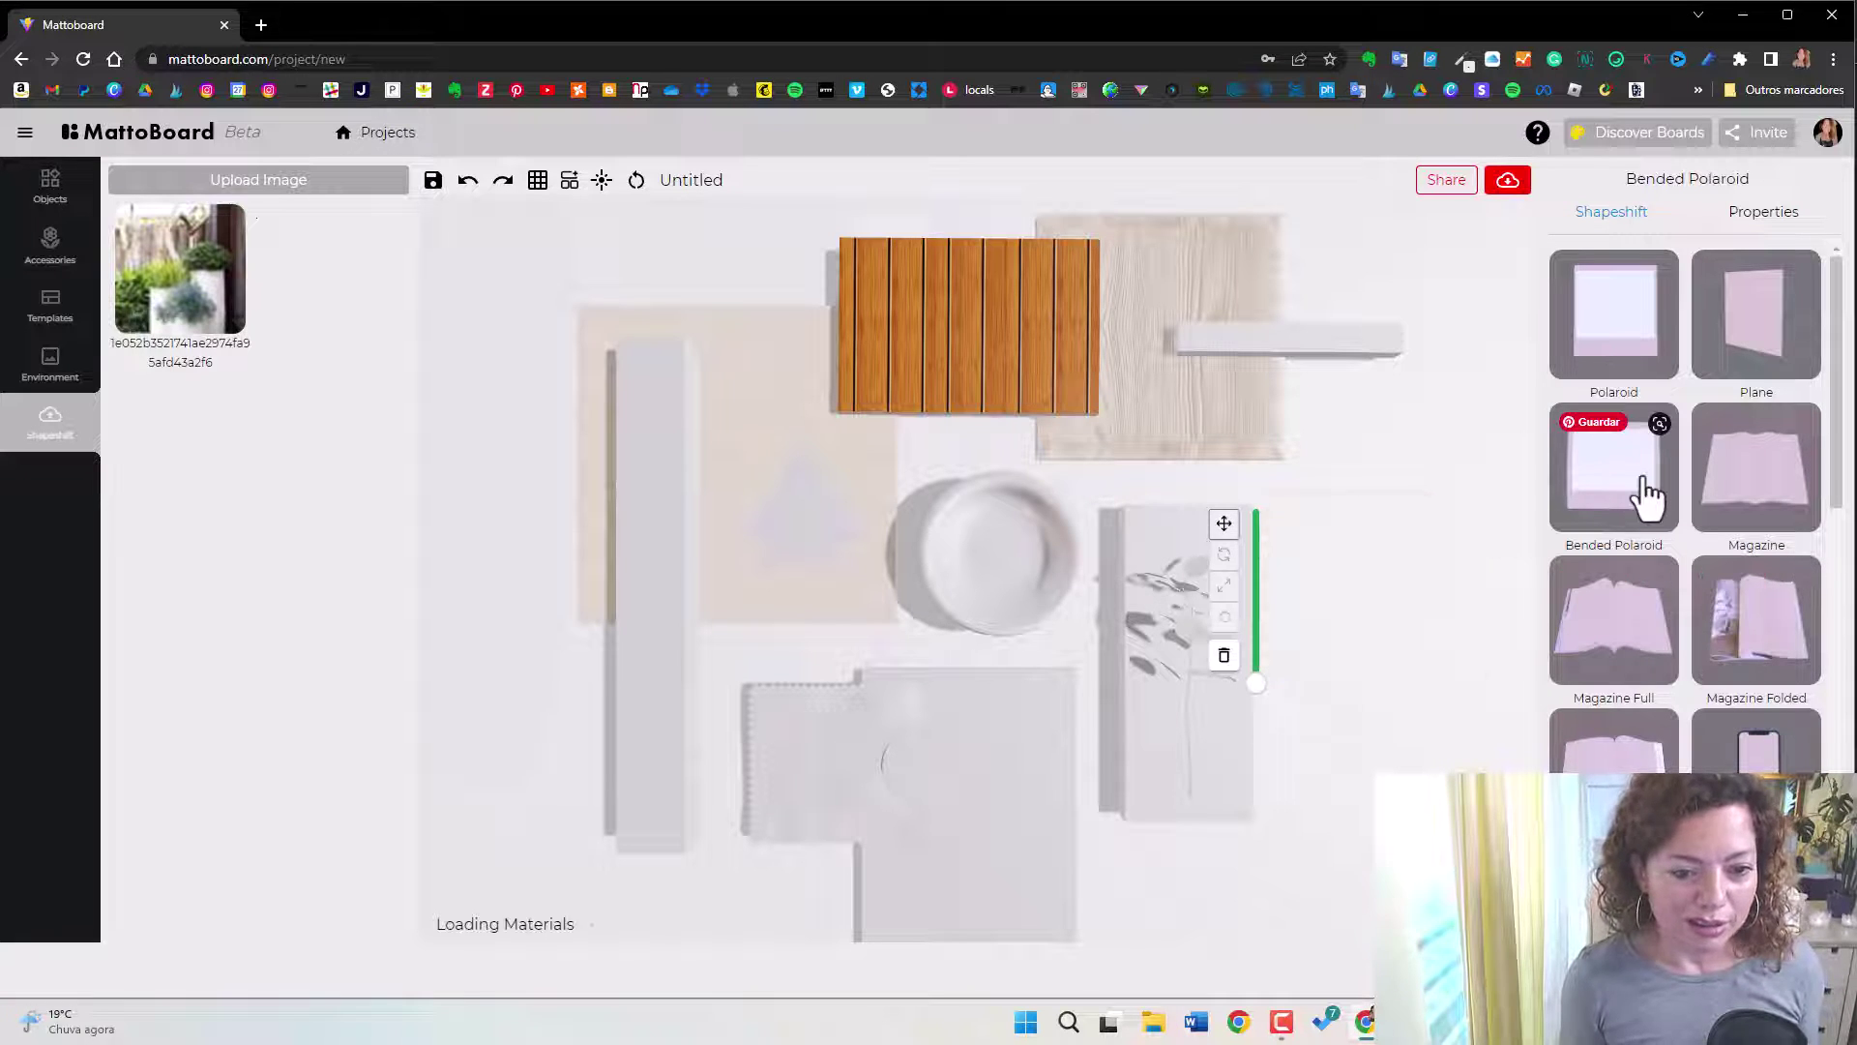
pyautogui.click(1630, 351)
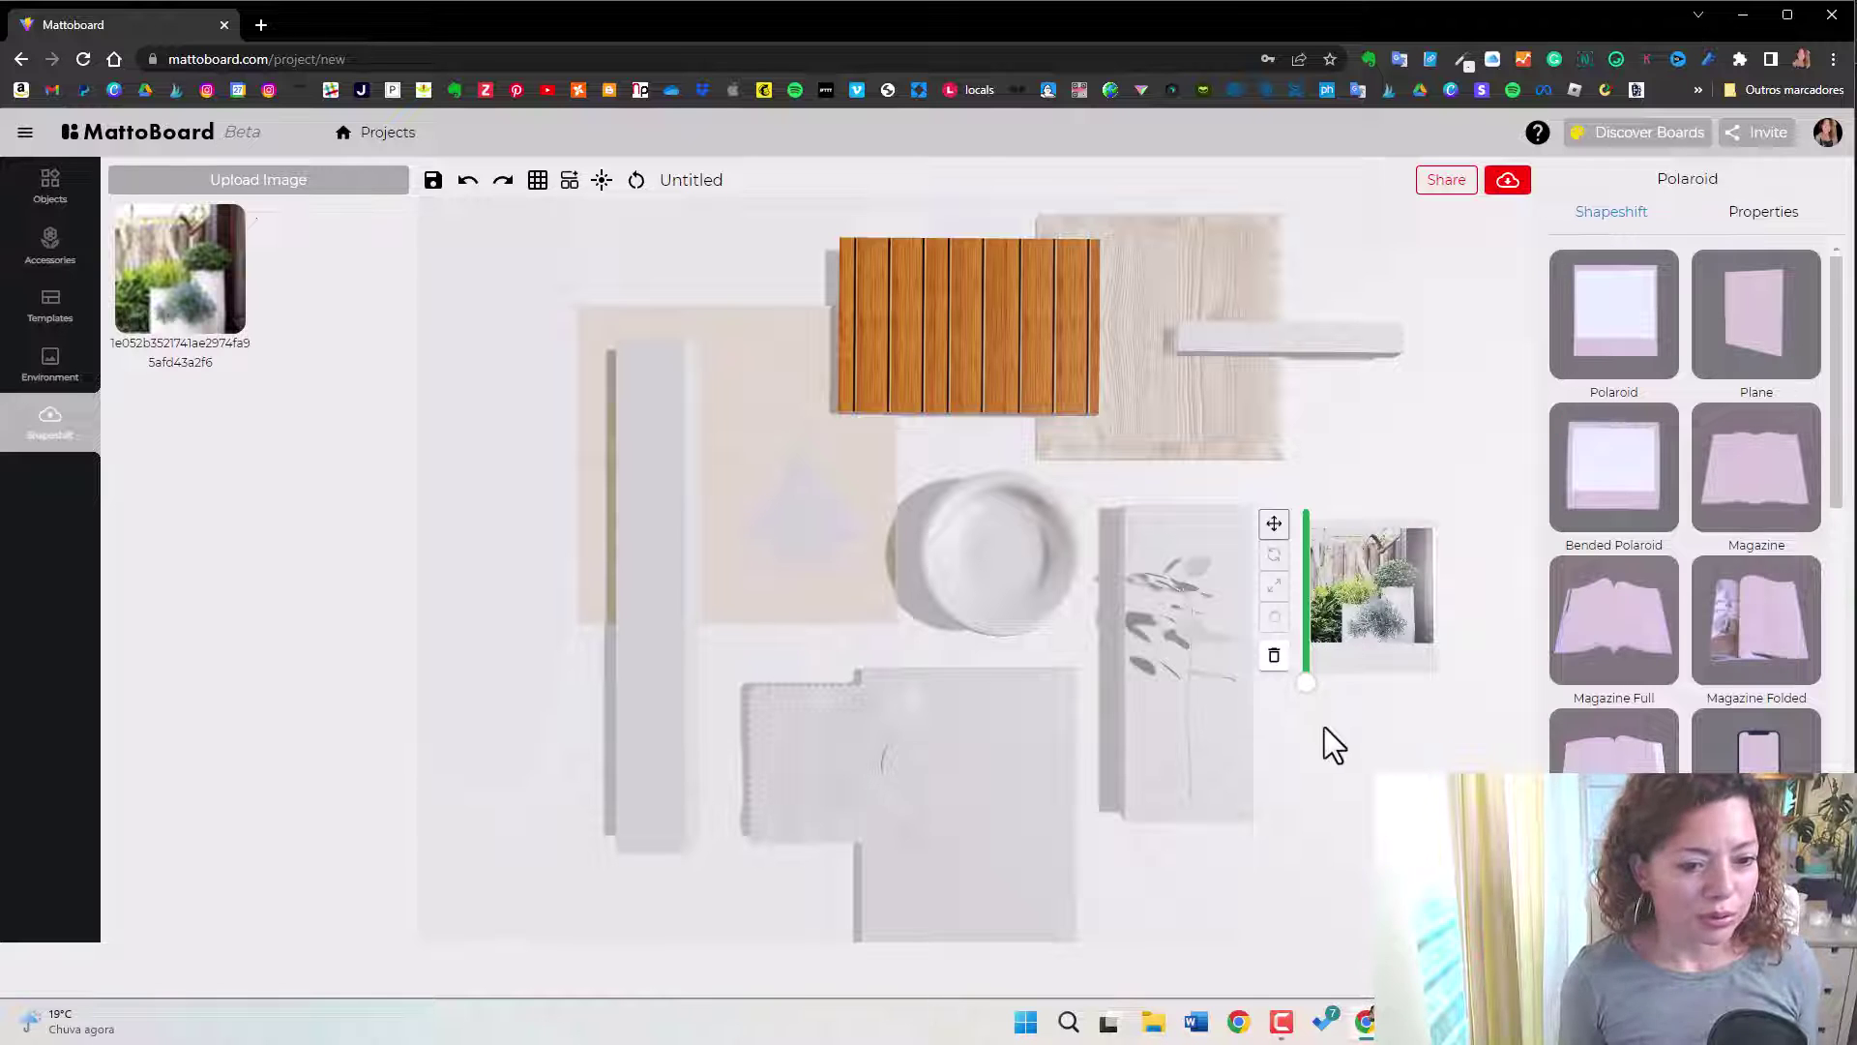
pyautogui.moveTo(1306, 679)
pyautogui.mouseDown()
pyautogui.moveTo(1288, 541)
pyautogui.moveTo(1273, 693)
pyautogui.mouseUp()
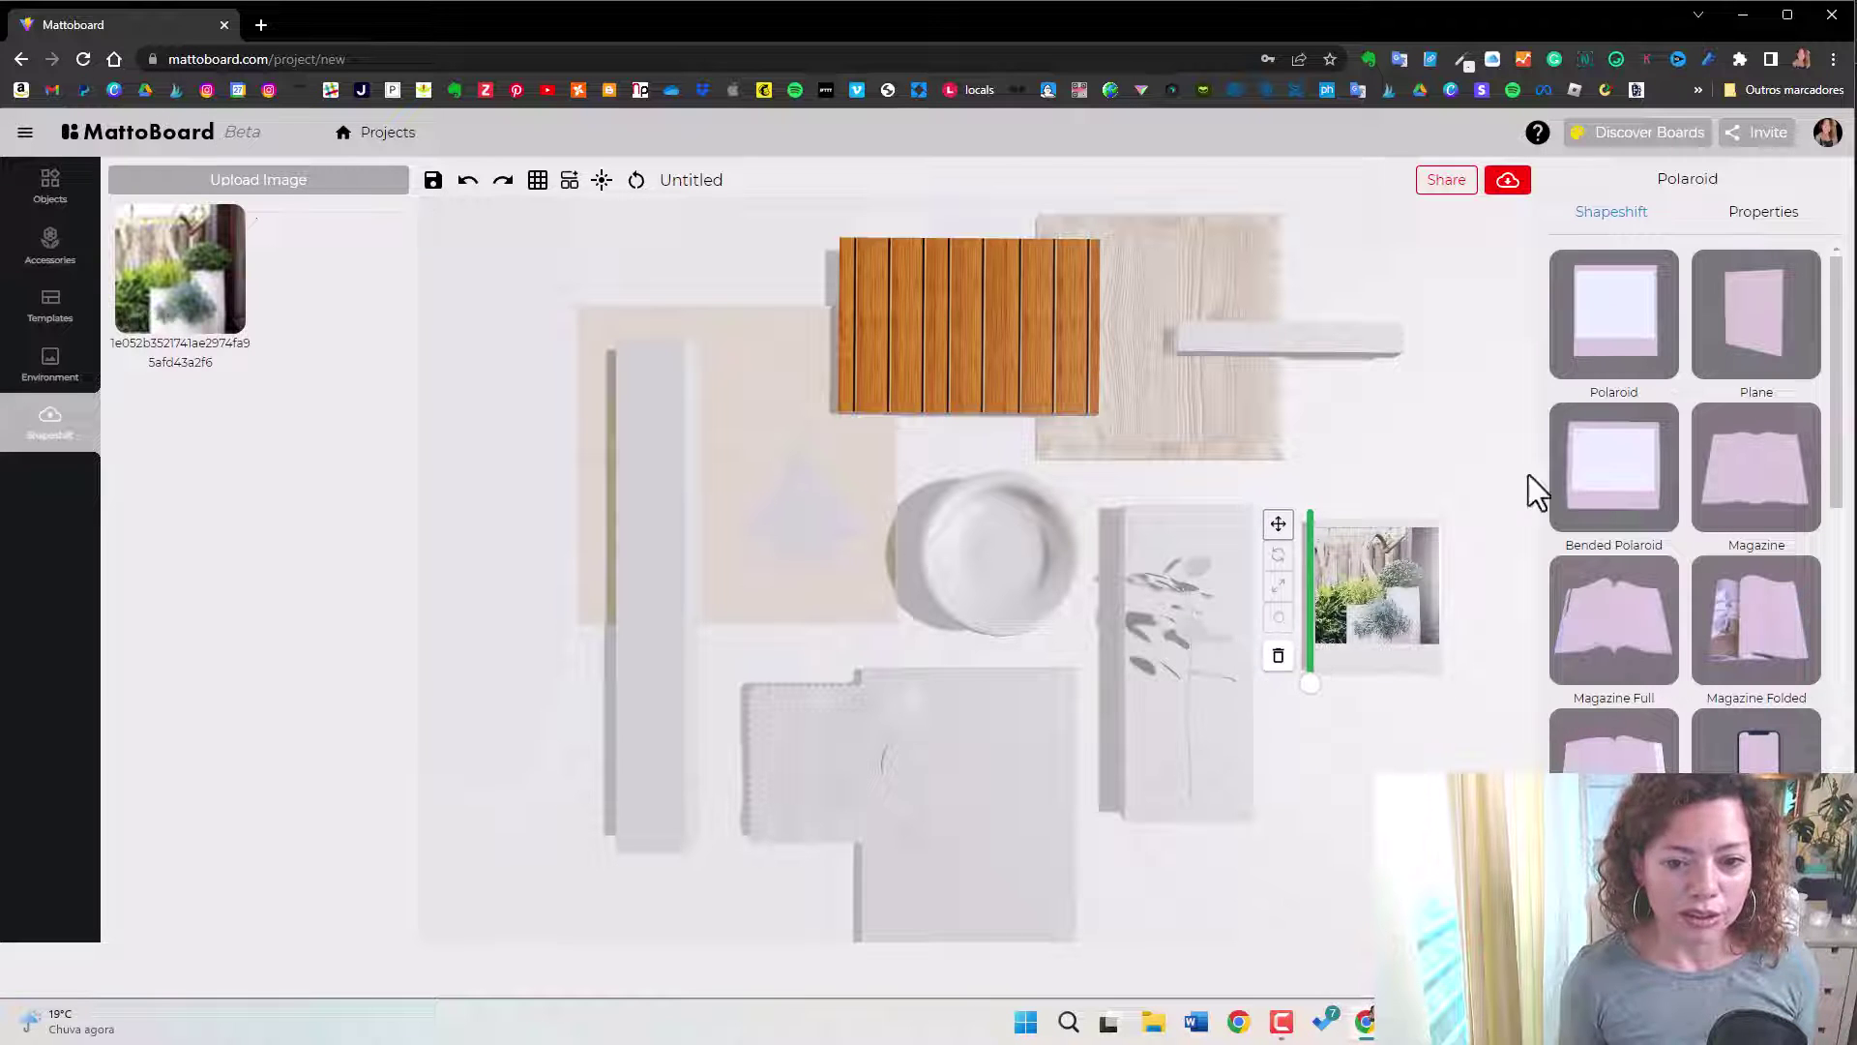
pyautogui.click(1779, 333)
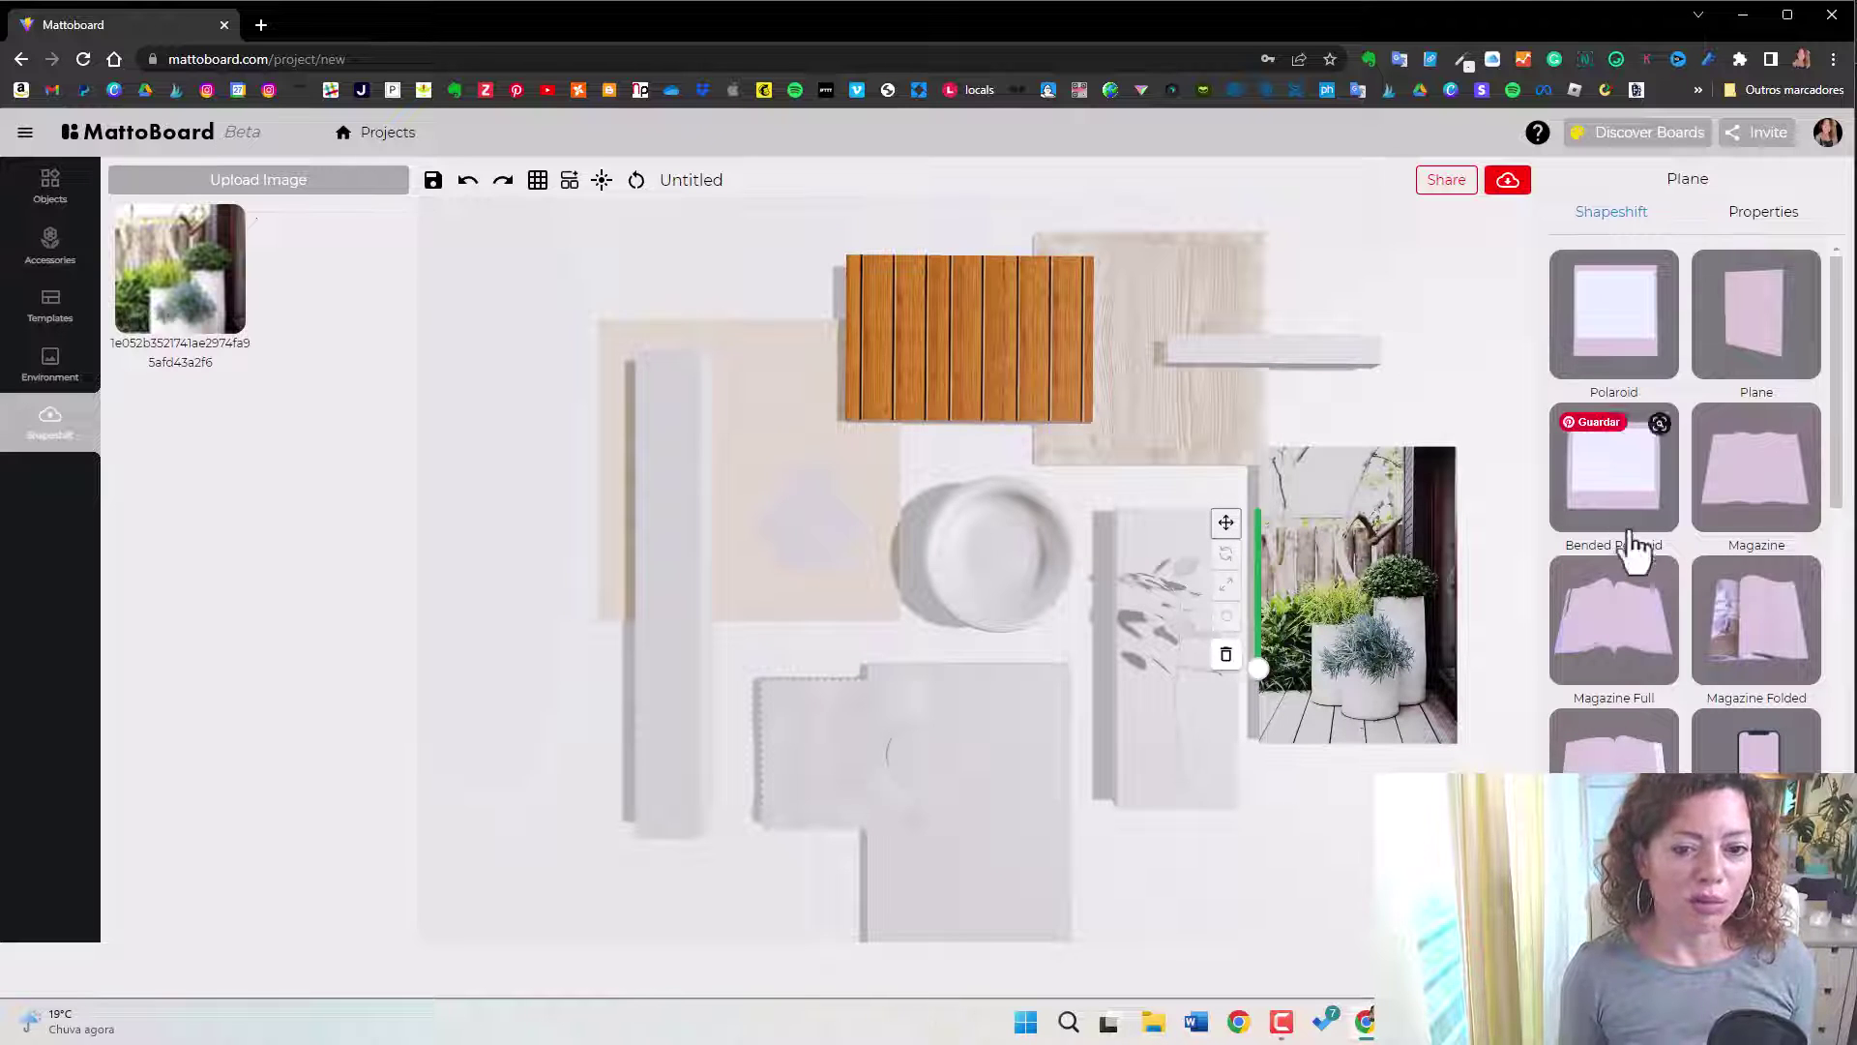
pyautogui.scroll(-1, 1645, 542)
pyautogui.click(1613, 716)
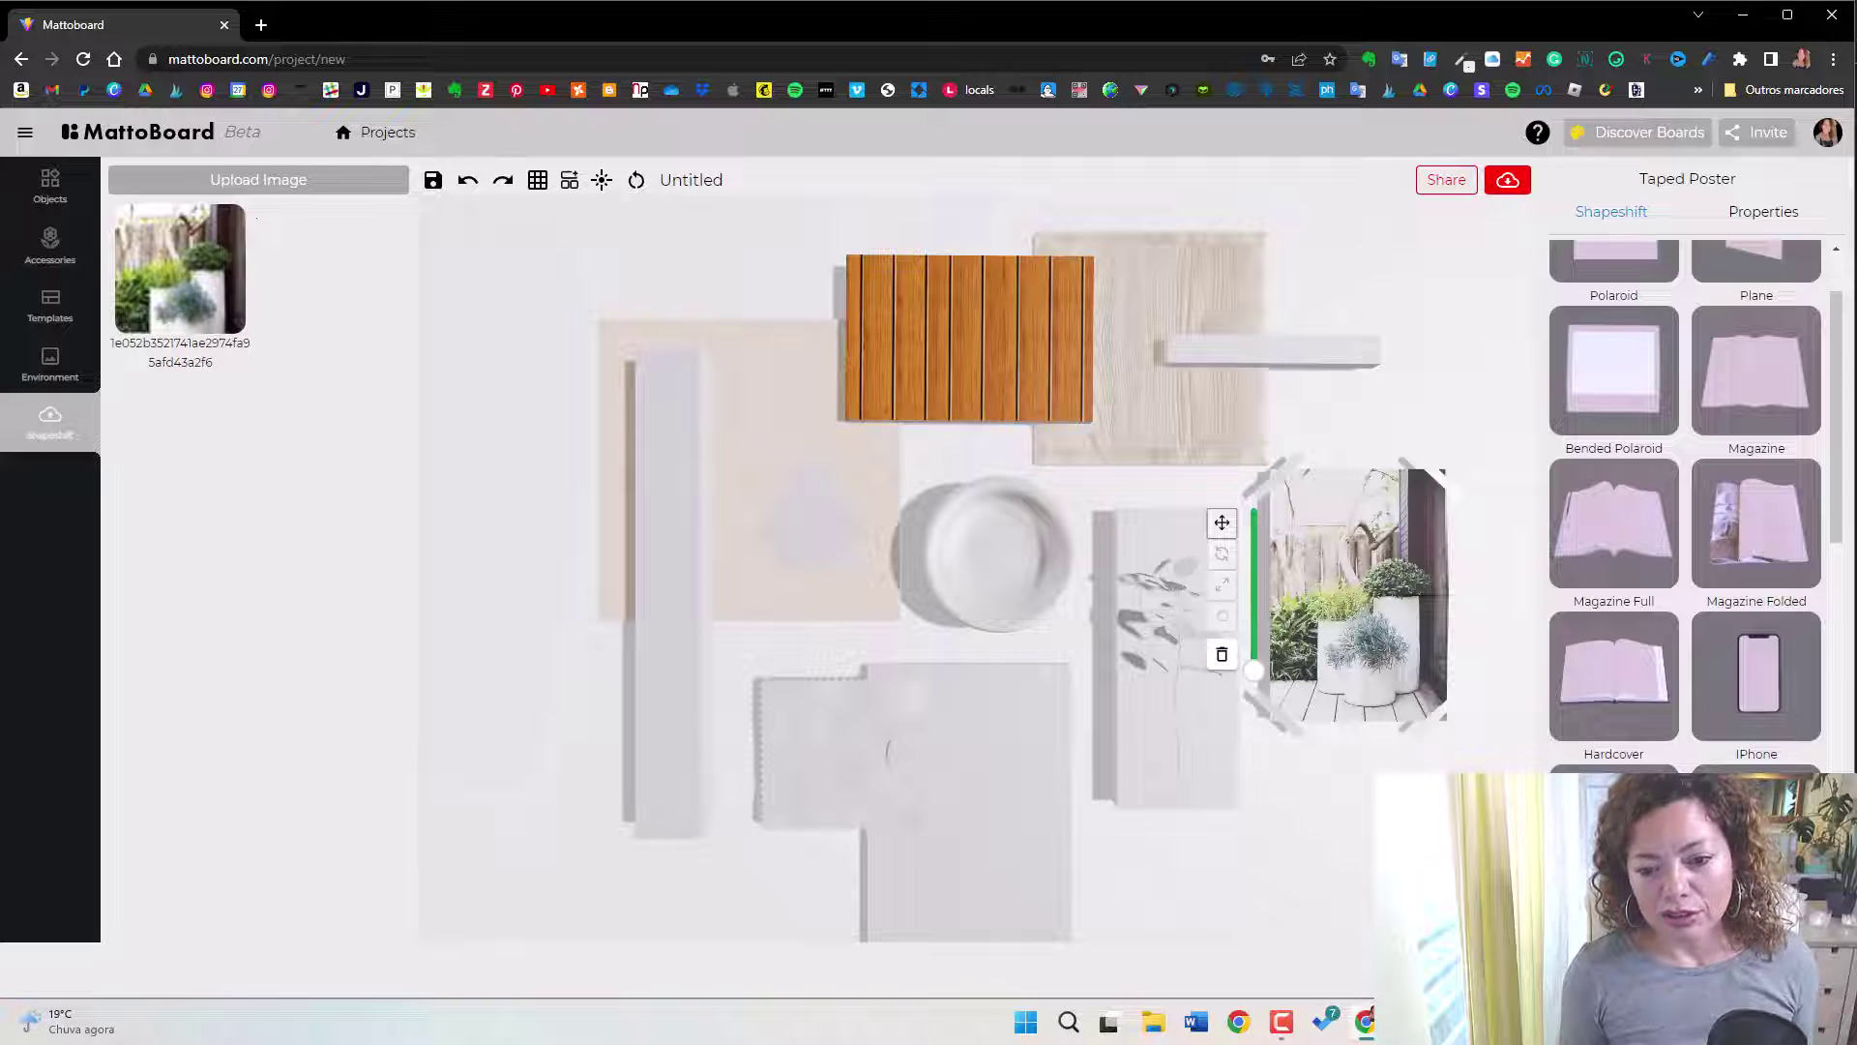
# Change the potted plants image to the Torn Square shape and deselect it.
pyautogui.scroll(-5, 1606, 532)
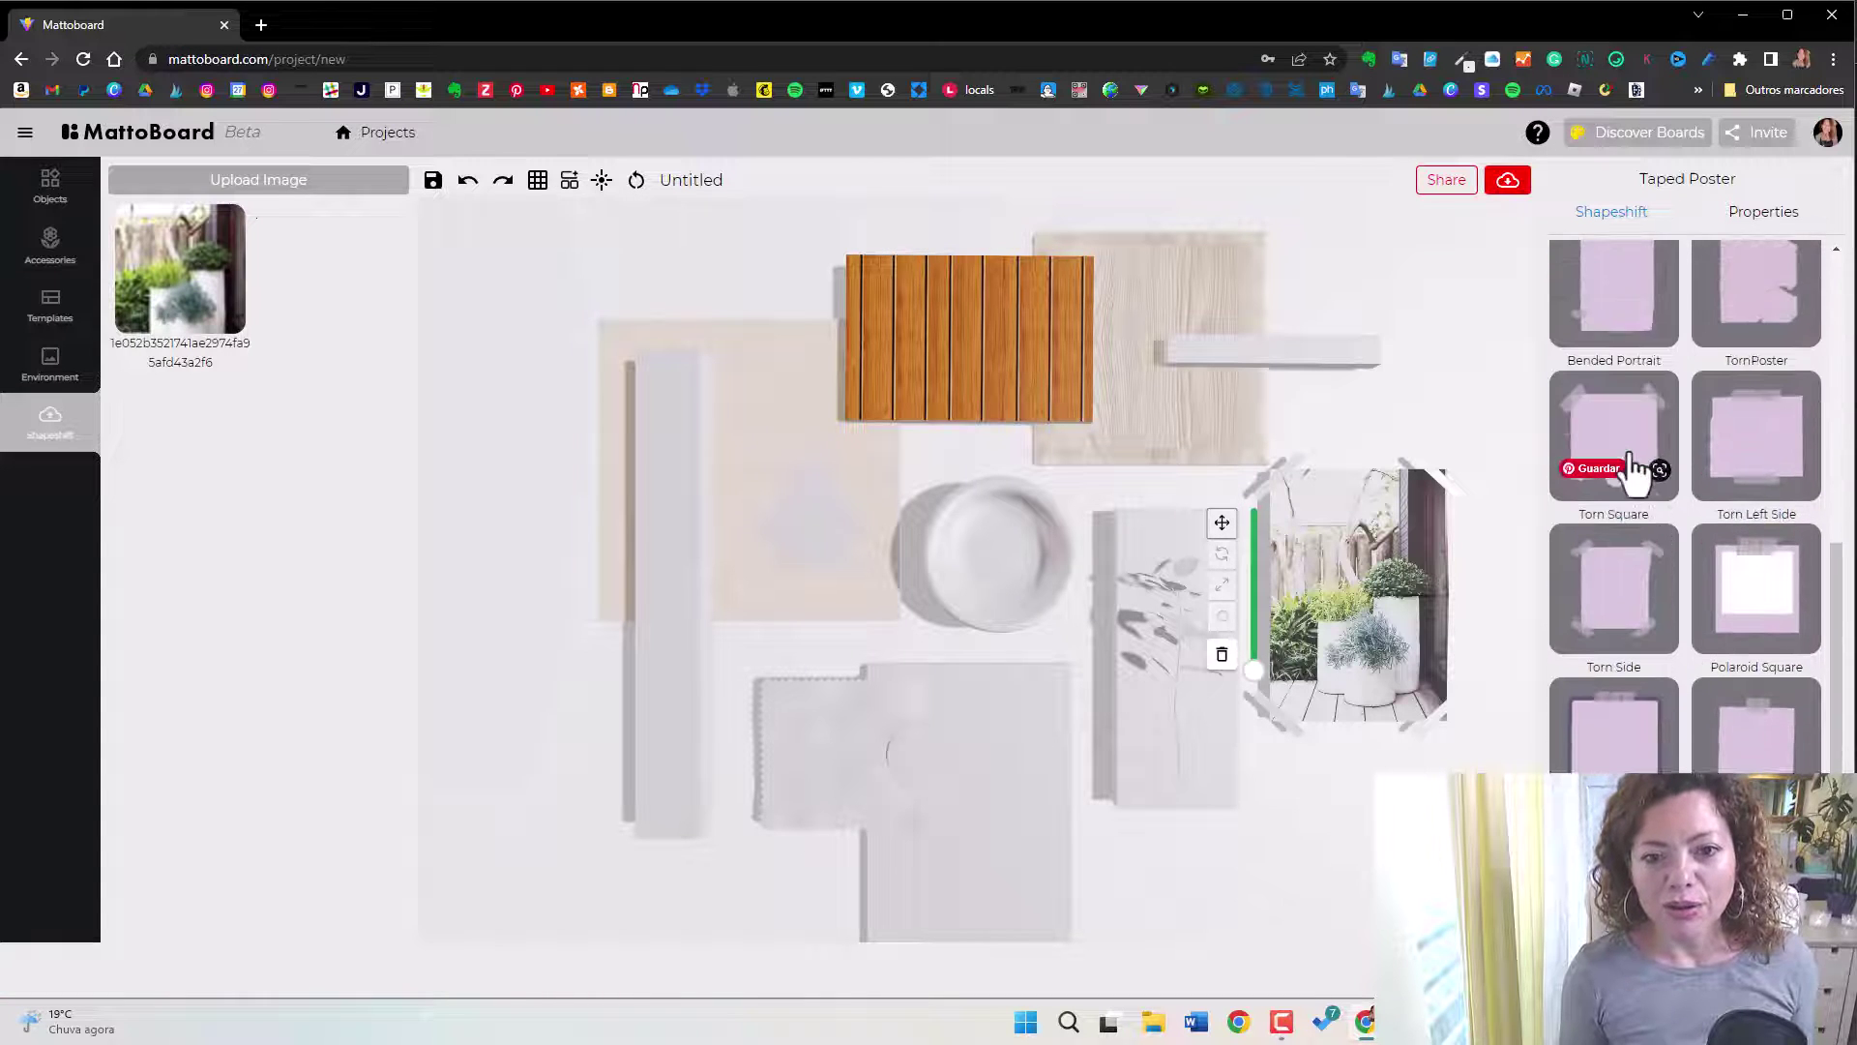
pyautogui.click(1608, 530)
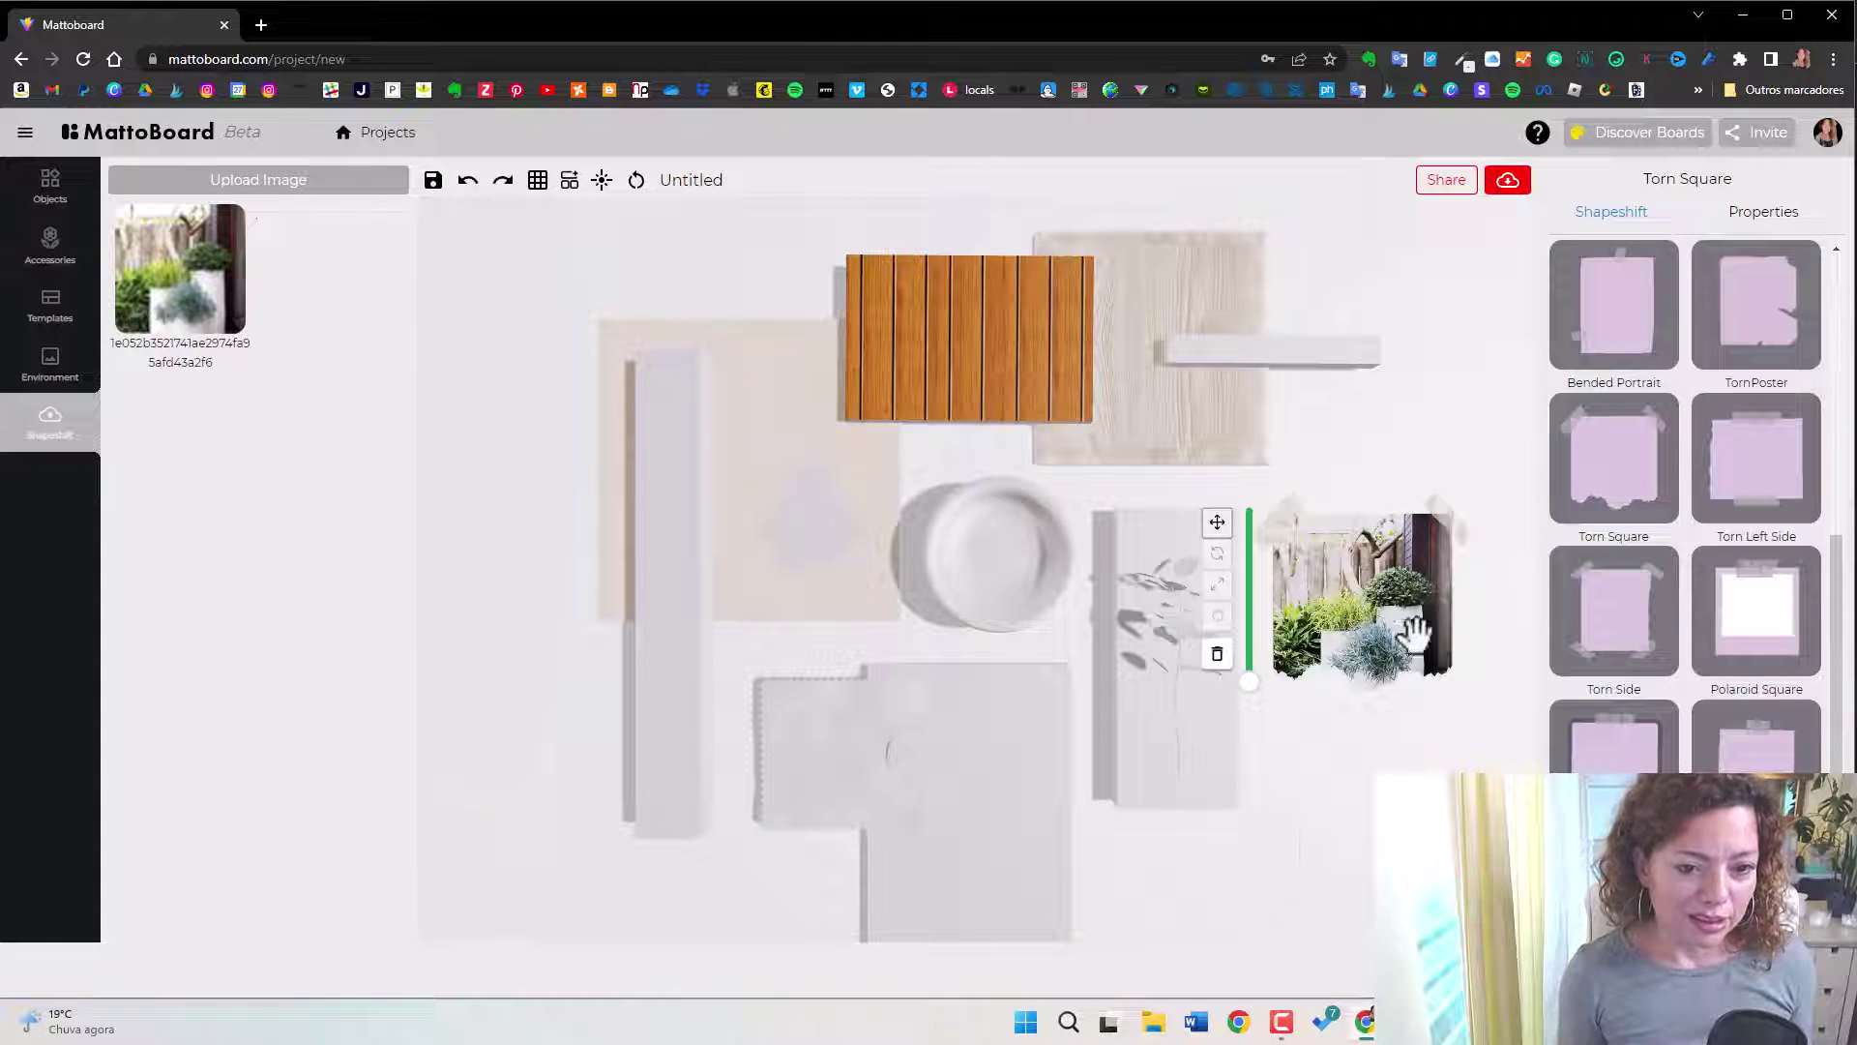
pyautogui.click(1321, 802)
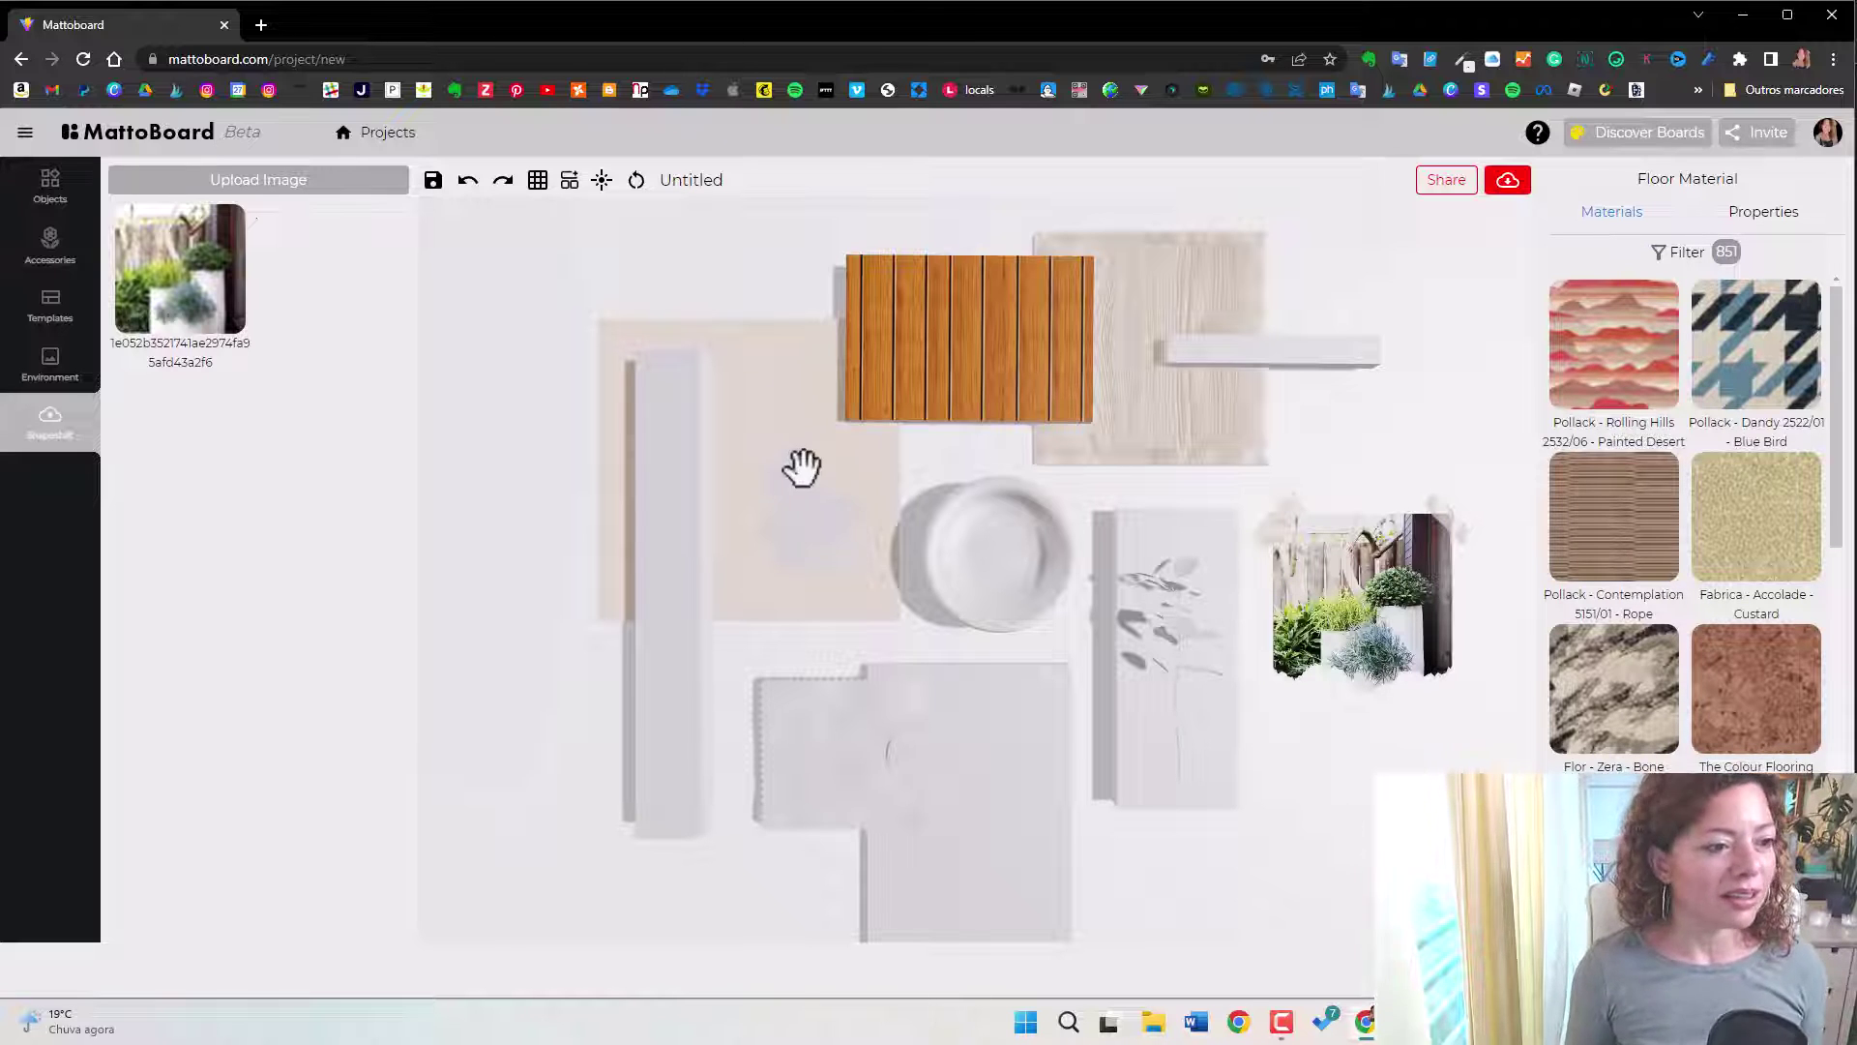
# Move the Cut Edge 90x90 up beneath the beige square and apply Posh Textiles - Celine - Aqua, after trying Mulan - Iris and Celine - Fog.
pyautogui.click(840, 756)
pyautogui.click(814, 697)
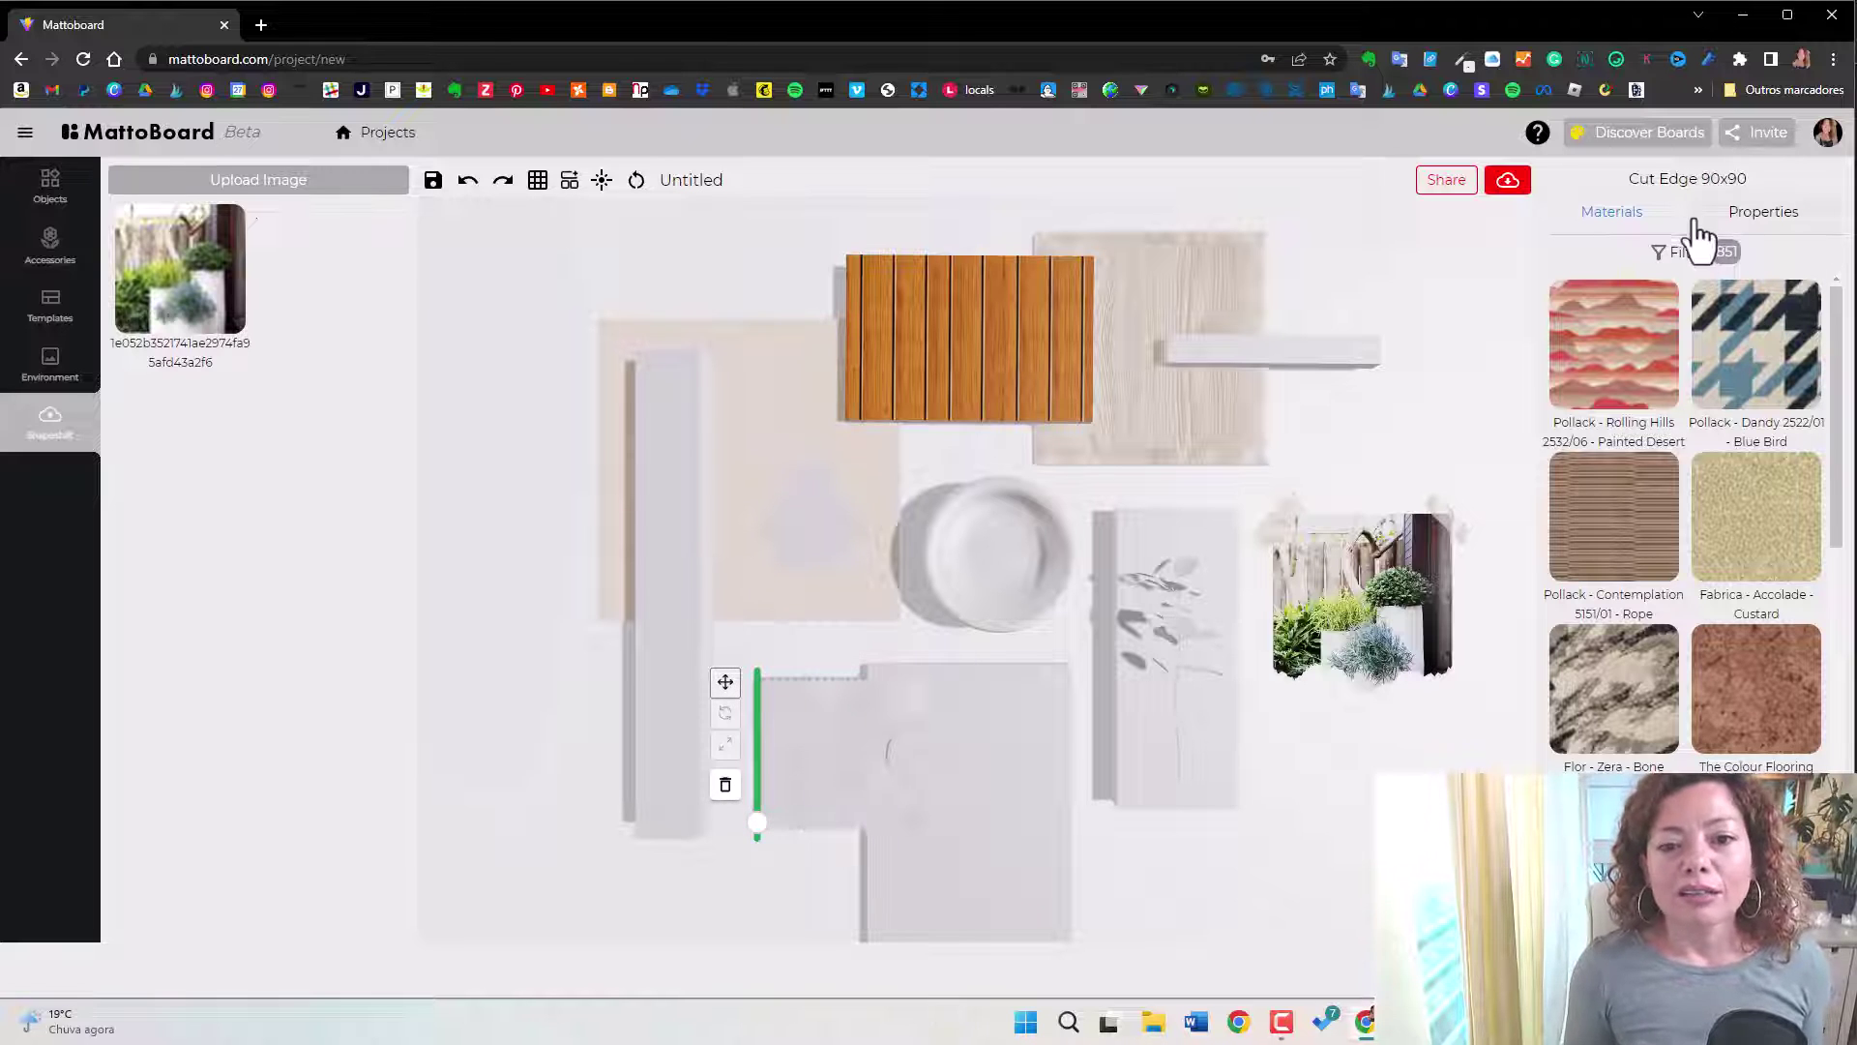
pyautogui.scroll(-10, 1705, 682)
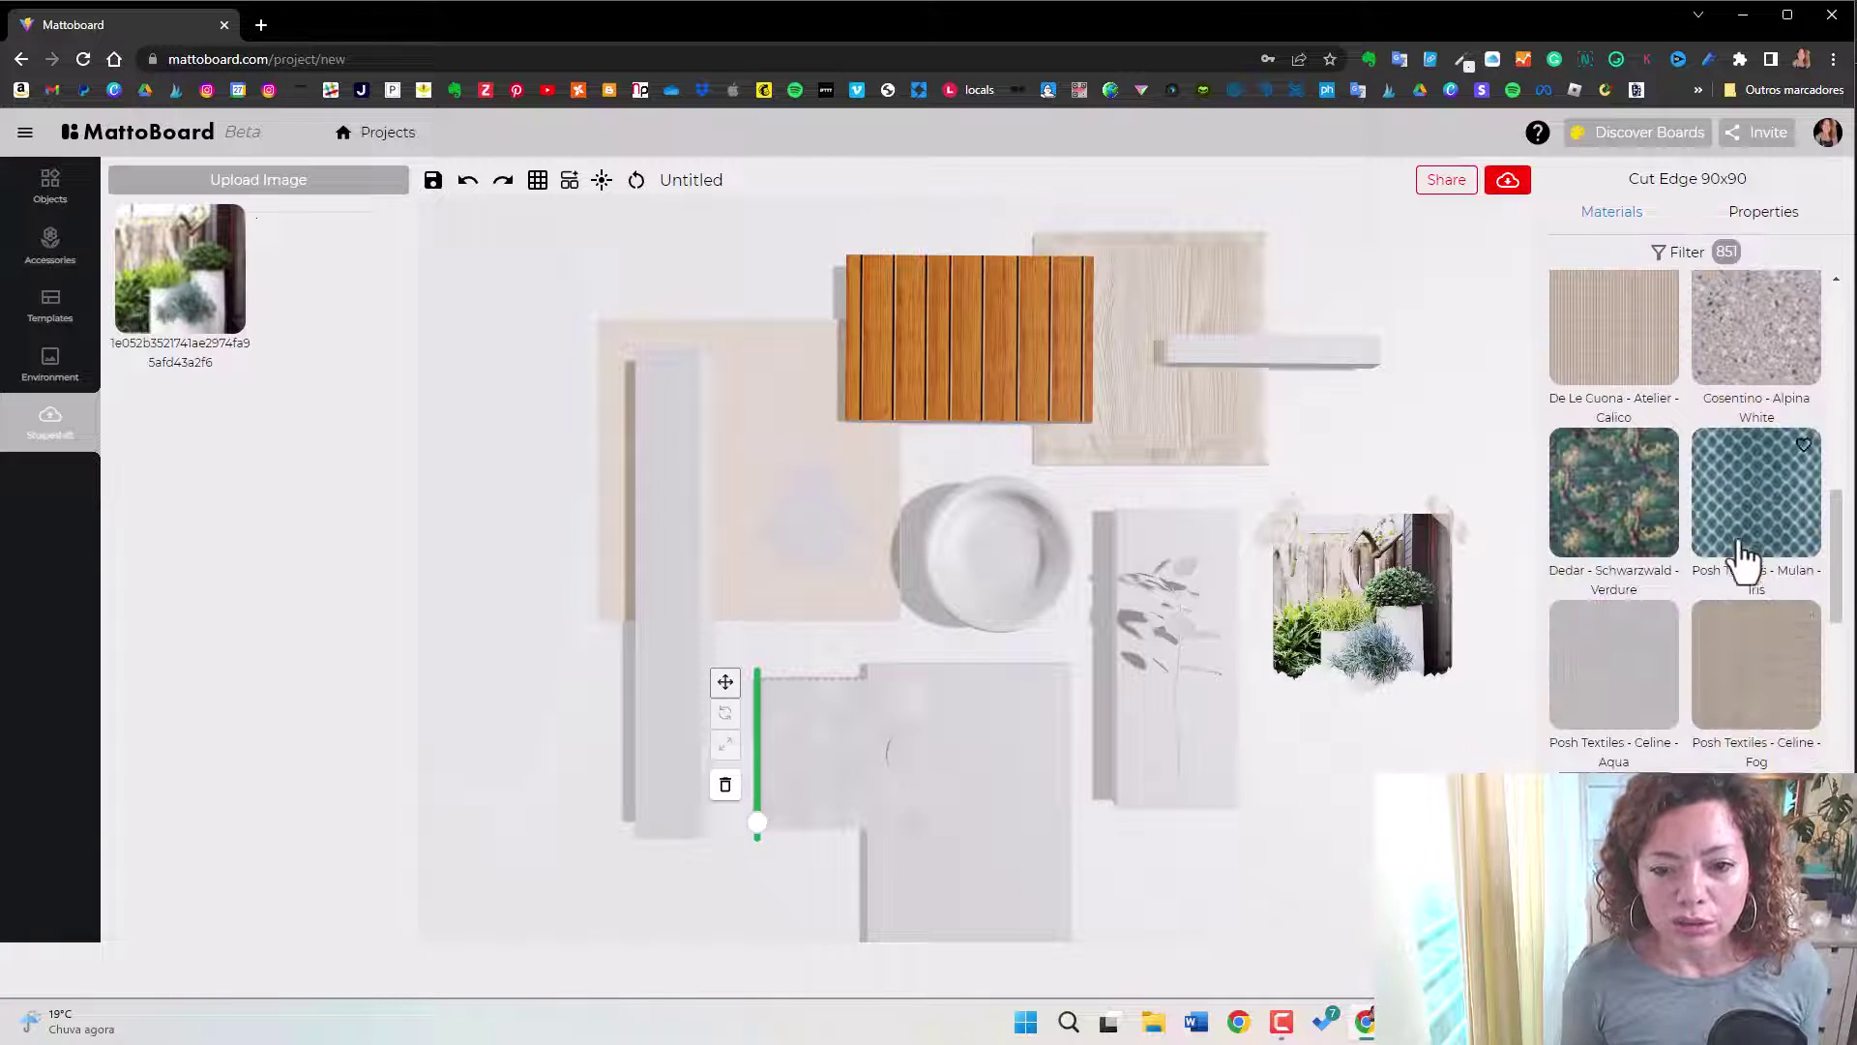
pyautogui.click(1745, 556)
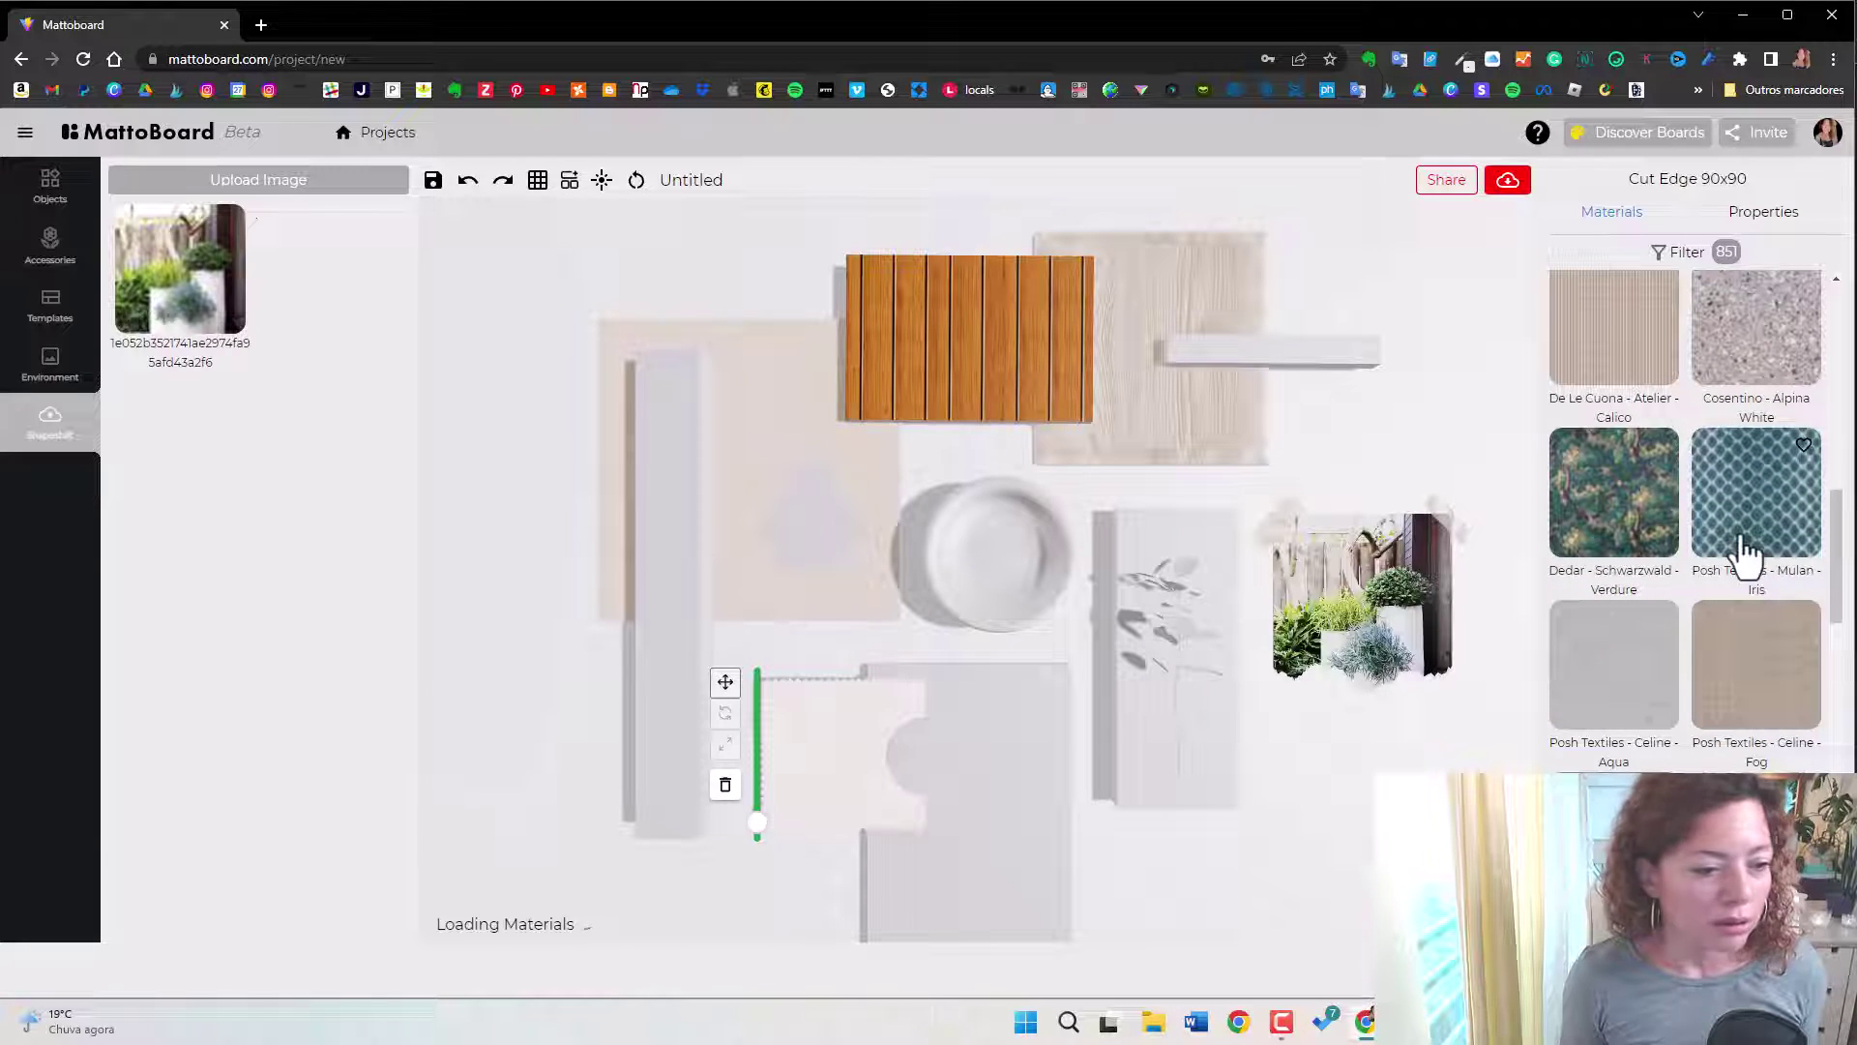
pyautogui.click(1738, 693)
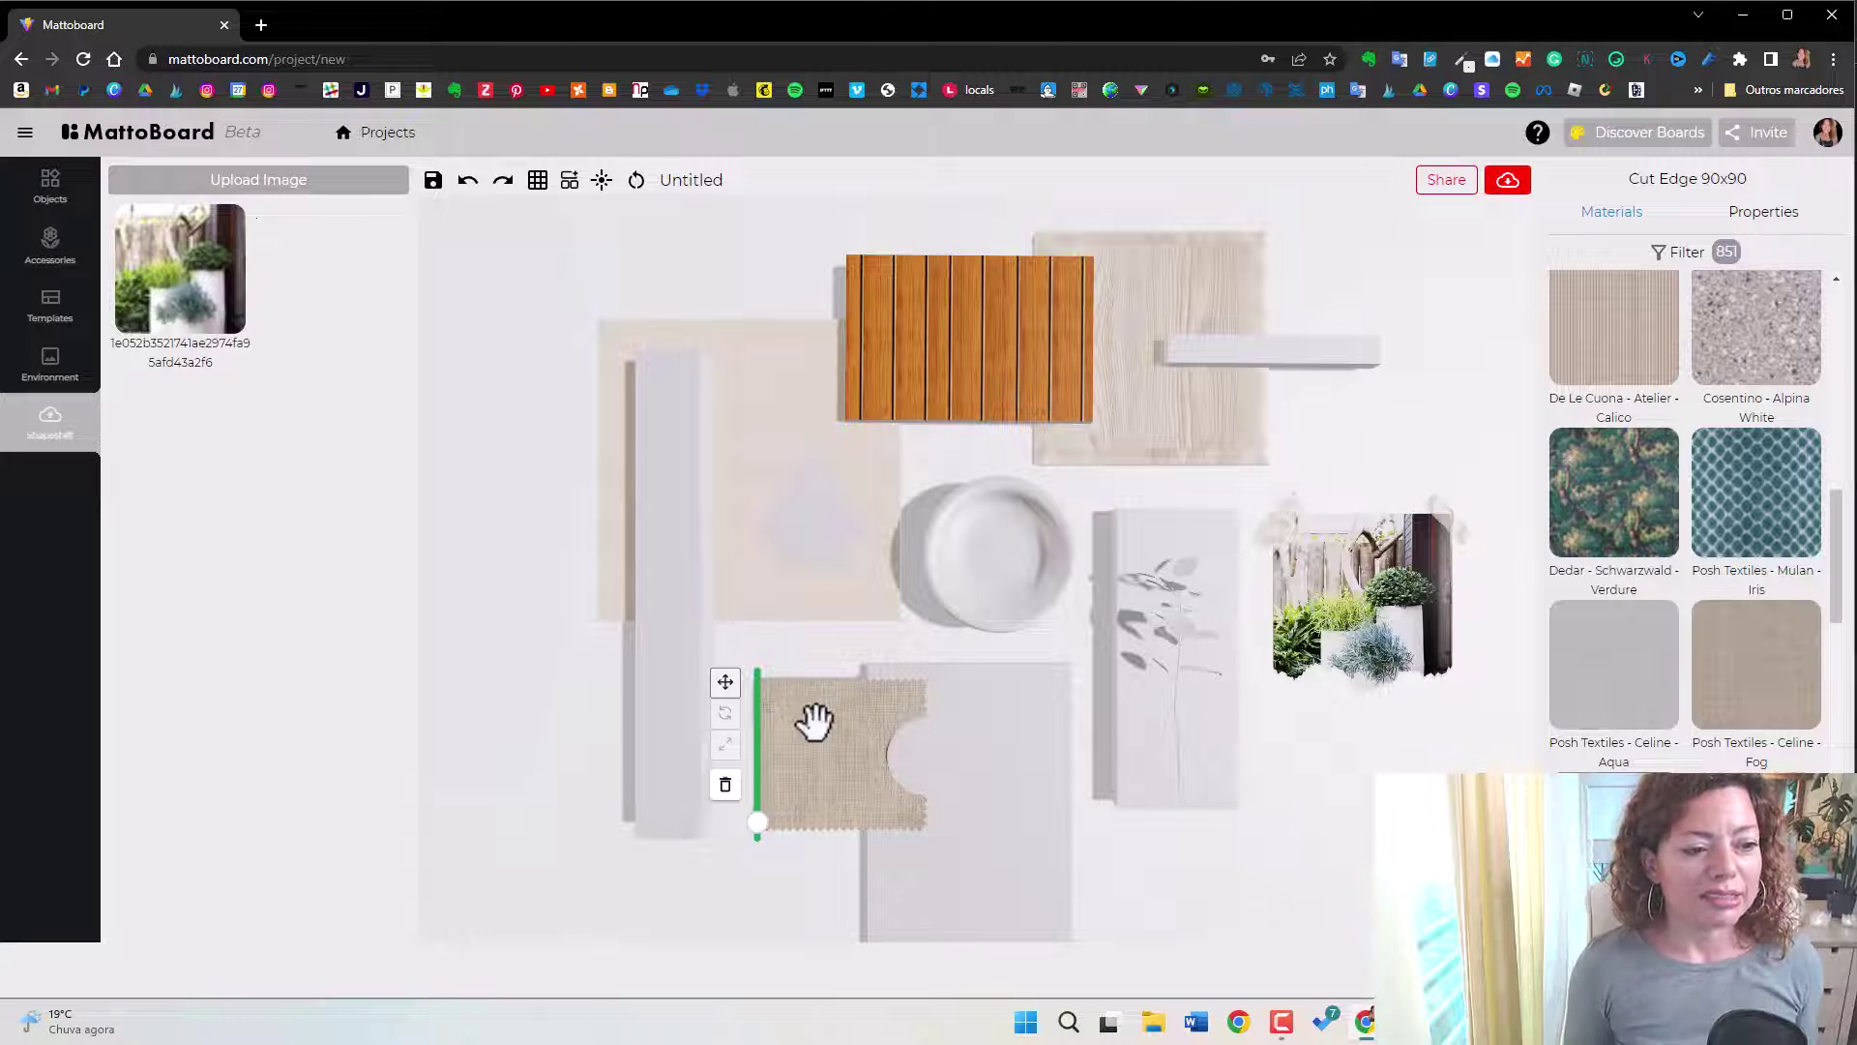
pyautogui.moveTo(816, 725); pyautogui.dragTo(795, 678)
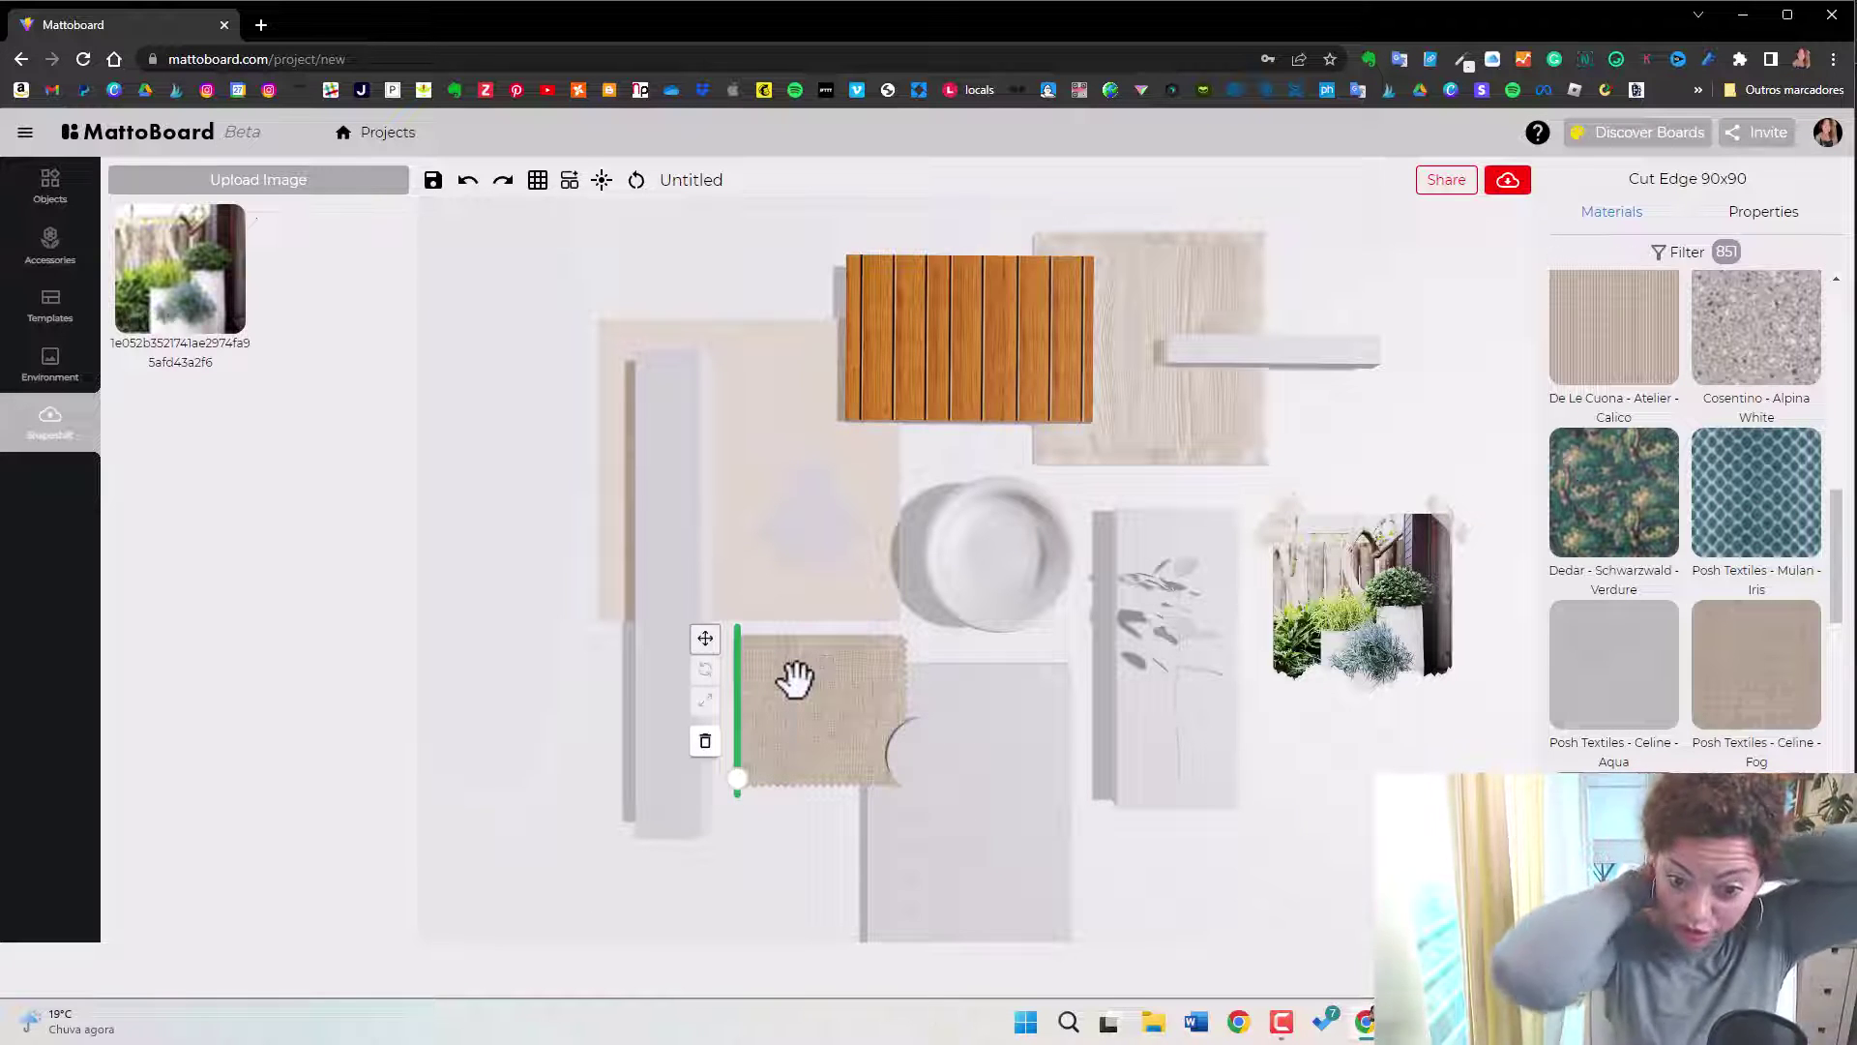
pyautogui.click(1636, 695)
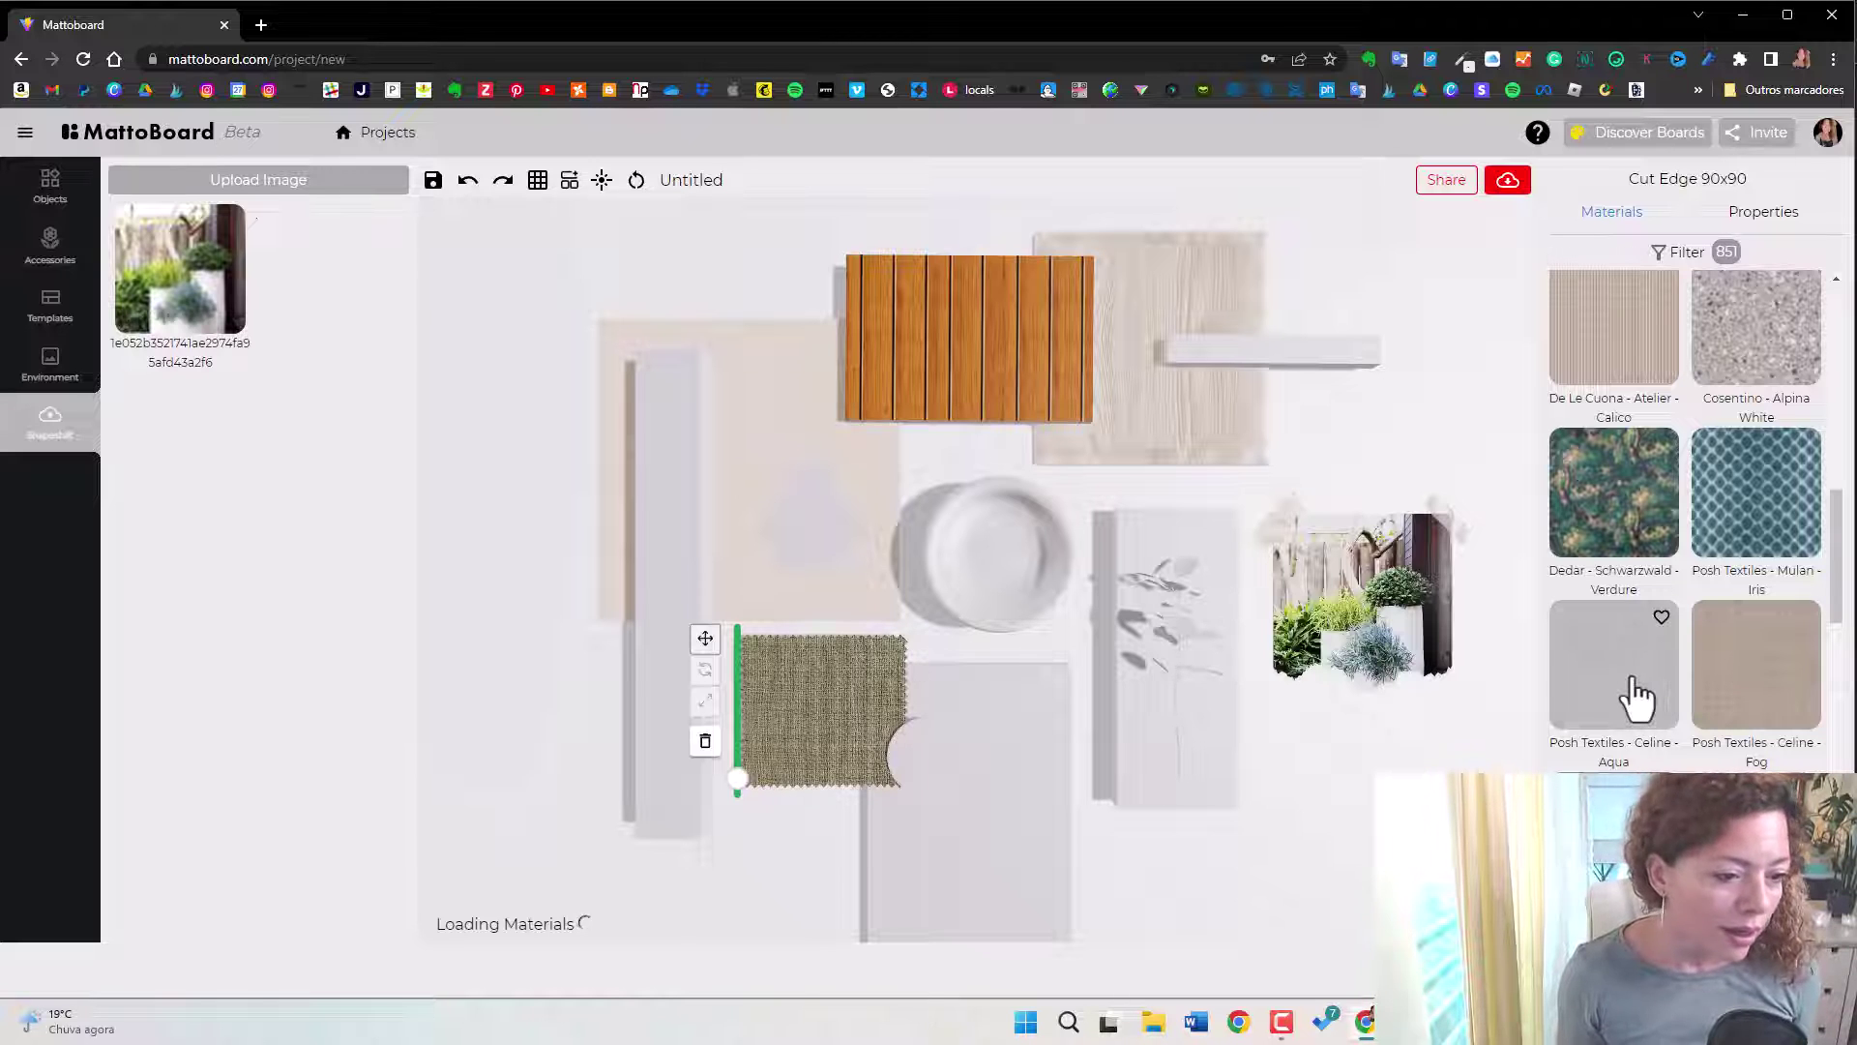
# Move the Plant With Stem off its rectangular tile and remove it from the board.
pyautogui.click(1175, 624)
pyautogui.moveTo(1176, 623); pyautogui.dragTo(1246, 775)
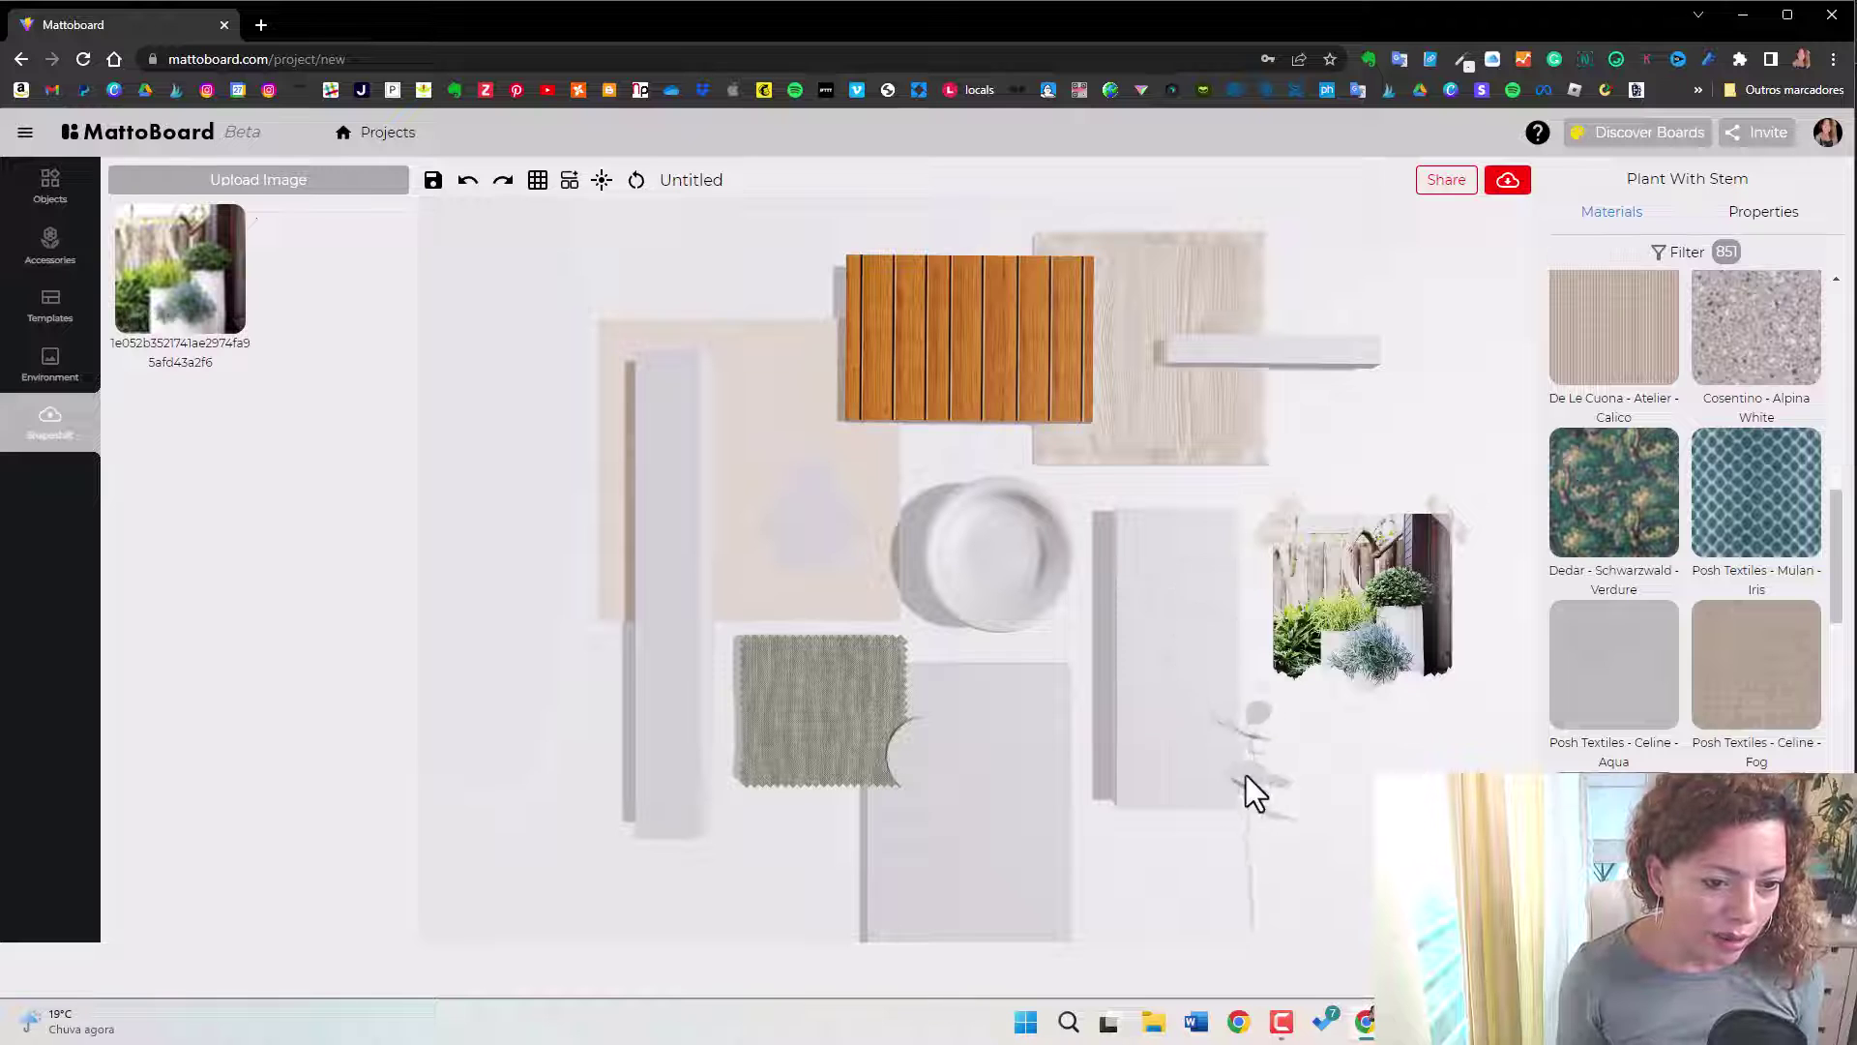
pyautogui.click(1285, 833)
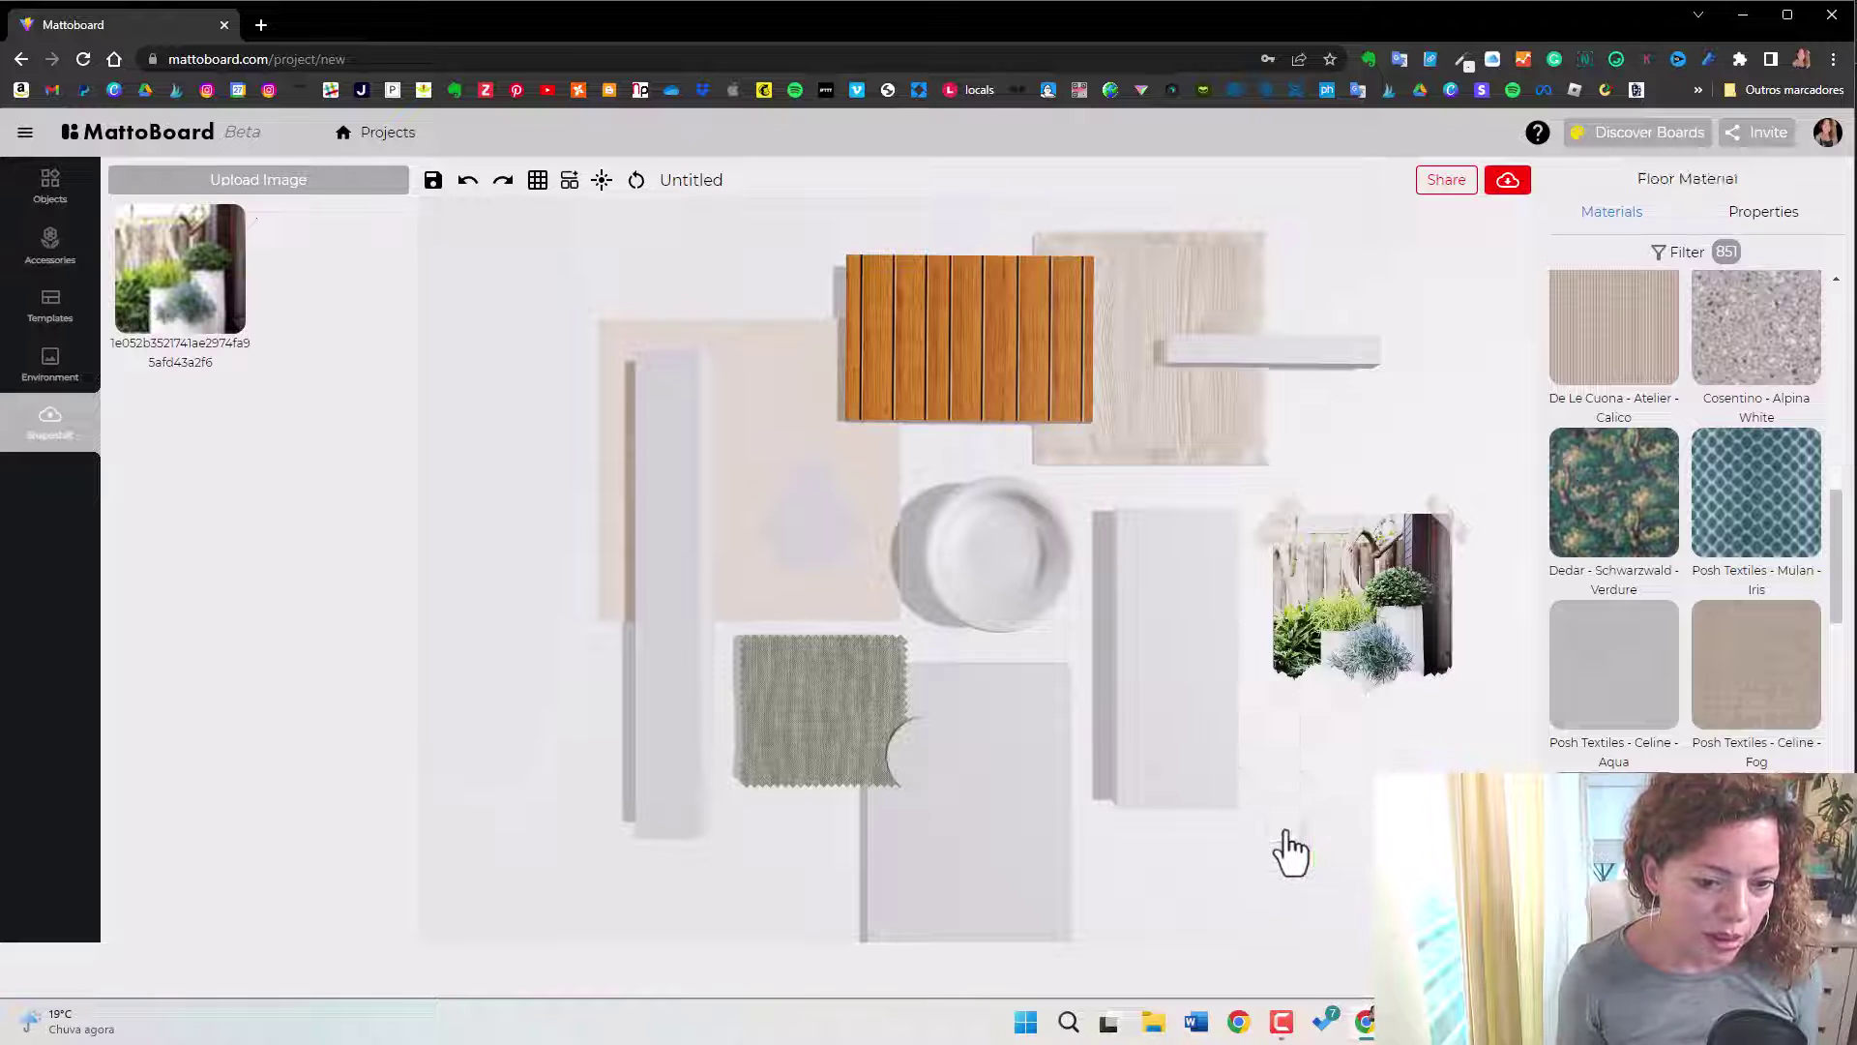
# Try the Mistletoe accessory on the rectangular tile beside the potted plants image and remove it.
pyautogui.click(49, 247)
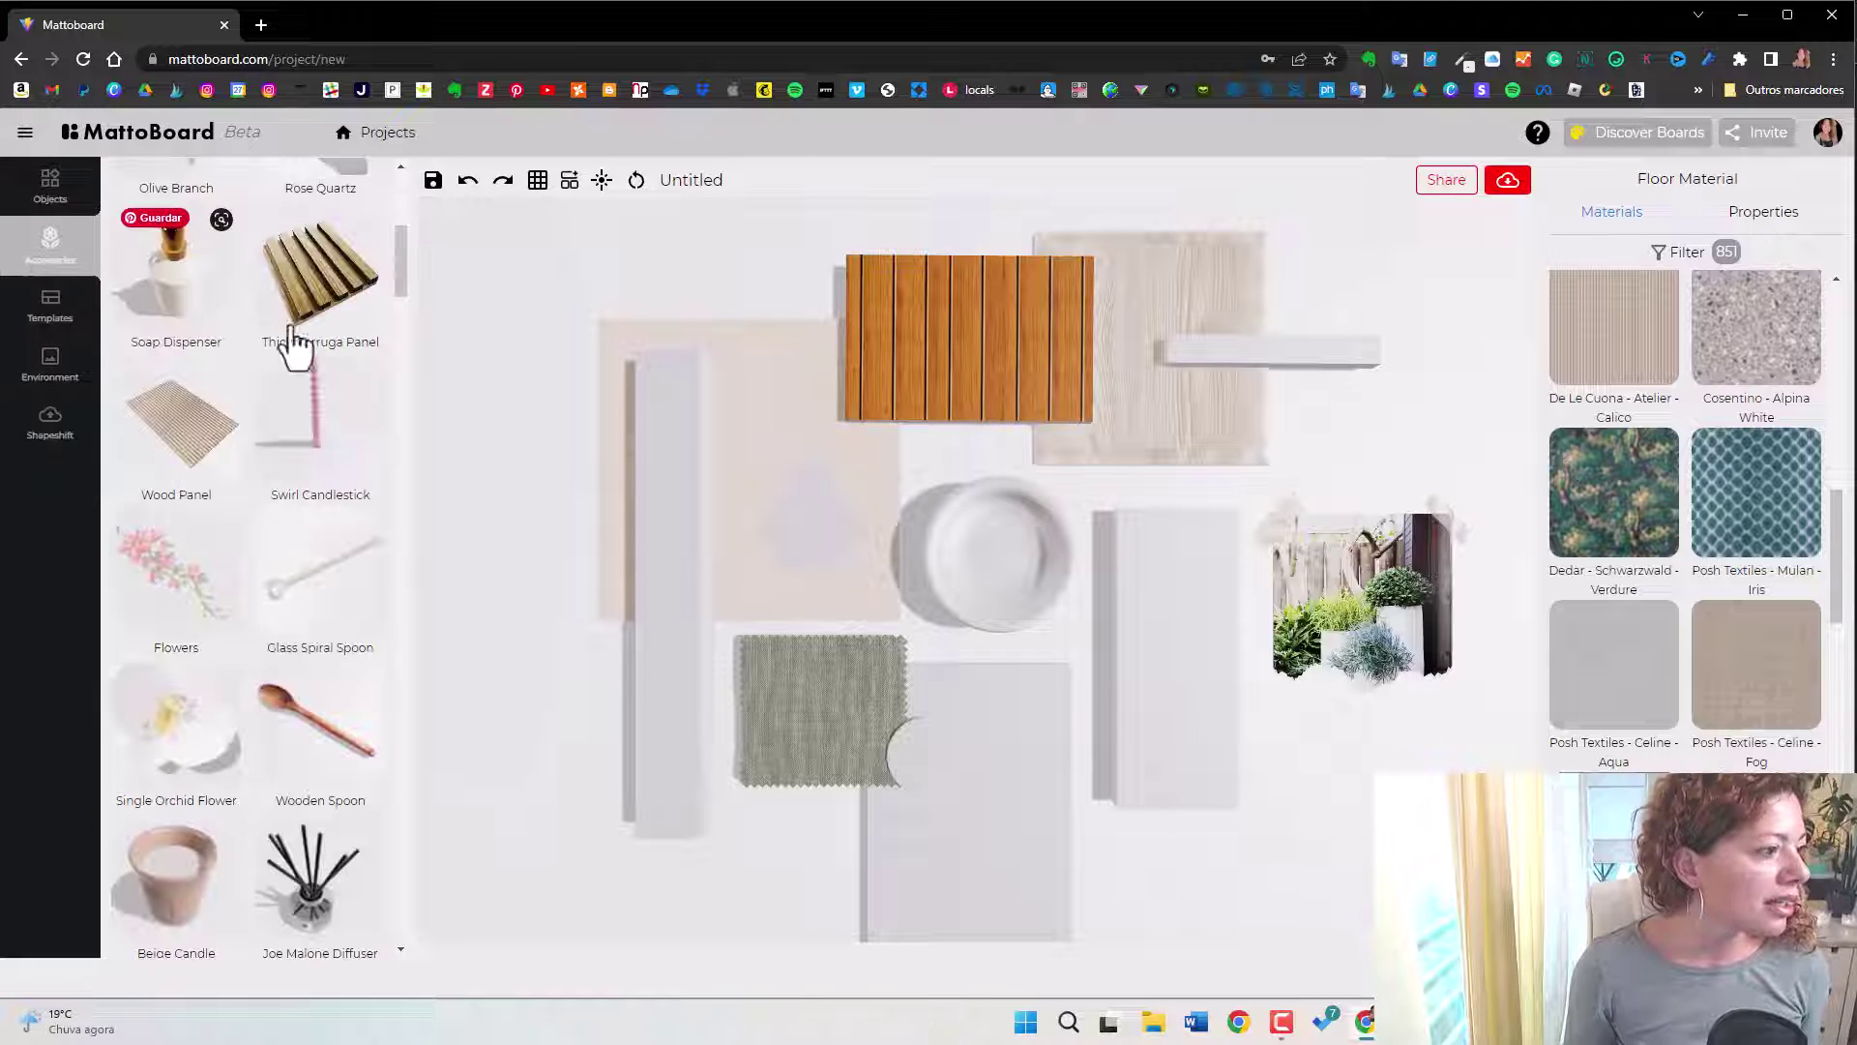
pyautogui.scroll(6, 236, 531)
pyautogui.scroll(-12, 228, 497)
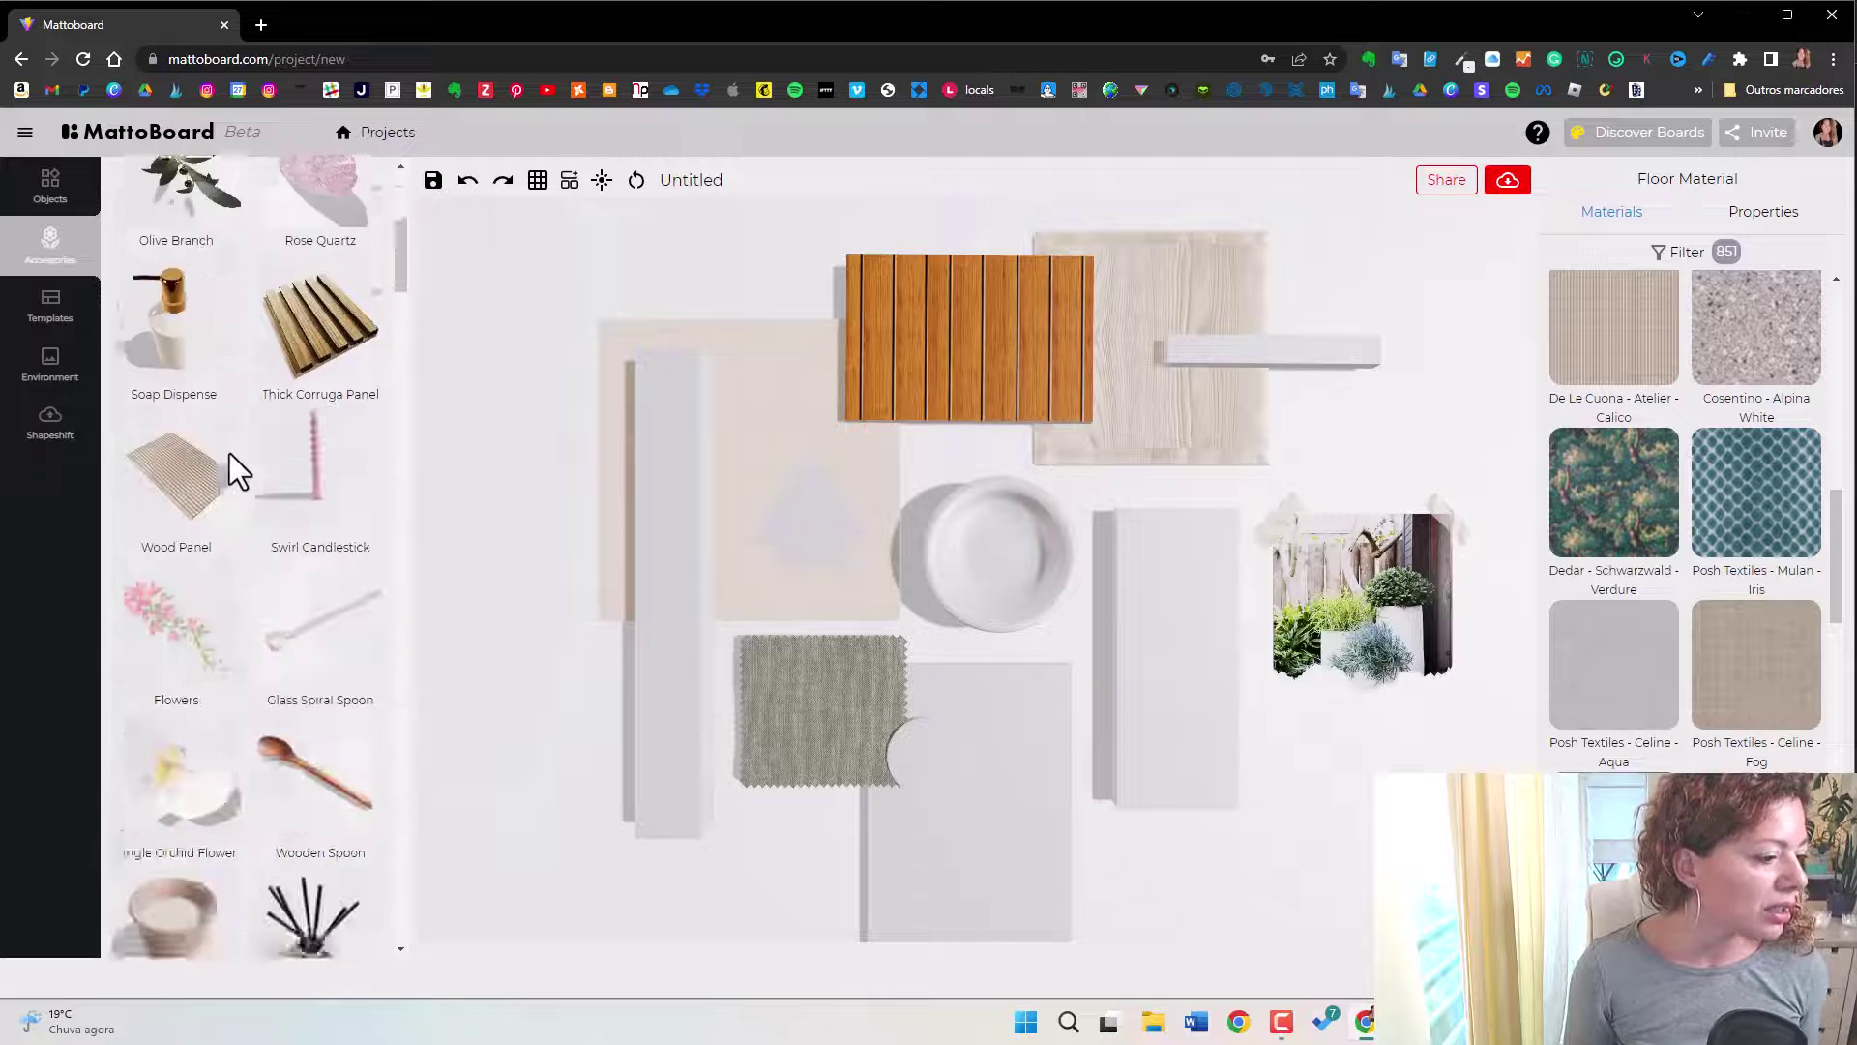
pyautogui.scroll(-15, 229, 455)
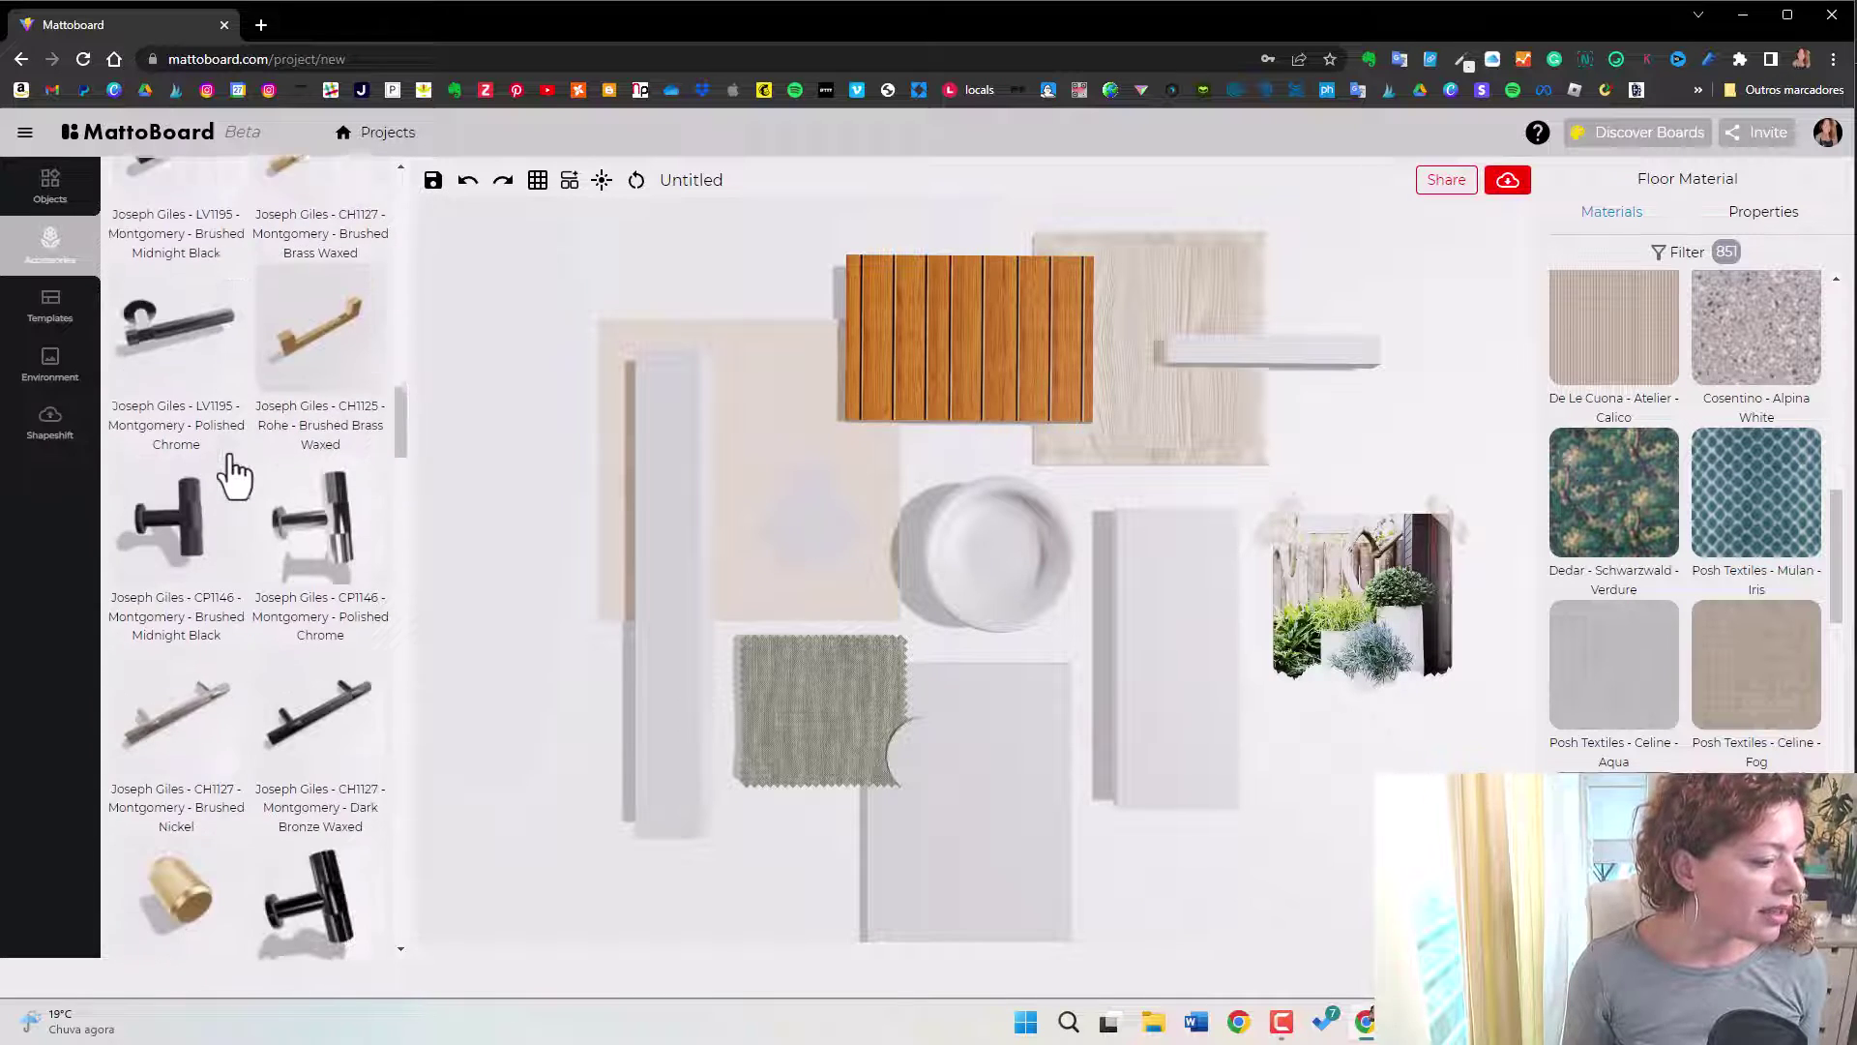
pyautogui.scroll(-15, 232, 474)
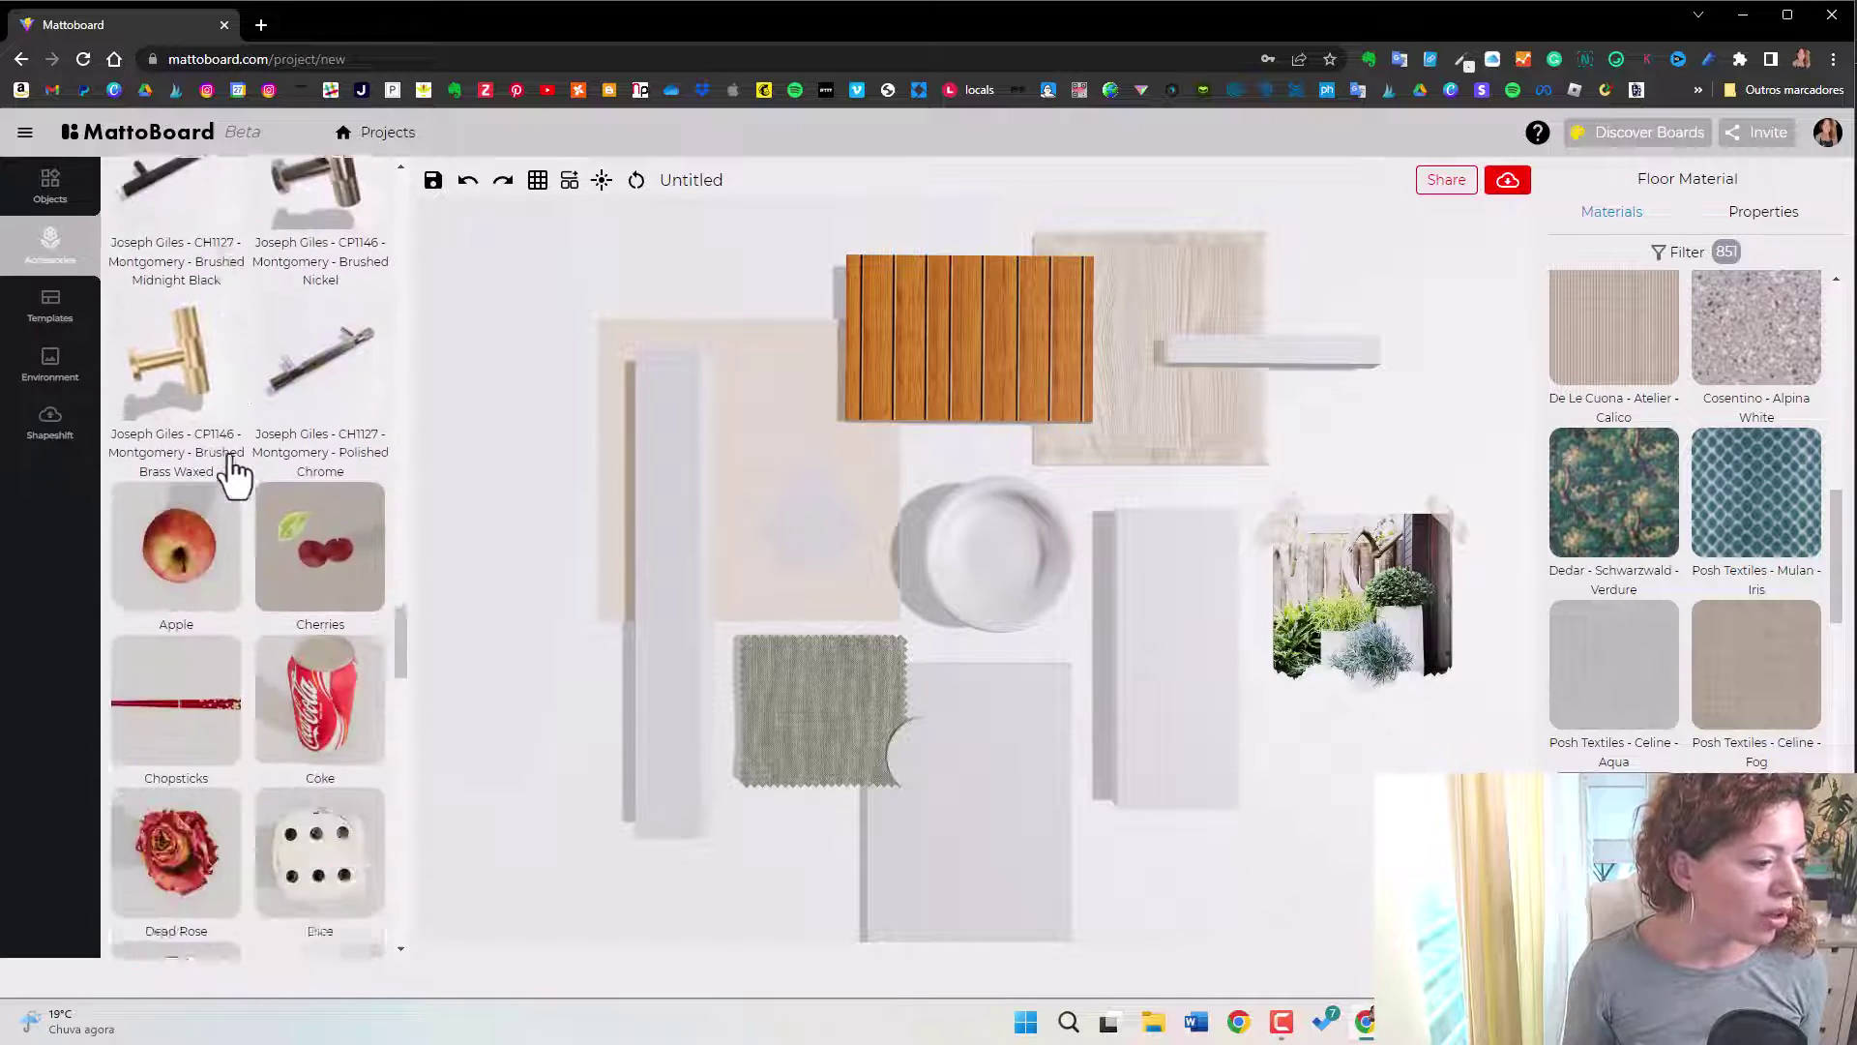
pyautogui.scroll(-15, 232, 474)
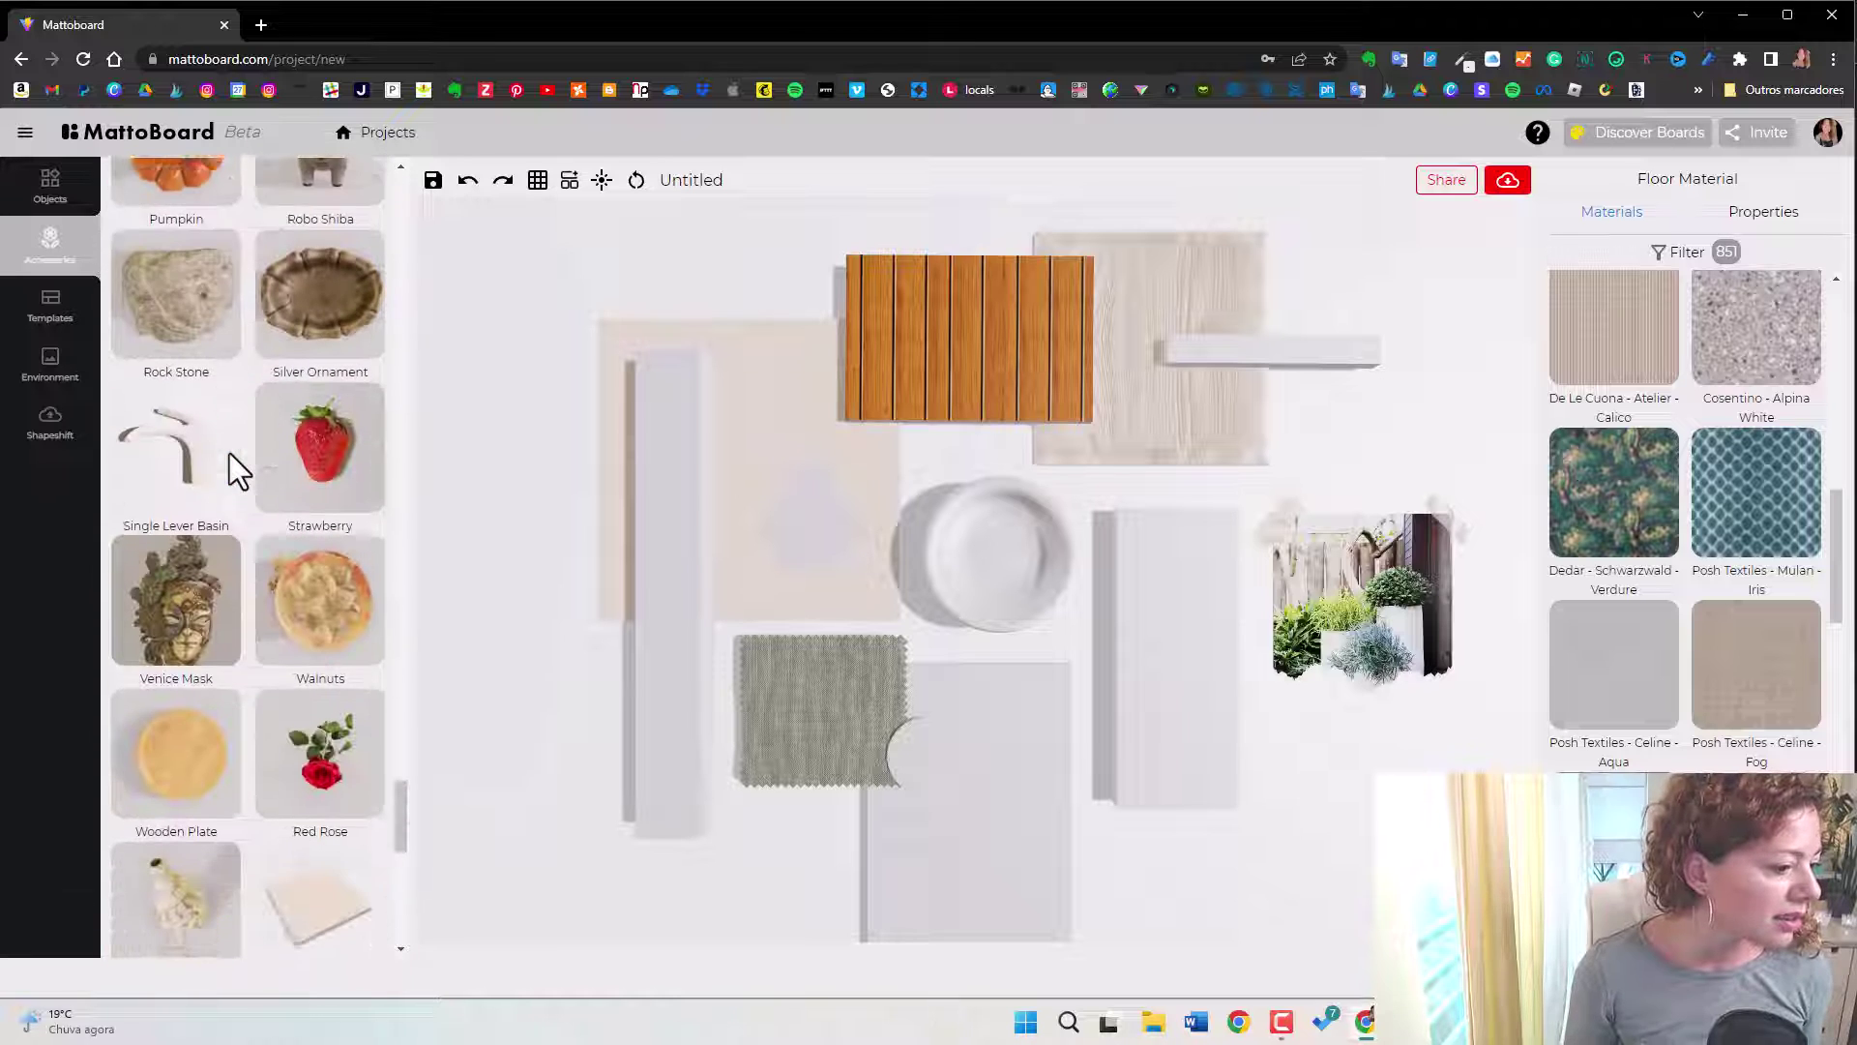
pyautogui.scroll(-5, 229, 453)
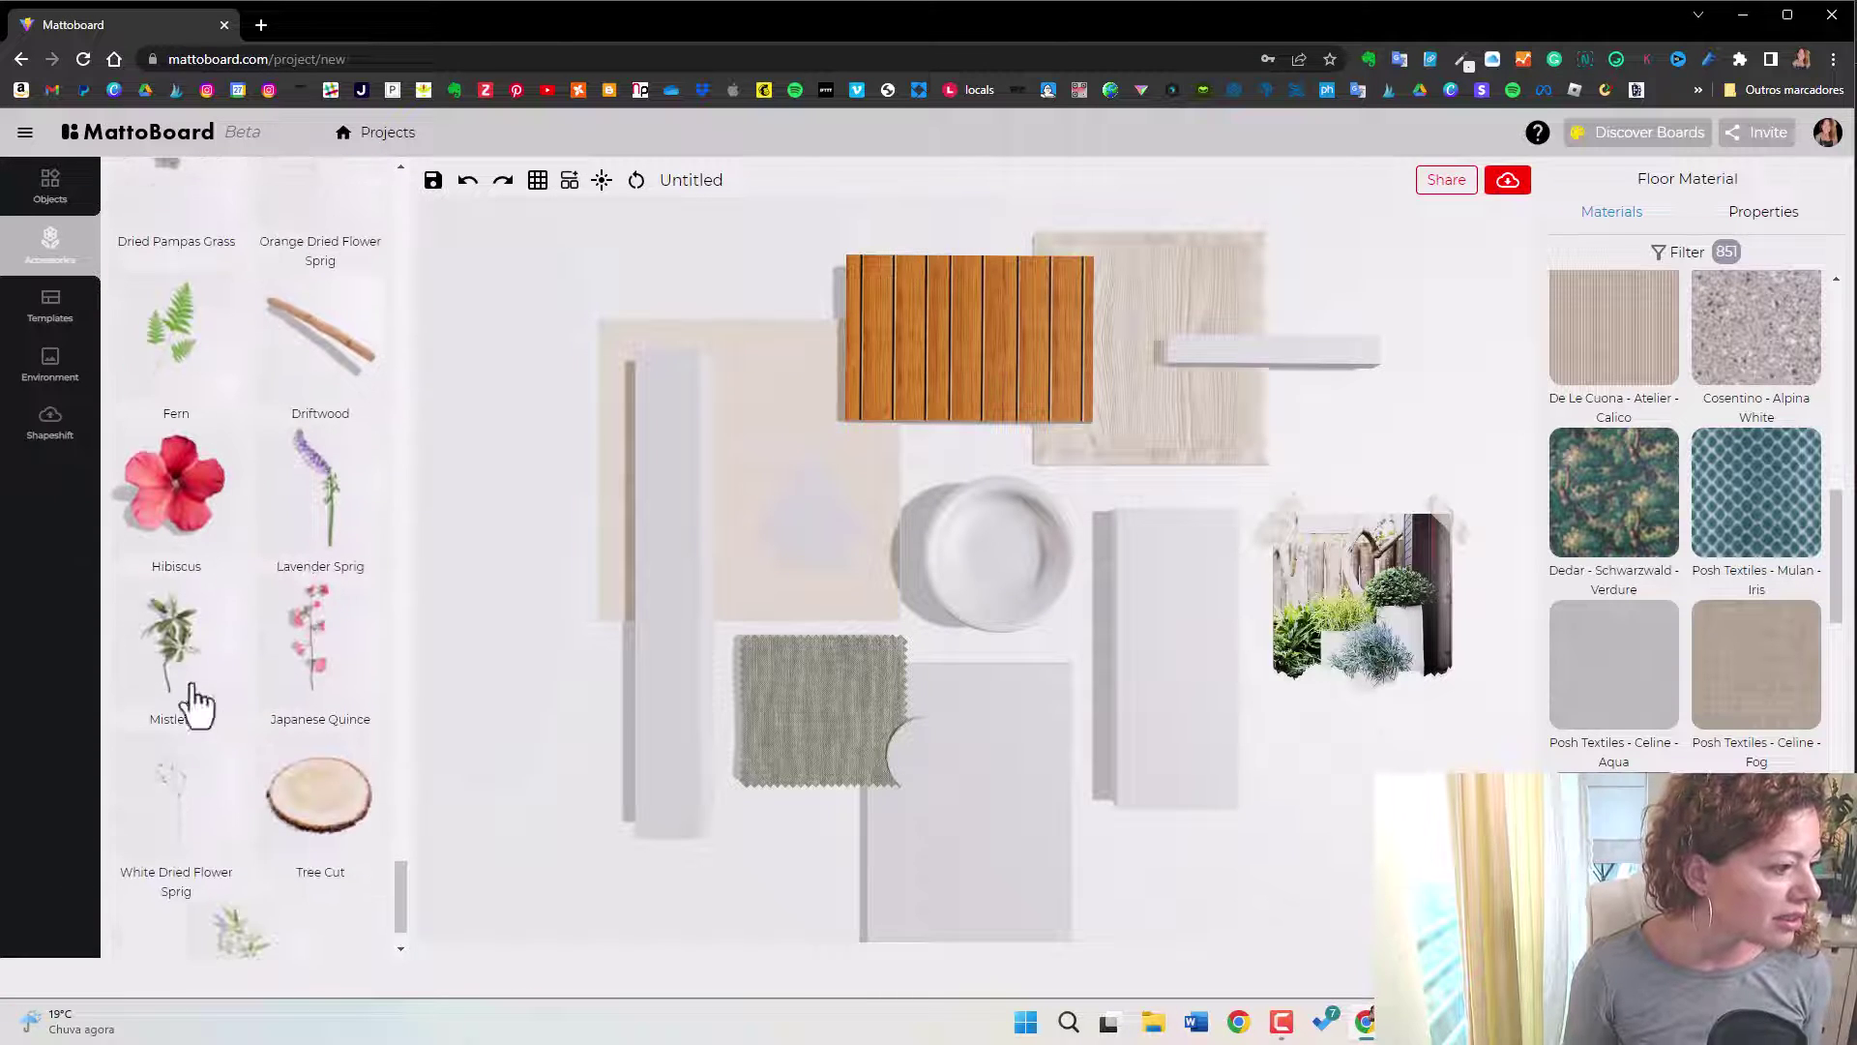
pyautogui.moveTo(187, 674); pyautogui.dragTo(1148, 732)
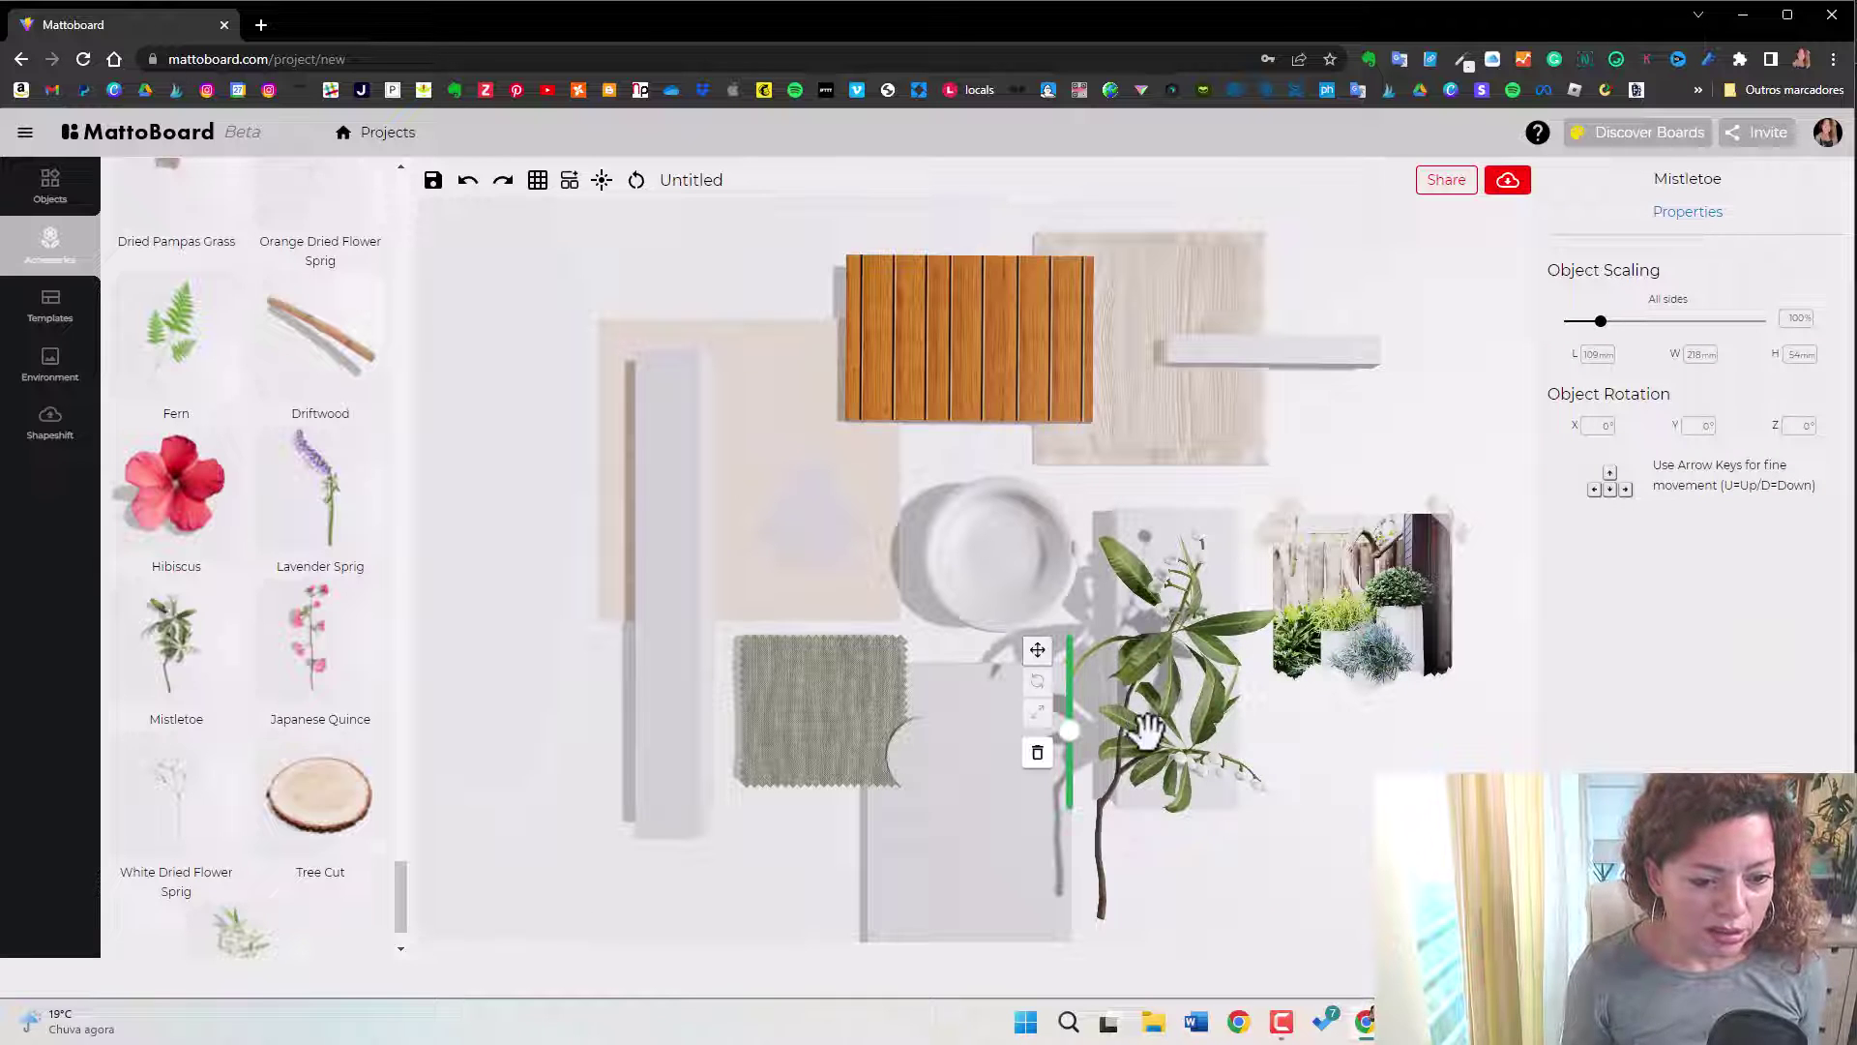
pyautogui.click(1036, 753)
# Try the Golden Rod accessory between the rectangular tile and the potted plants image and remove it.
pyautogui.scroll(-1, 241, 705)
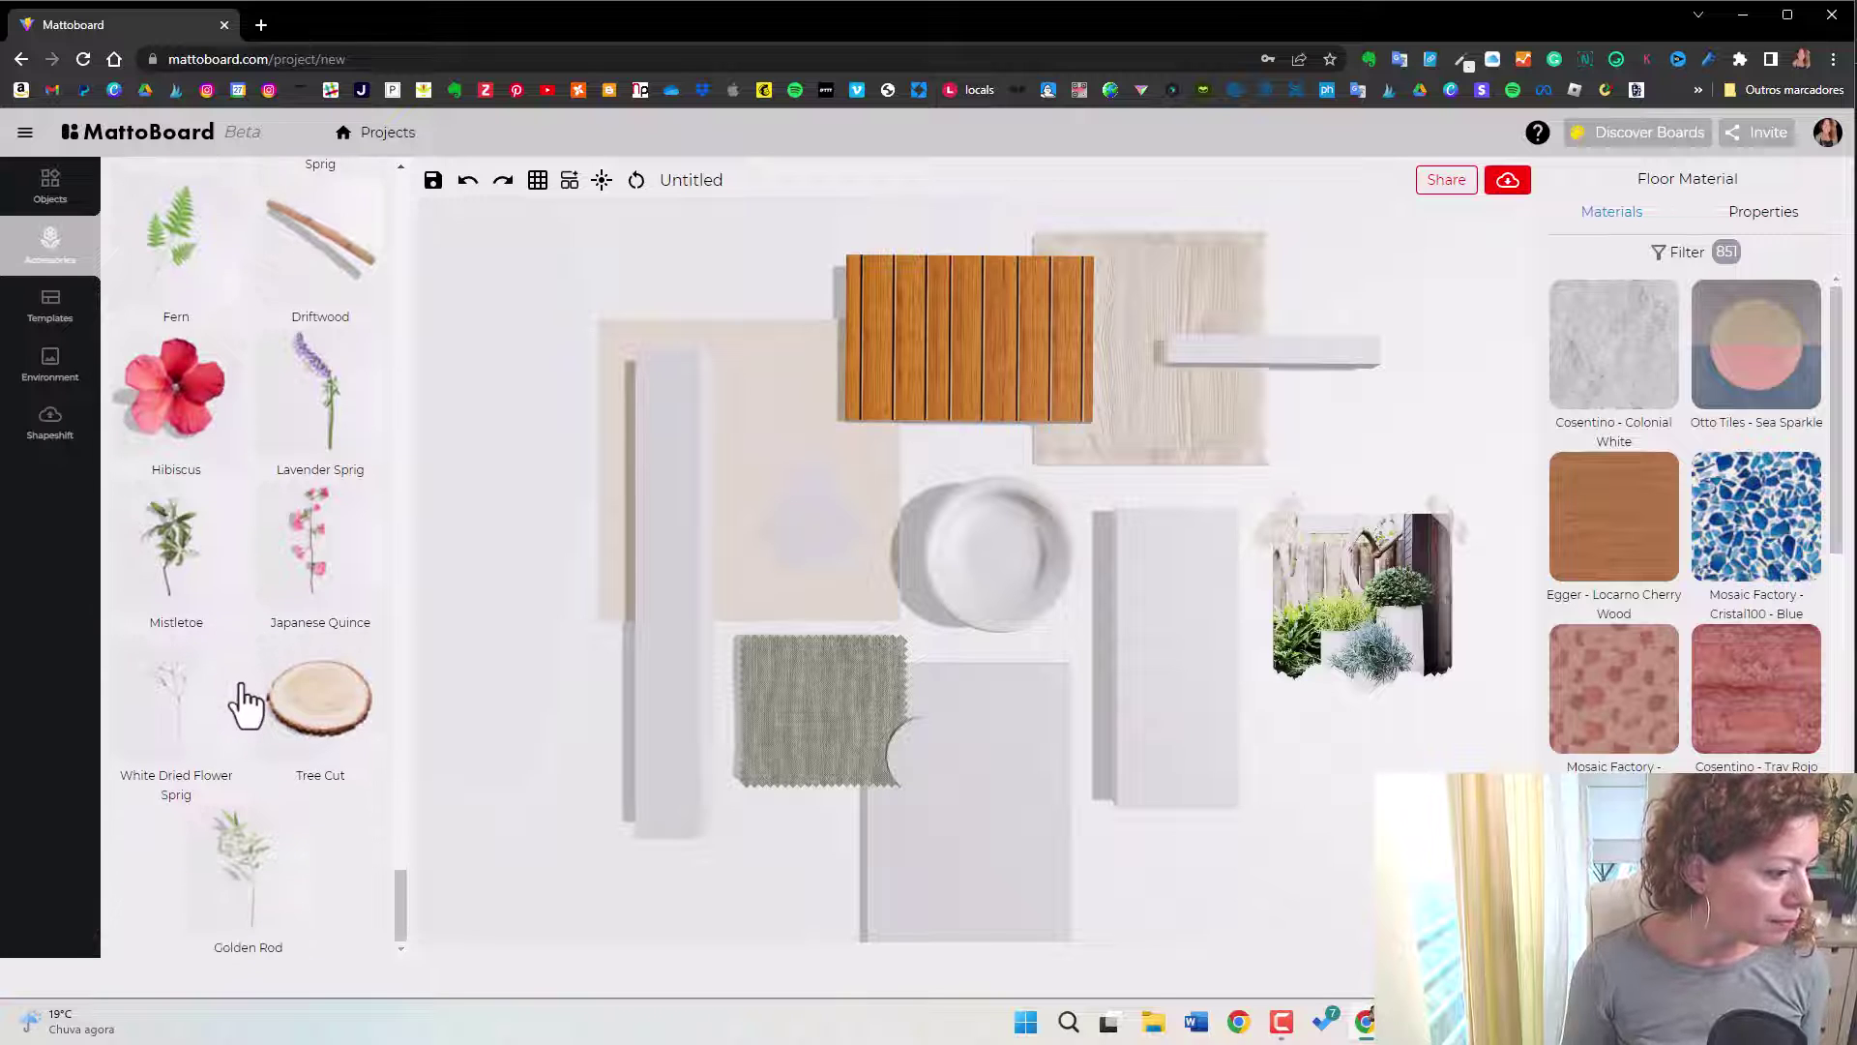
pyautogui.scroll(2, 245, 627)
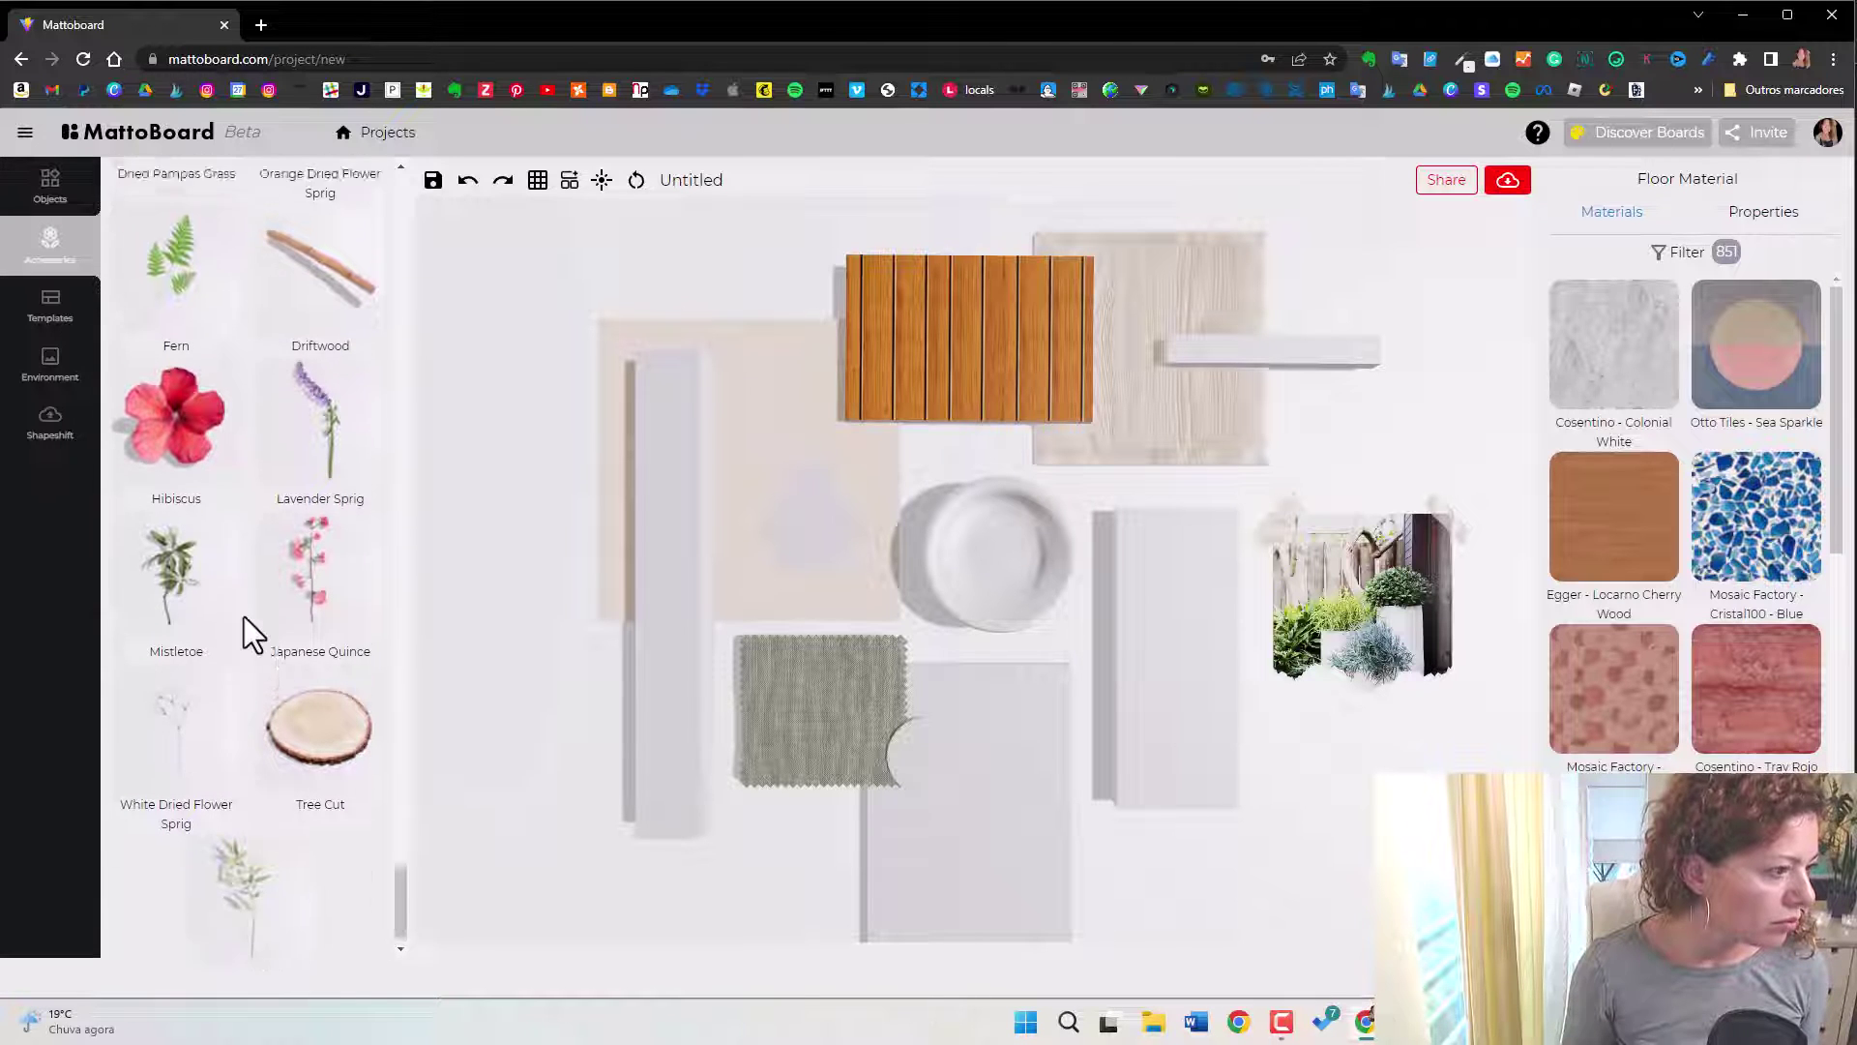
pyautogui.scroll(-2, 266, 755)
pyautogui.moveTo(274, 820); pyautogui.dragTo(1227, 751)
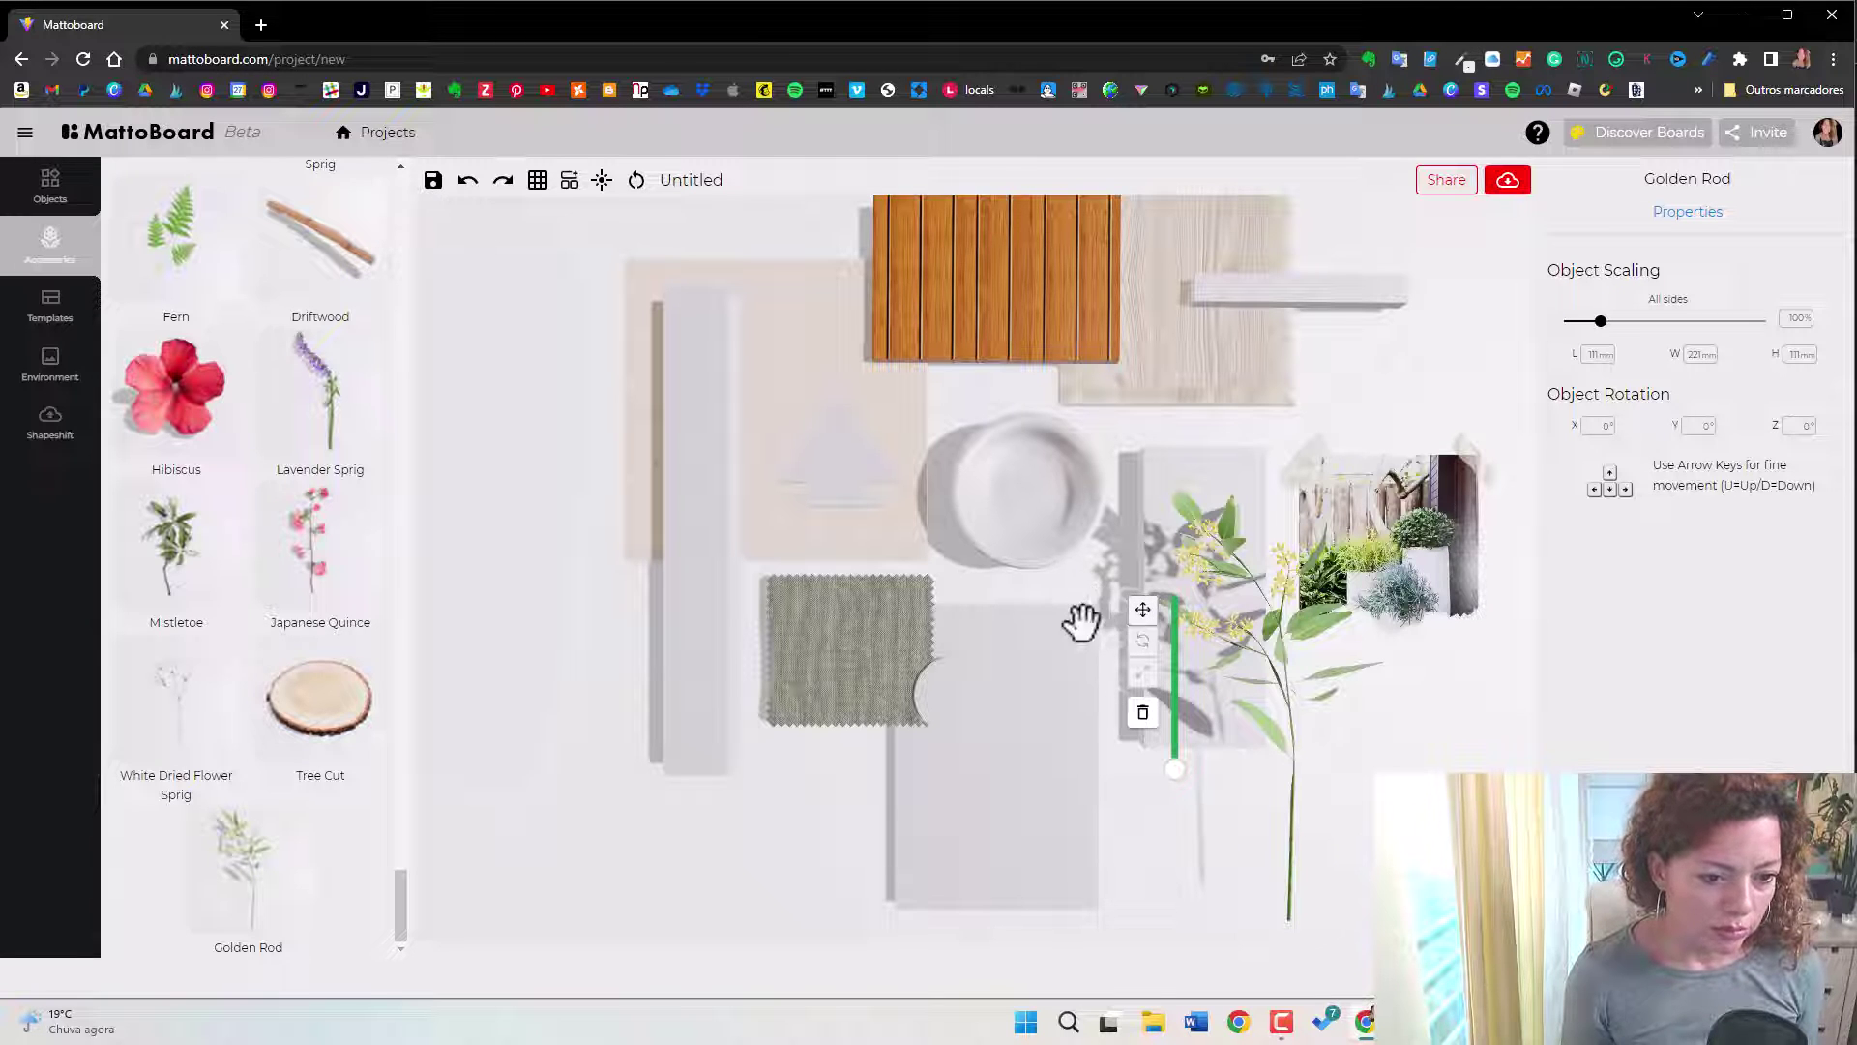
pyautogui.click(1142, 712)
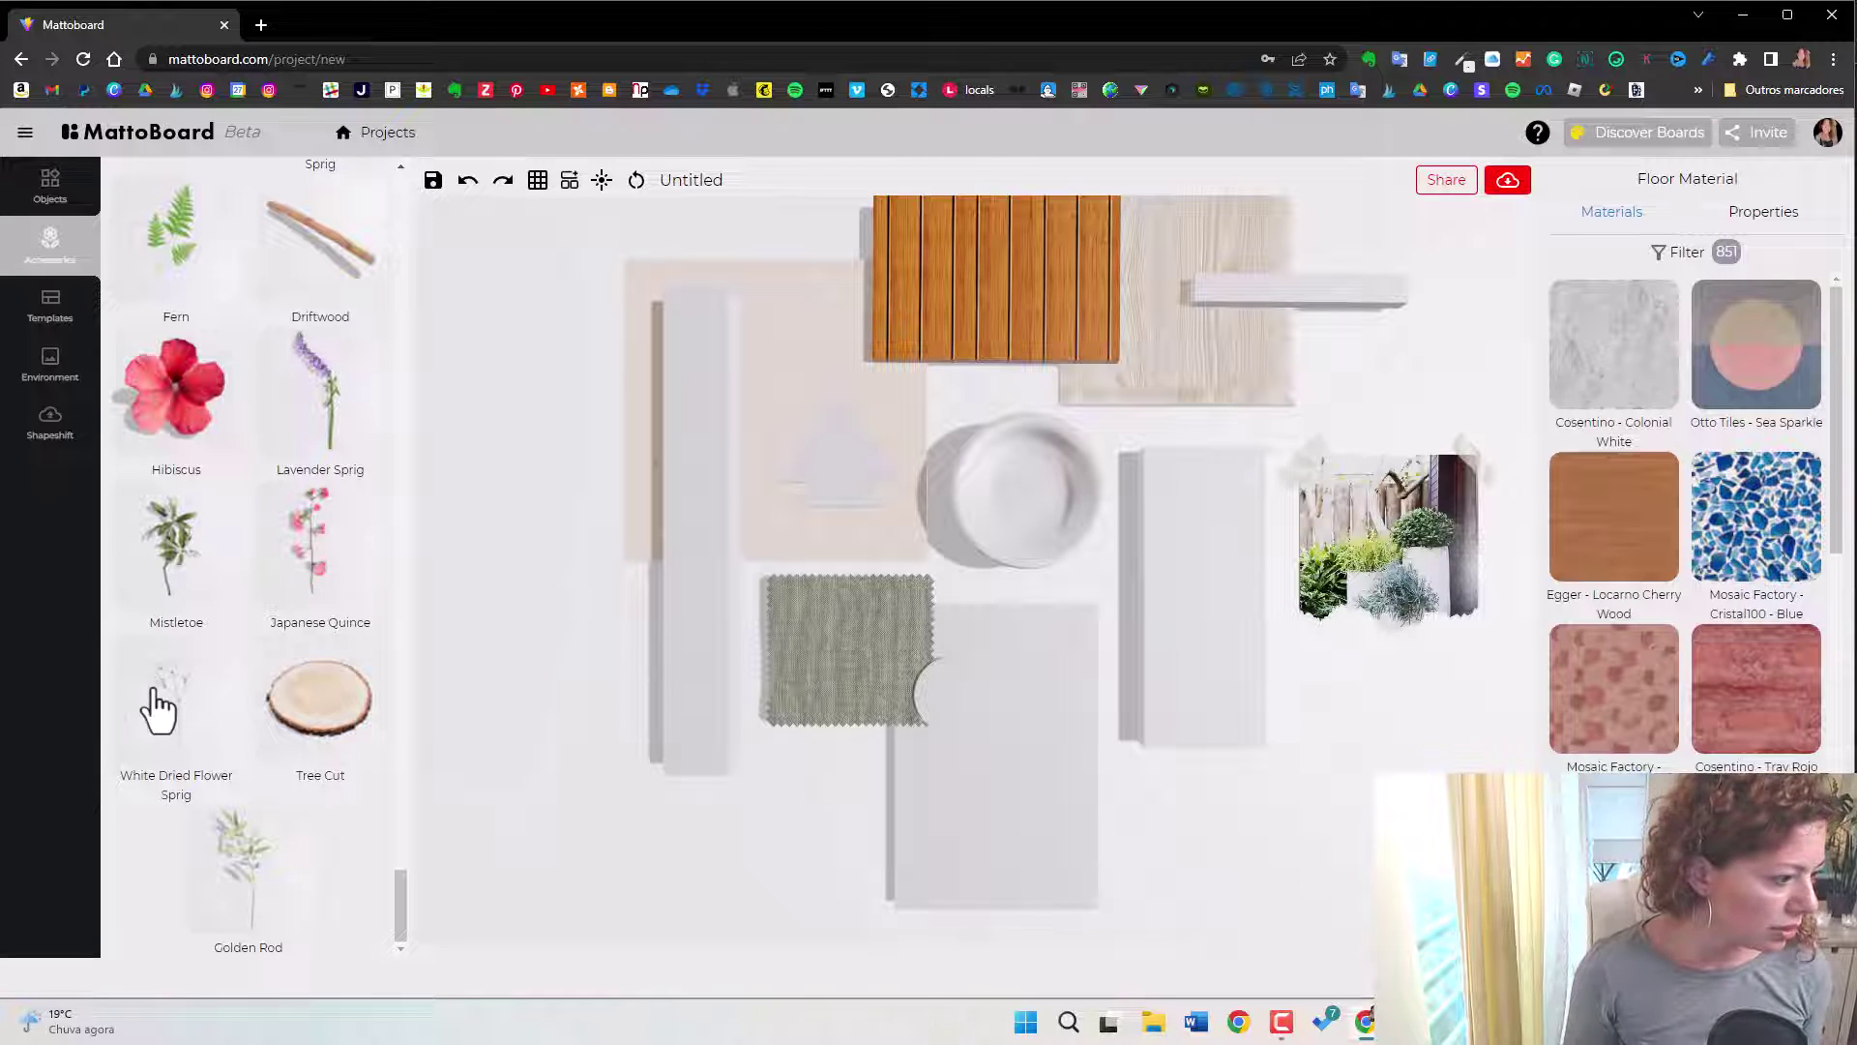
# Try the White Dried Flower Sprig at the lower edge of the rectangular tile and remove it.
pyautogui.moveTo(180, 718); pyautogui.dragTo(1251, 713)
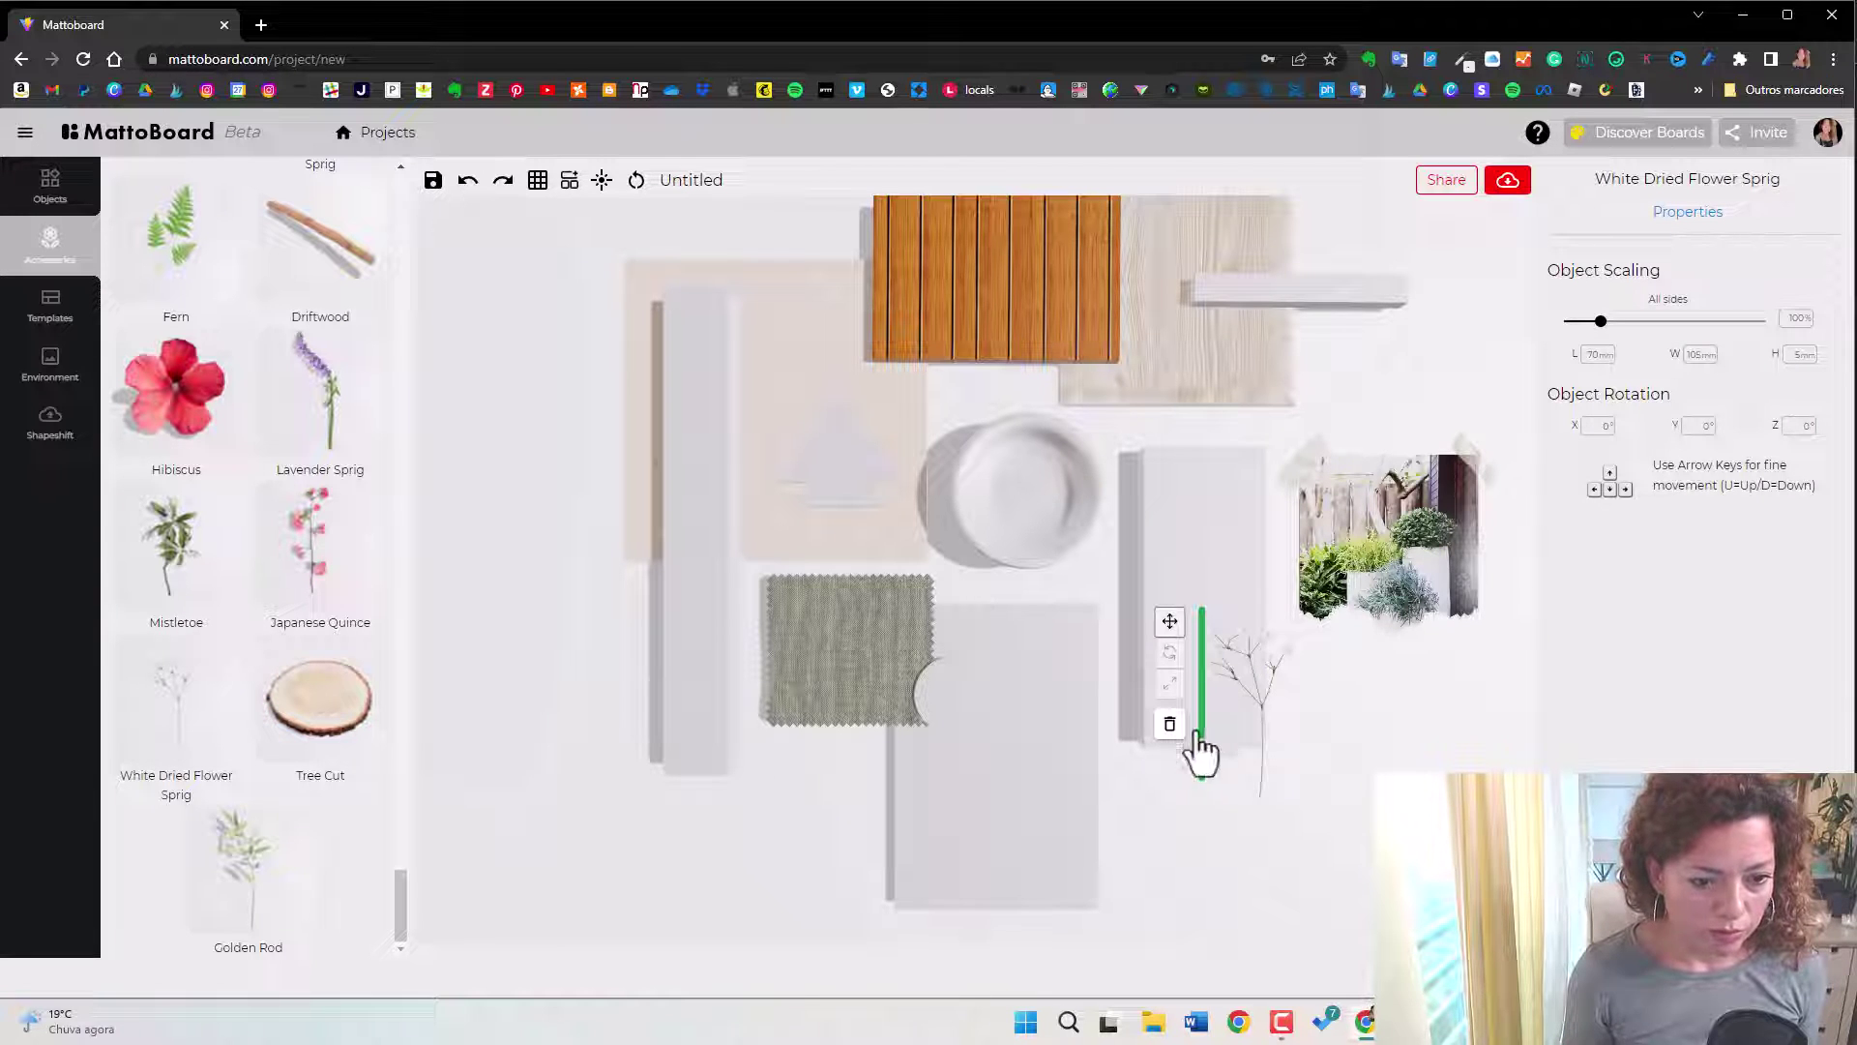
pyautogui.moveTo(1197, 764)
pyautogui.mouseDown()
pyautogui.moveTo(1159, 591)
pyautogui.moveTo(1169, 763)
pyautogui.mouseUp()
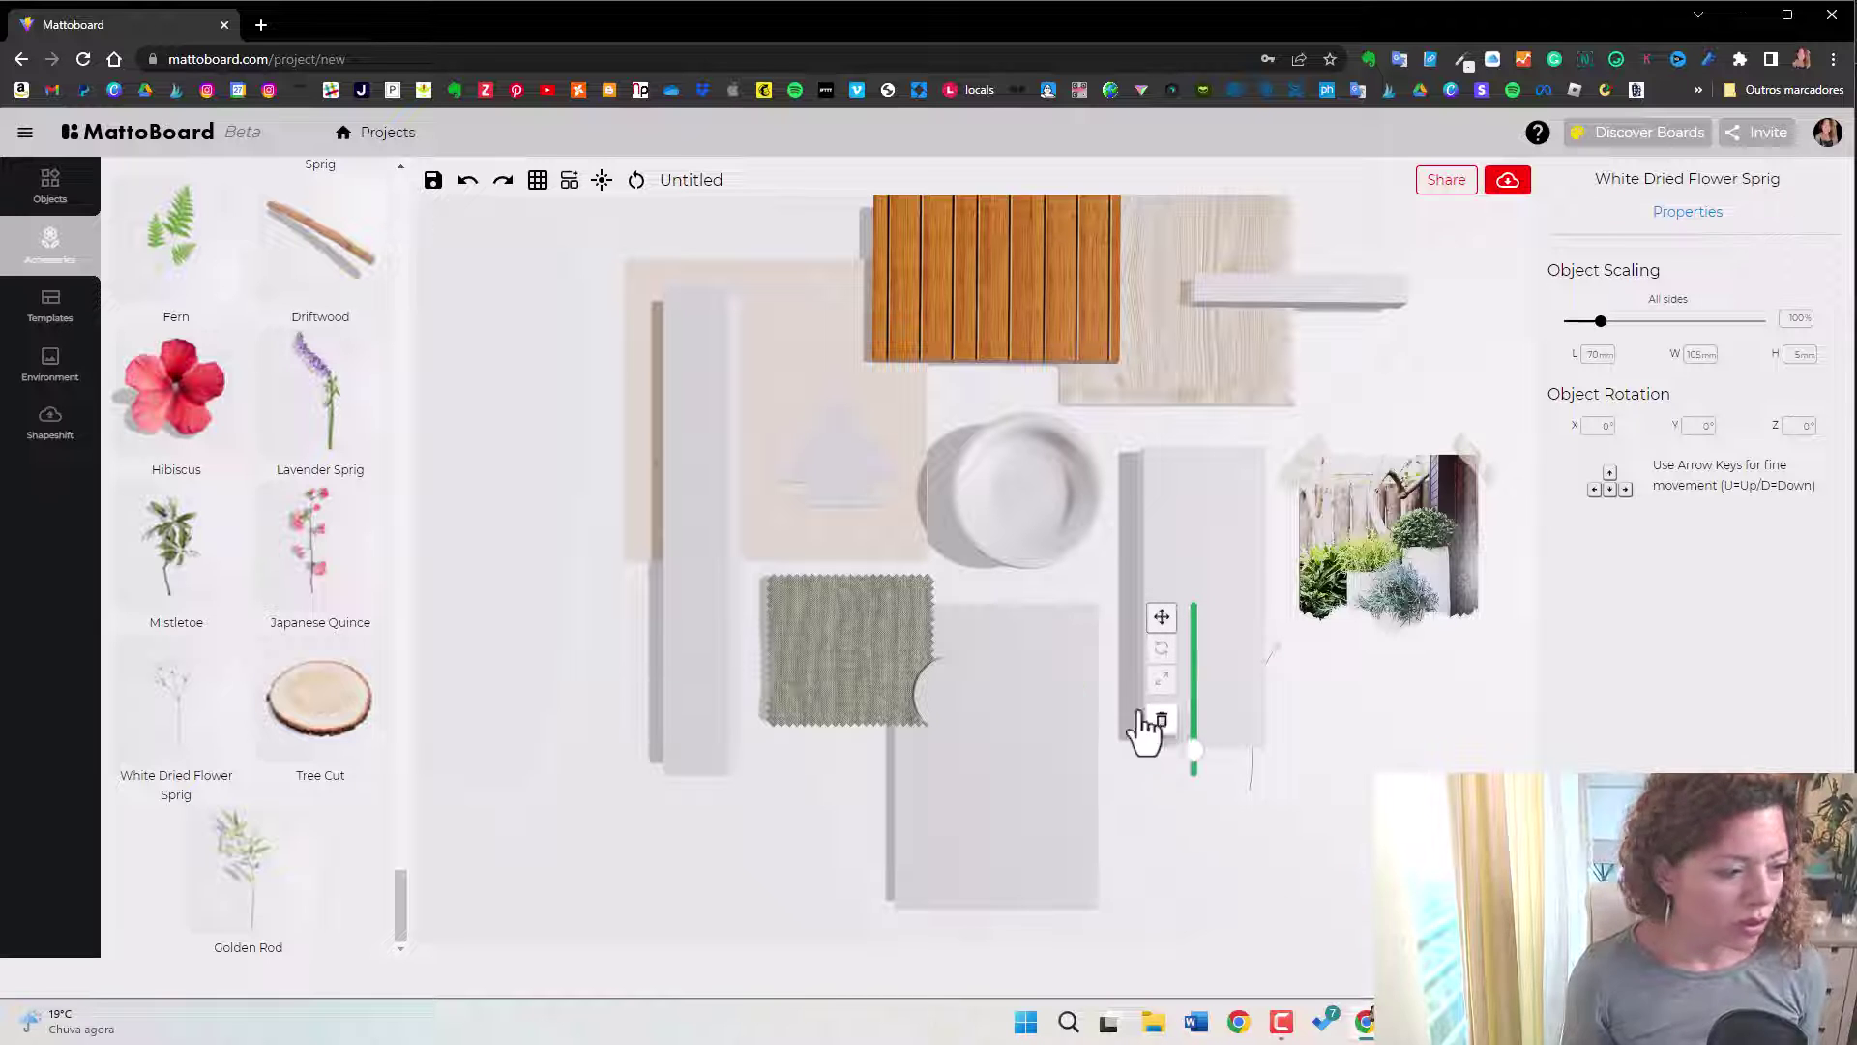
pyautogui.click(1159, 720)
# Place an Olive Branch across the long narrow tile beside the green fabric swatch and scale it to 177%.
pyautogui.scroll(10, 285, 541)
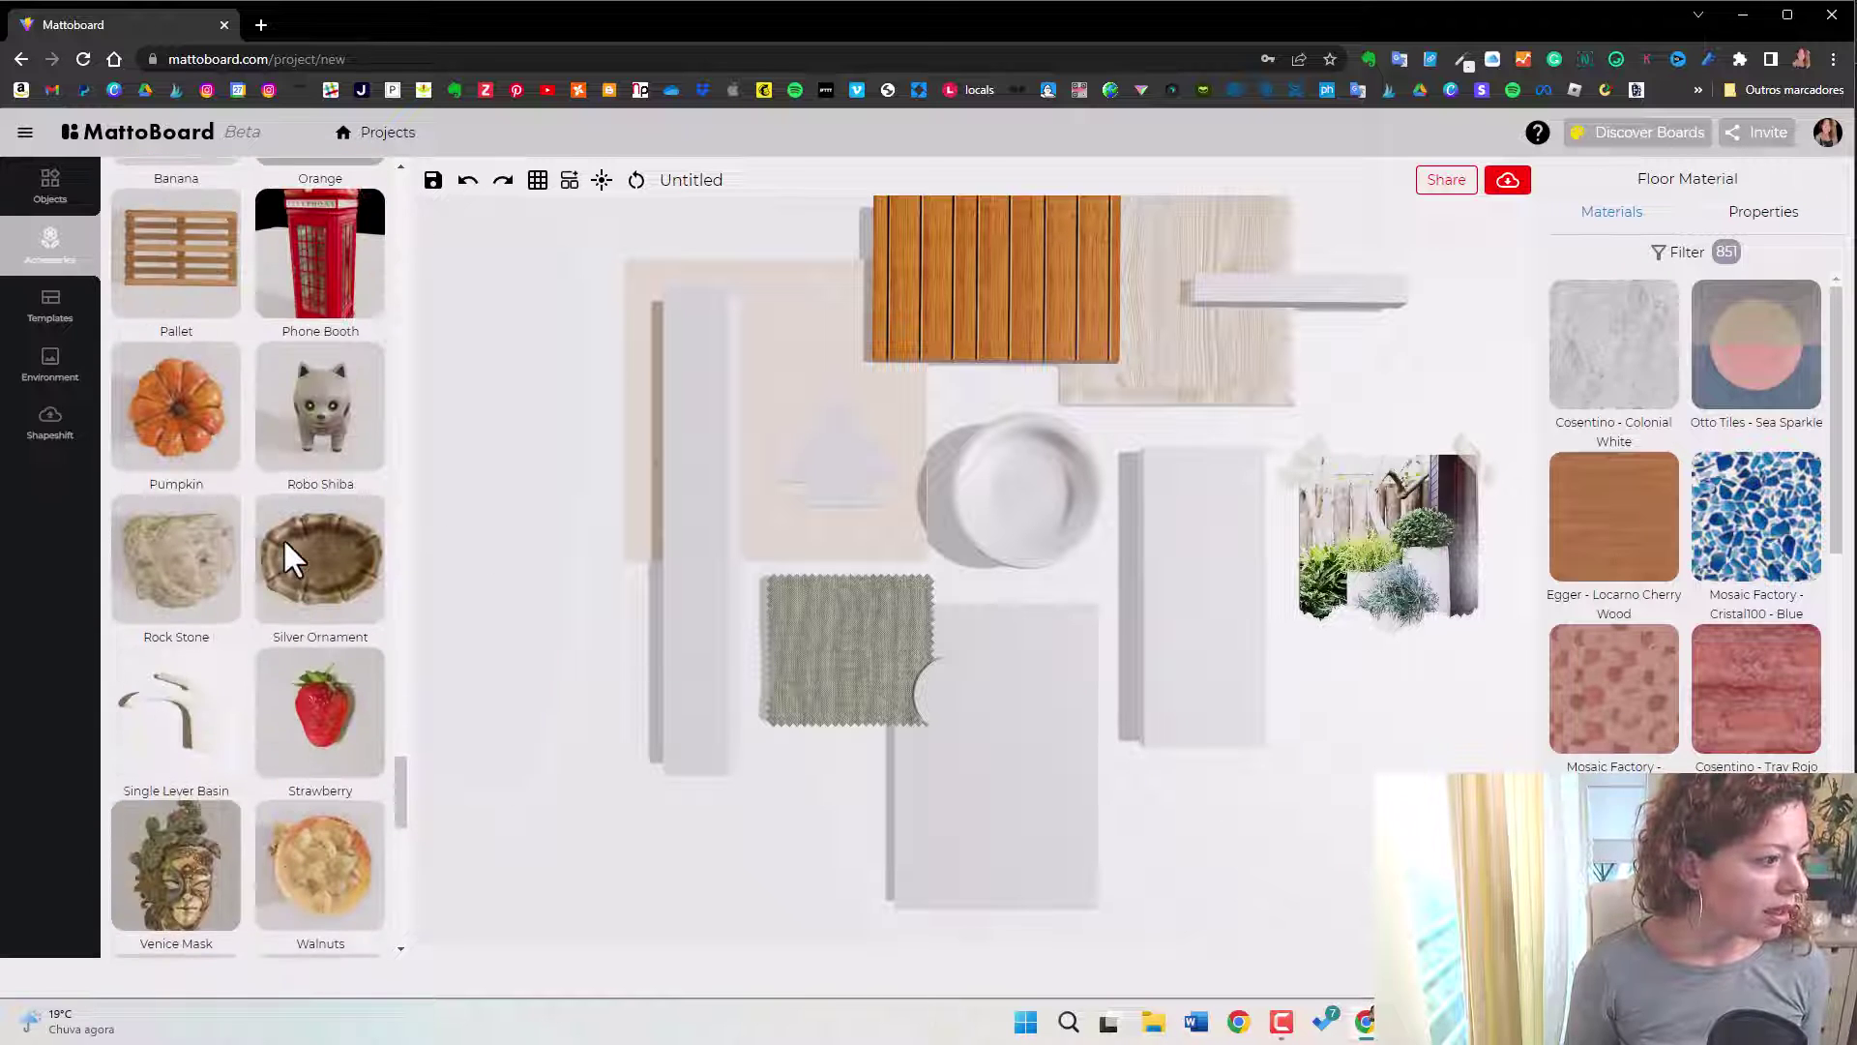
pyautogui.scroll(15, 283, 537)
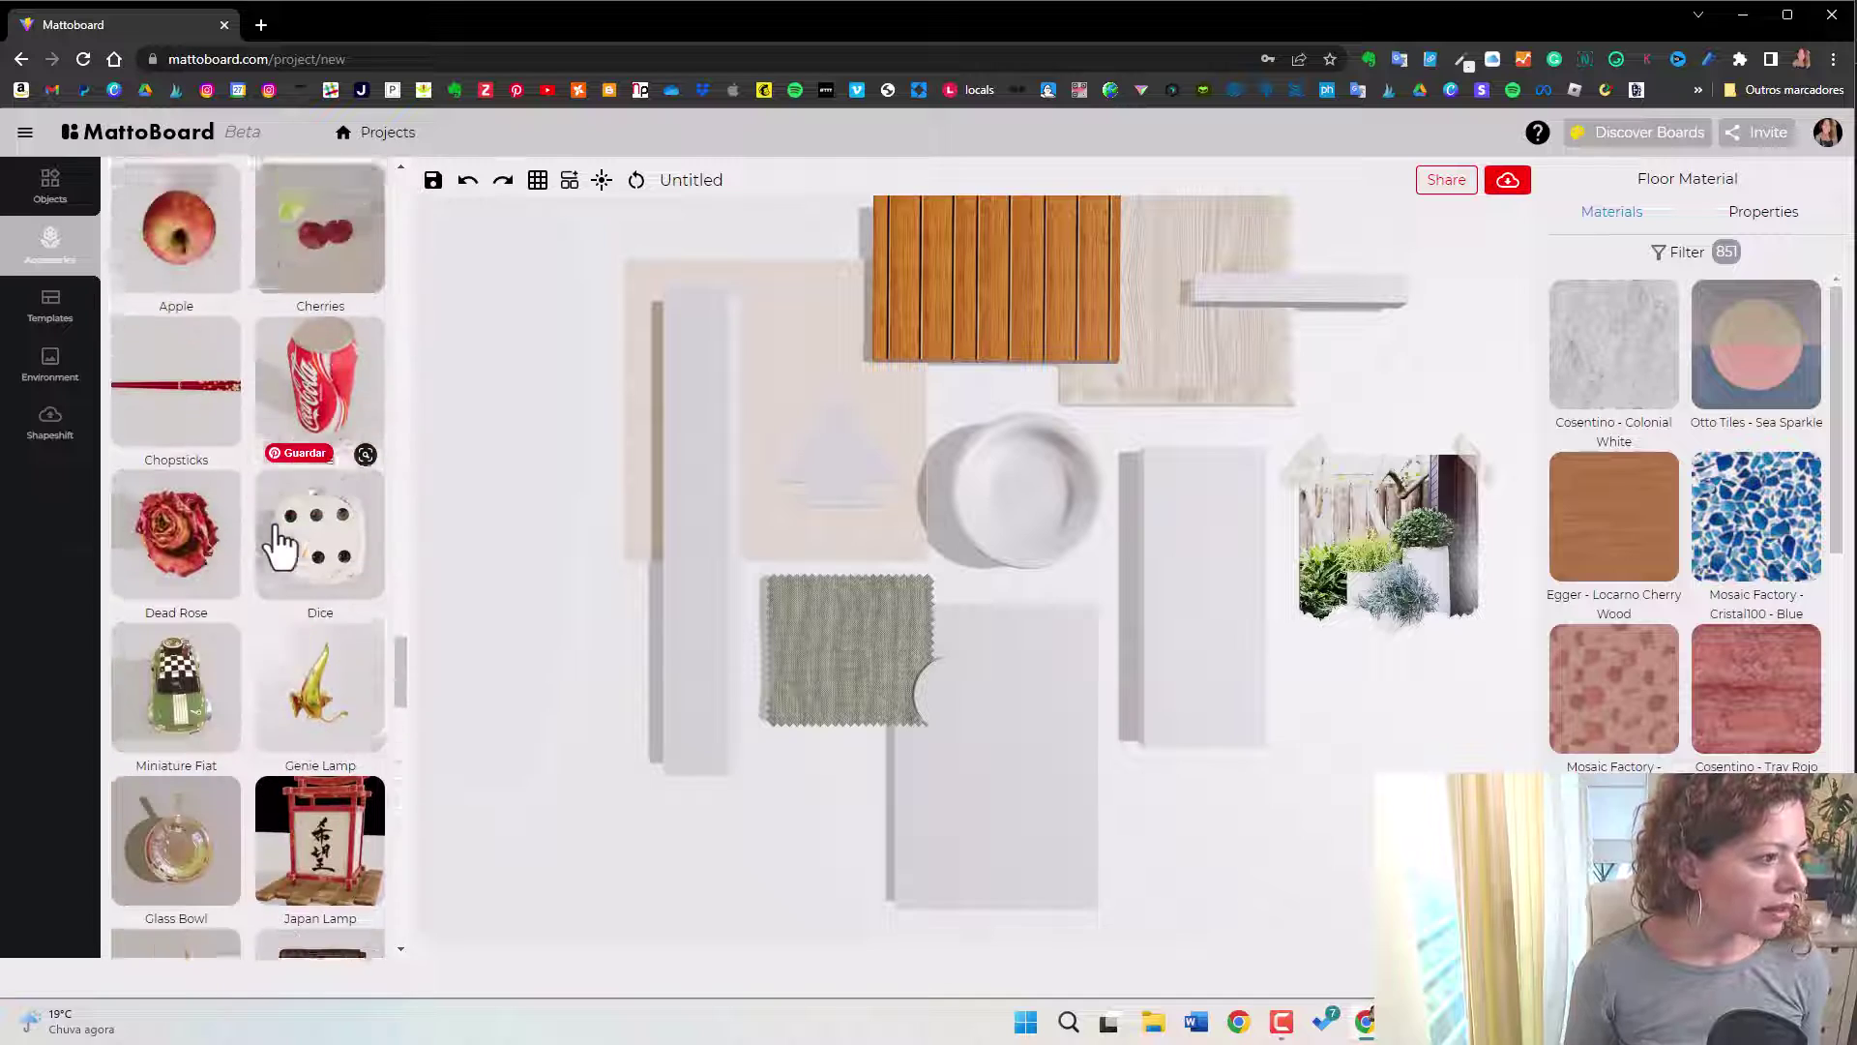
pyautogui.scroll(12, 281, 542)
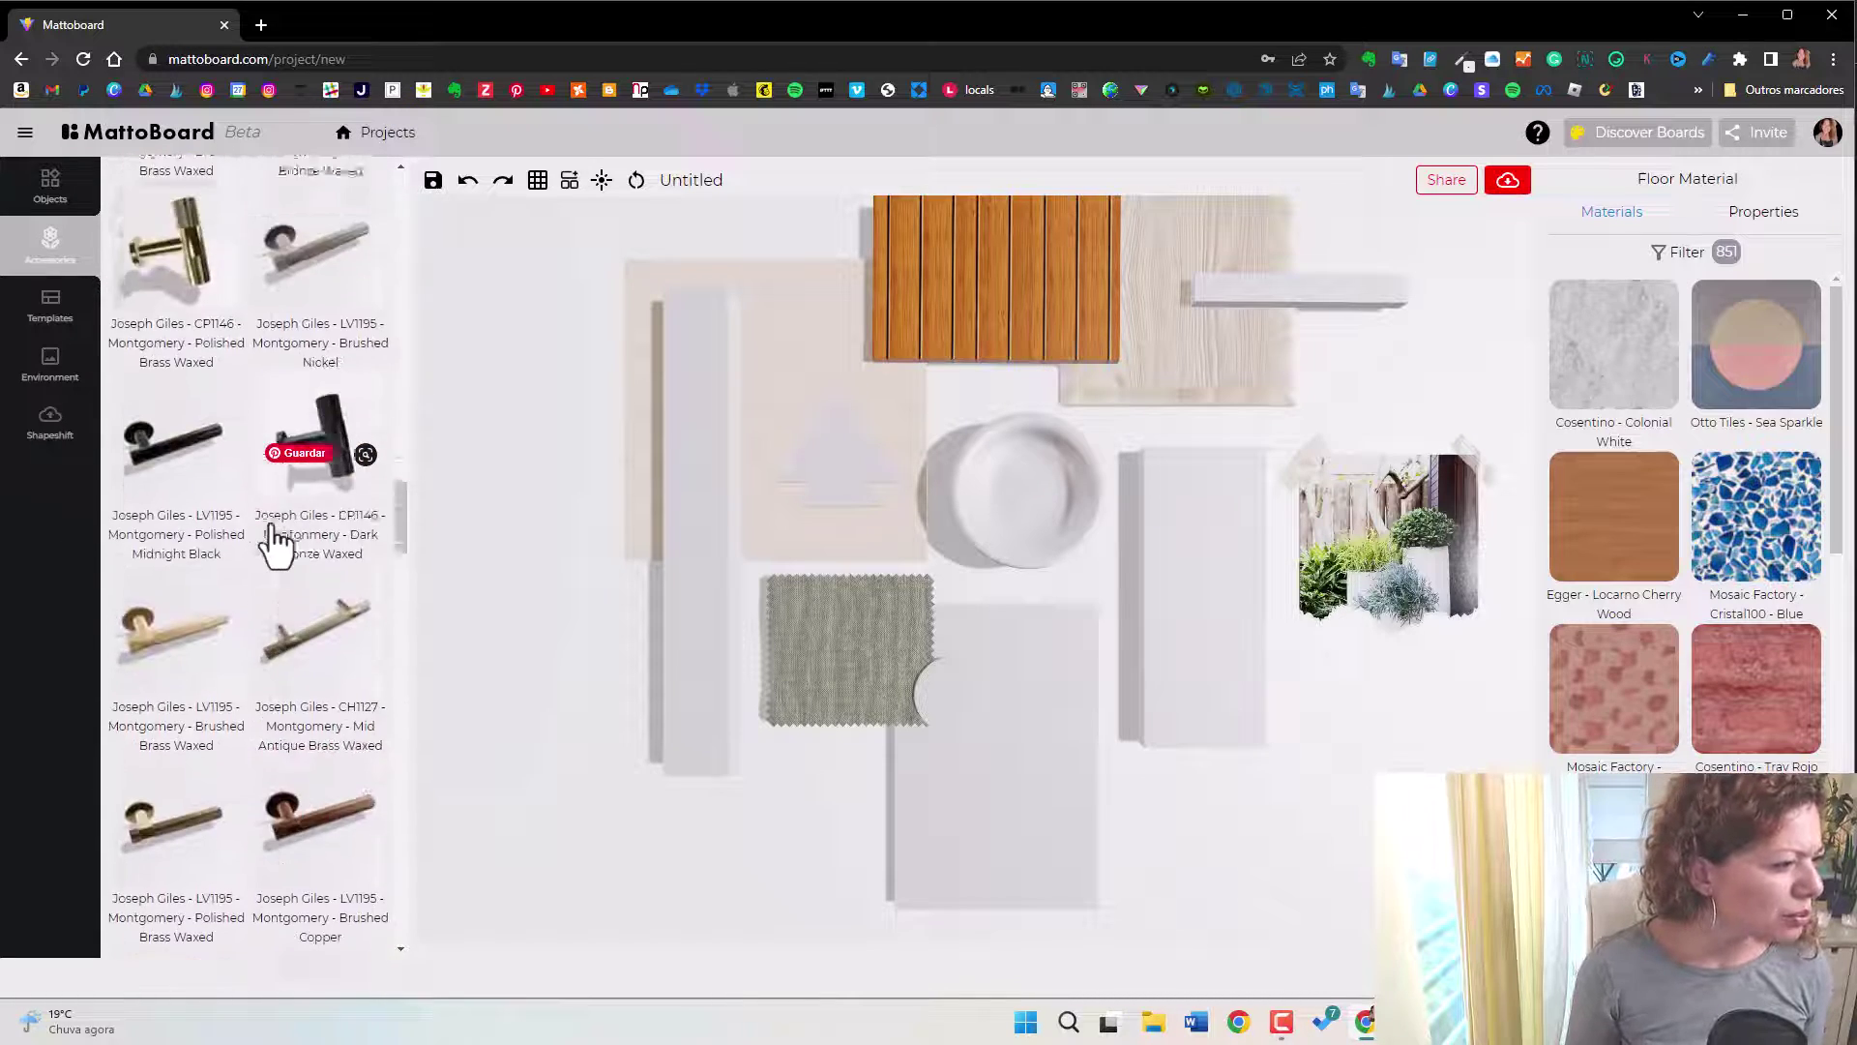
pyautogui.scroll(12, 276, 544)
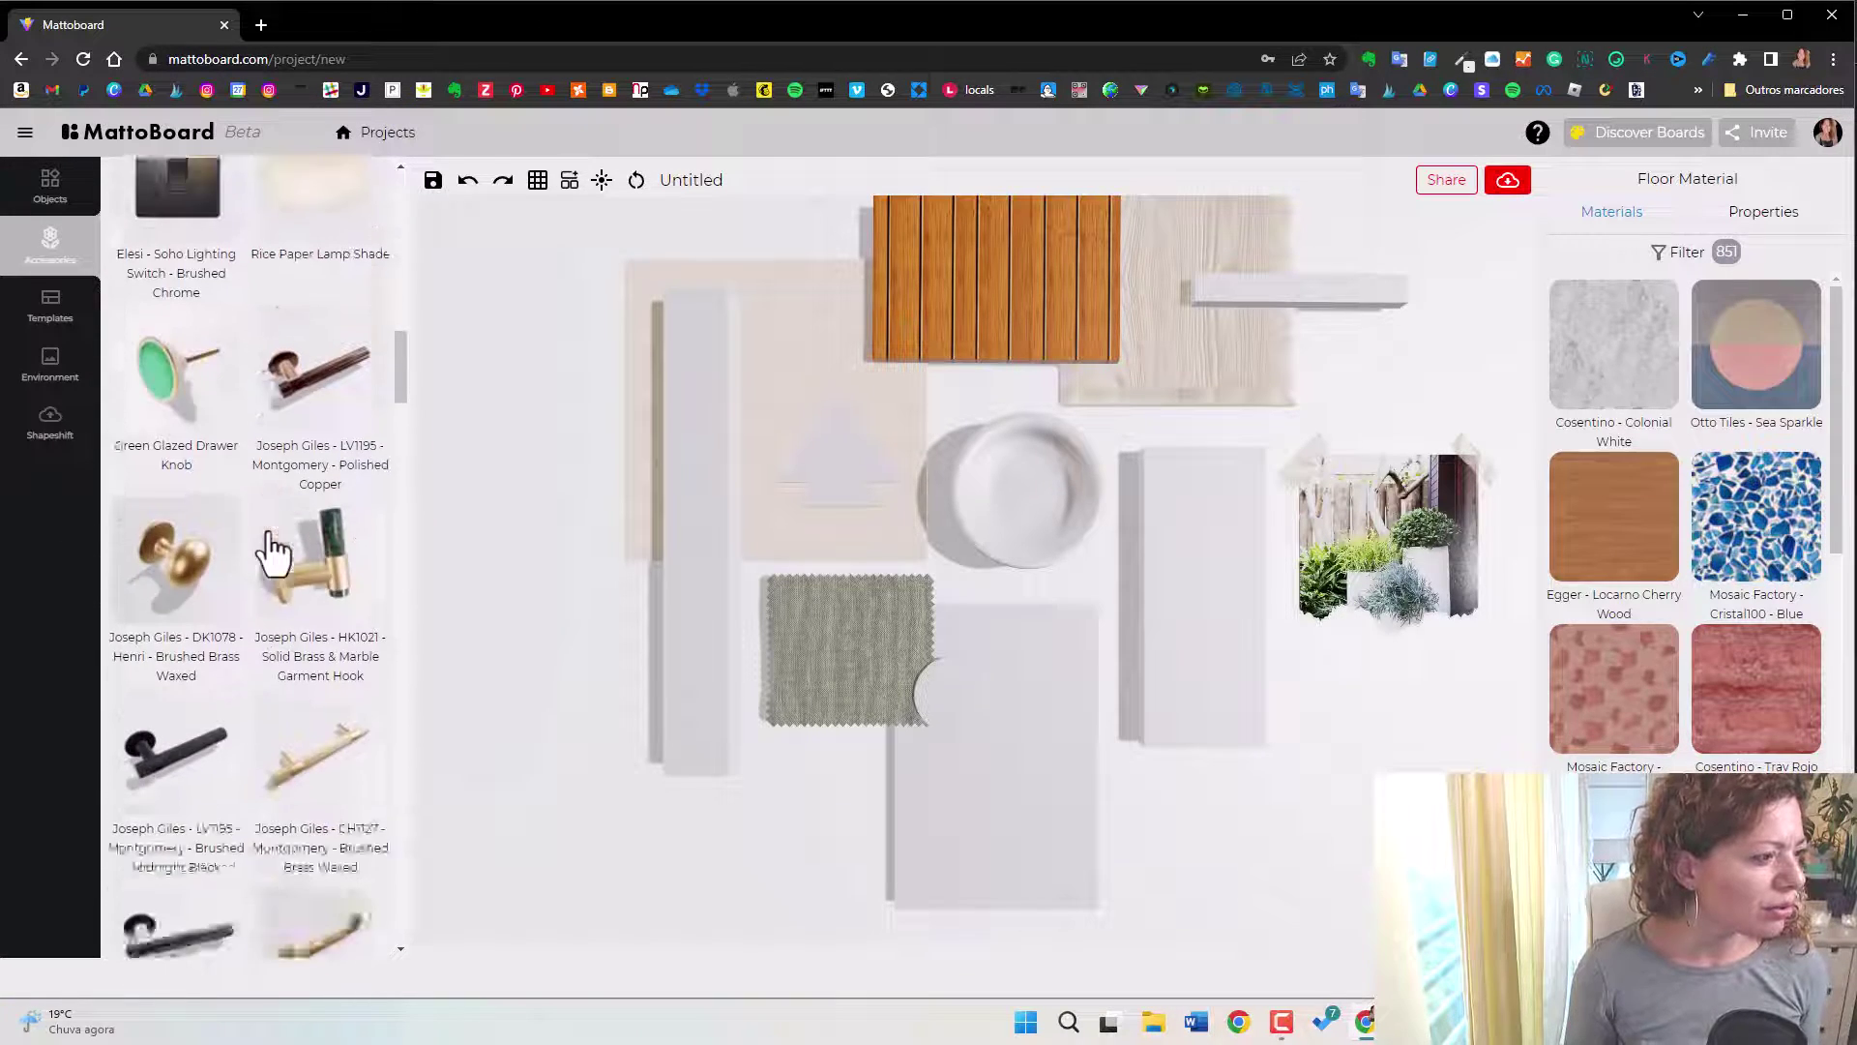
pyautogui.scroll(12, 274, 551)
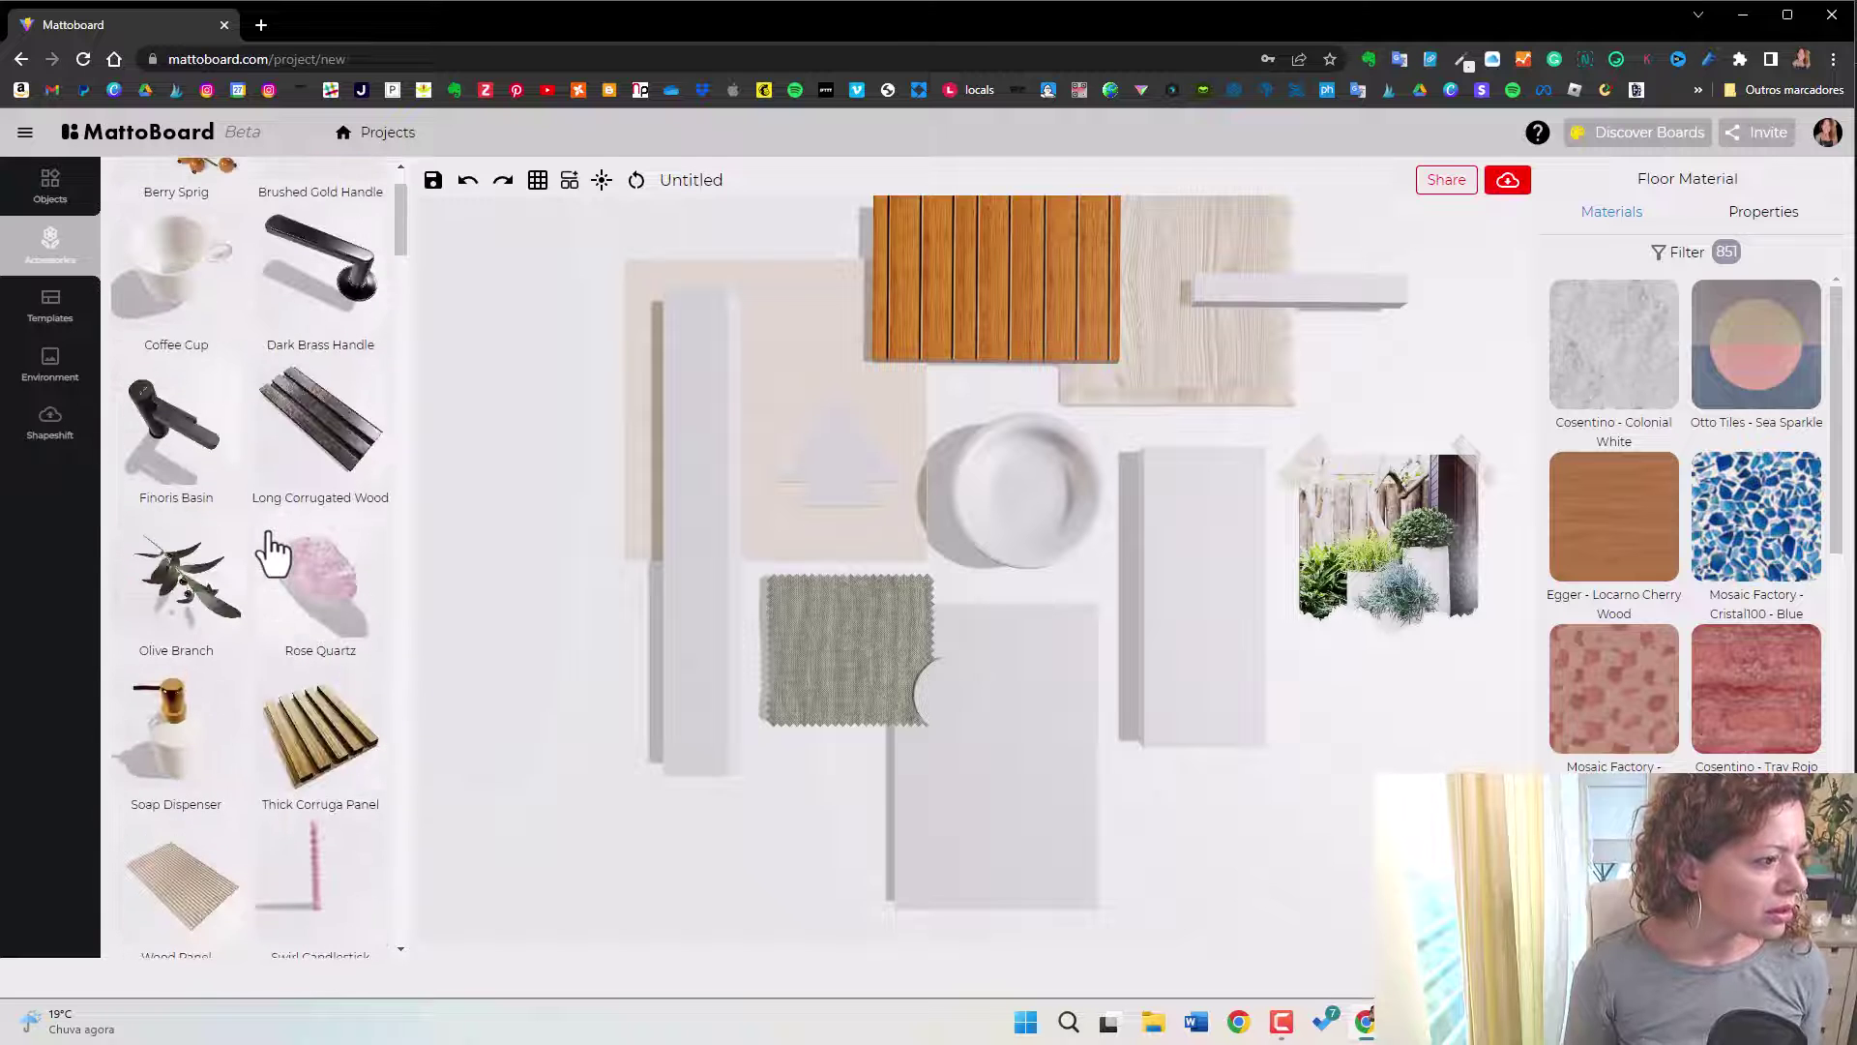
pyautogui.moveTo(181, 622); pyautogui.dragTo(706, 701)
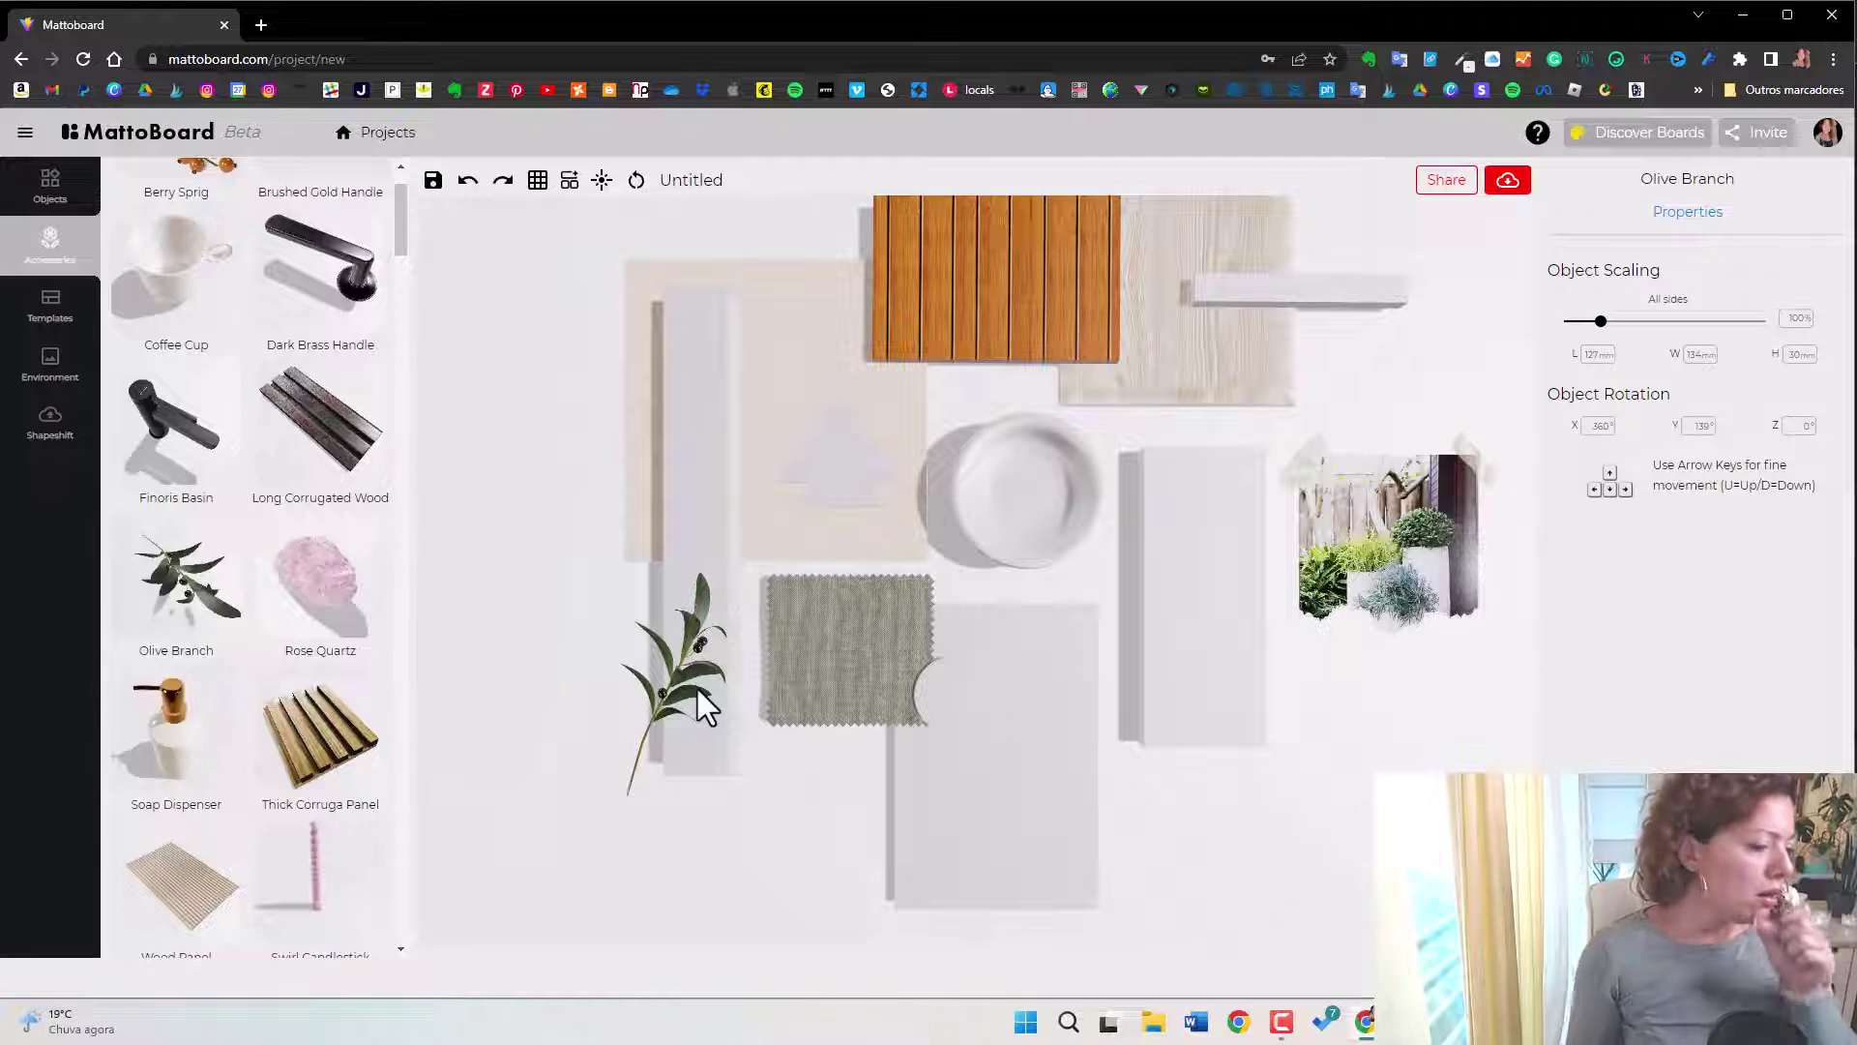
pyautogui.click(704, 702)
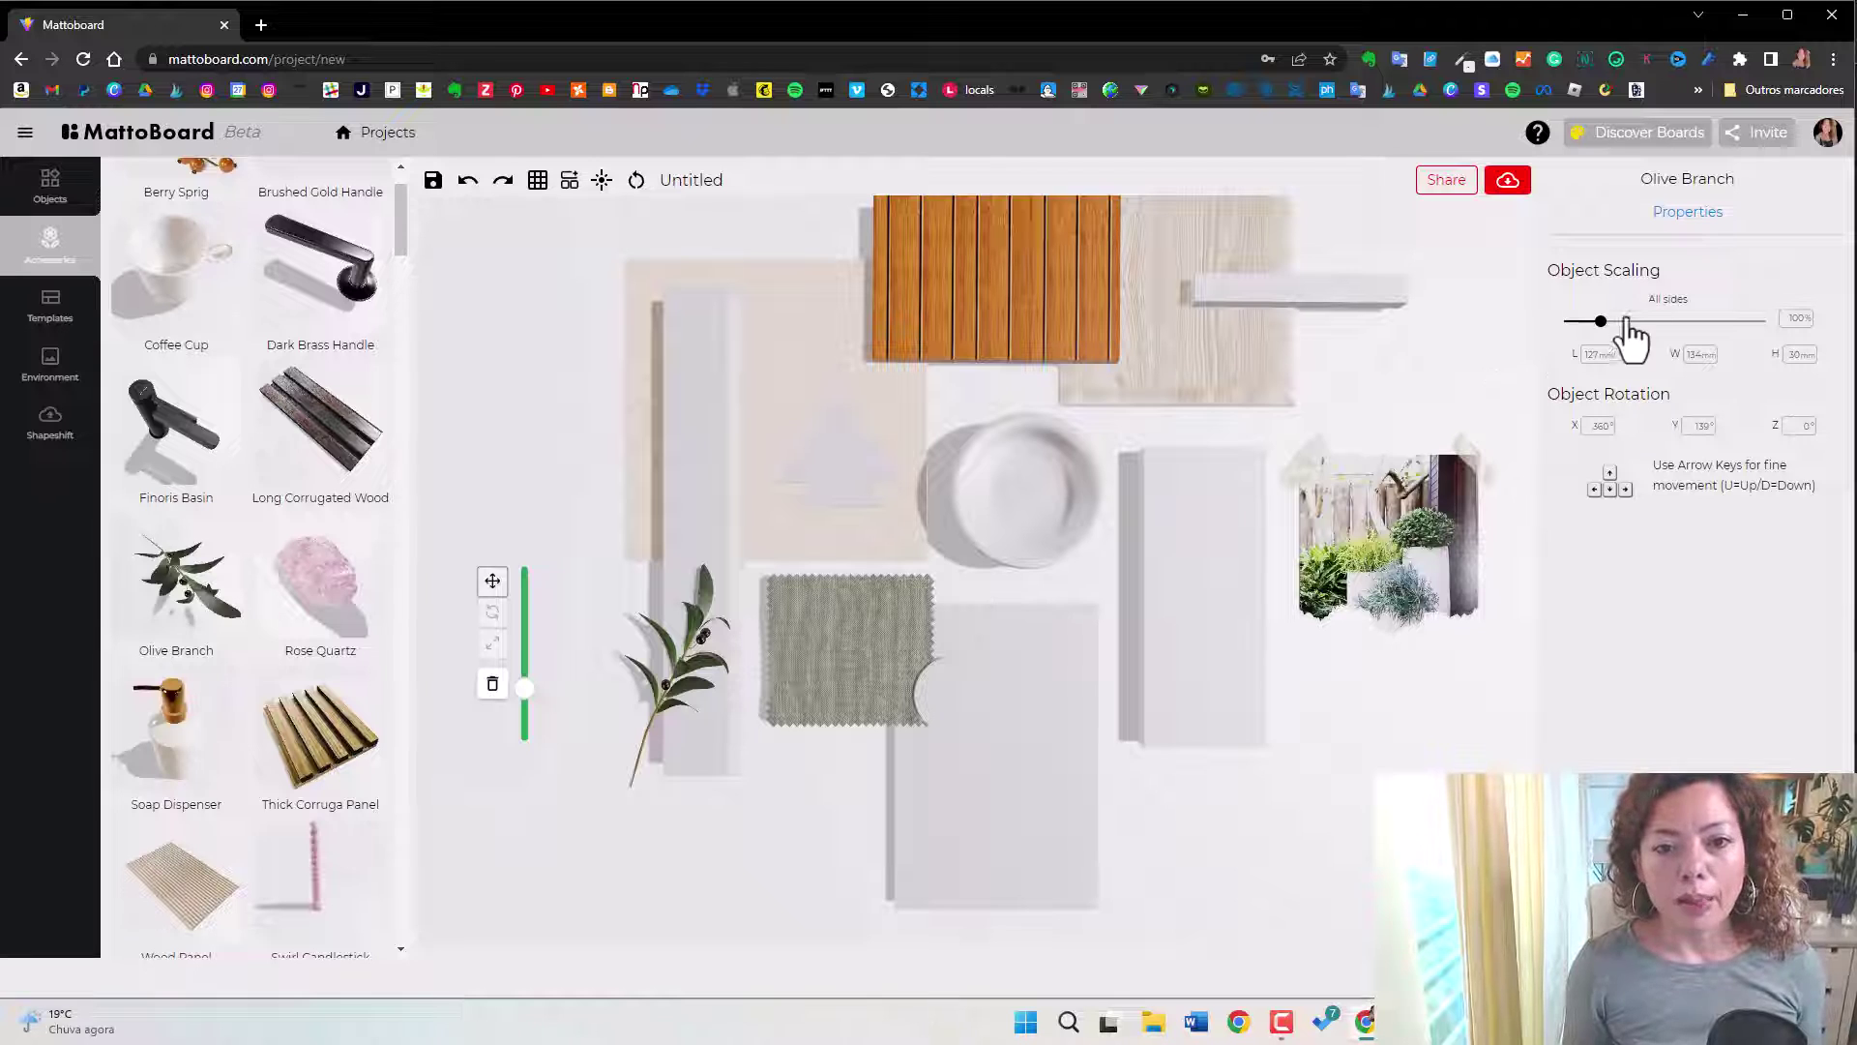
pyautogui.moveTo(1603, 321); pyautogui.dragTo(1634, 321)
pyautogui.moveTo(716, 668); pyautogui.dragTo(750, 610)
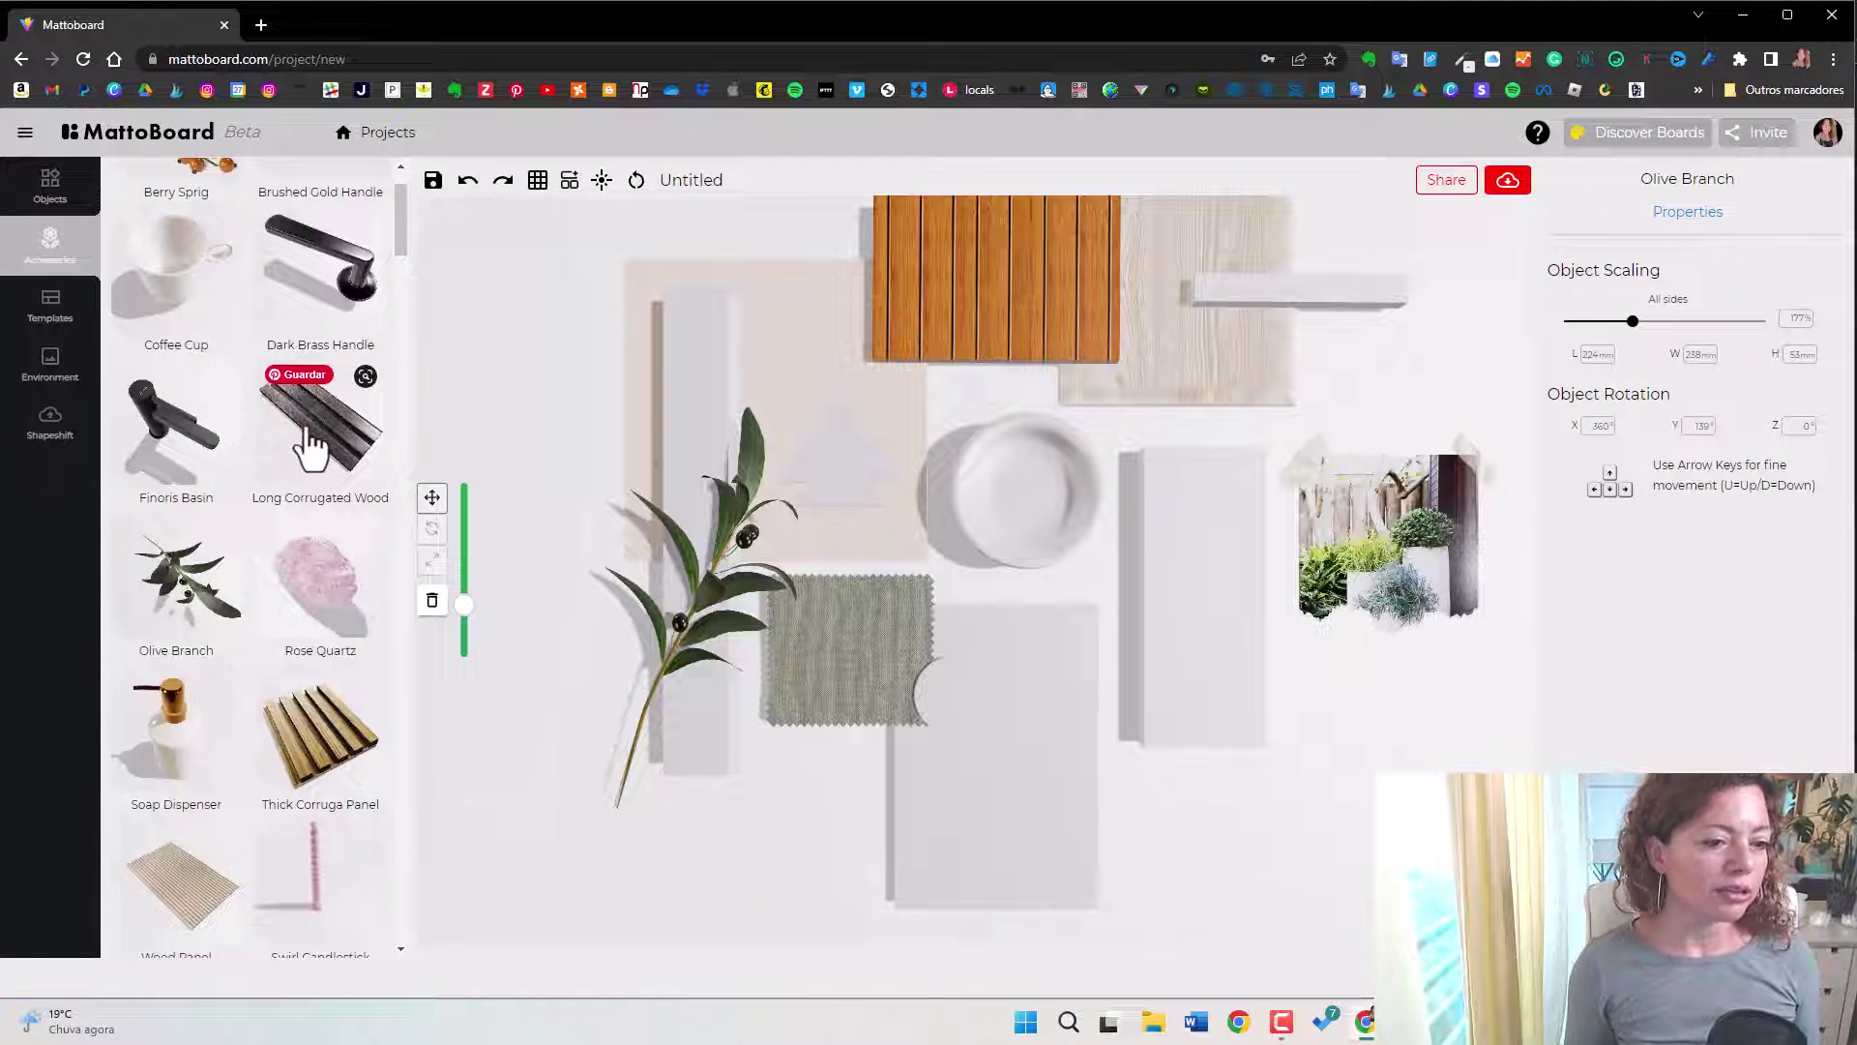
# Try the Long Corrugated Wood accessory below the potted plants image and remove it.
pyautogui.moveTo(307, 445); pyautogui.dragTo(1359, 801)
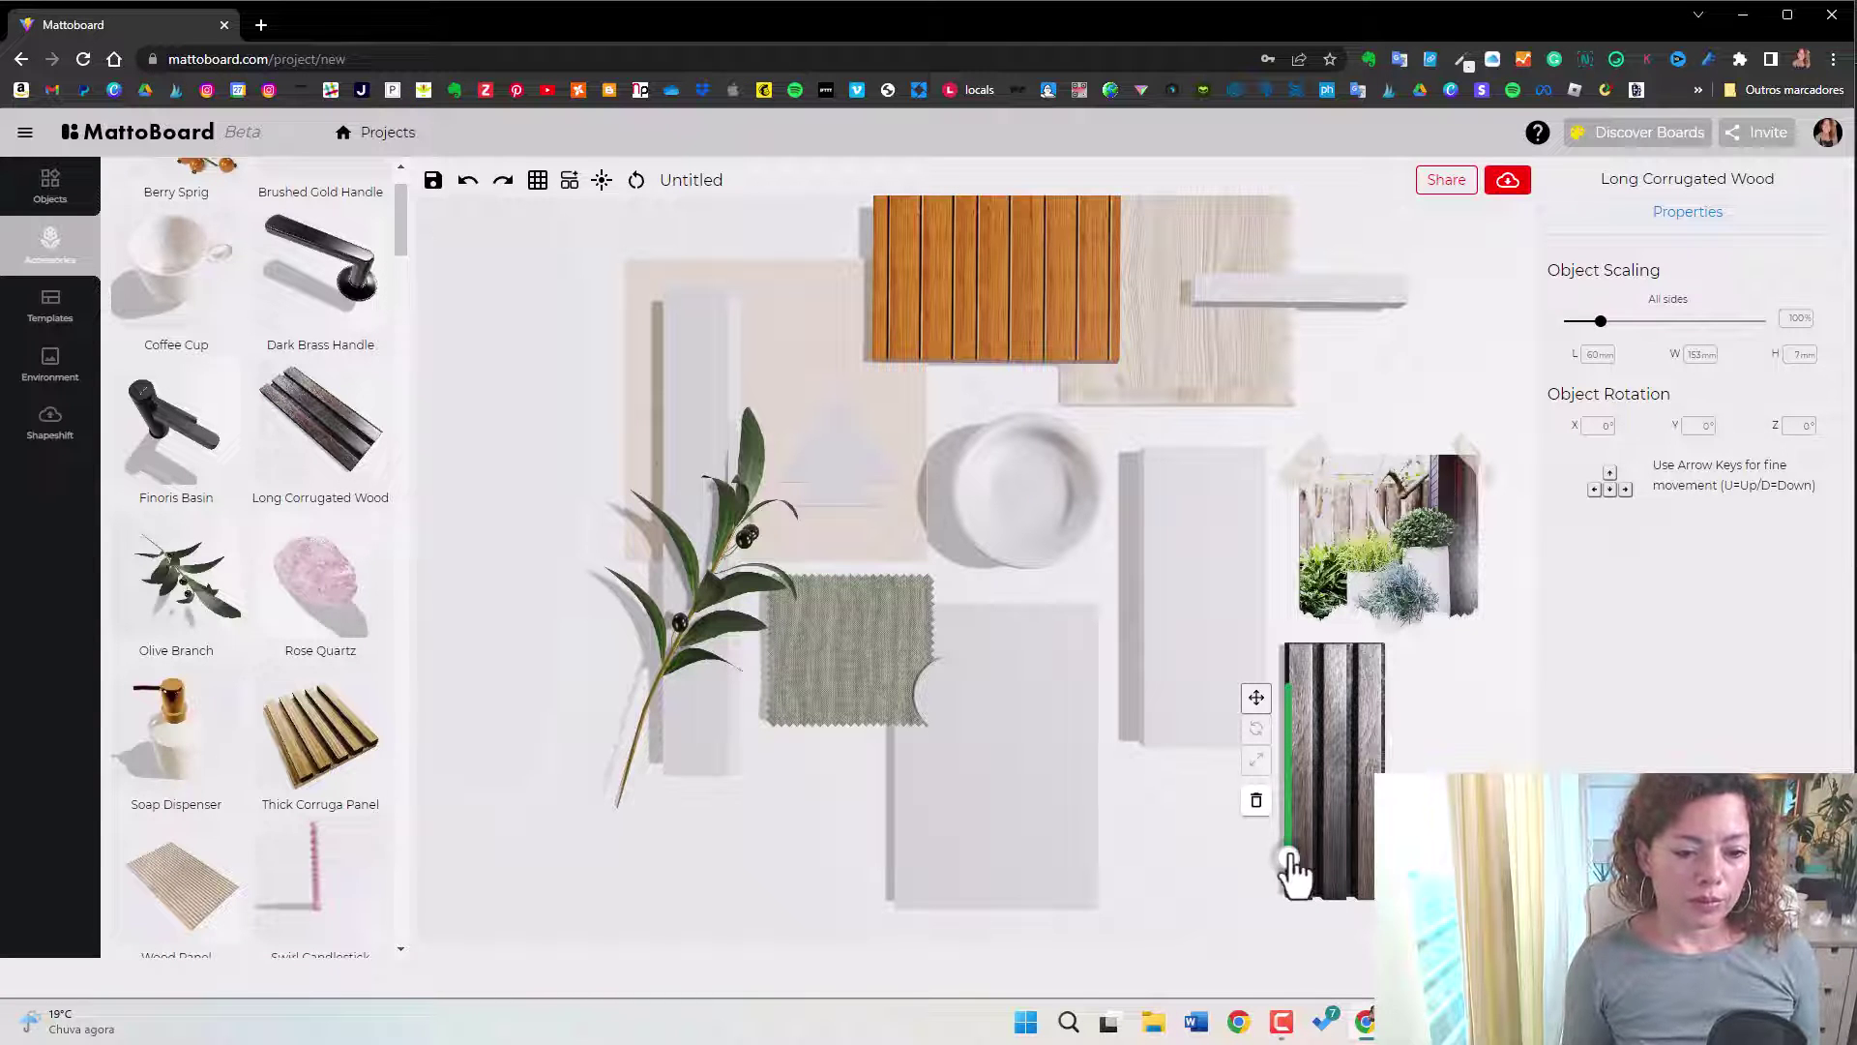
pyautogui.moveTo(1290, 861); pyautogui.dragTo(1279, 827)
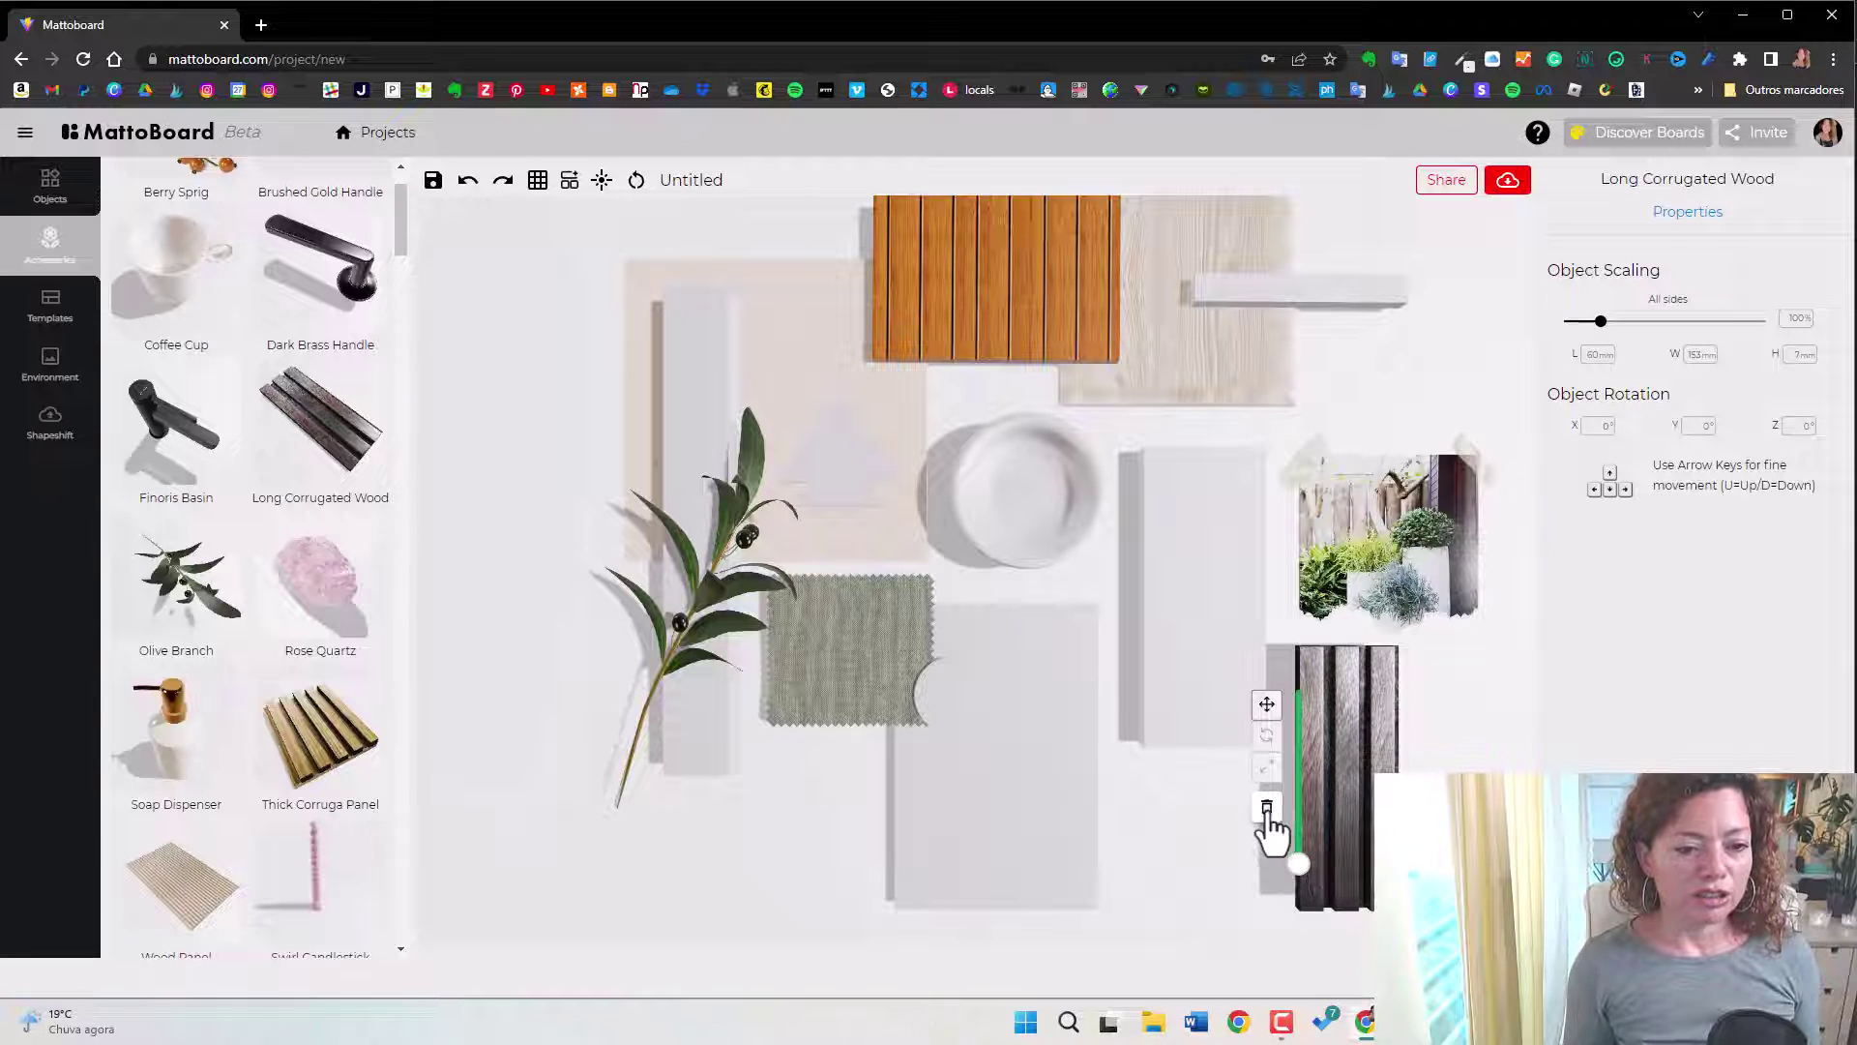
pyautogui.click(1267, 811)
# Try the Transmission, Roughness and Metalness settings on the Soft Edge Square Tile 100x100.
pyautogui.click(1184, 375)
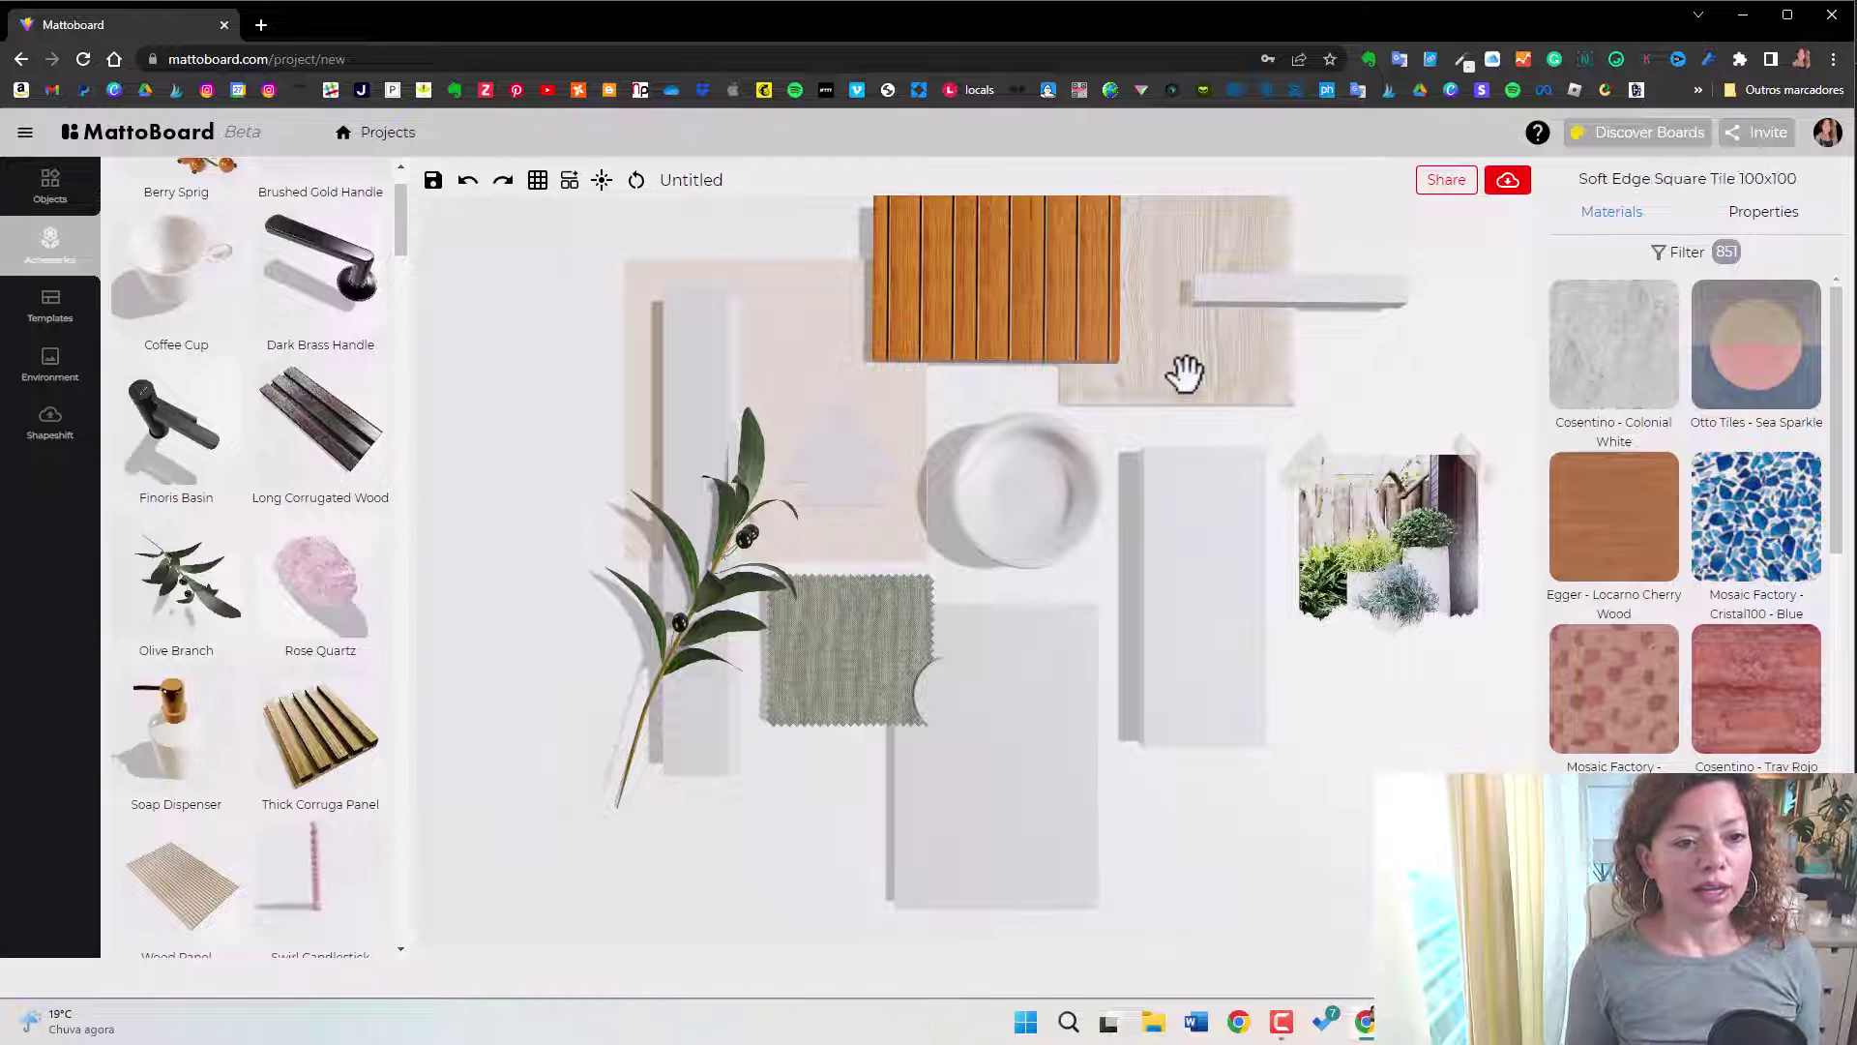
pyautogui.click(1762, 213)
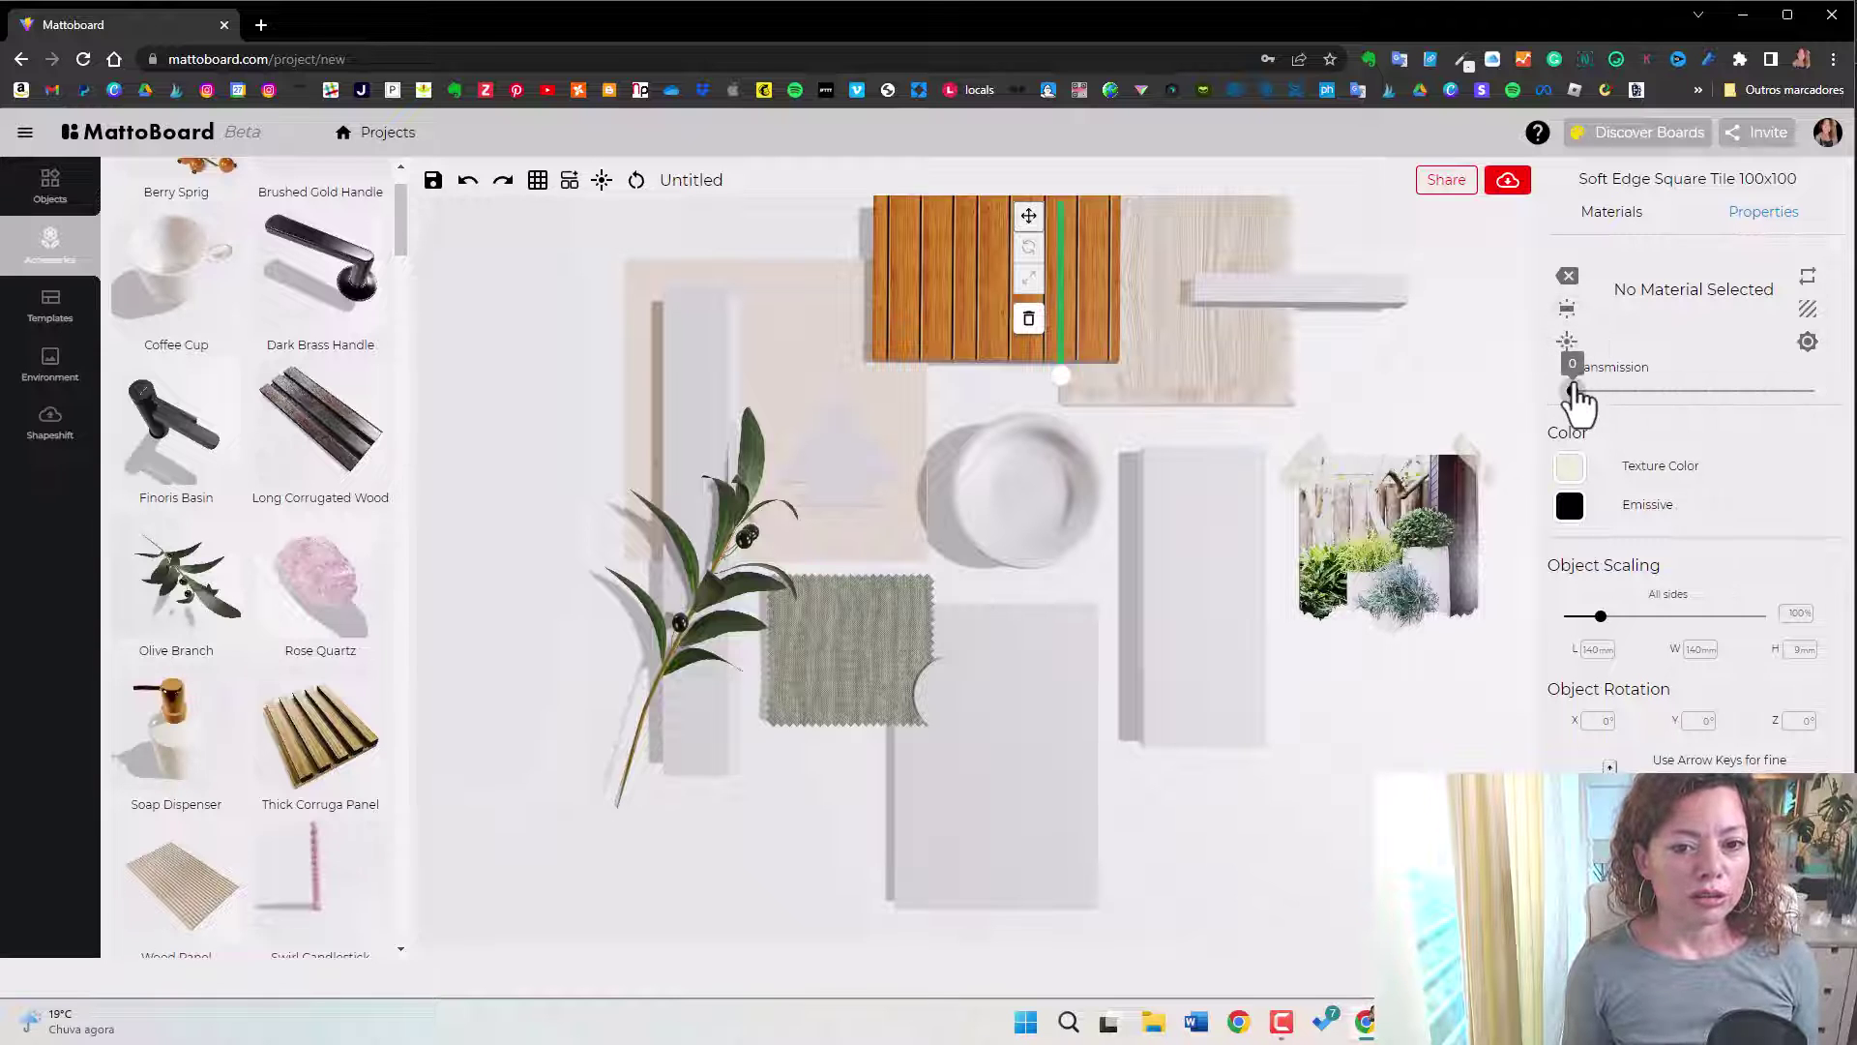
pyautogui.moveTo(1593, 382); pyautogui.dragTo(1641, 414)
pyautogui.moveTo(1657, 391)
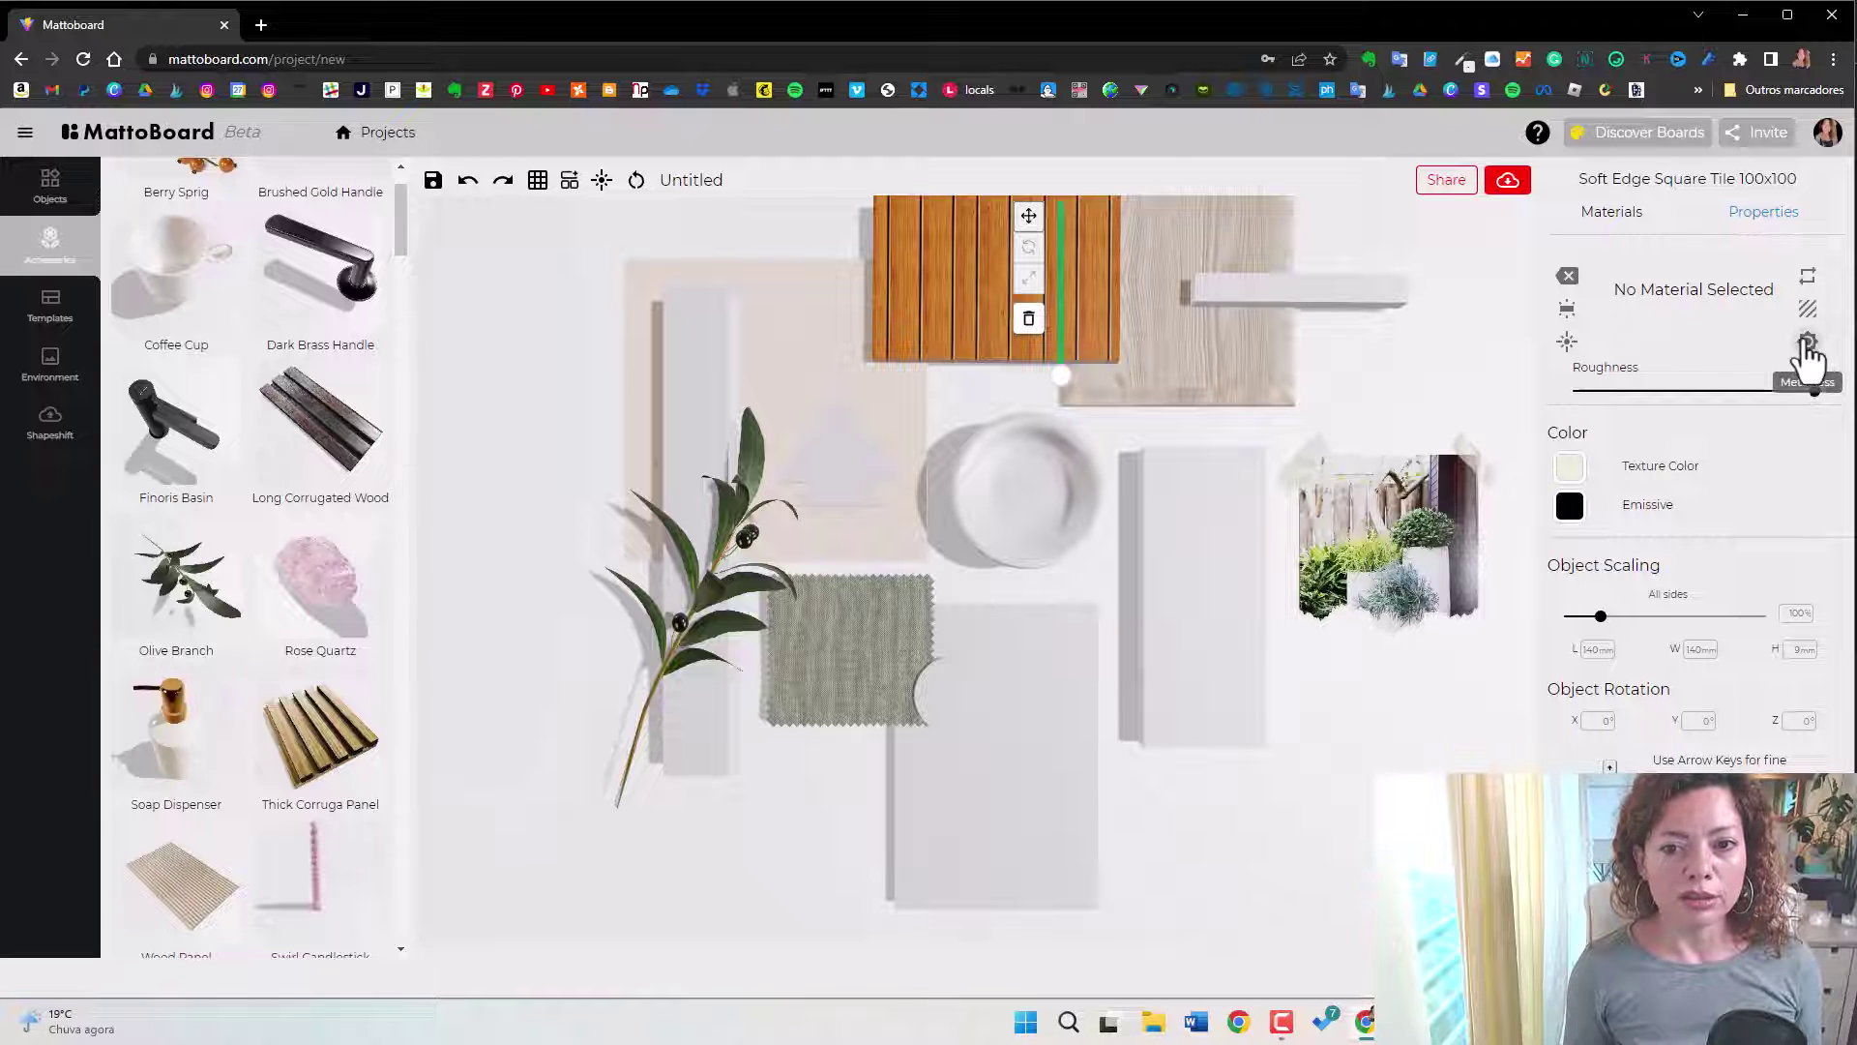
pyautogui.moveTo(1573, 392)
pyautogui.mouseDown()
pyautogui.moveTo(1760, 416)
pyautogui.moveTo(1573, 392)
pyautogui.mouseUp()
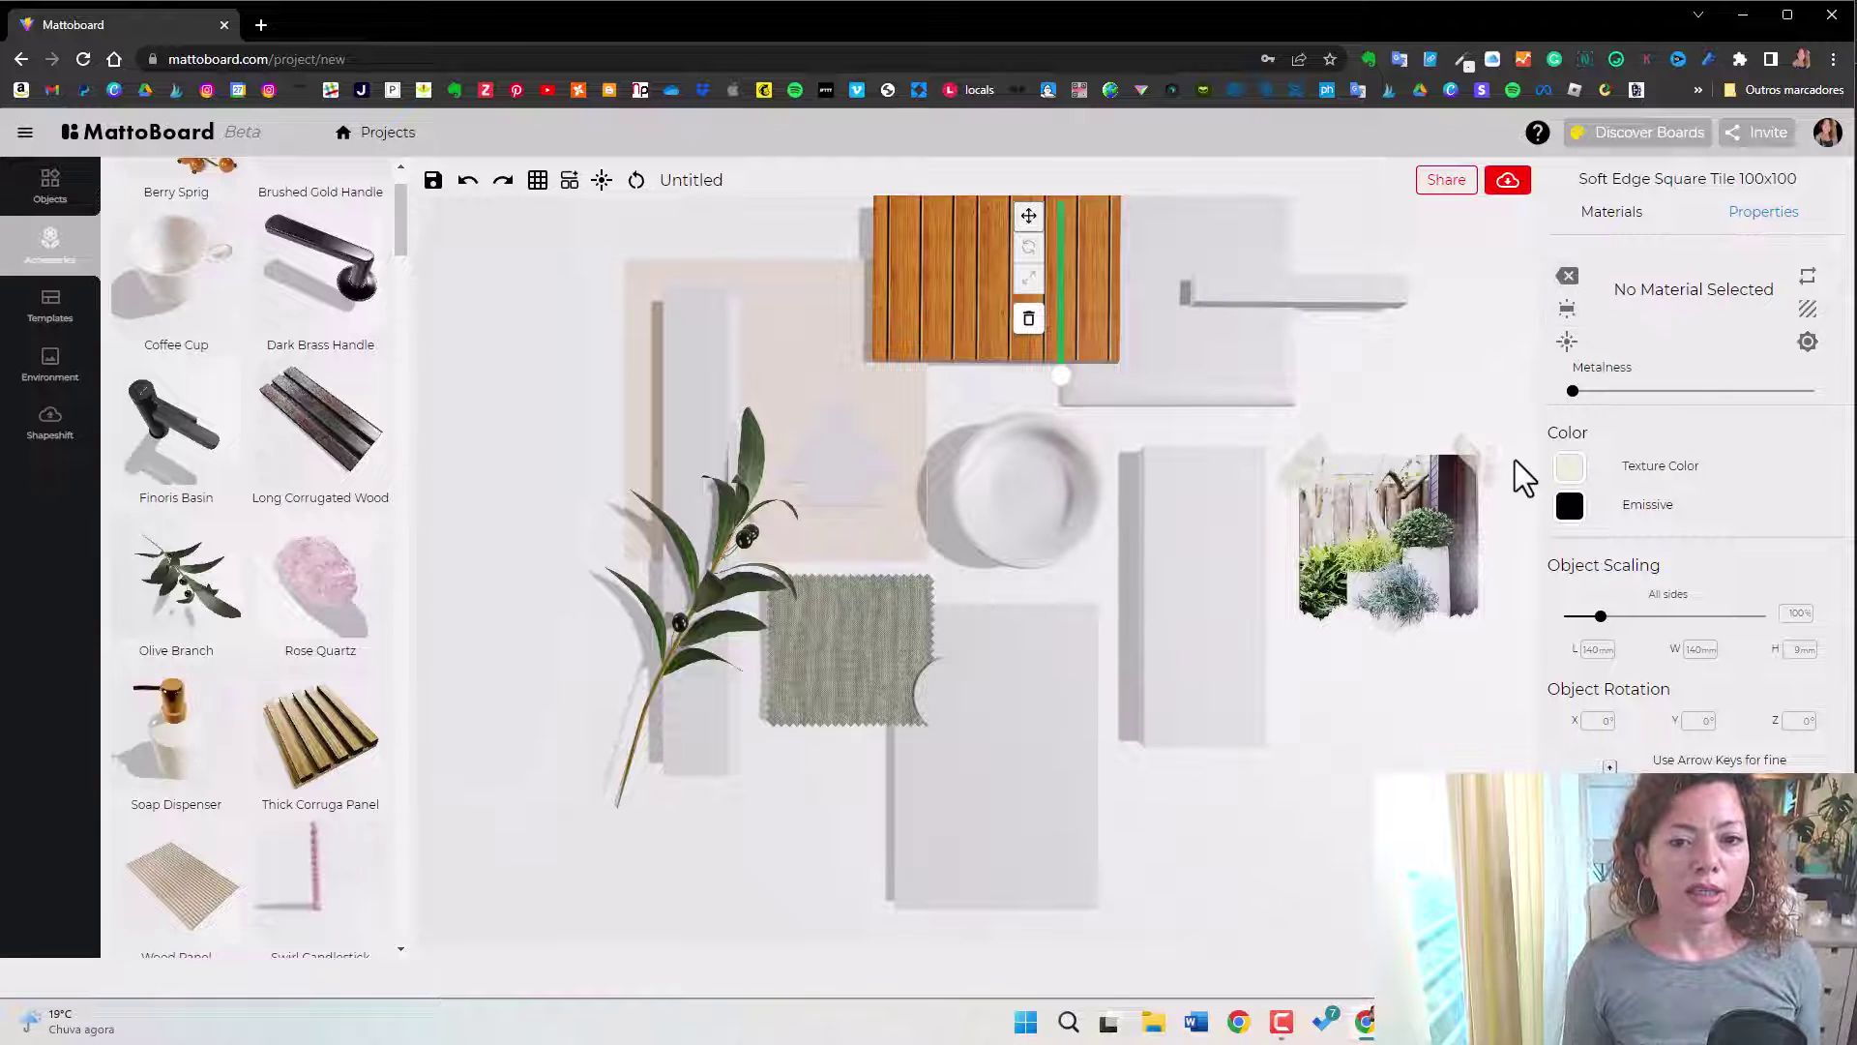
# Try the Otto Tiles - Sea Sparkle material on the Soft Edge Square Tile 100x100.
pyautogui.click(1611, 210)
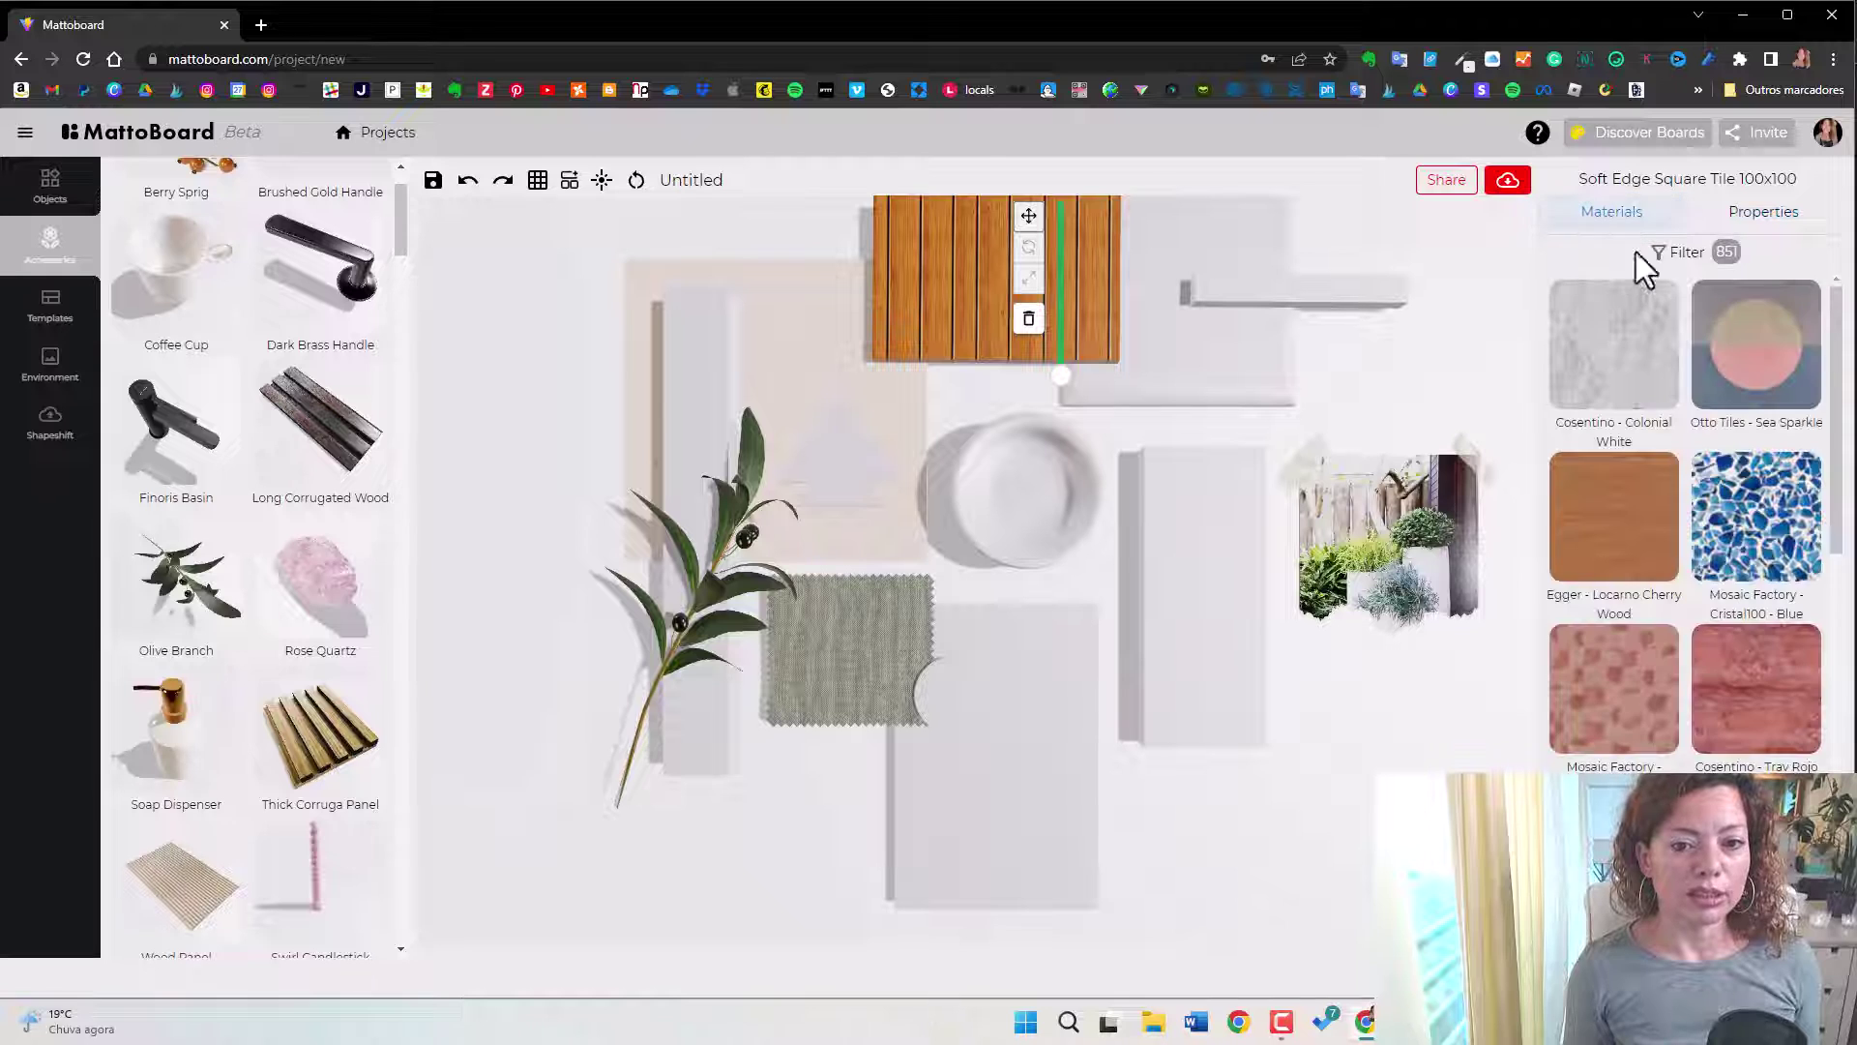
pyautogui.scroll(-5, 1659, 595)
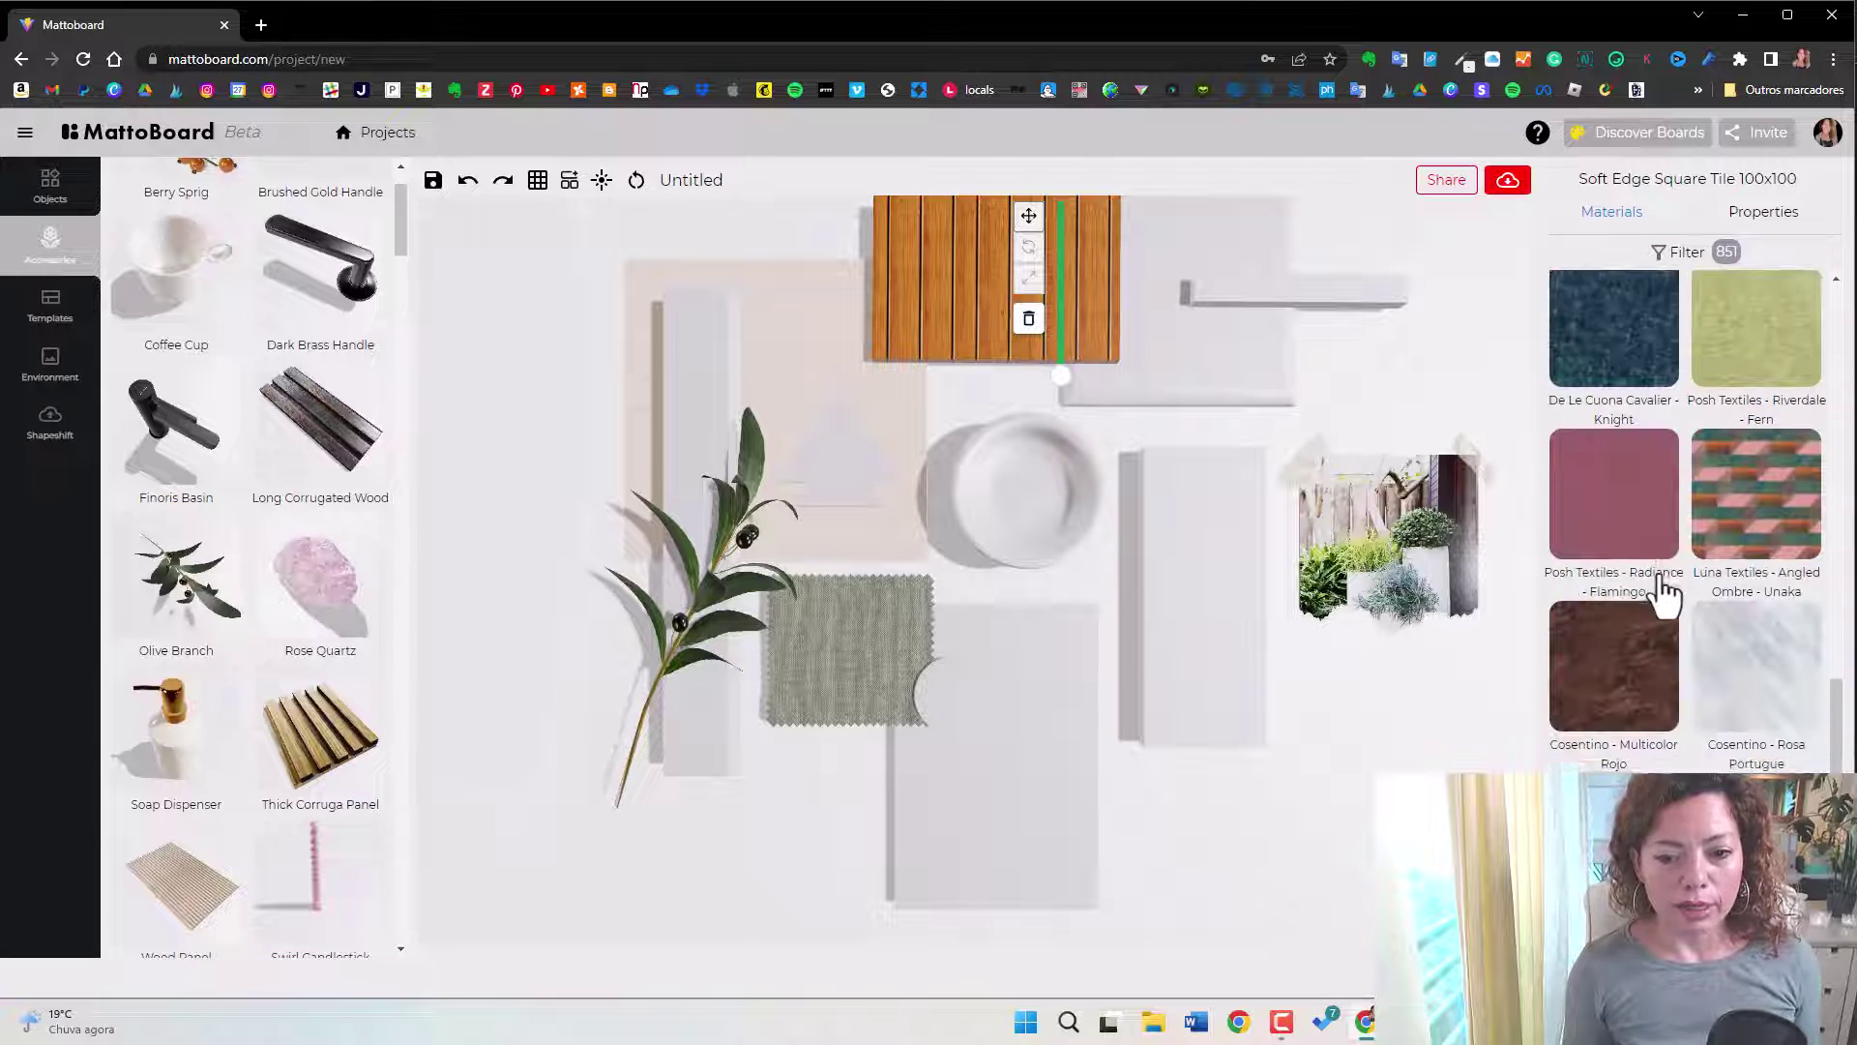
pyautogui.scroll(6, 1664, 571)
pyautogui.scroll(1, 1666, 542)
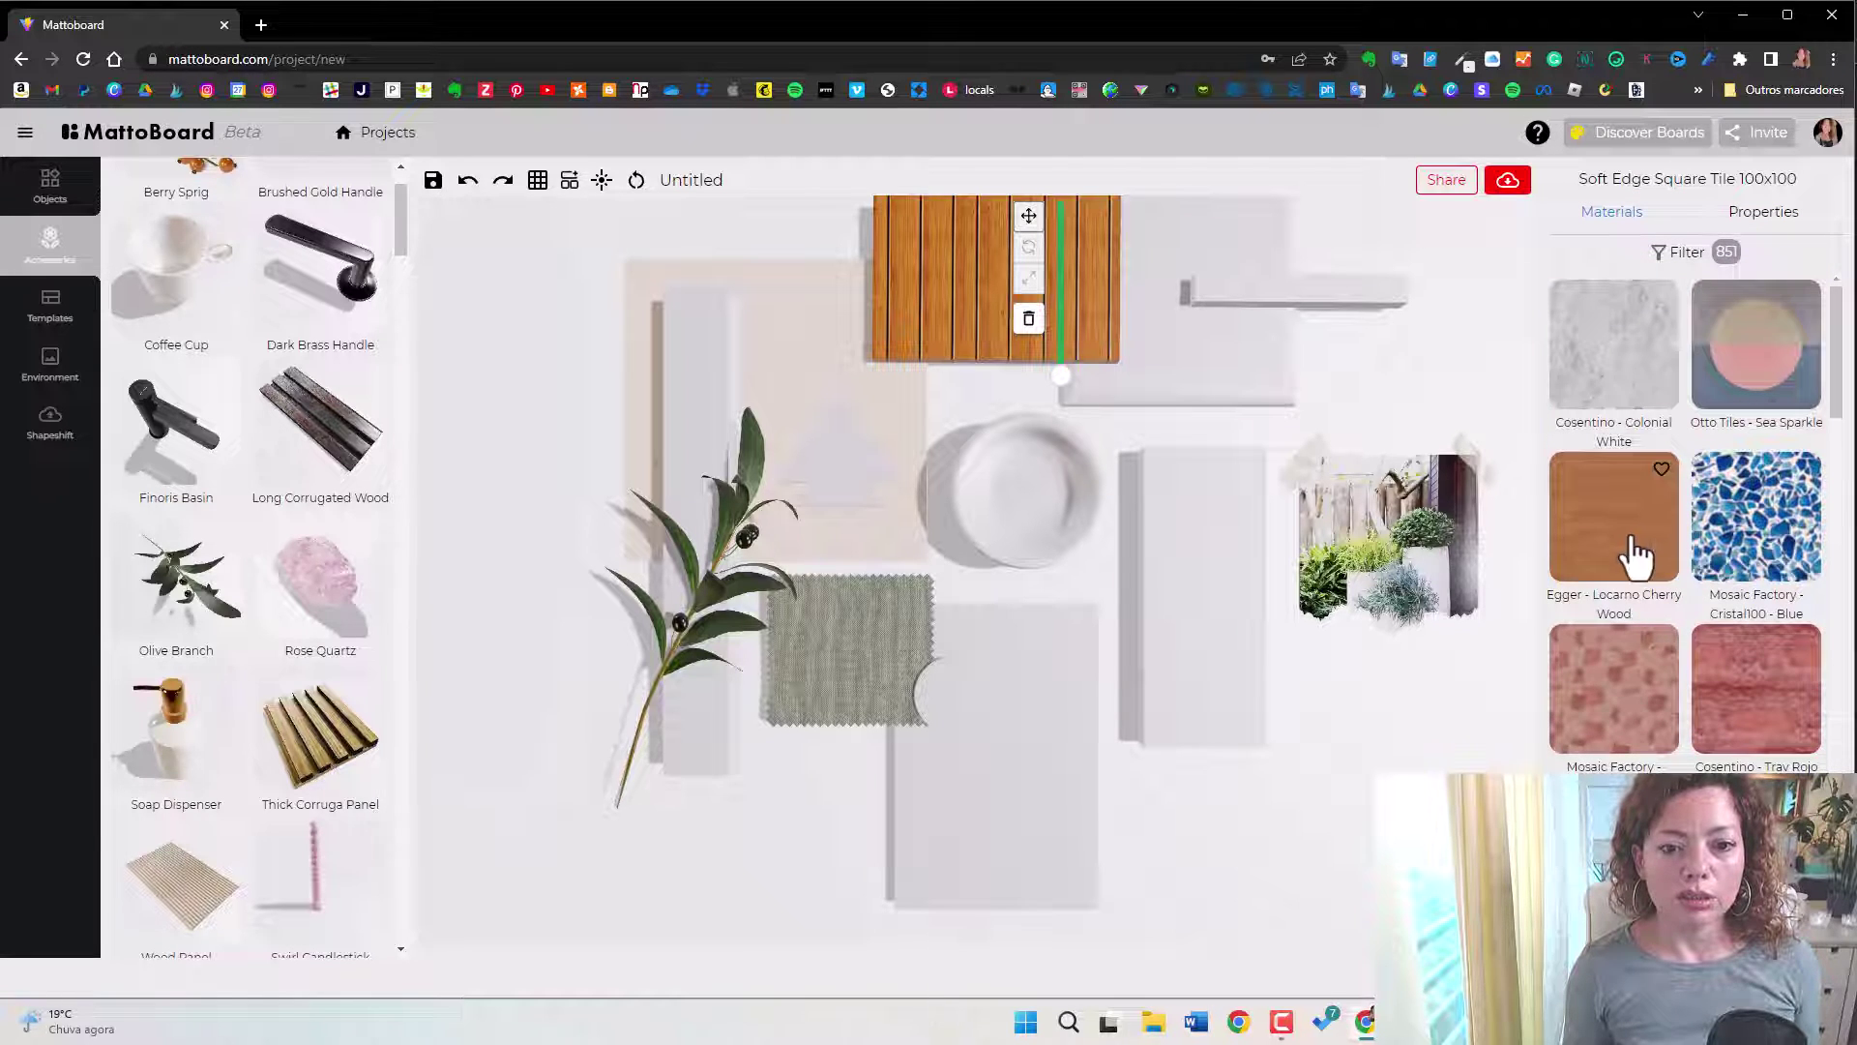
pyautogui.scroll(1, 1086, 319)
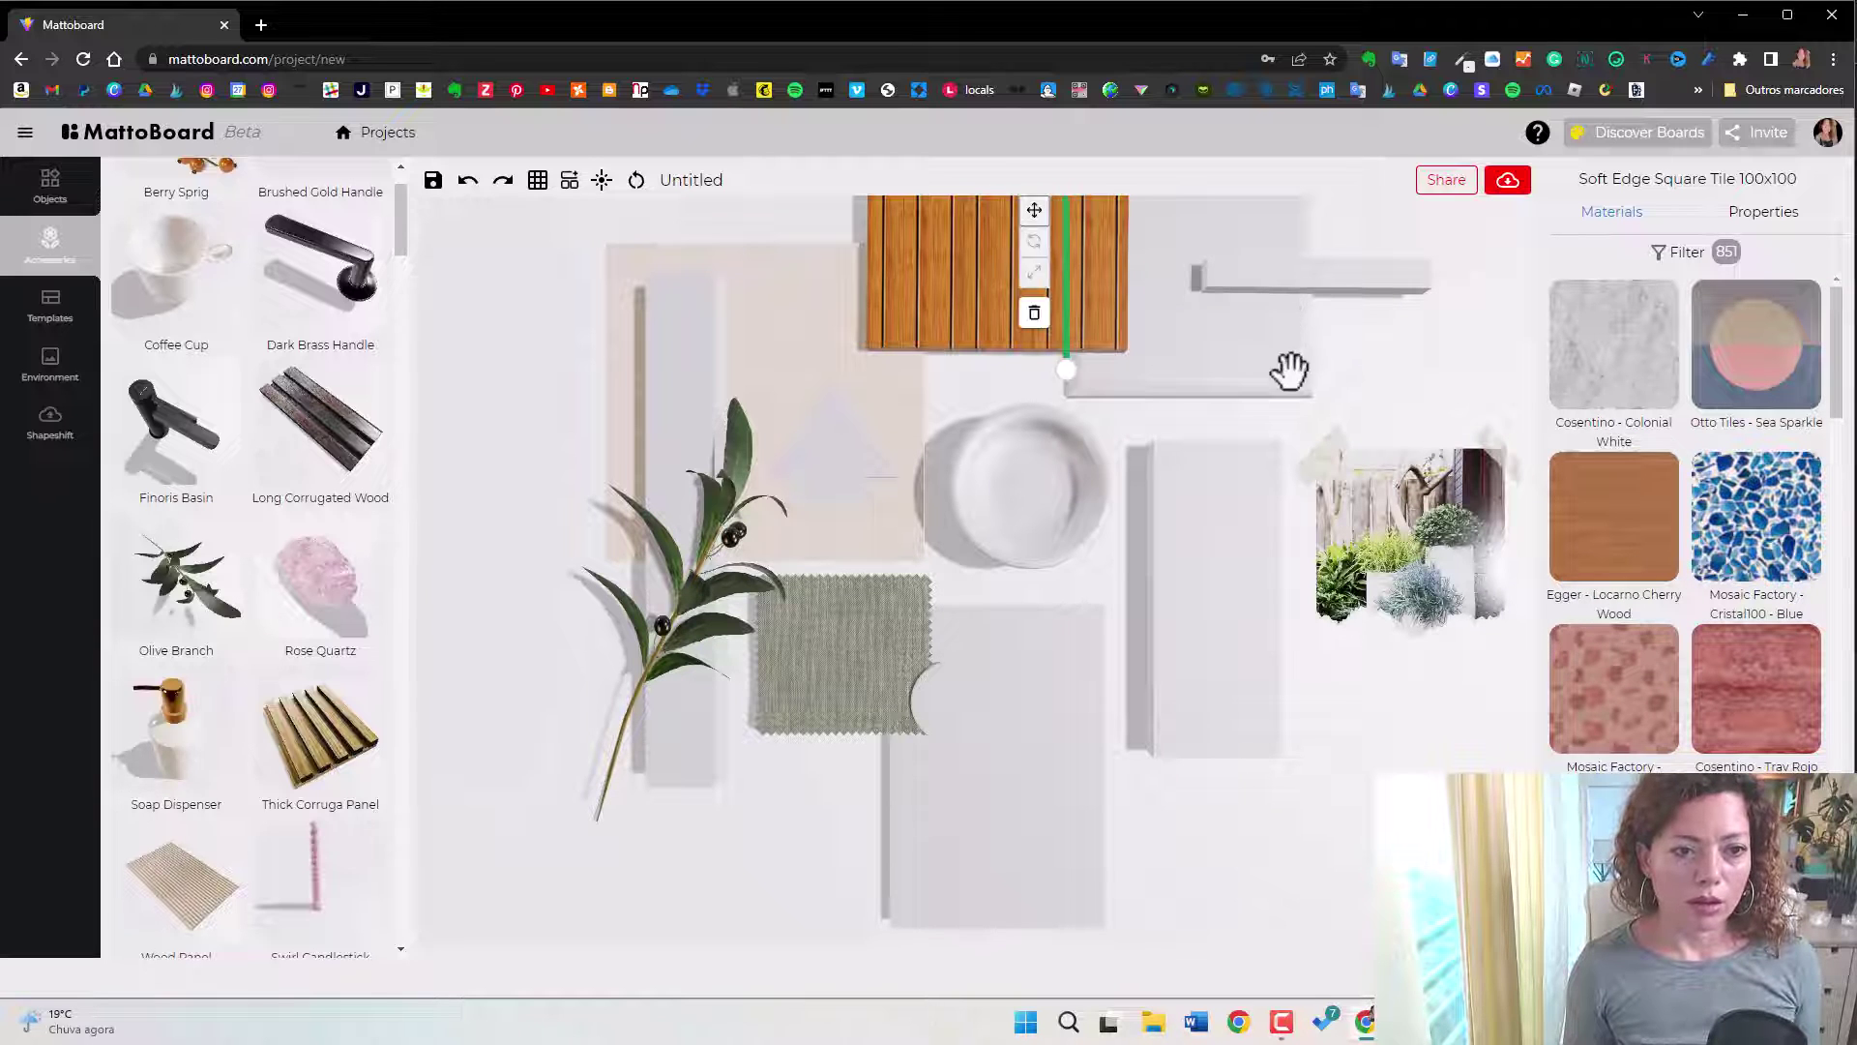
pyautogui.scroll(-1, 1210, 626)
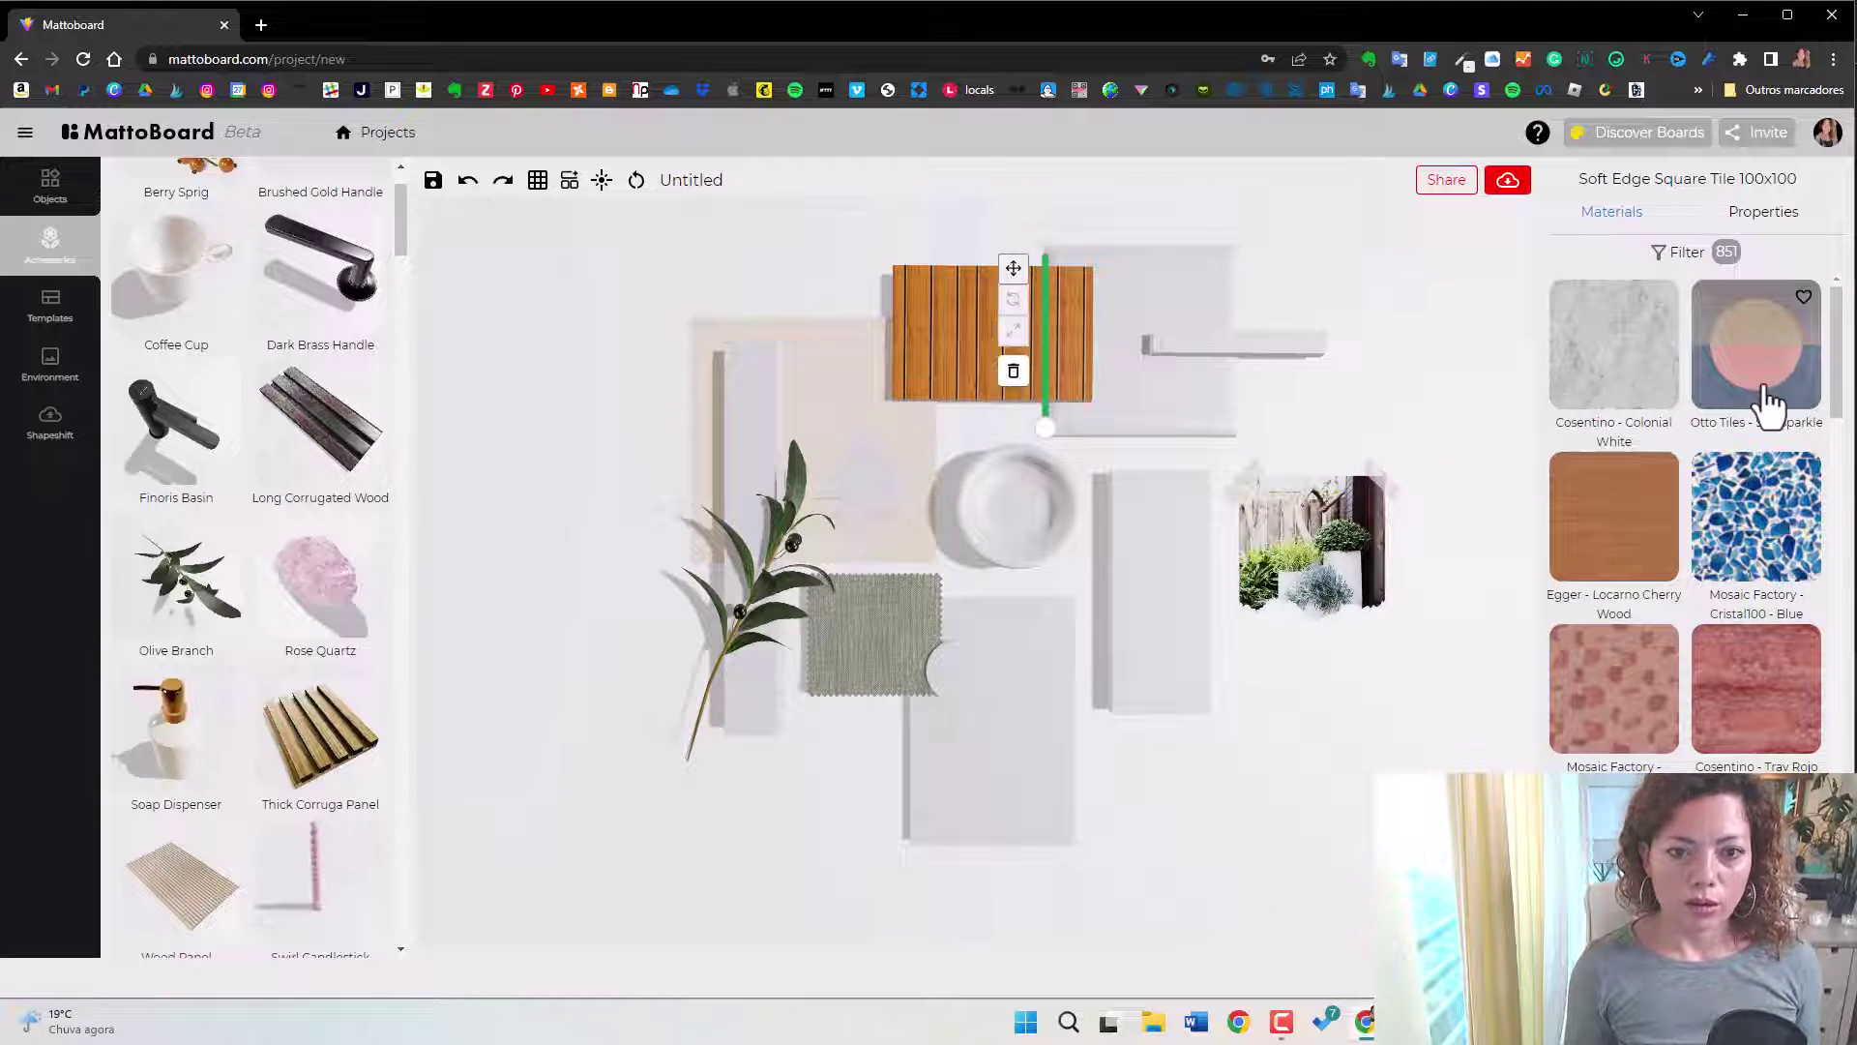
pyautogui.click(1766, 398)
# Try several materials on the Soft Edge Square Tile 100x100 and settle on Caesar Stone - 4033 Rugged Concrete.
pyautogui.scroll(-10, 1731, 683)
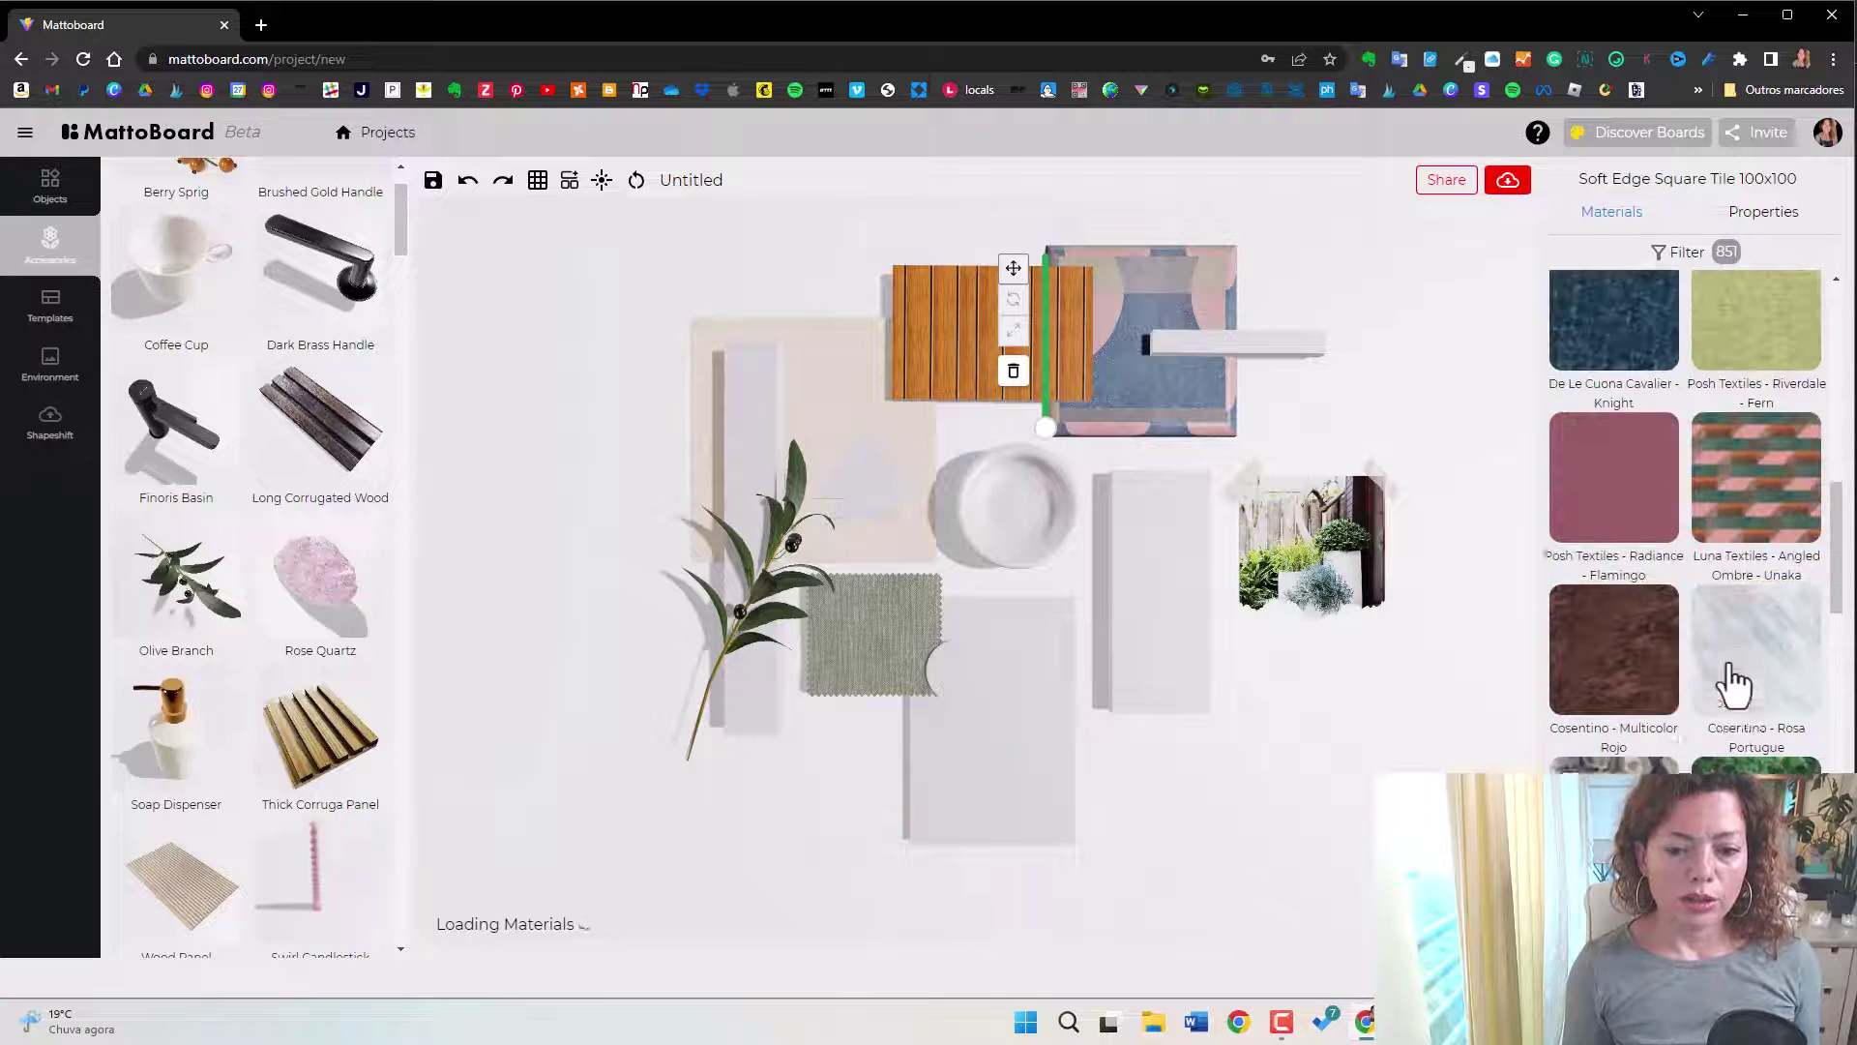
pyautogui.click(1762, 655)
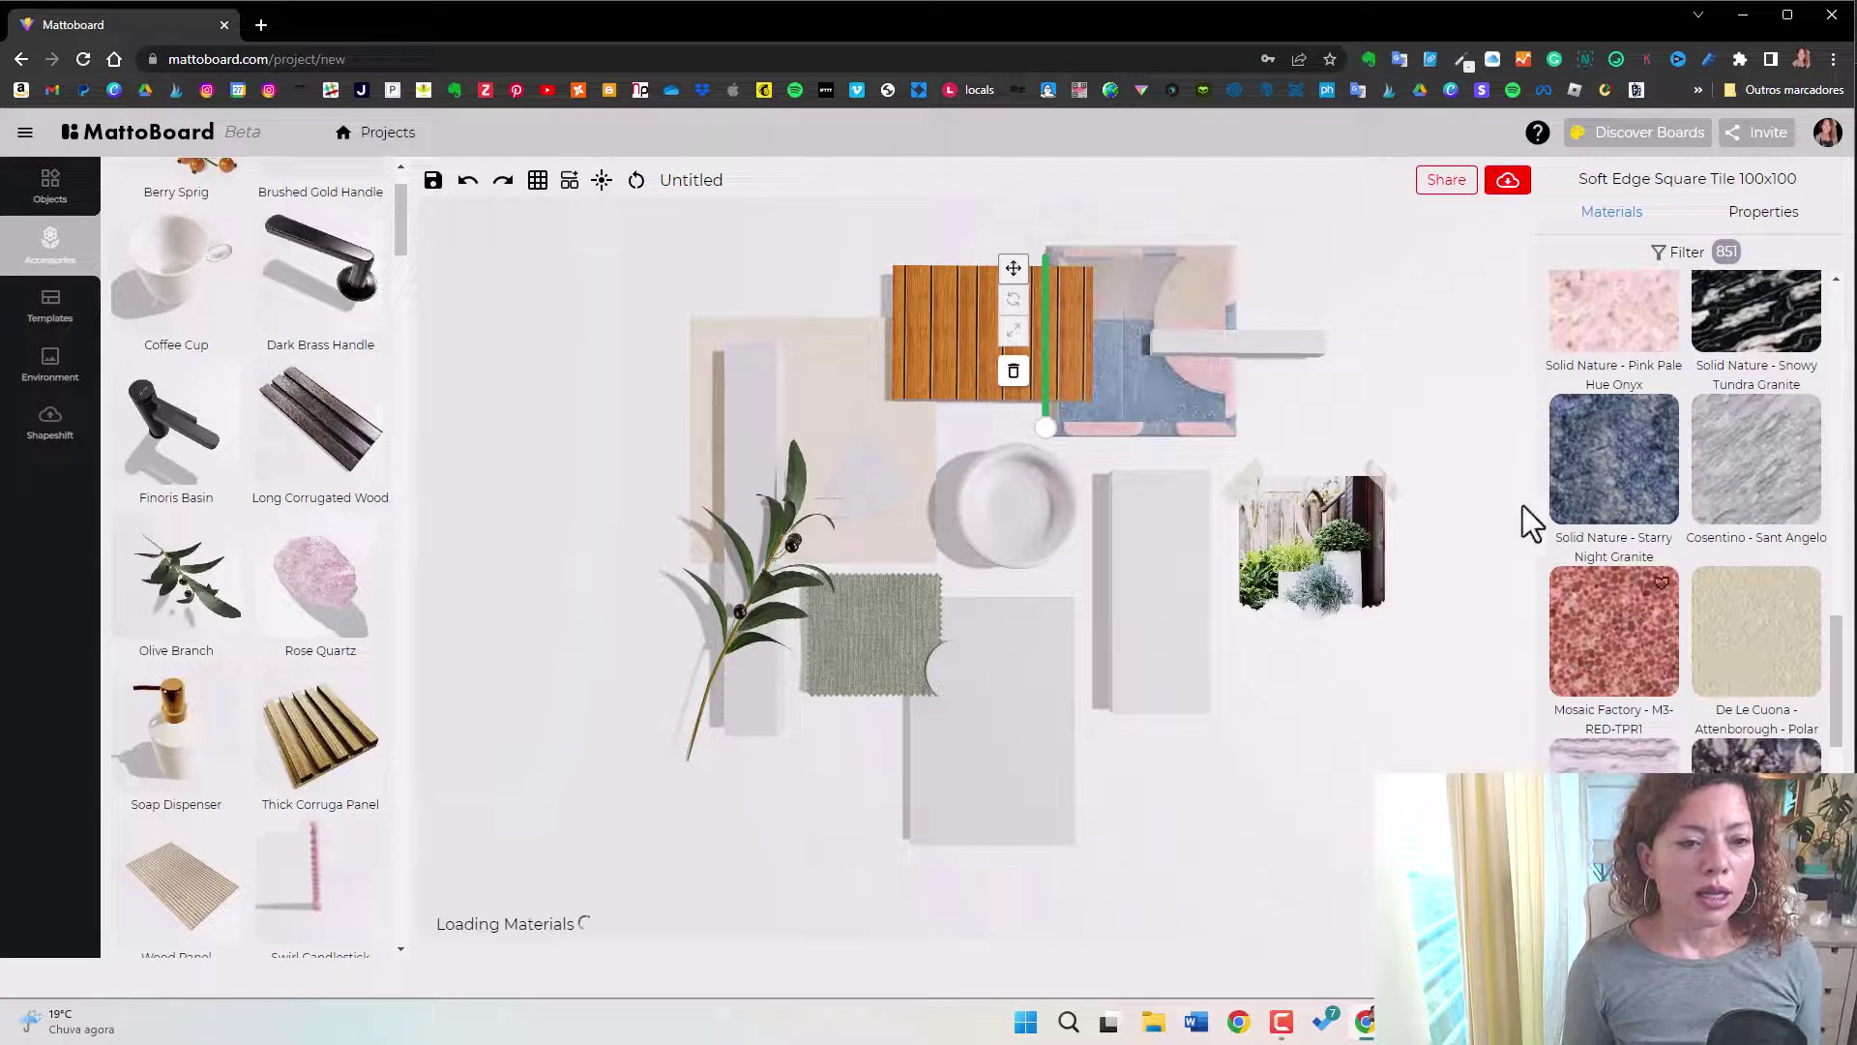
pyautogui.scroll(-1, 1778, 730)
pyautogui.scroll(-4, 1770, 706)
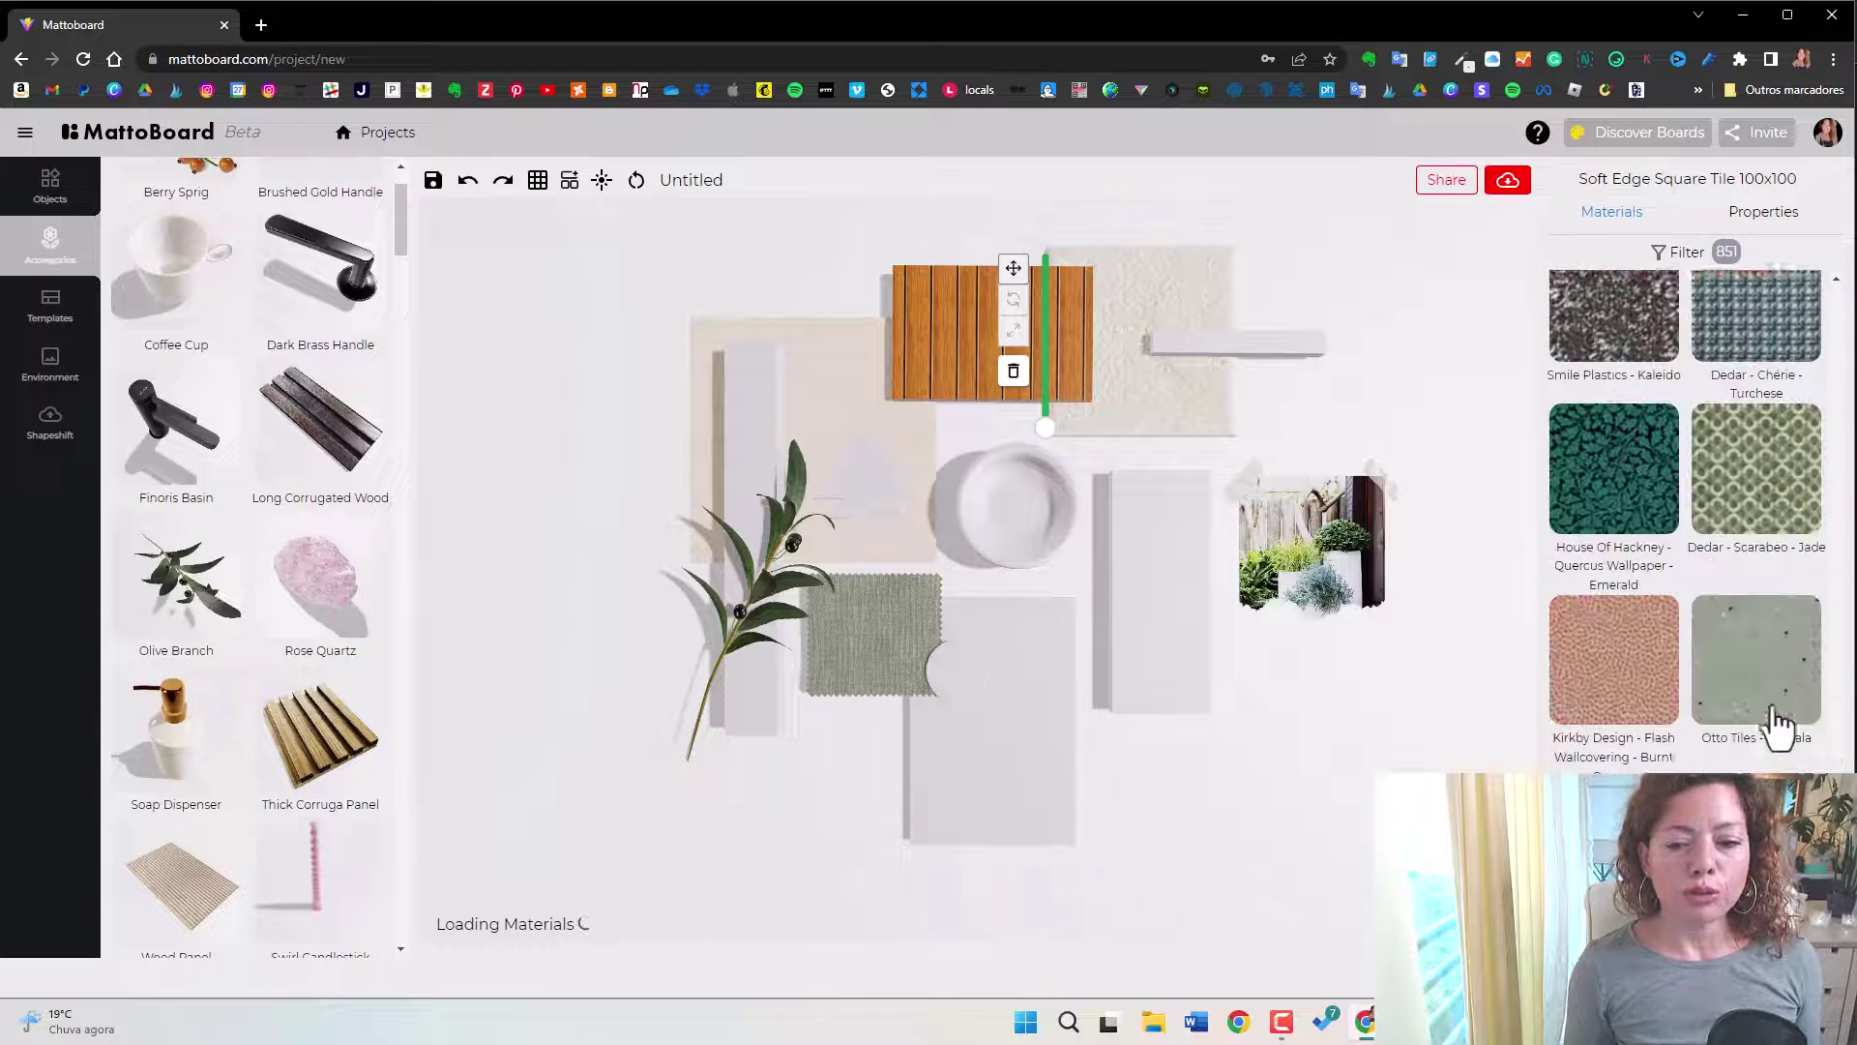
pyautogui.click(1753, 685)
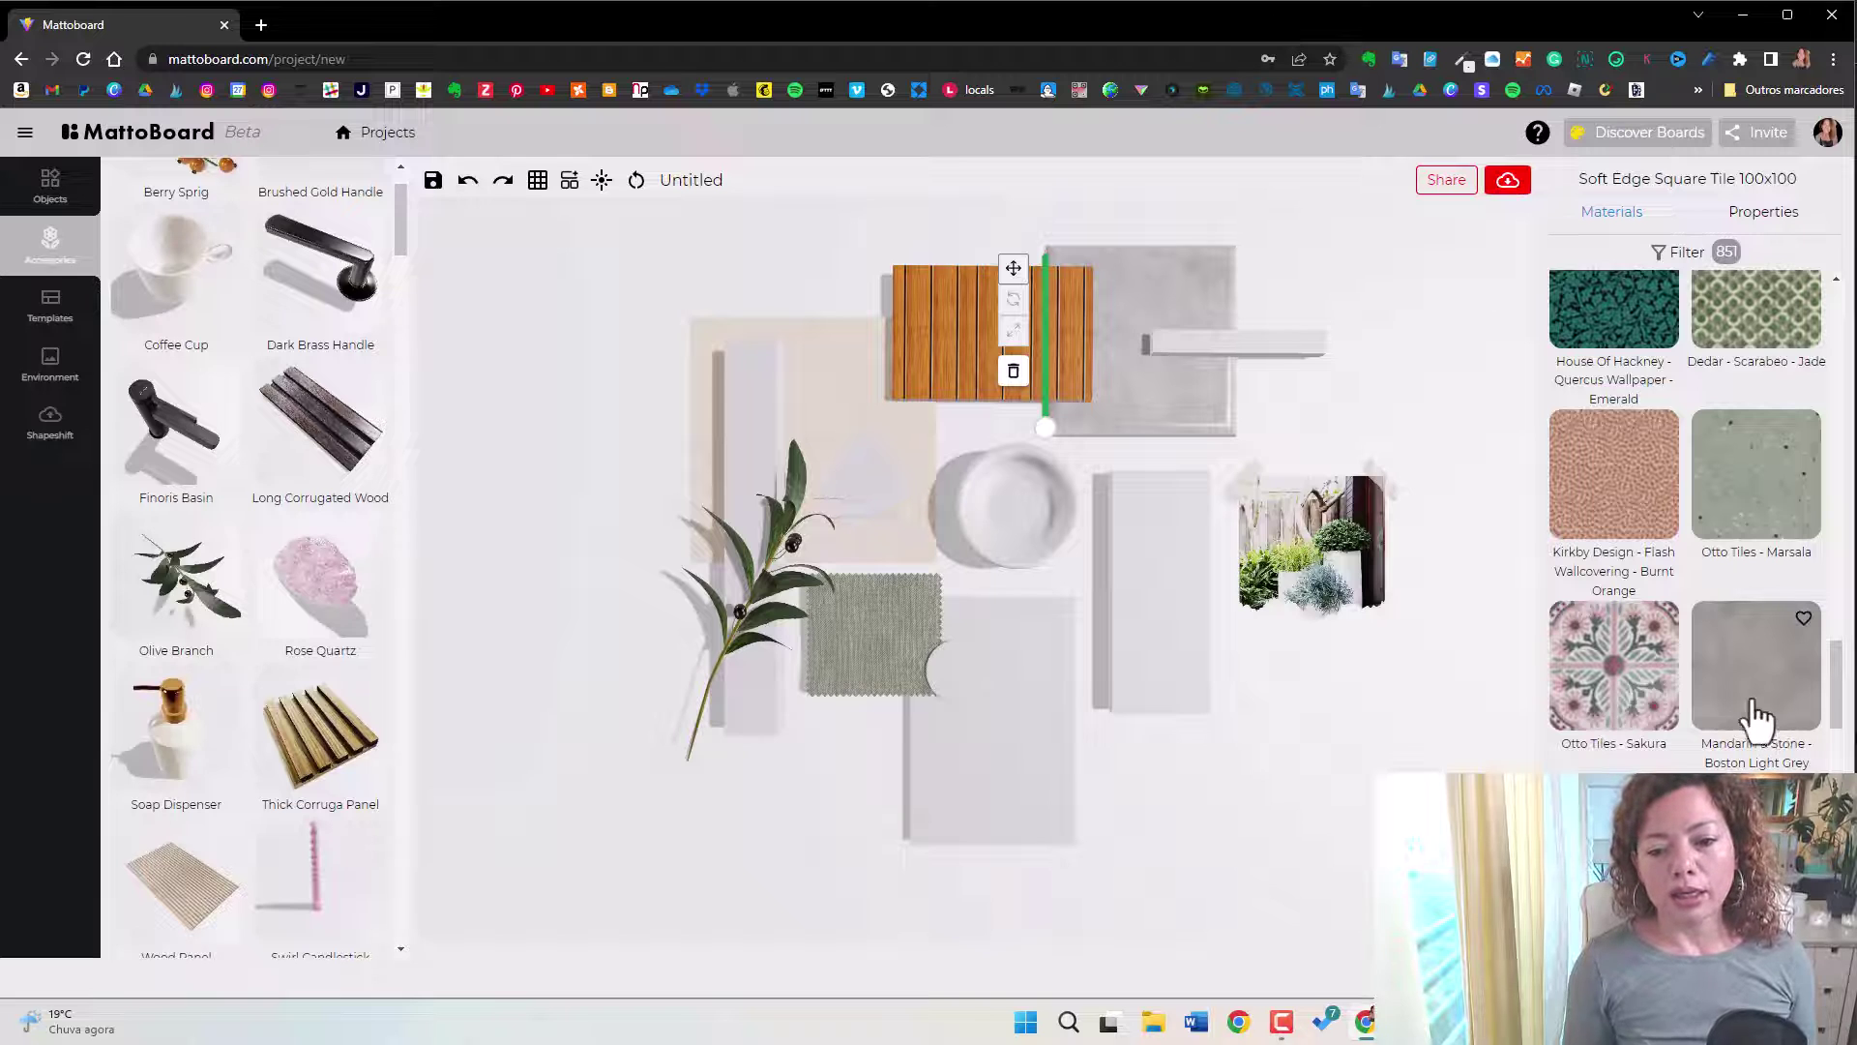
pyautogui.scroll(-5, 1723, 701)
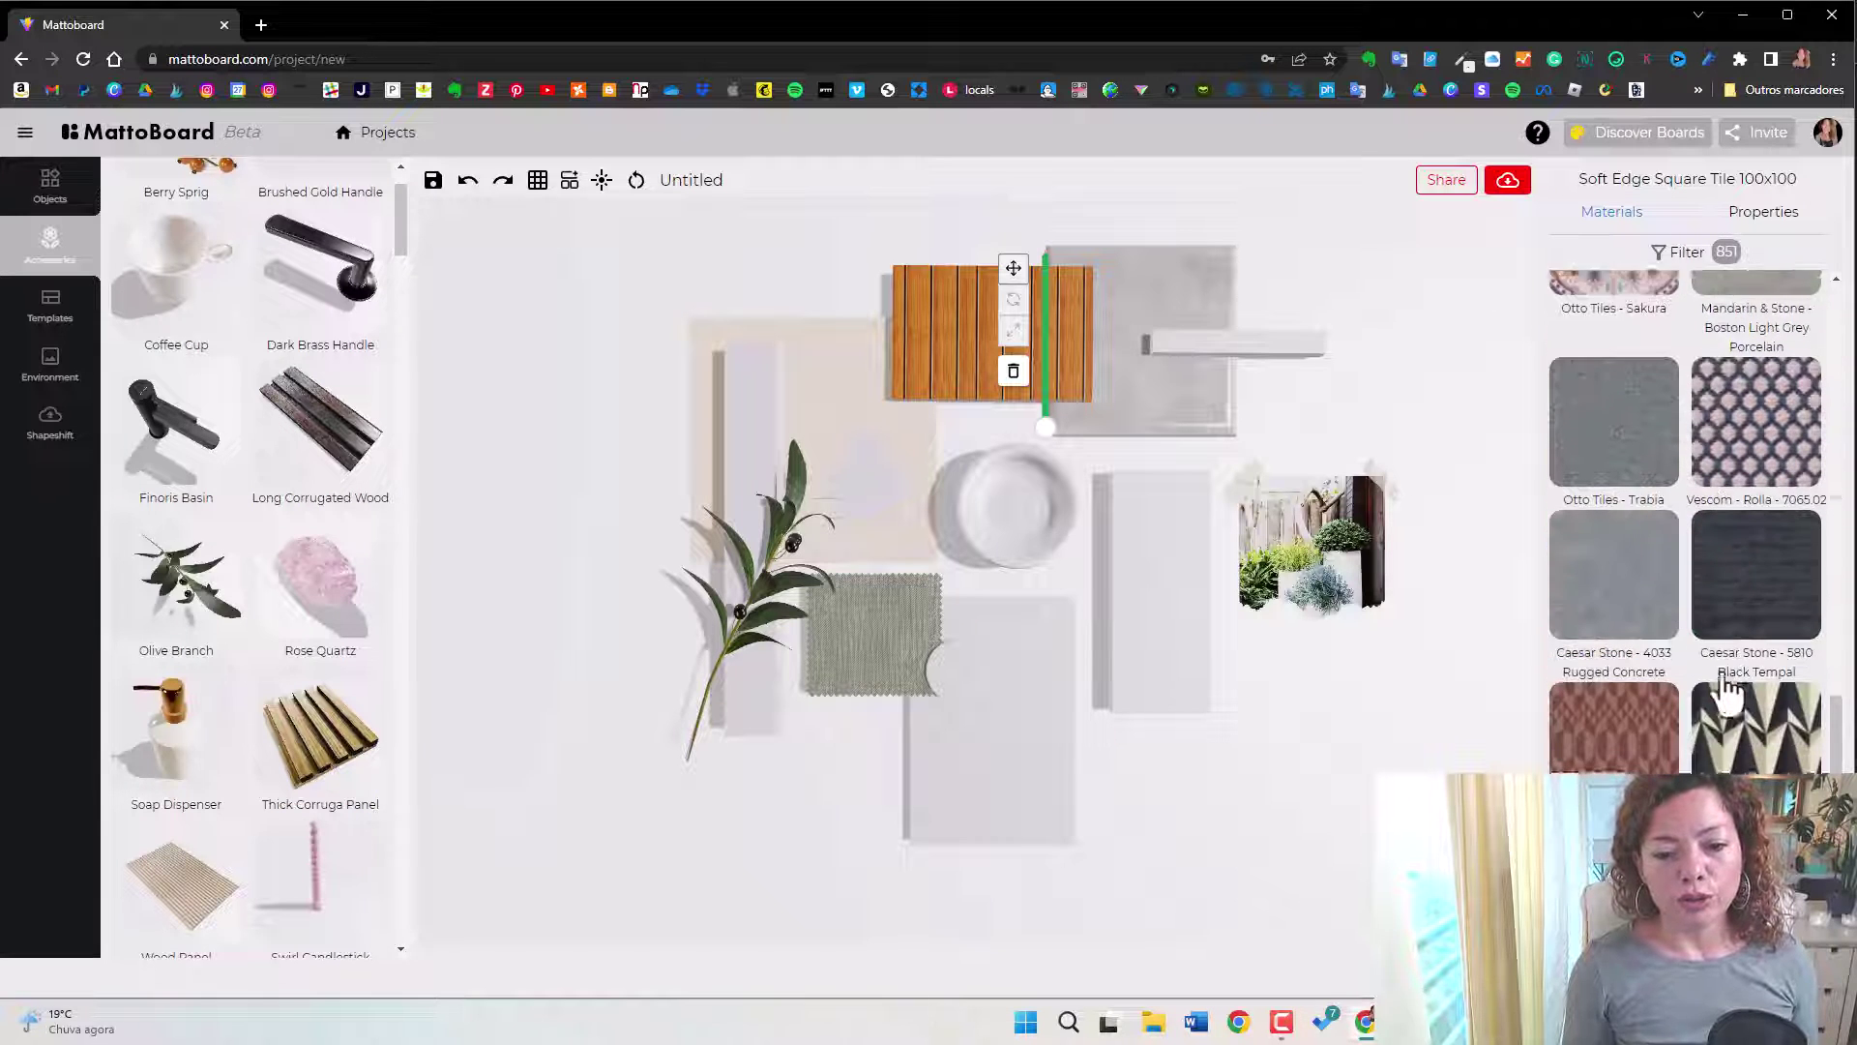
pyautogui.click(1623, 578)
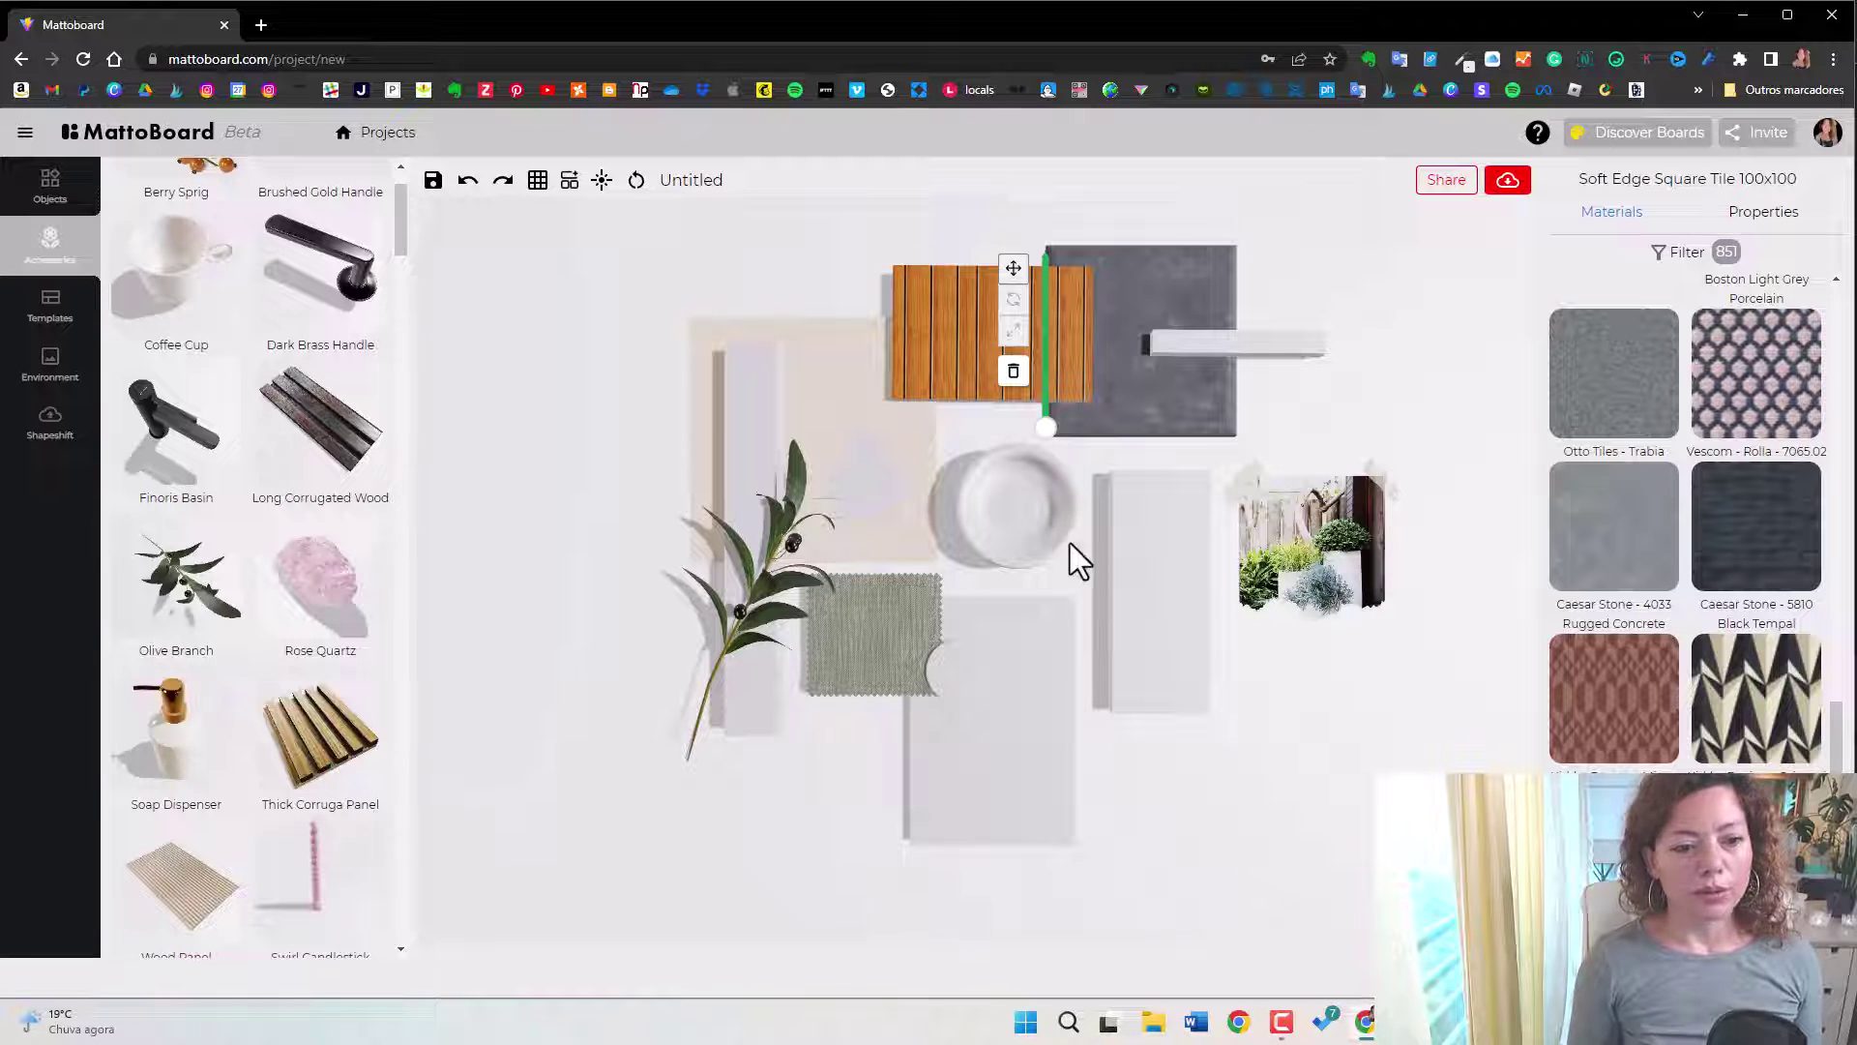
# Apply the White Stone material to the Hard Edge Rectangle 70x175 beside the potted plants image.
pyautogui.click(1197, 621)
pyautogui.scroll(-2, 1731, 691)
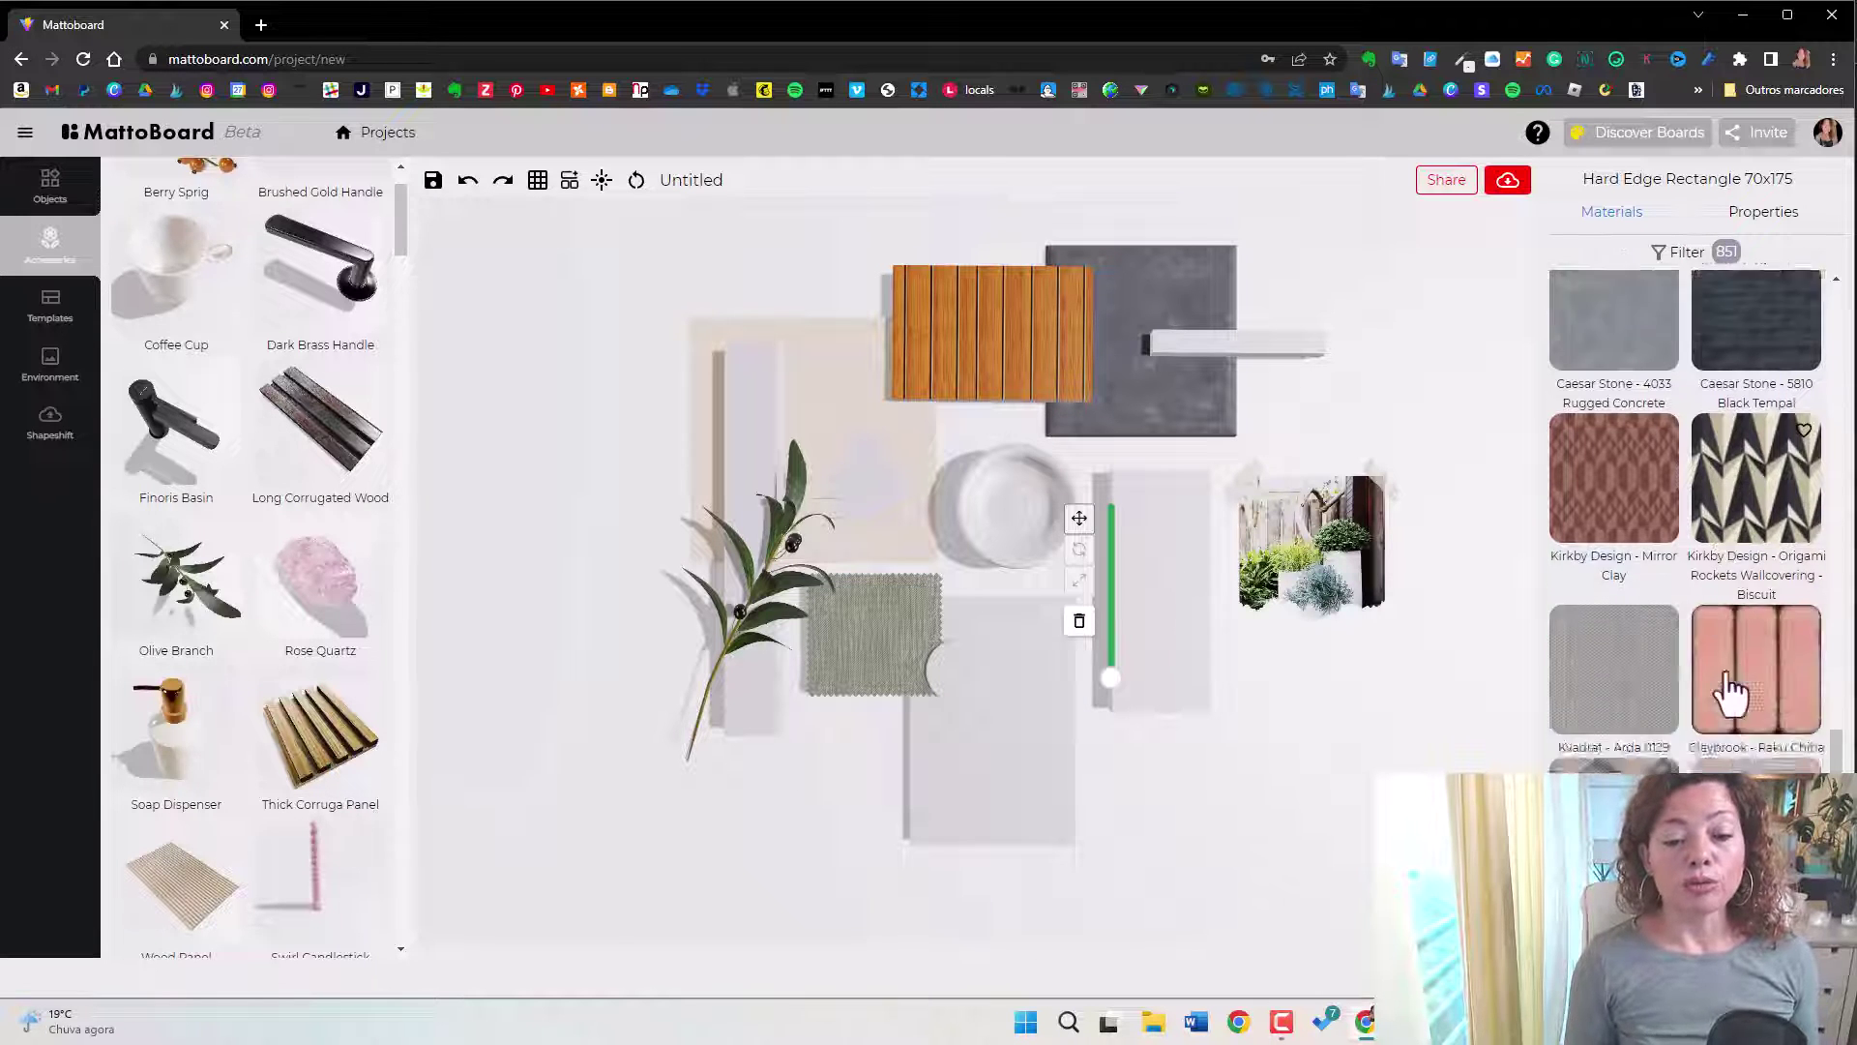
pyautogui.scroll(-5, 1731, 692)
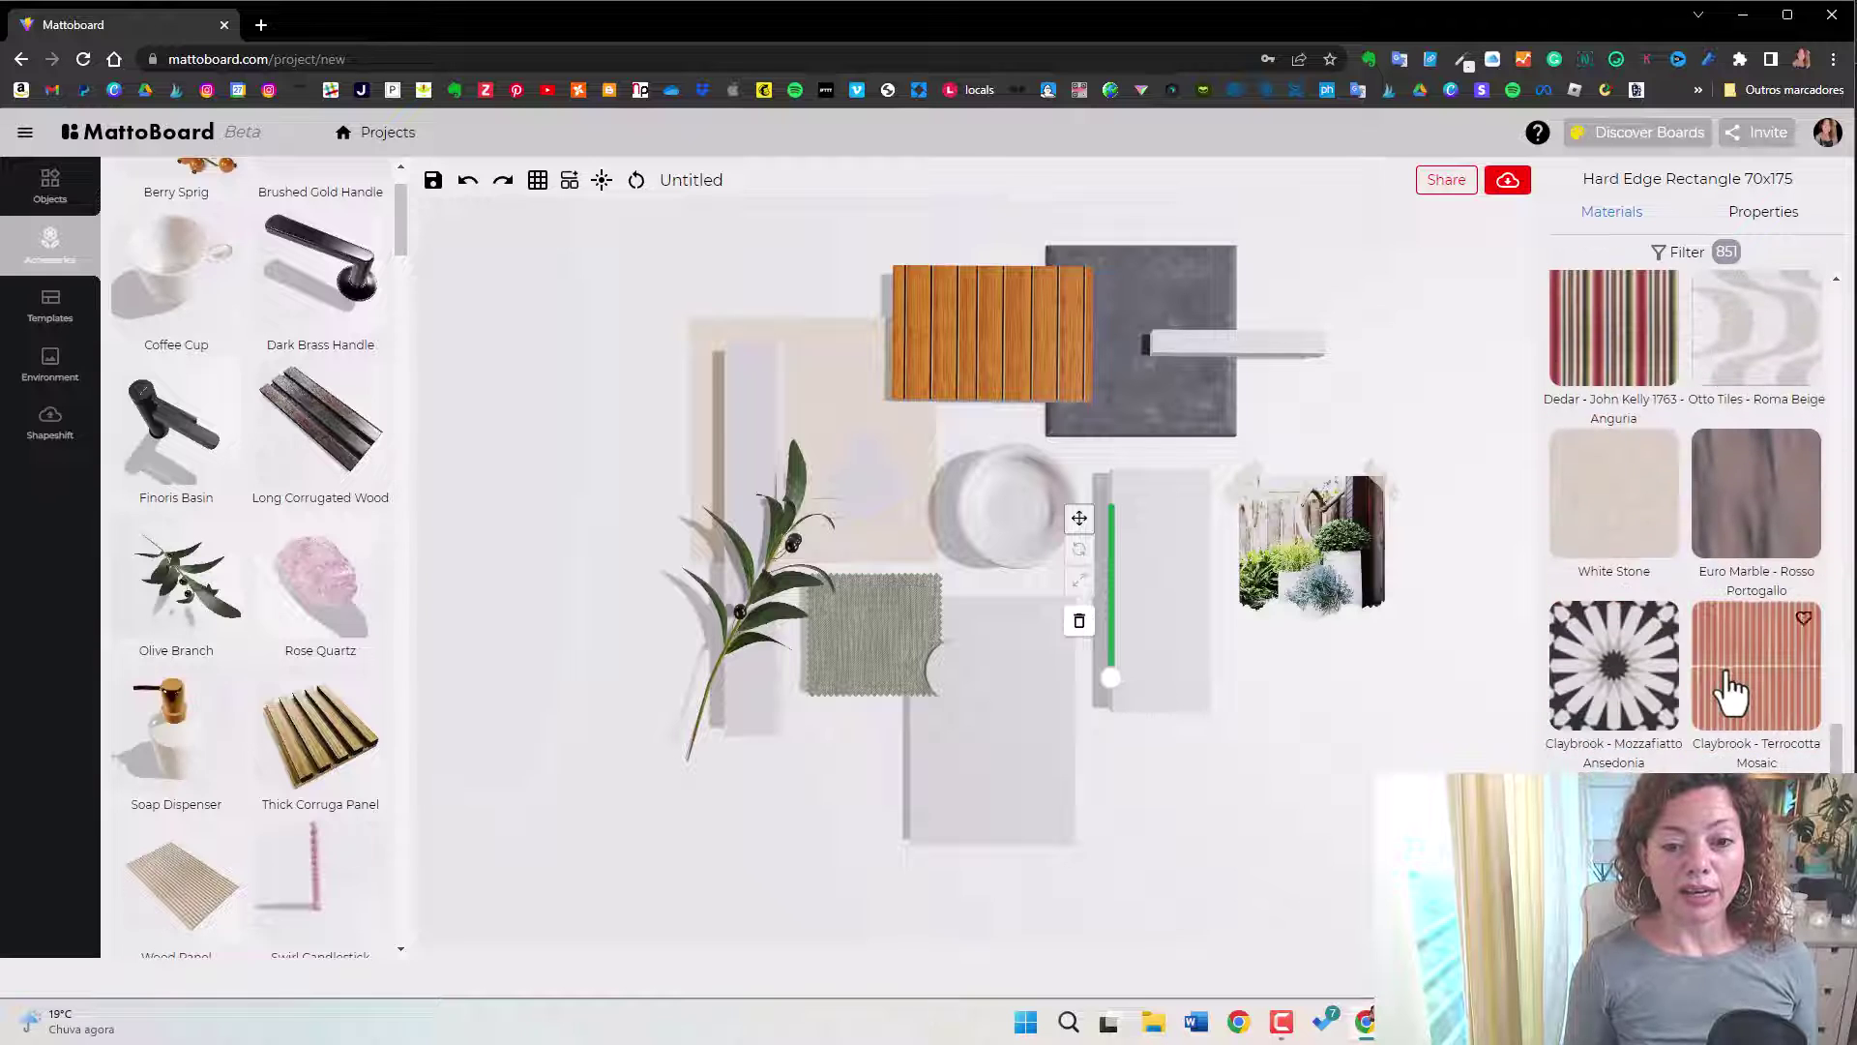
pyautogui.click(1642, 561)
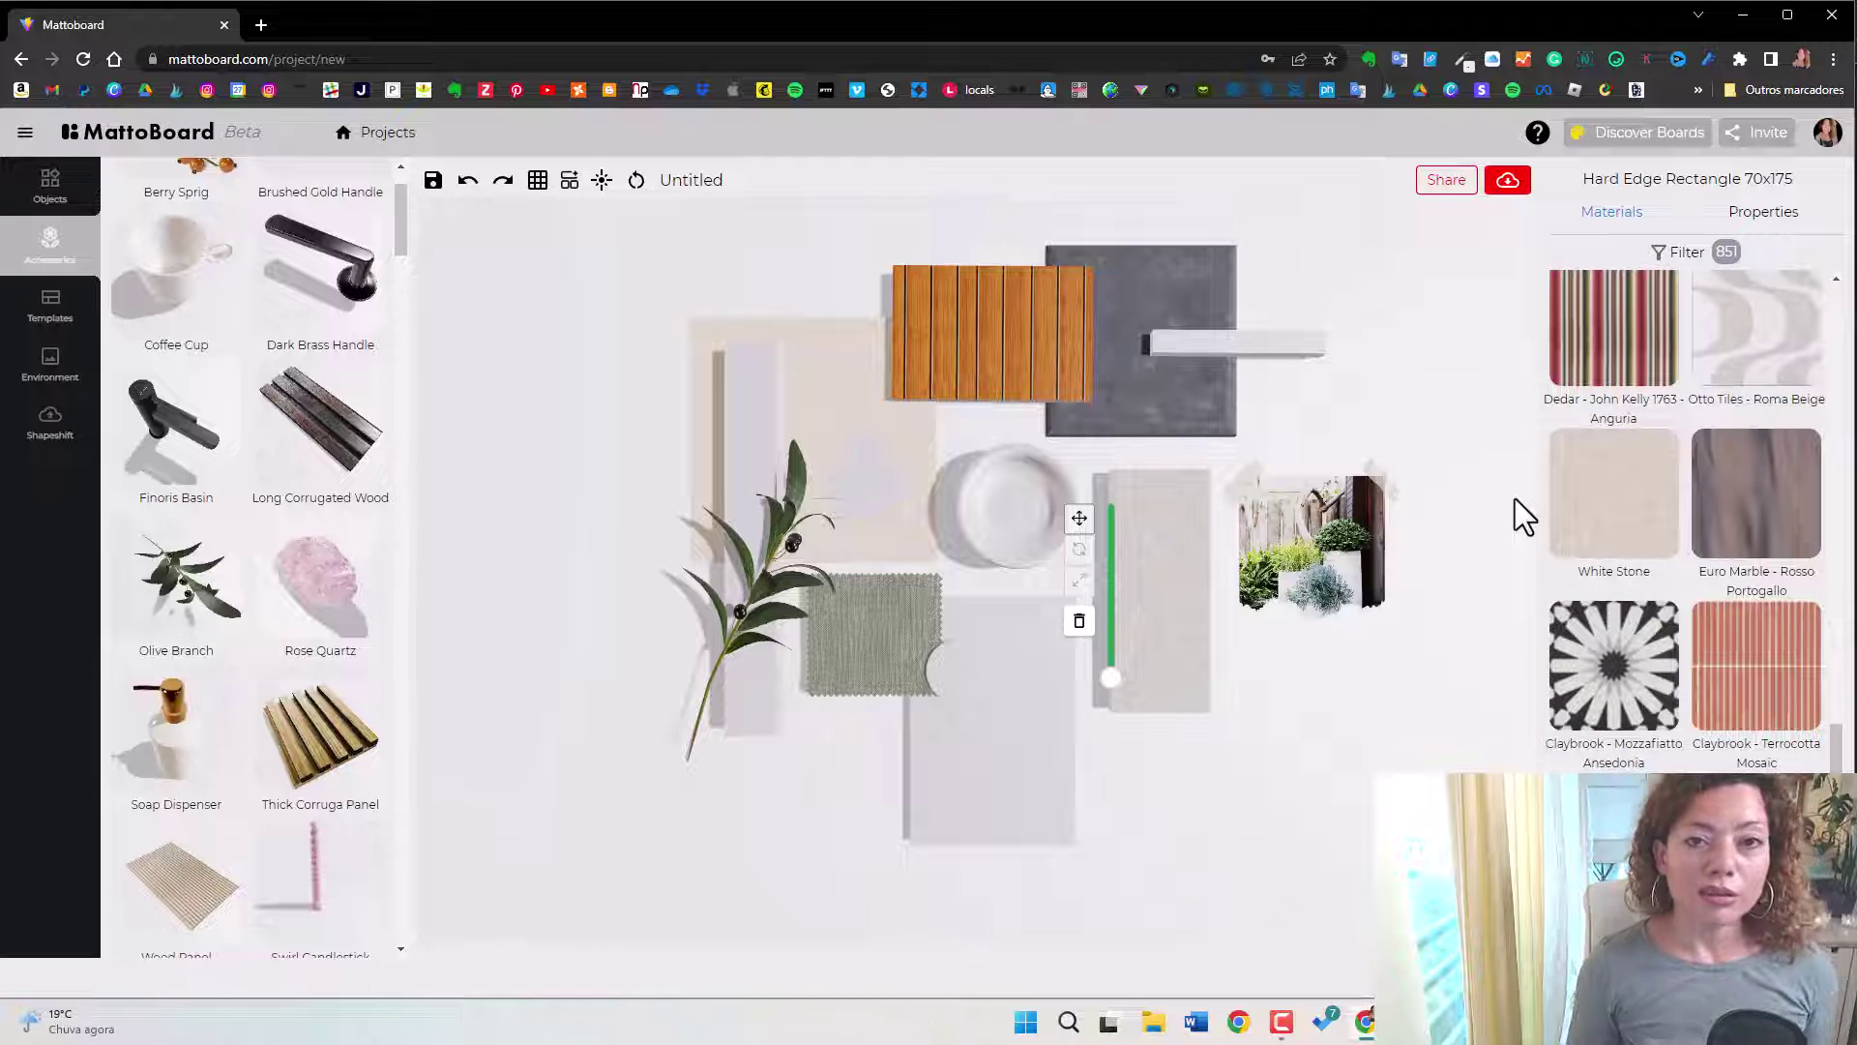
# Try the Pink Leather and Sand Textured Leather materials on the Hard Edge Rectangle 300x200.
pyautogui.scroll(-5, 1555, 551)
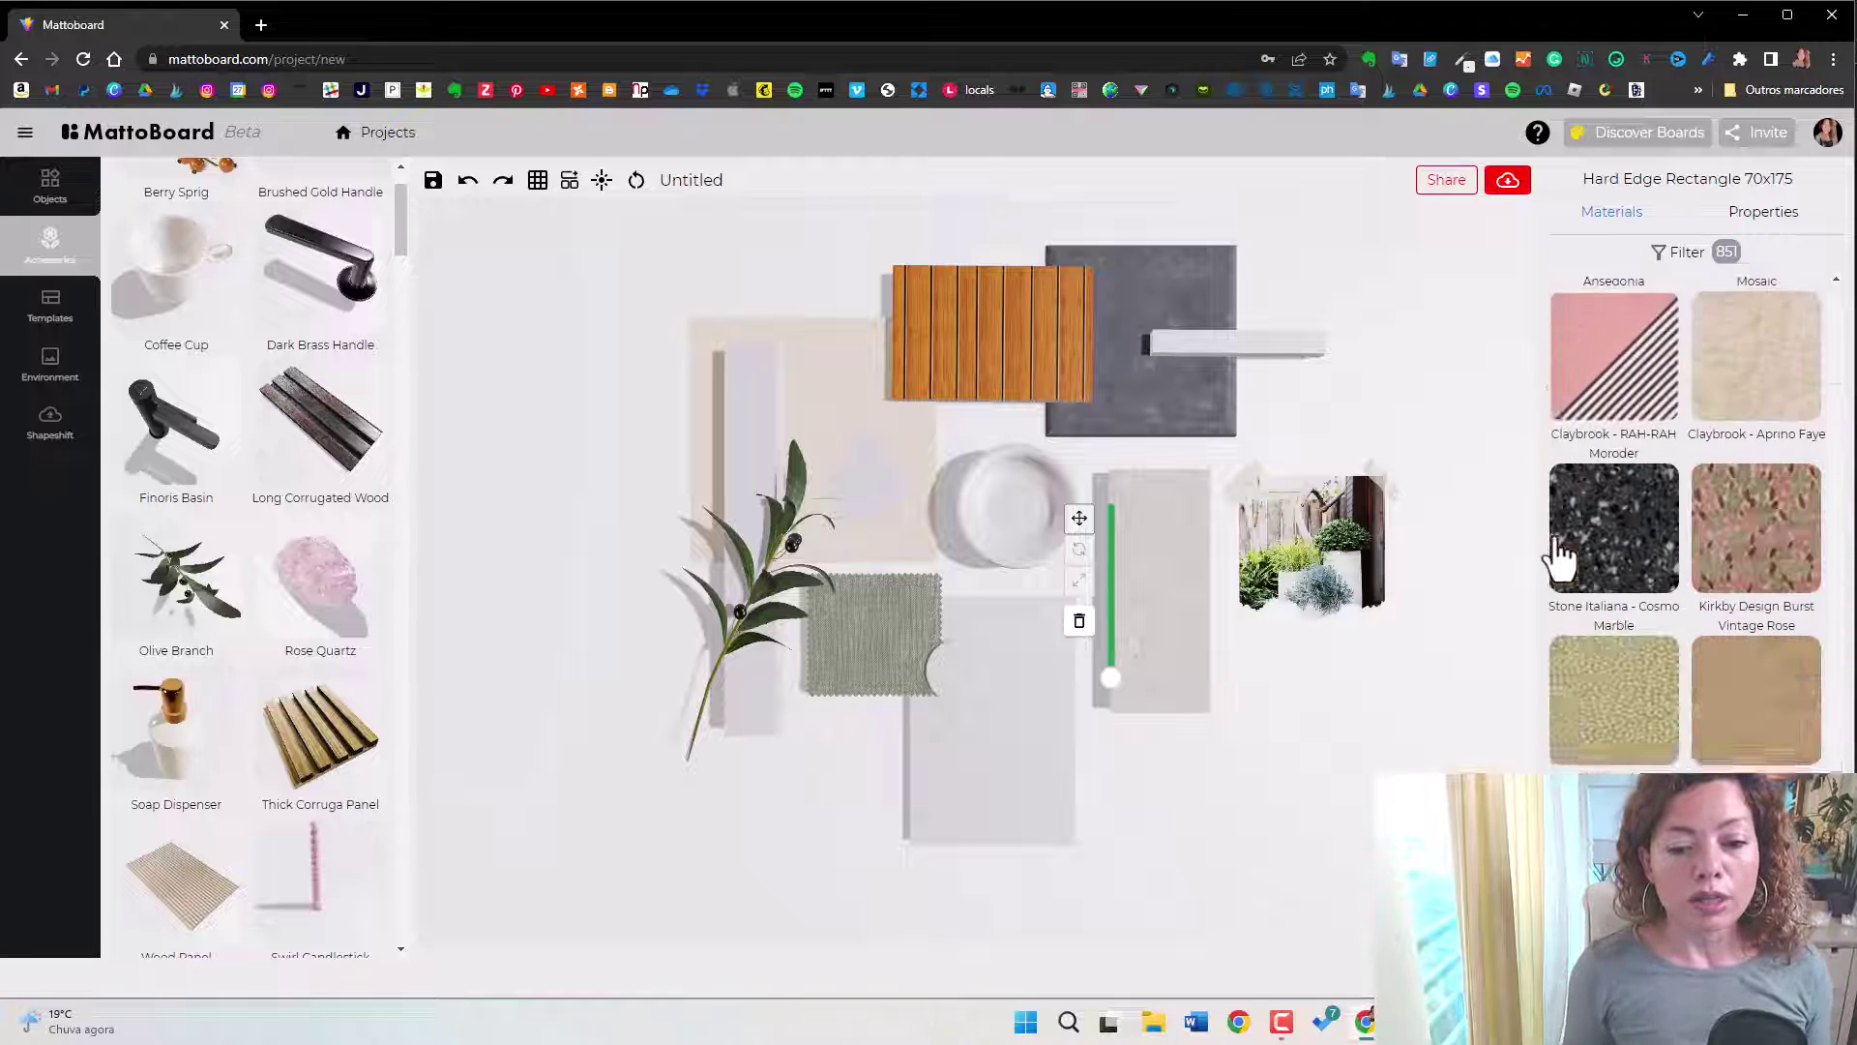
pyautogui.scroll(4, 640, 507)
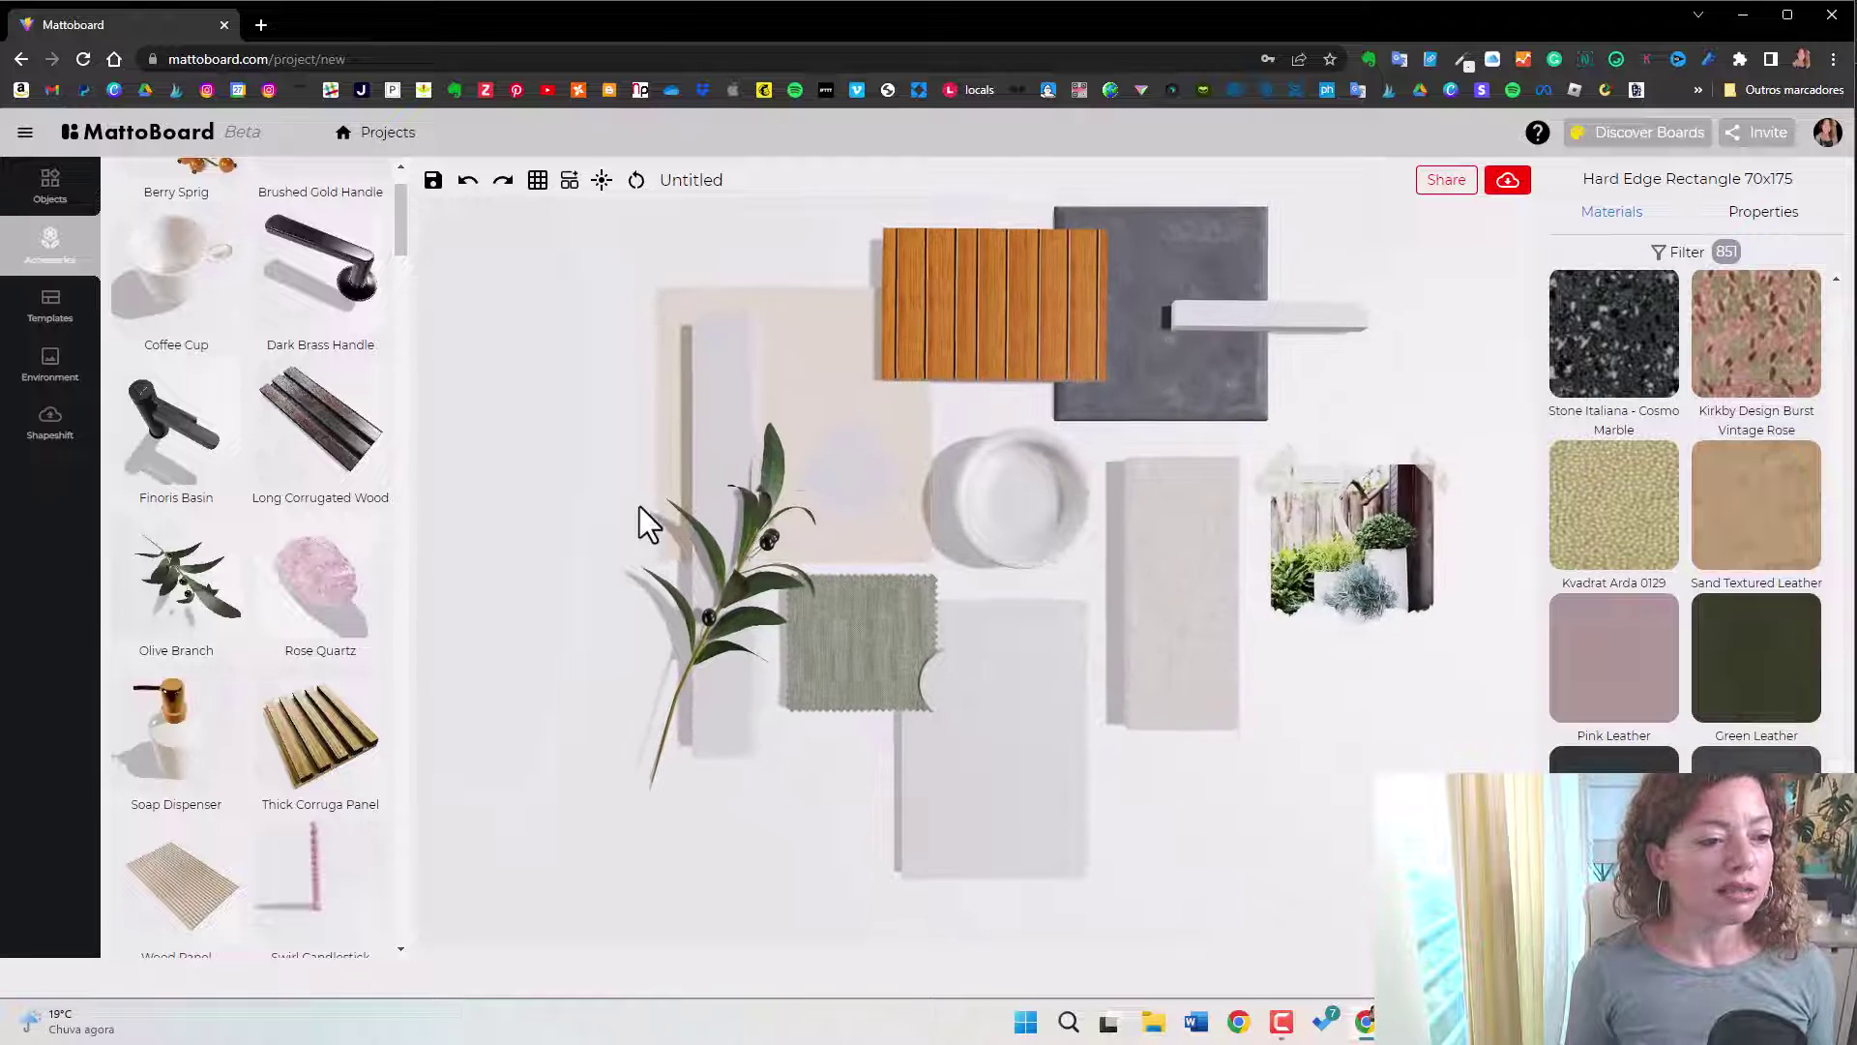
pyautogui.click(991, 805)
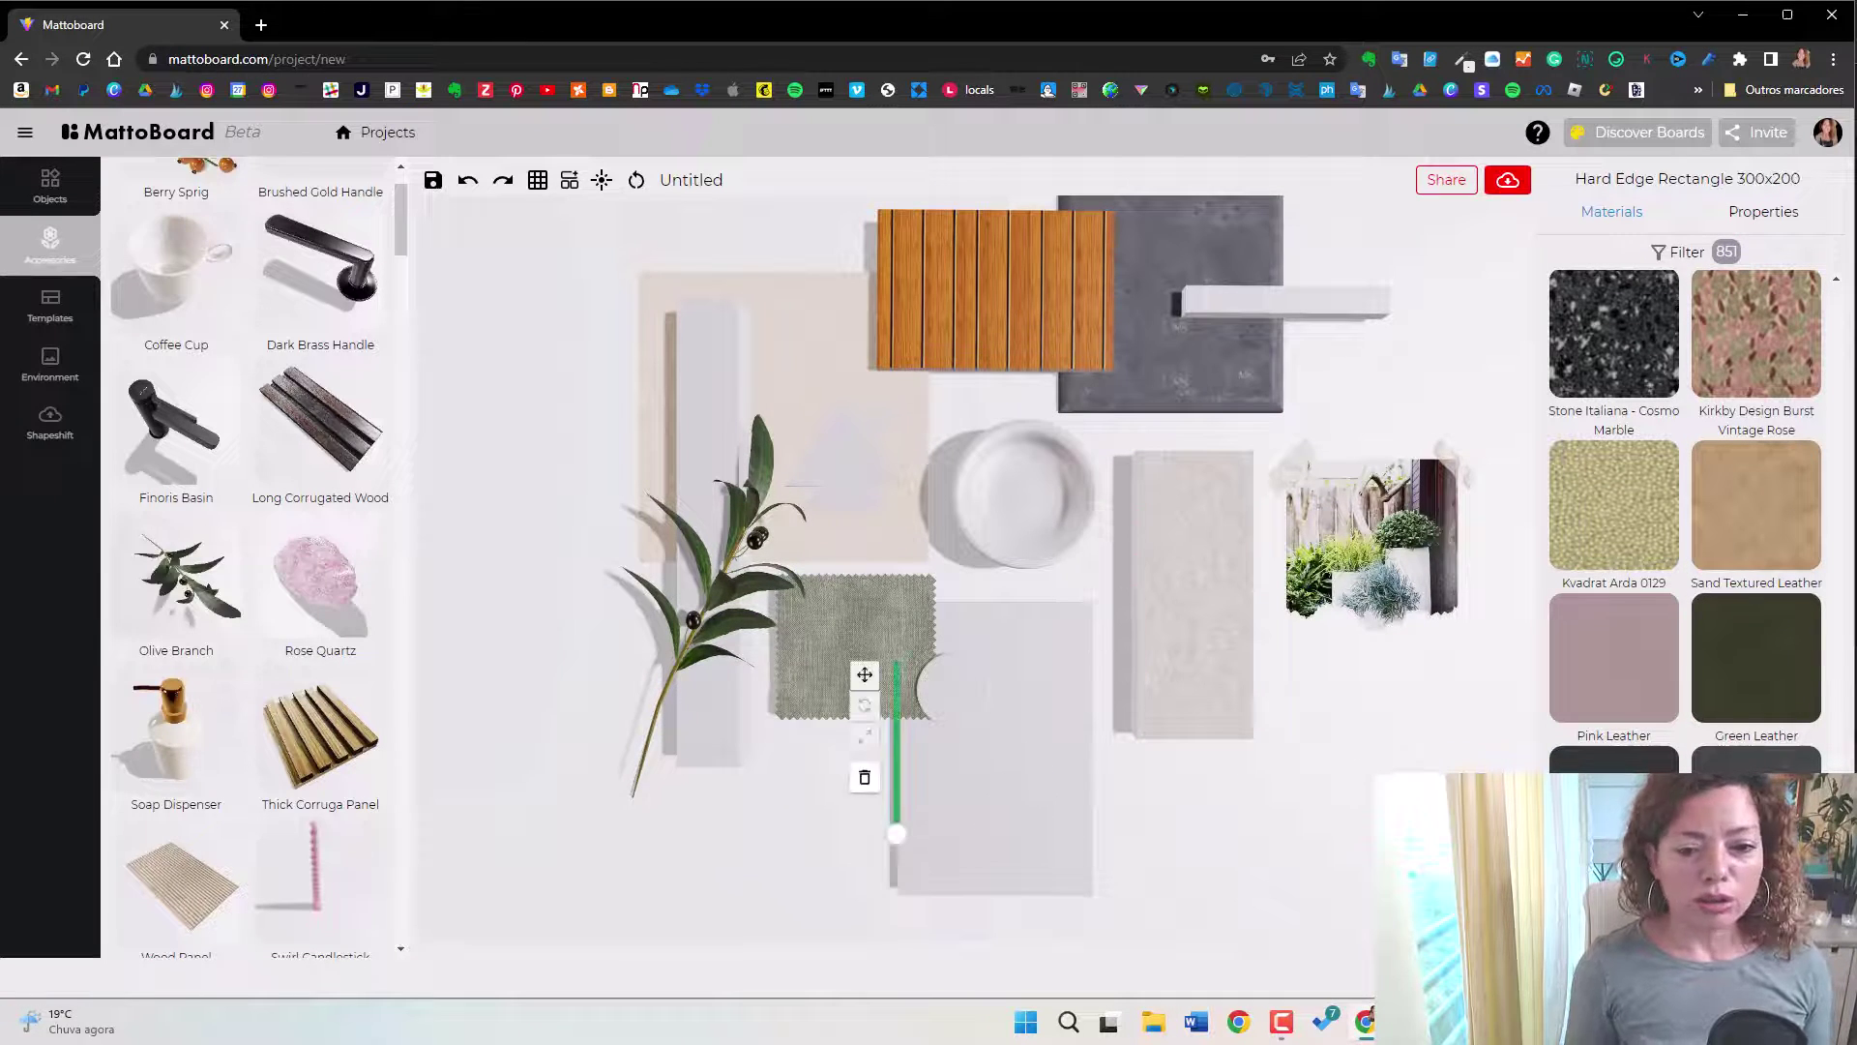
pyautogui.click(1628, 677)
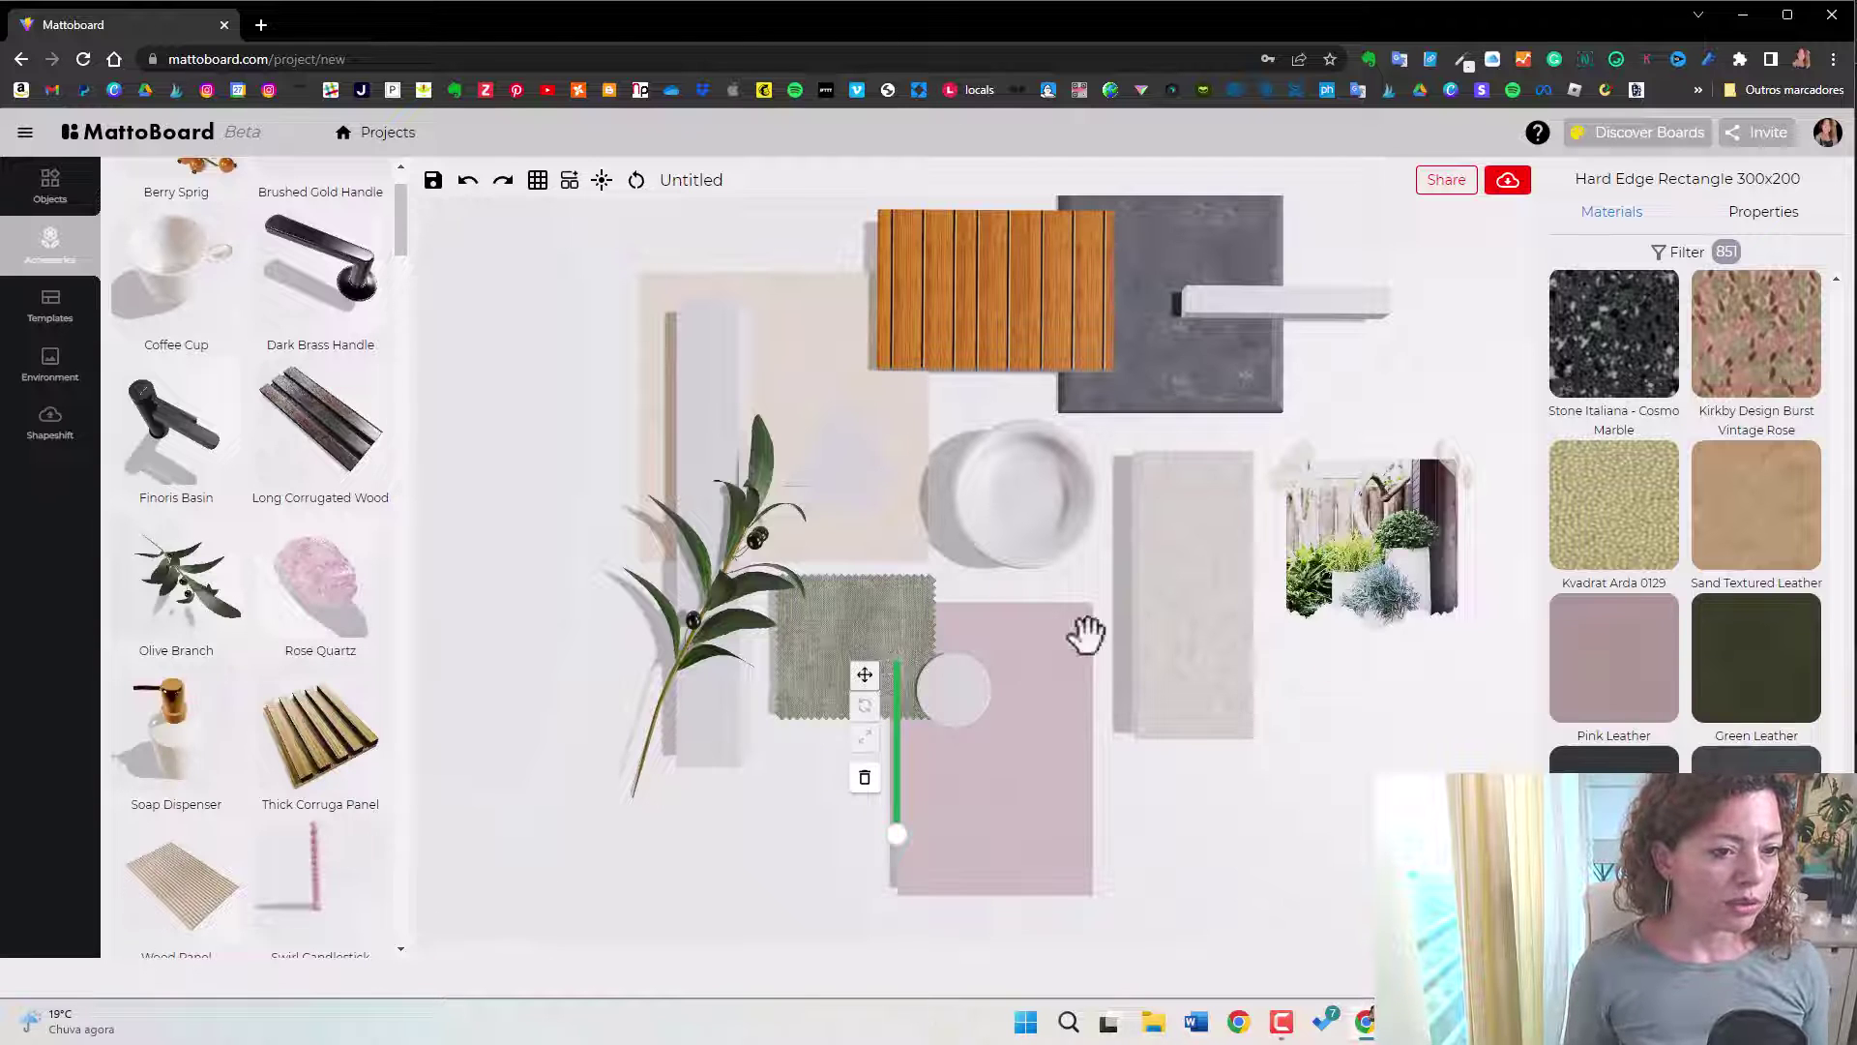
pyautogui.click(1774, 538)
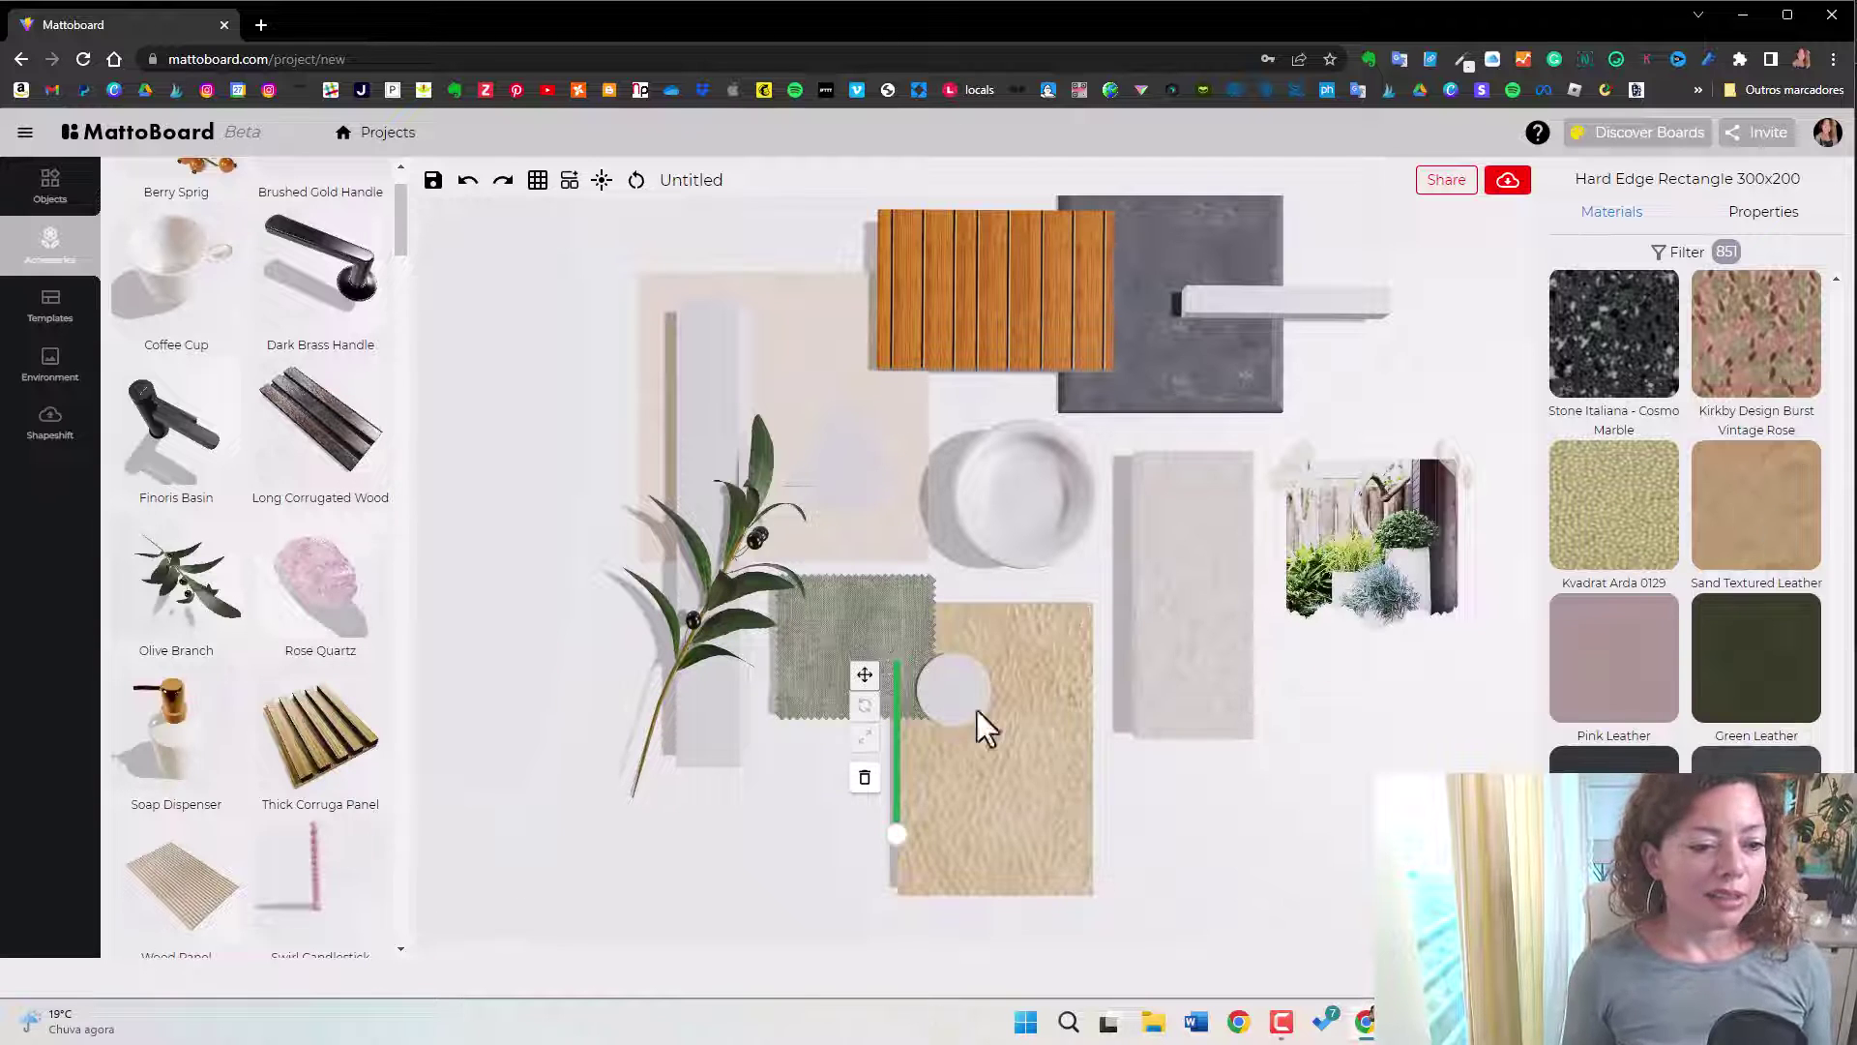
# Try the Lightly Textured Gray Fabric and Matte Gray Fabric materials on the Hard Edge Rectangle 300x200.
pyautogui.scroll(-5, 1692, 764)
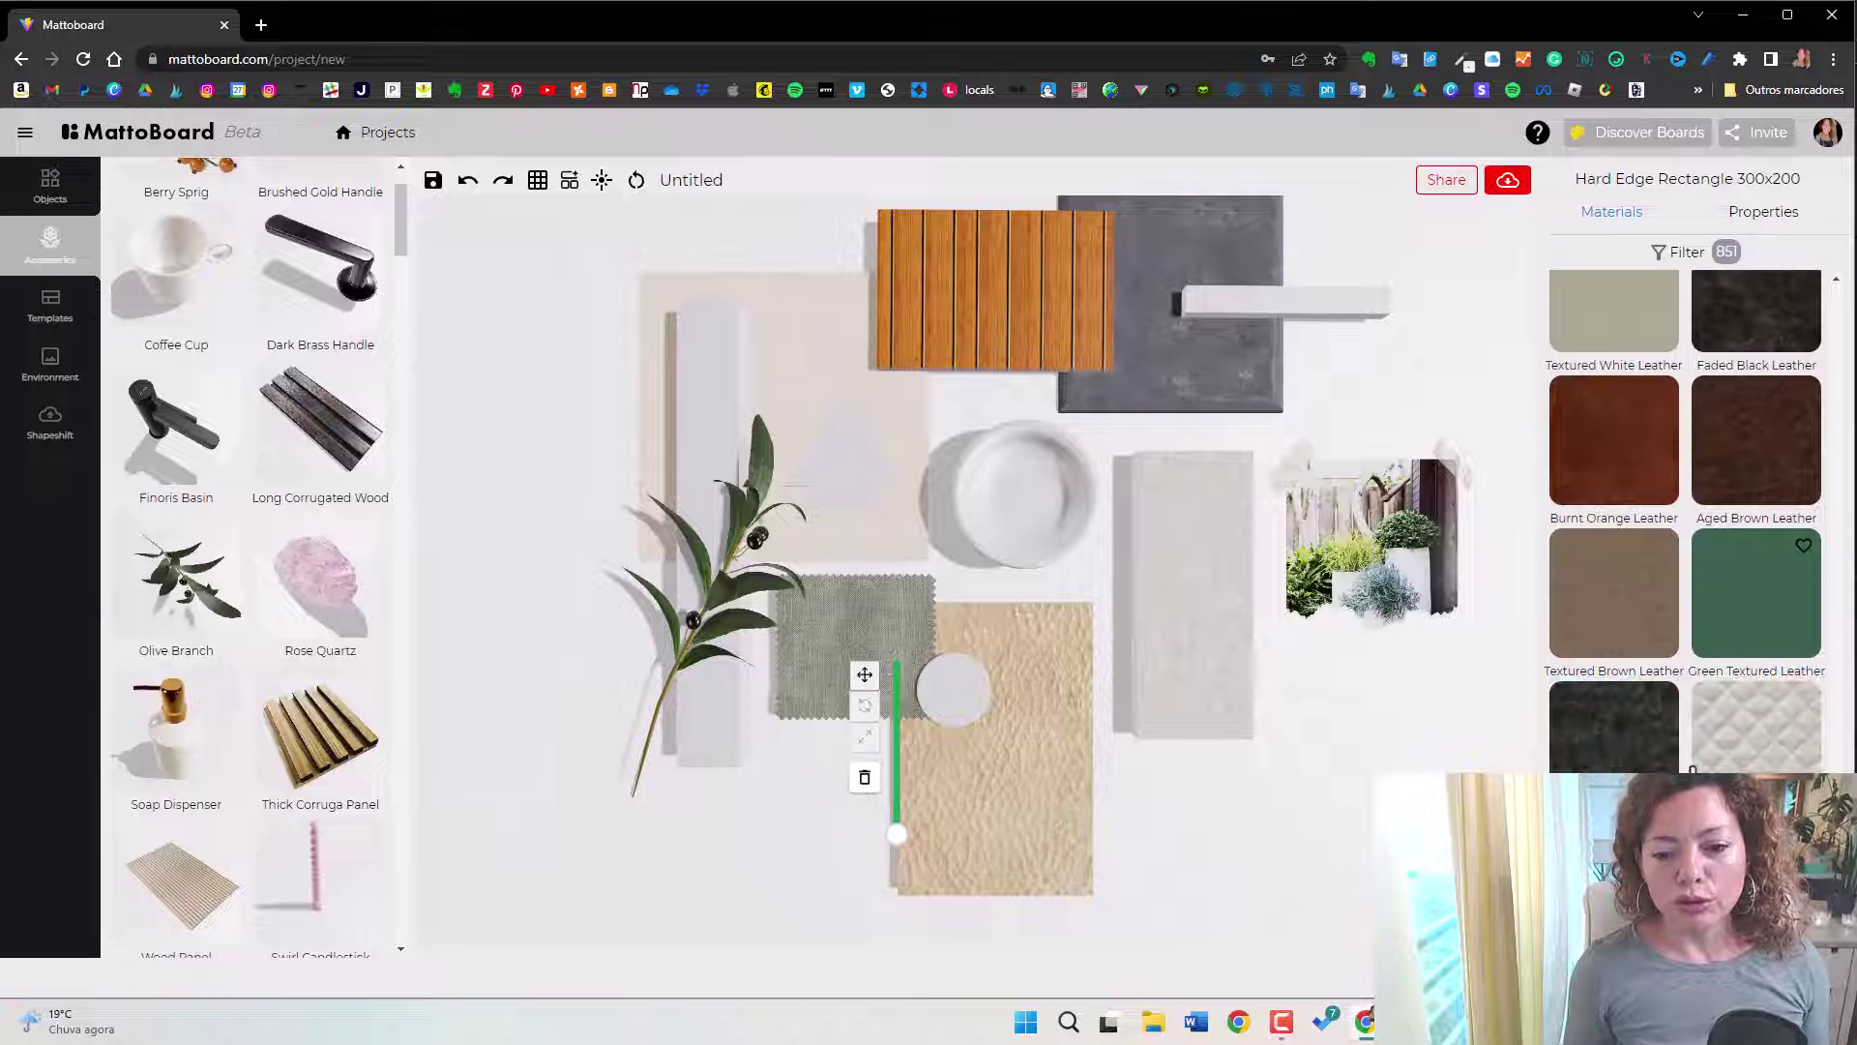
pyautogui.scroll(-10, 1693, 770)
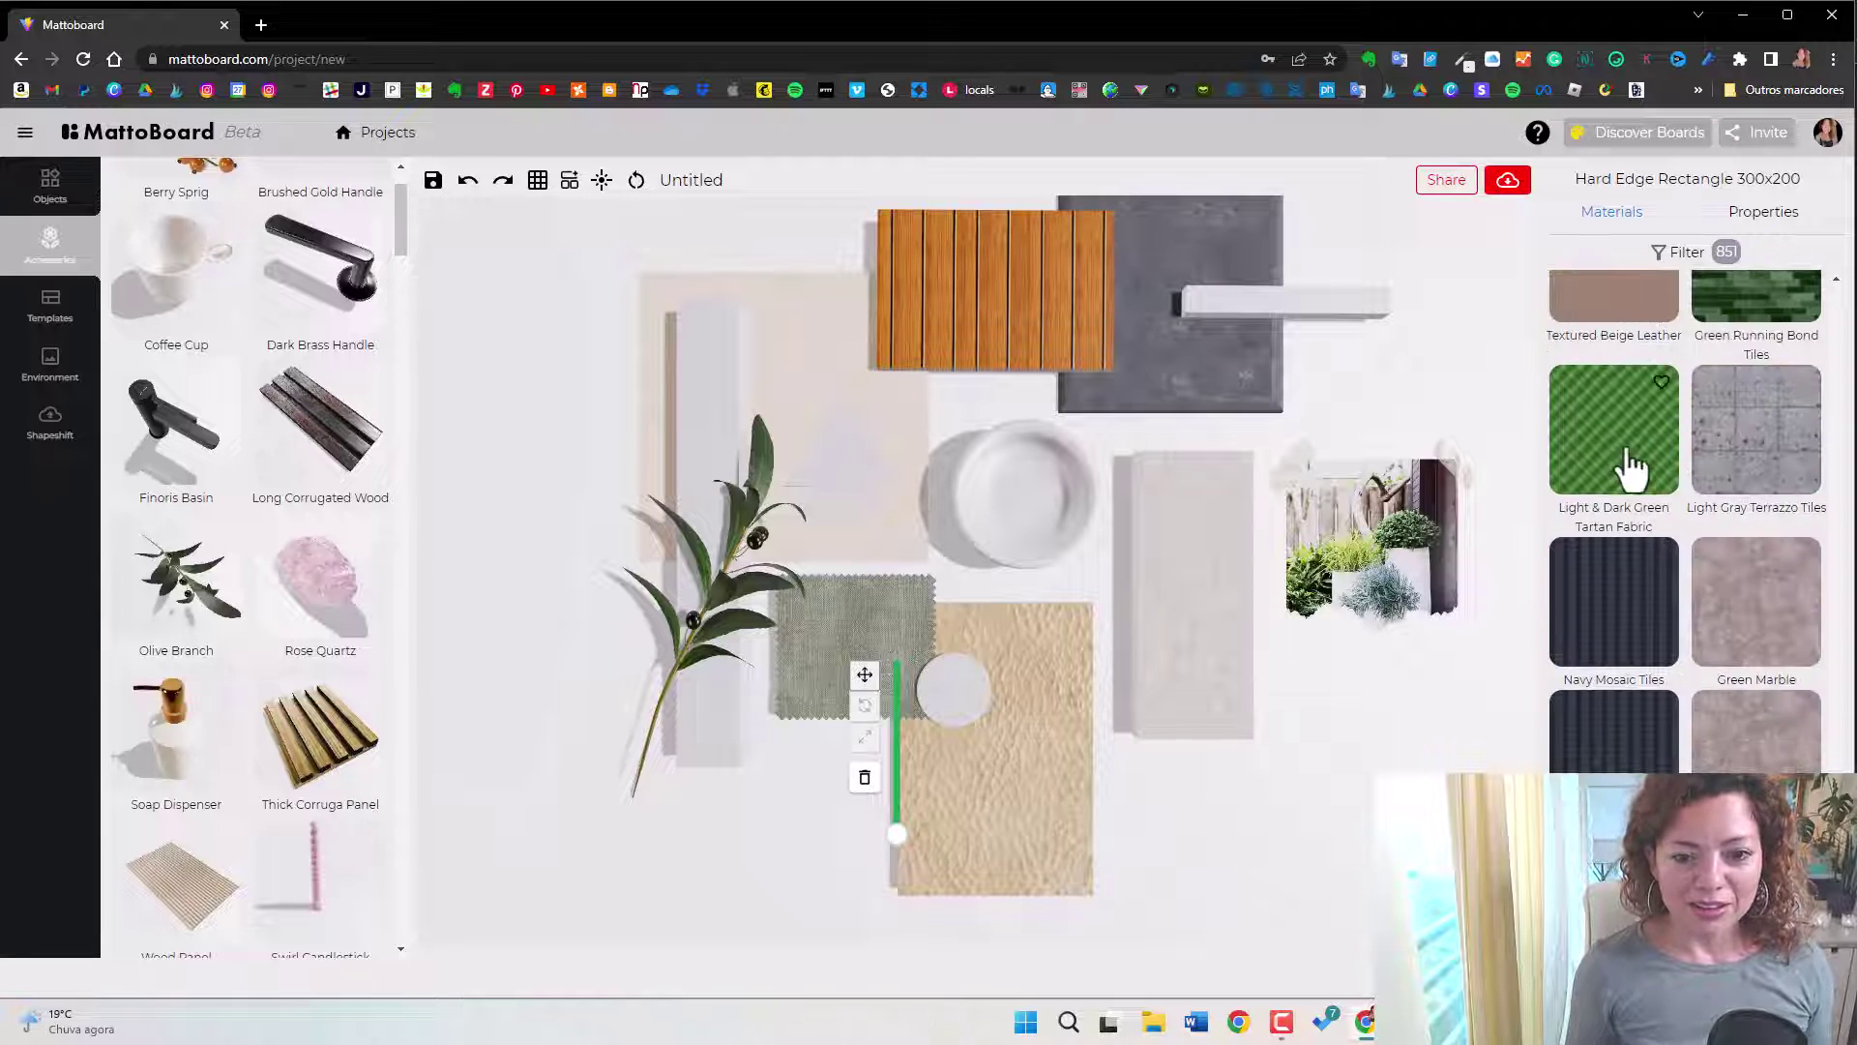
pyautogui.scroll(-6, 1699, 713)
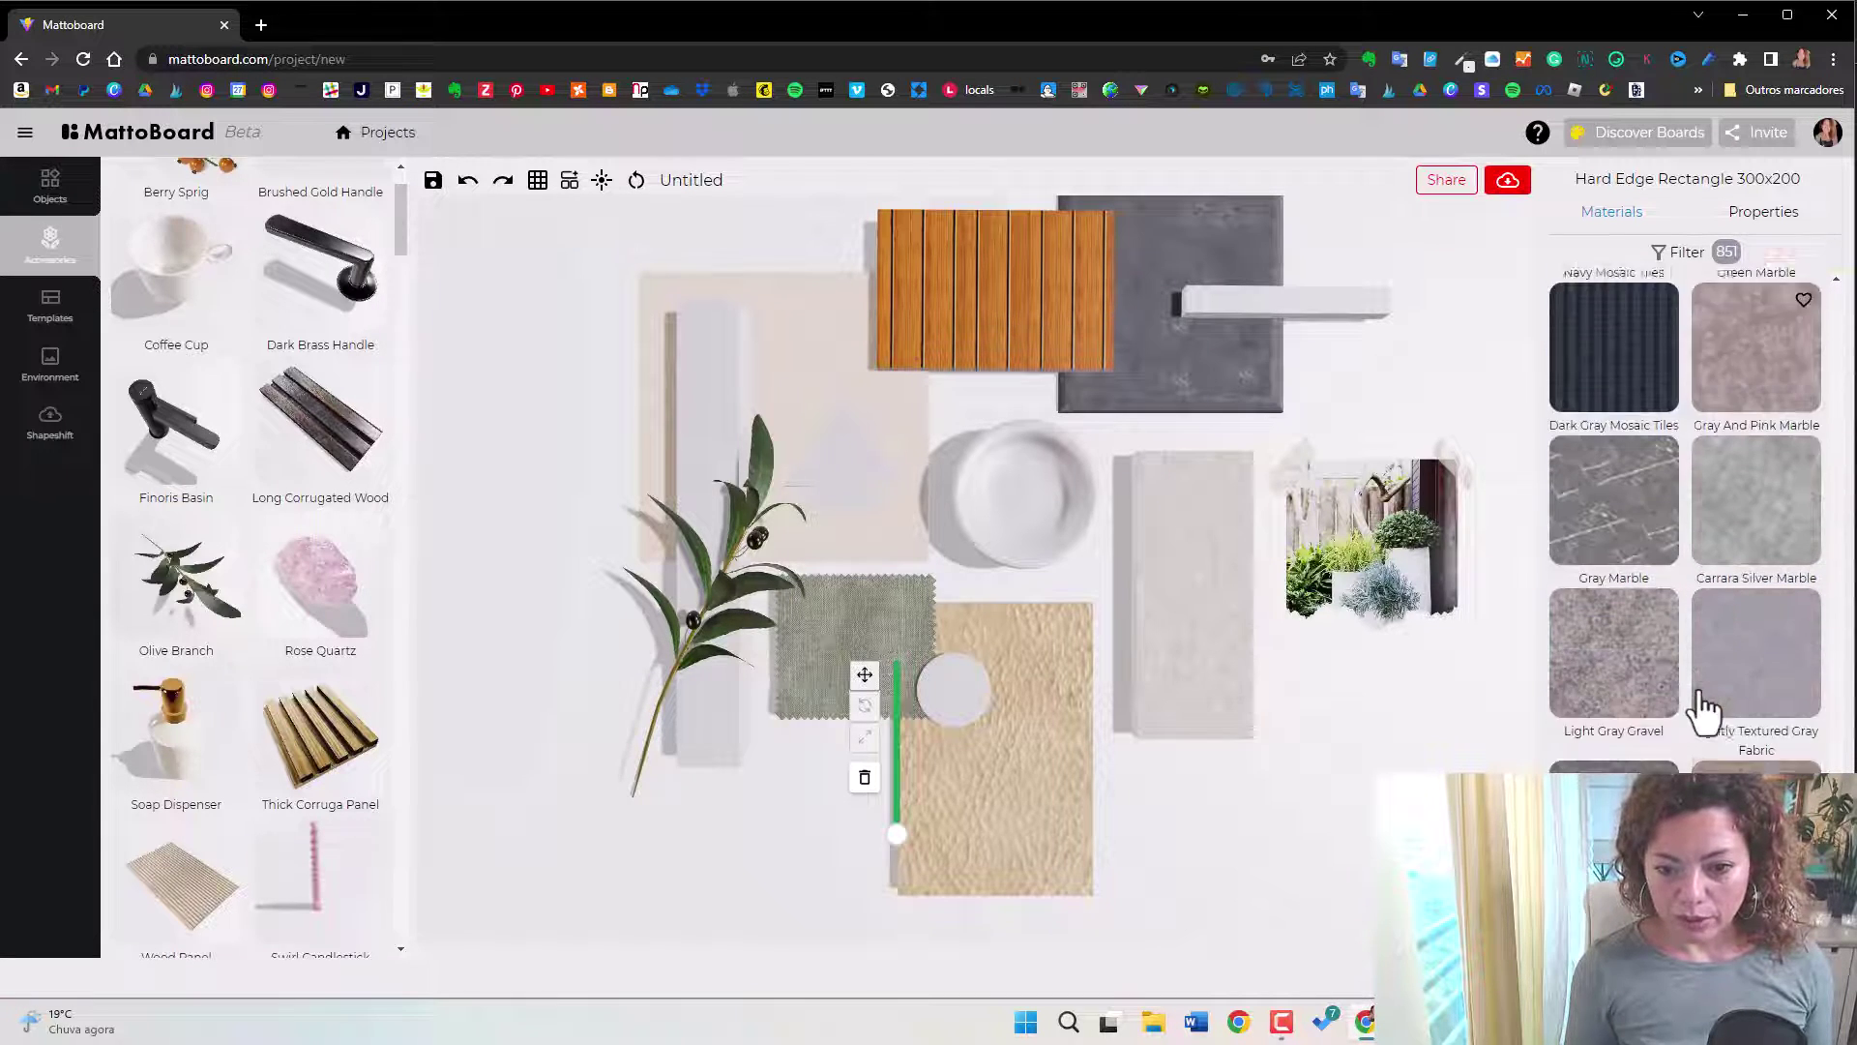
pyautogui.click(1772, 487)
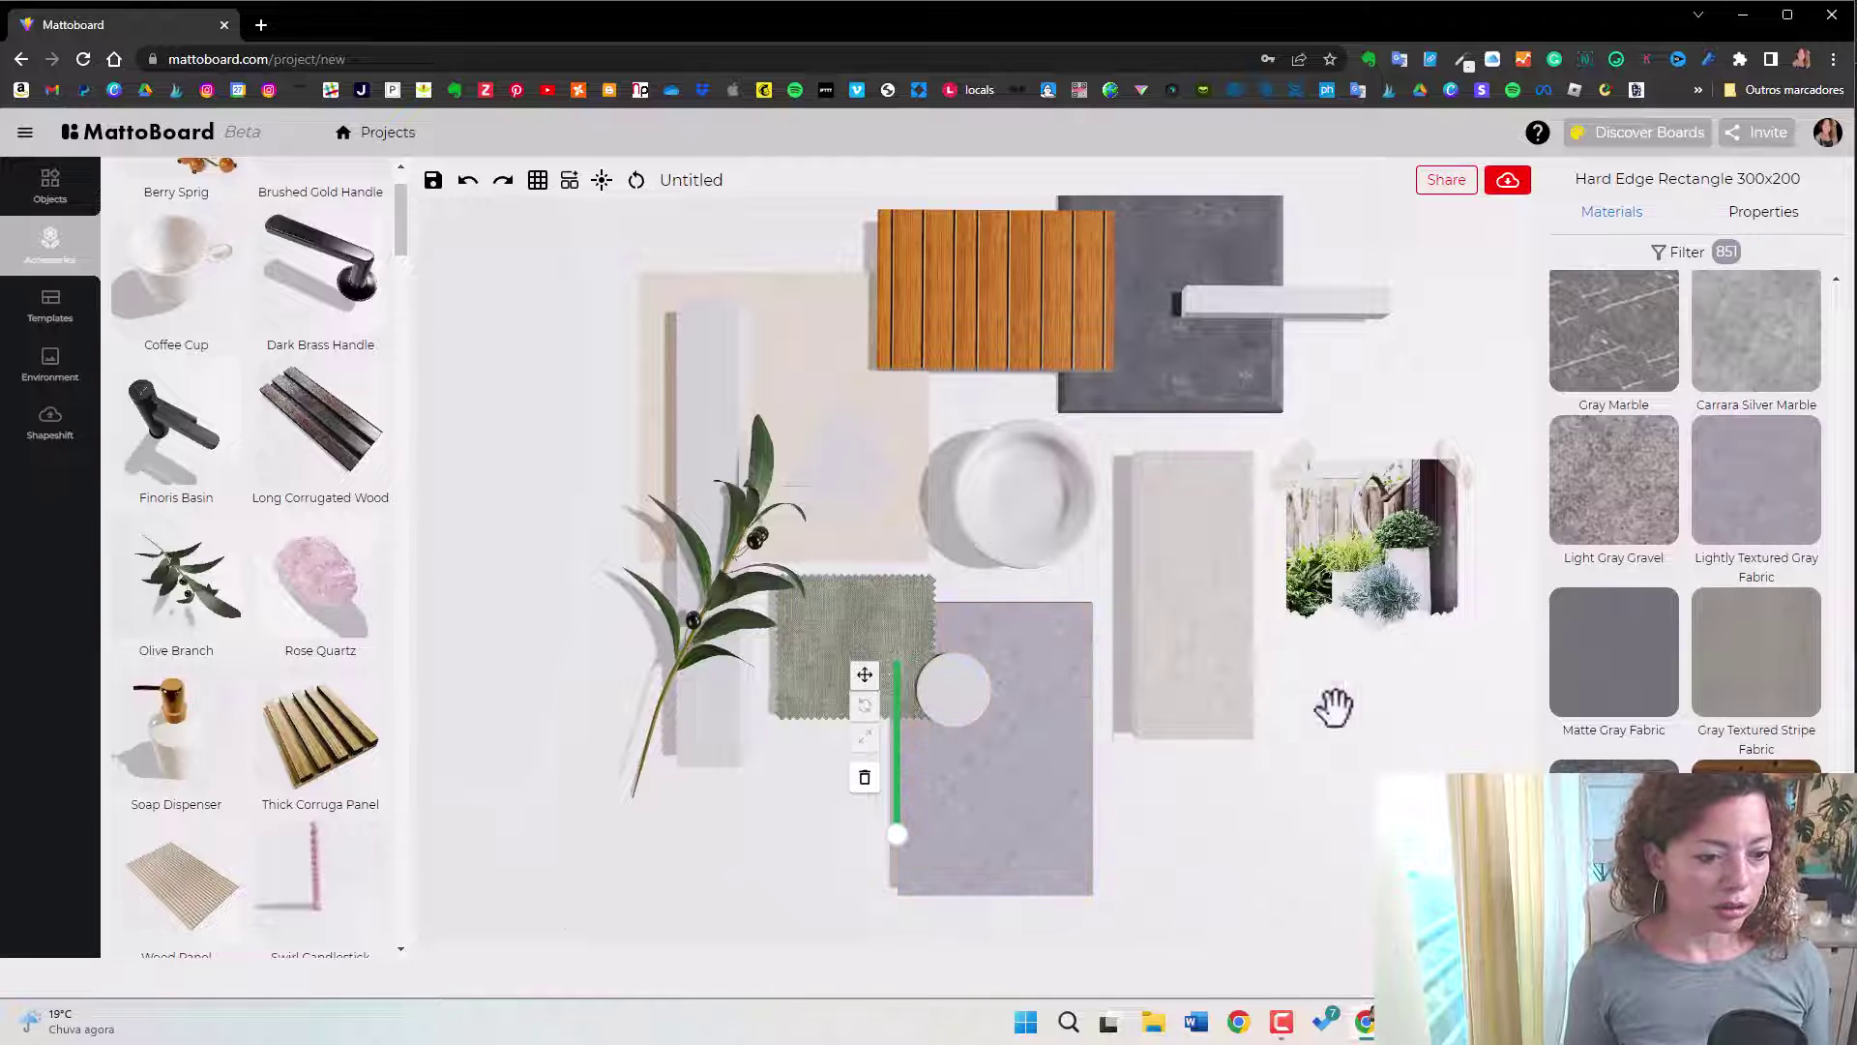
pyautogui.scroll(1, 1685, 675)
pyautogui.scroll(-3, 1635, 769)
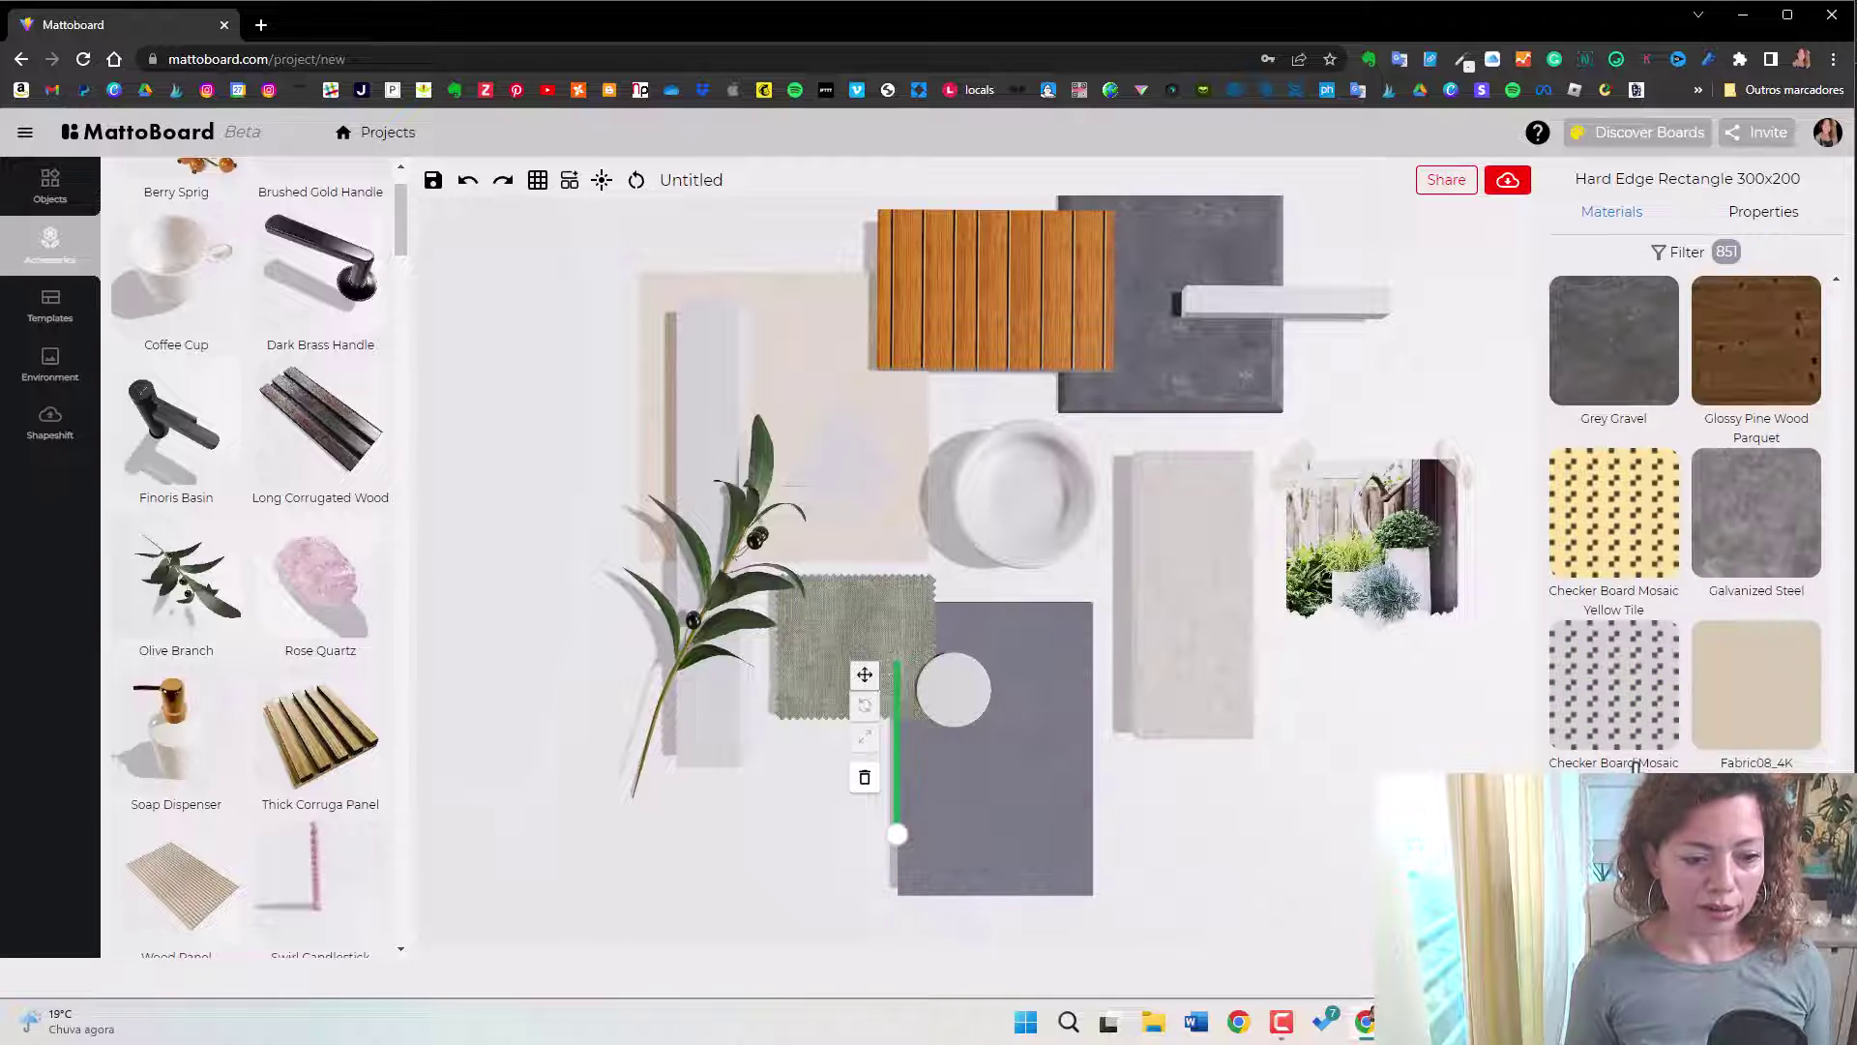
# Try the Dark Cyan Mosaic Tiles material on the Hard Edge Rectangle 300x200.
pyautogui.scroll(-10, 1633, 764)
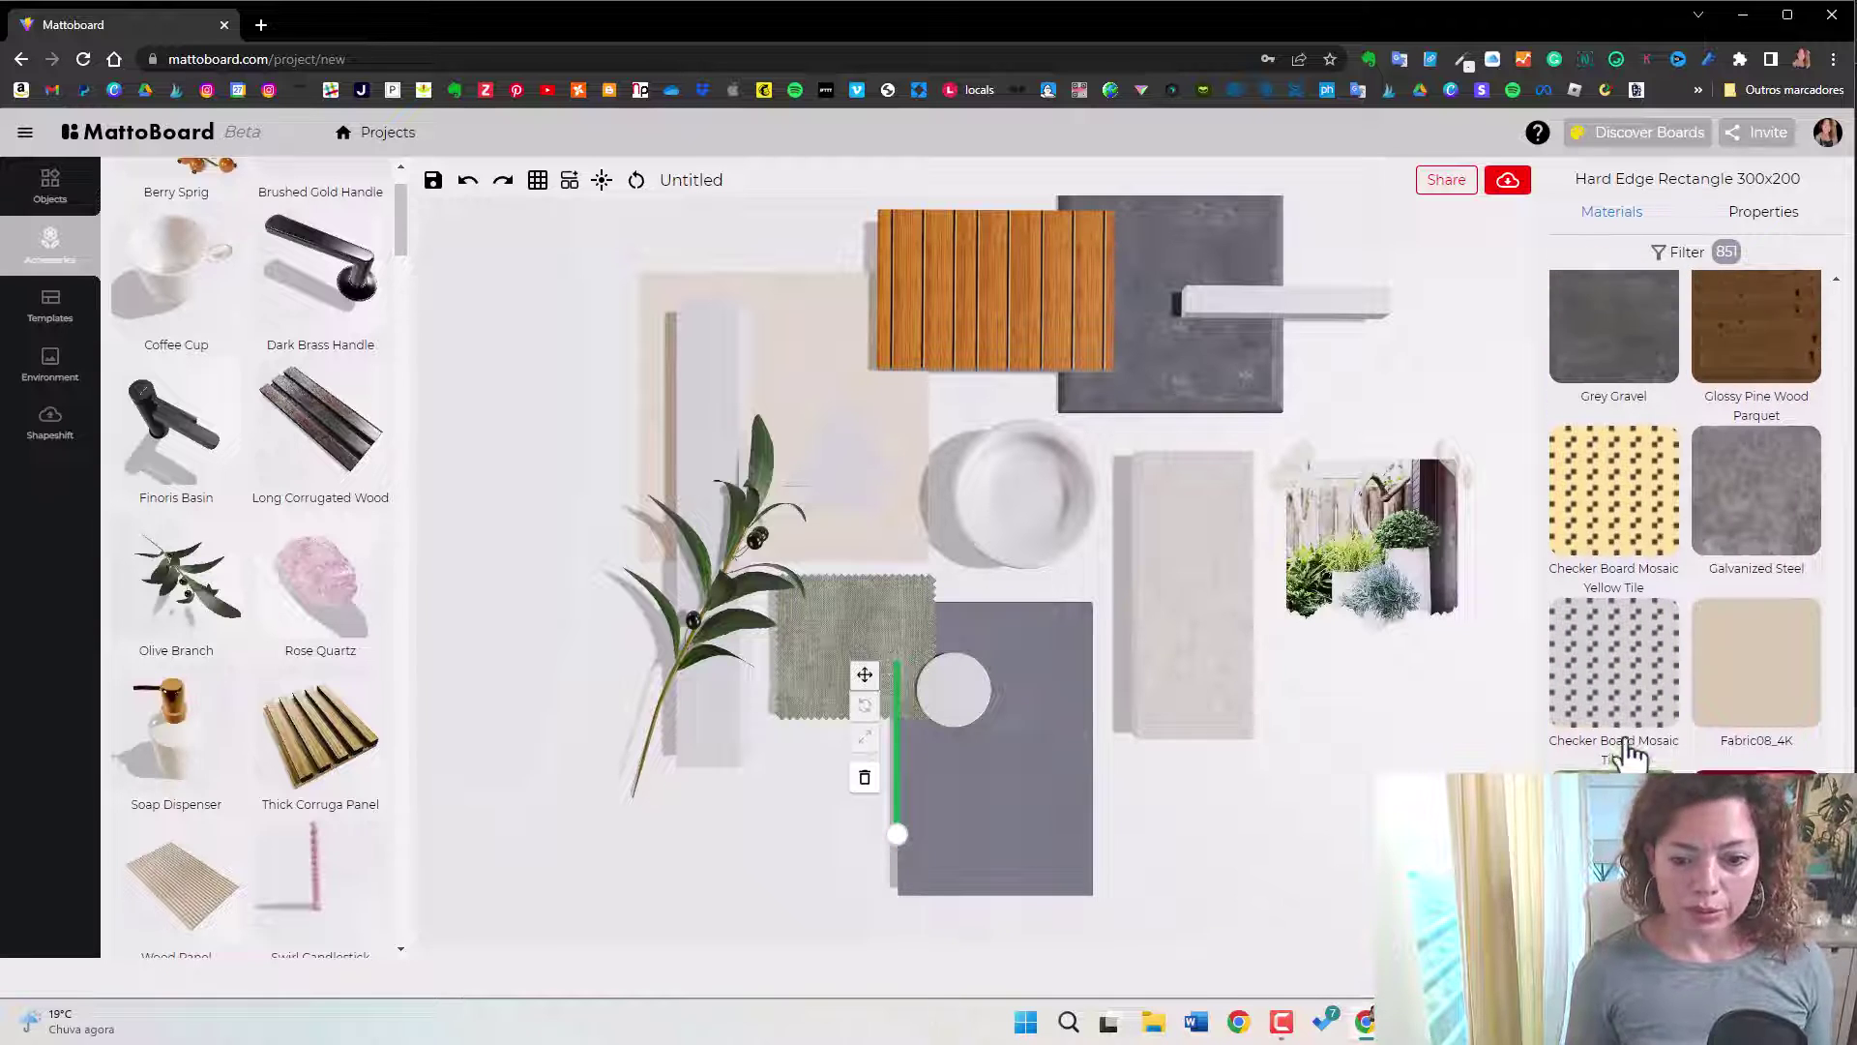
pyautogui.scroll(1, 1635, 735)
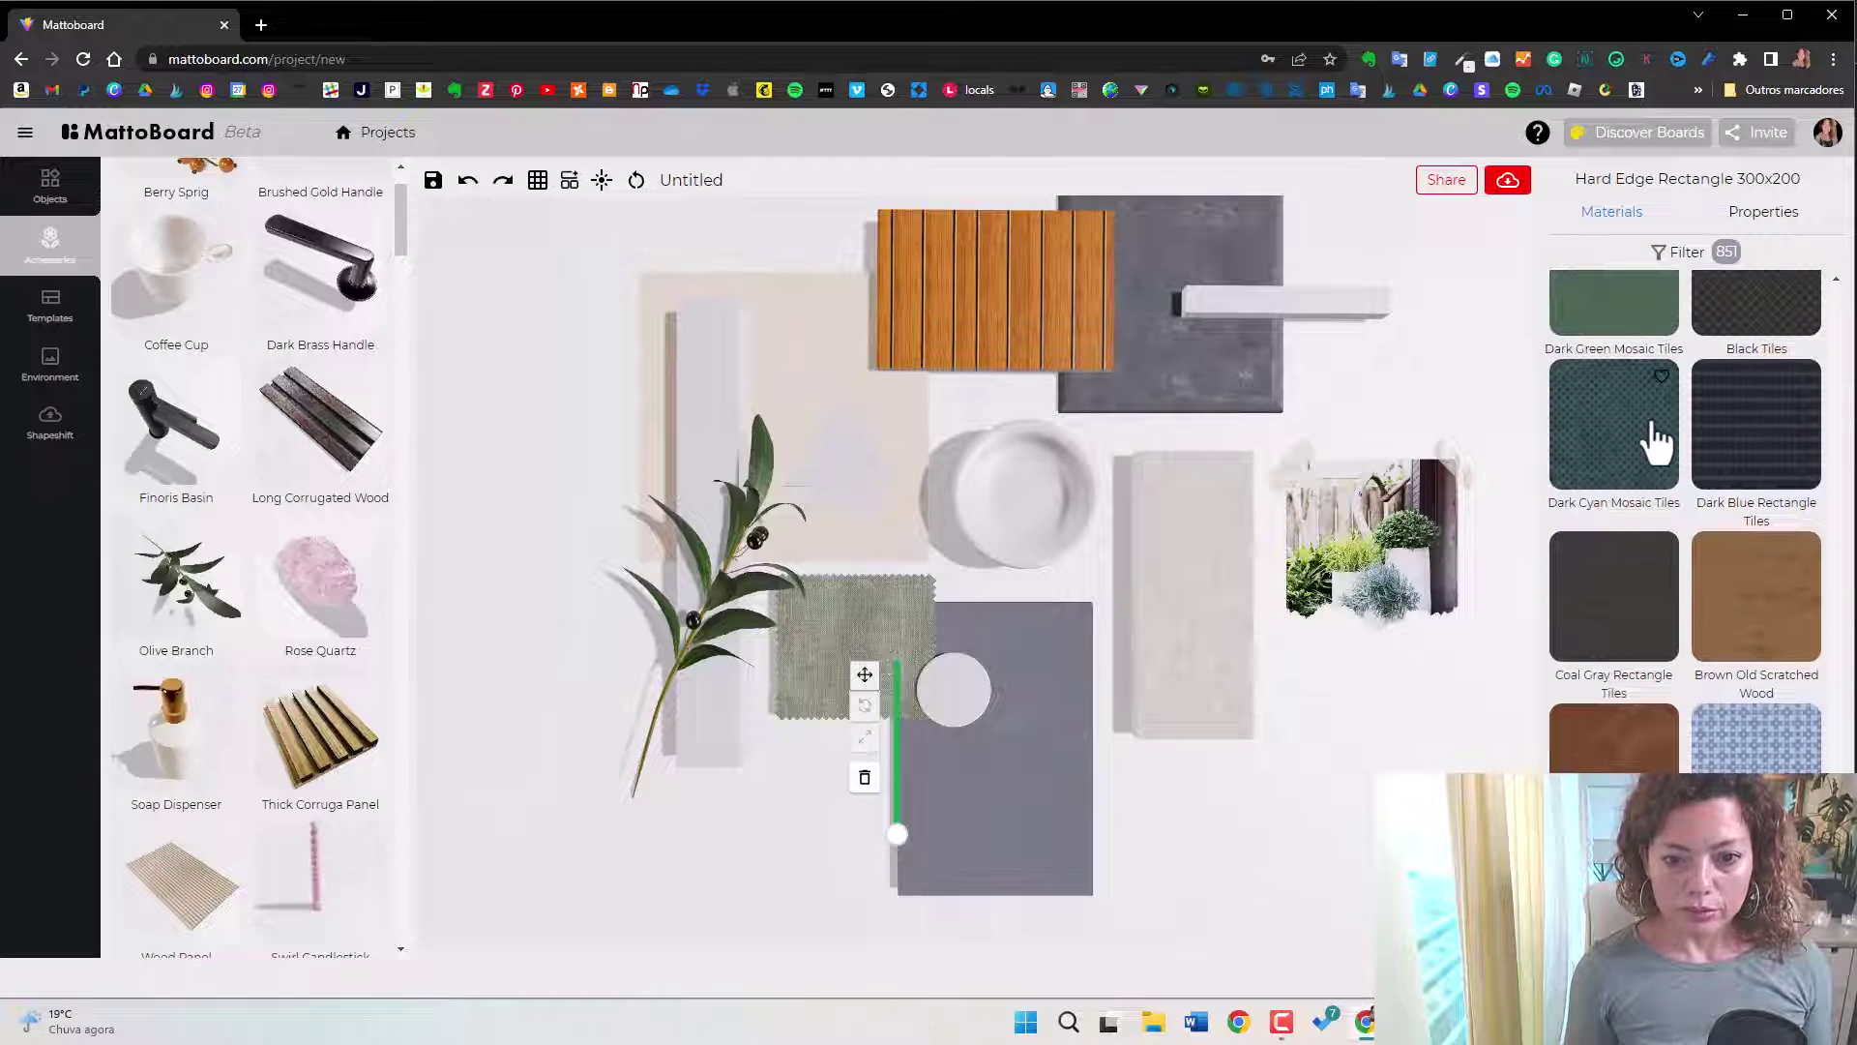
pyautogui.click(1650, 444)
pyautogui.scroll(-2, 1662, 750)
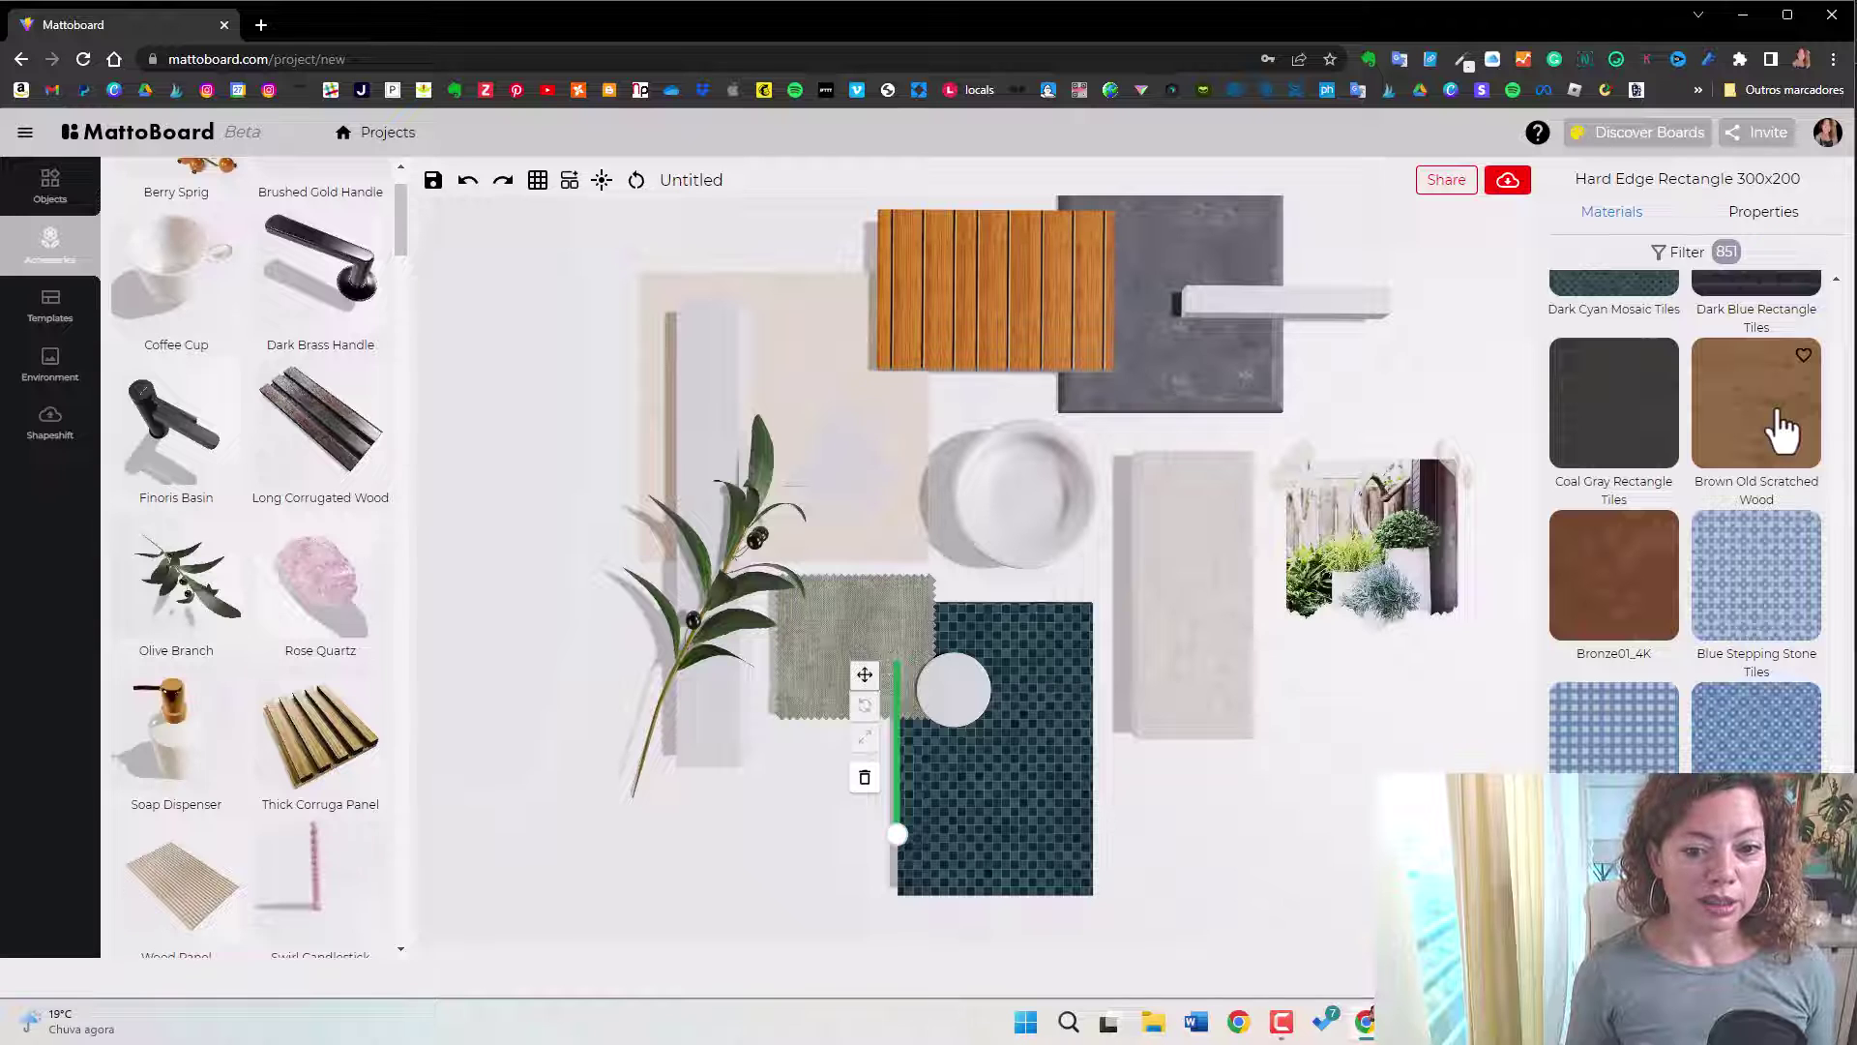
pyautogui.scroll(-3, 1702, 757)
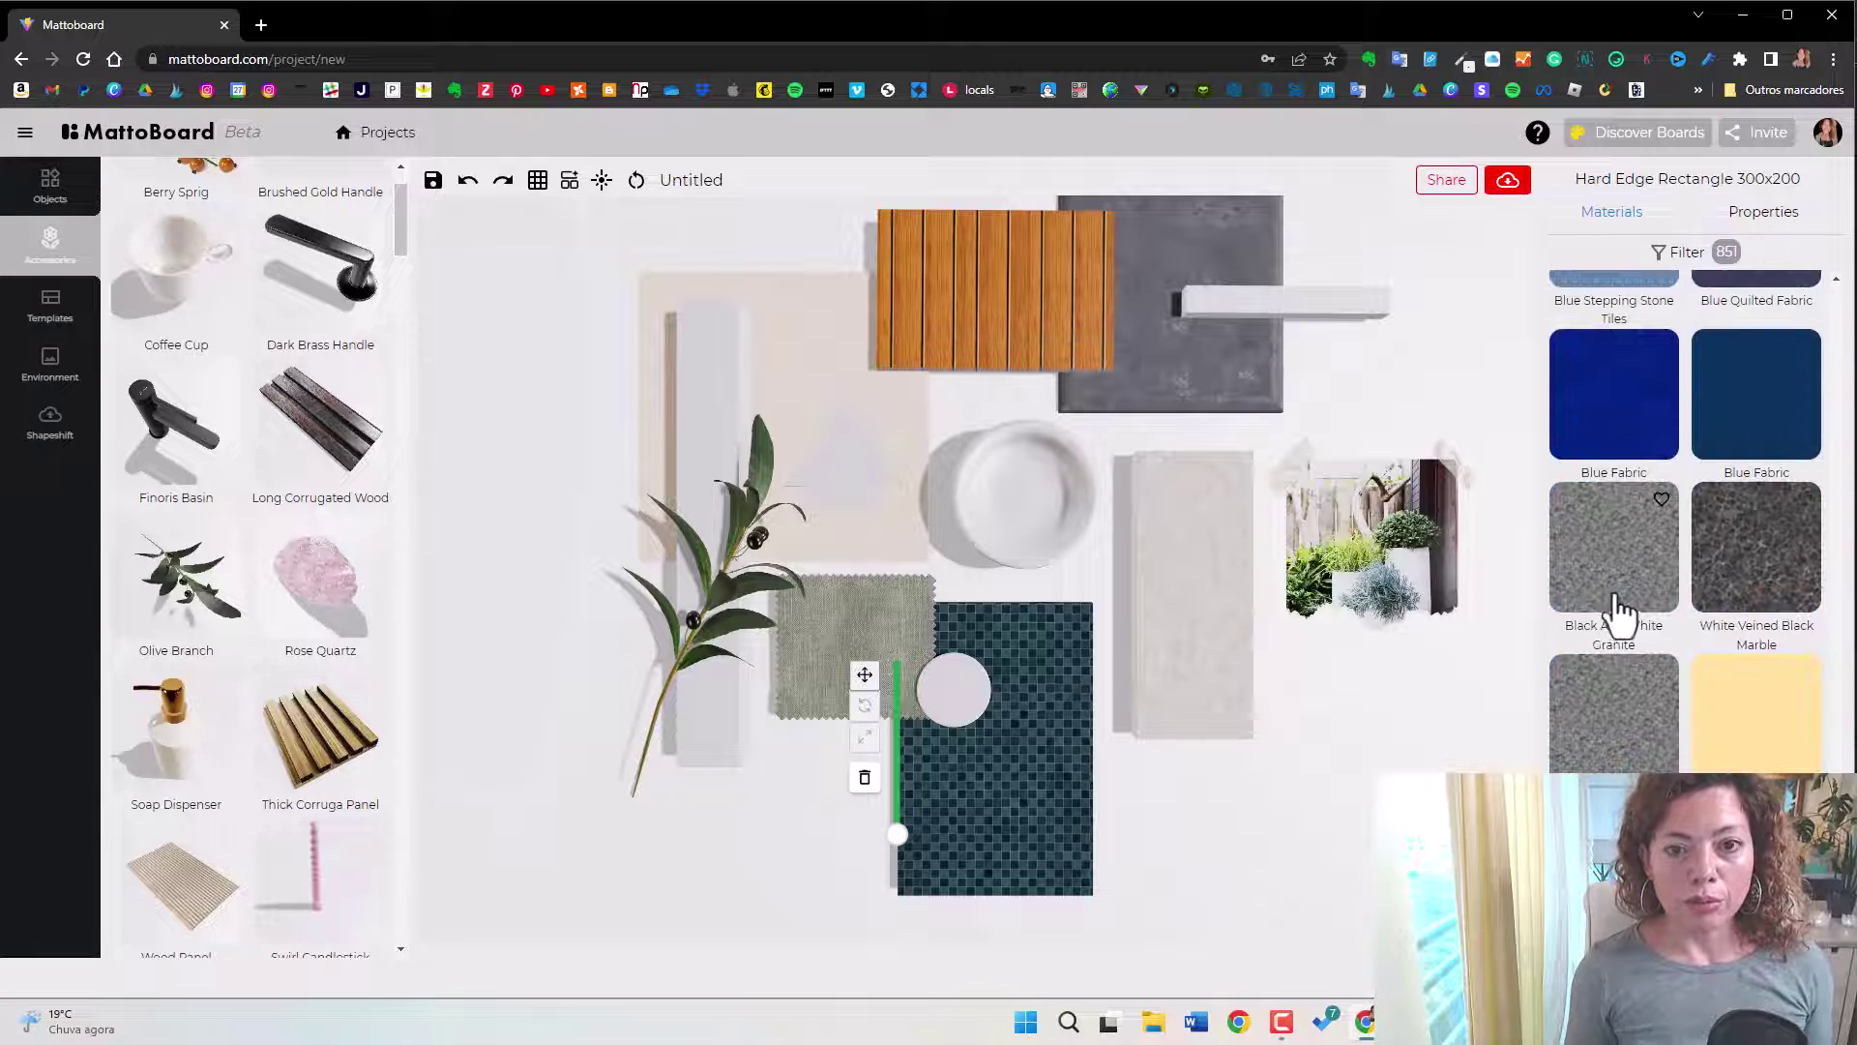
# Filter the materials by "steel" and apply Galvanized Steel to the Hard Edge Rectangle 300x200.
pyautogui.click(1719, 250)
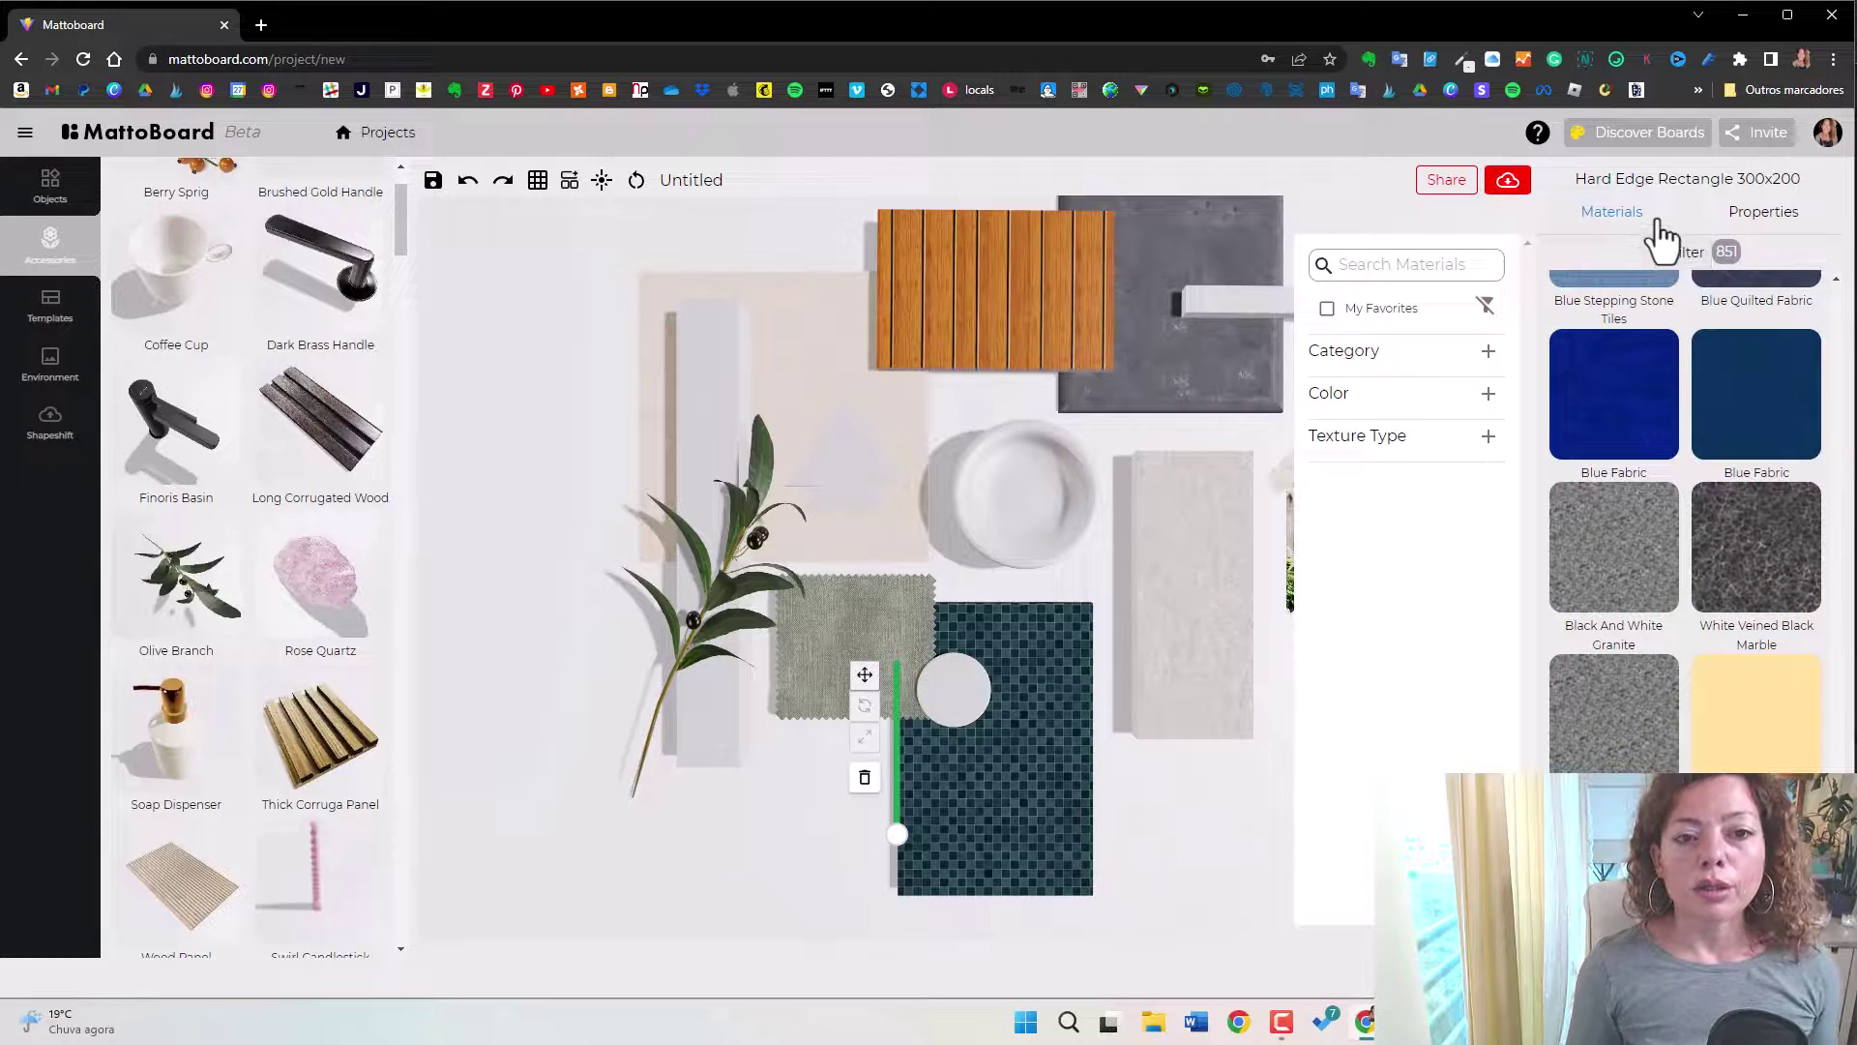
pyautogui.click(1414, 261)
pyautogui.write('s')
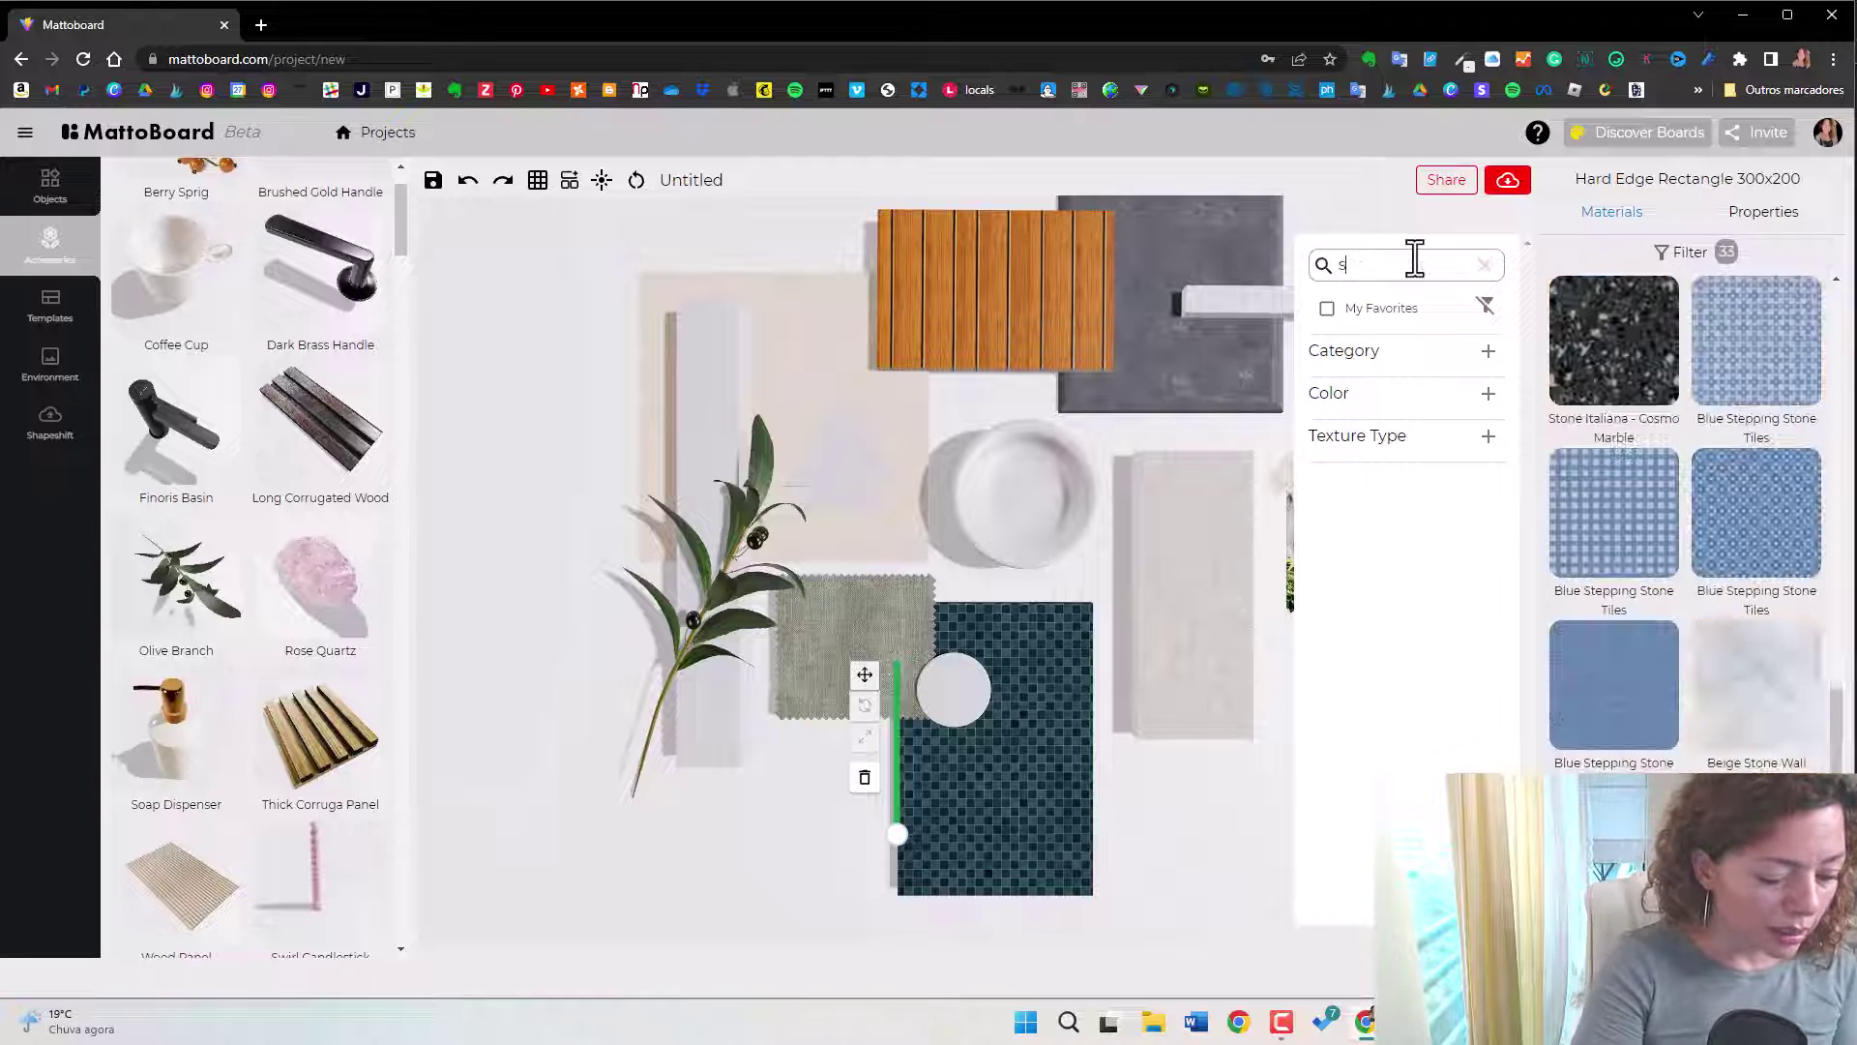
pyautogui.write('teel')
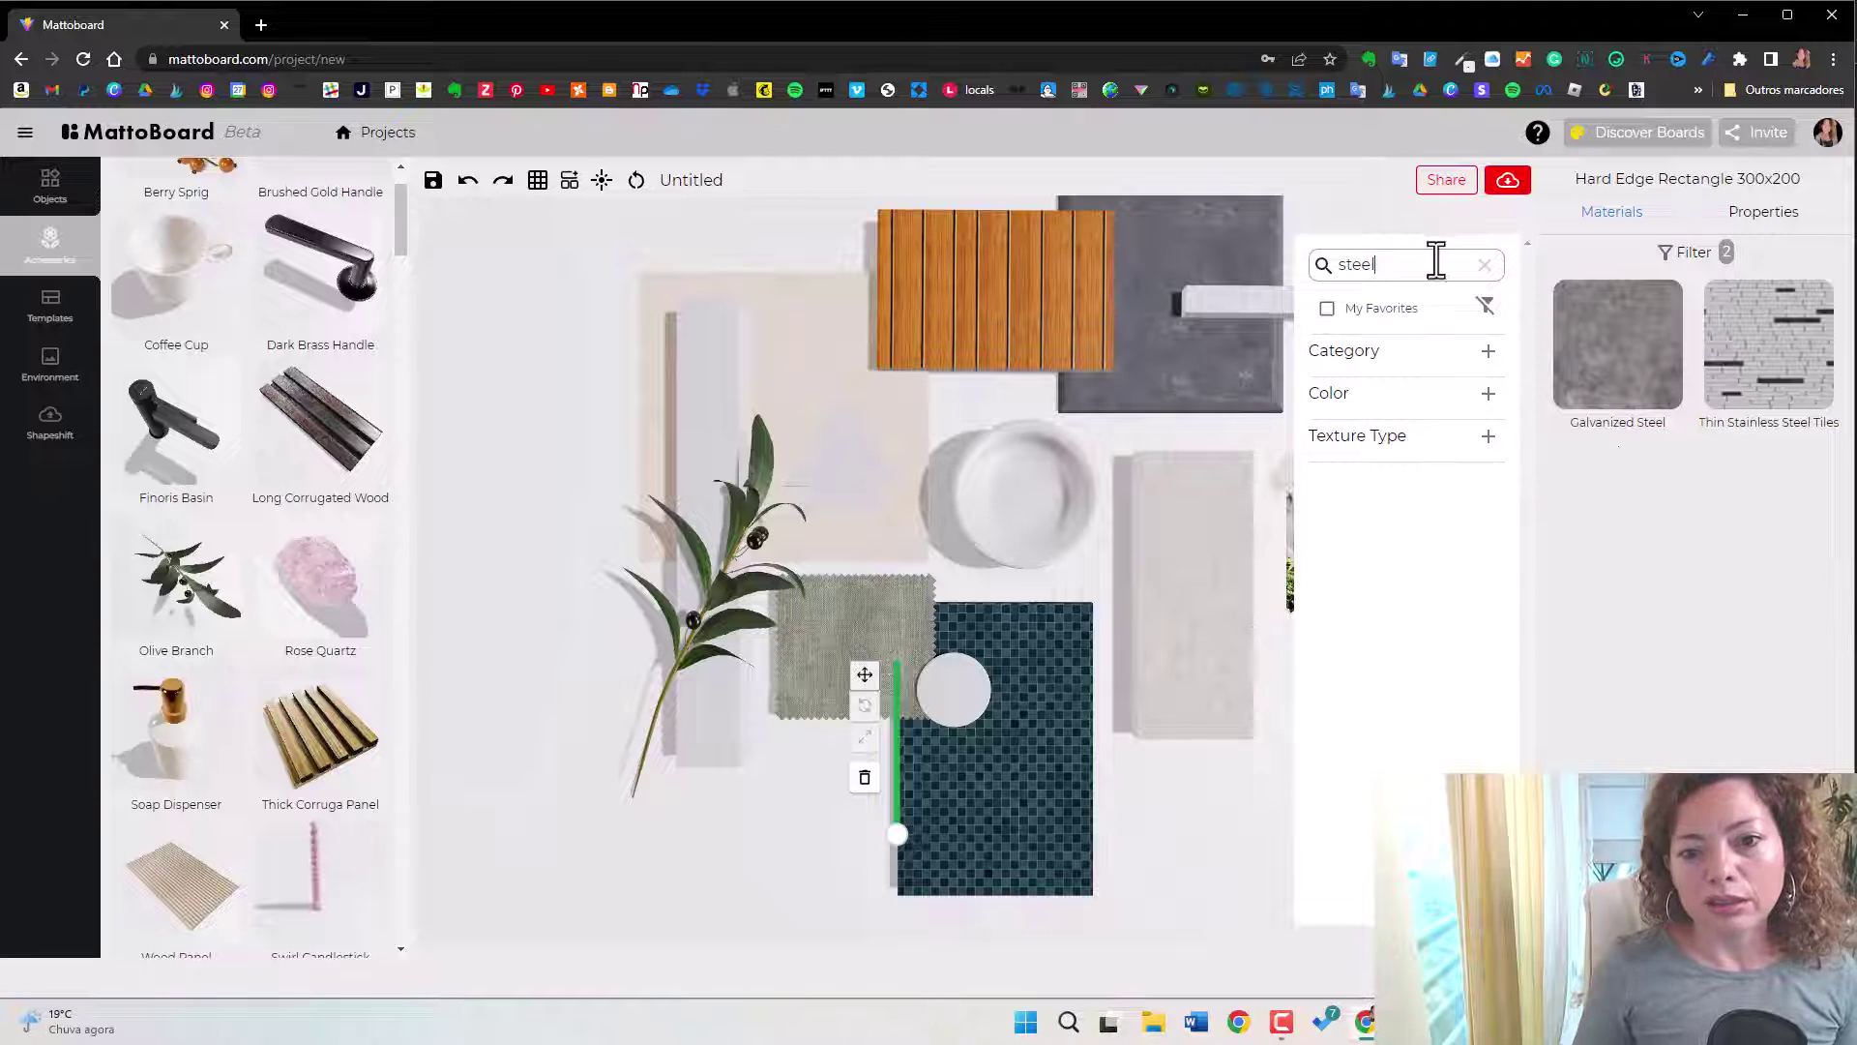
pyautogui.click(1594, 386)
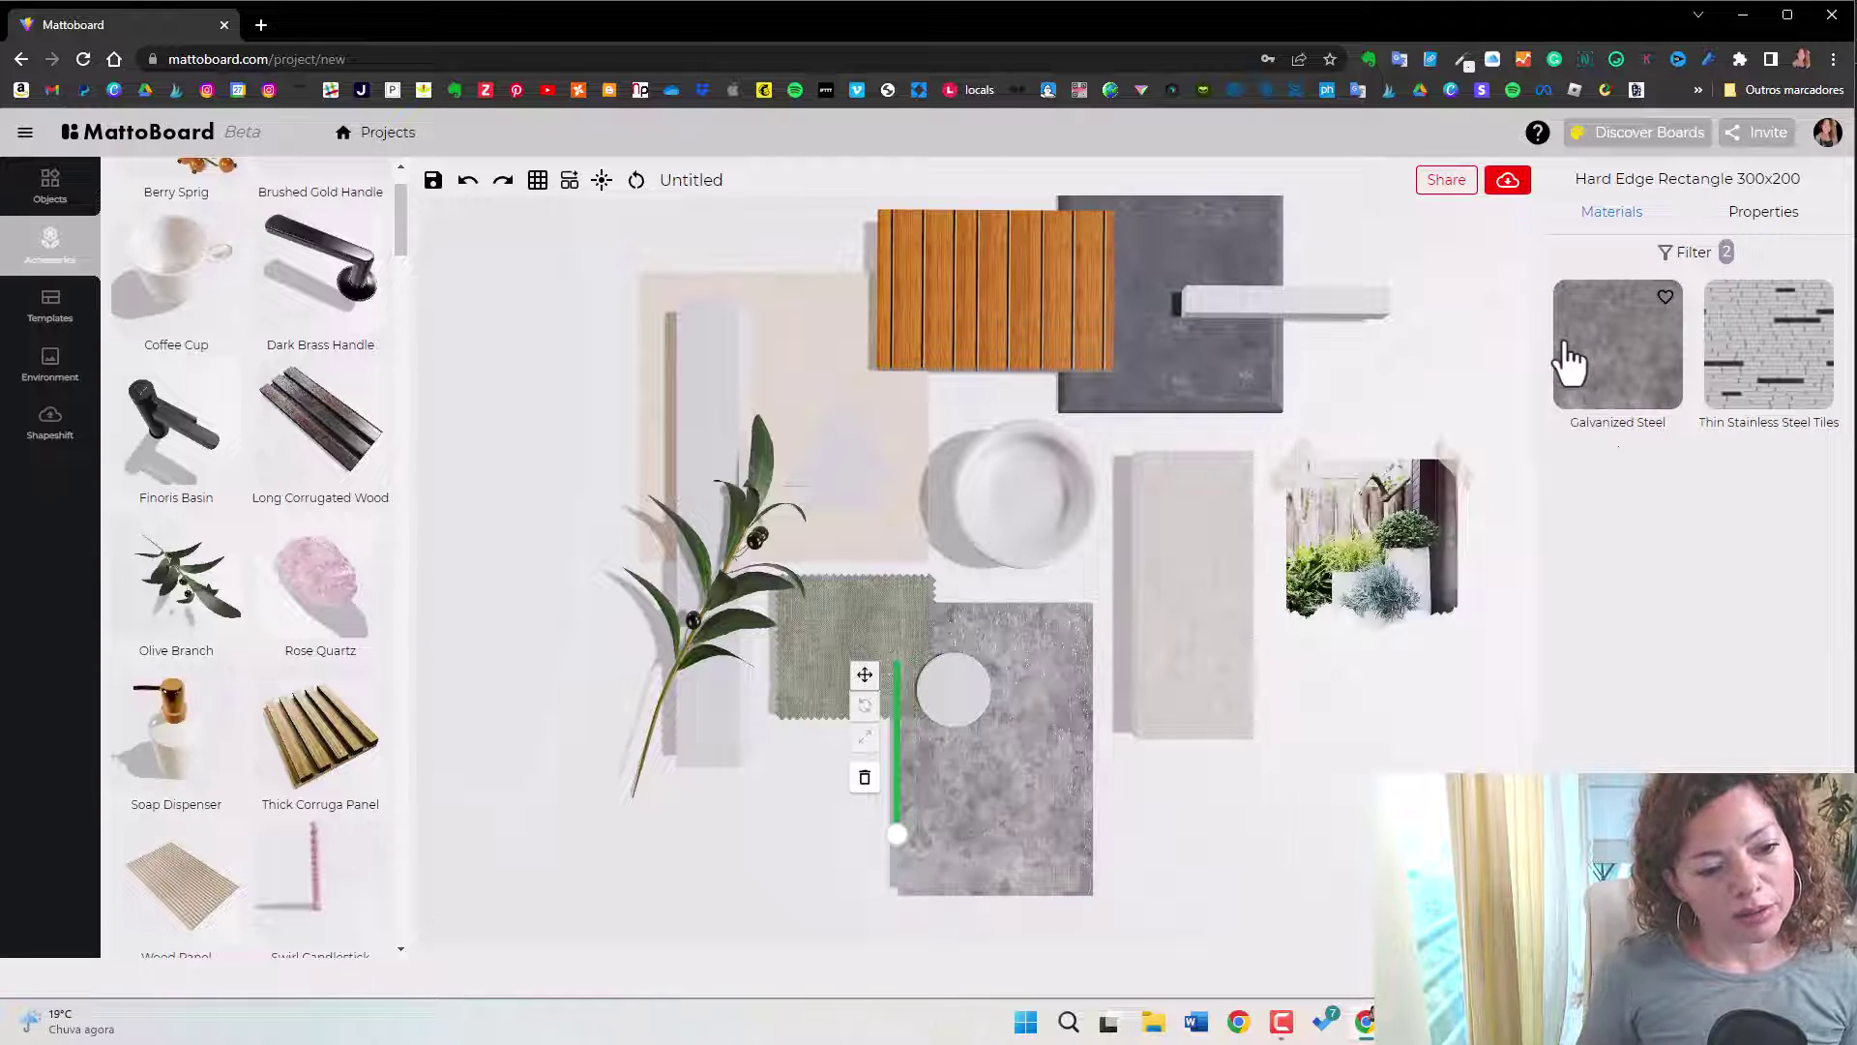
# Clear the material filters and try Knoll - Eclat Weave - Forest on the Thick Bar under the olive branch.
pyautogui.click(691, 383)
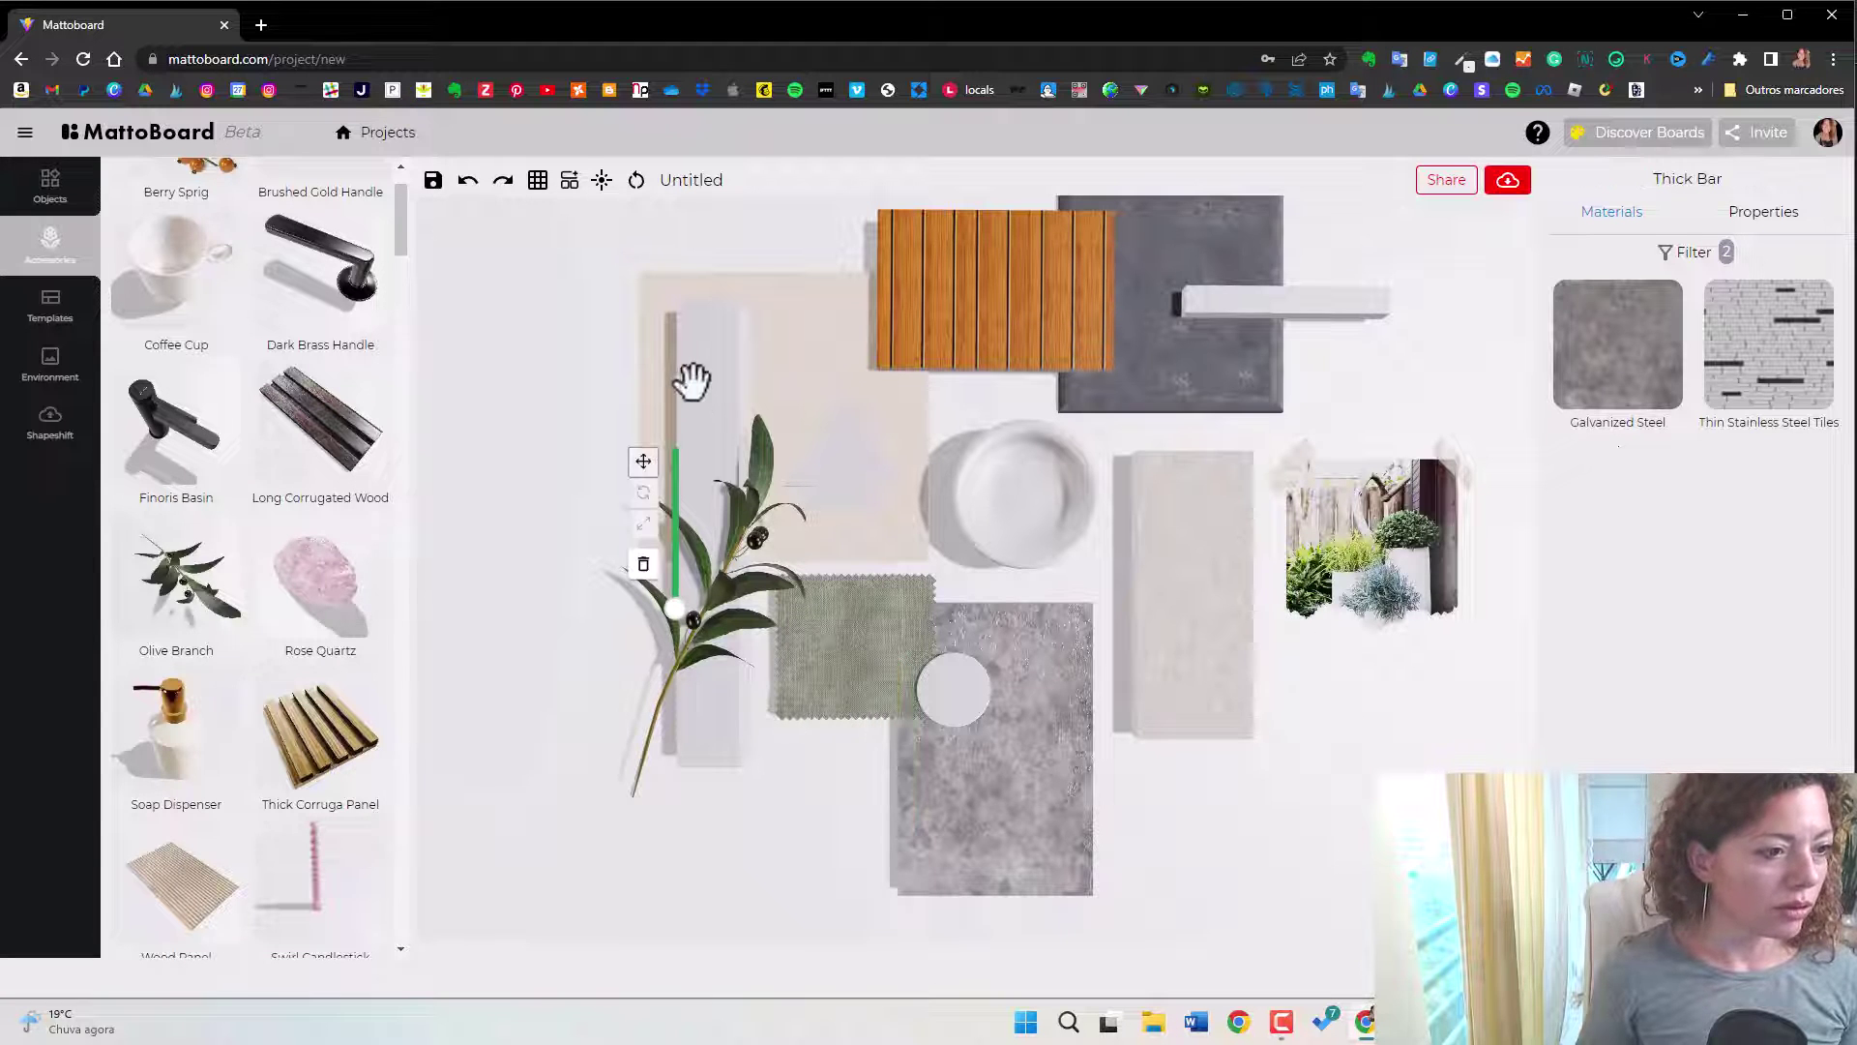
pyautogui.click(1706, 260)
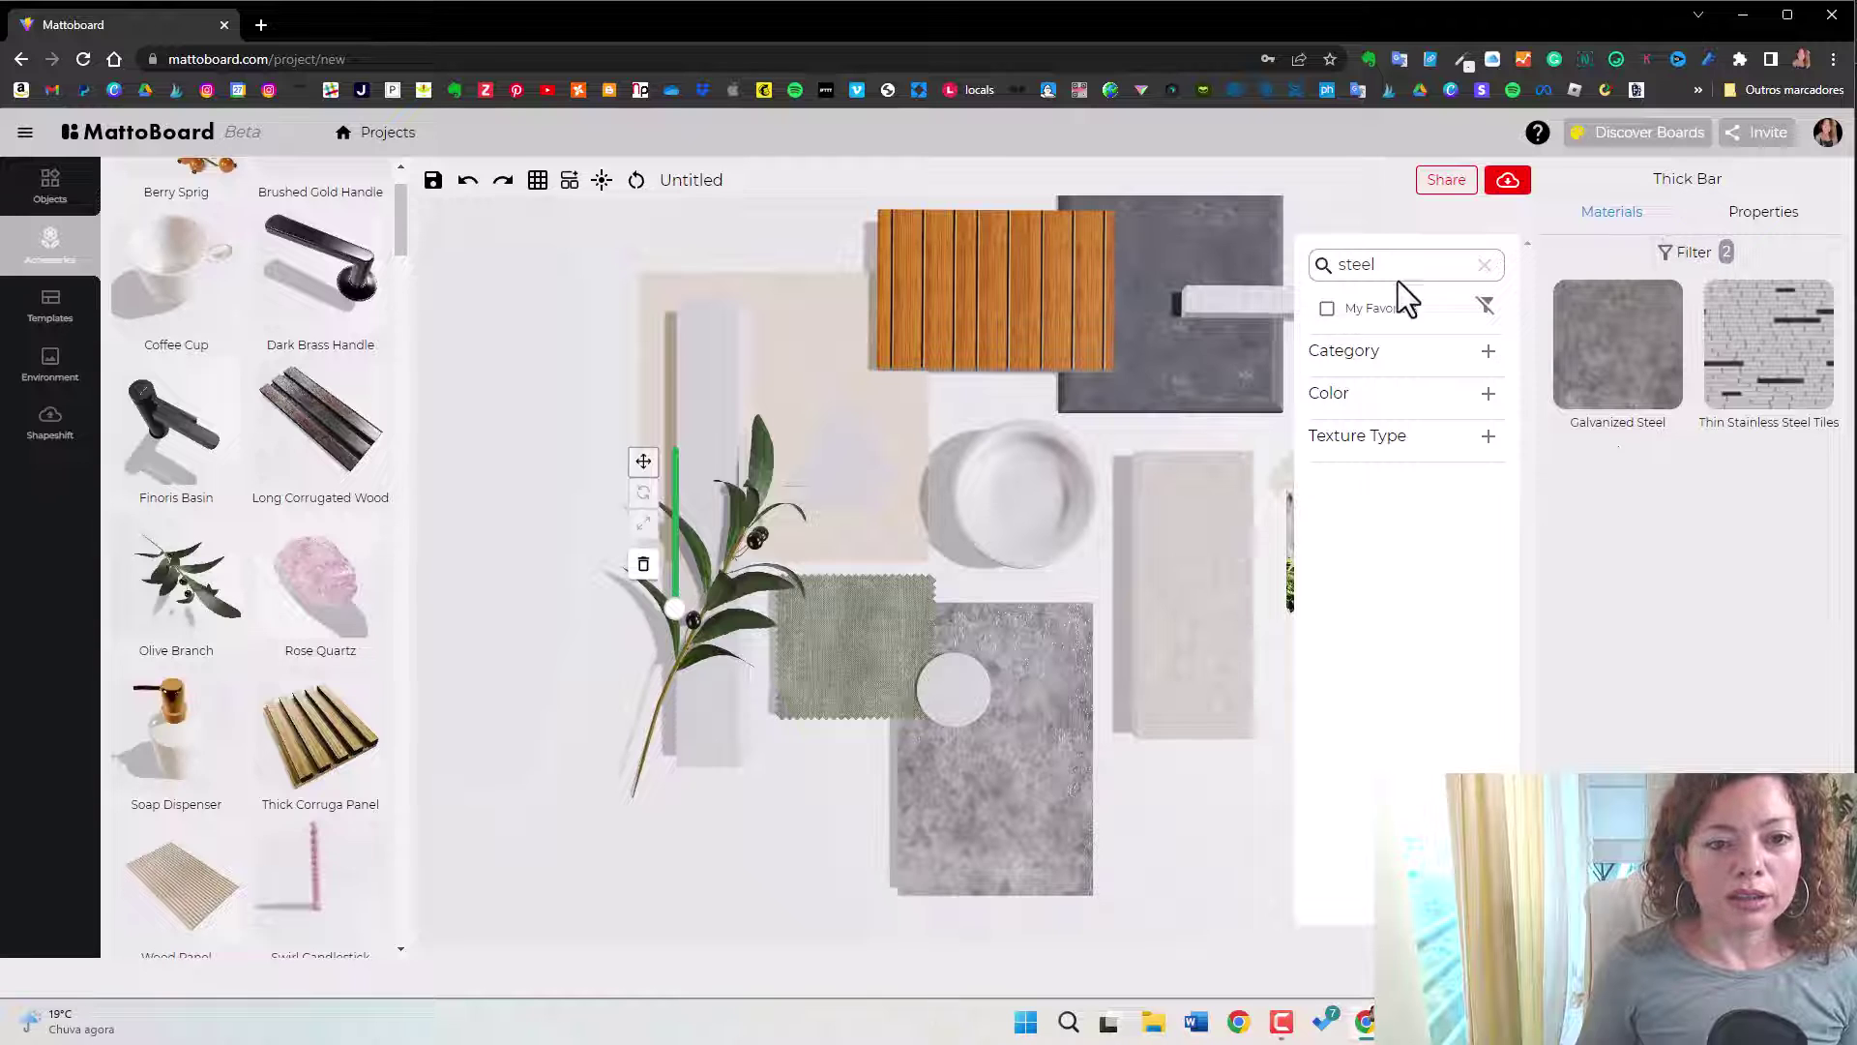
pyautogui.click(1484, 305)
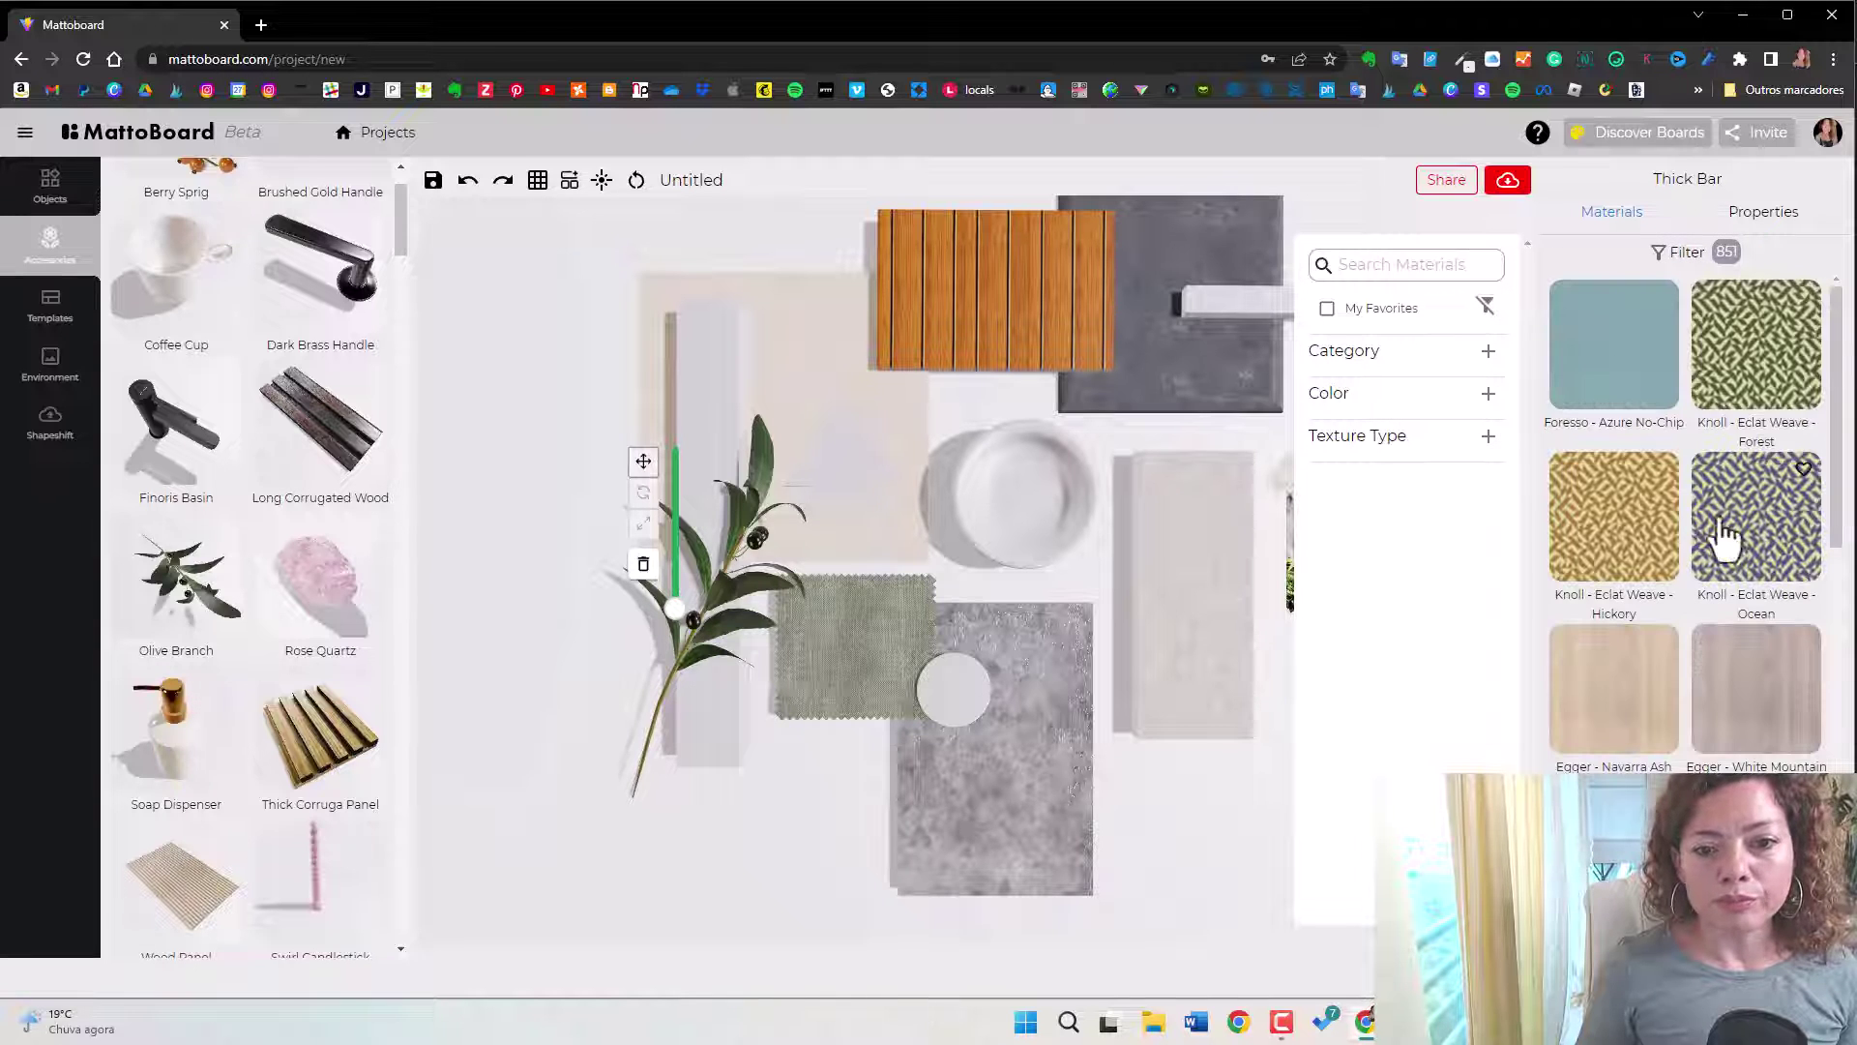
pyautogui.click(1728, 387)
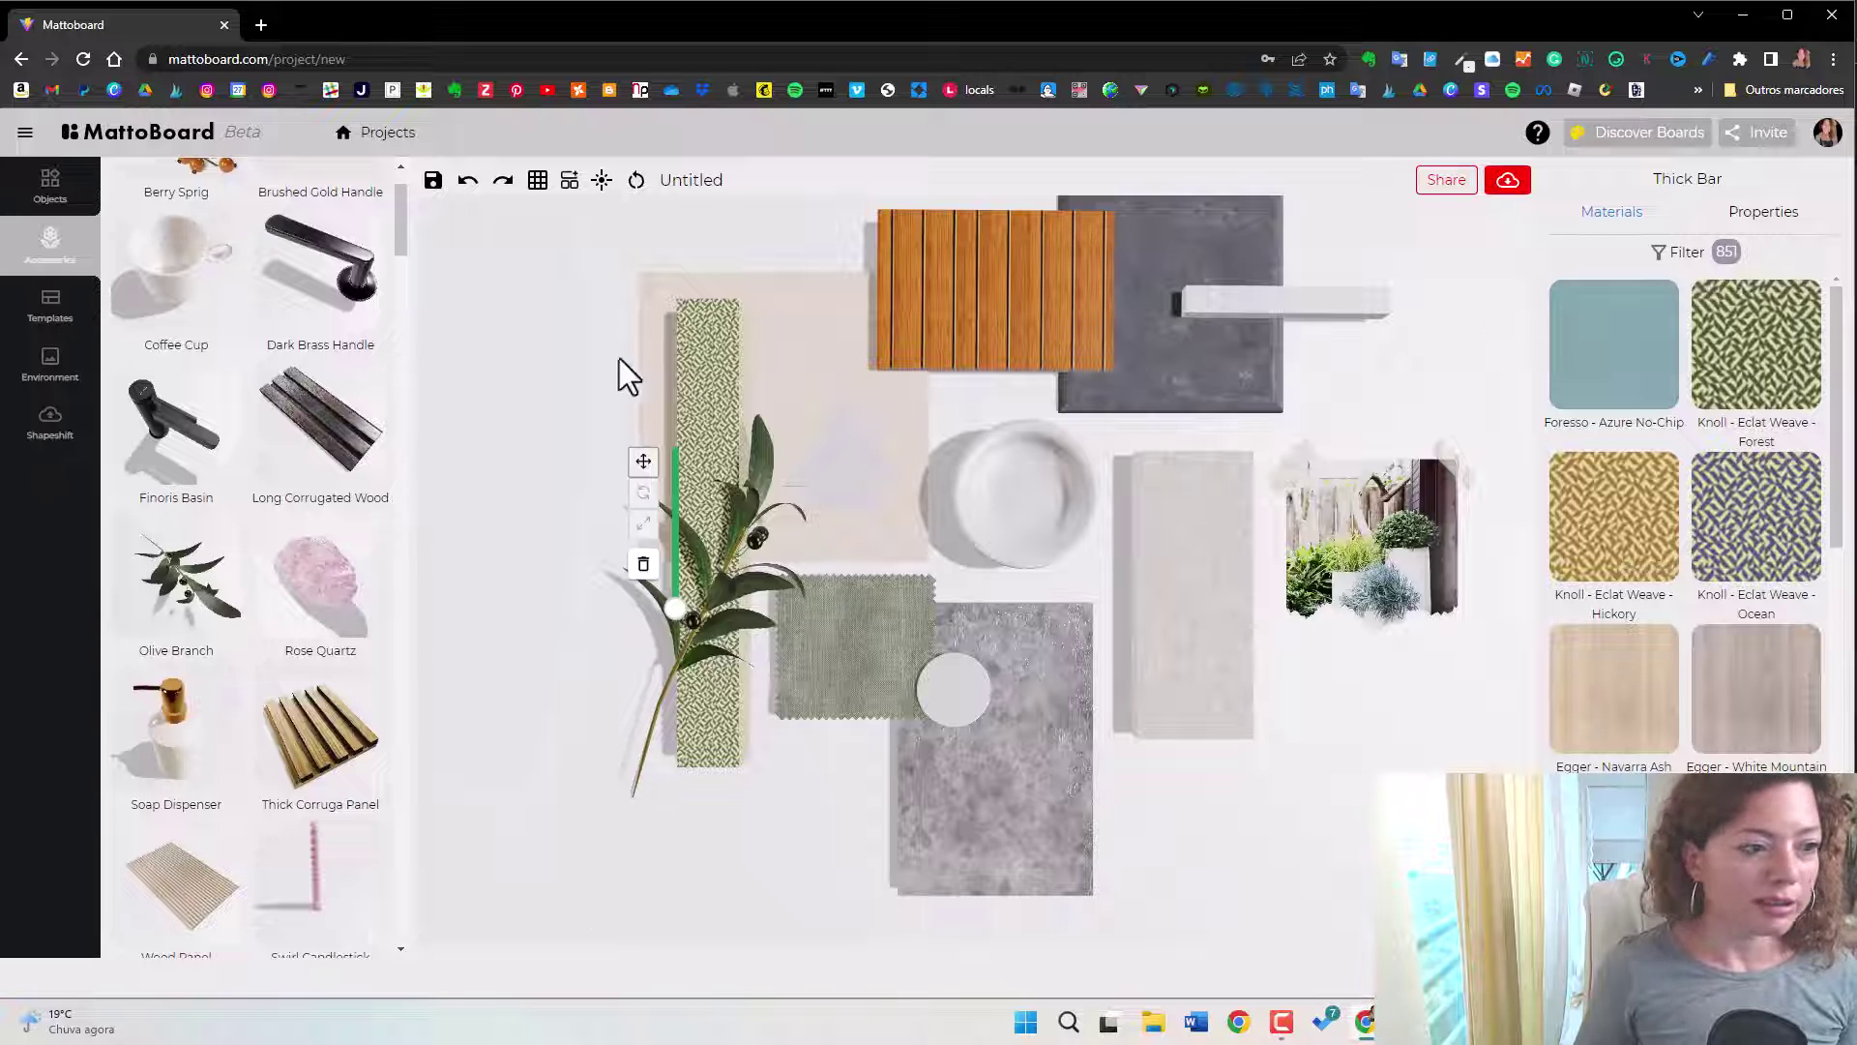
# Try the Egger wood materials on the Thick Bar, then apply the pale pink material listed below ABI Interiors - Satin Nickel.
pyautogui.click(1609, 551)
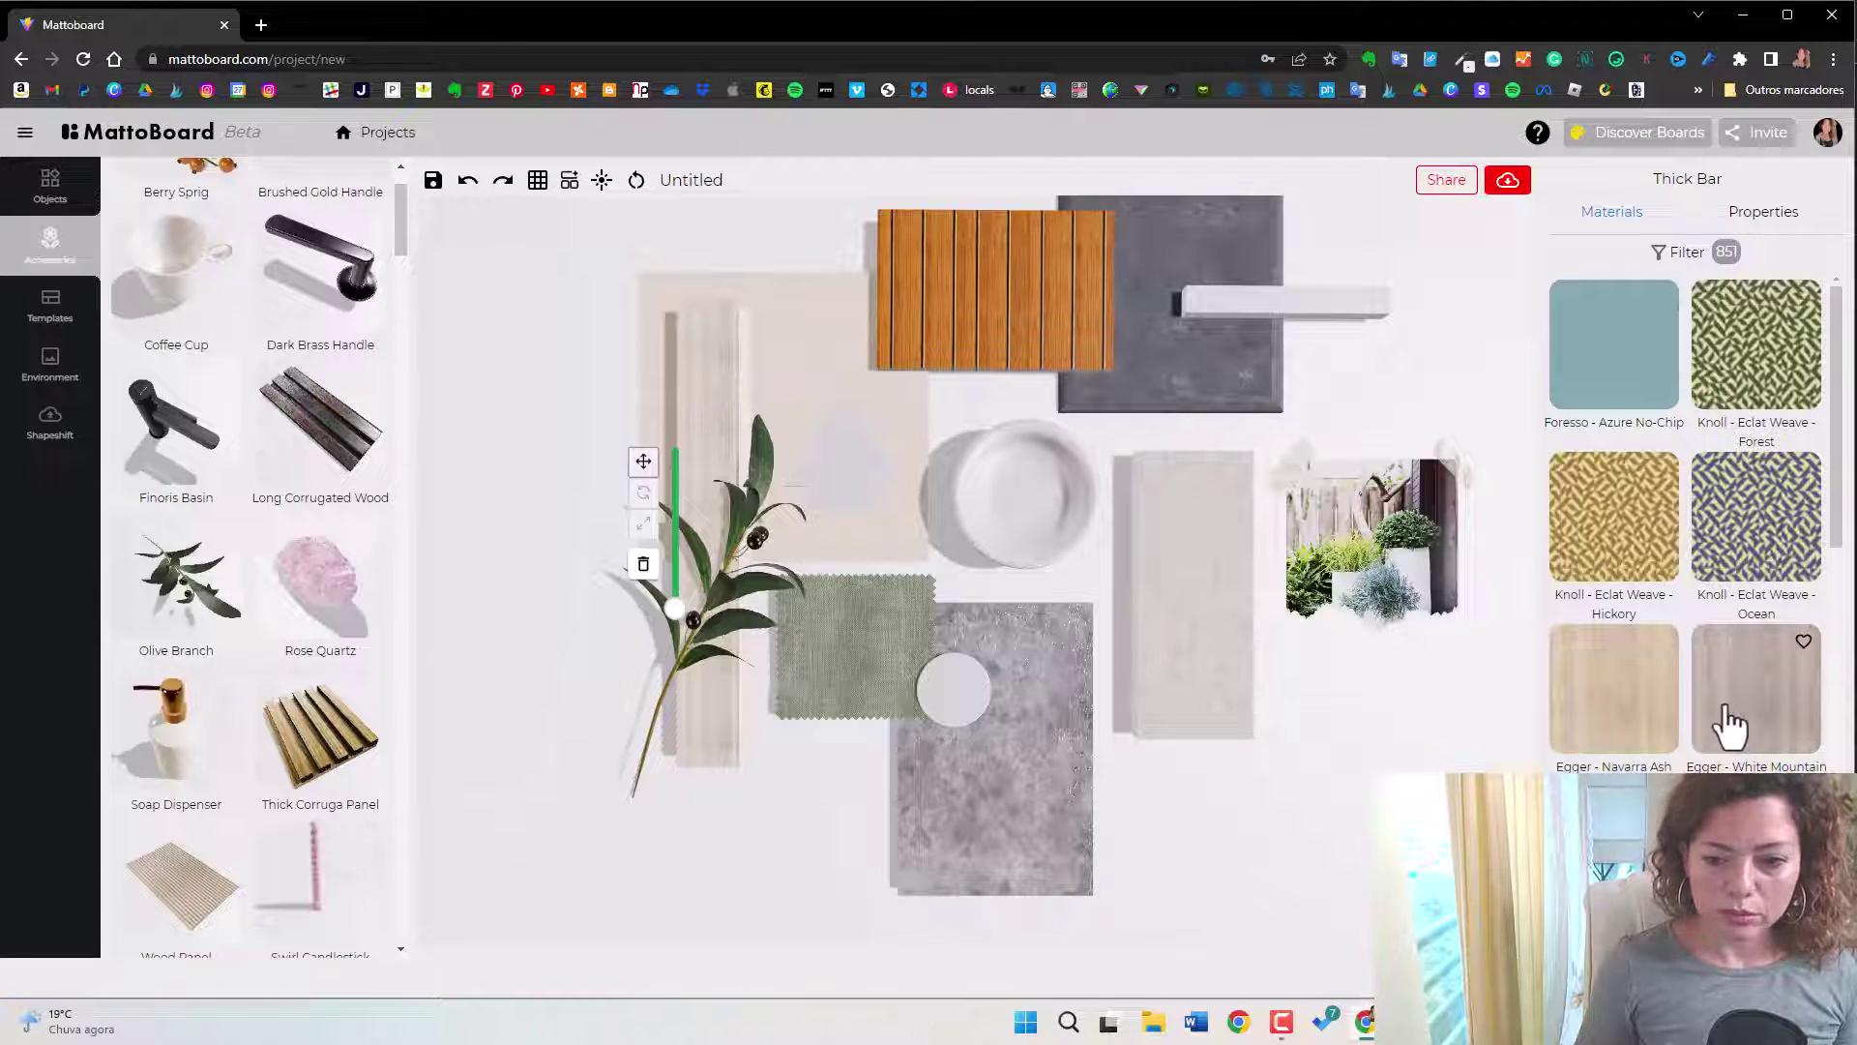
pyautogui.click(1614, 733)
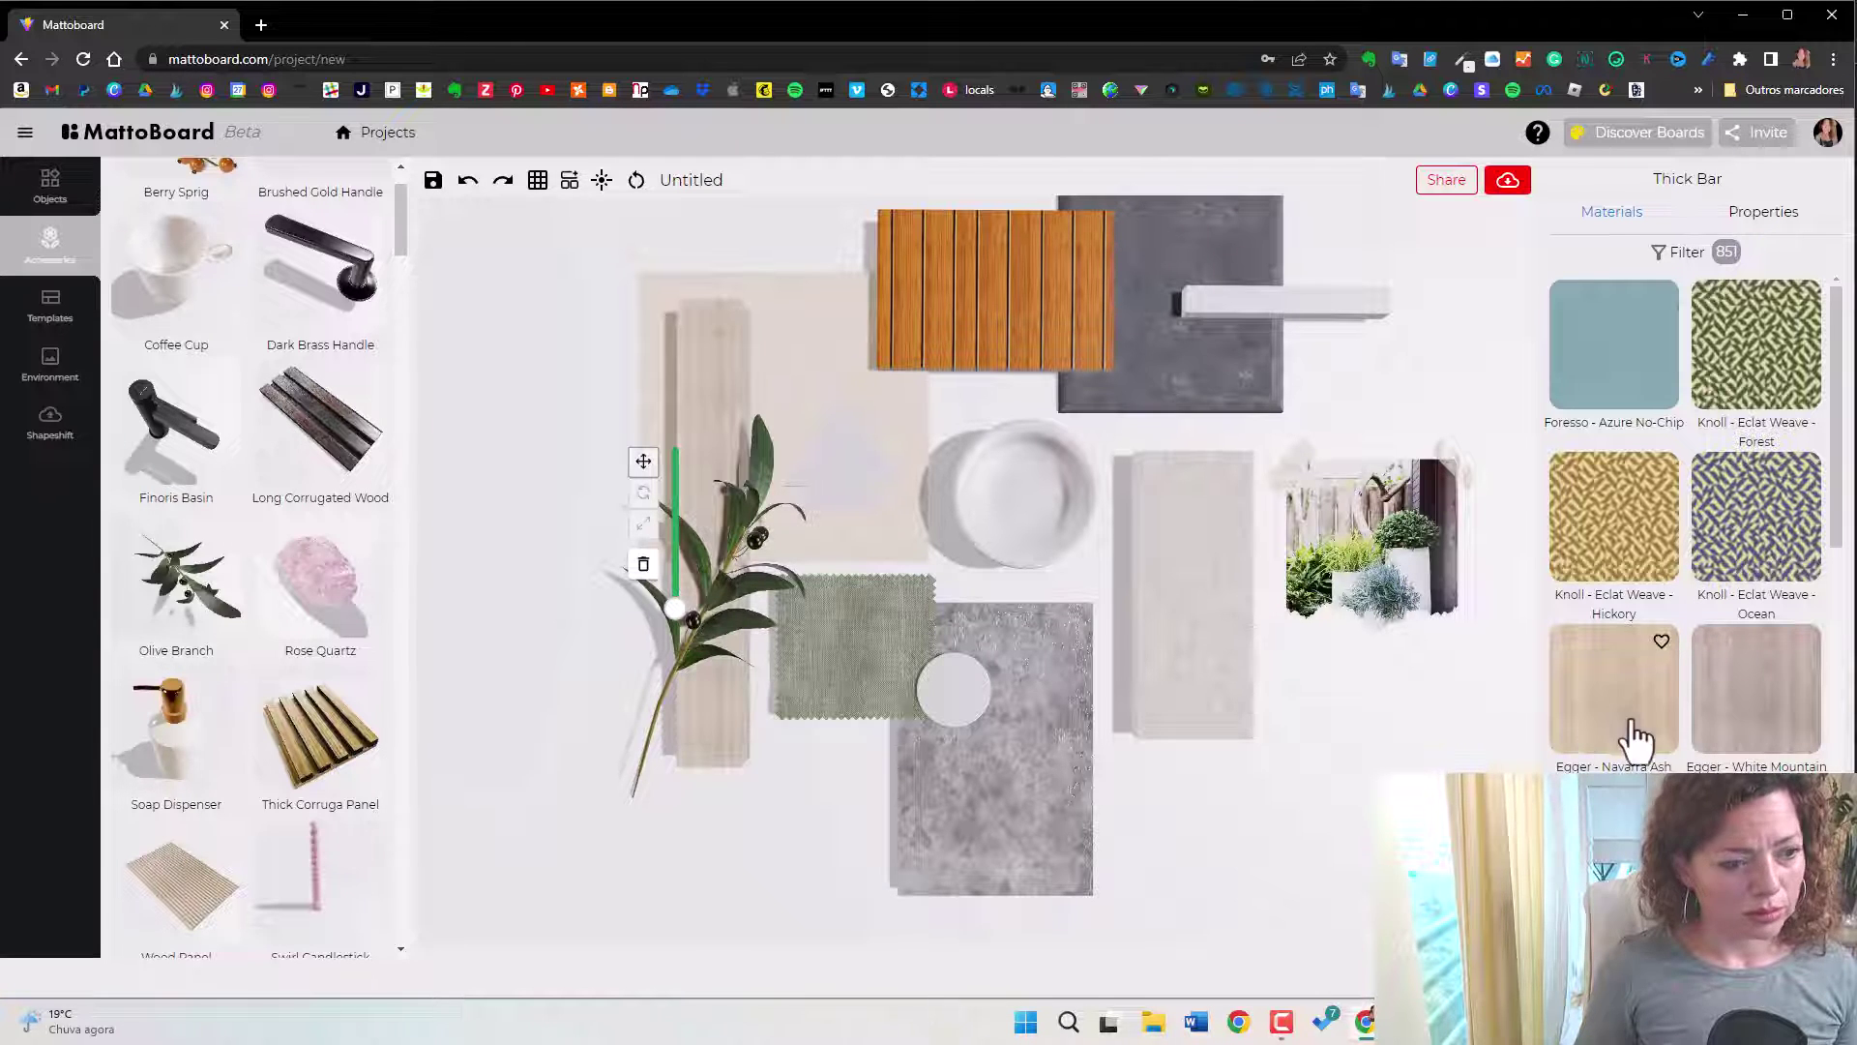
pyautogui.click(1772, 727)
pyautogui.scroll(-4, 1738, 770)
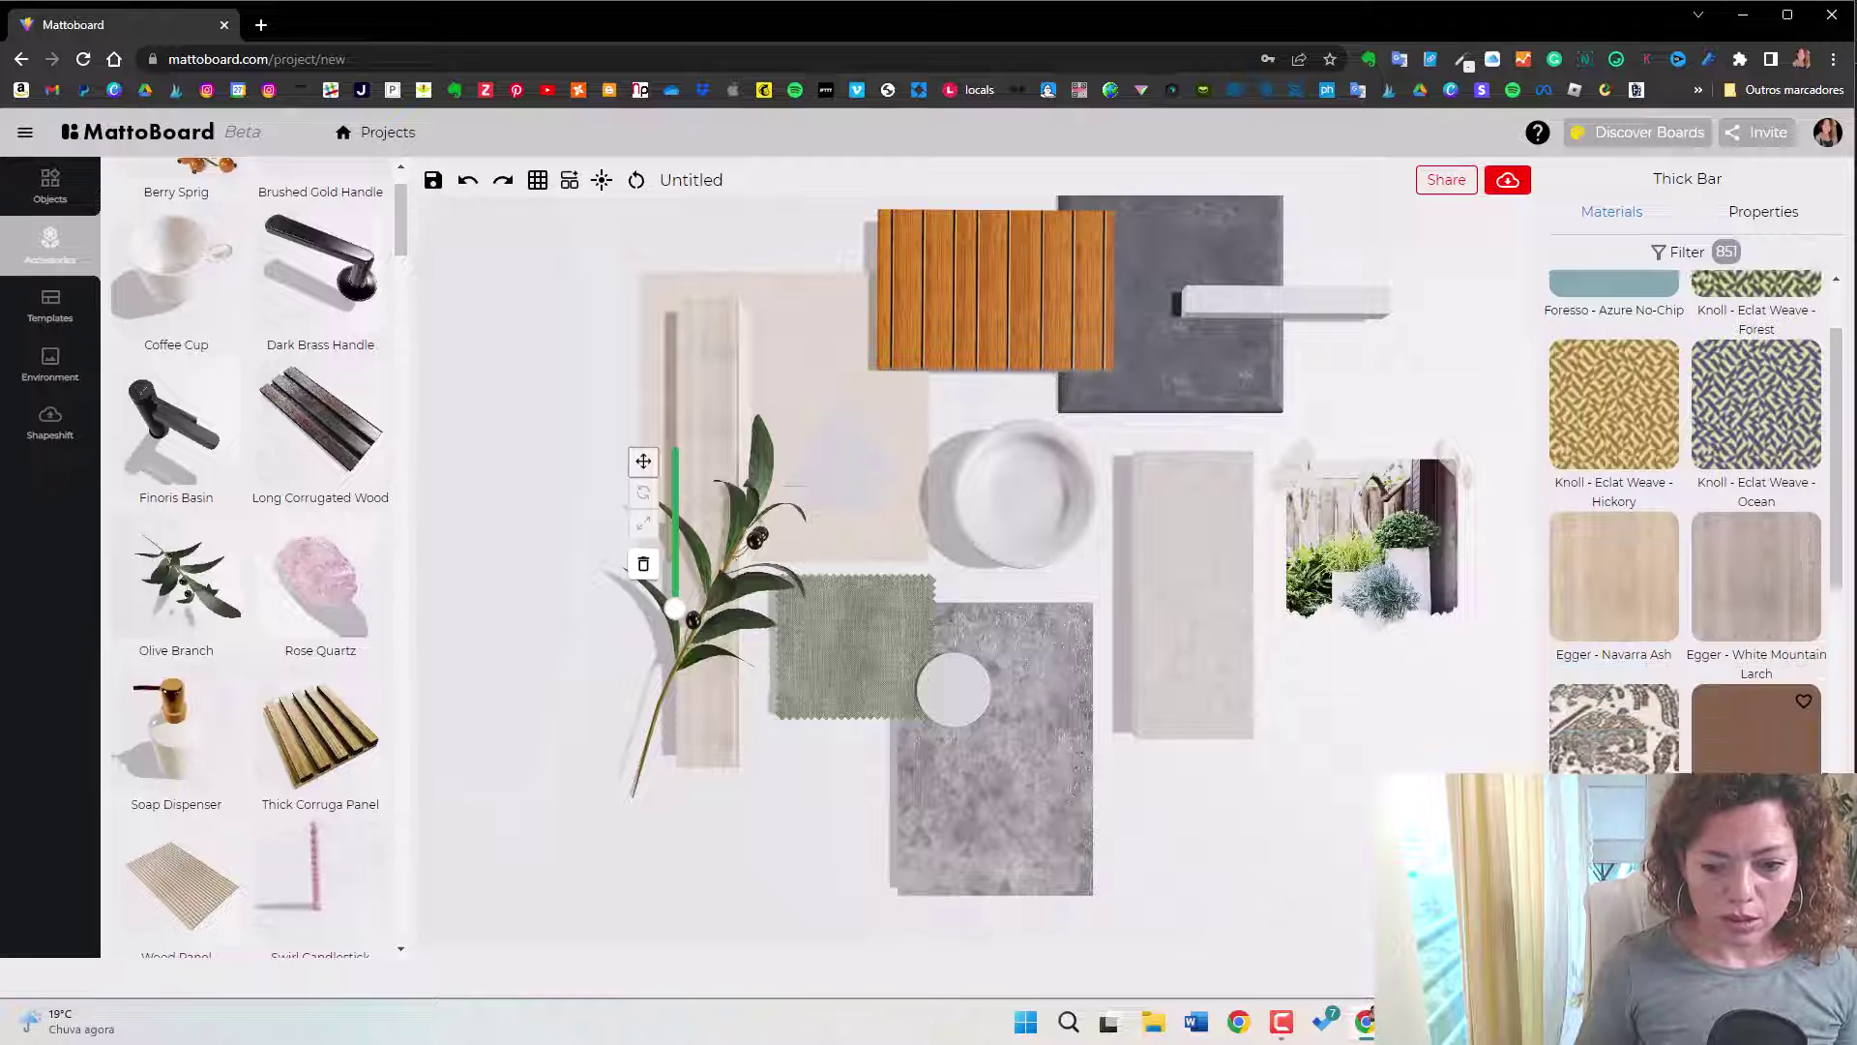
pyautogui.click(1753, 759)
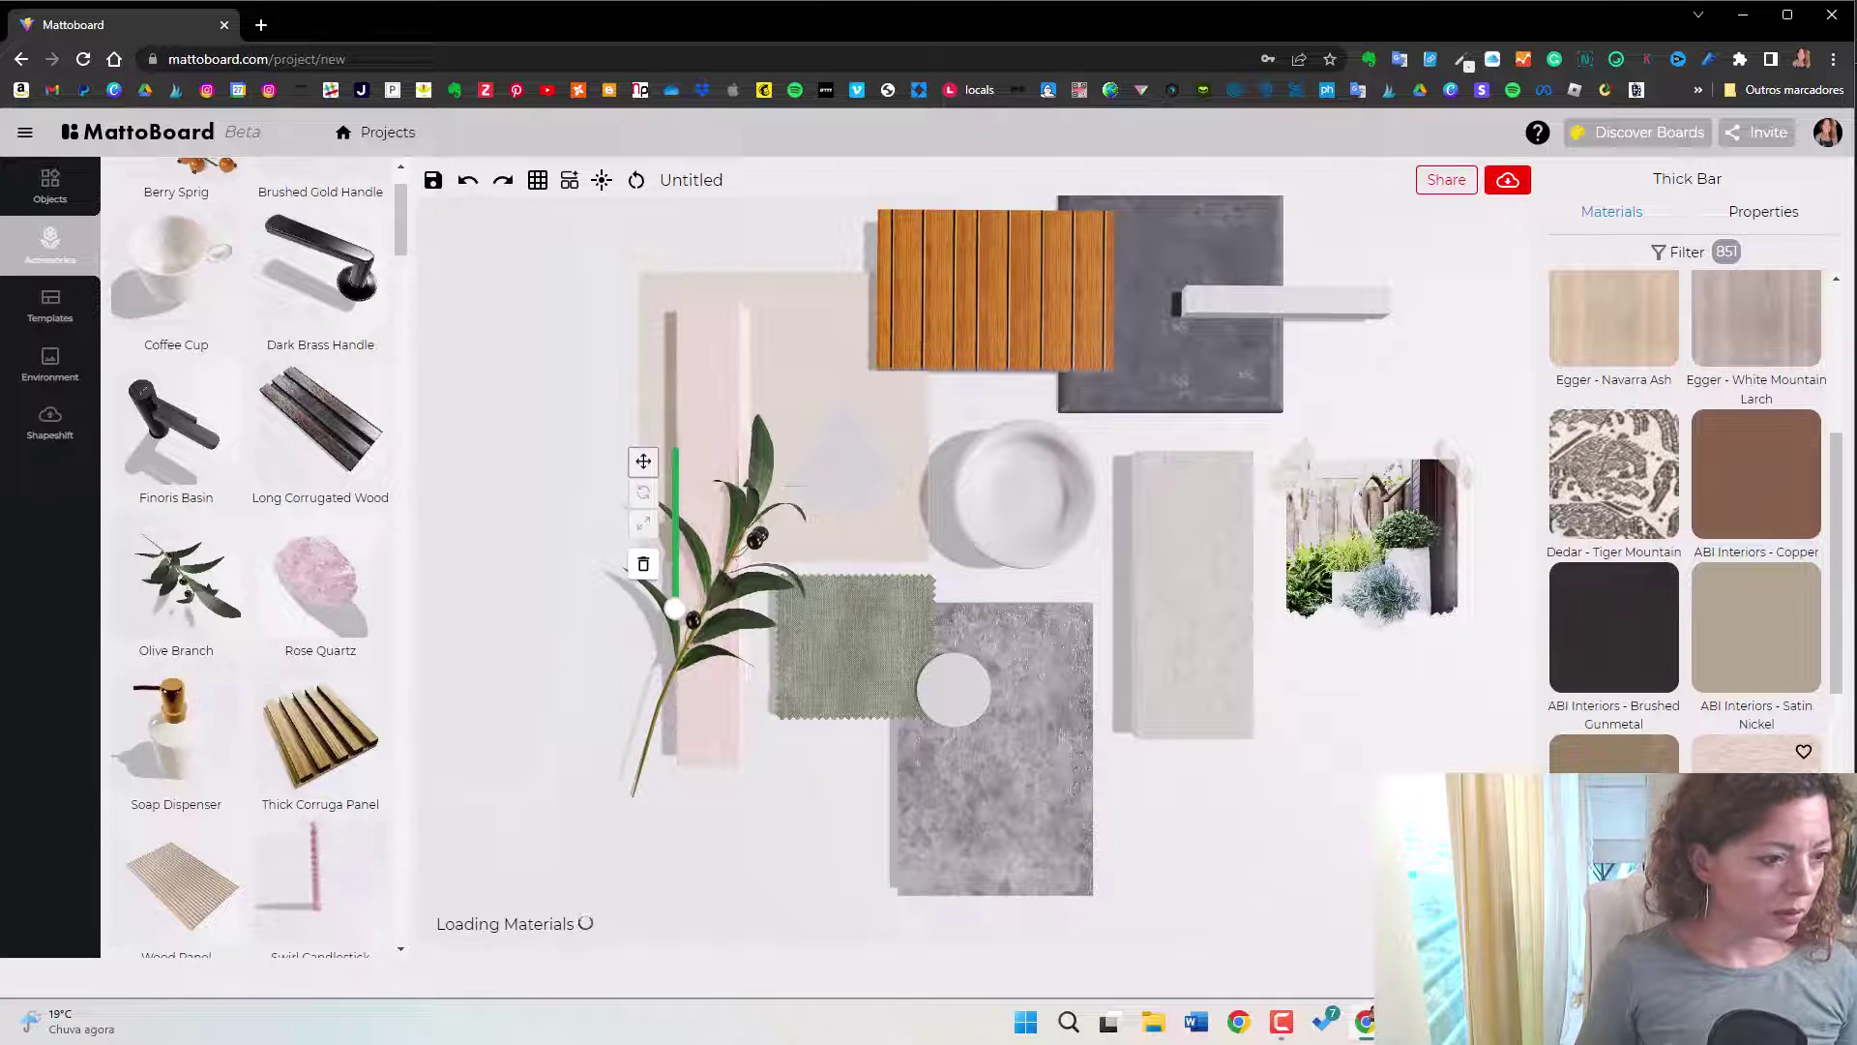
# Try ABI Interiors - Brushed Brass and Mandarin & Stone - Paradise Green Porcelain on the Thick Bar under the olive branch.
pyautogui.click(1634, 754)
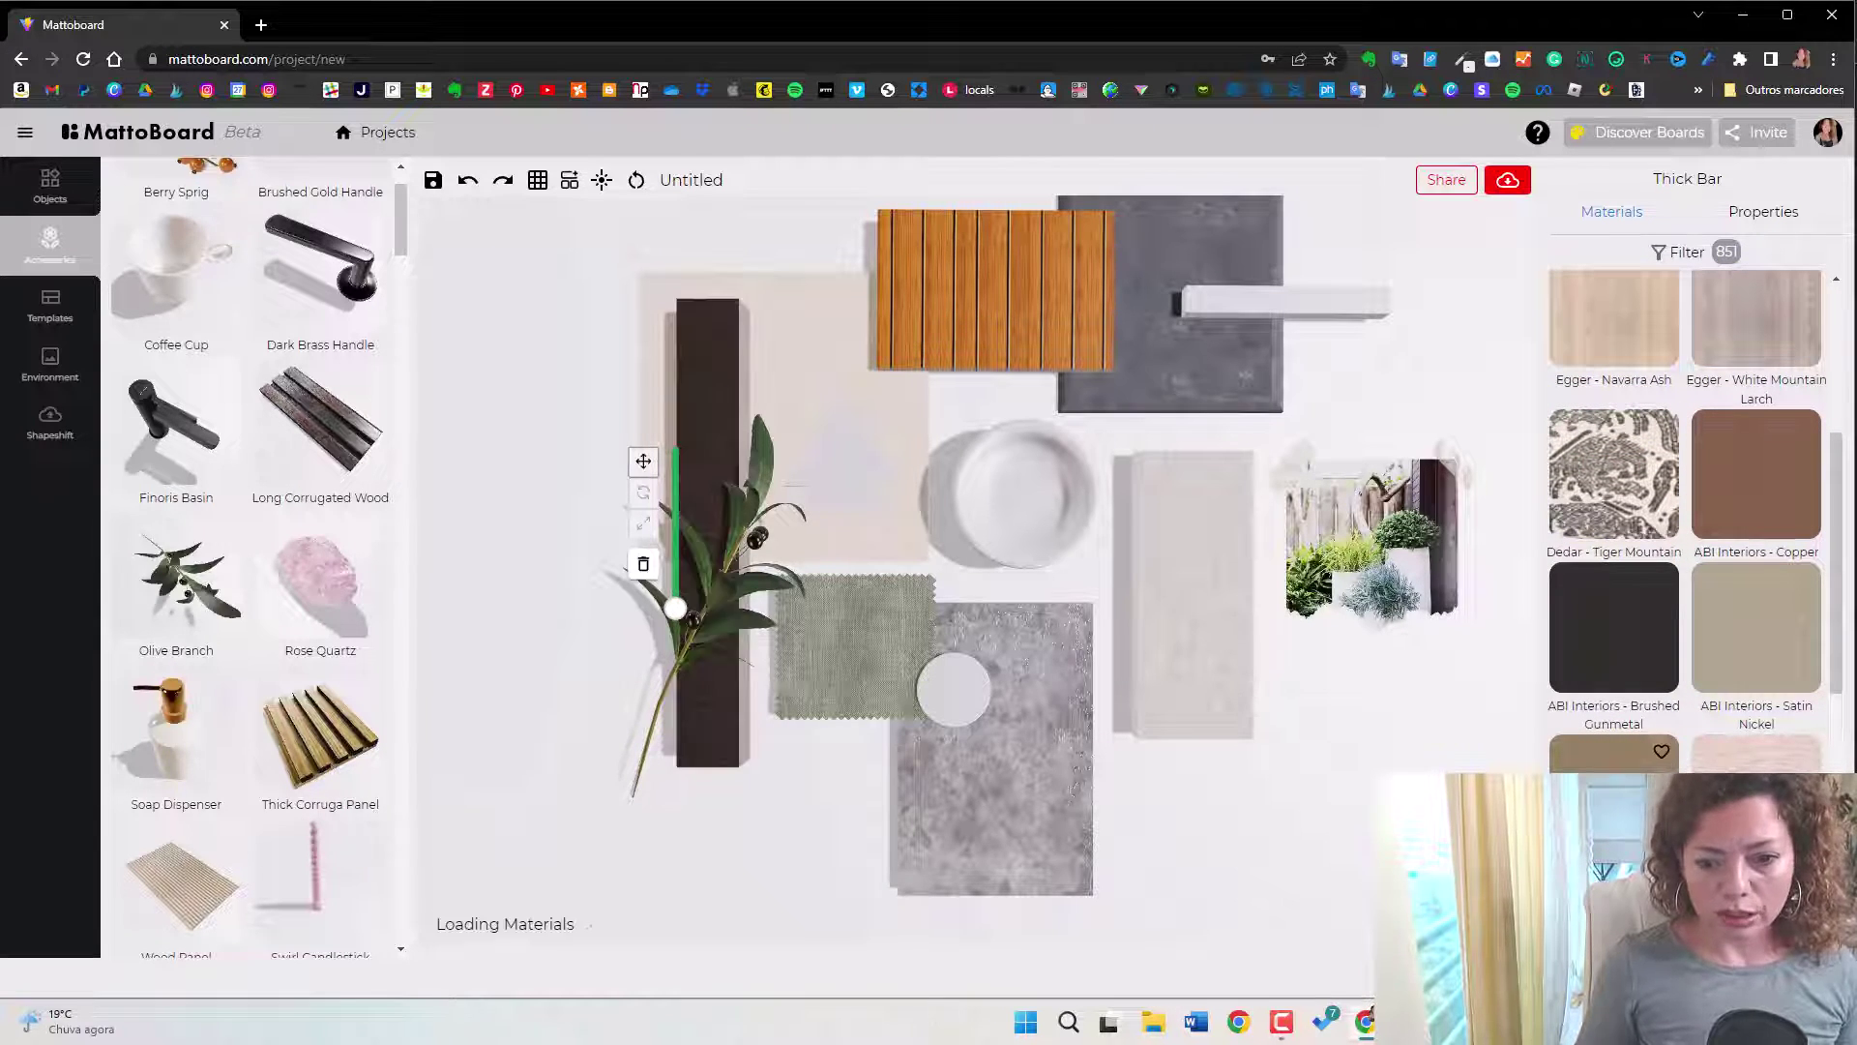
pyautogui.scroll(-1, 1652, 752)
pyautogui.scroll(-8, 1652, 752)
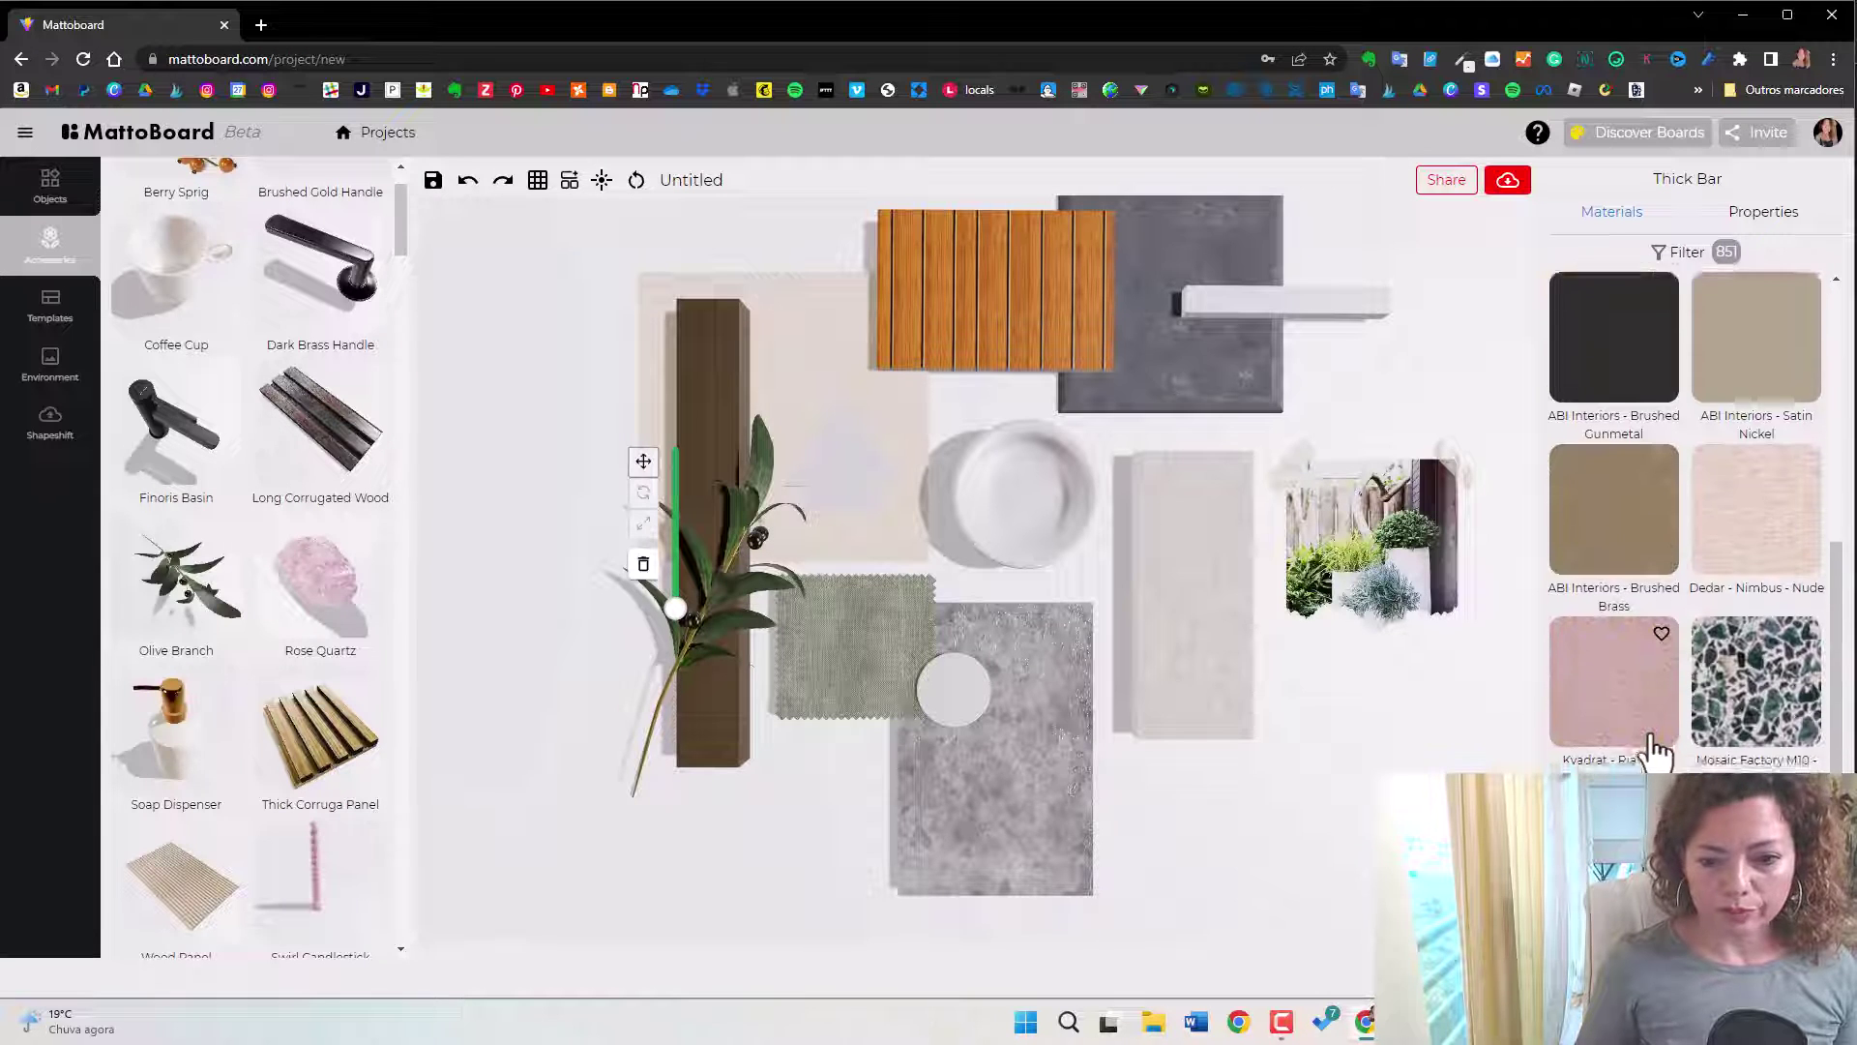
pyautogui.click(1751, 695)
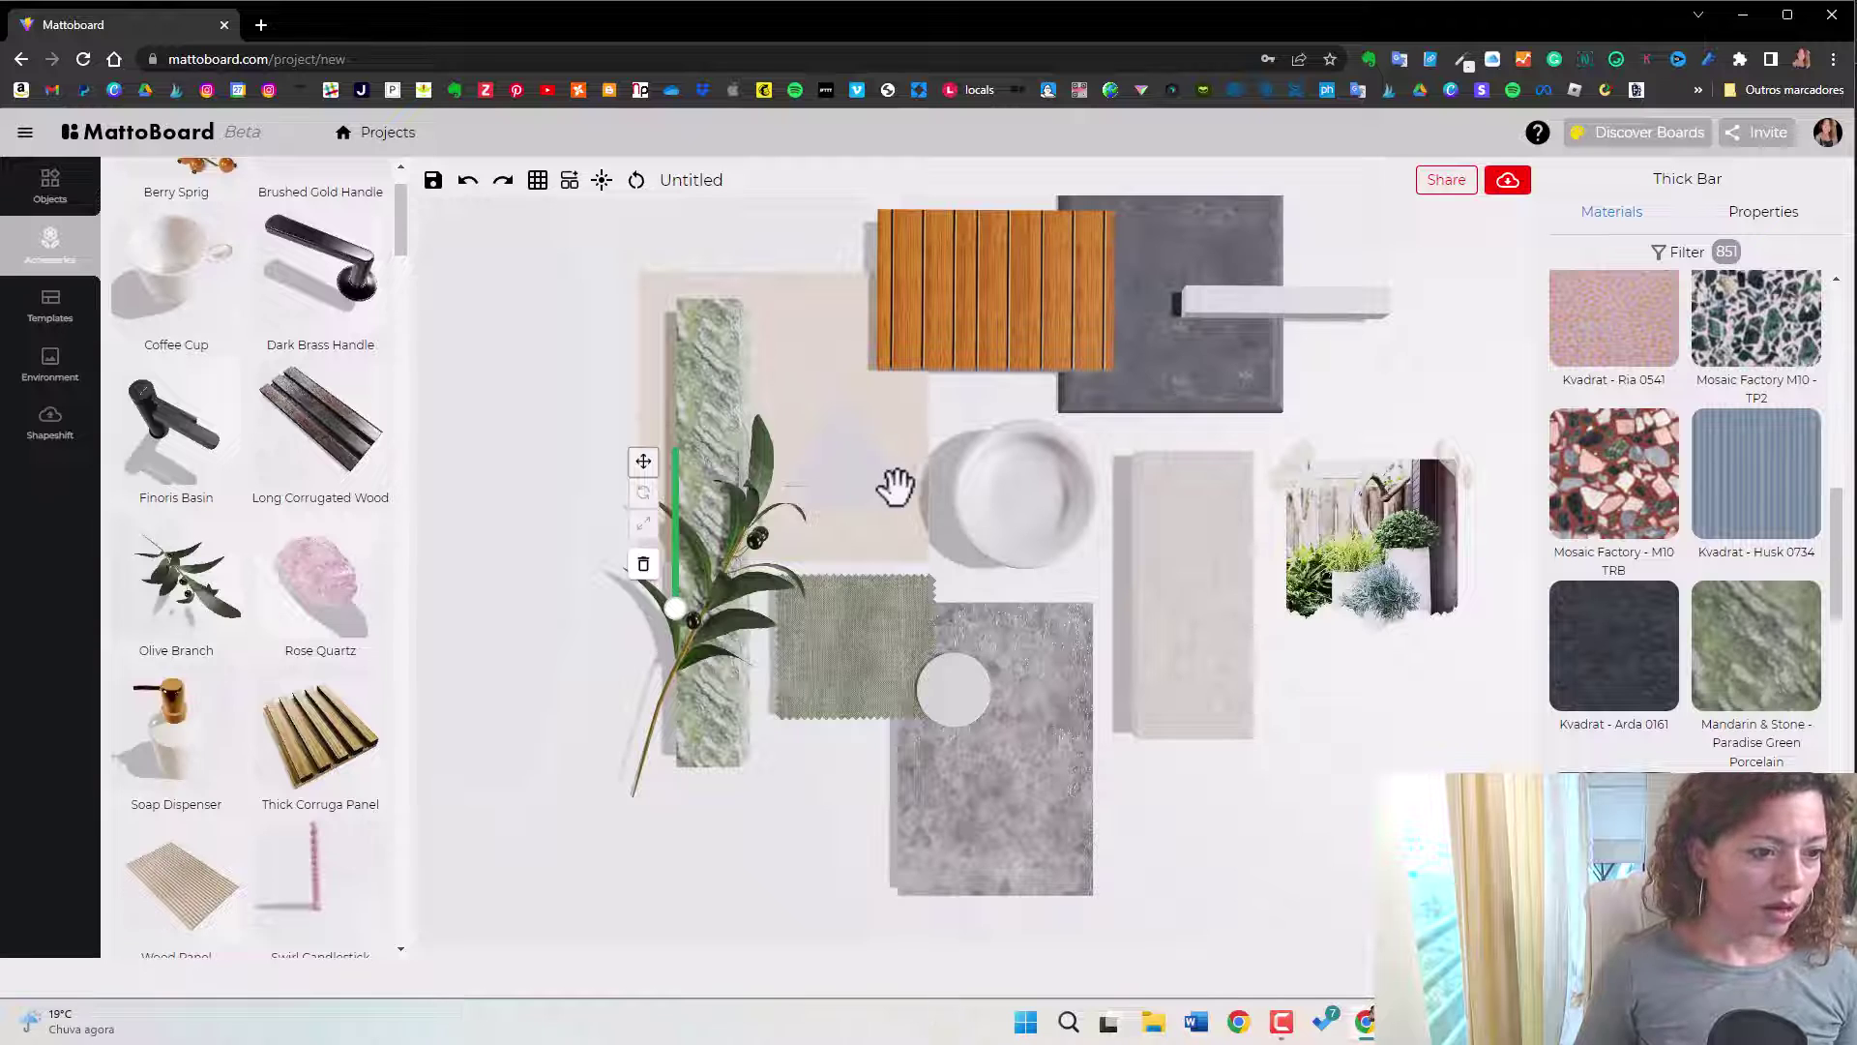
pyautogui.click(767, 527)
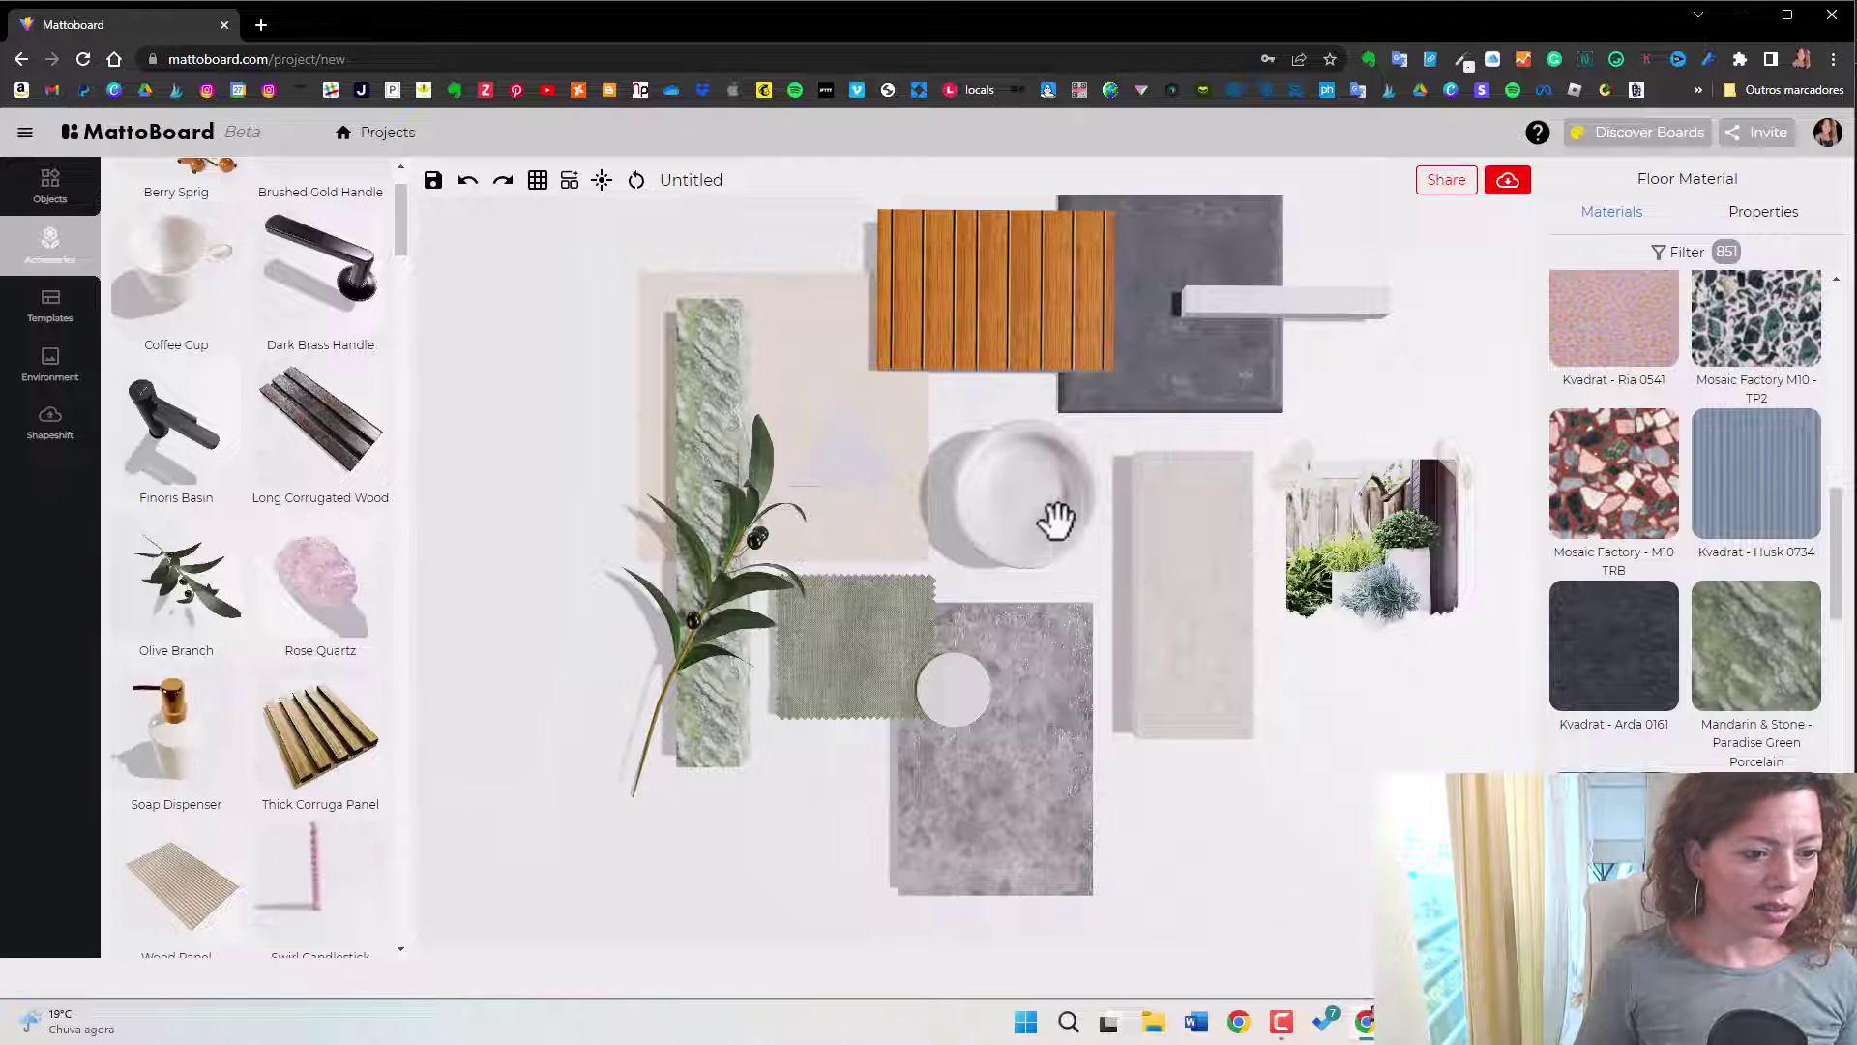
pyautogui.click(782, 488)
# Try Kvadrat - Ria 0541 on the Small disc 45x4, then apply Egger - Navarra Ash to it.
pyautogui.click(966, 705)
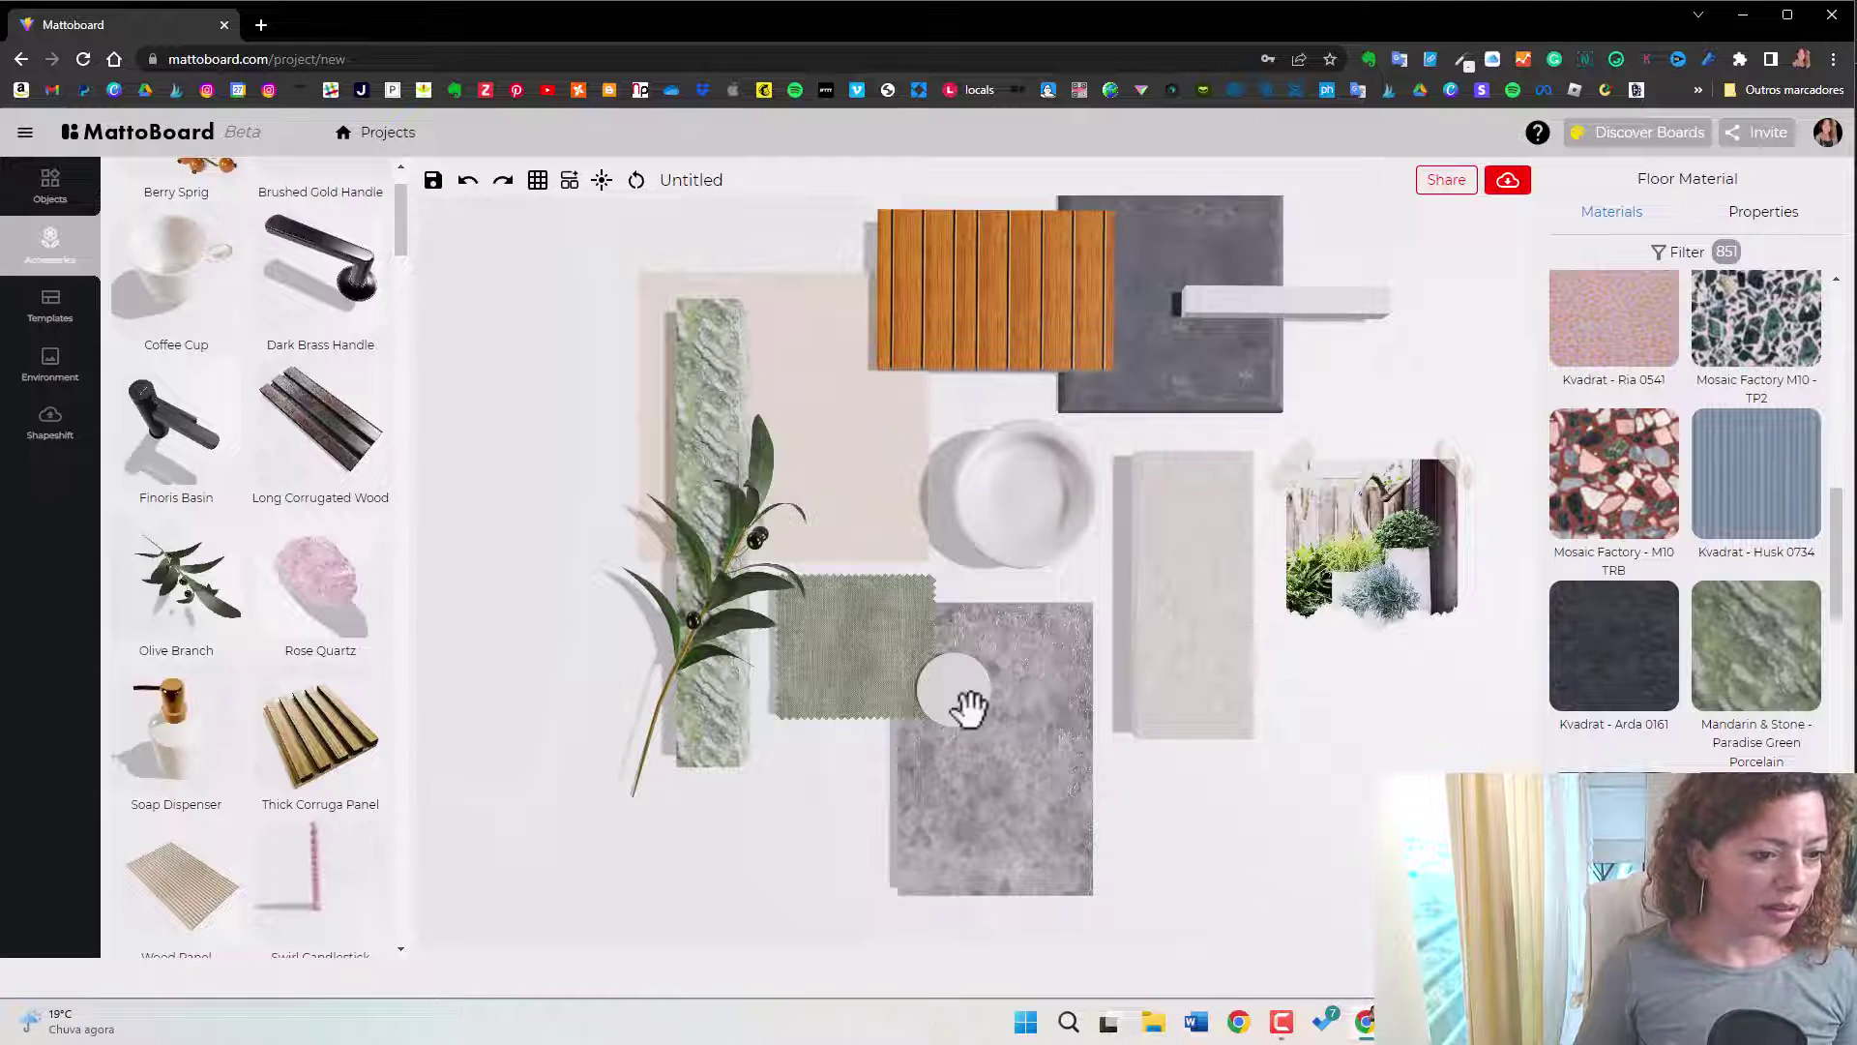
pyautogui.click(944, 683)
pyautogui.click(1630, 656)
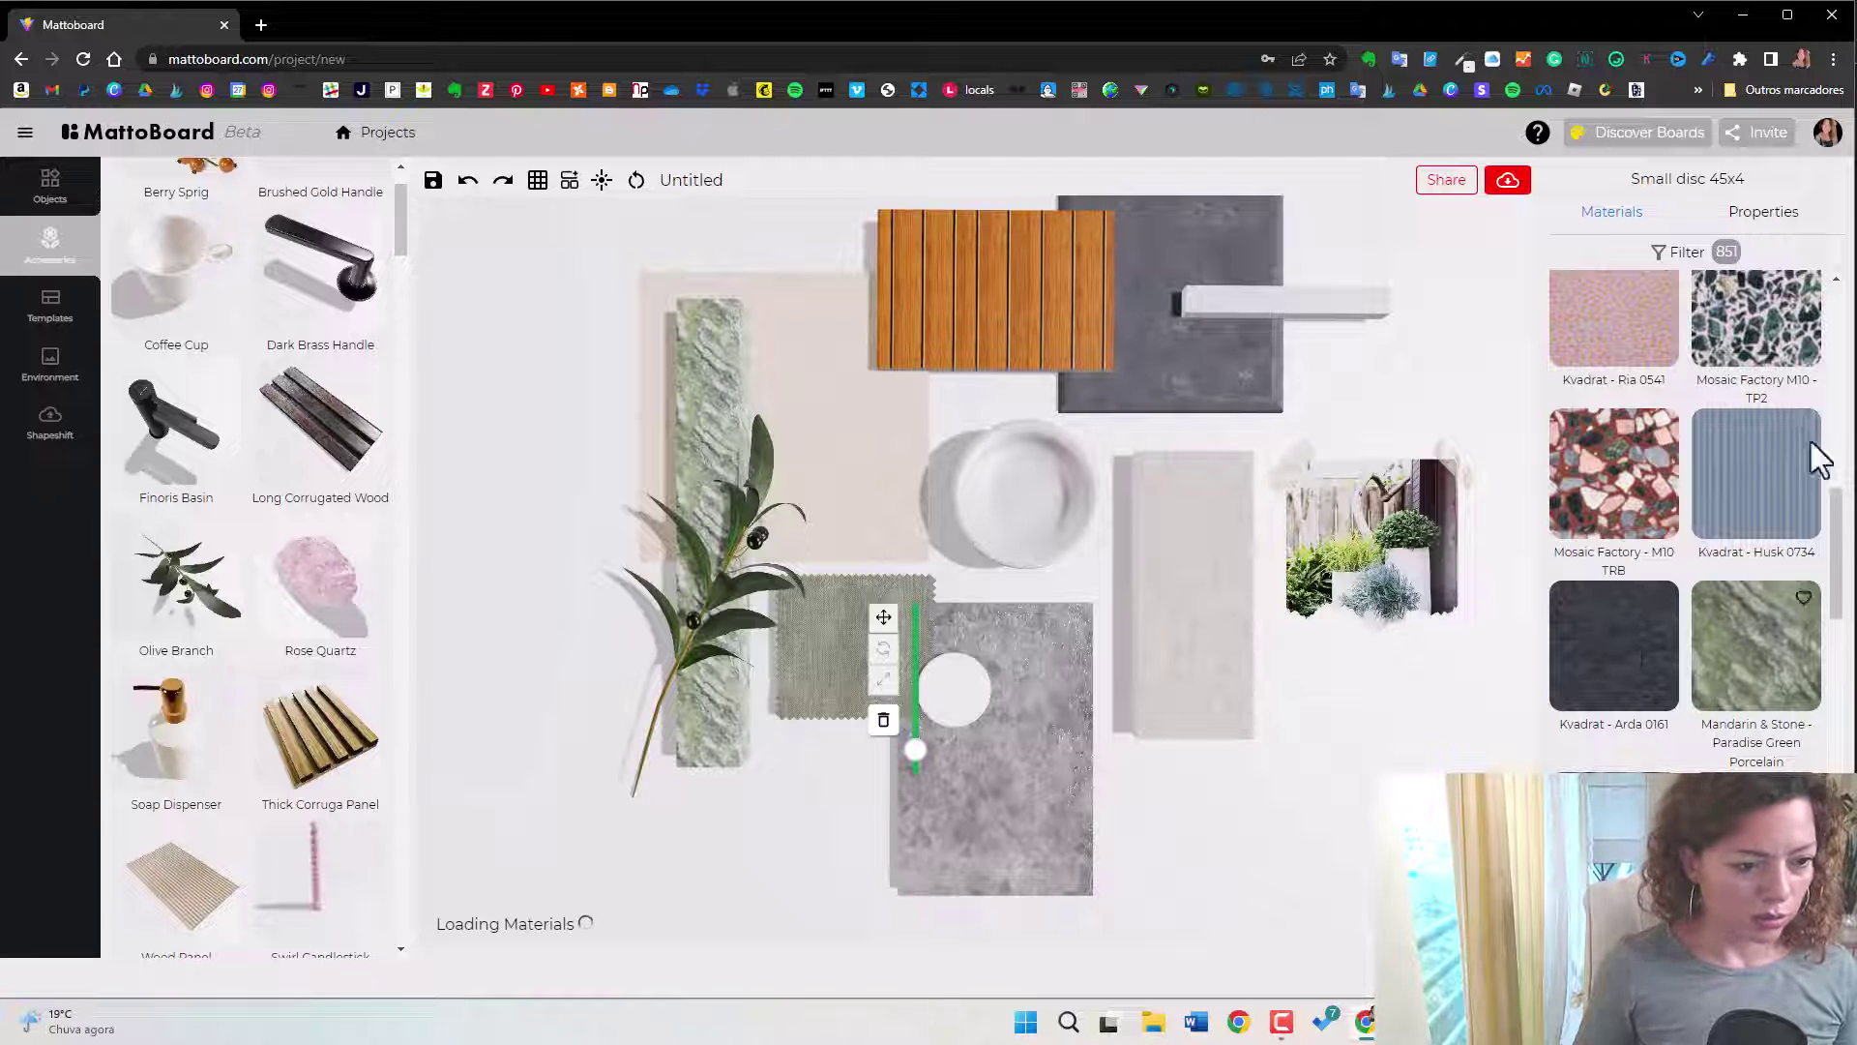
pyautogui.click(1629, 333)
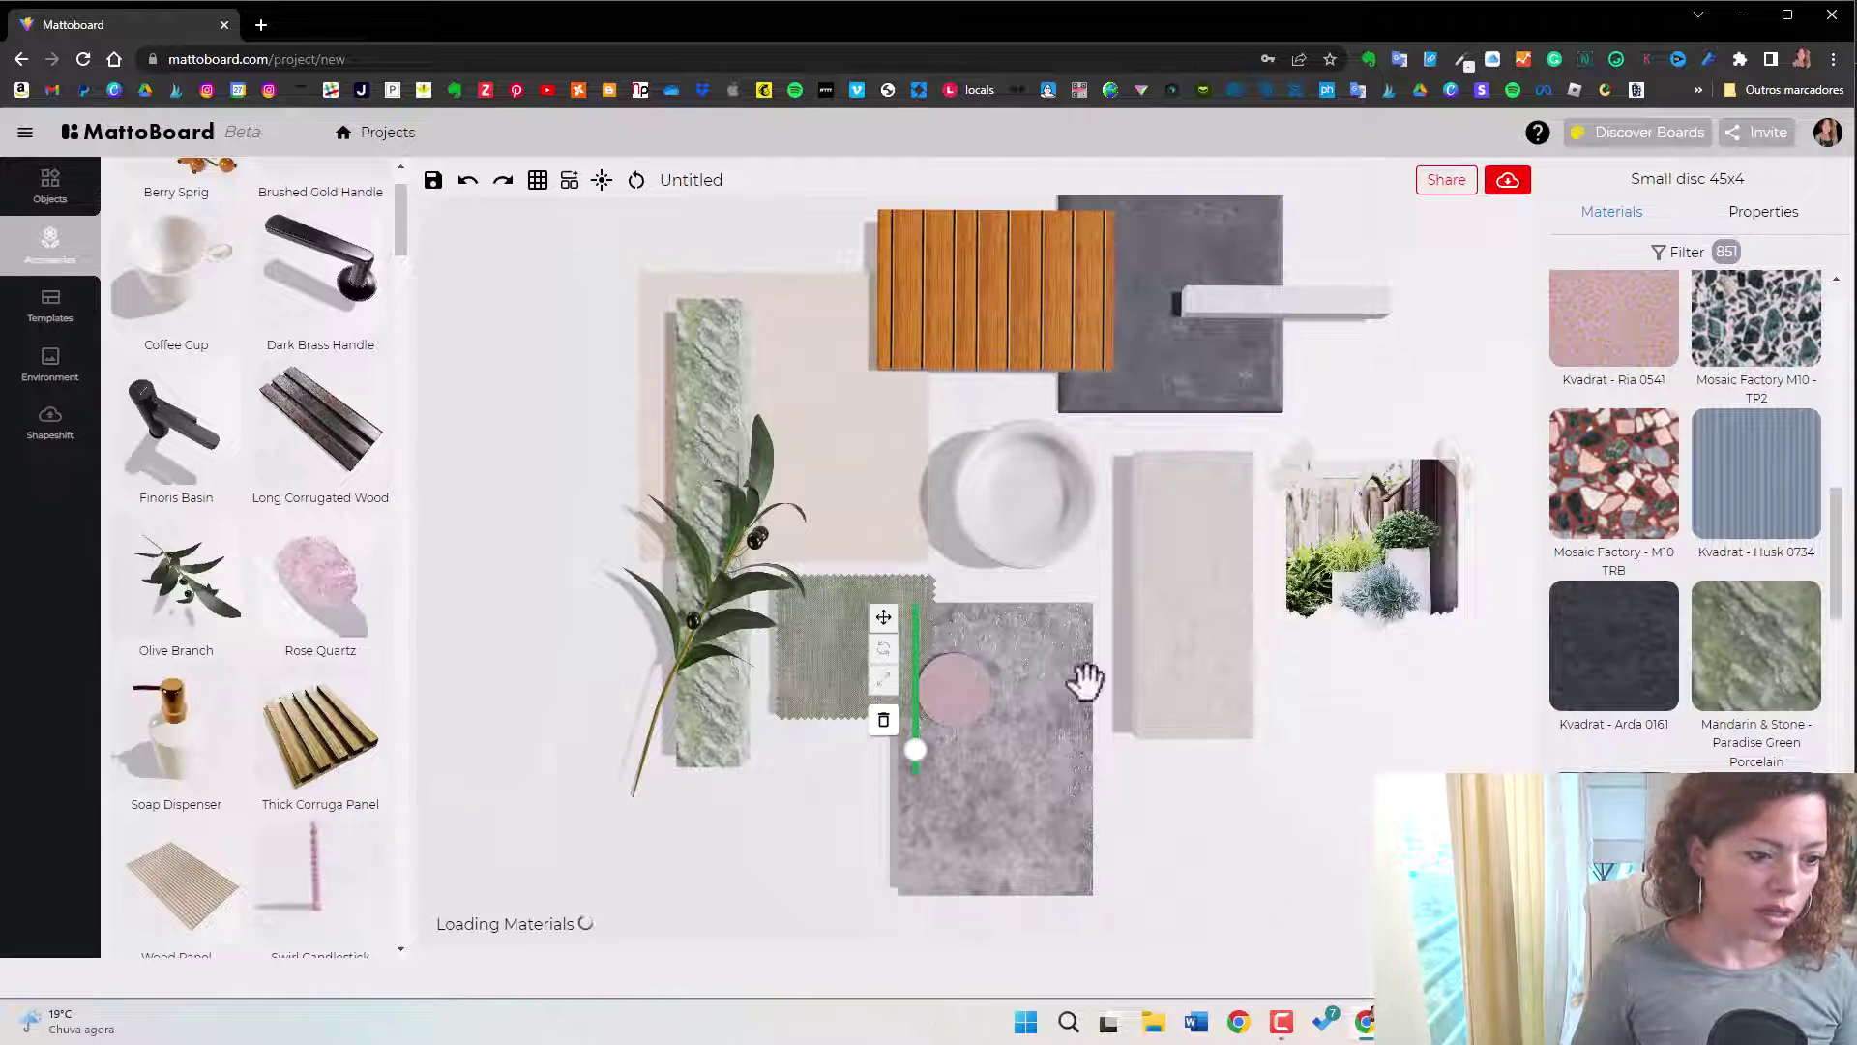
pyautogui.scroll(-5, 1645, 581)
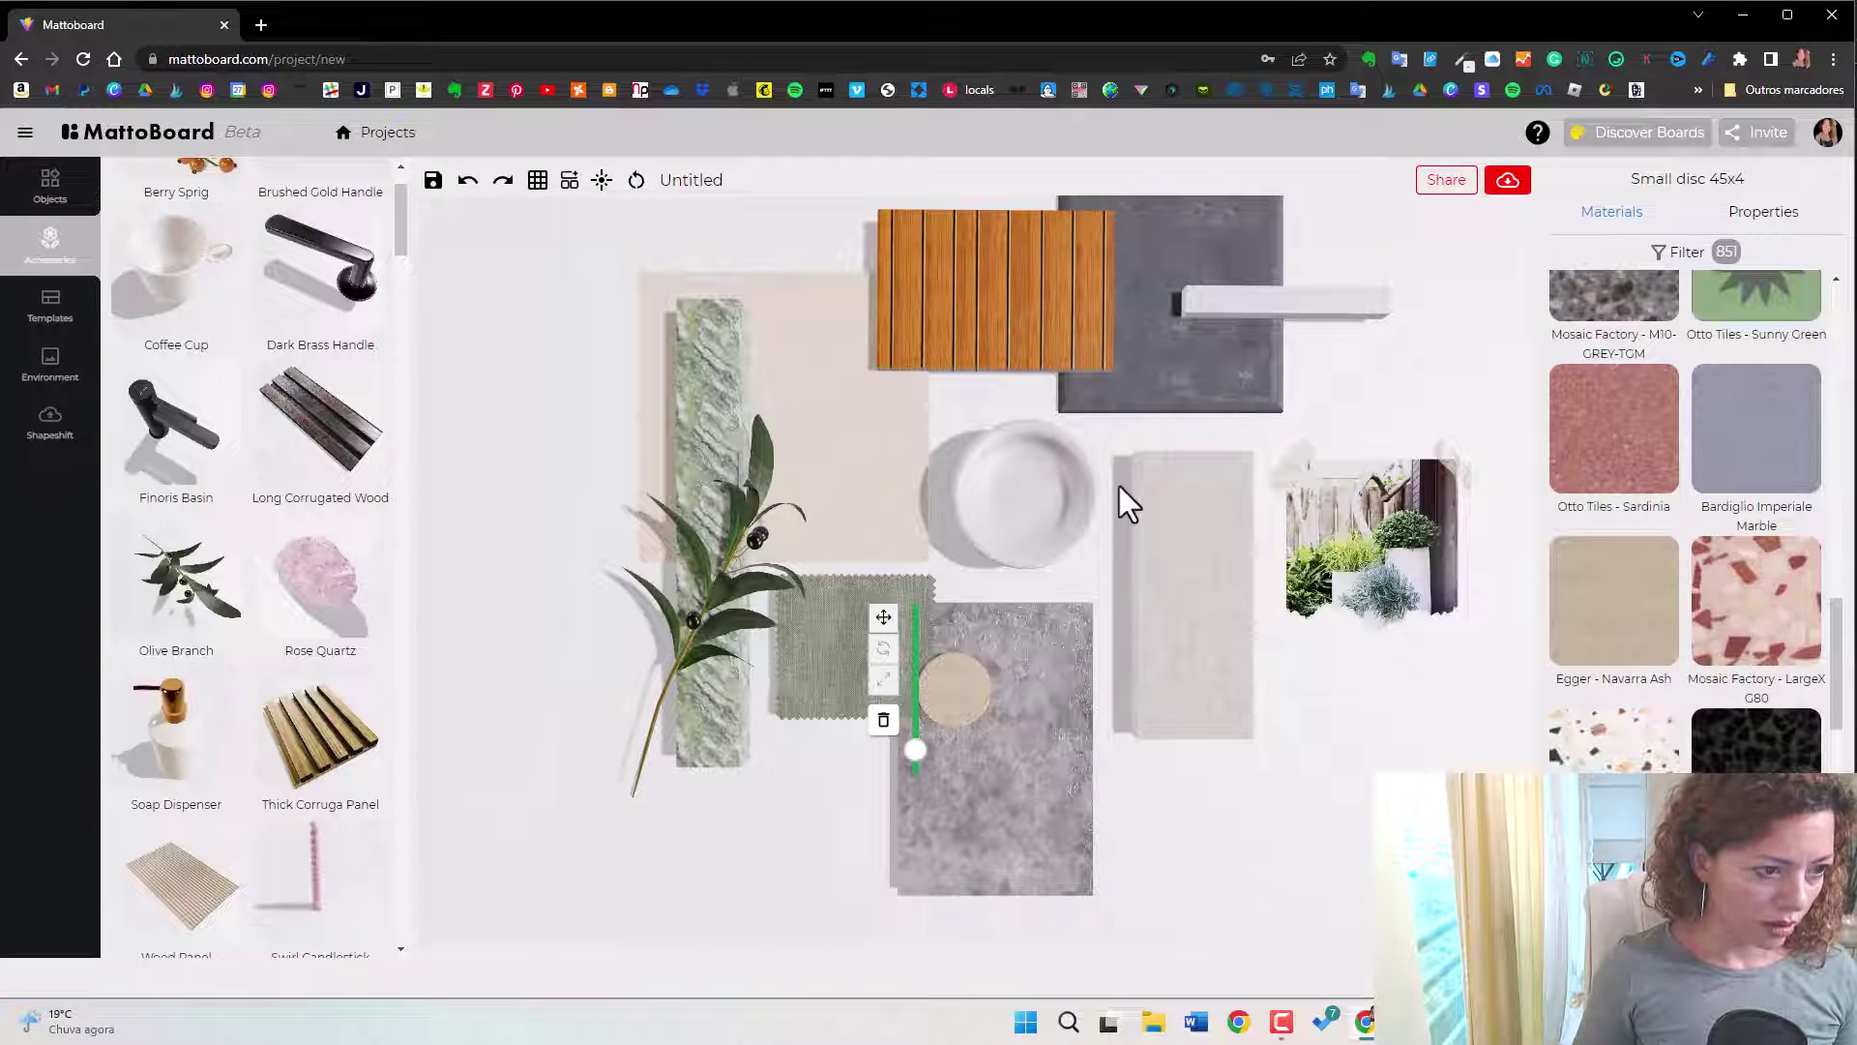
# Try Pollack - Contemplation 5151/01 - Rope on the round bowl and on the Thick Bar under the olive branch.
pyautogui.click(1009, 522)
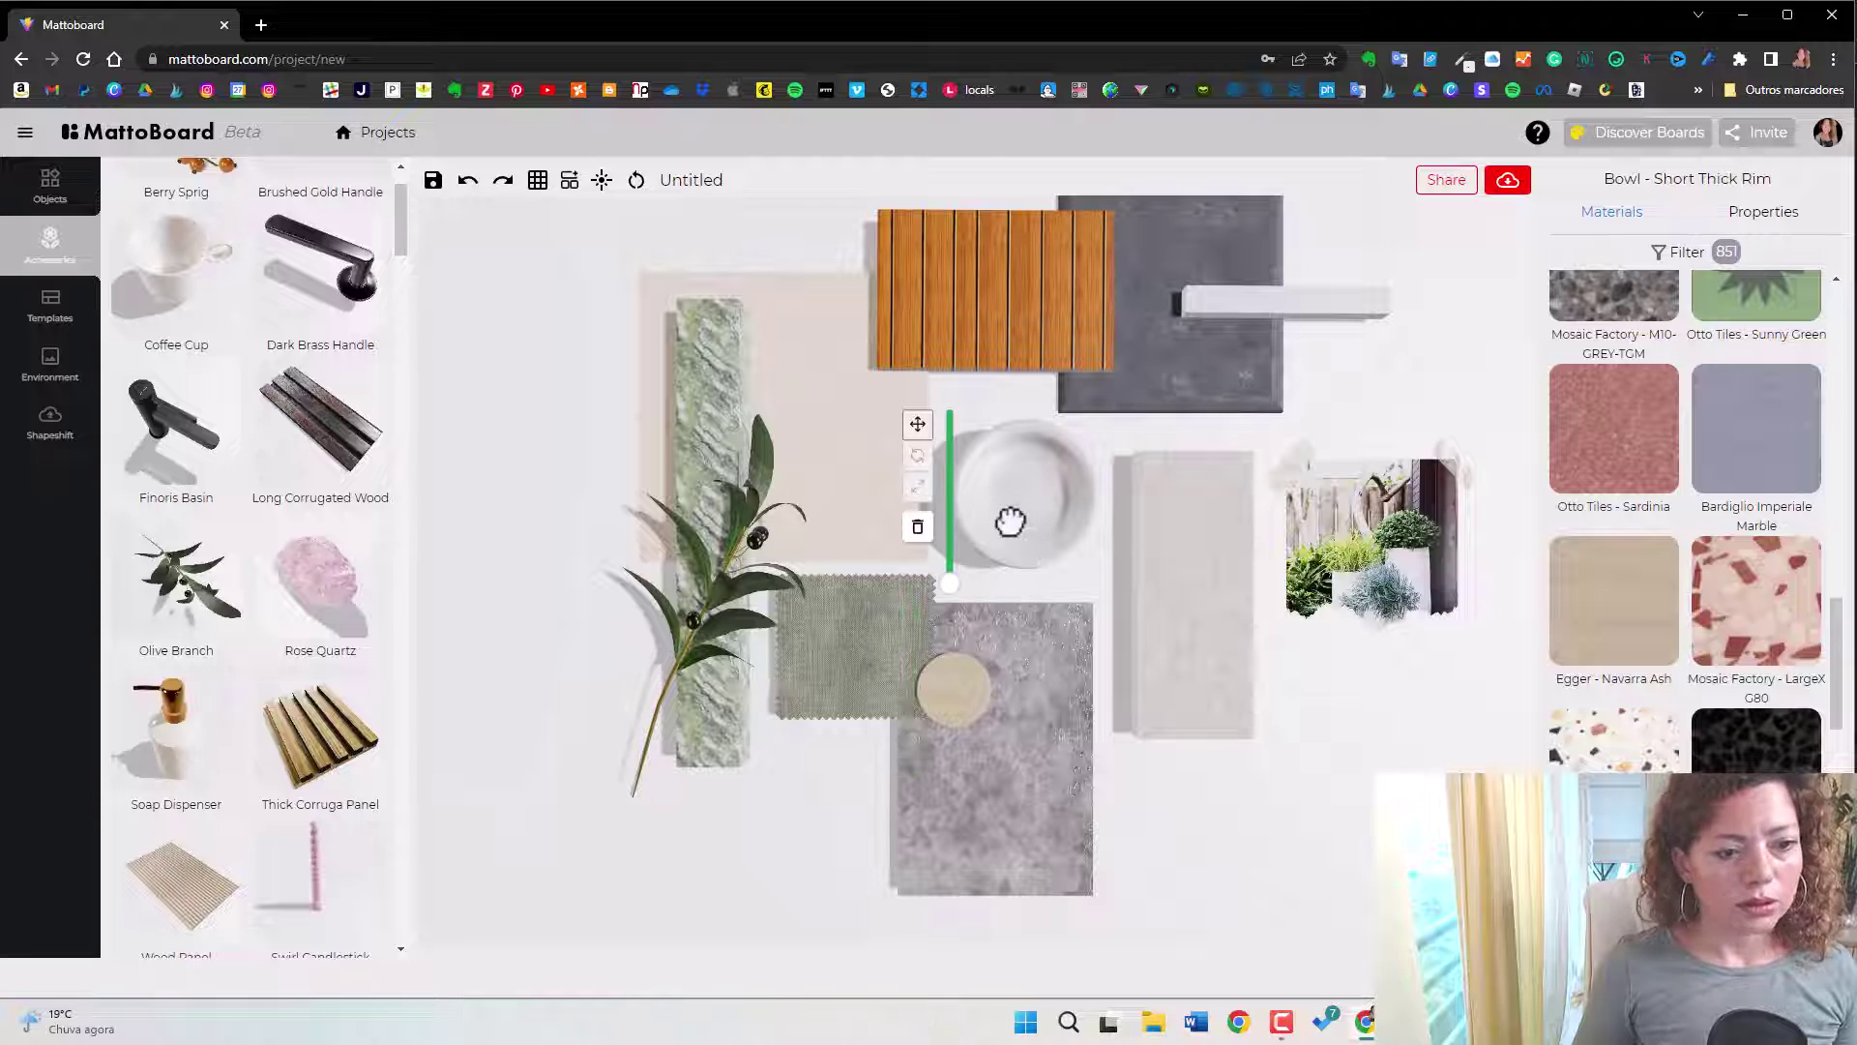
pyautogui.scroll(-10, 1635, 639)
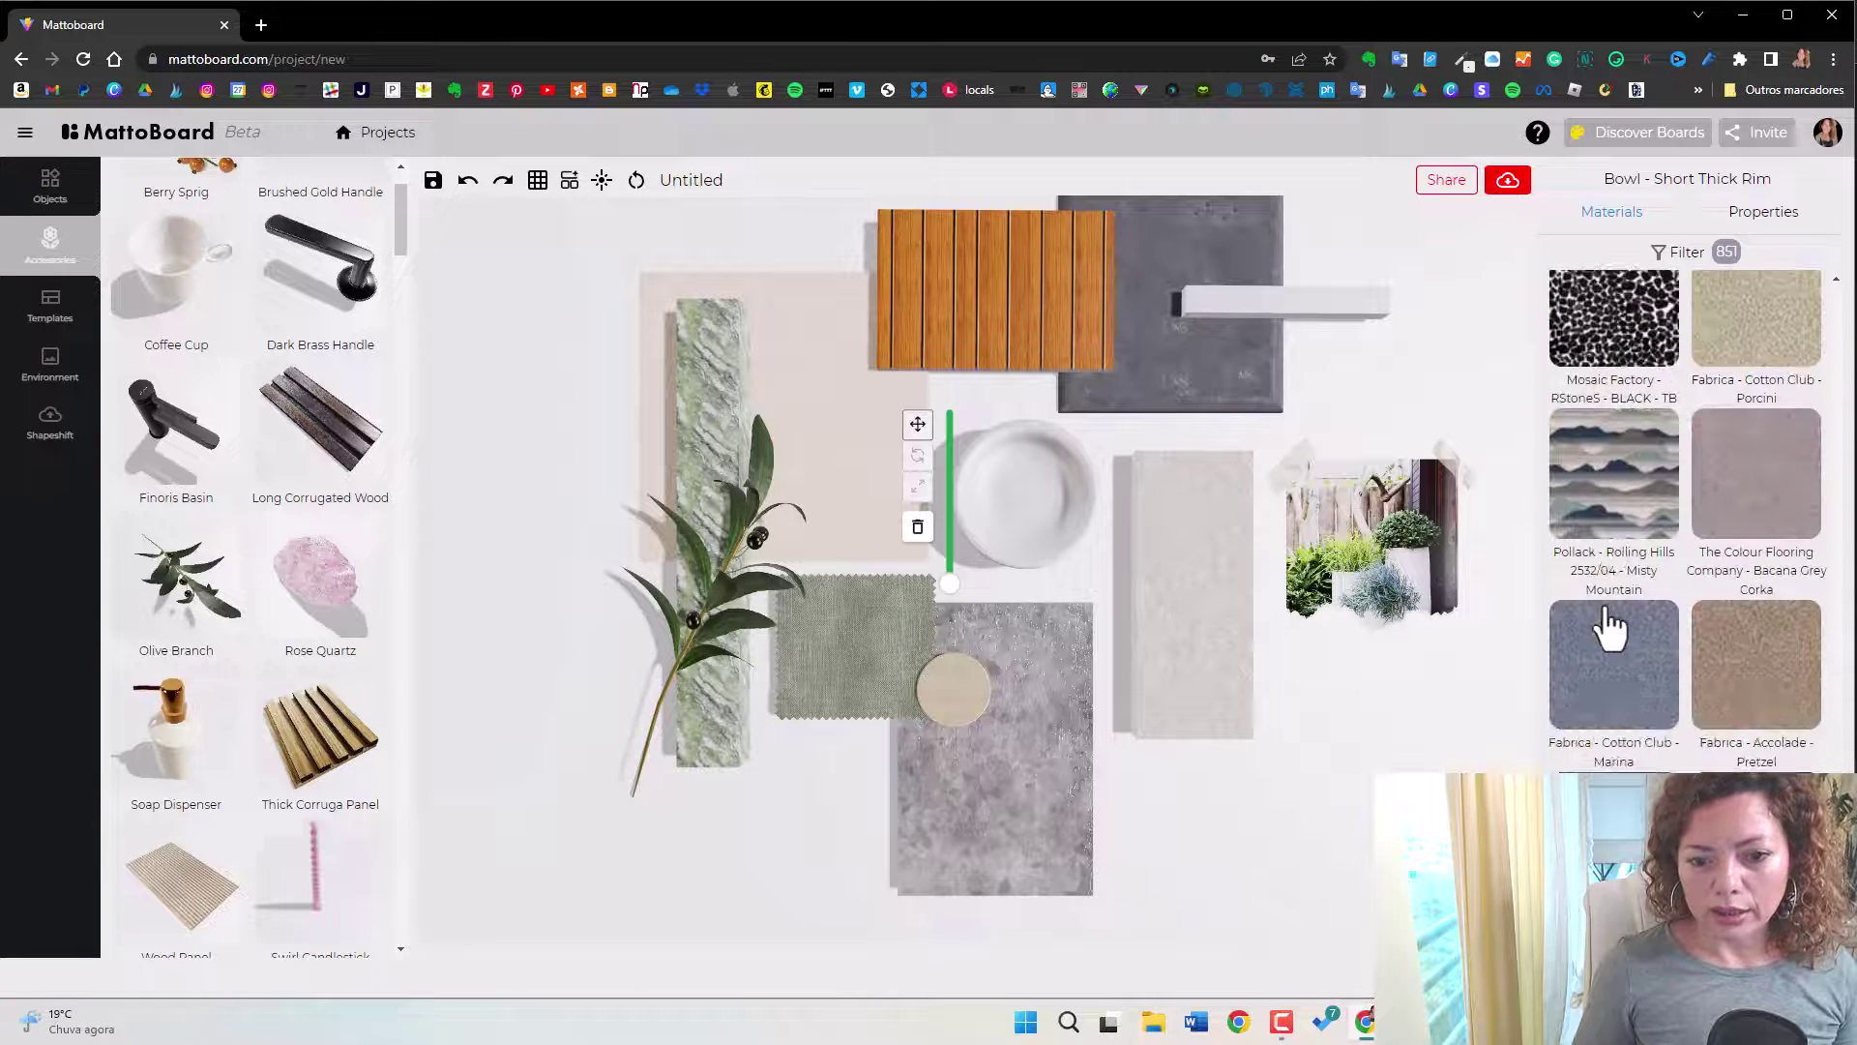
pyautogui.scroll(-2, 1610, 630)
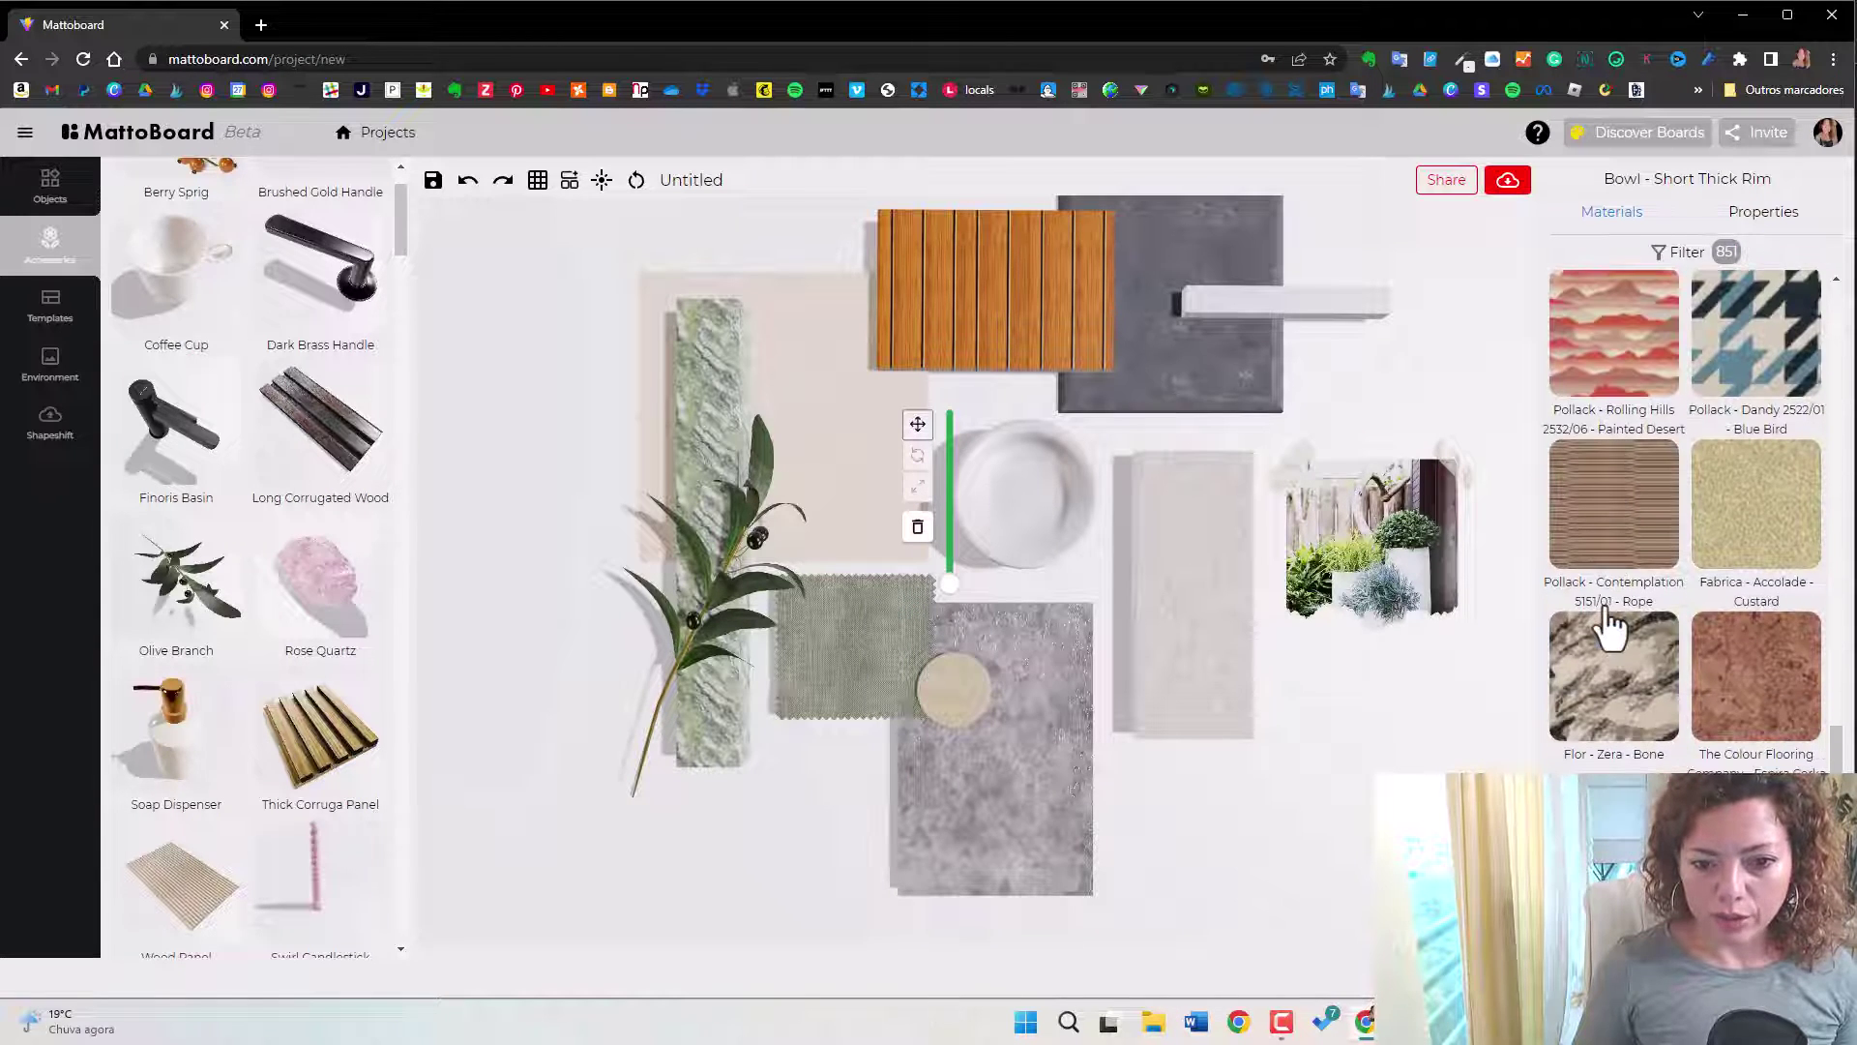
pyautogui.click(1622, 537)
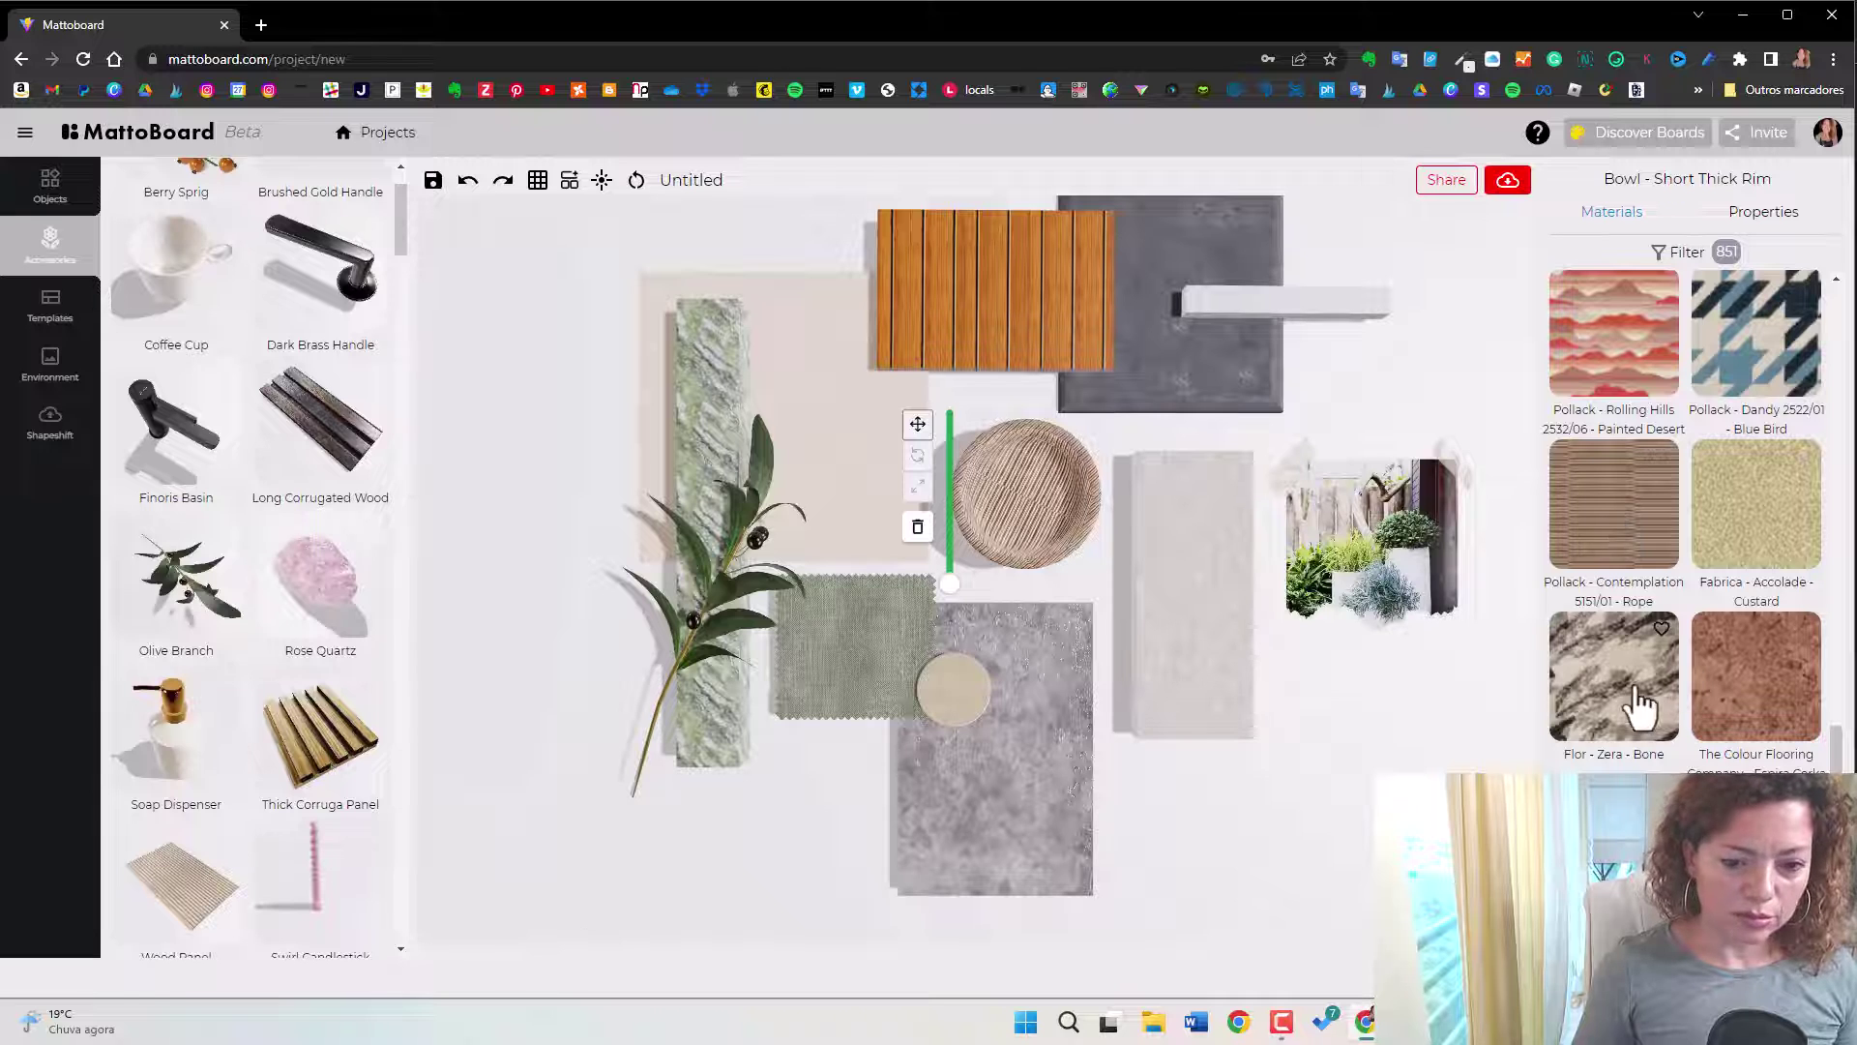
pyautogui.click(705, 406)
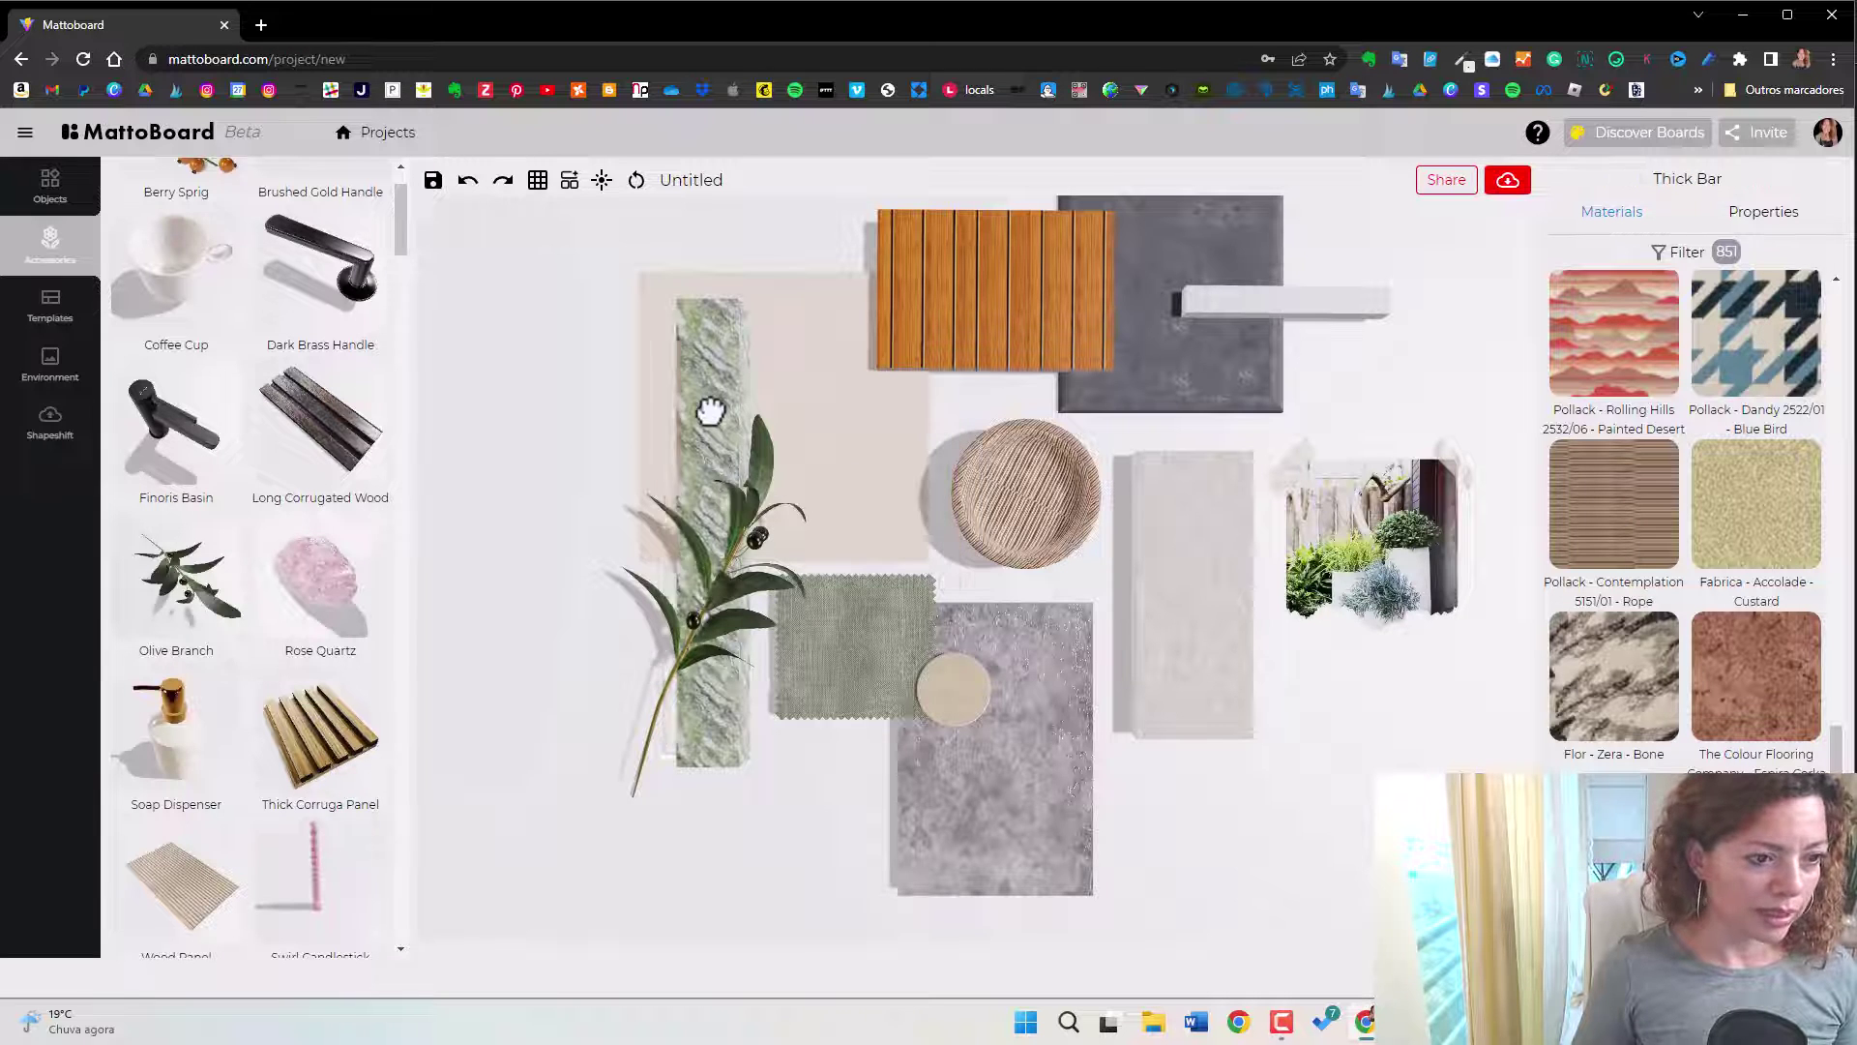
pyautogui.click(1617, 535)
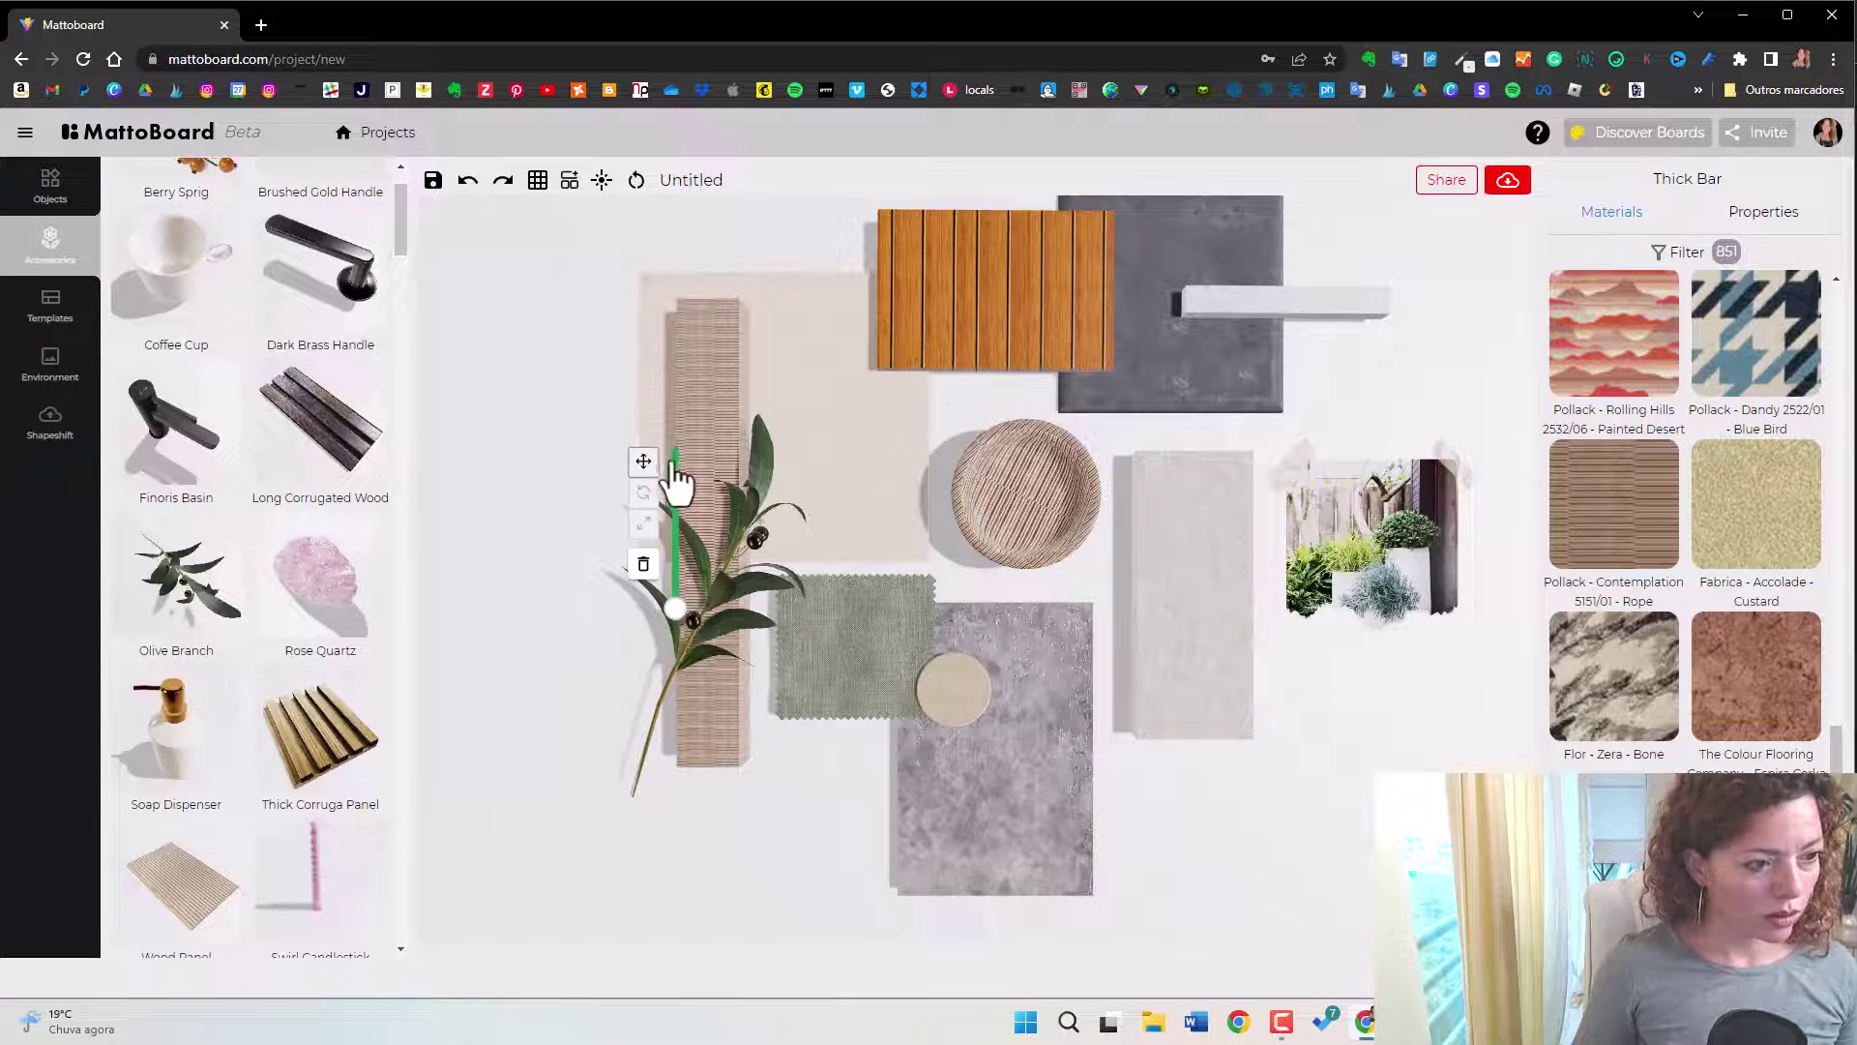
# Try Fabrica - Accolade - Custard and a grey-green woven fabric on the bowl, then apply Cosentino - Colonial White.
pyautogui.click(1059, 496)
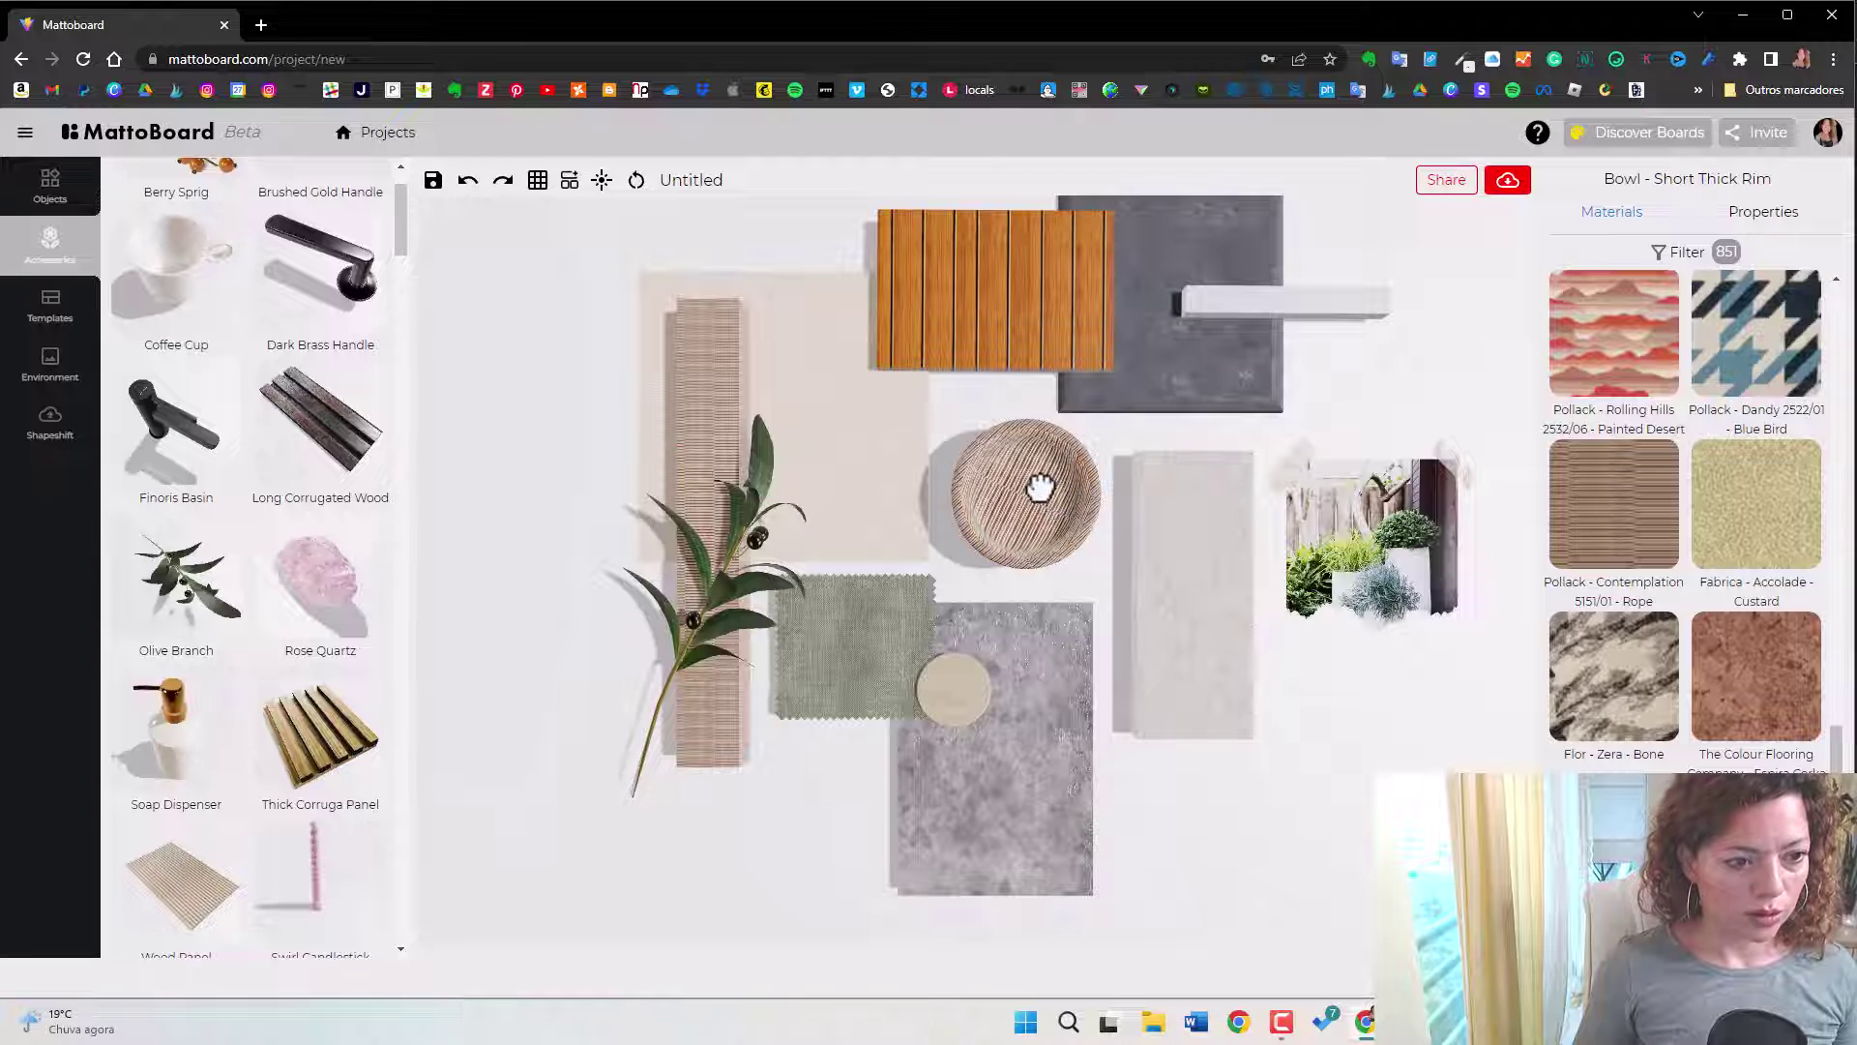
pyautogui.click(1732, 579)
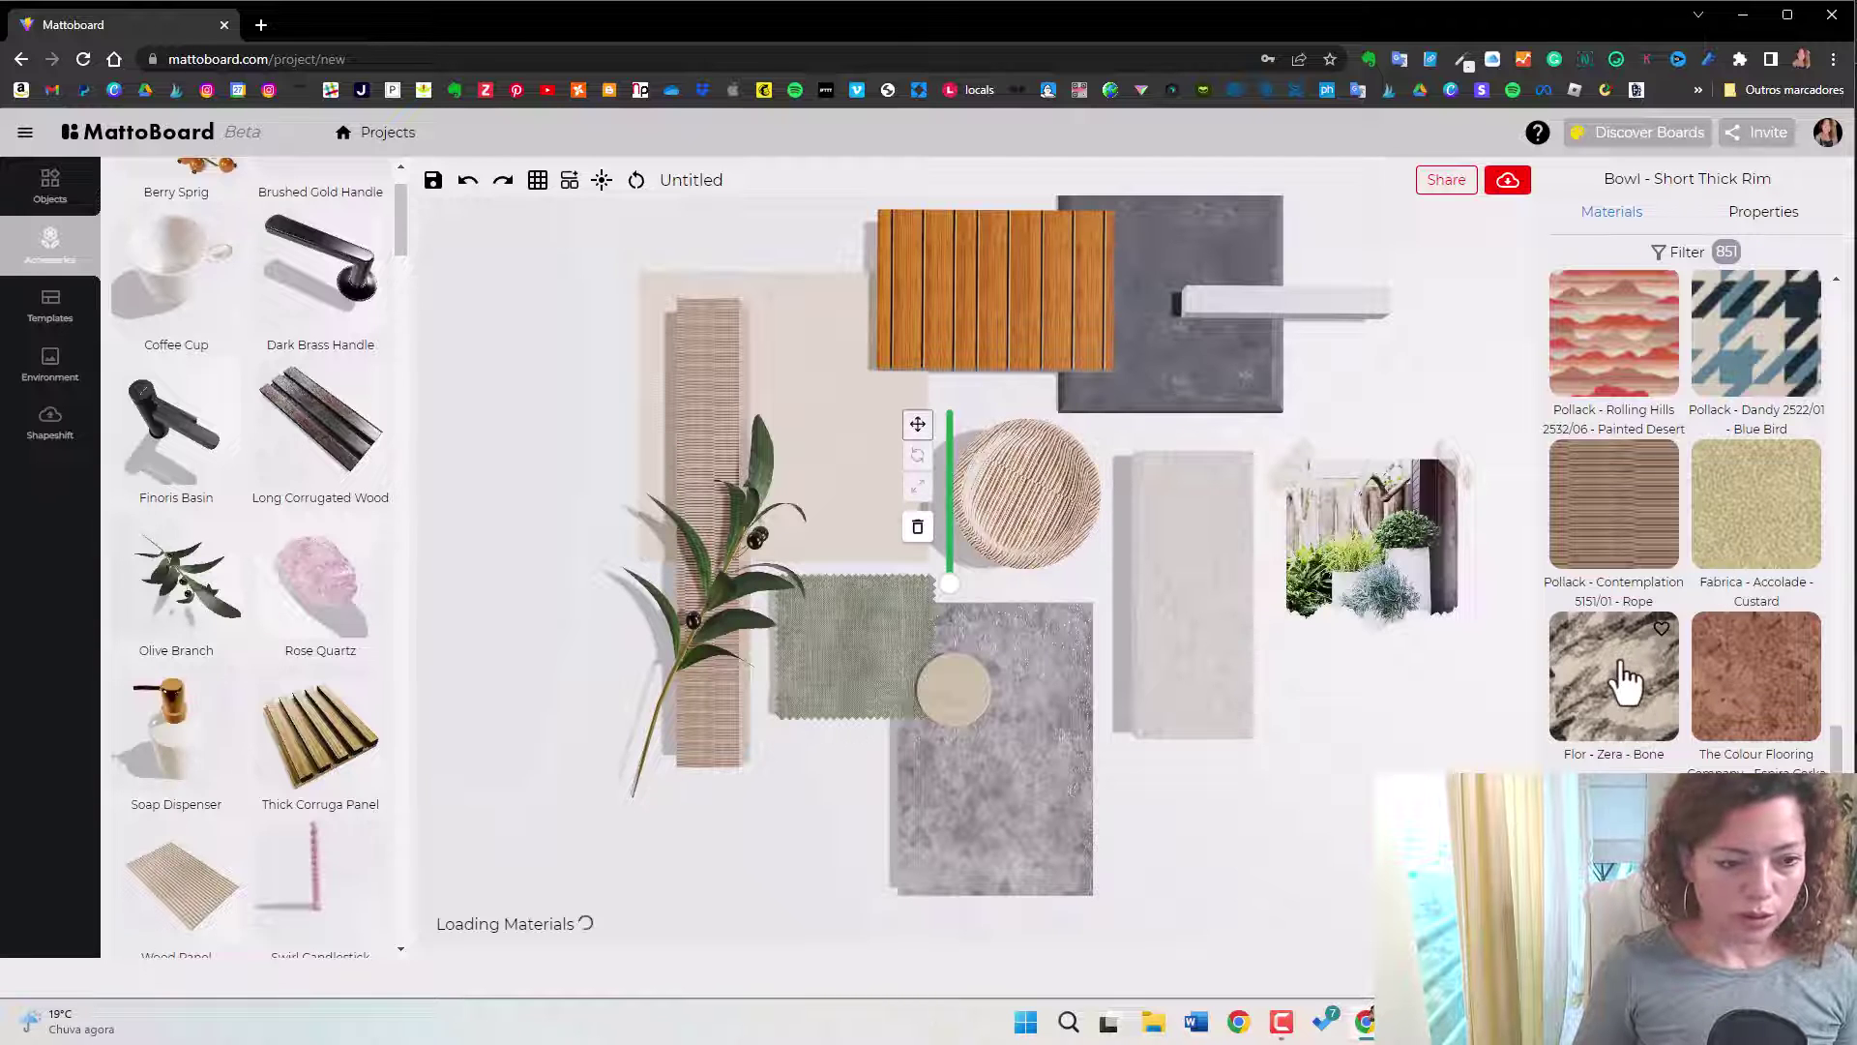
pyautogui.scroll(-8, 1625, 677)
pyautogui.scroll(-4, 1616, 677)
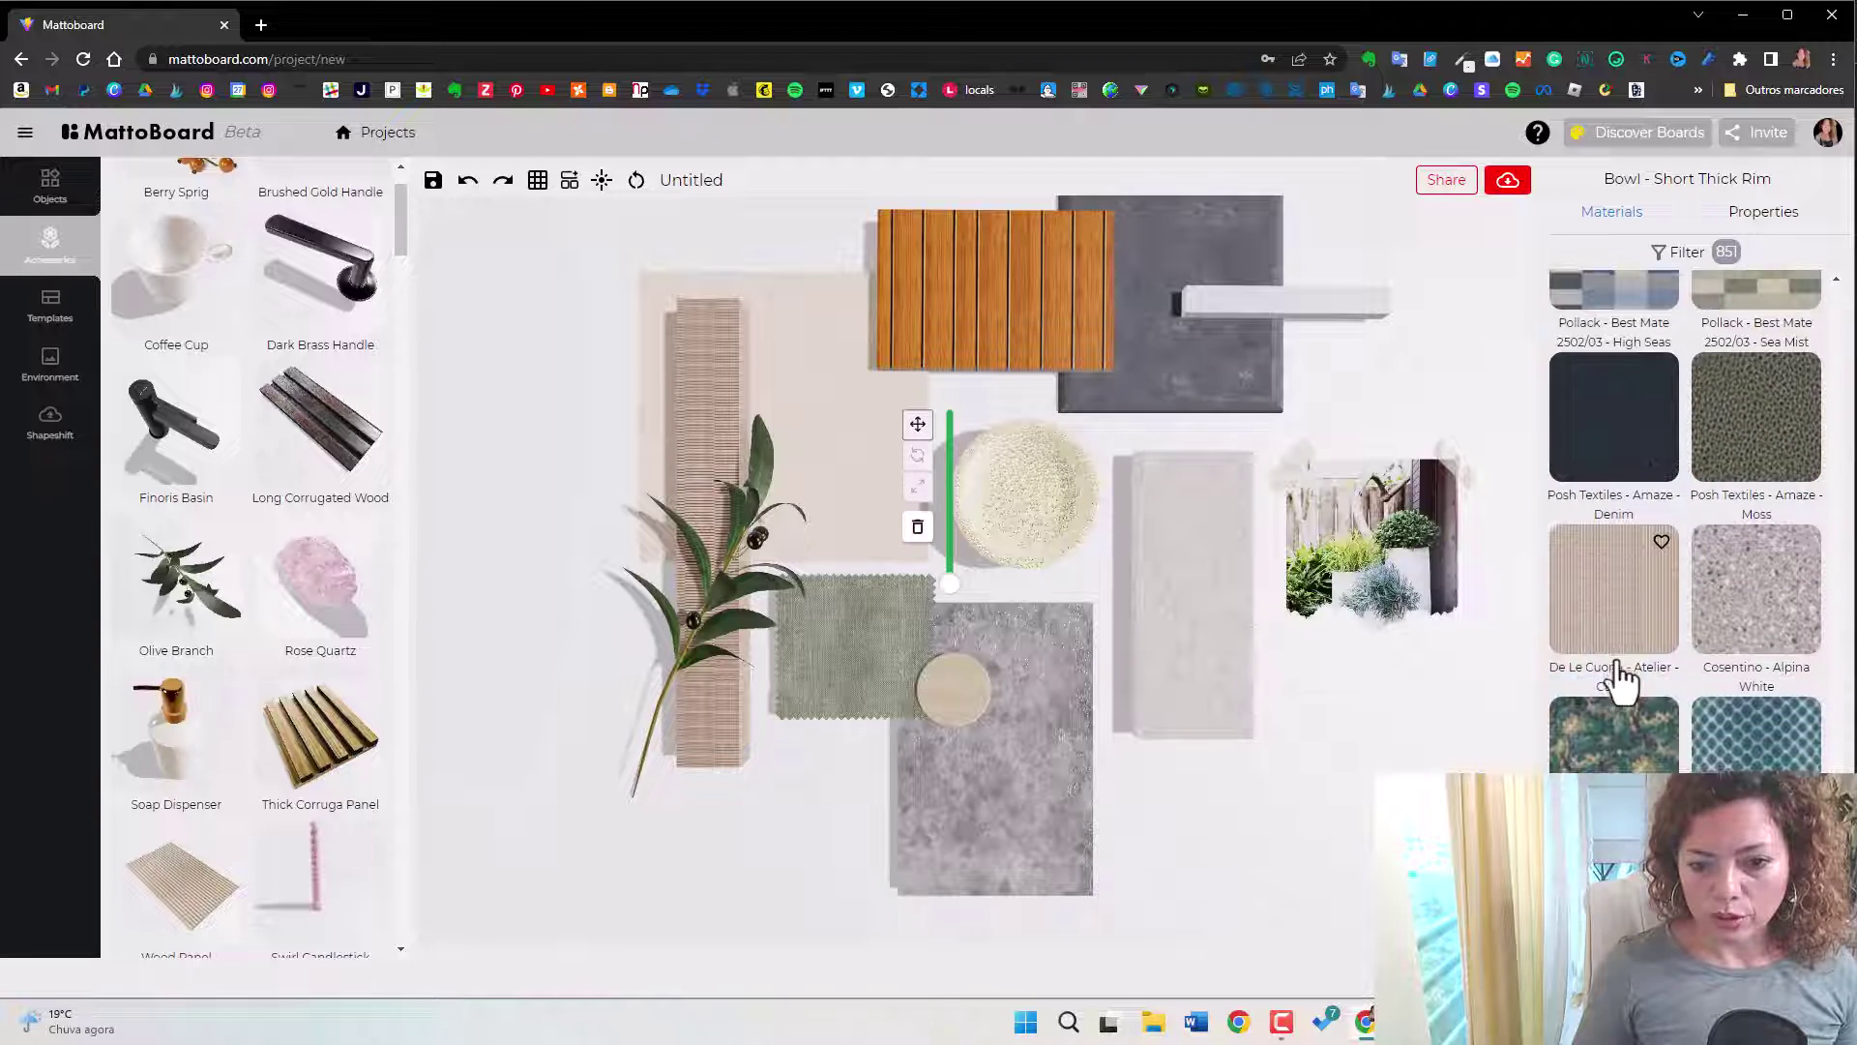
pyautogui.click(1620, 682)
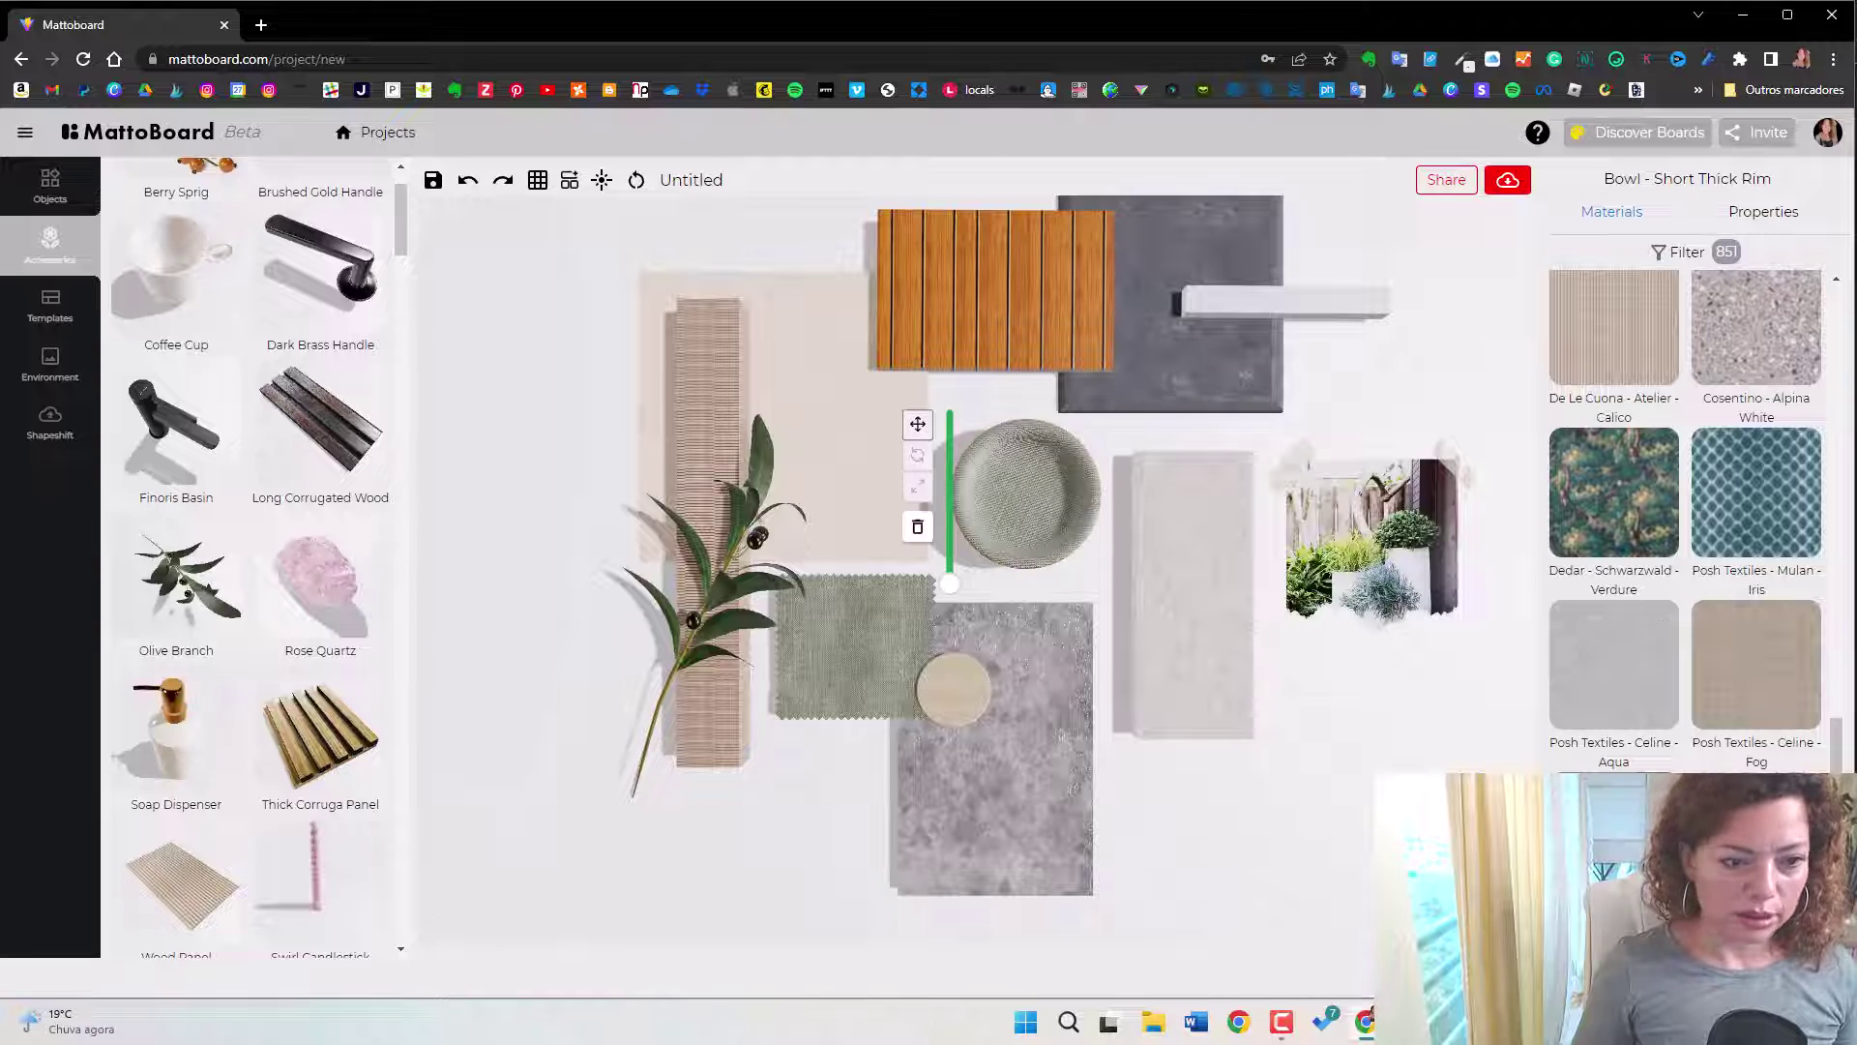
pyautogui.scroll(-5, 1647, 677)
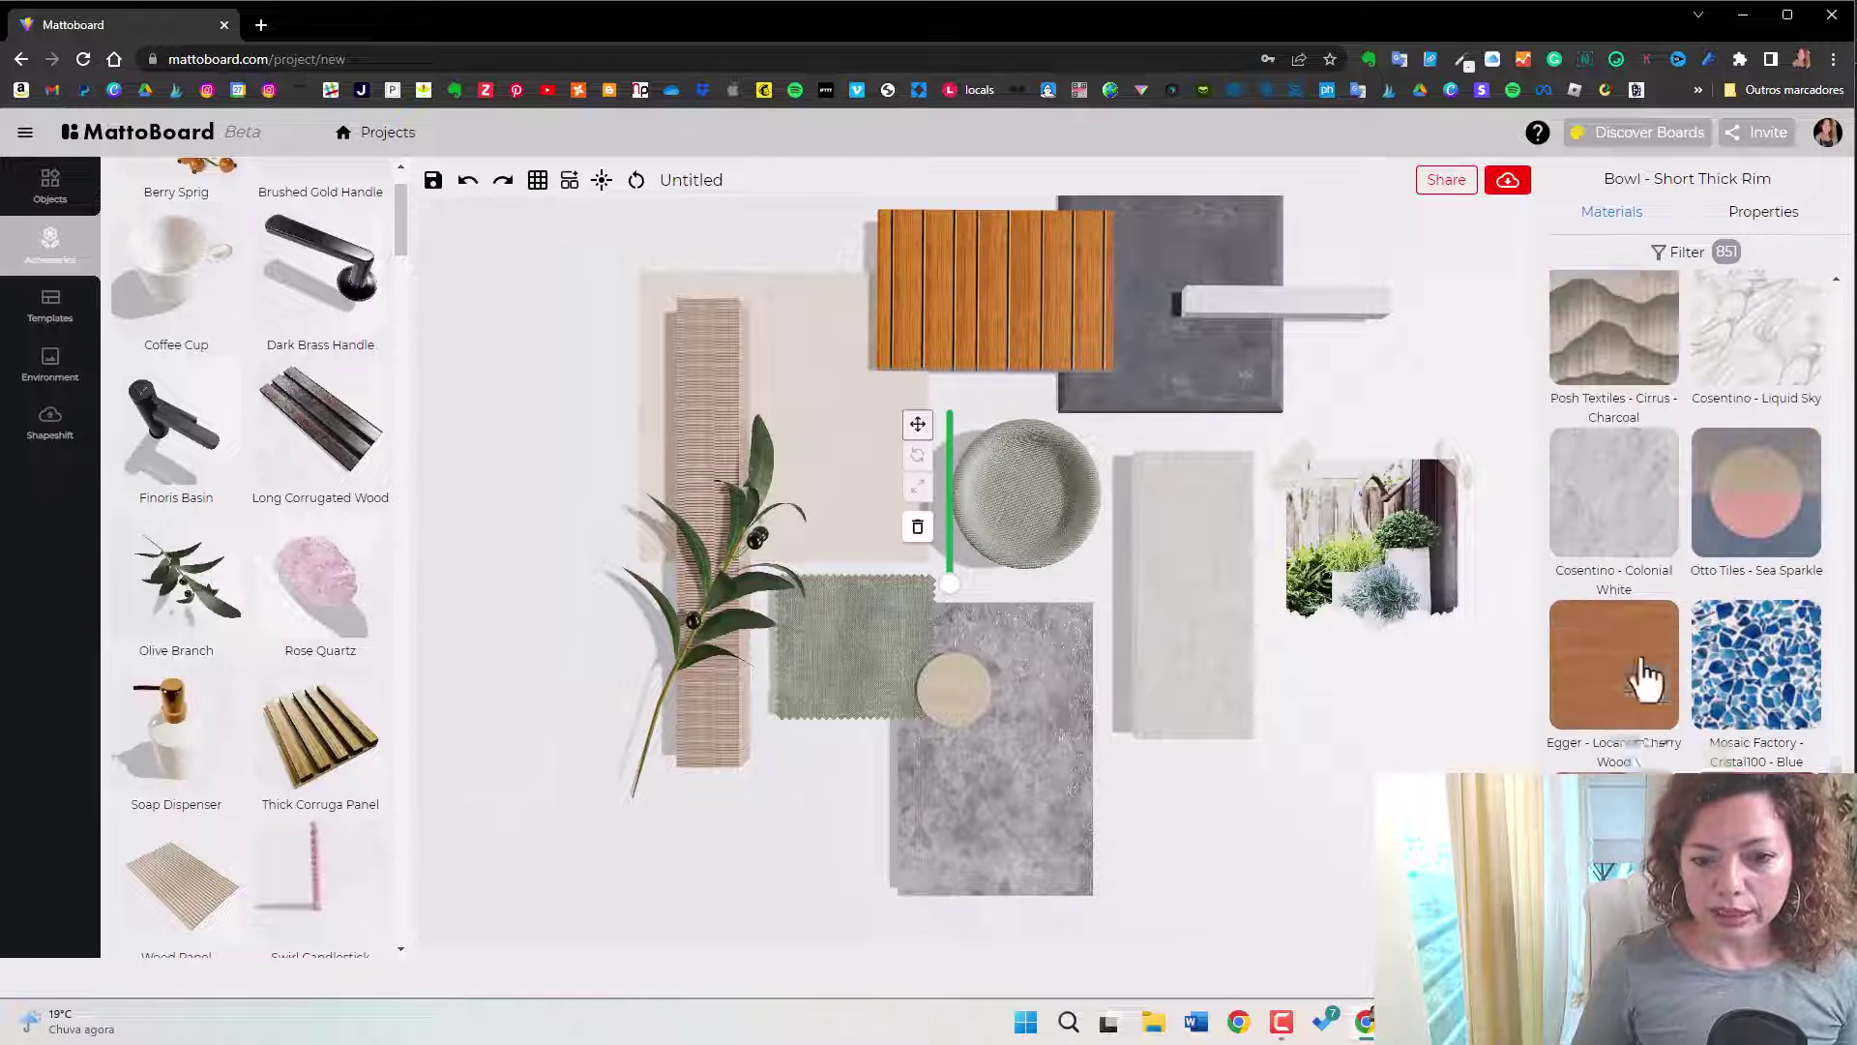
pyautogui.click(1623, 472)
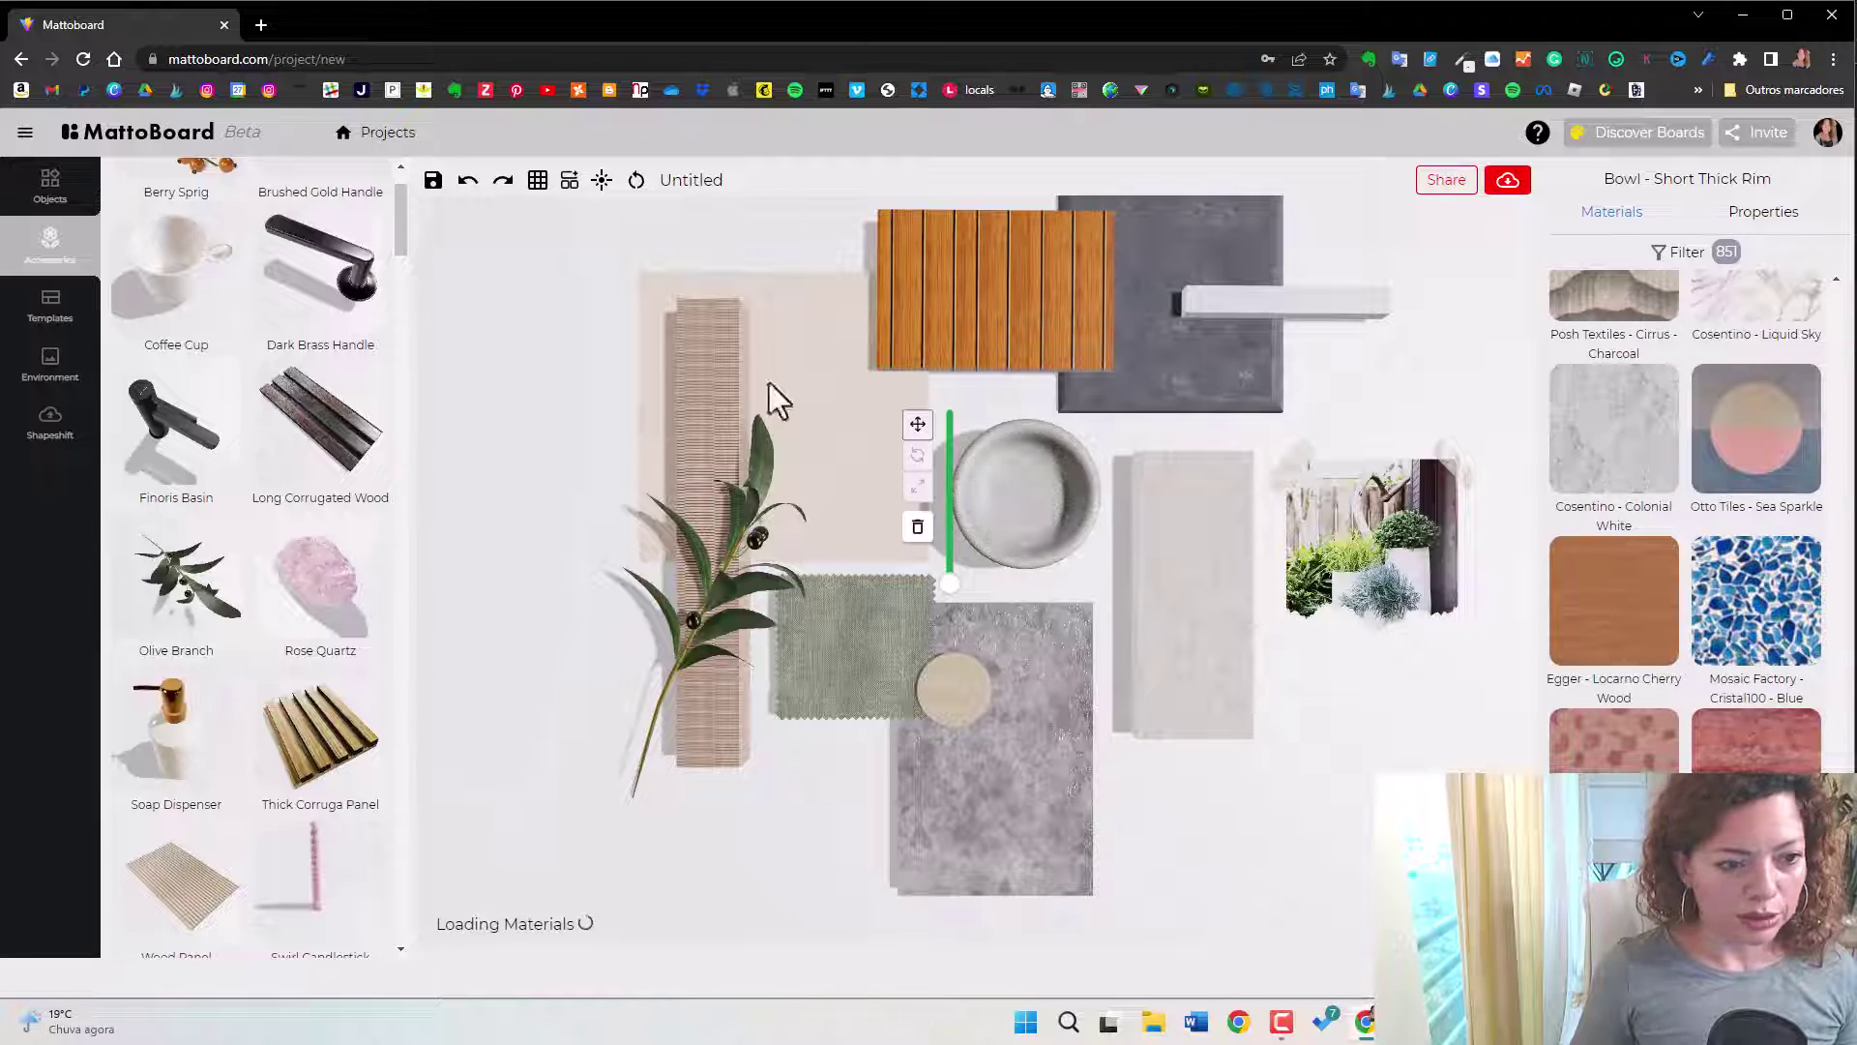
# Try Egger - Locarno Cherry Wood on the Thick Bar over the dark grey tile, then apply Cosentino - Platino.
pyautogui.click(1226, 302)
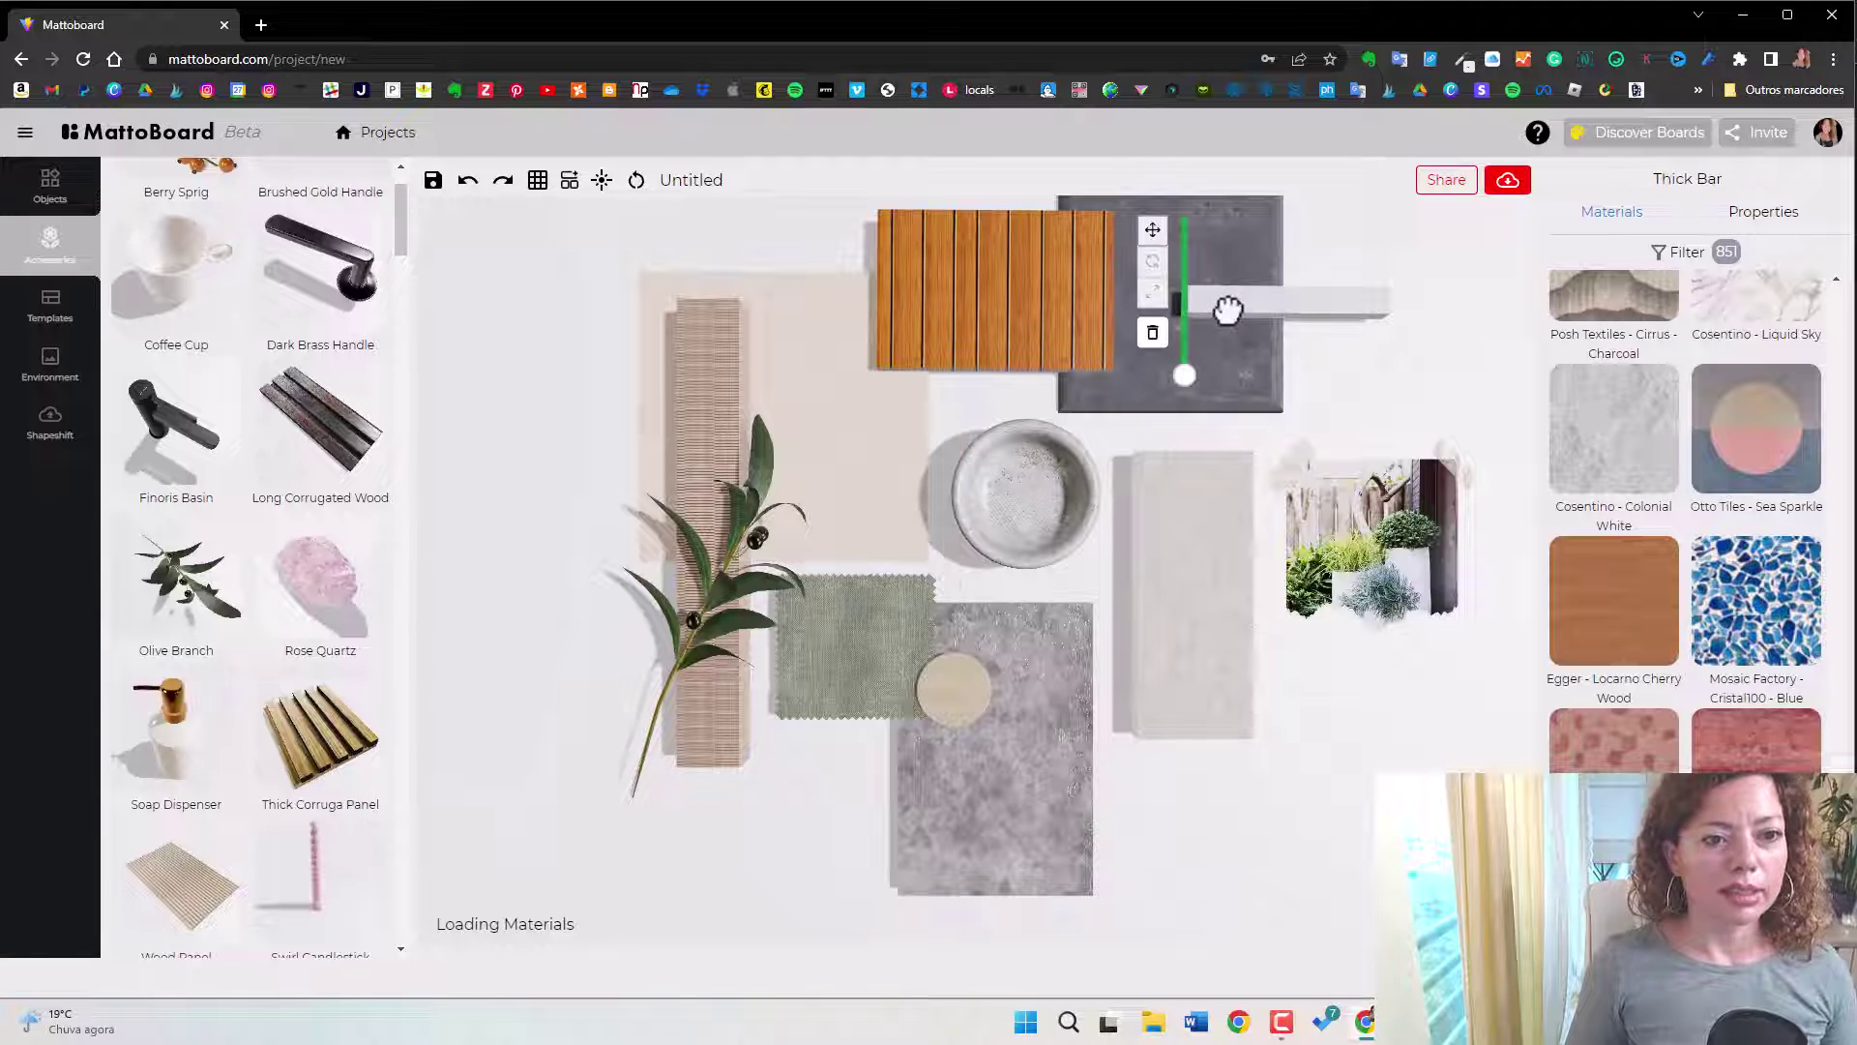
pyautogui.click(1578, 624)
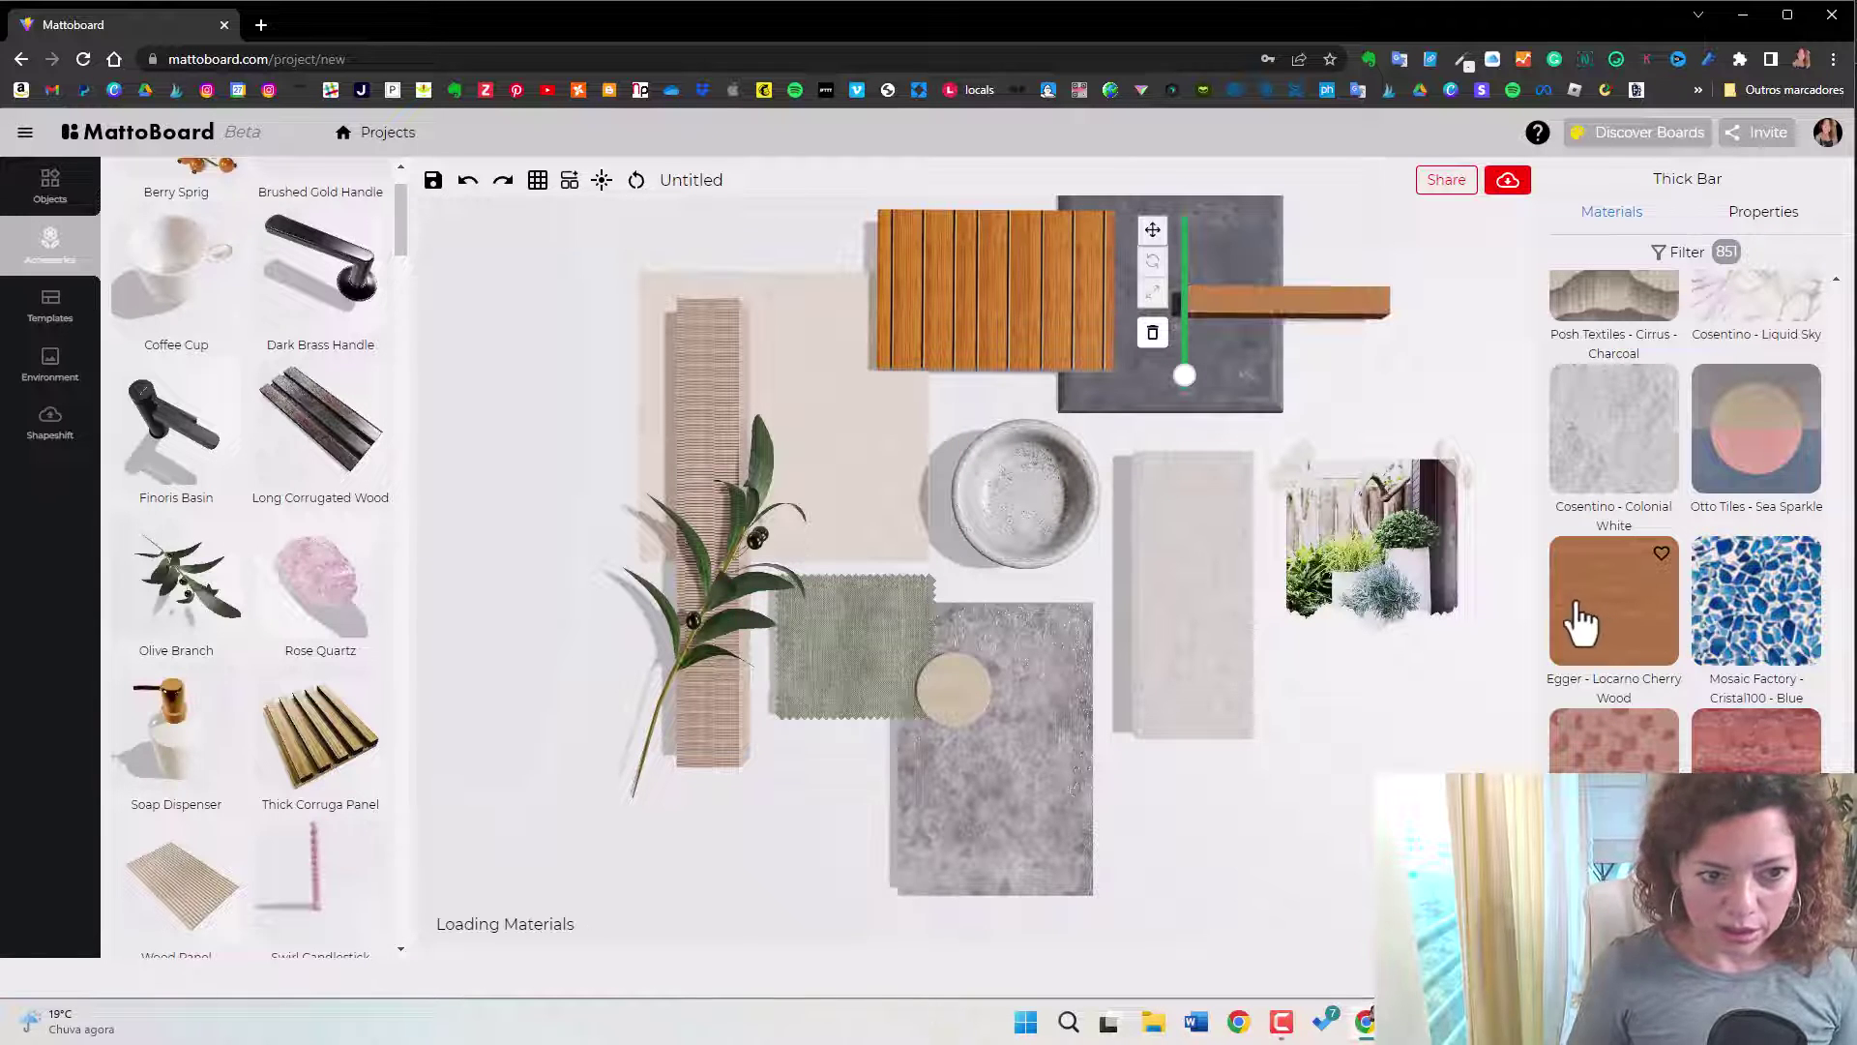
pyautogui.scroll(-1, 1644, 764)
pyautogui.scroll(-1, 1645, 764)
pyautogui.click(1609, 694)
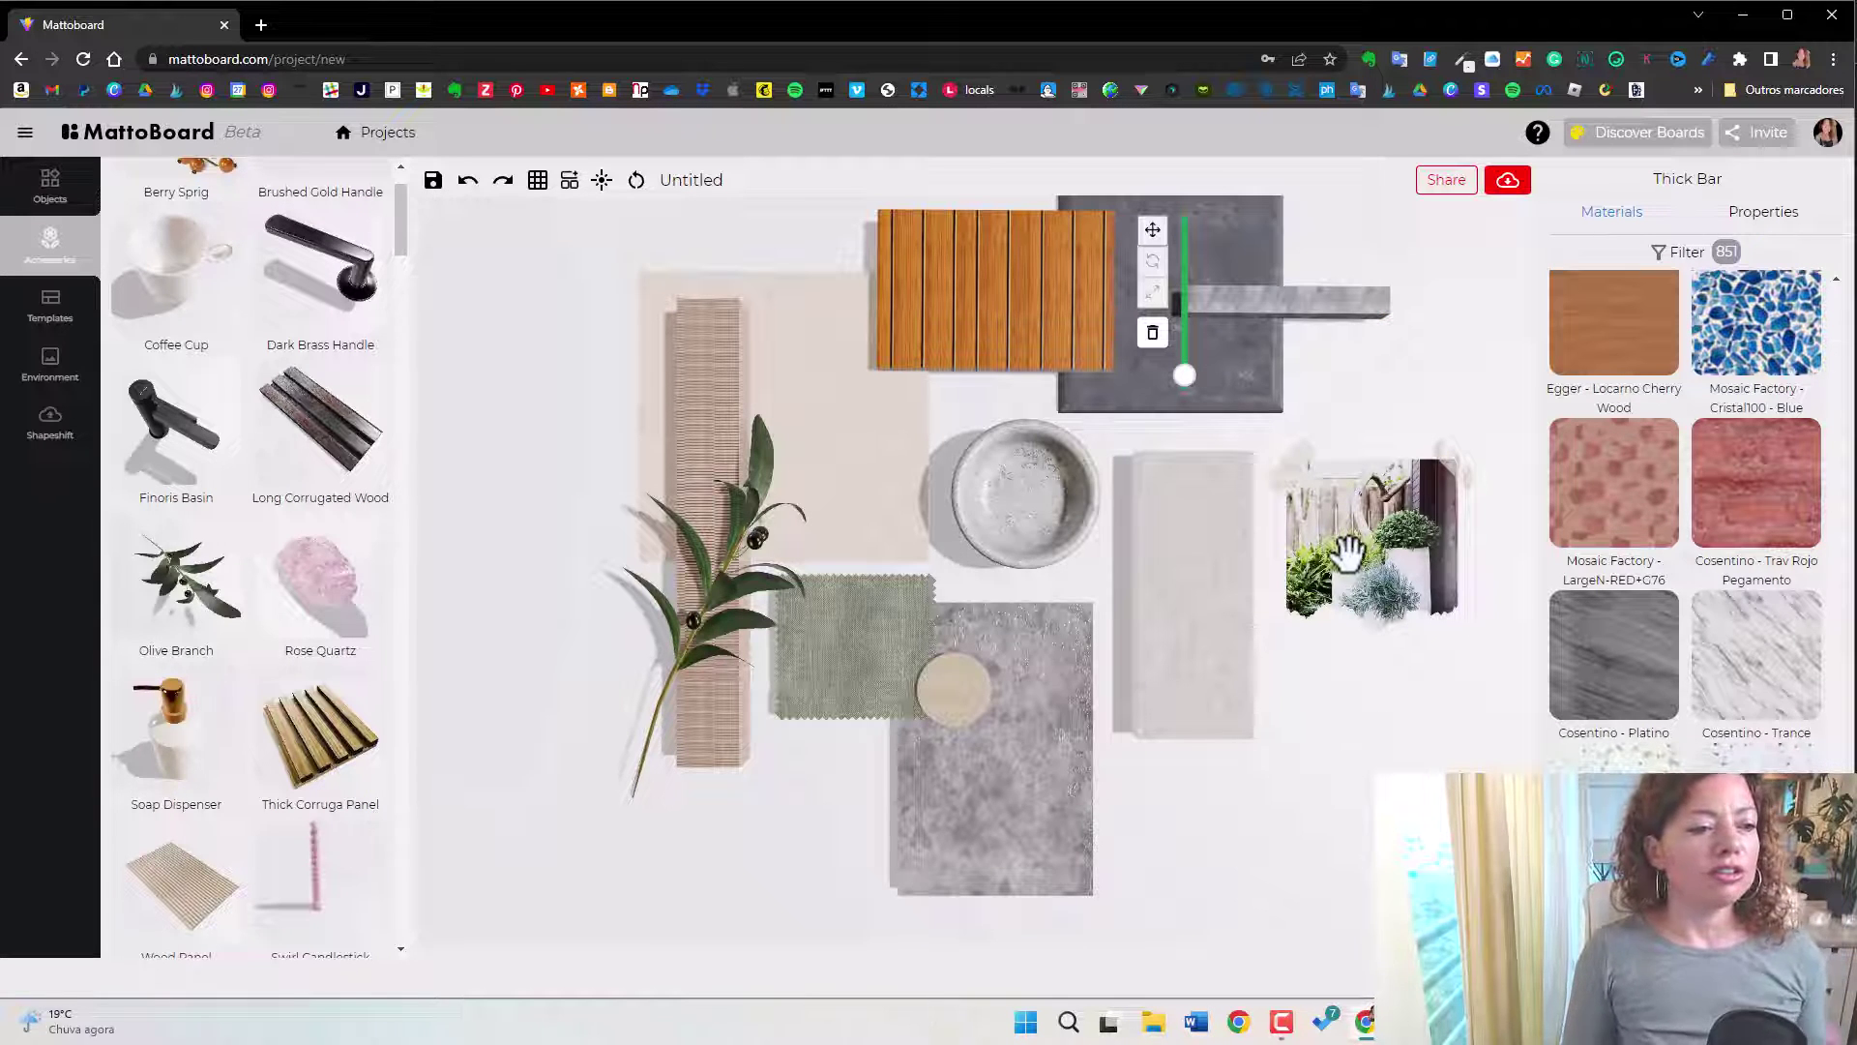
# Move the plant photo slightly down the board and apply a dark grey streaked stone to the Thick Bar under the olive branch.
pyautogui.moveTo(1344, 542); pyautogui.dragTo(1340, 576)
pyautogui.click(711, 356)
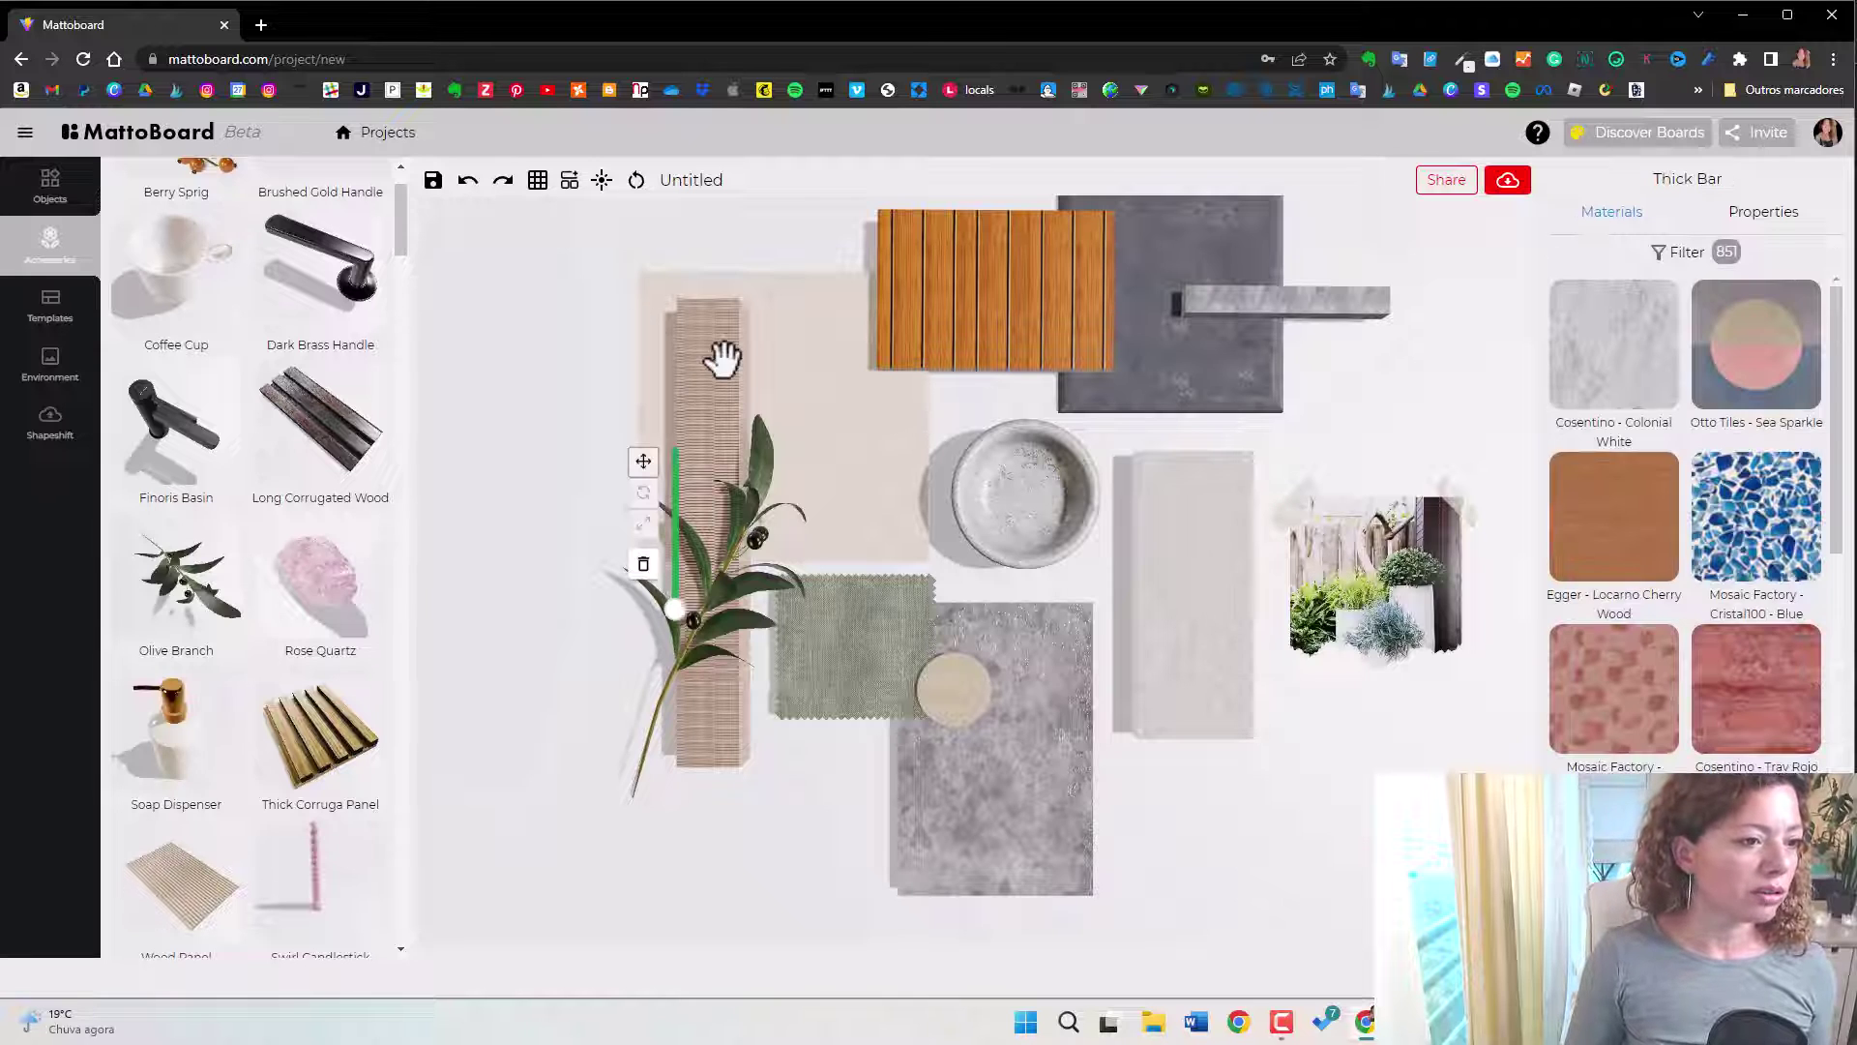
pyautogui.click(1596, 403)
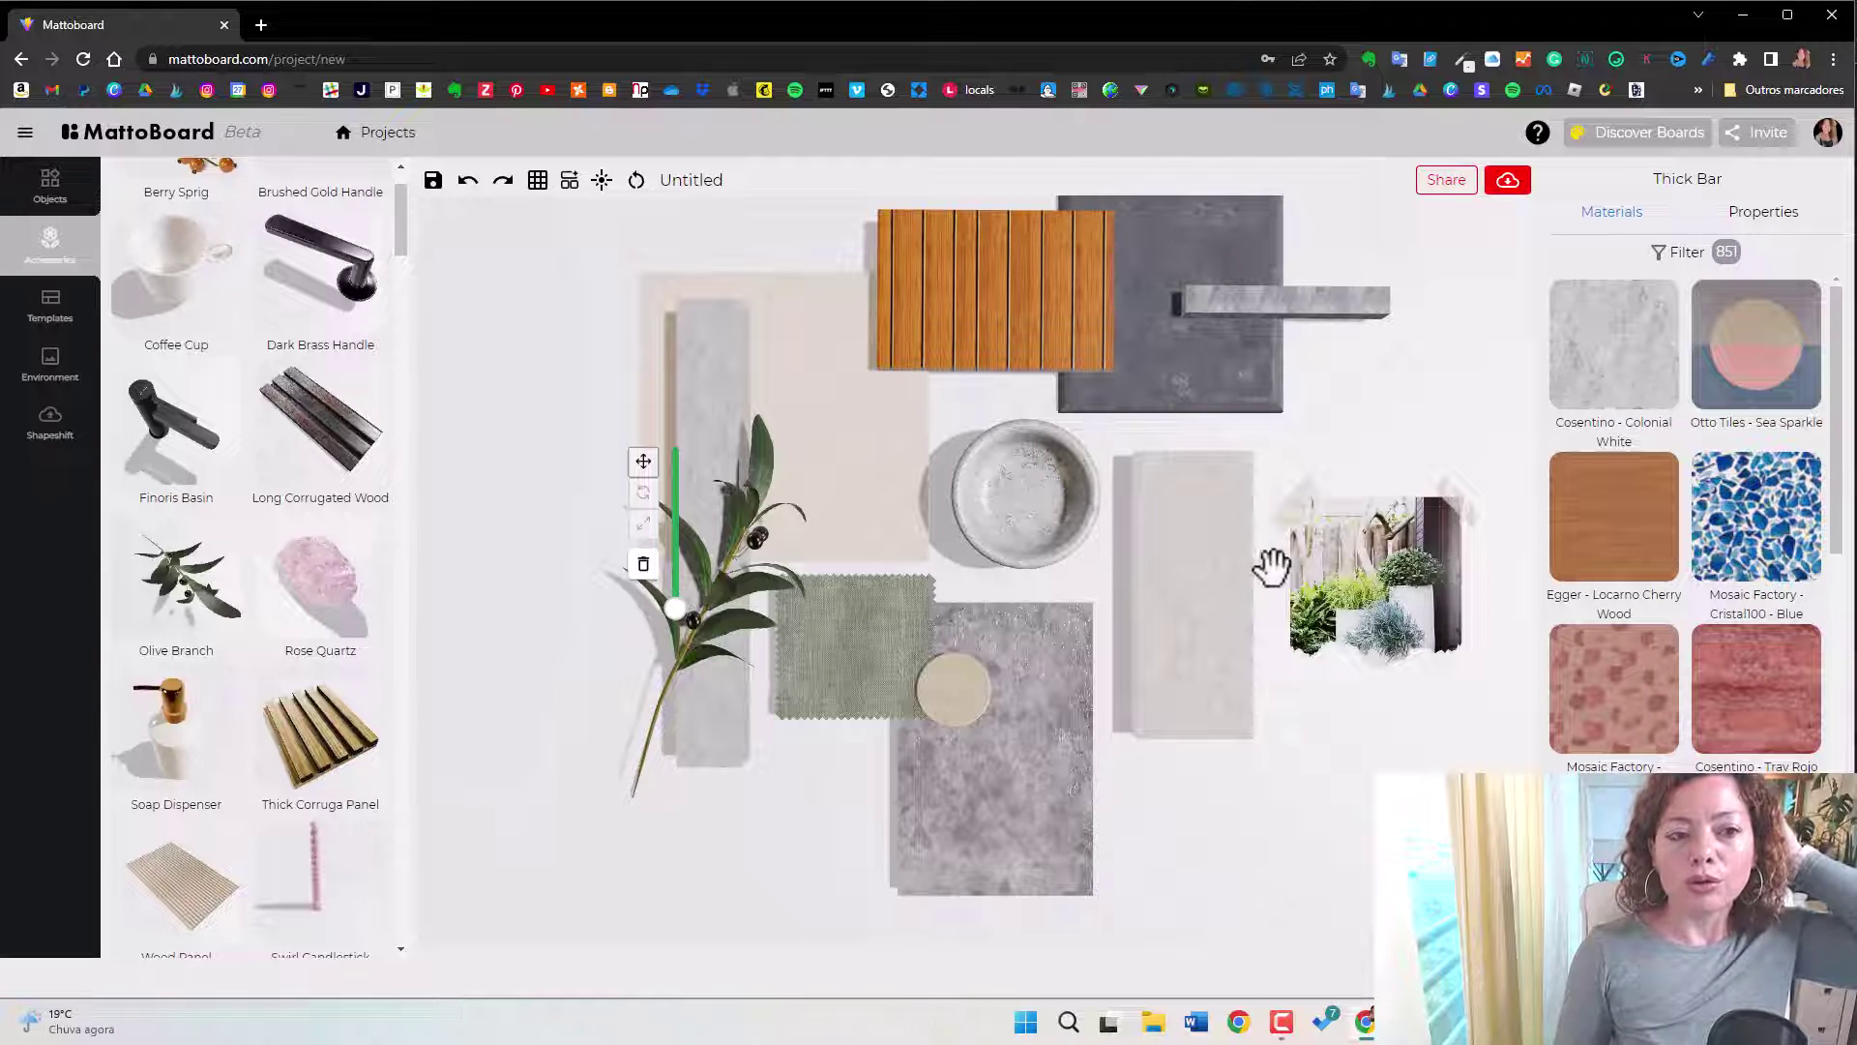
pyautogui.click(1727, 489)
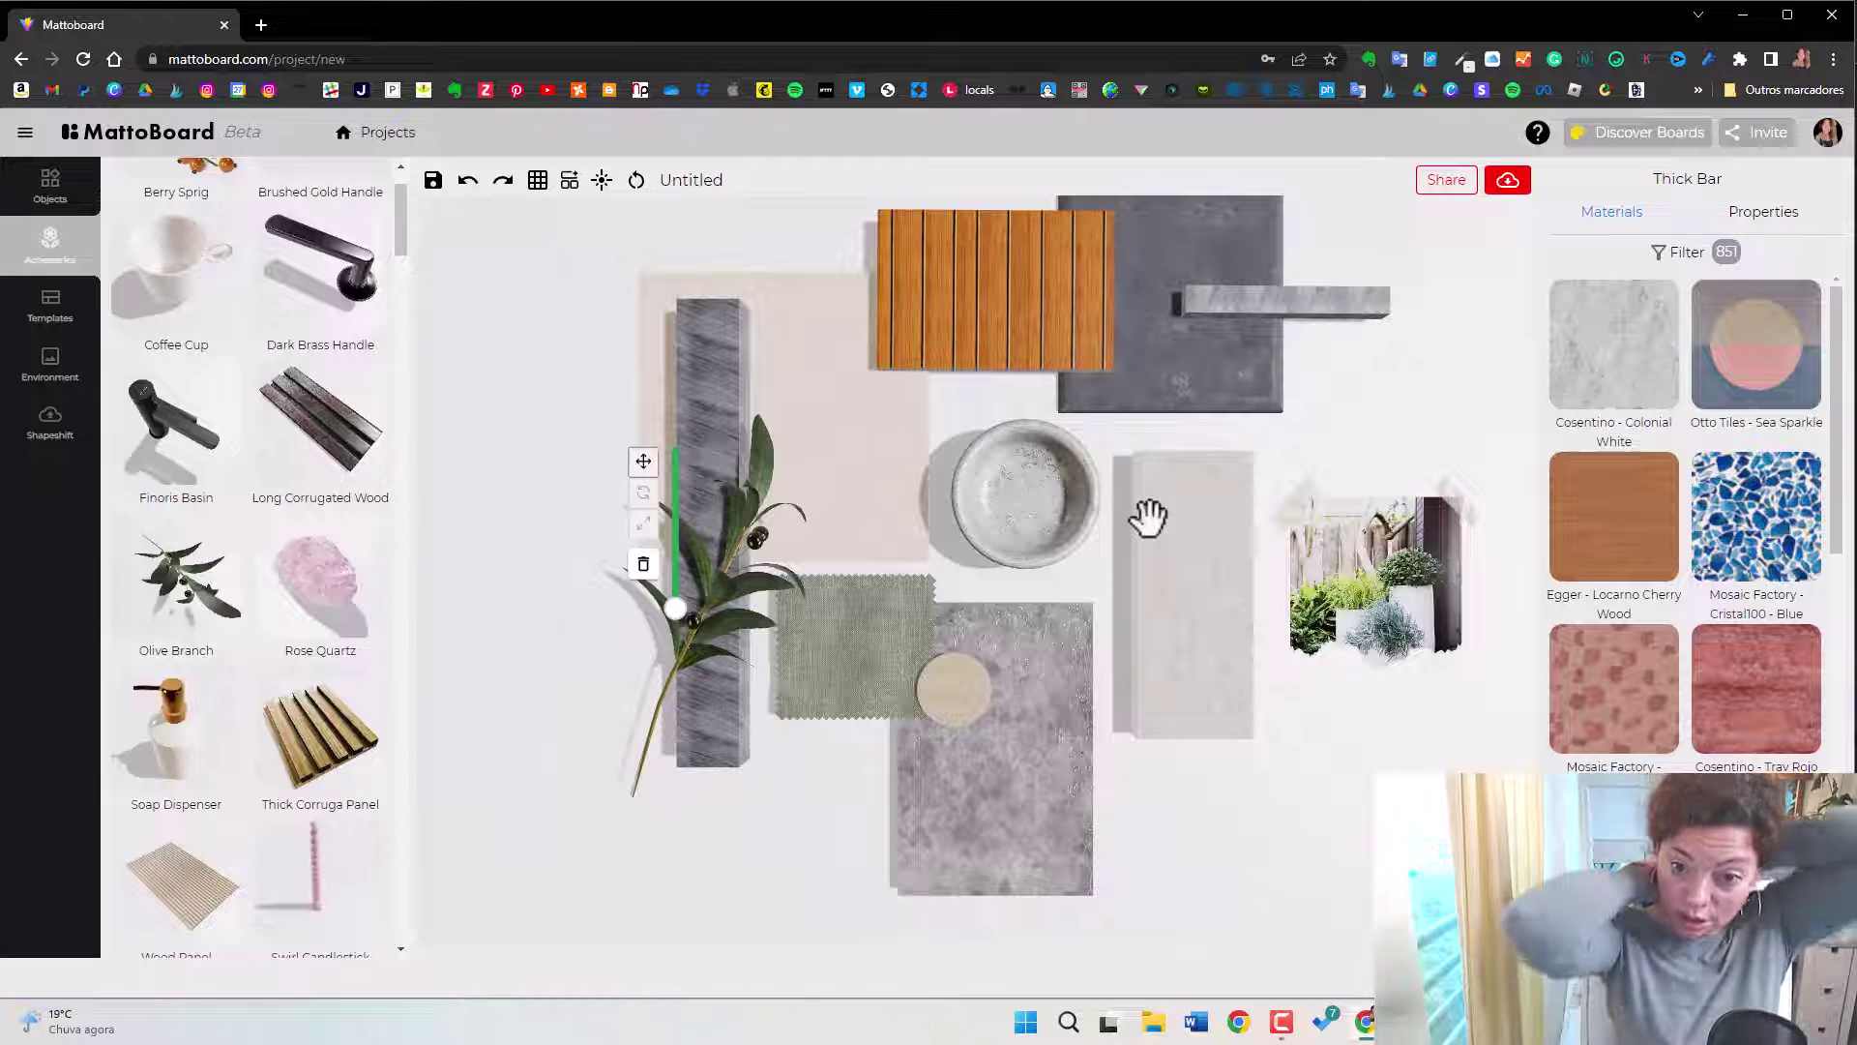
# Save the project and copy the view-only share link to its 3D scene.
pyautogui.click(1446, 181)
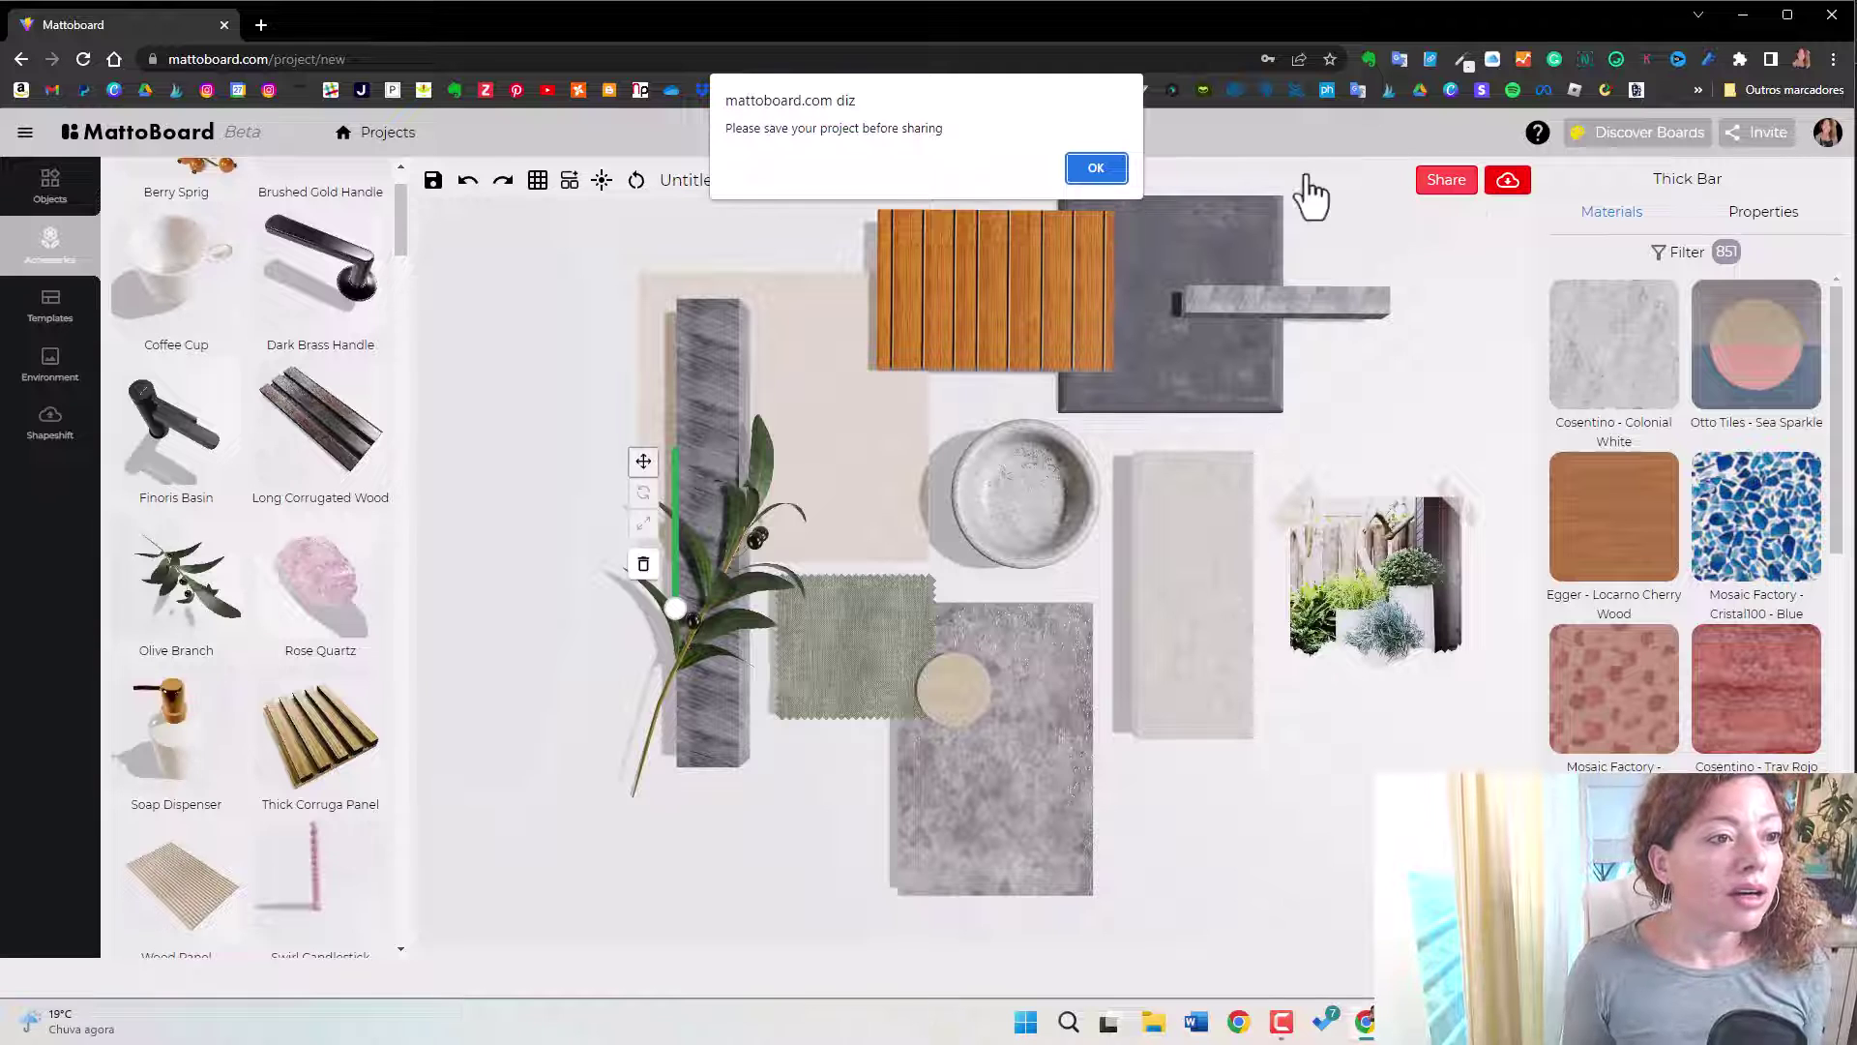
pyautogui.click(1086, 169)
pyautogui.click(433, 180)
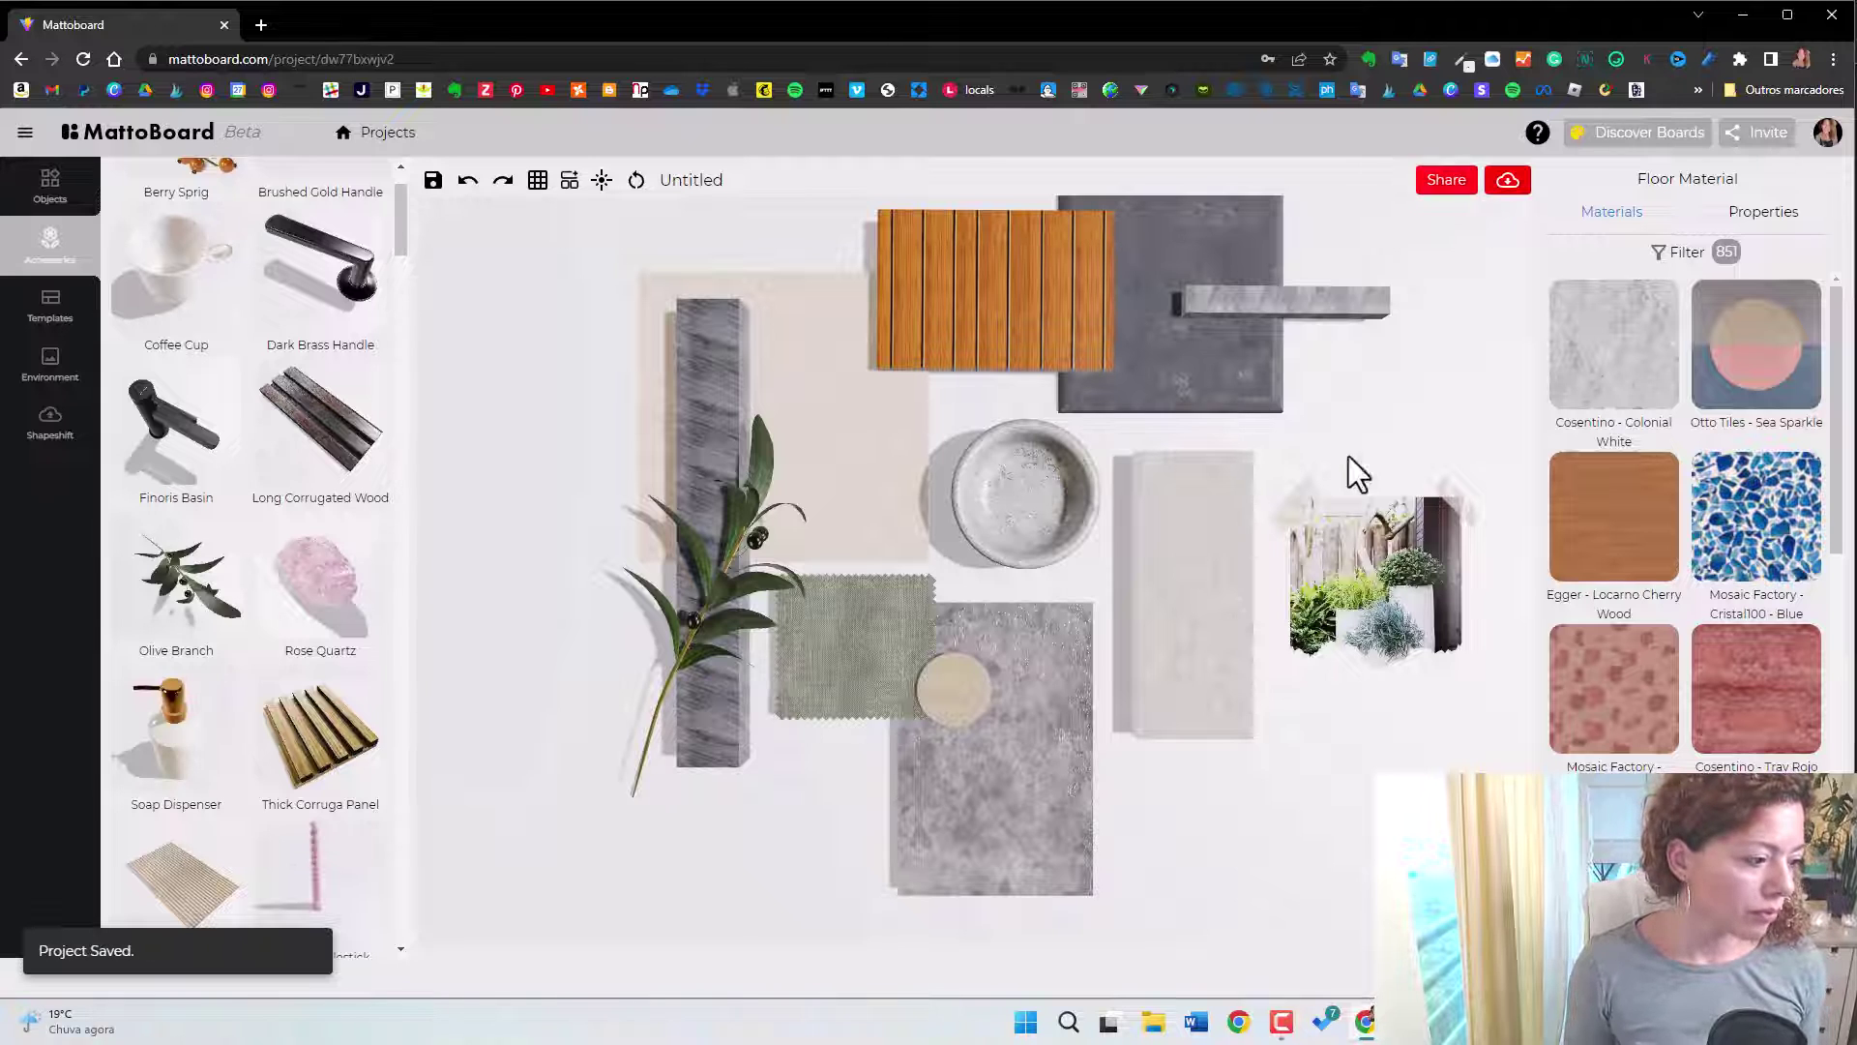
pyautogui.click(1448, 181)
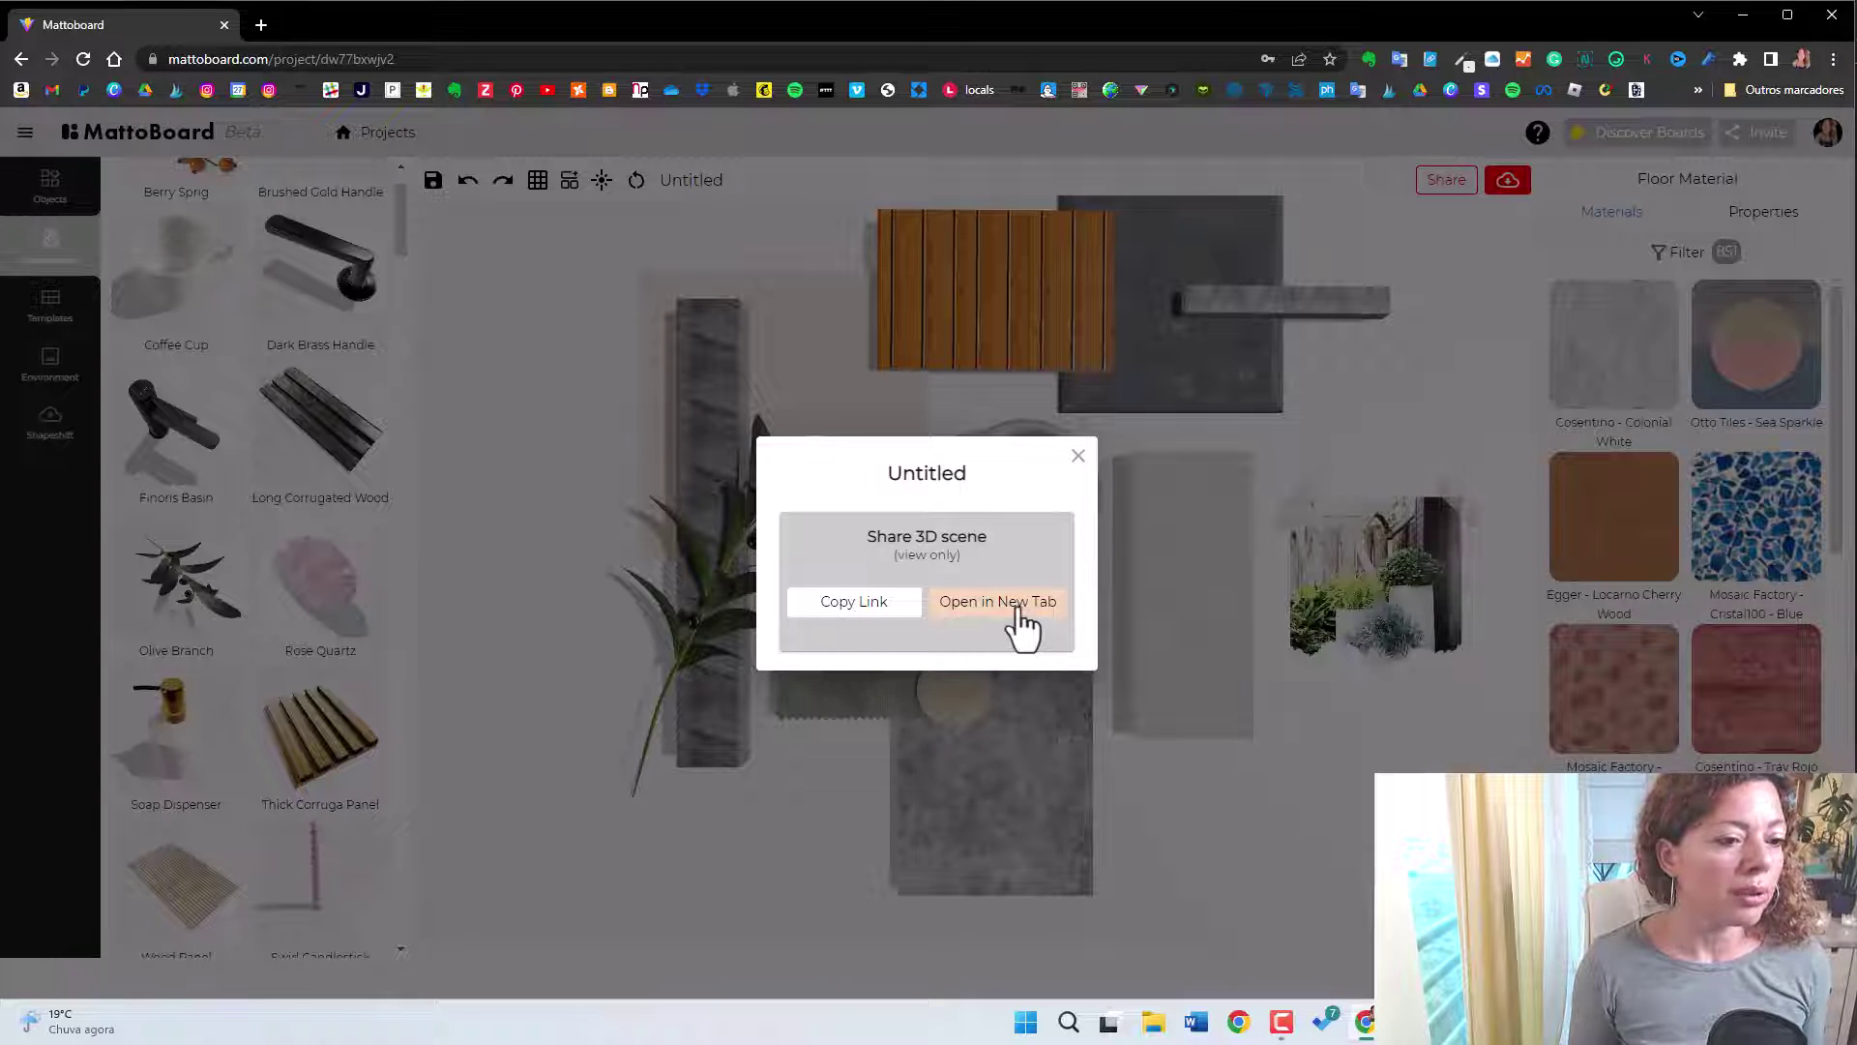
pyautogui.click(904, 607)
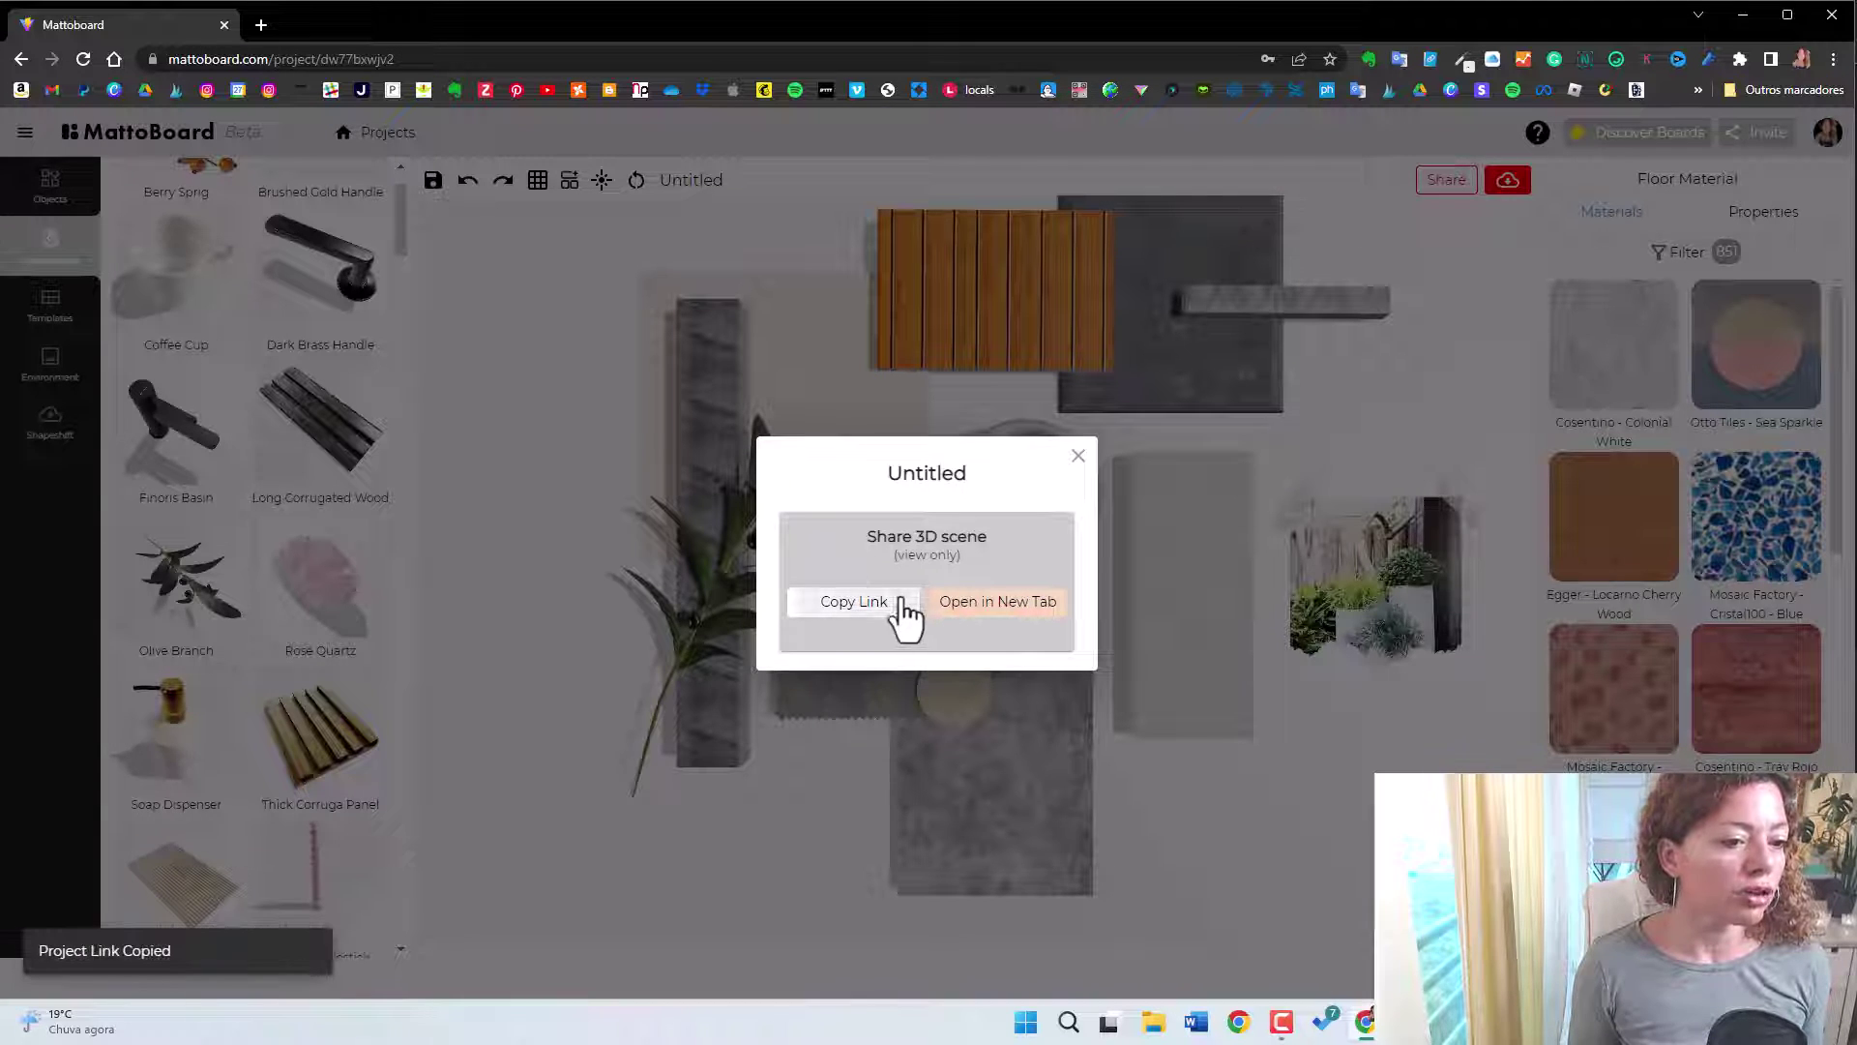
# Open the copied share link in a new browser tab.
pyautogui.click(261, 25)
pyautogui.click(319, 58)
pyautogui.hotkey('ctrl', 'v')
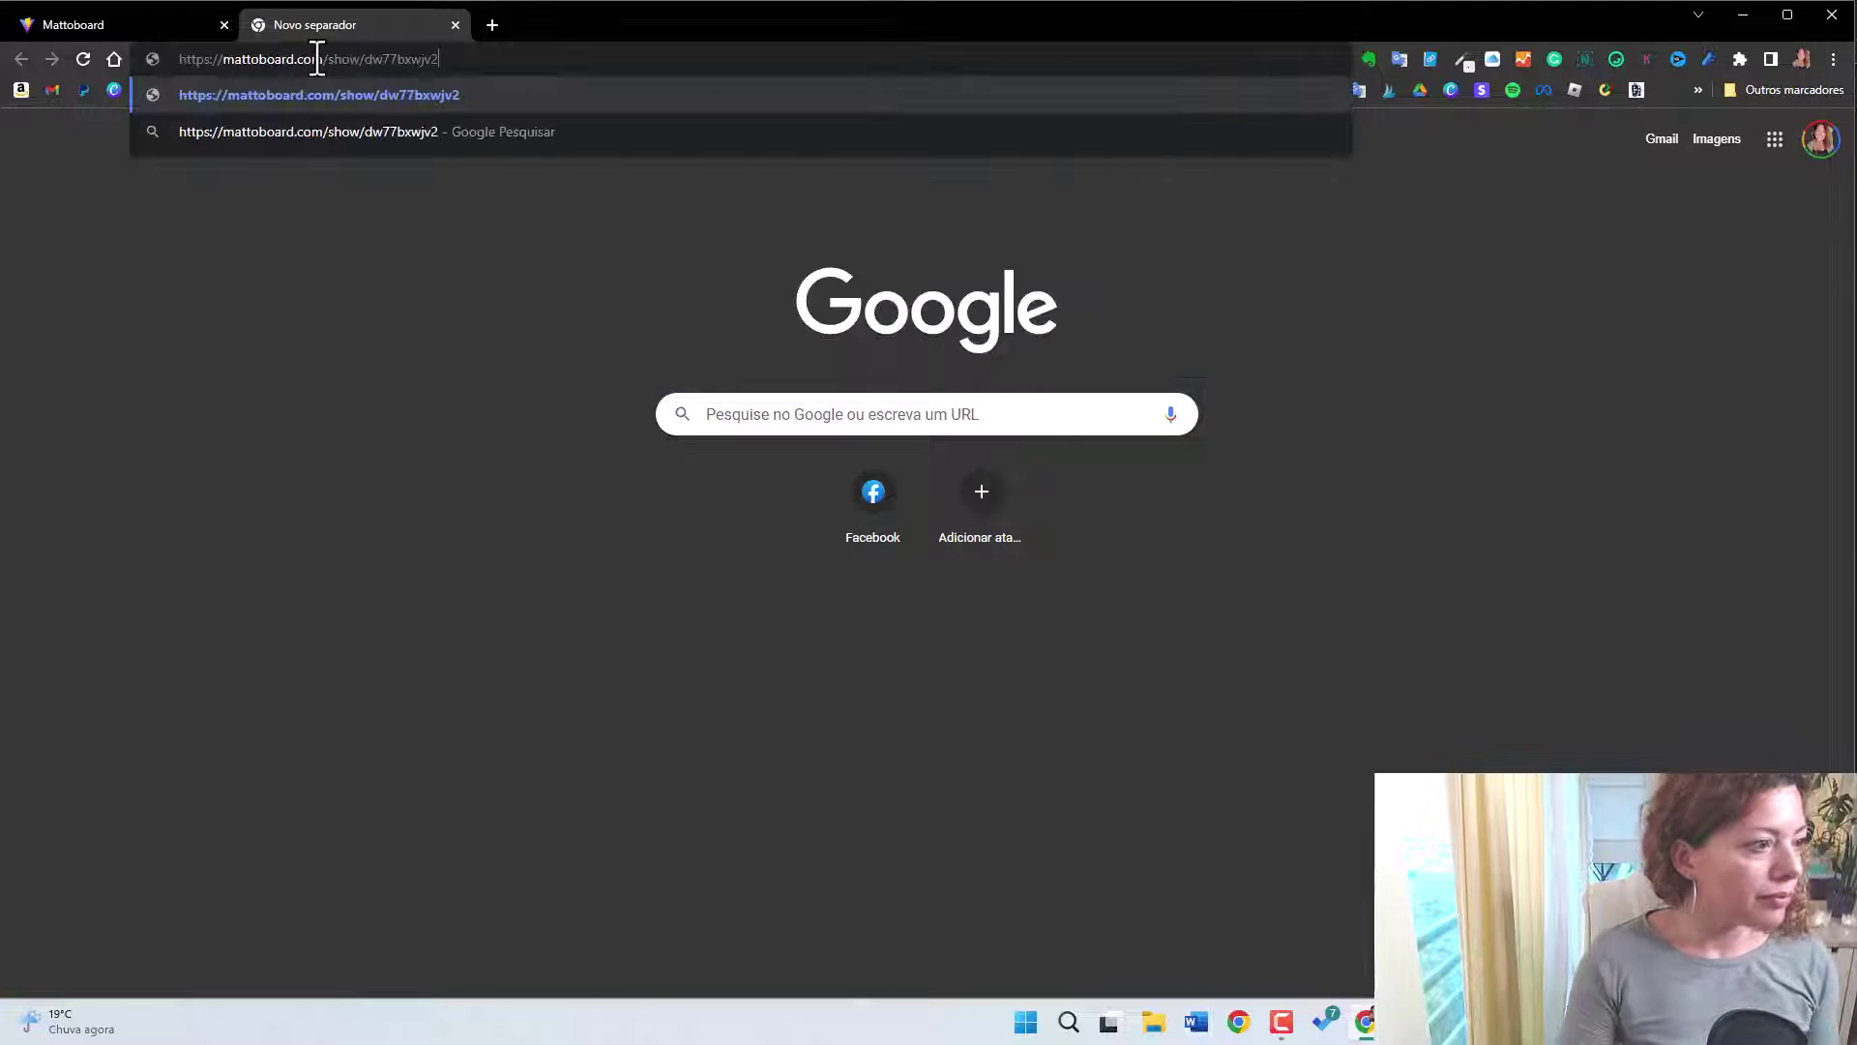
pyautogui.press('Return')
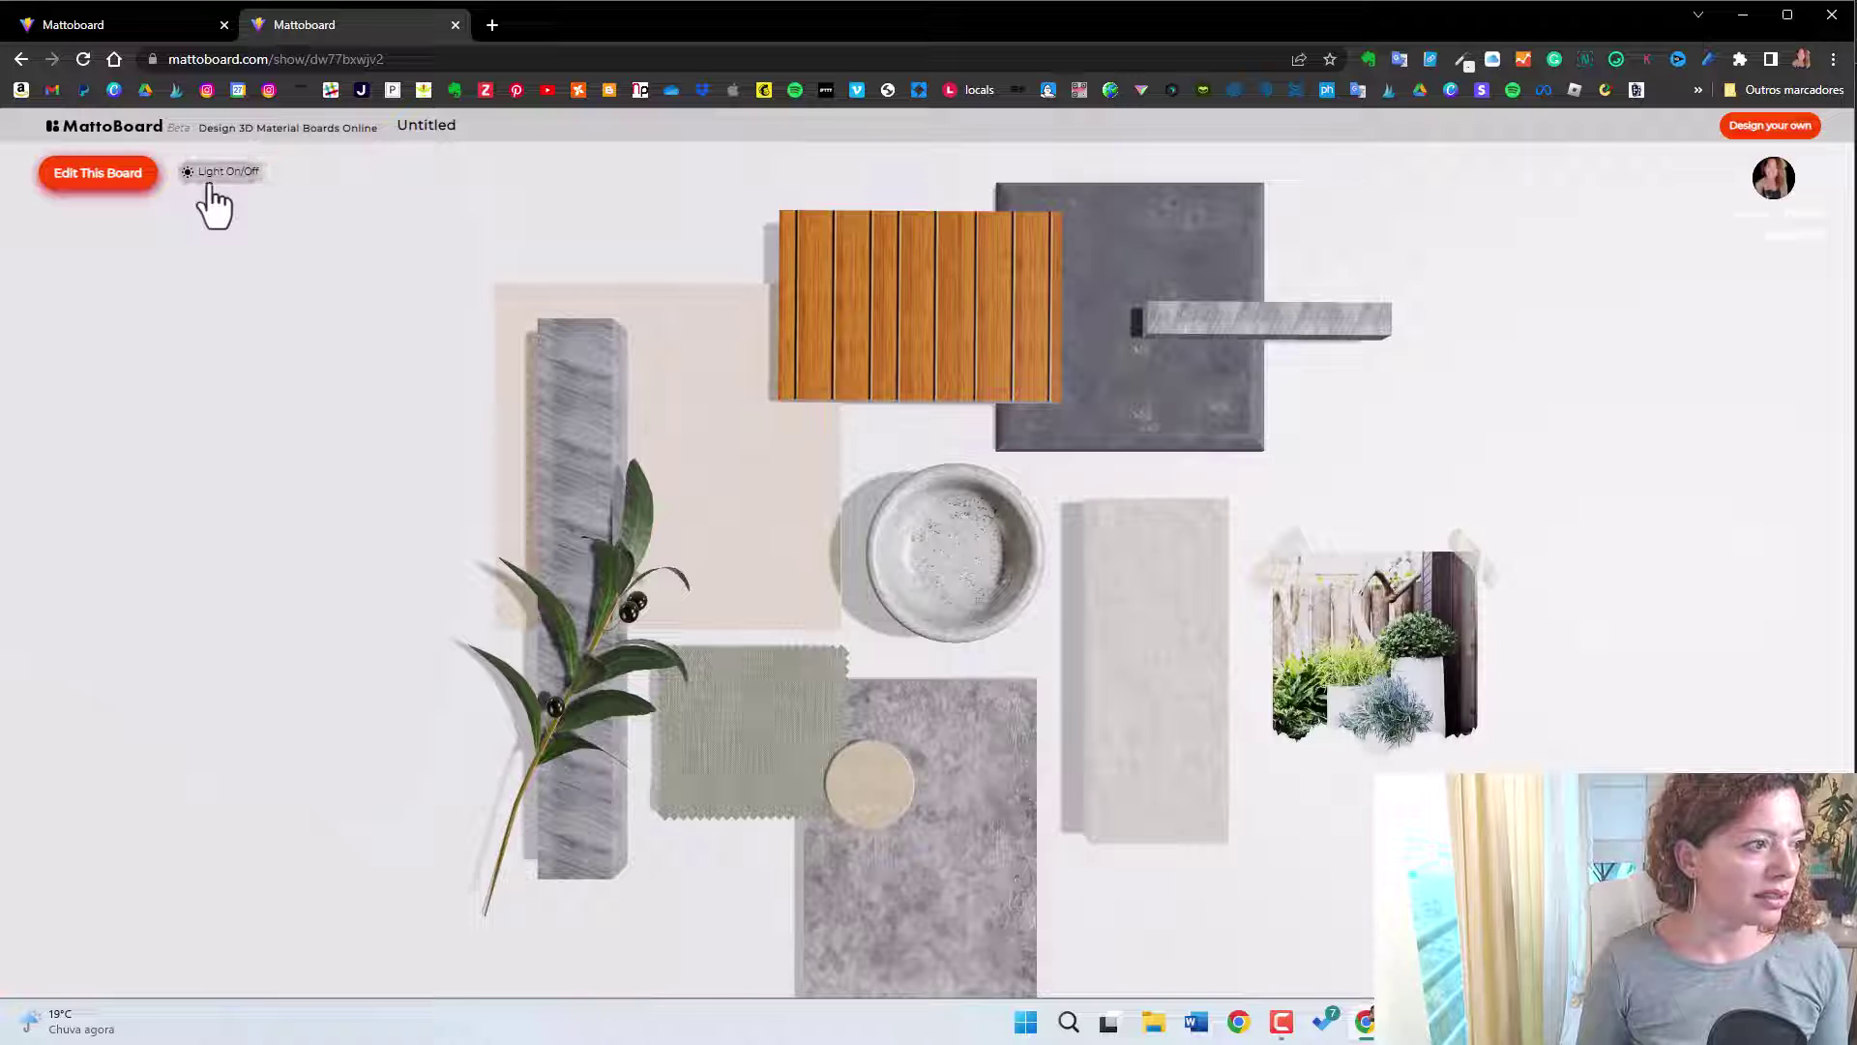
# Examine the bowl and surrounding materials up close in the shared view of the board.
pyautogui.moveTo(216, 198); pyautogui.dragTo(936, 440)
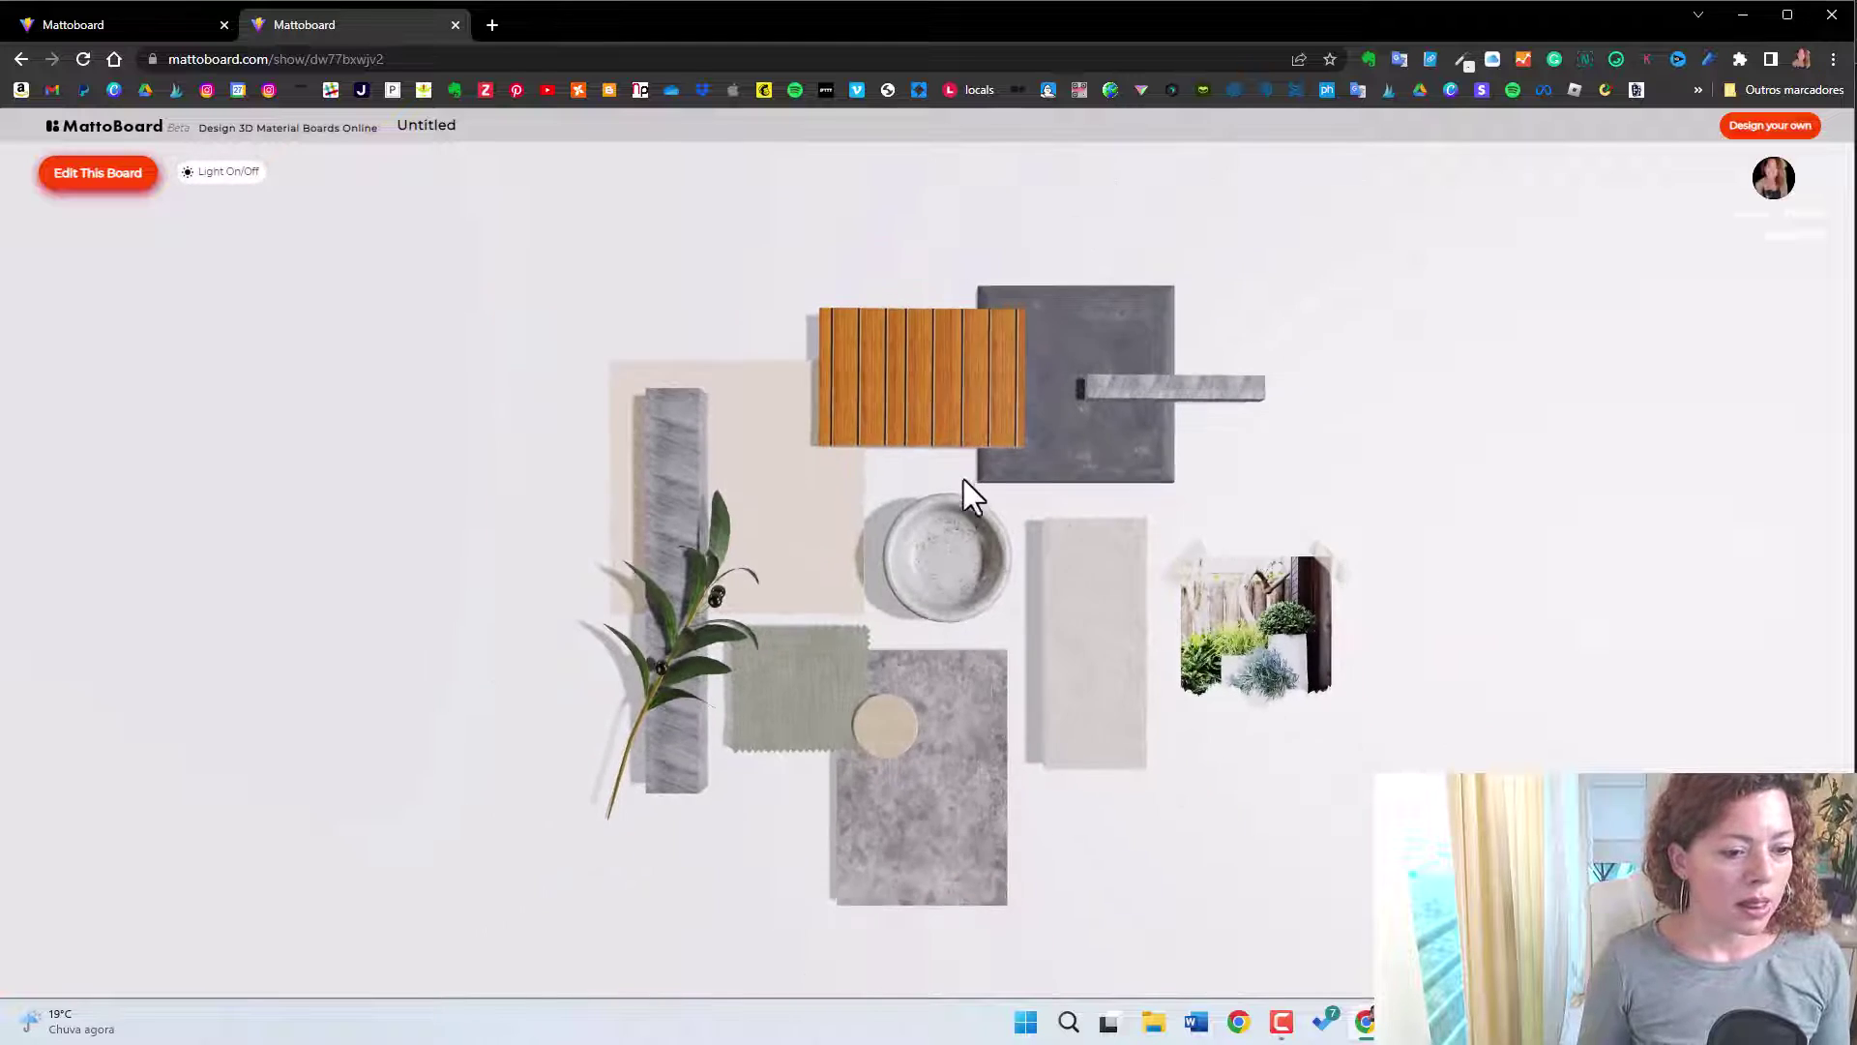
pyautogui.scroll(5, 899, 775)
pyautogui.scroll(-3, 957, 668)
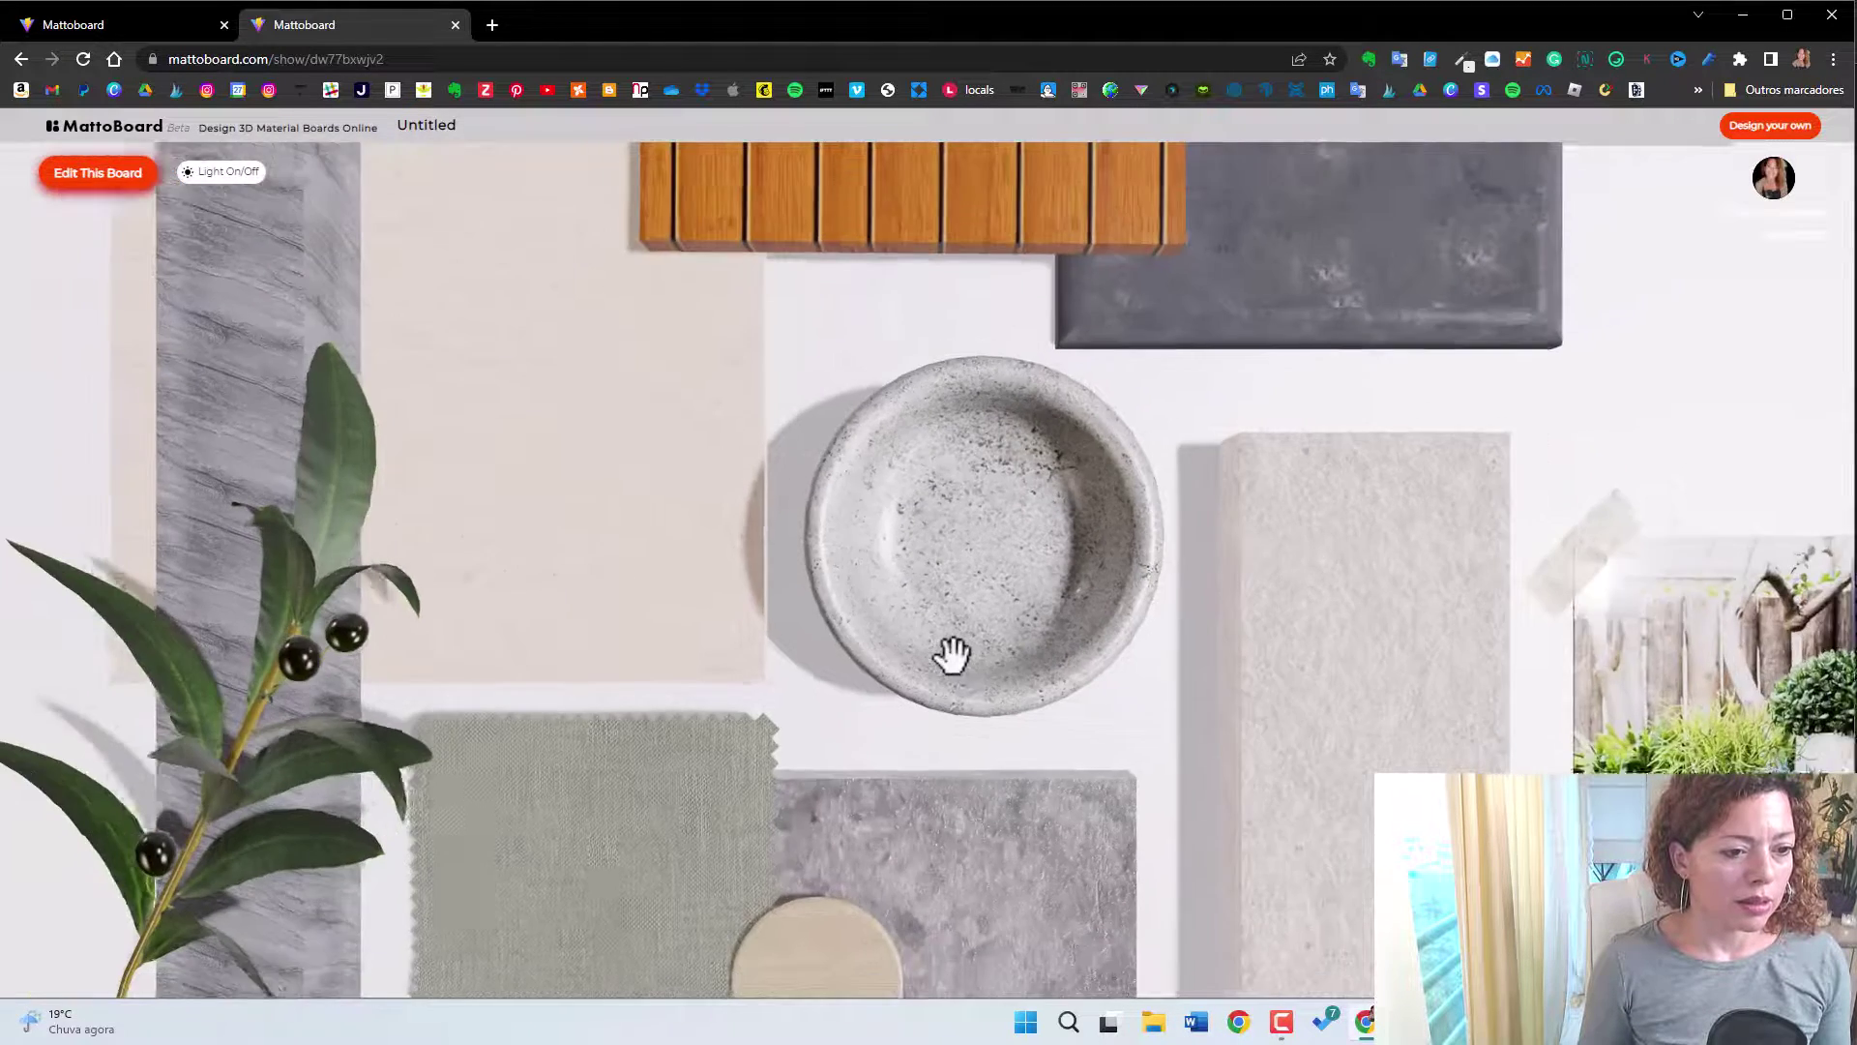
pyautogui.scroll(3, 943, 648)
pyautogui.scroll(-5, 912, 607)
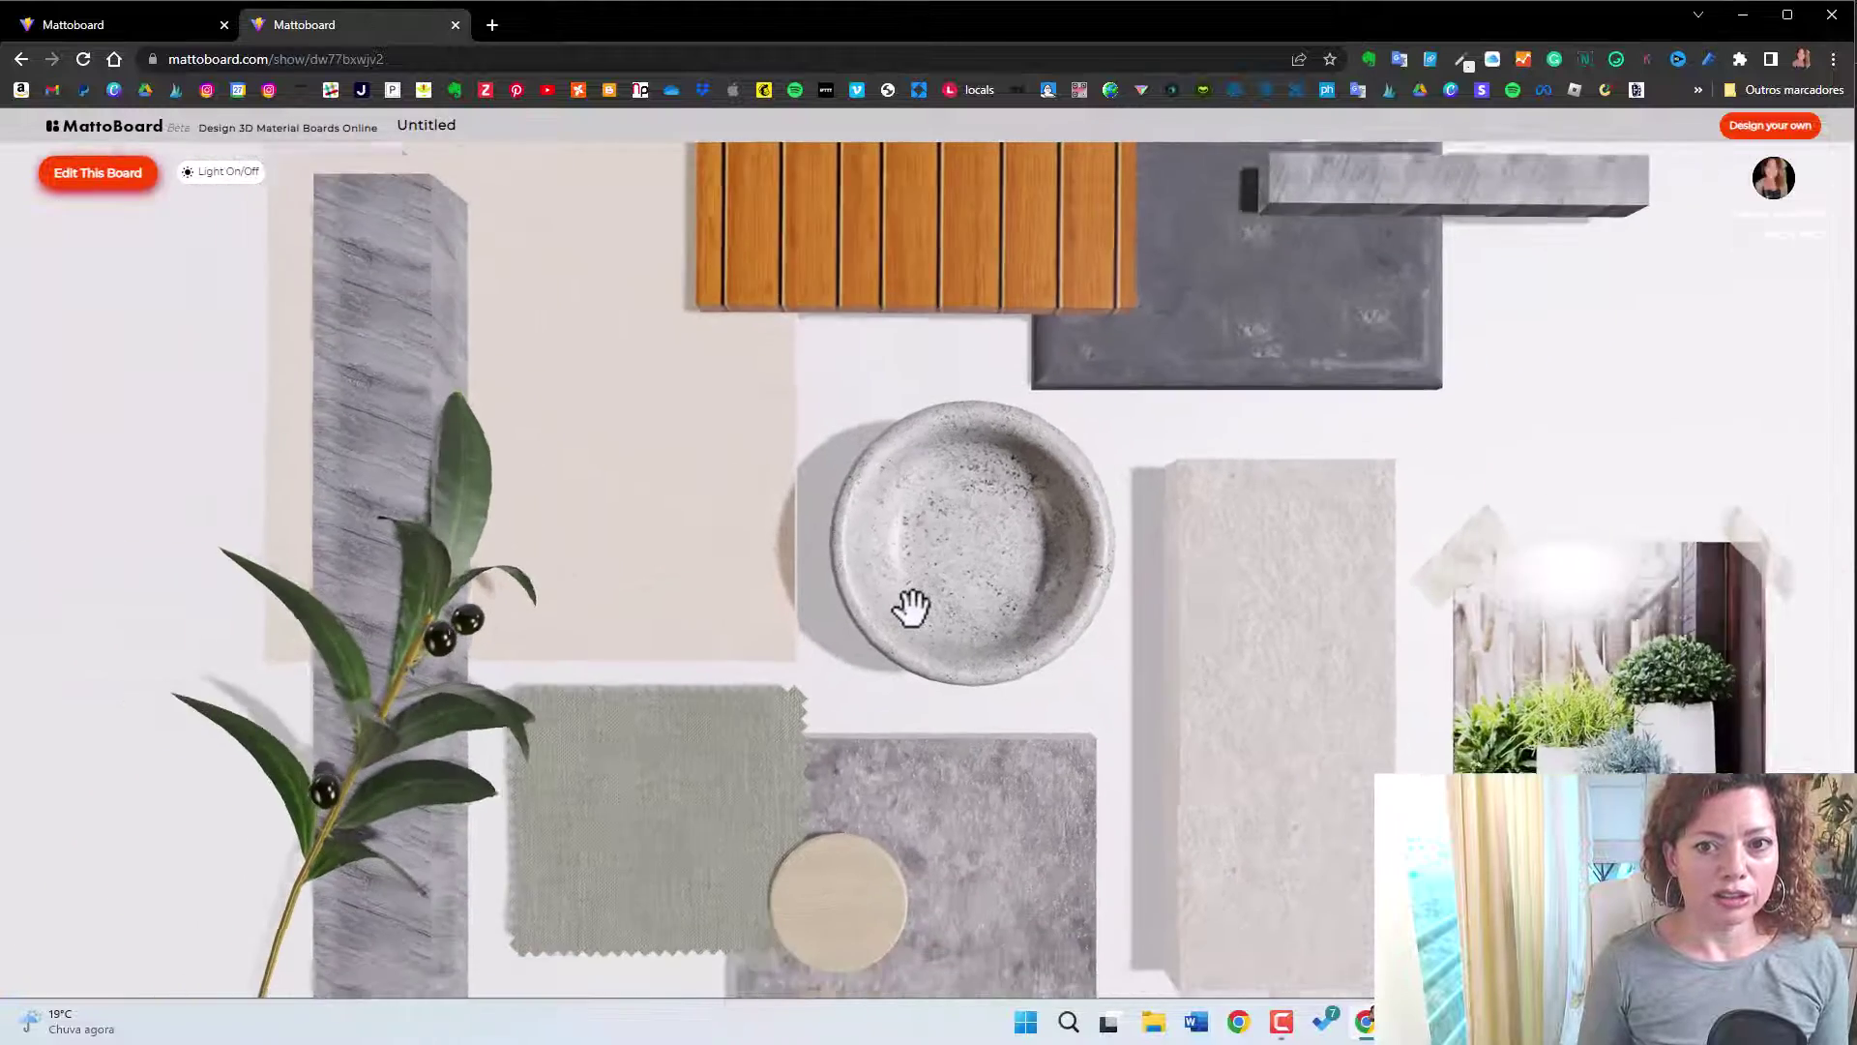
# Zoom out to the whole shared board, return to the project's editing tab and close its share dialog.
pyautogui.scroll(-1, 907, 607)
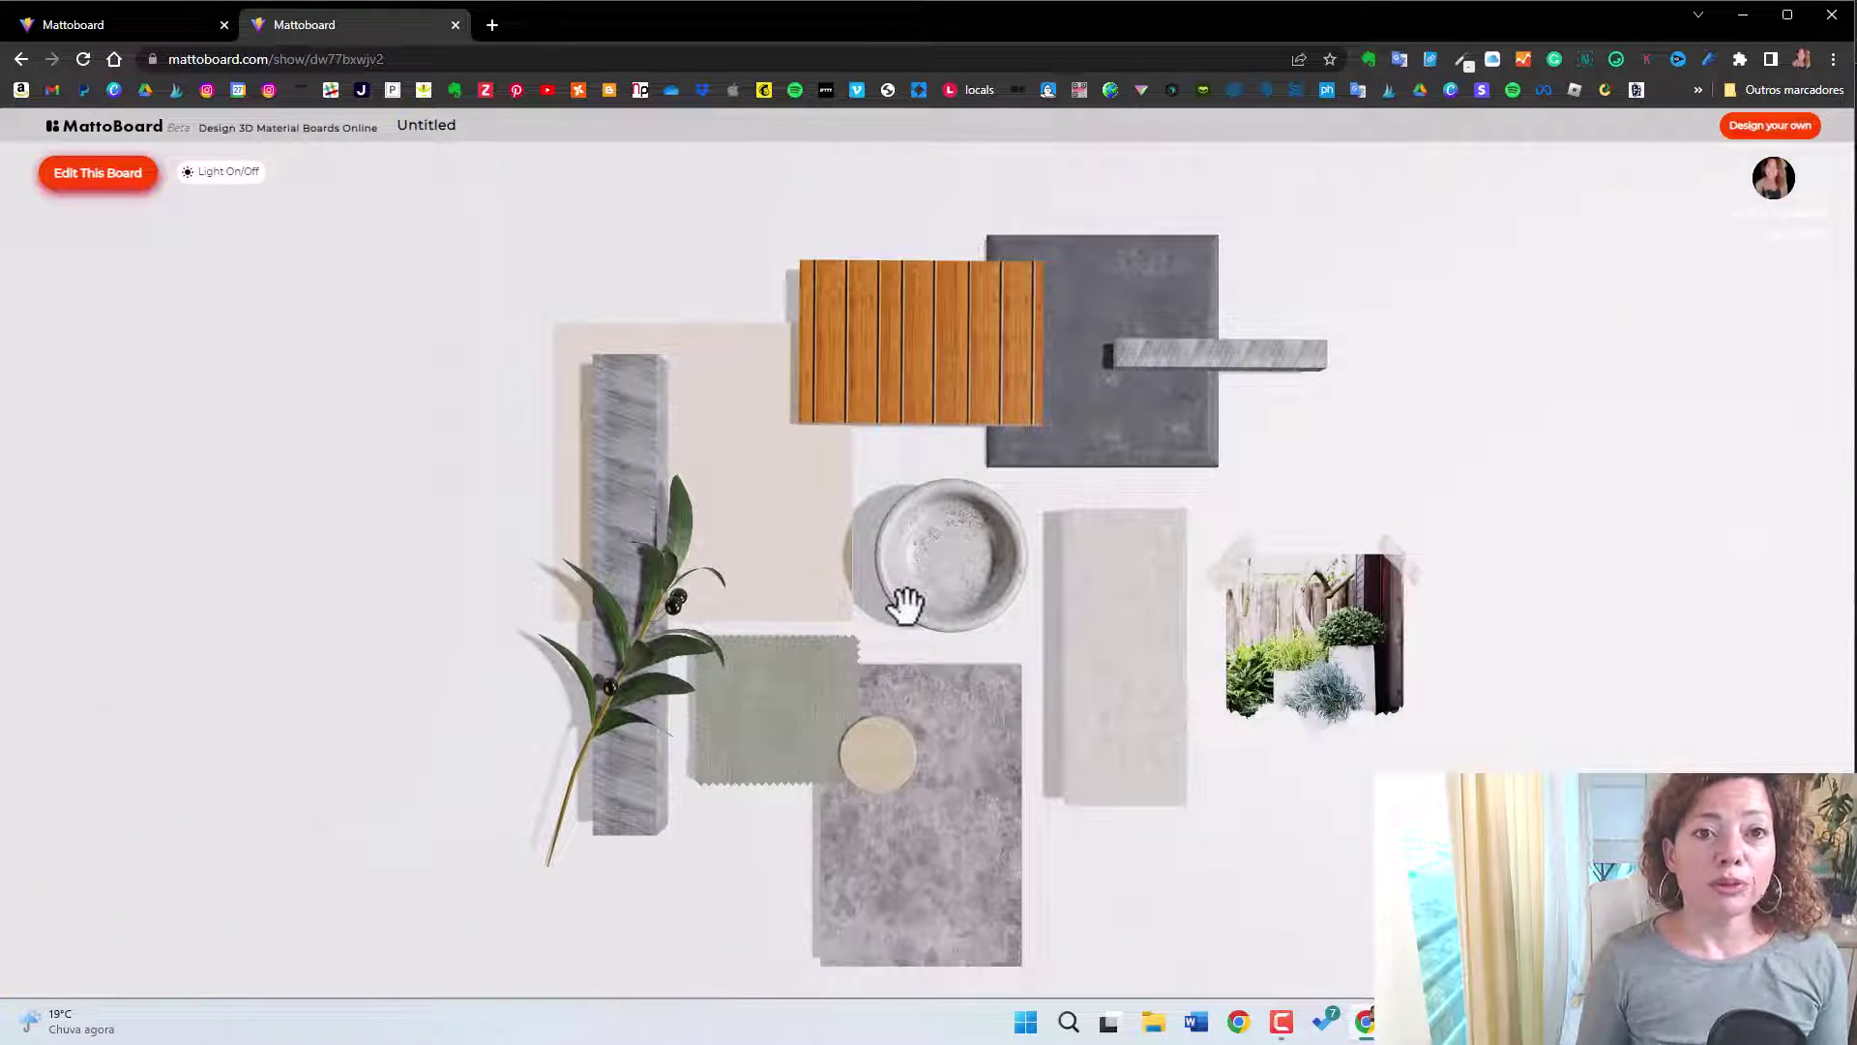
pyautogui.click(105, 22)
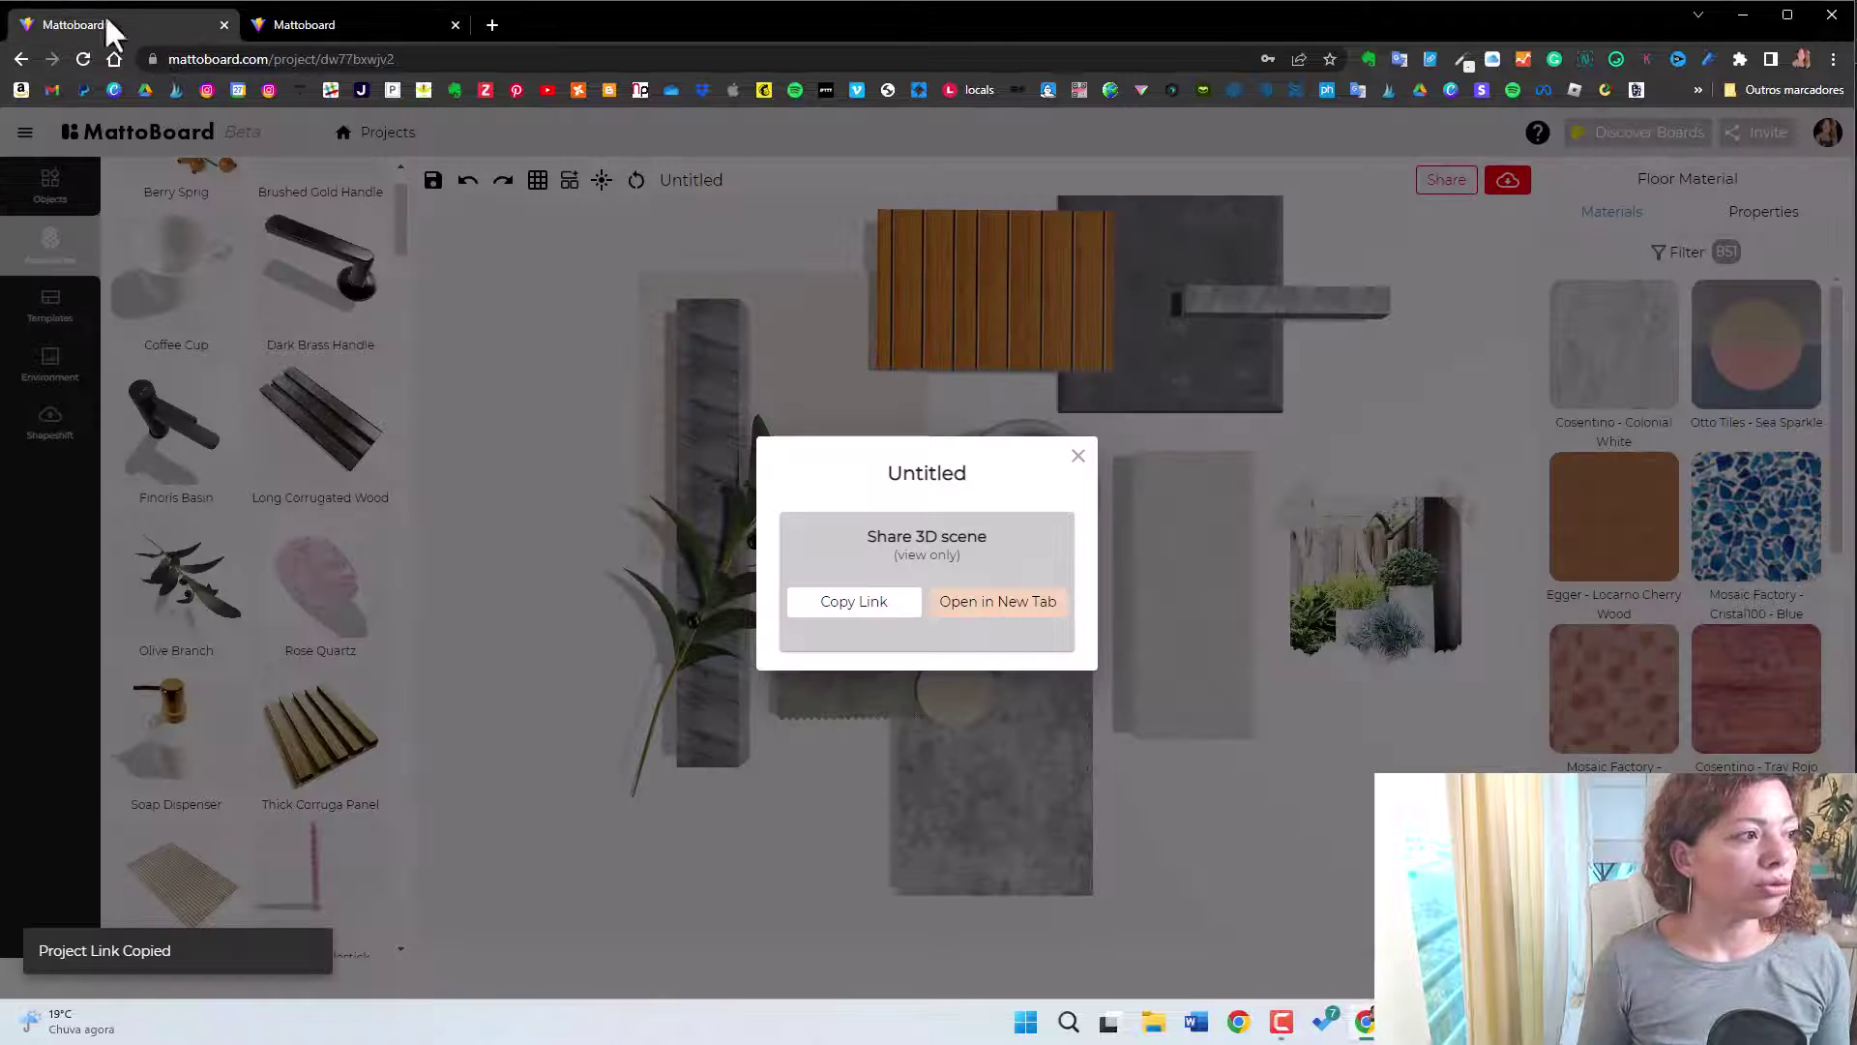
pyautogui.click(1078, 455)
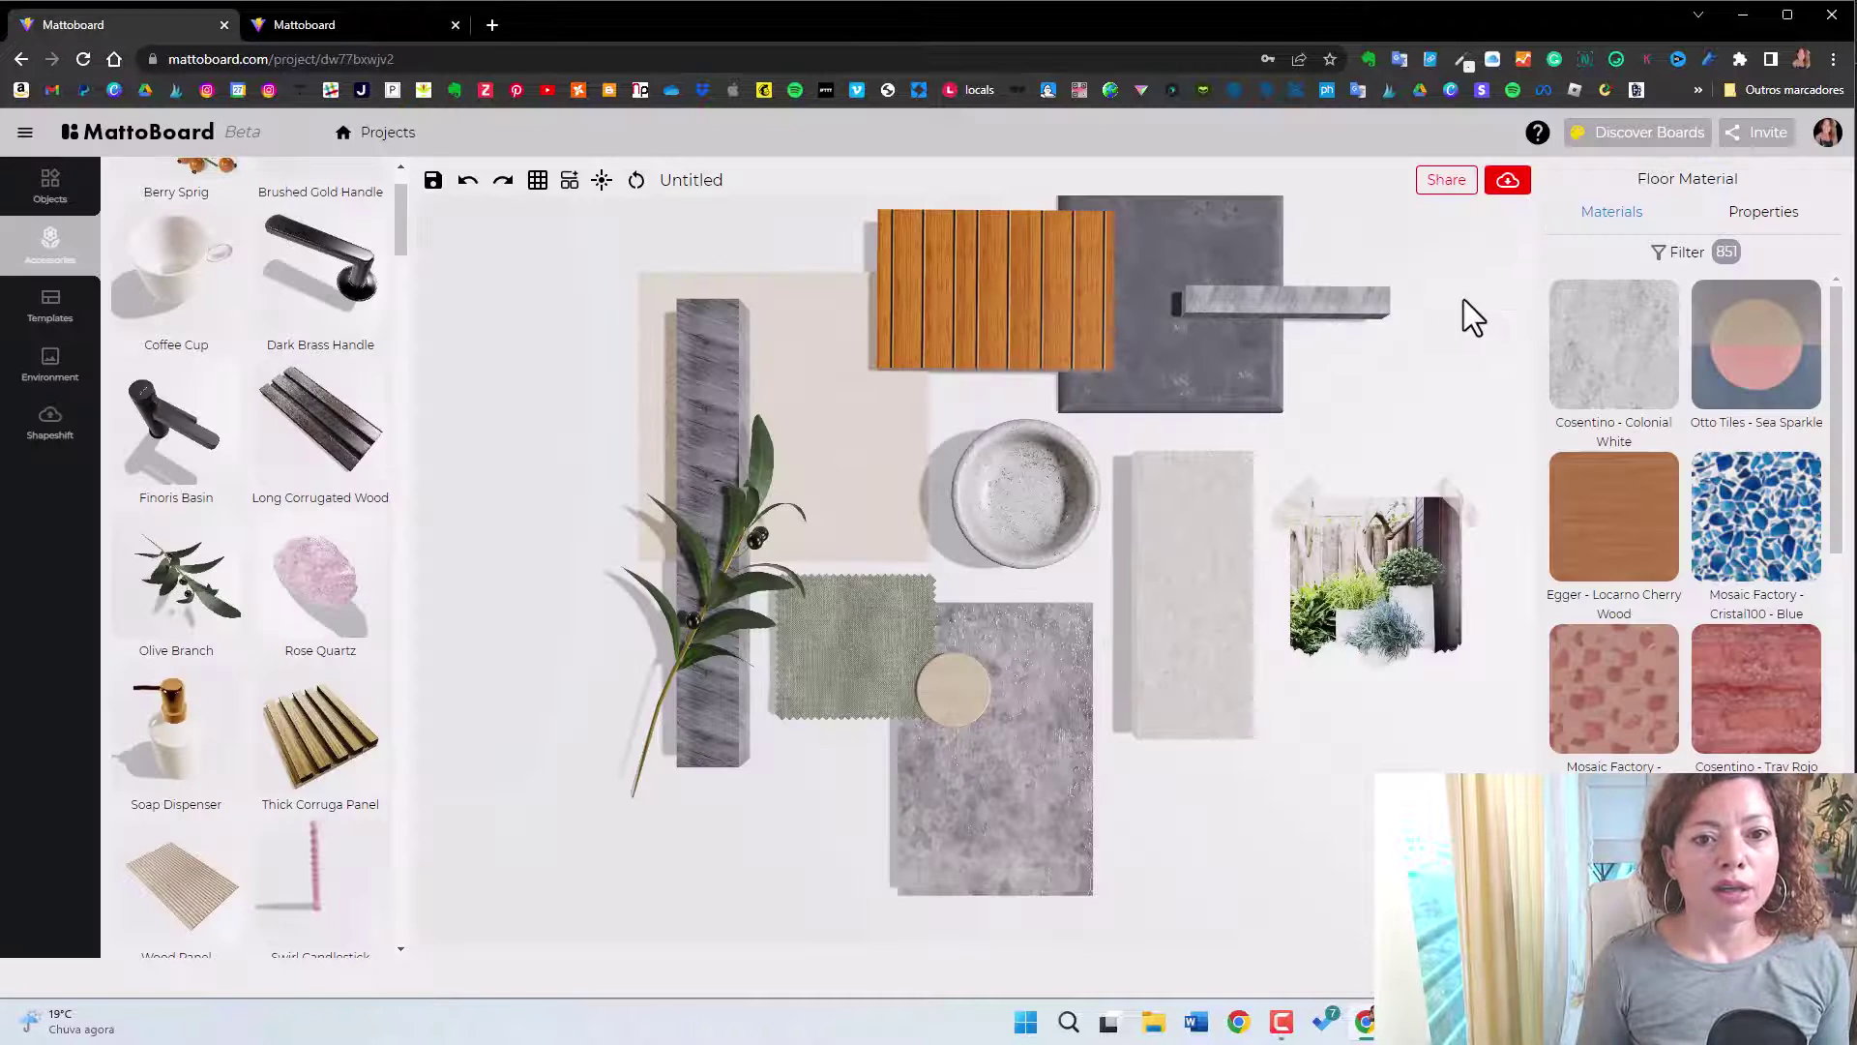
# Download the untitled board as a JPG image and close the export preview.
pyautogui.click(1506, 183)
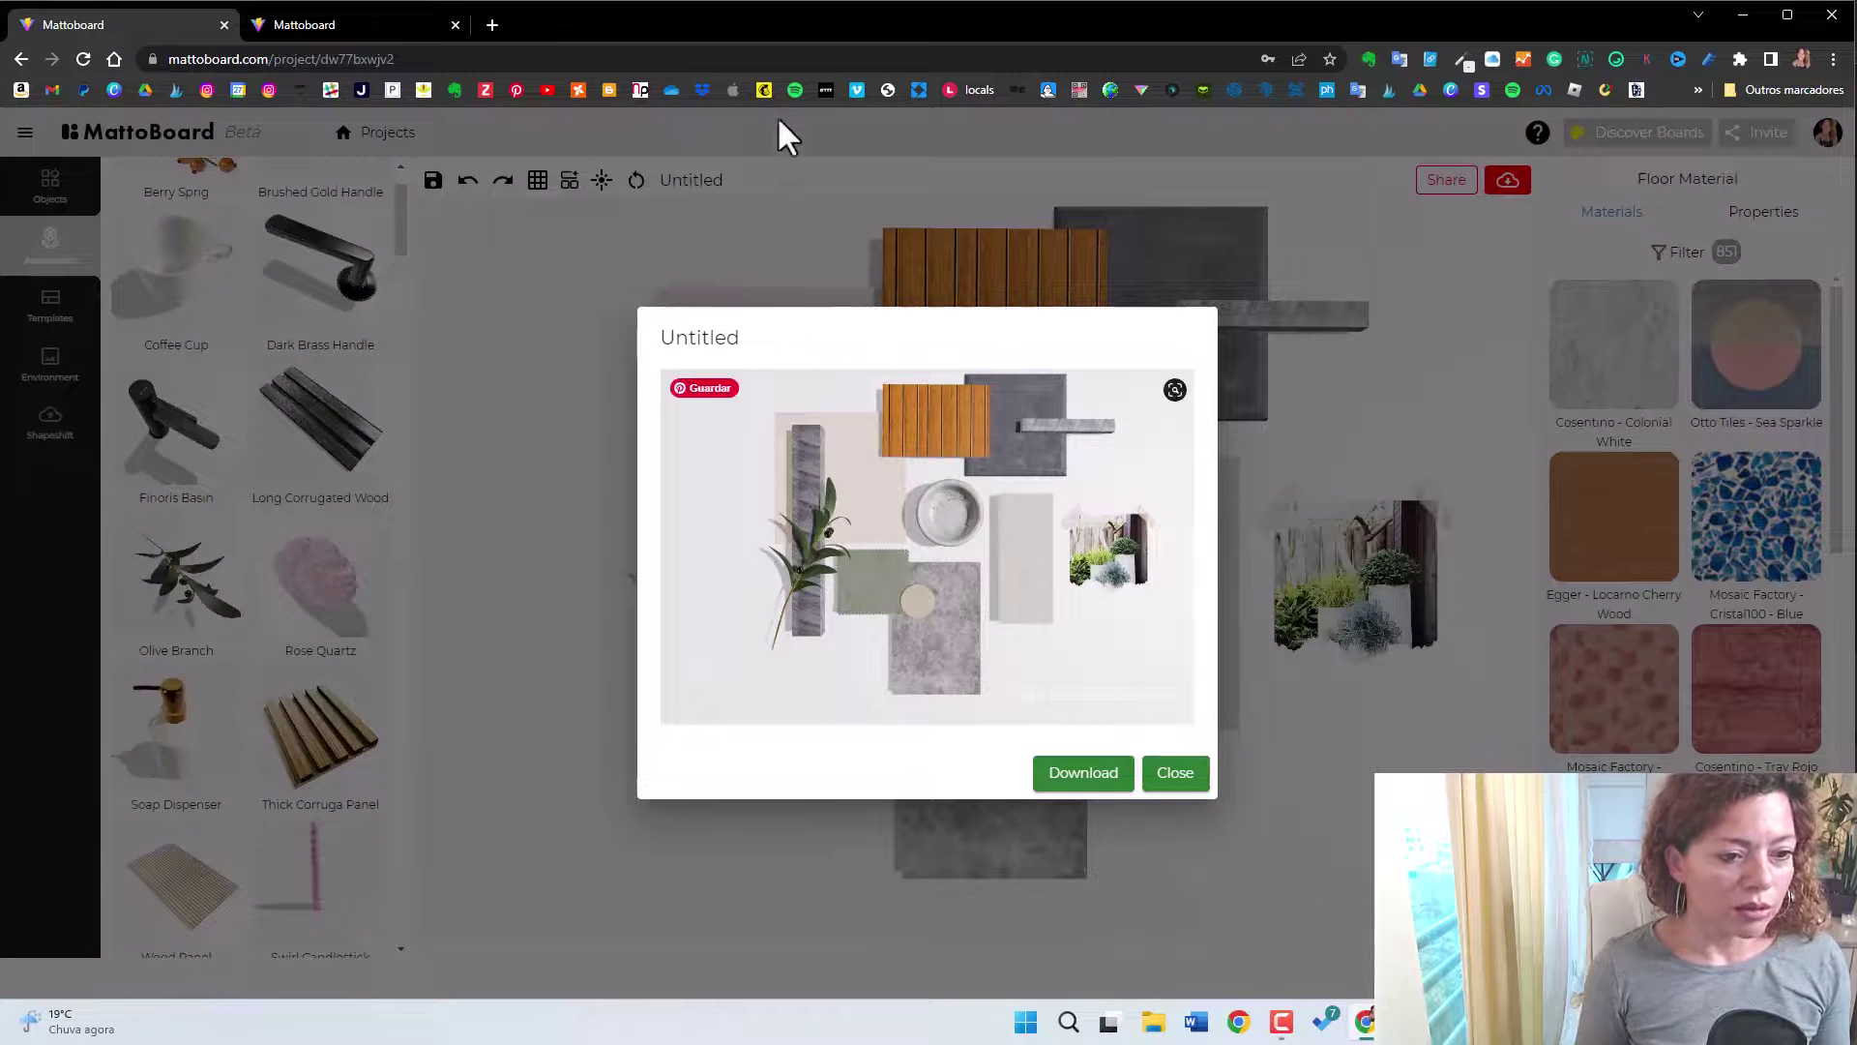
pyautogui.click(1078, 779)
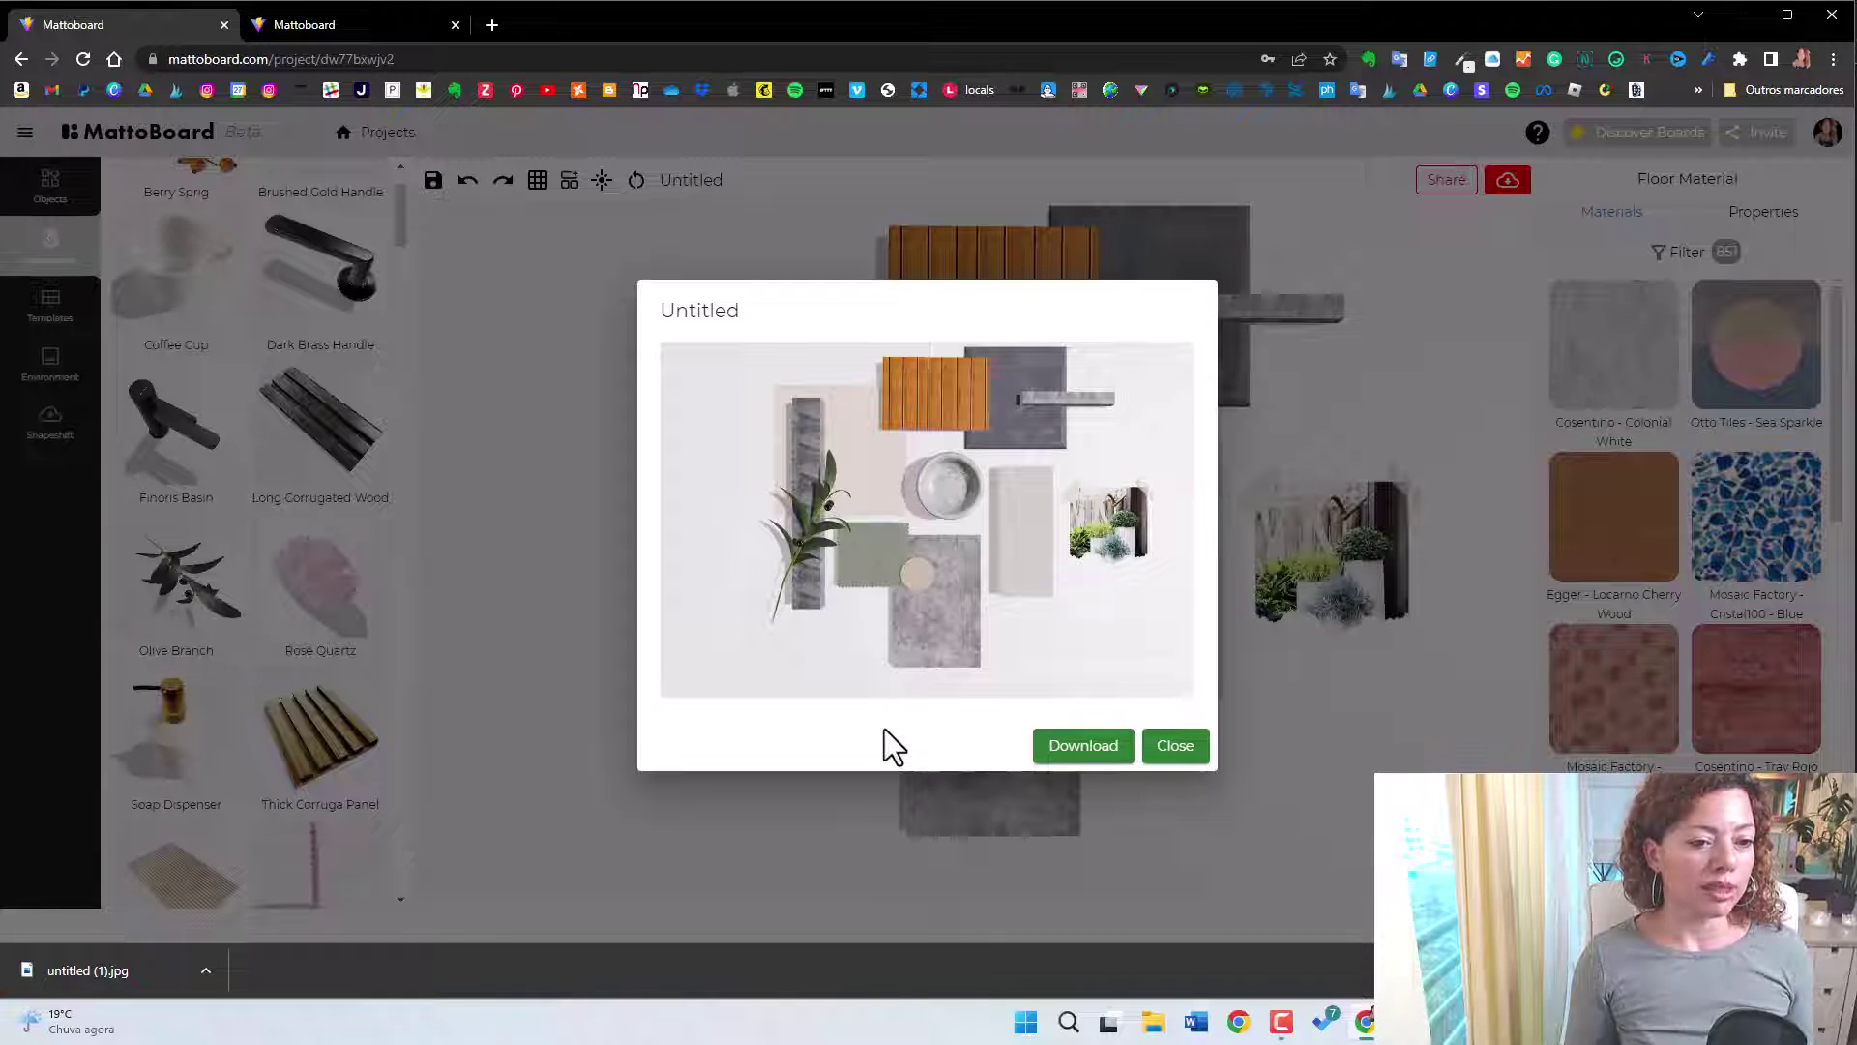
pyautogui.click(1188, 750)
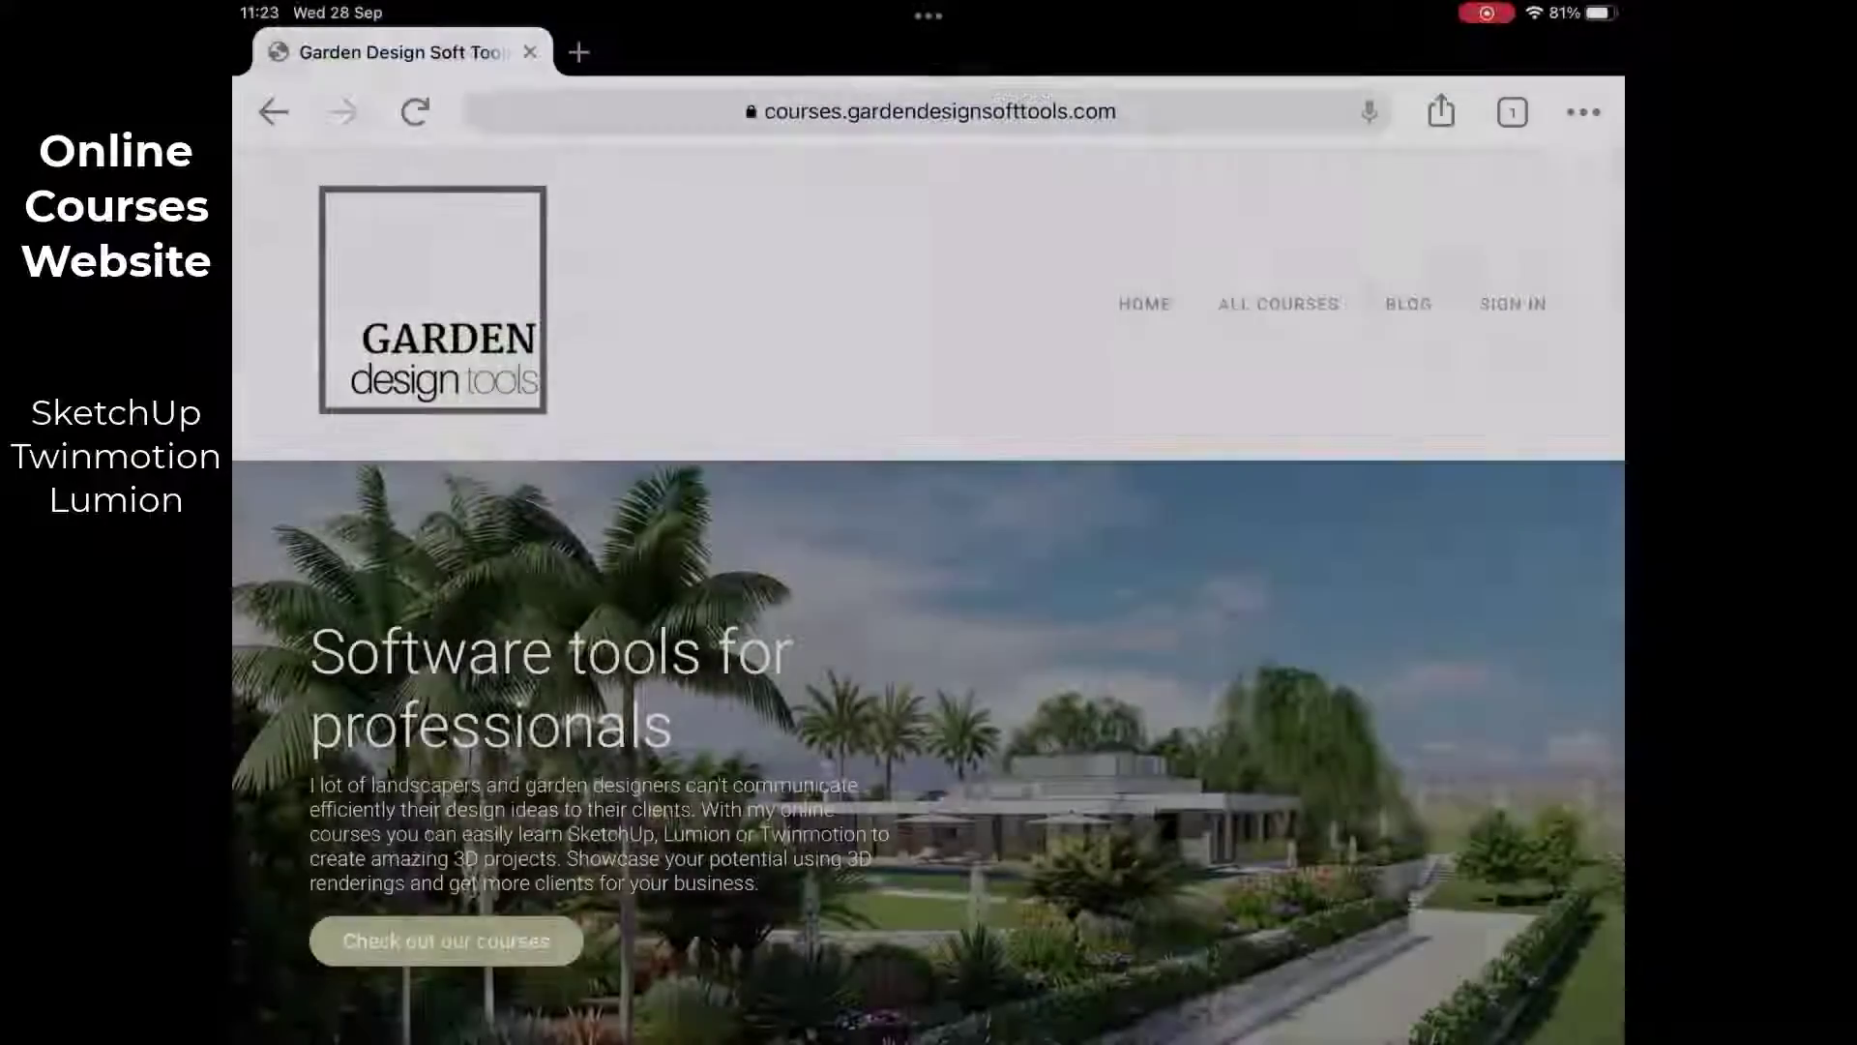
# Look through the Garden Design Tools courses home page, including the latest courses, VIP Editions, workshops, instructor profile and favourite software sections.
pyautogui.scroll(-5, 929, 677)
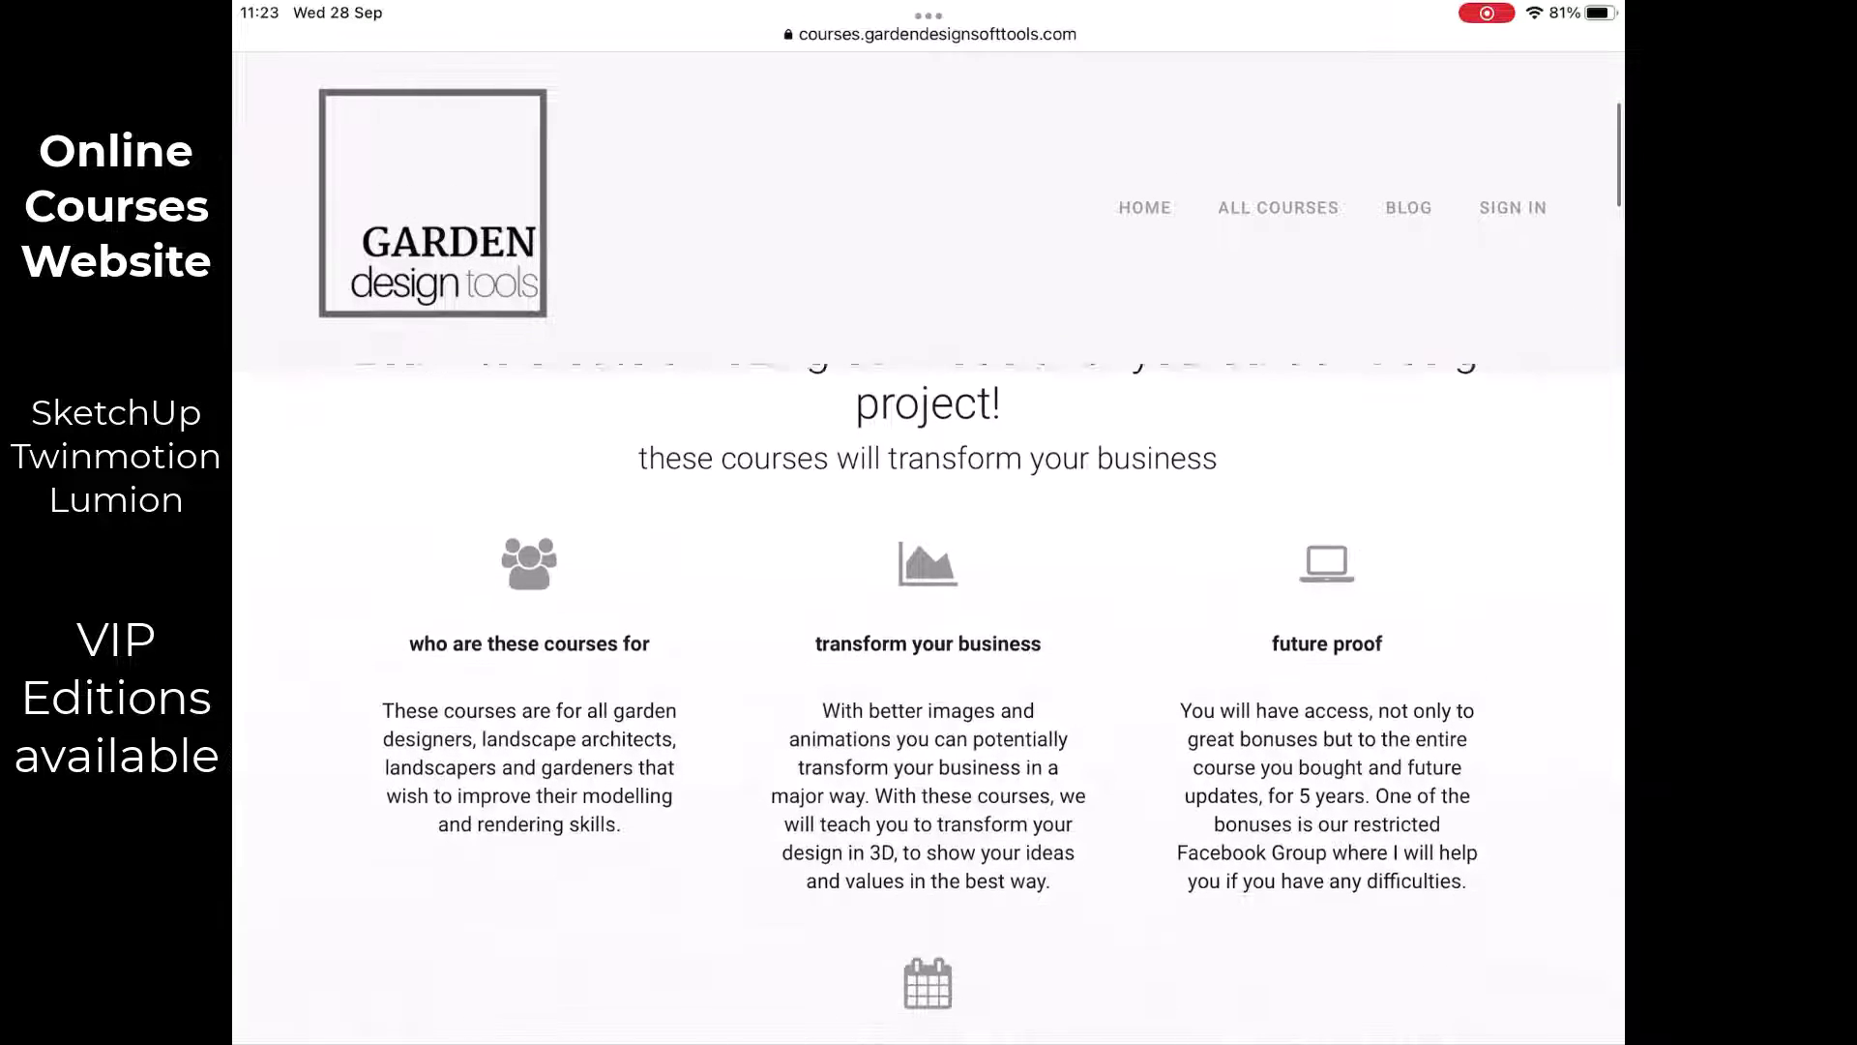
pyautogui.scroll(-4, 929, 677)
pyautogui.scroll(-7, 929, 677)
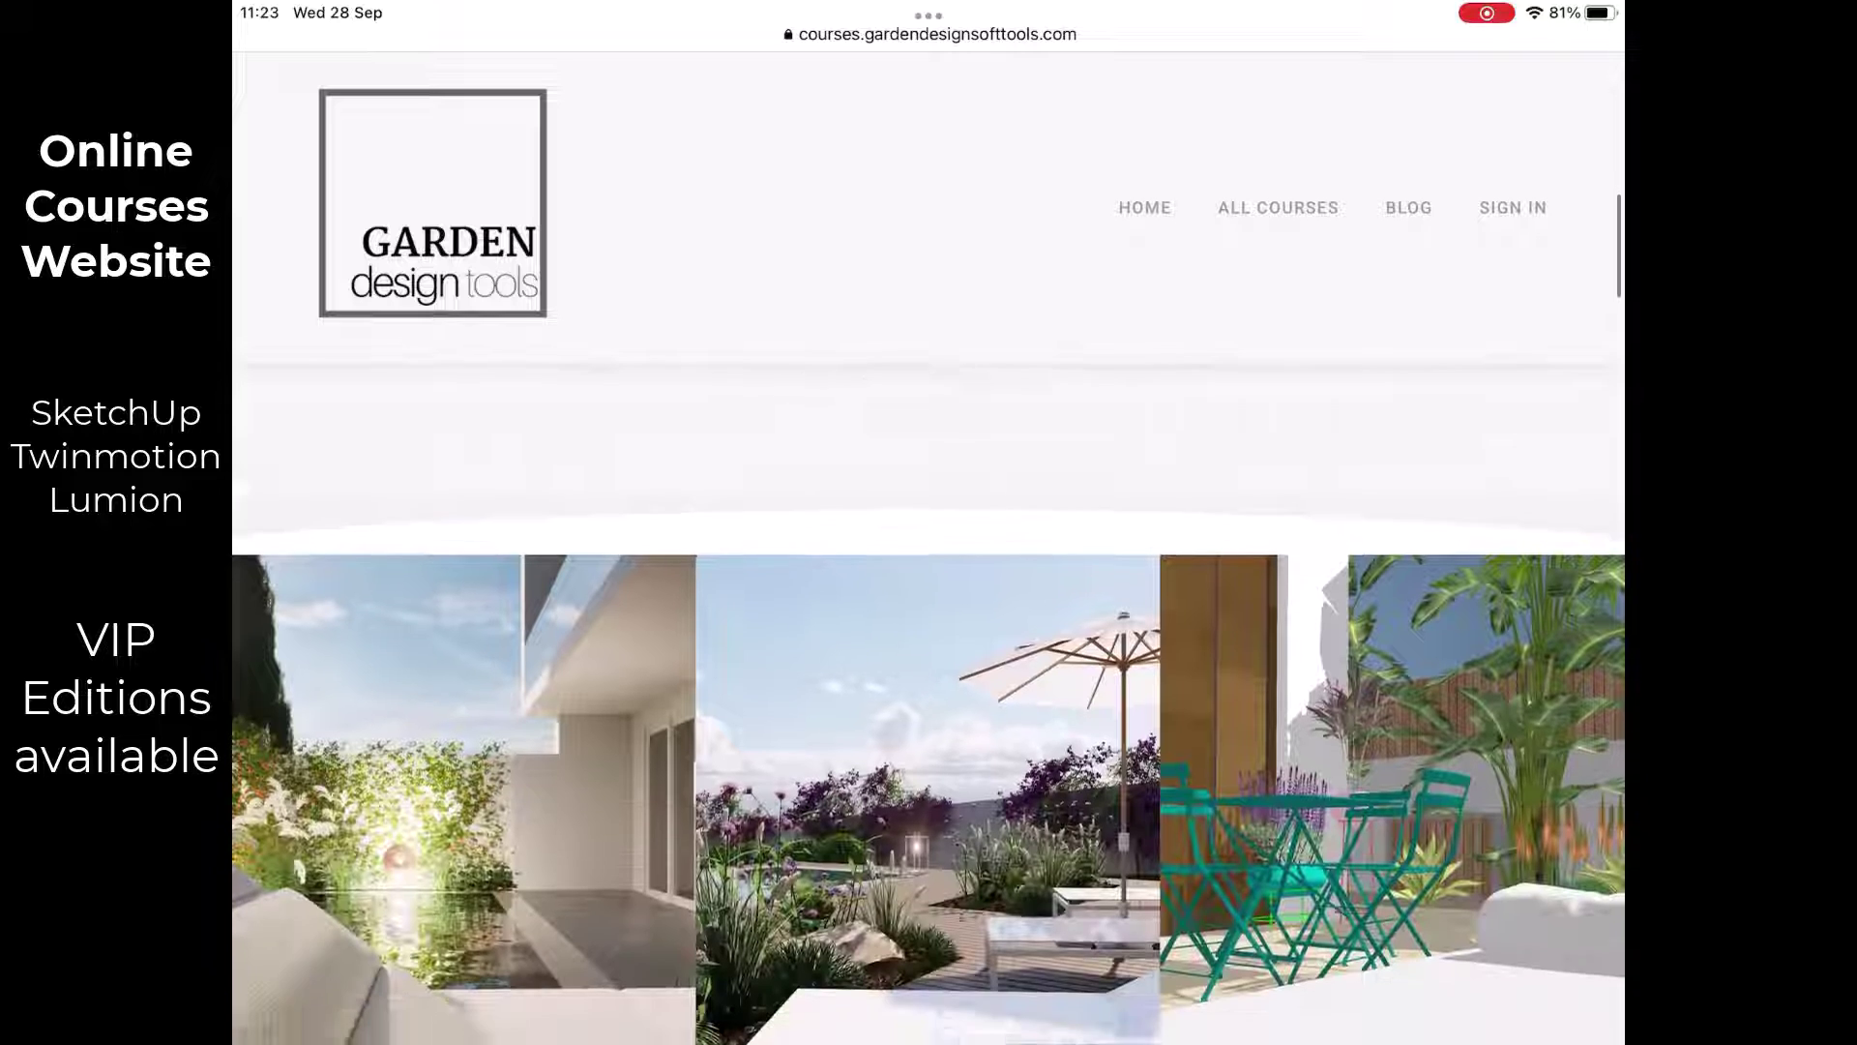
pyautogui.scroll(-6, 929, 677)
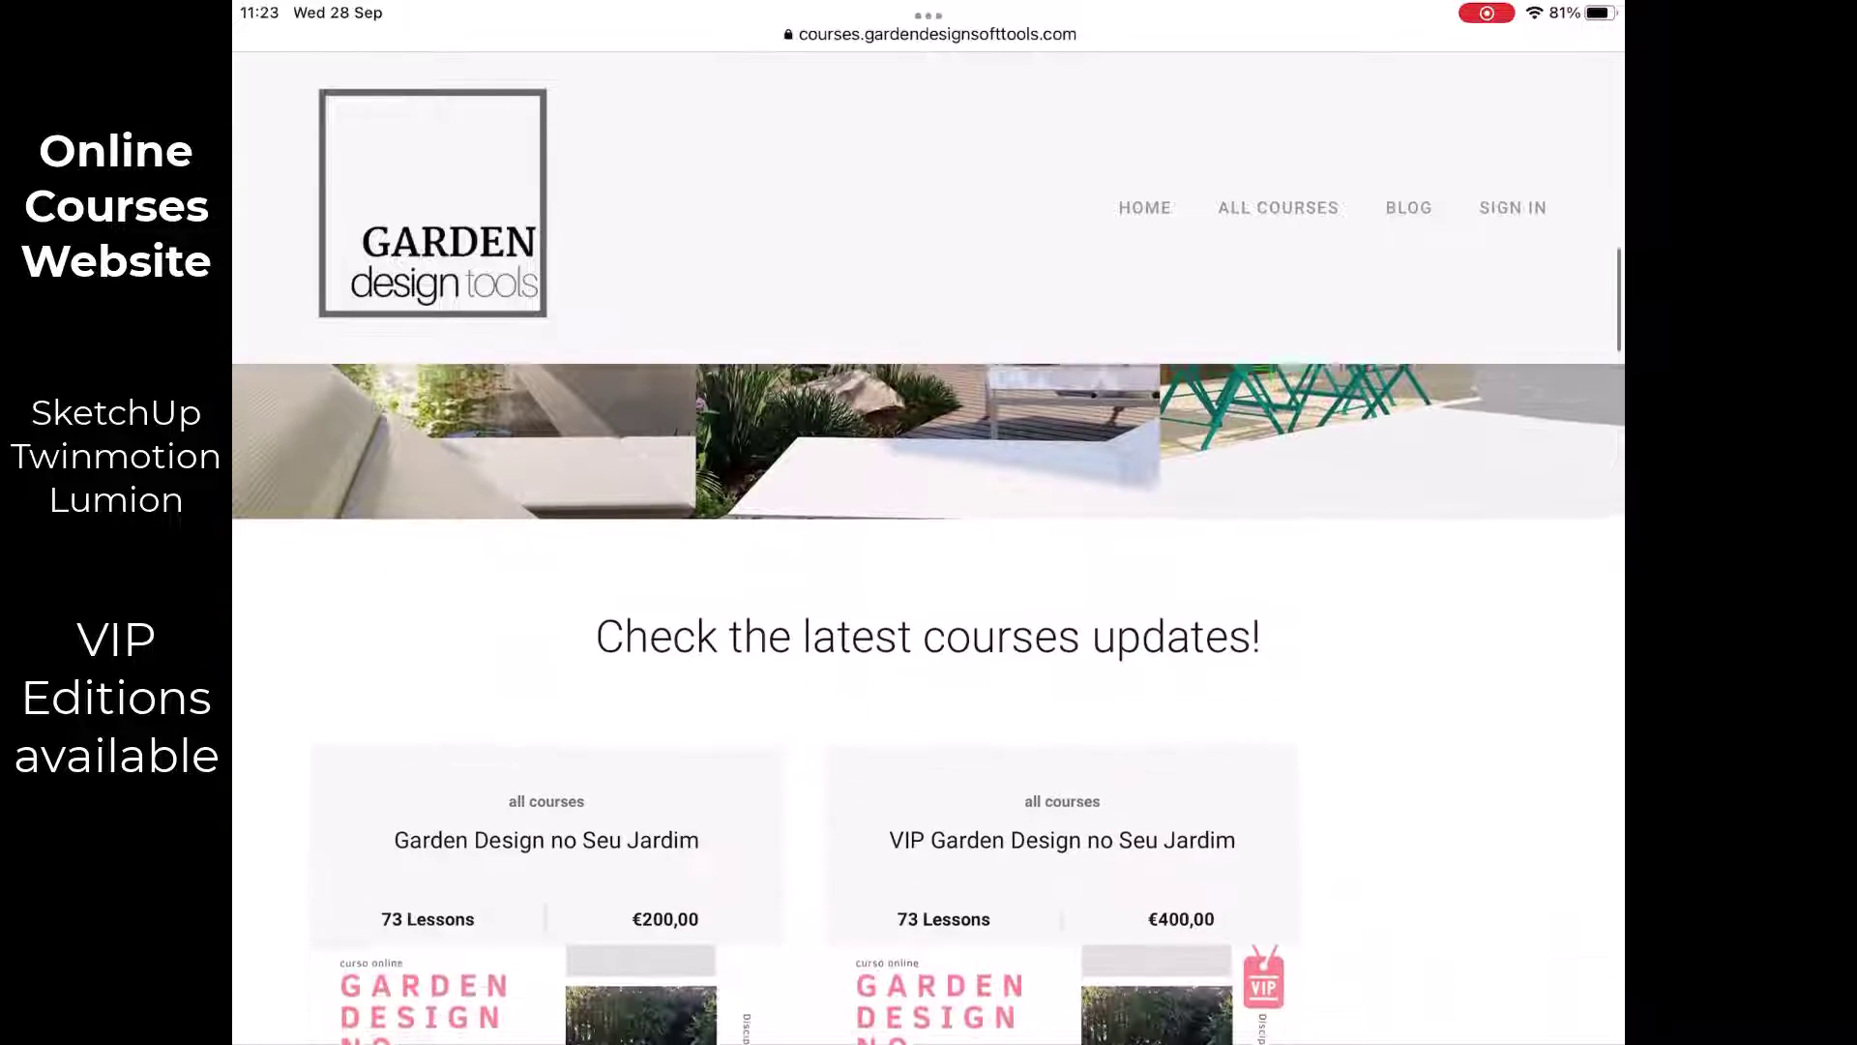
pyautogui.scroll(-7, 929, 677)
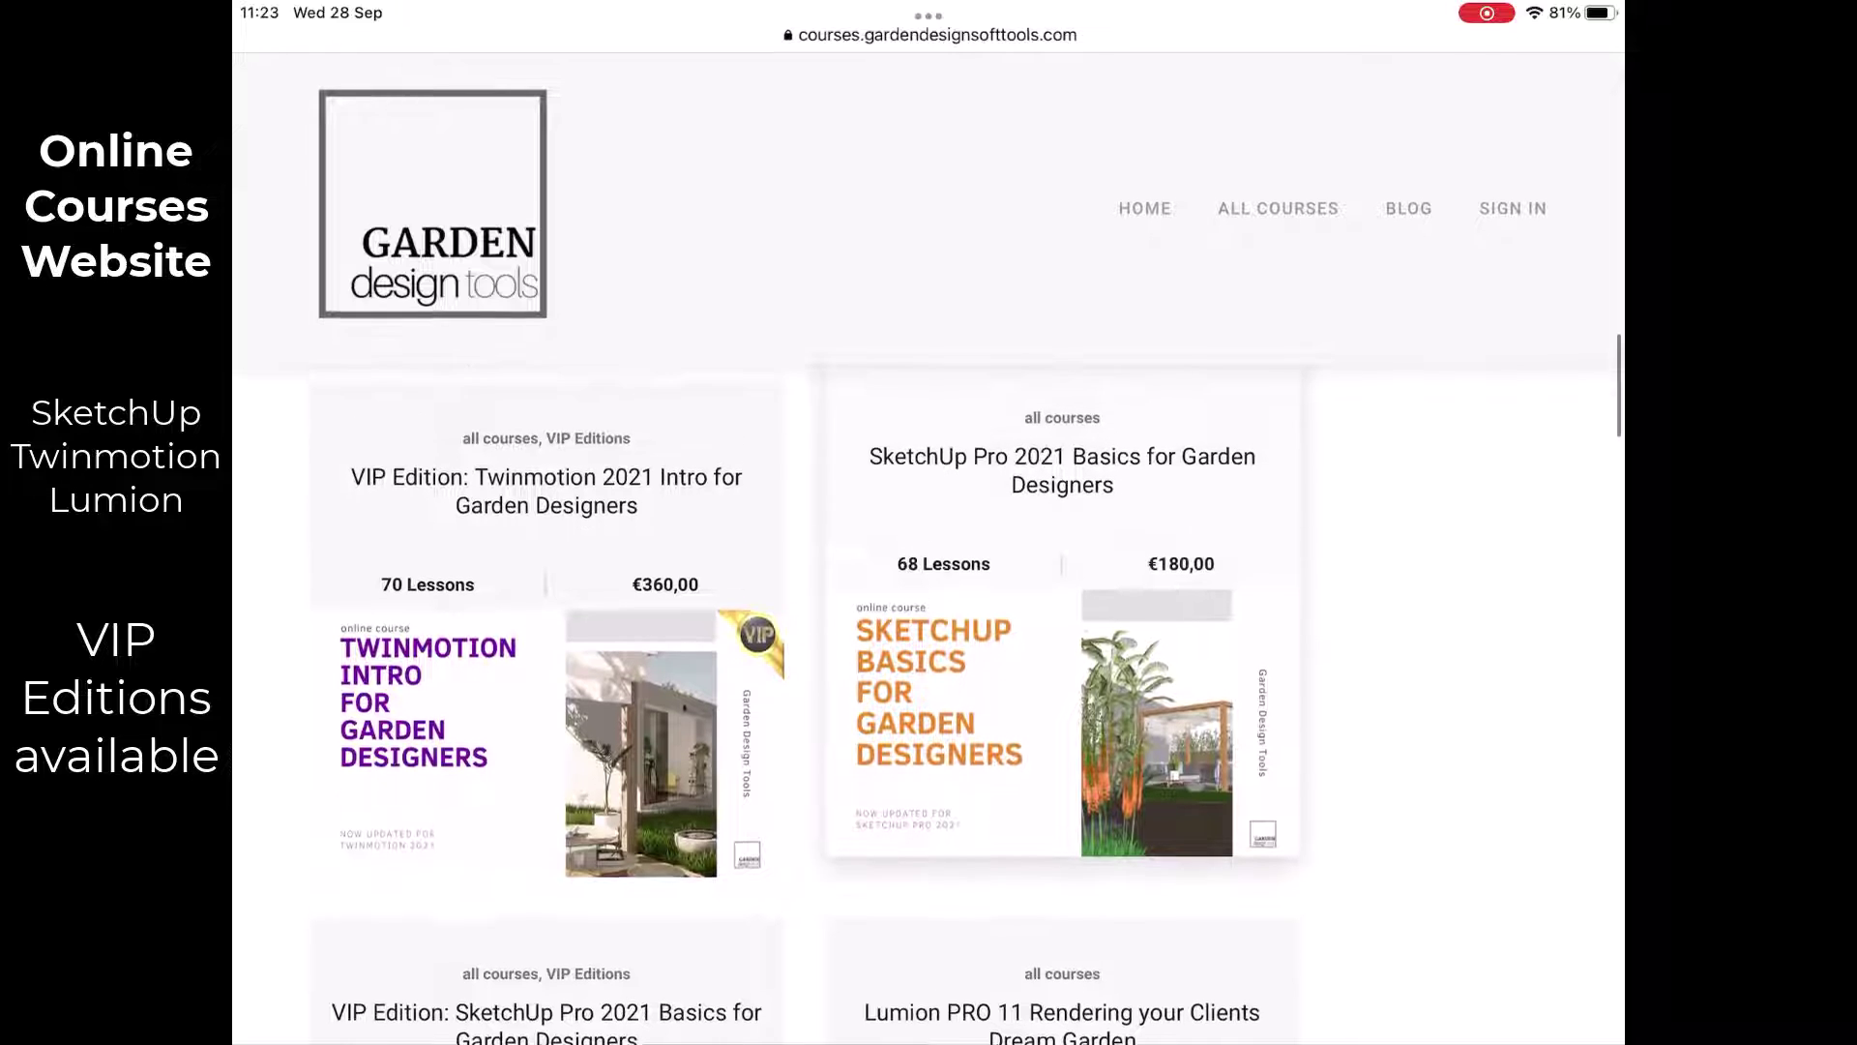
pyautogui.scroll(-5, 928, 677)
pyautogui.scroll(-5, 928, 677)
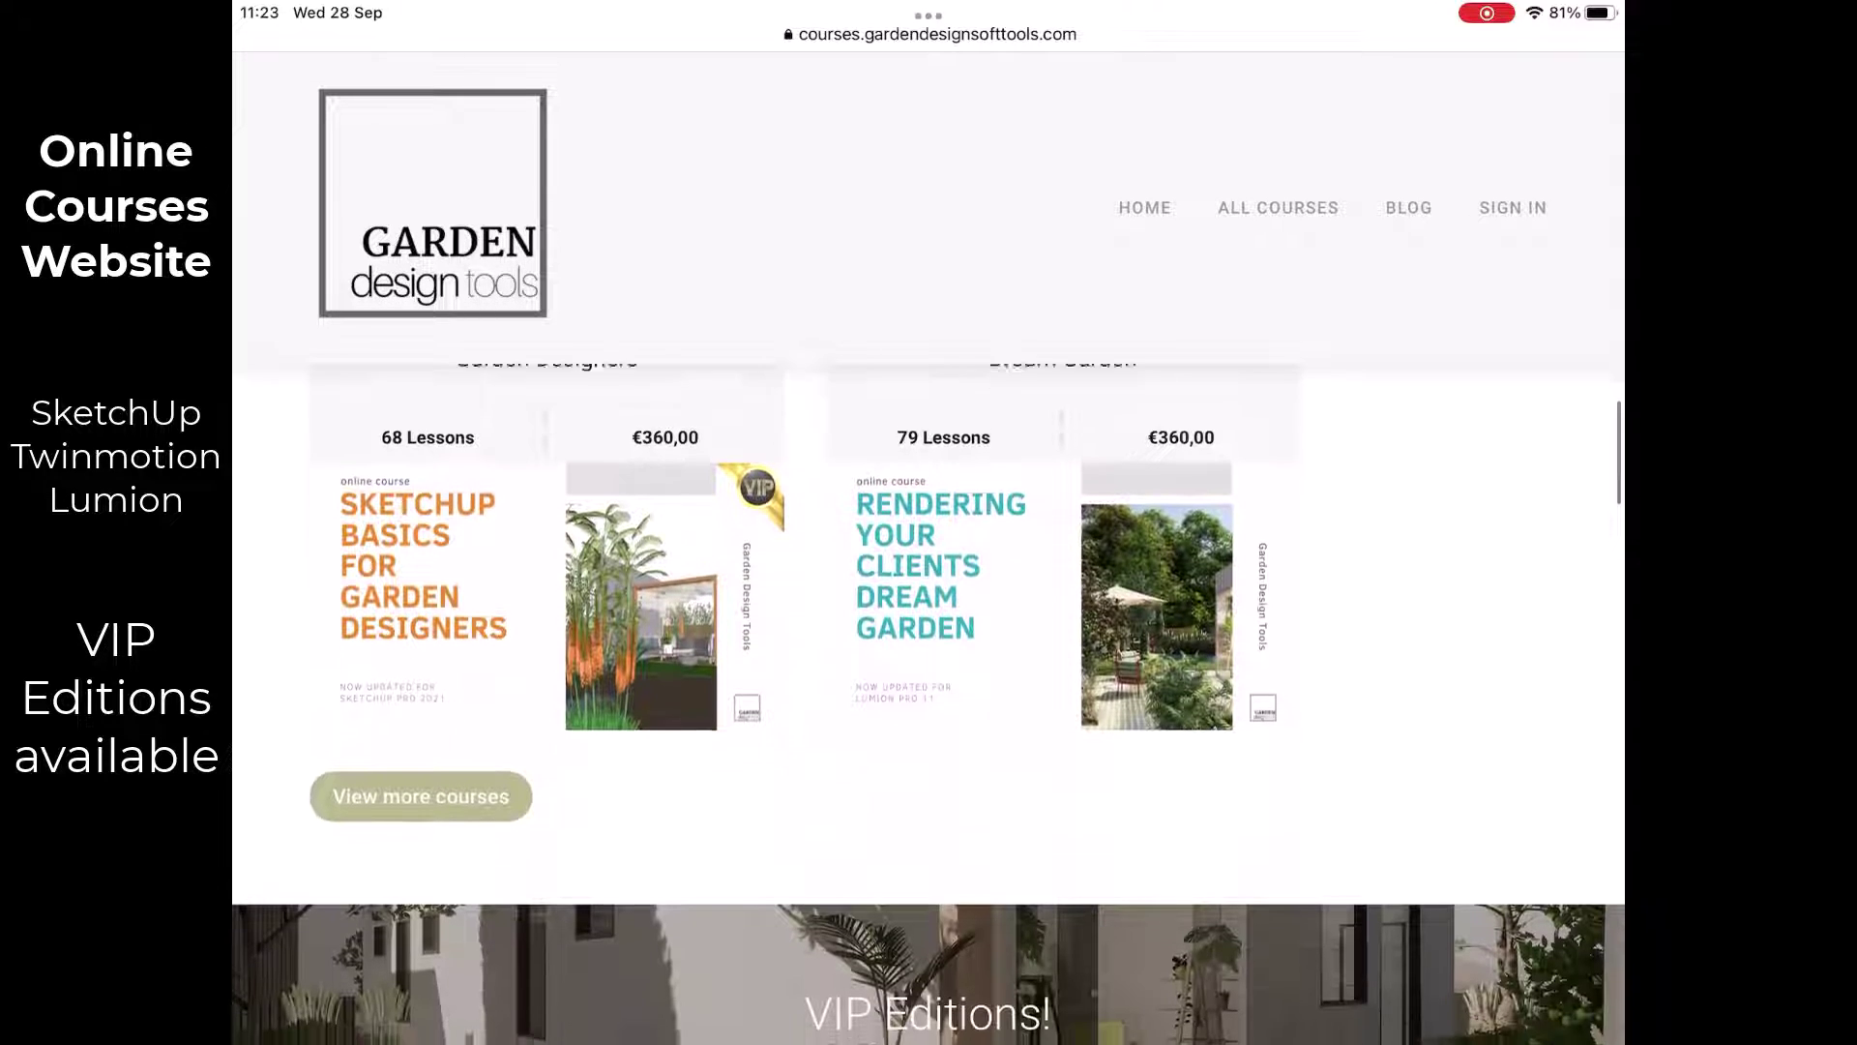
pyautogui.scroll(-7, 929, 677)
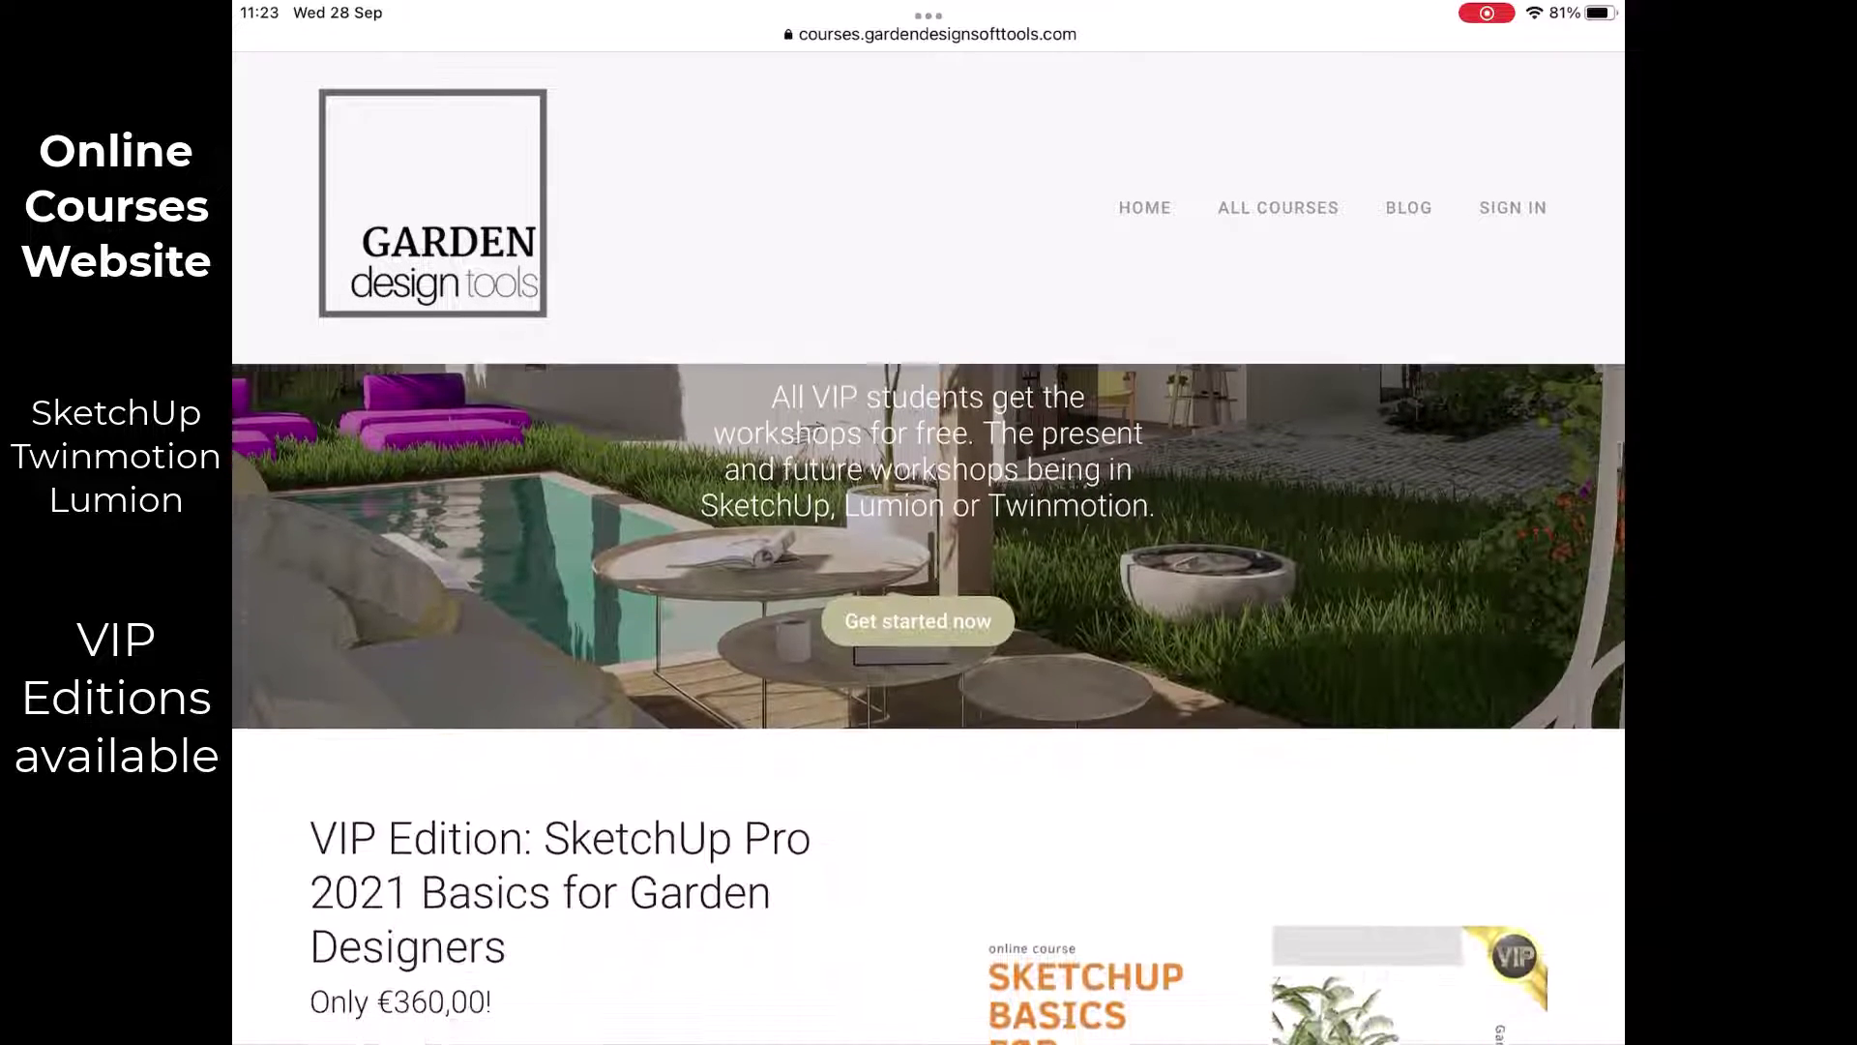
pyautogui.scroll(-10, 929, 678)
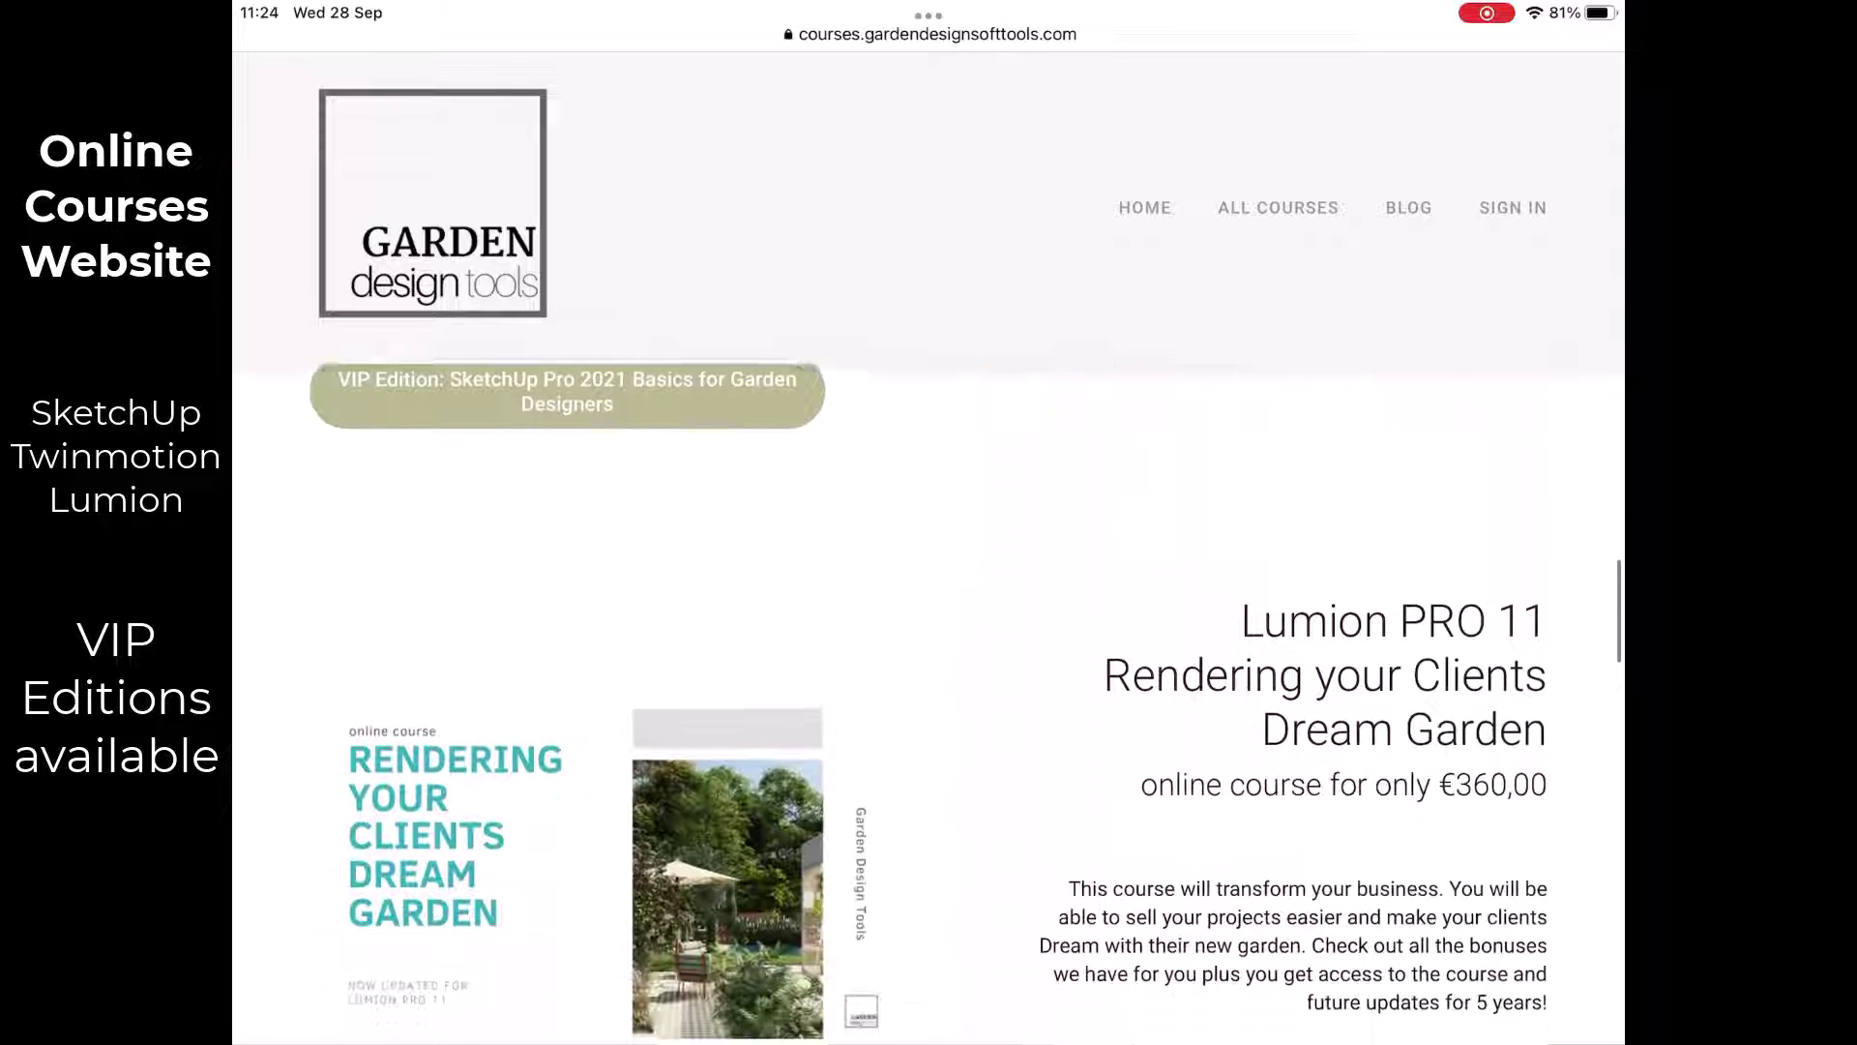
pyautogui.scroll(-7, 929, 677)
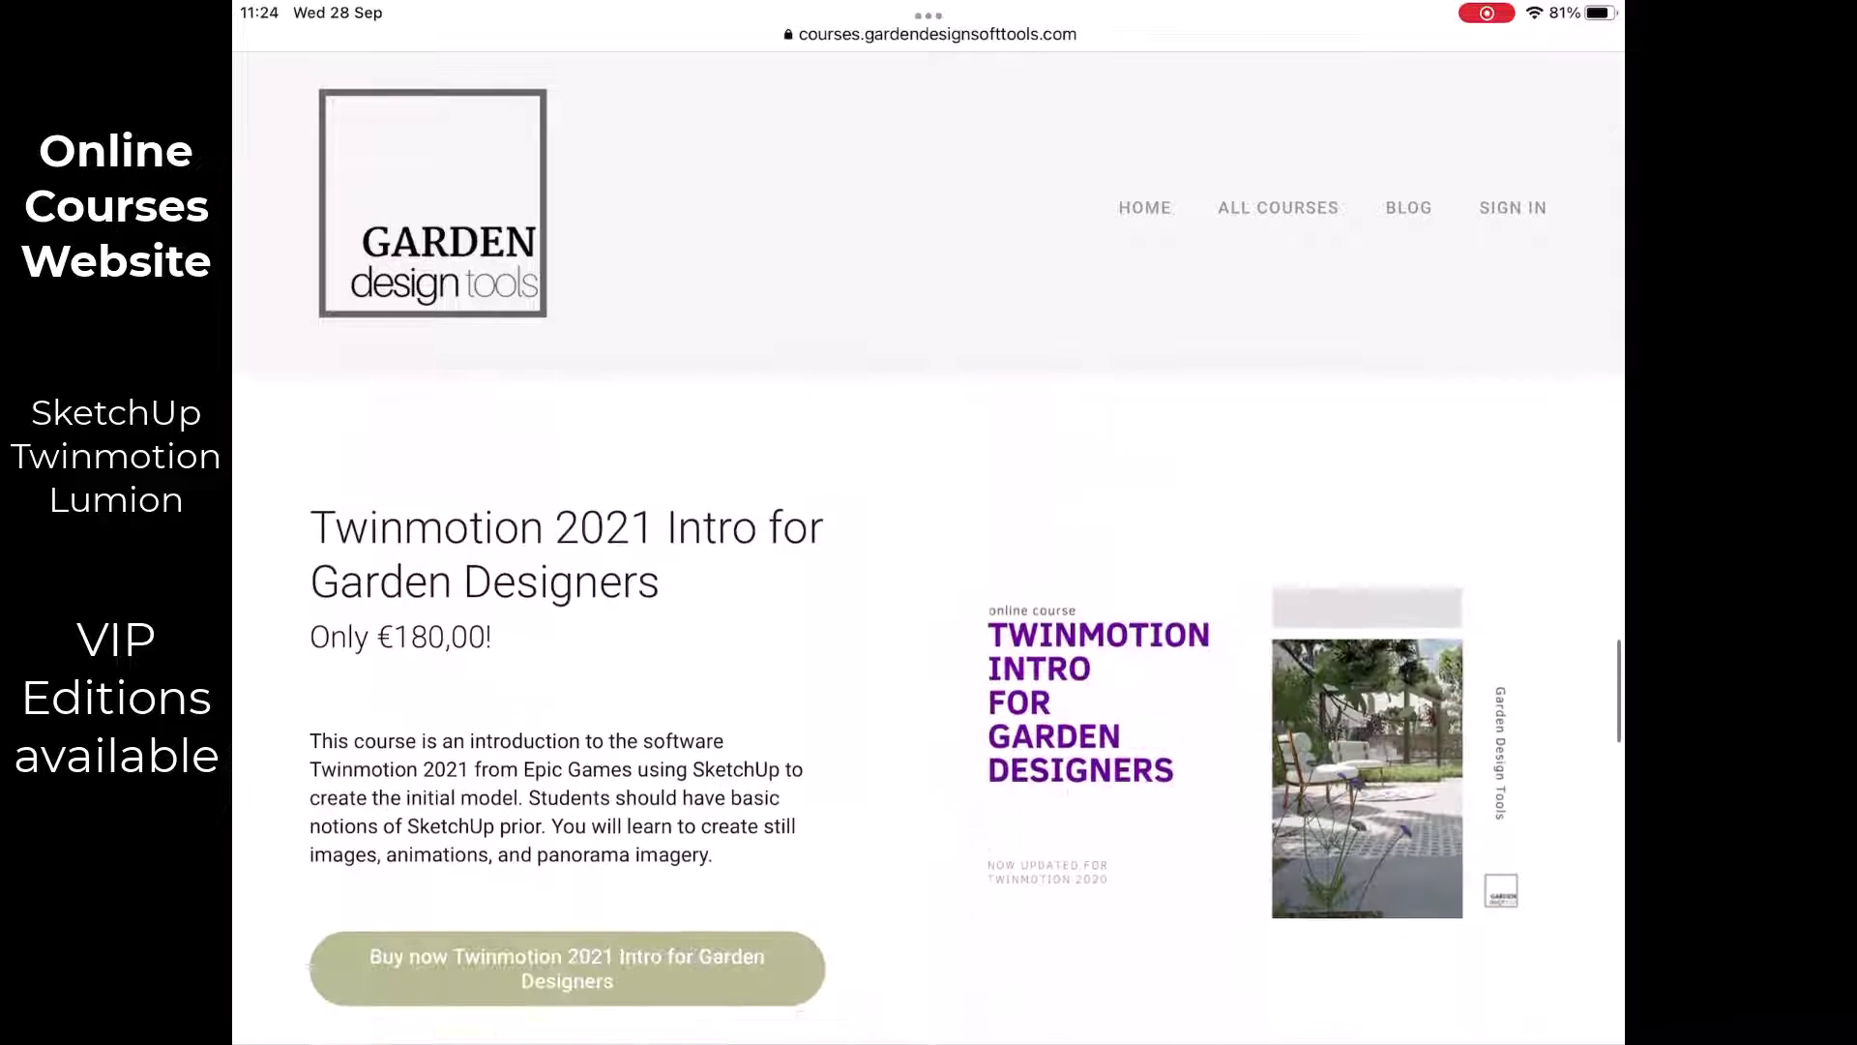
pyautogui.scroll(-11, 928, 677)
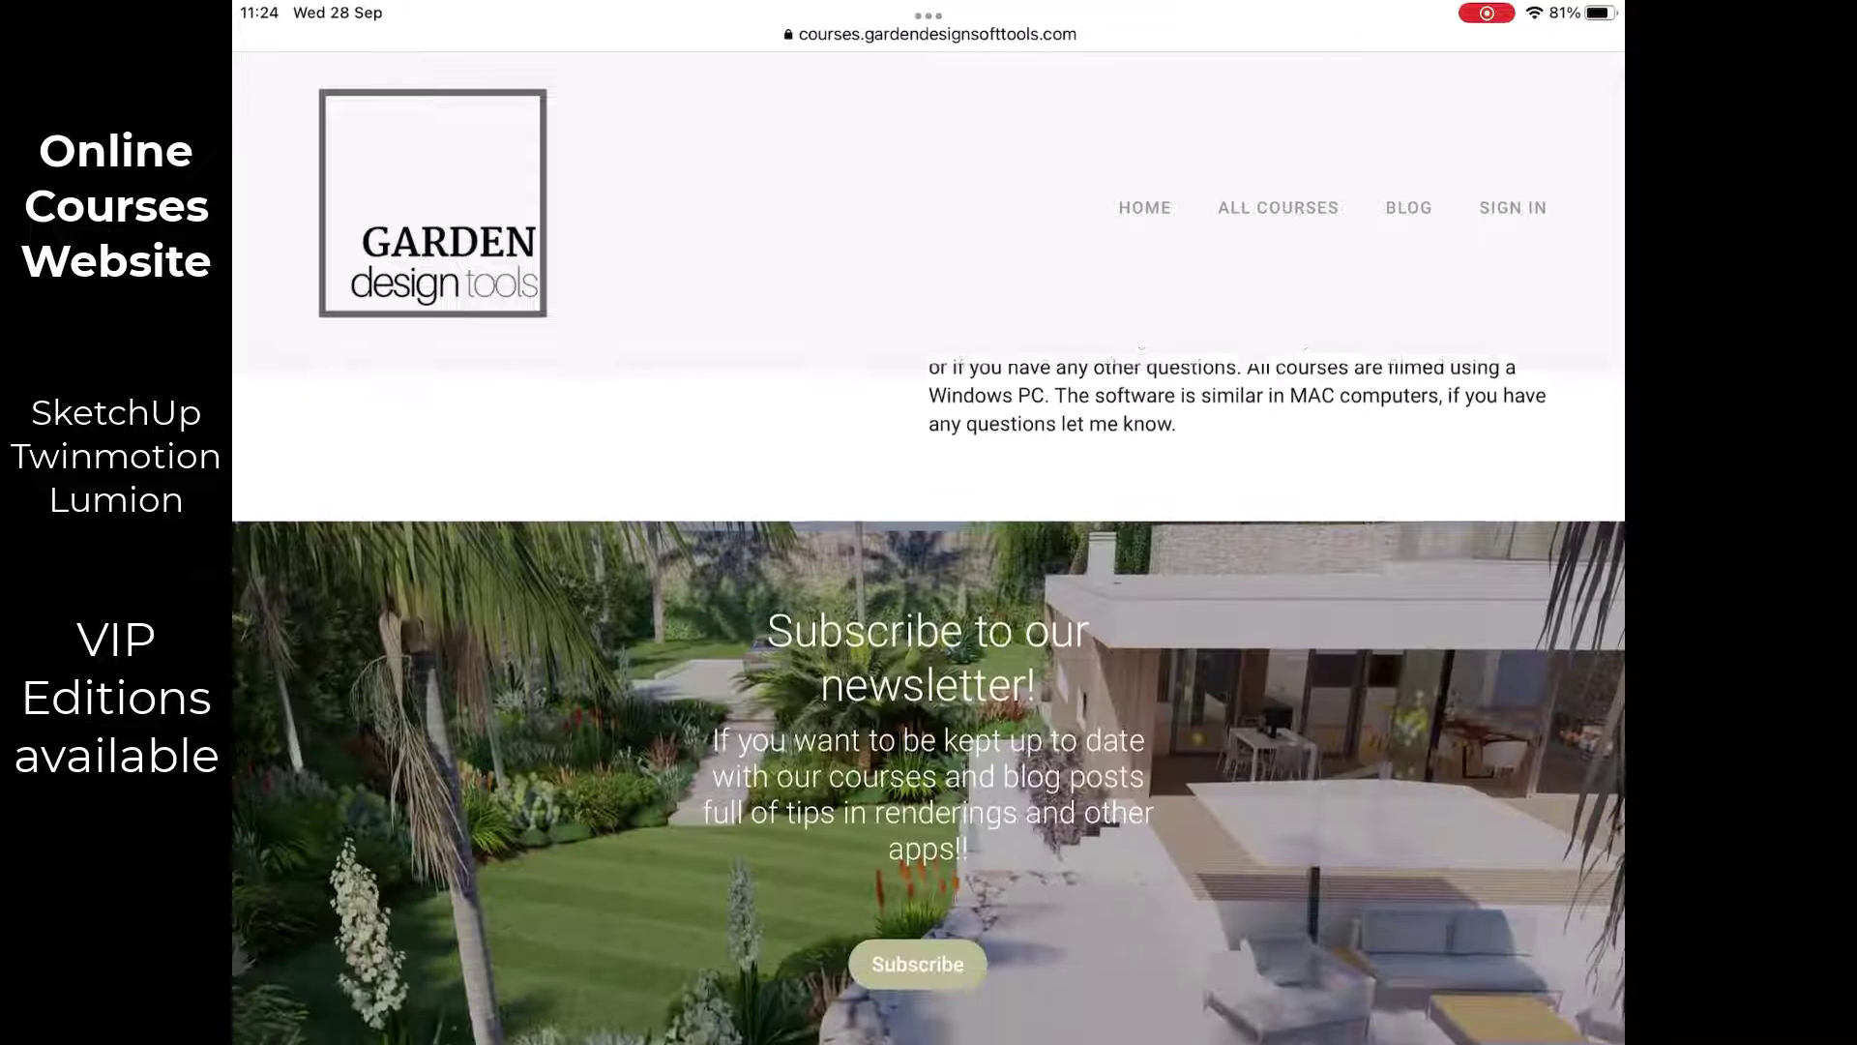
pyautogui.scroll(-6, 928, 677)
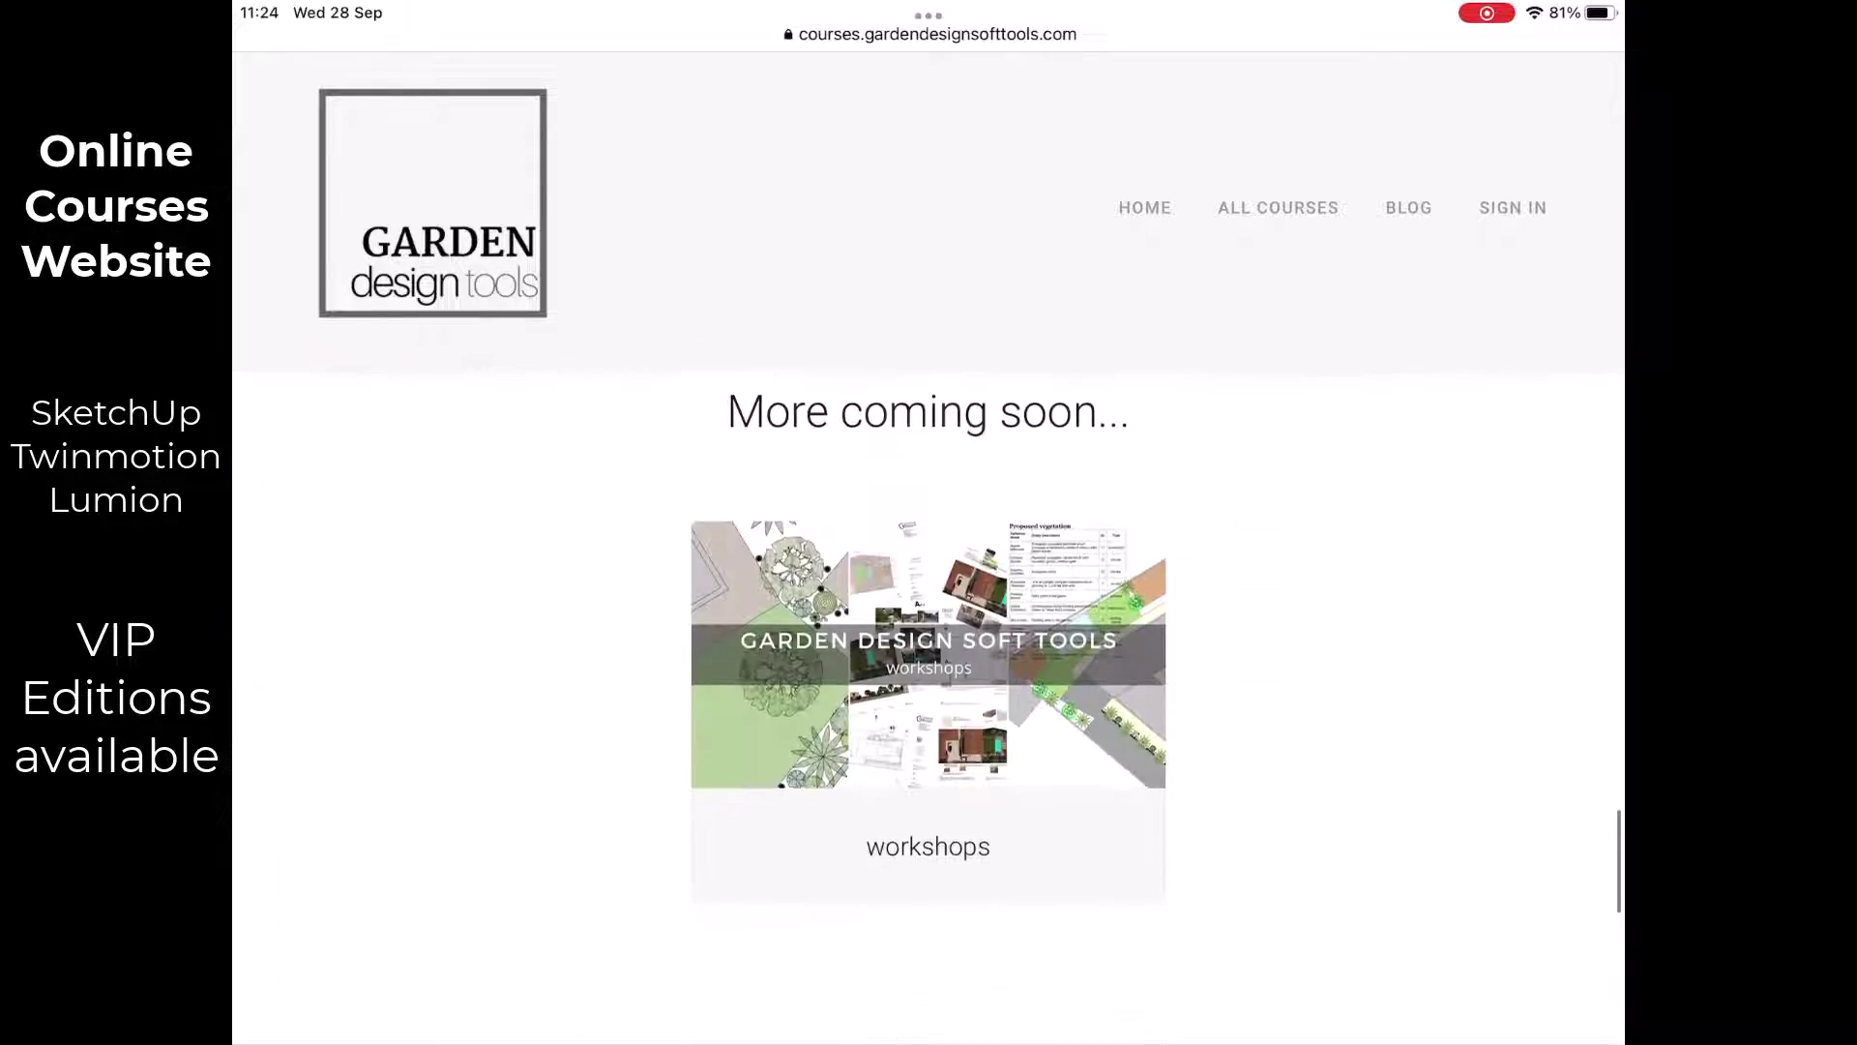
pyautogui.scroll(-3, 929, 677)
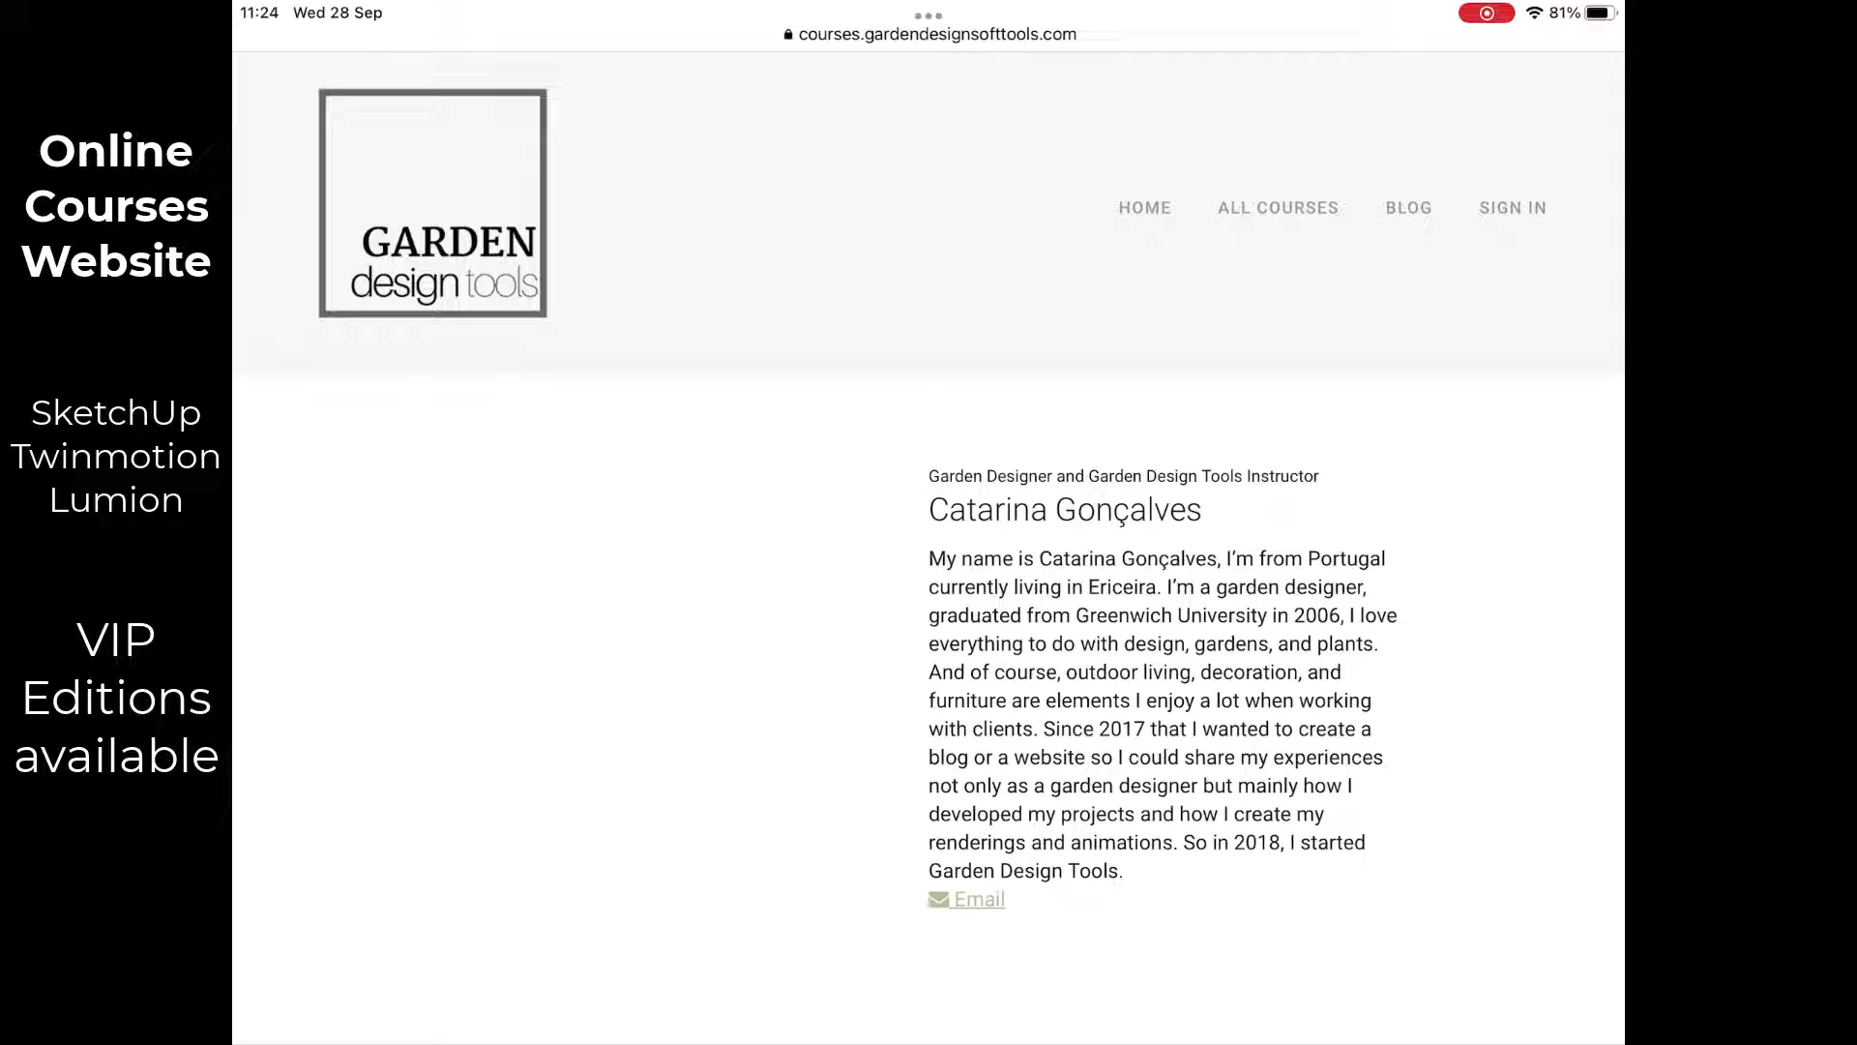
pyautogui.scroll(2, 928, 677)
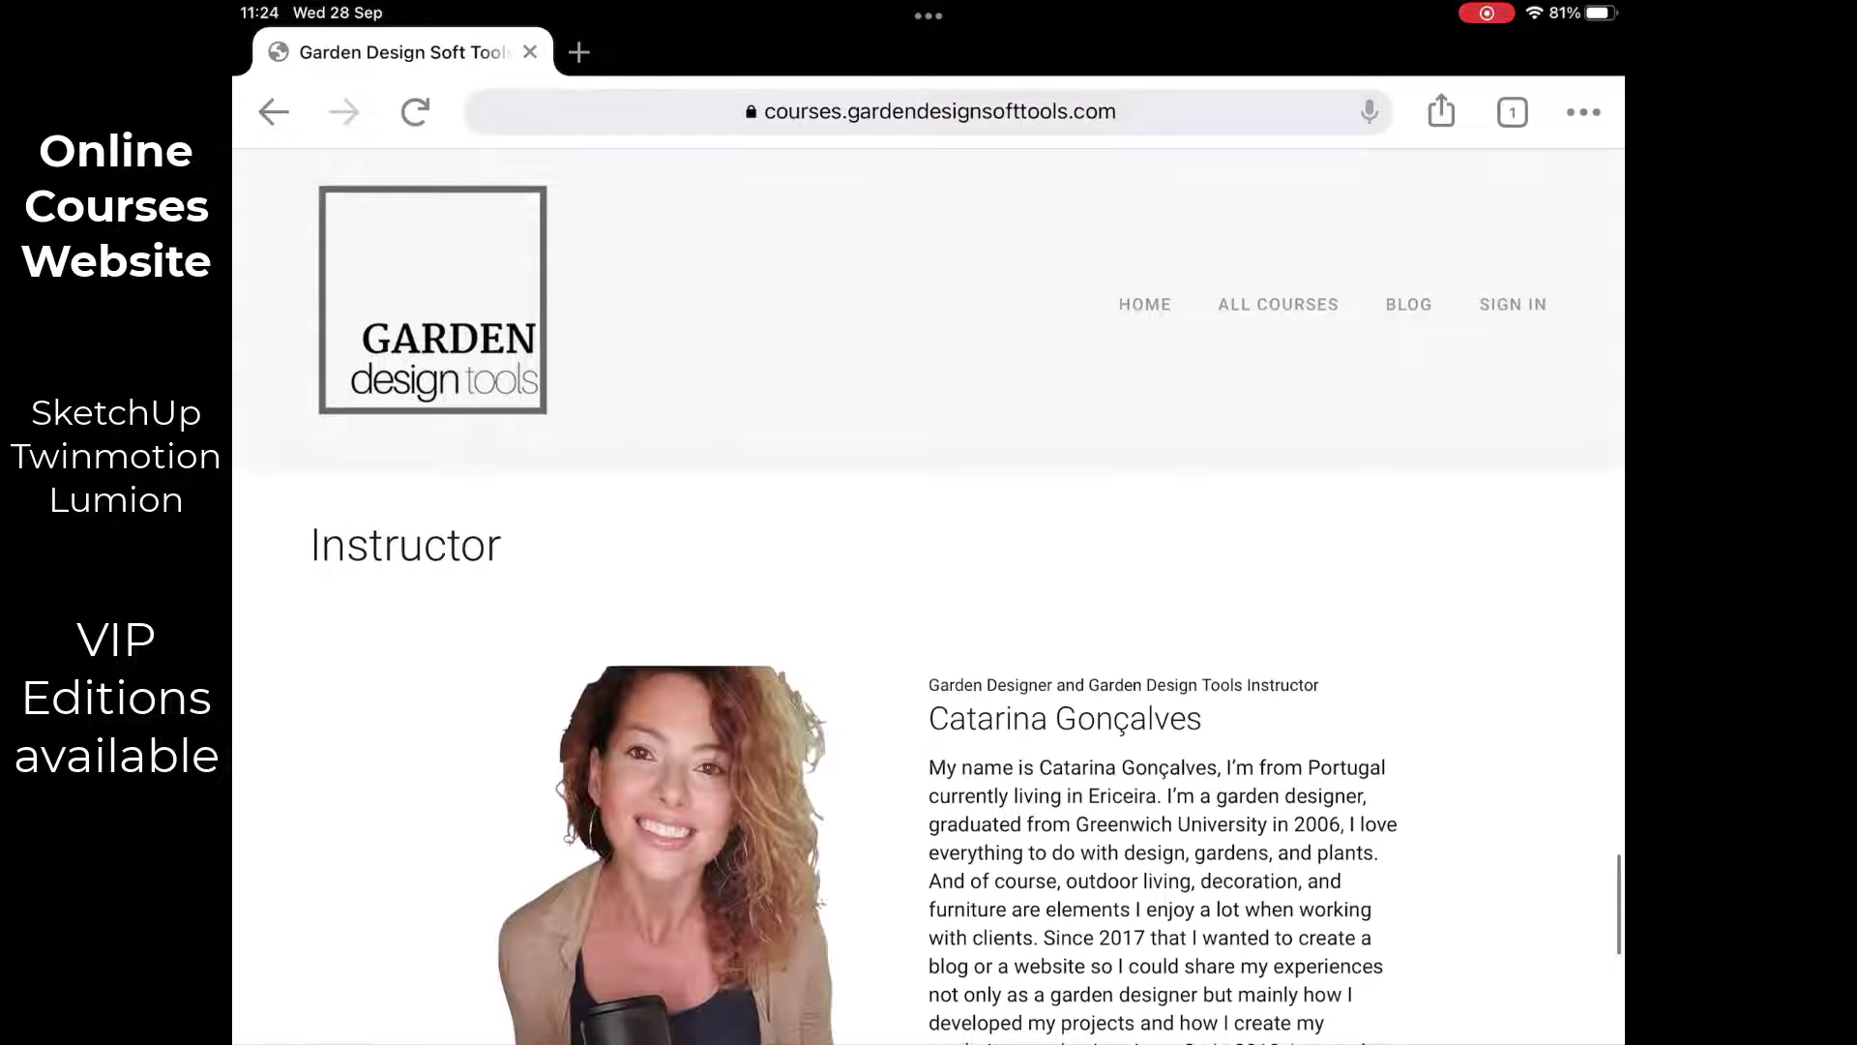
pyautogui.scroll(-6, 928, 677)
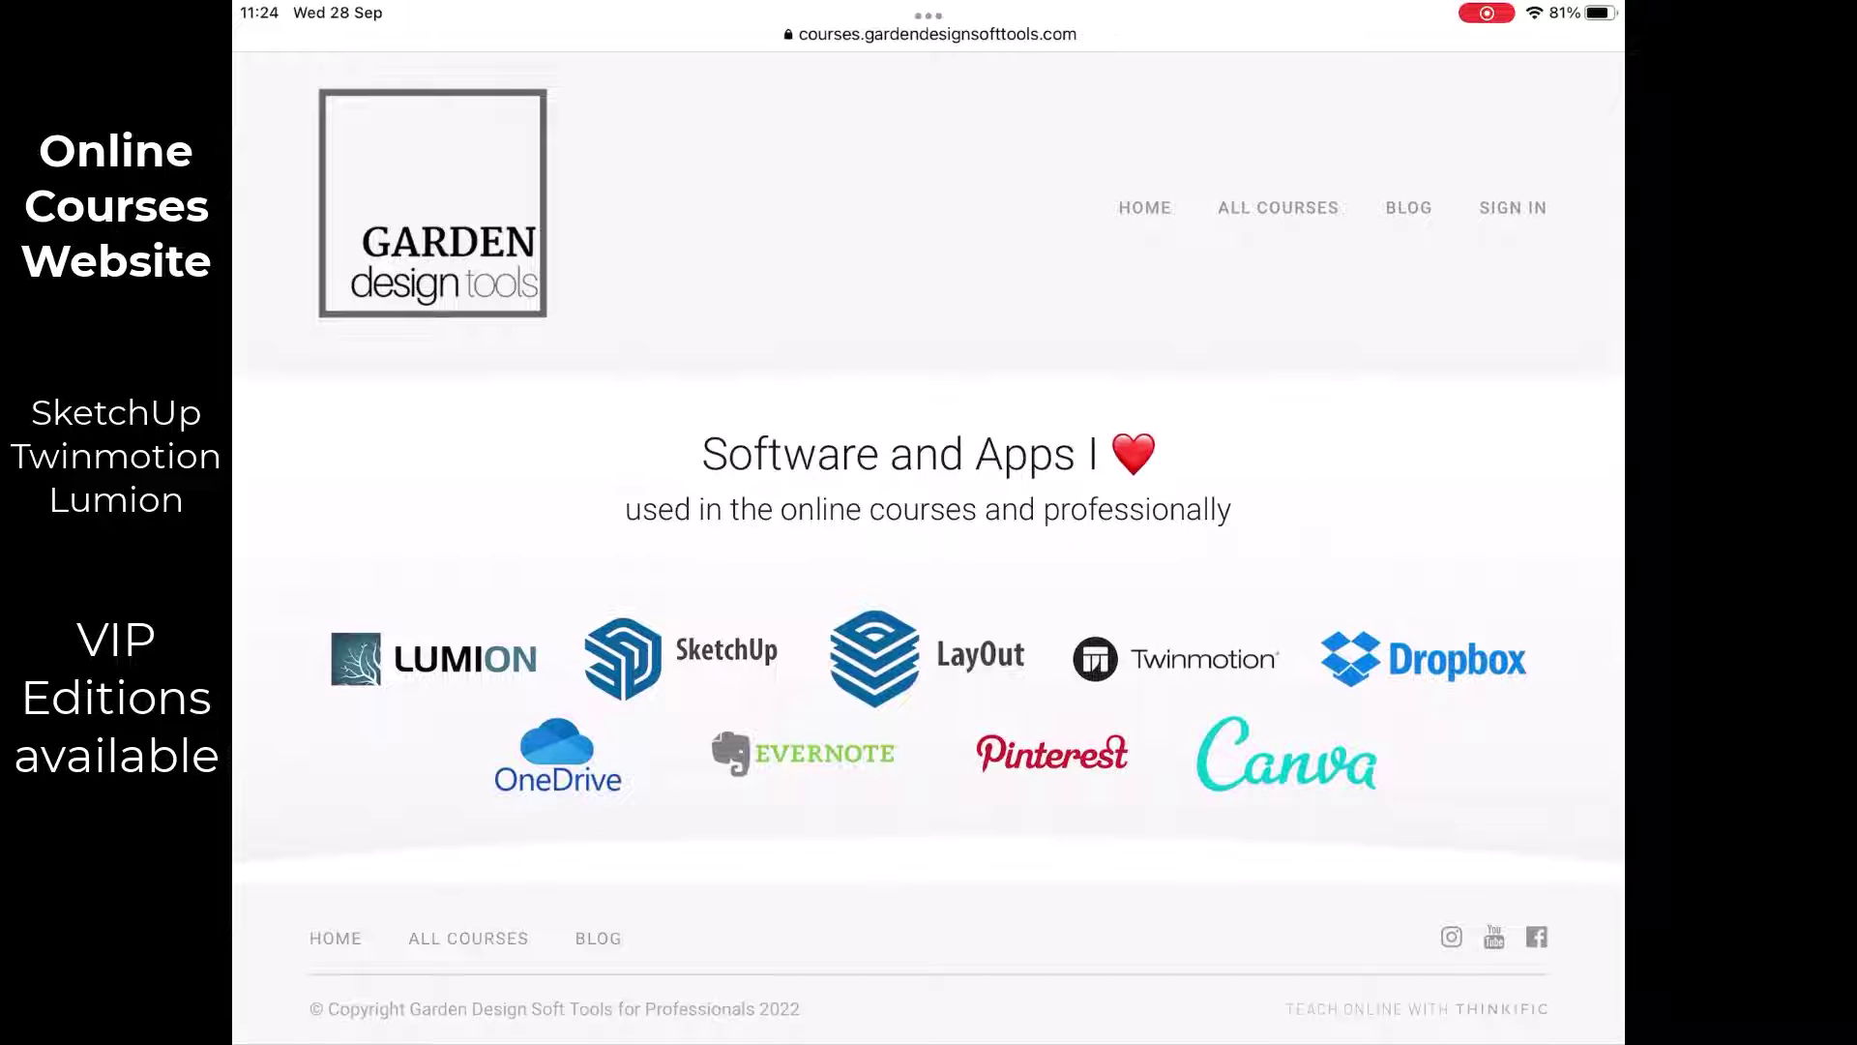
# Browse the full course list and open the SketchUp Pro 2021 Basics for Garden Designers course page.
pyautogui.click(1278, 207)
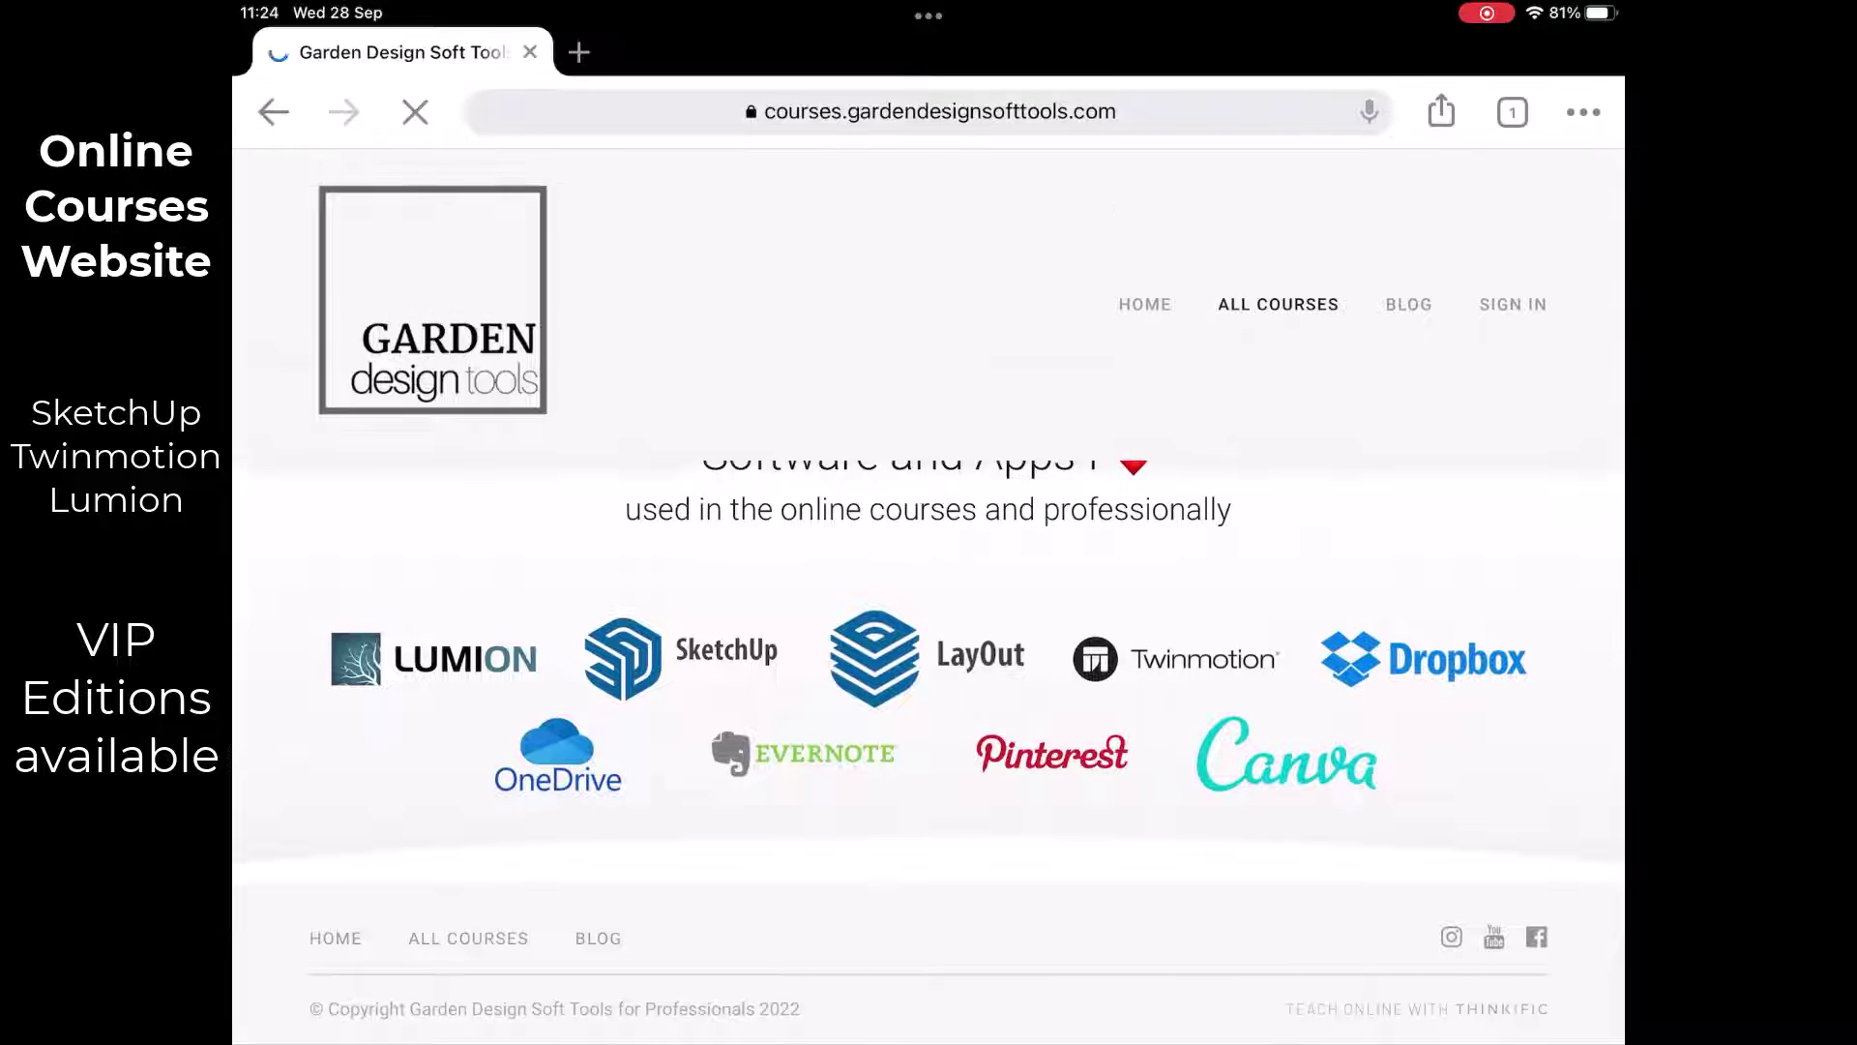
pyautogui.scroll(-10, 928, 677)
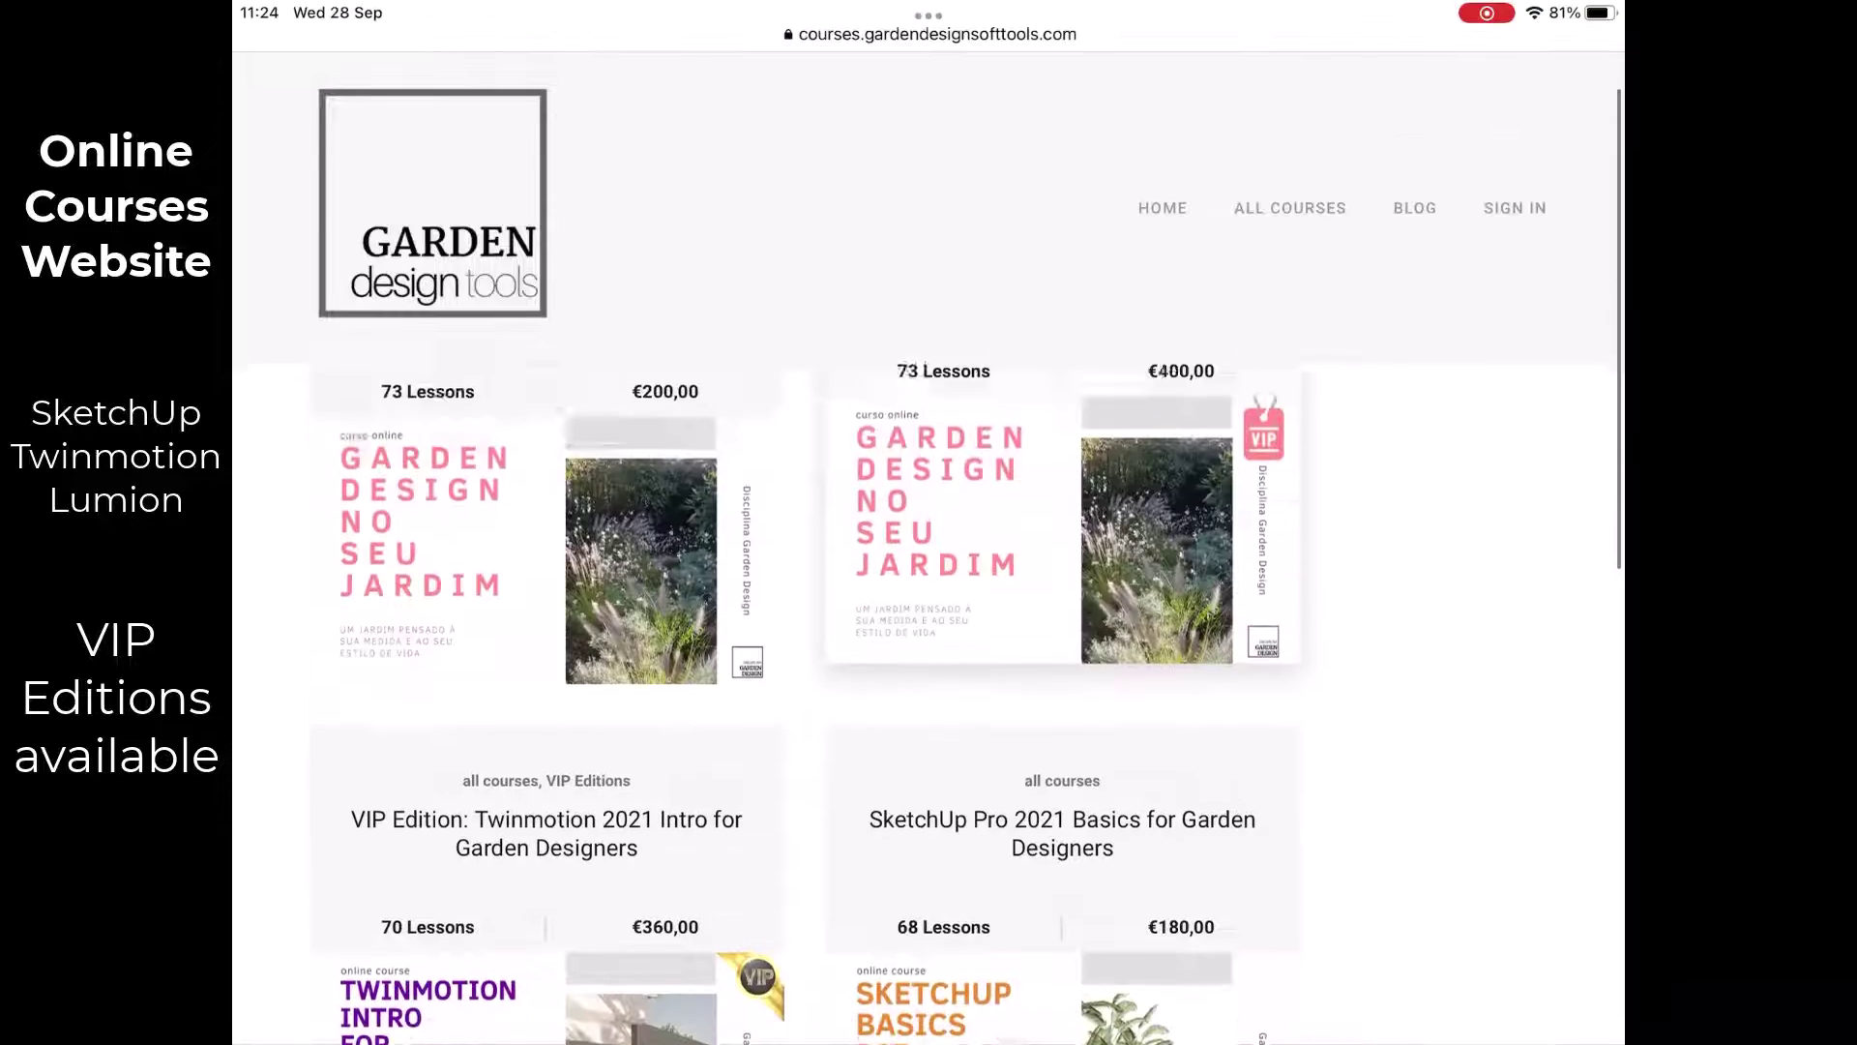
pyautogui.scroll(-3, 929, 581)
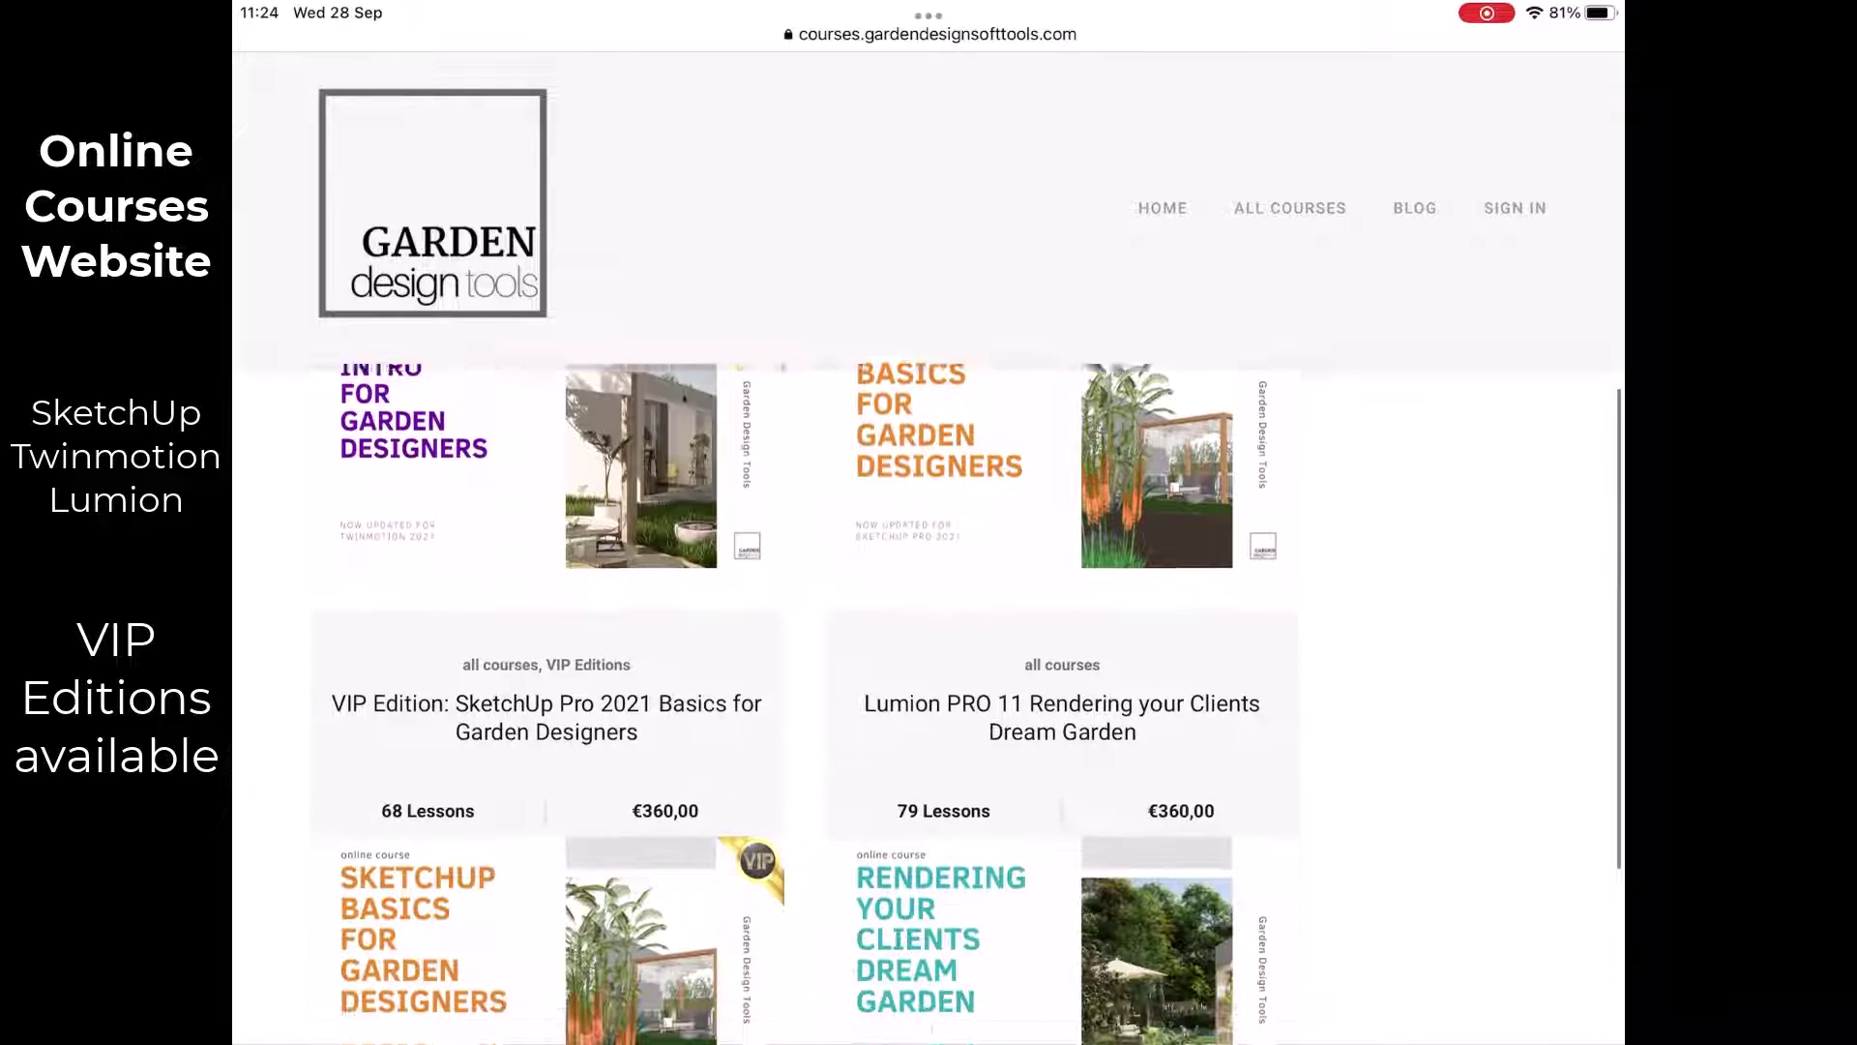
pyautogui.scroll(3, 928, 580)
pyautogui.click(1062, 629)
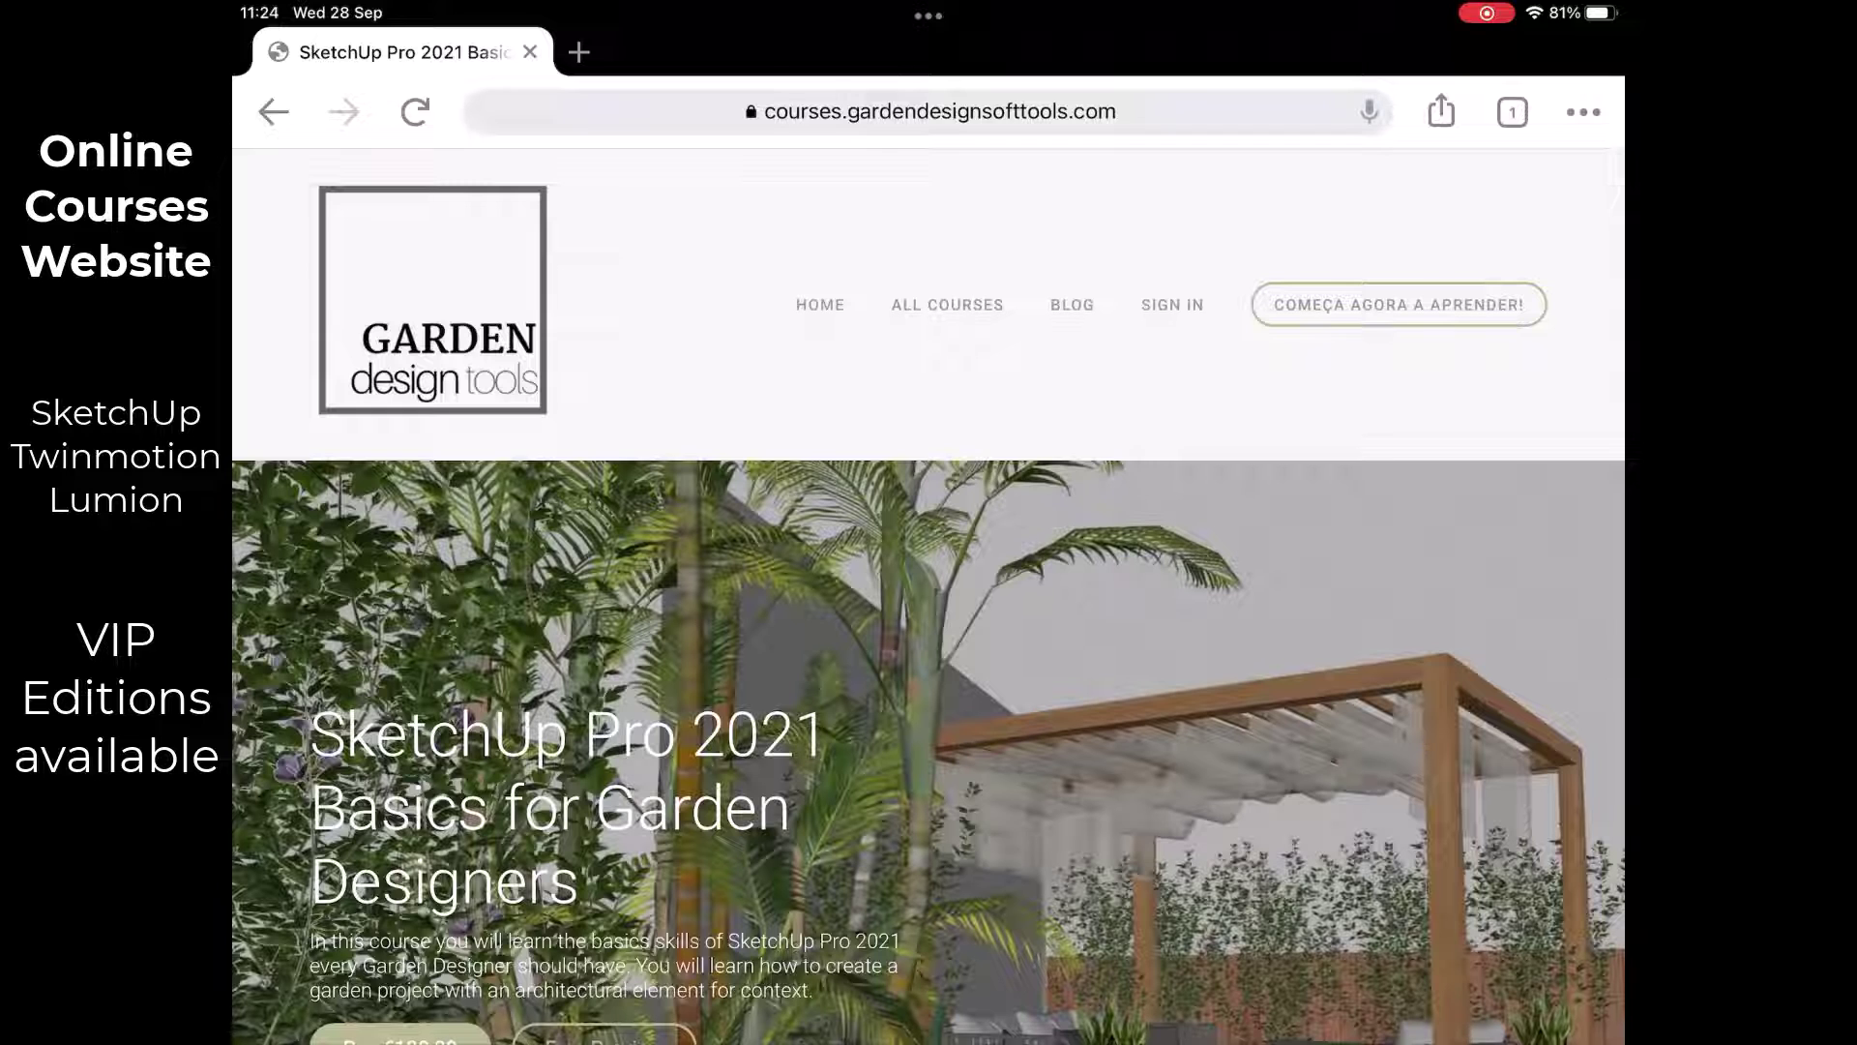
# Review the course's bonuses and purchase offer, and expand the SketchUp Introduction chapter in the curriculum.
pyautogui.scroll(-2, 928, 677)
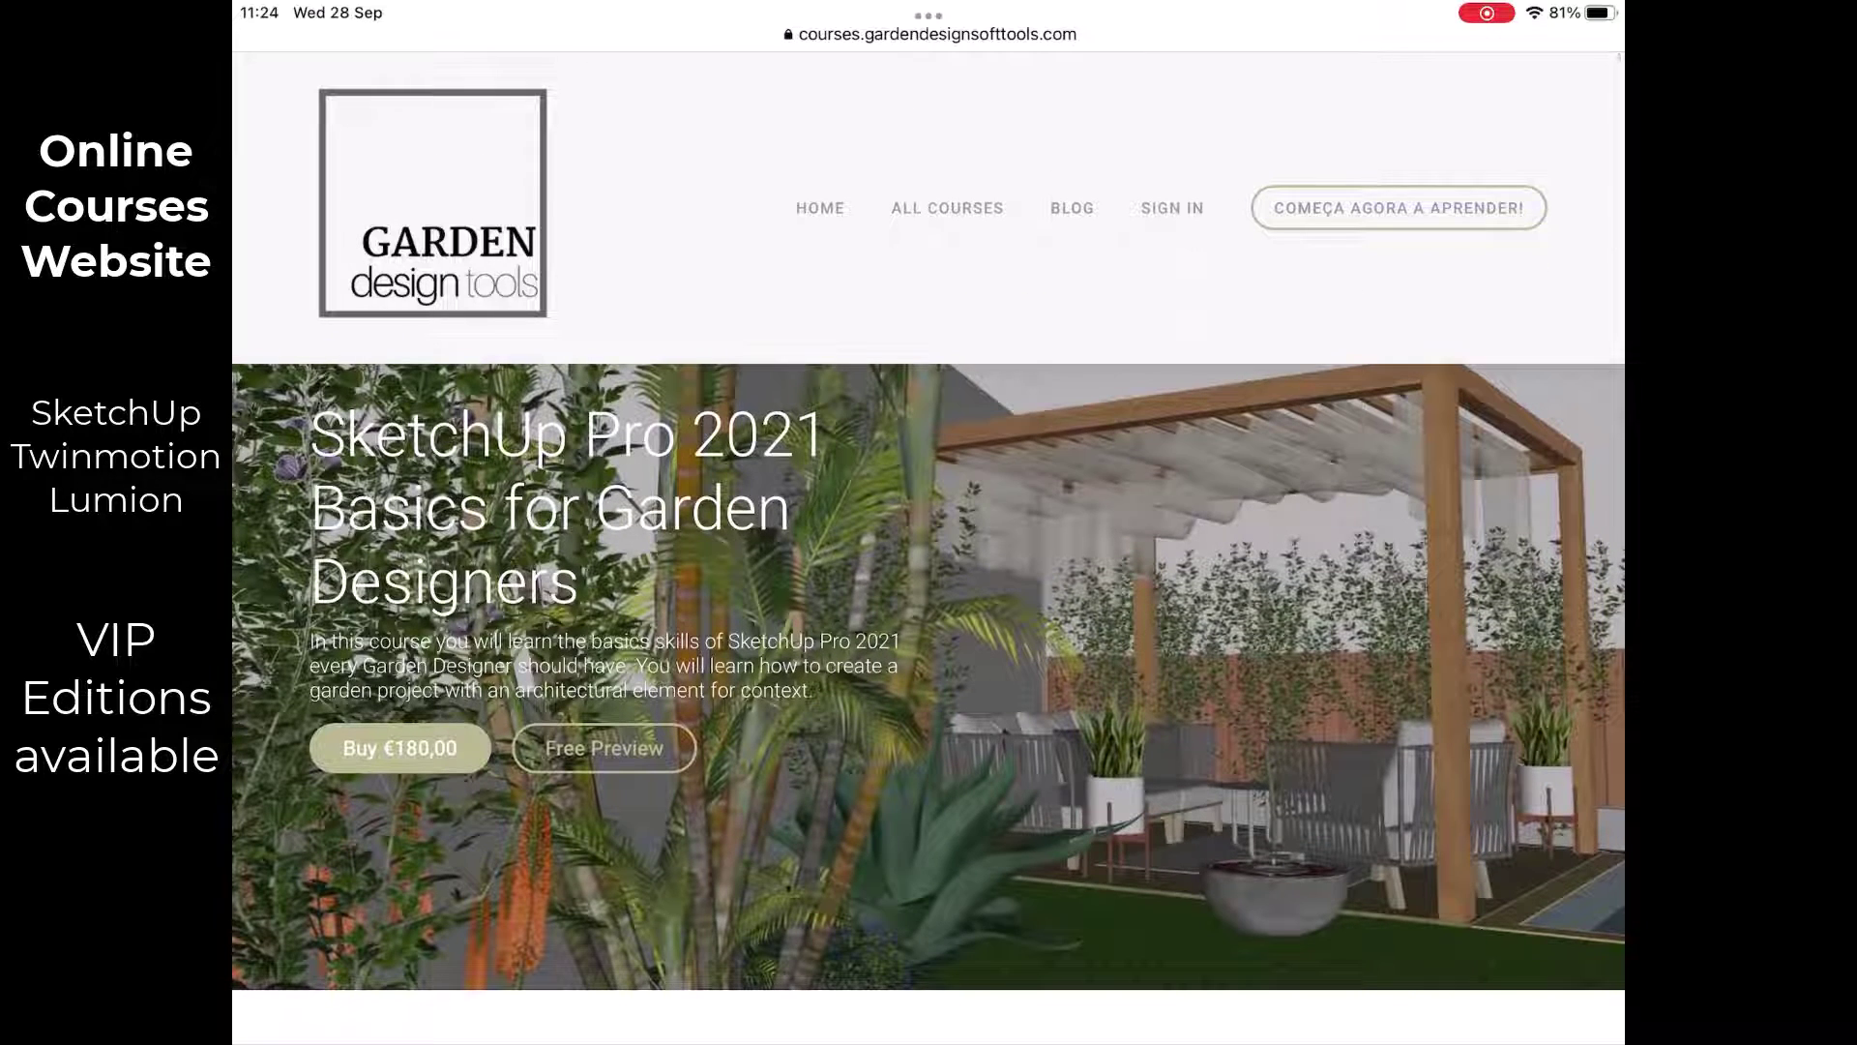
pyautogui.scroll(-10, 929, 677)
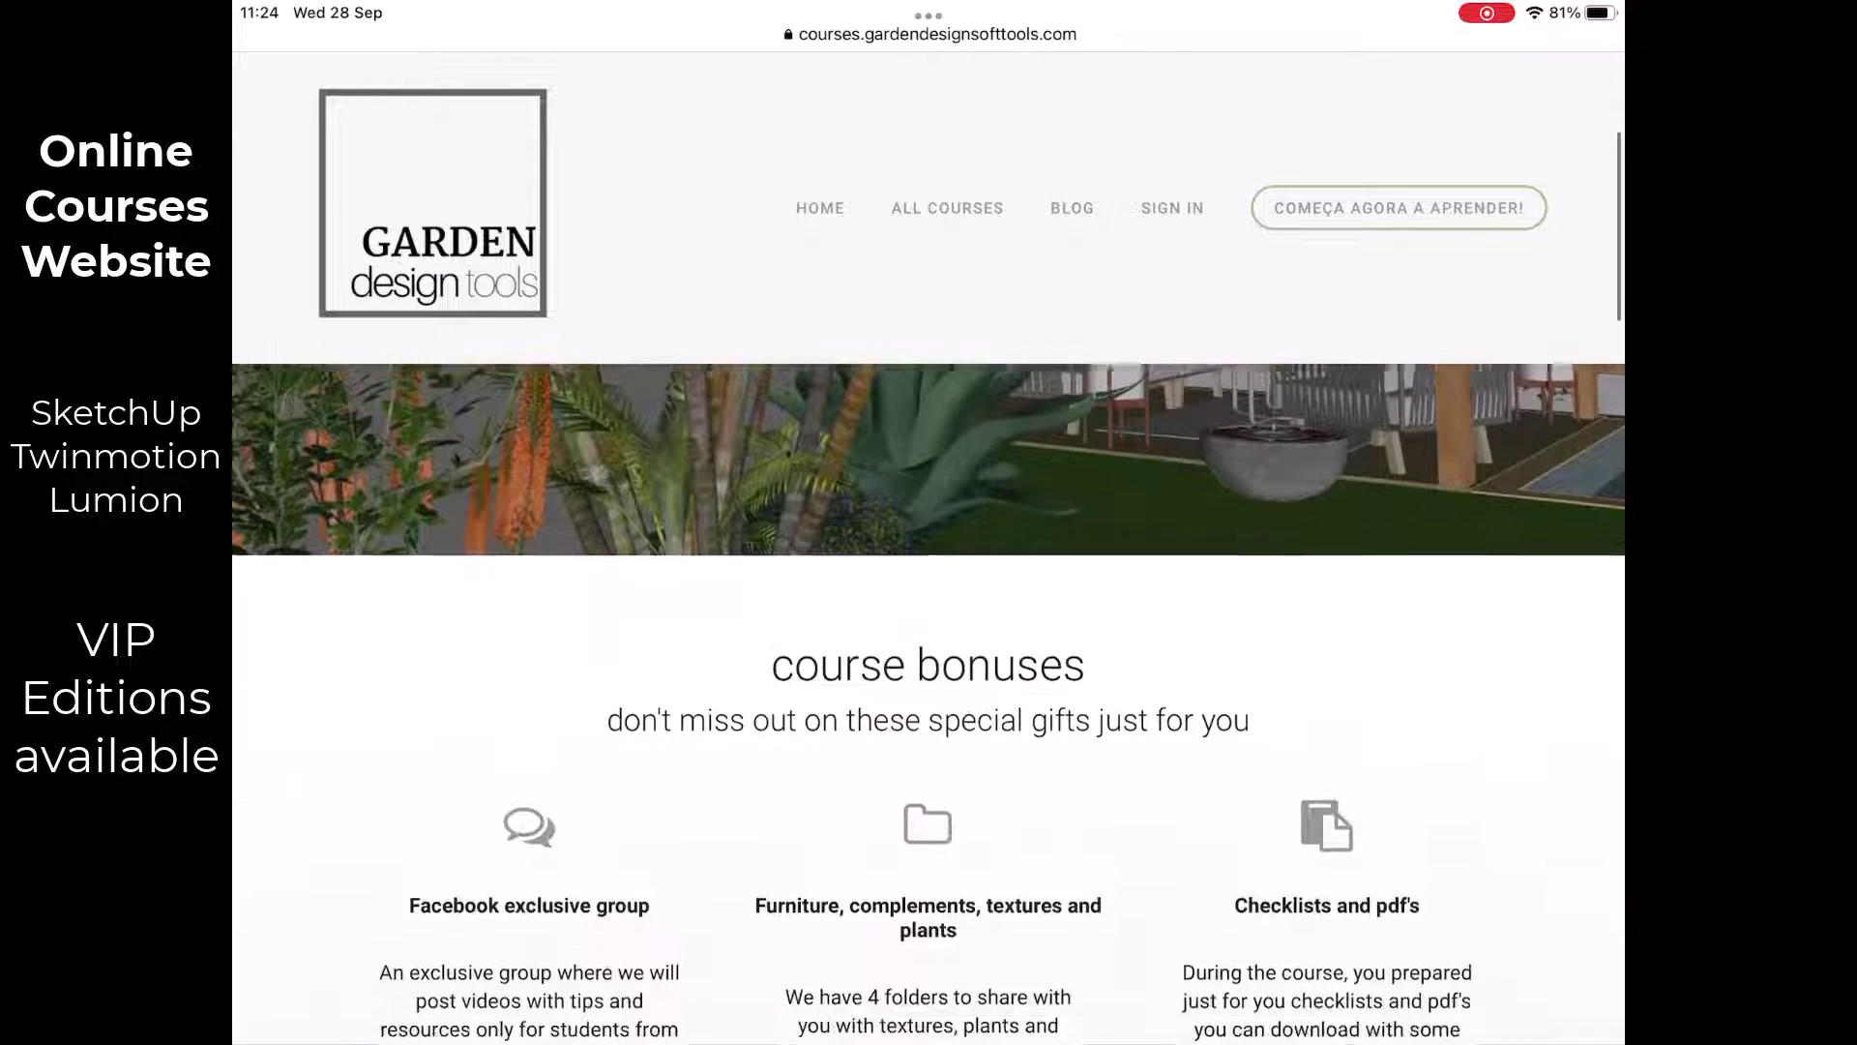
pyautogui.scroll(-5, 928, 677)
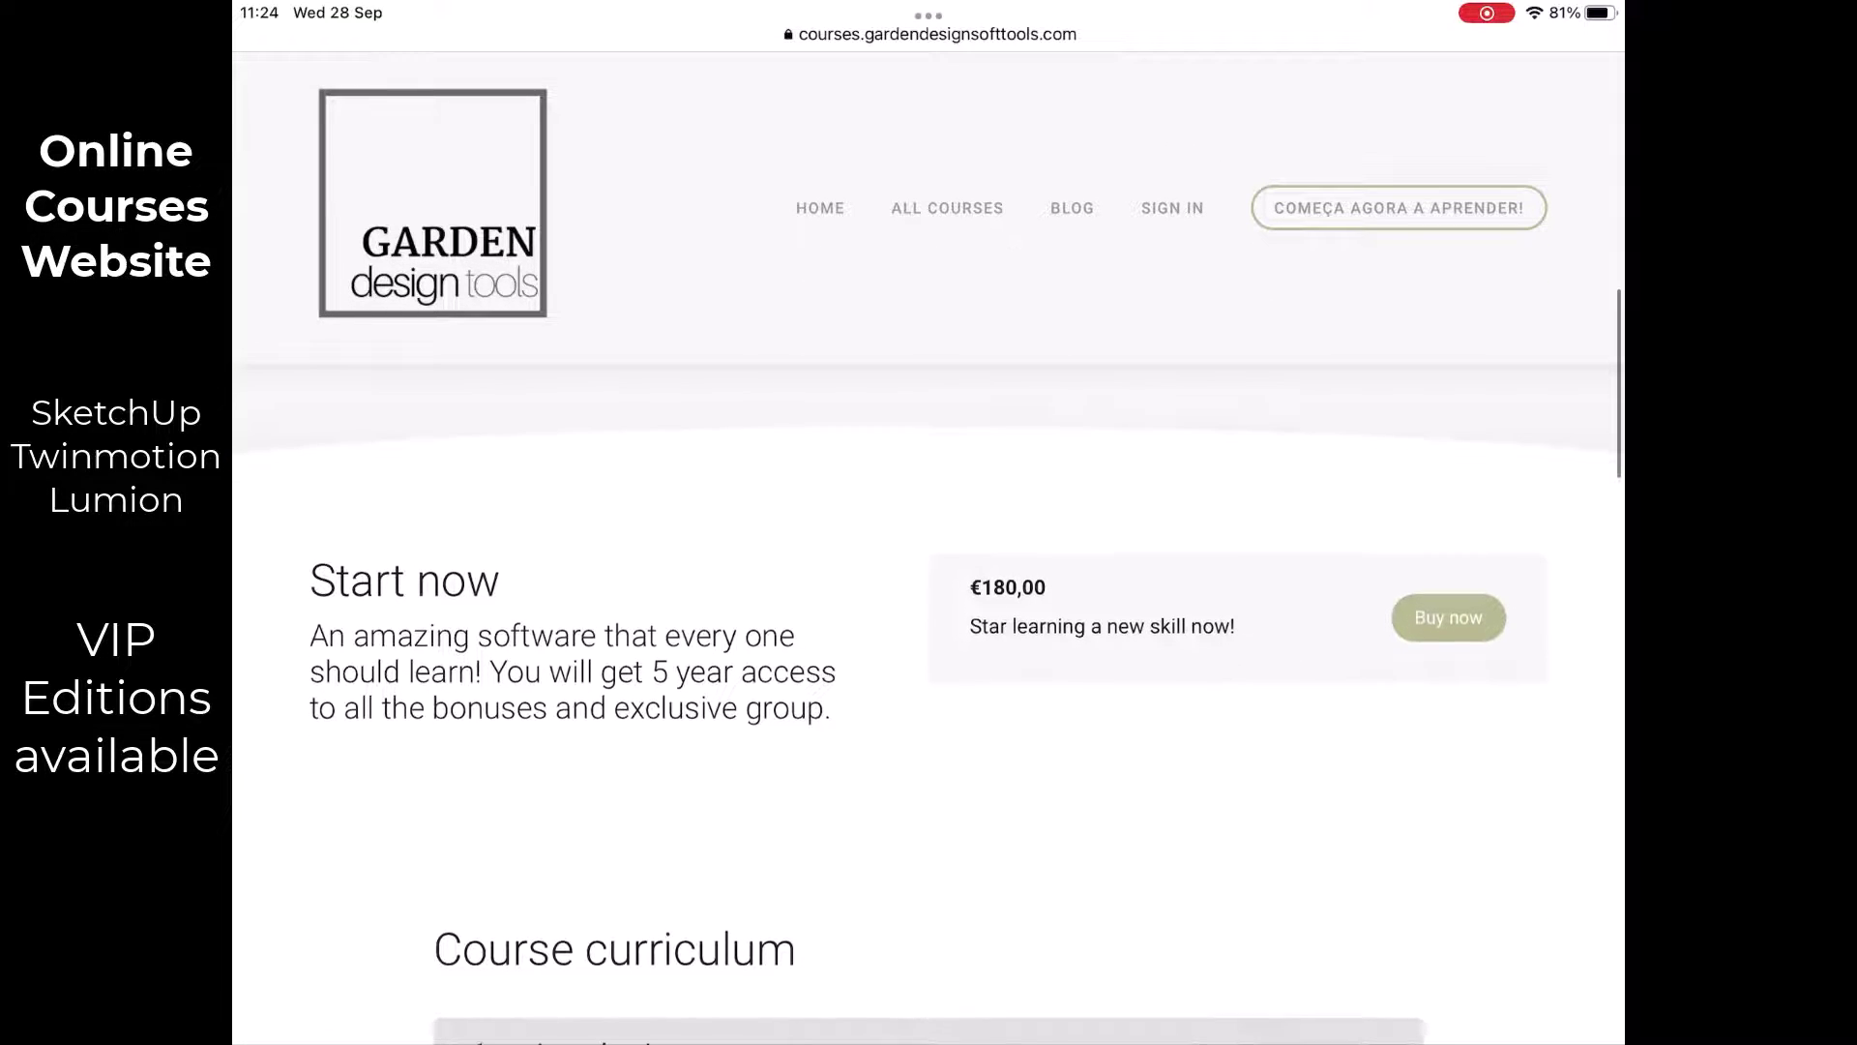
pyautogui.scroll(-4, 929, 677)
pyautogui.scroll(-3, 928, 677)
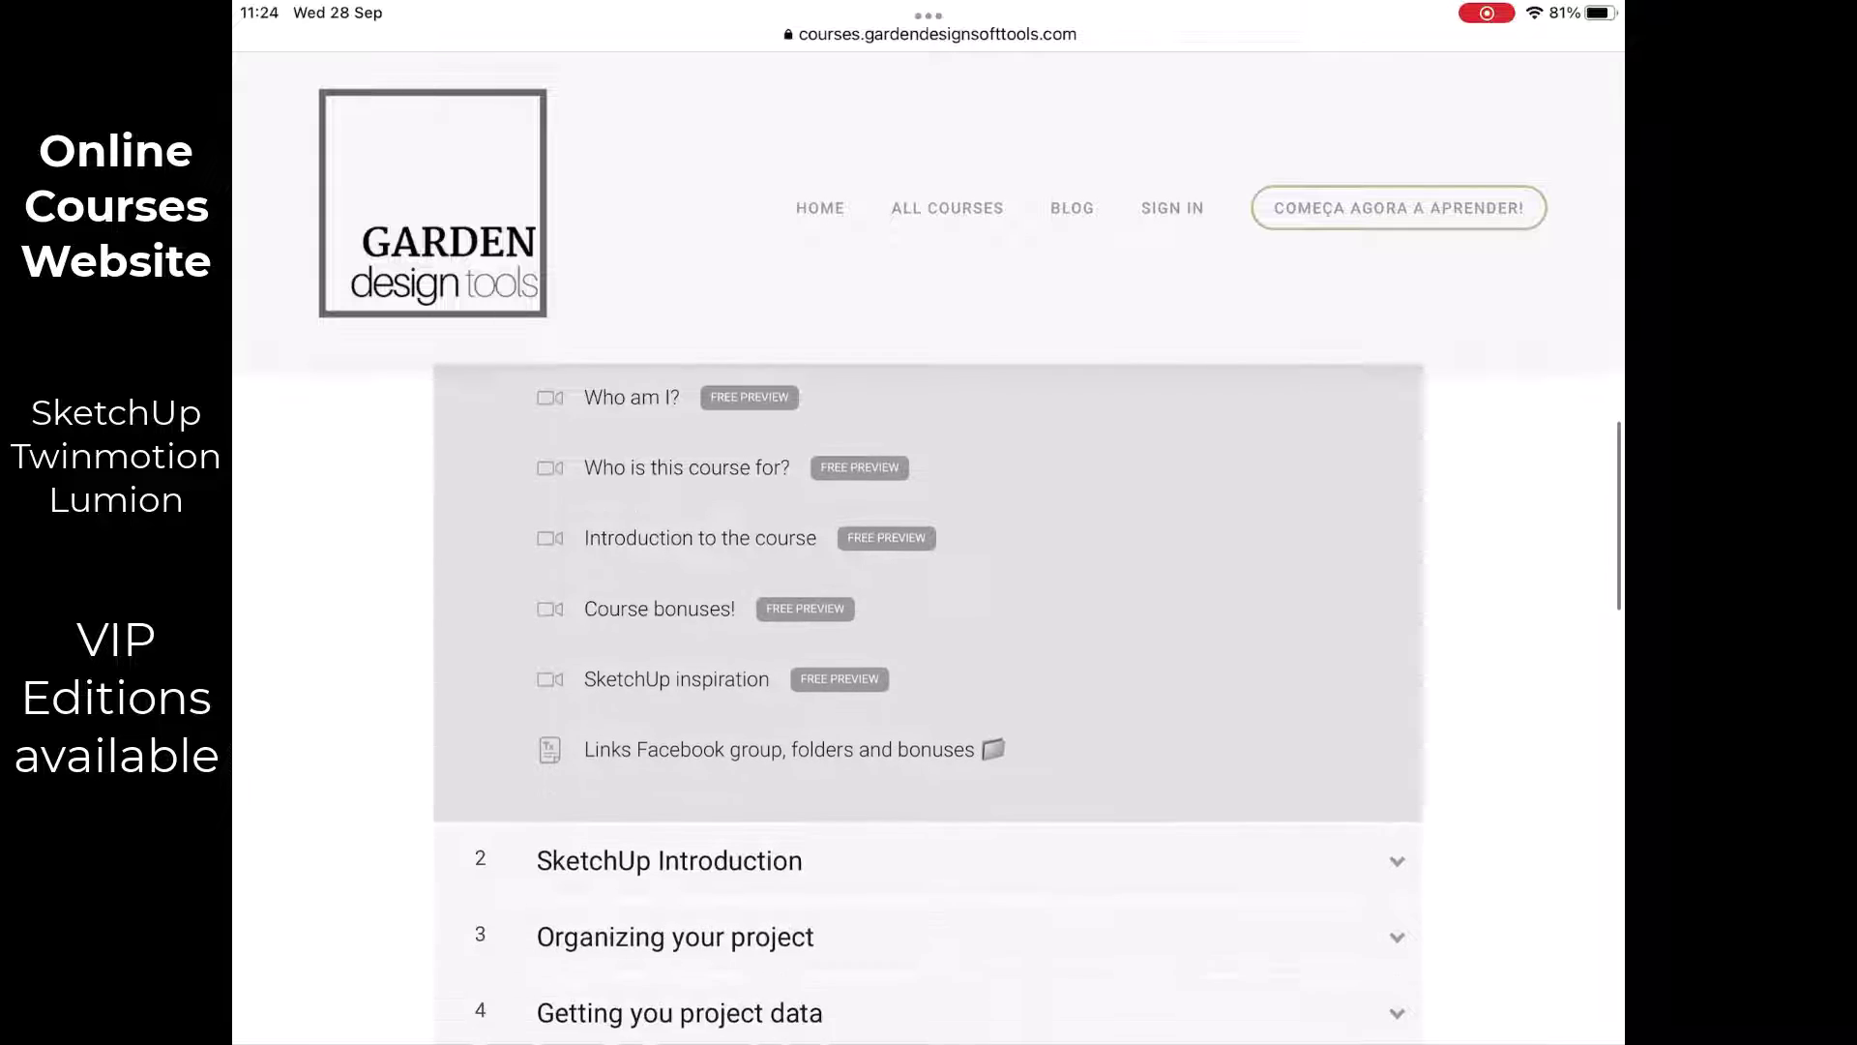
pyautogui.click(669, 733)
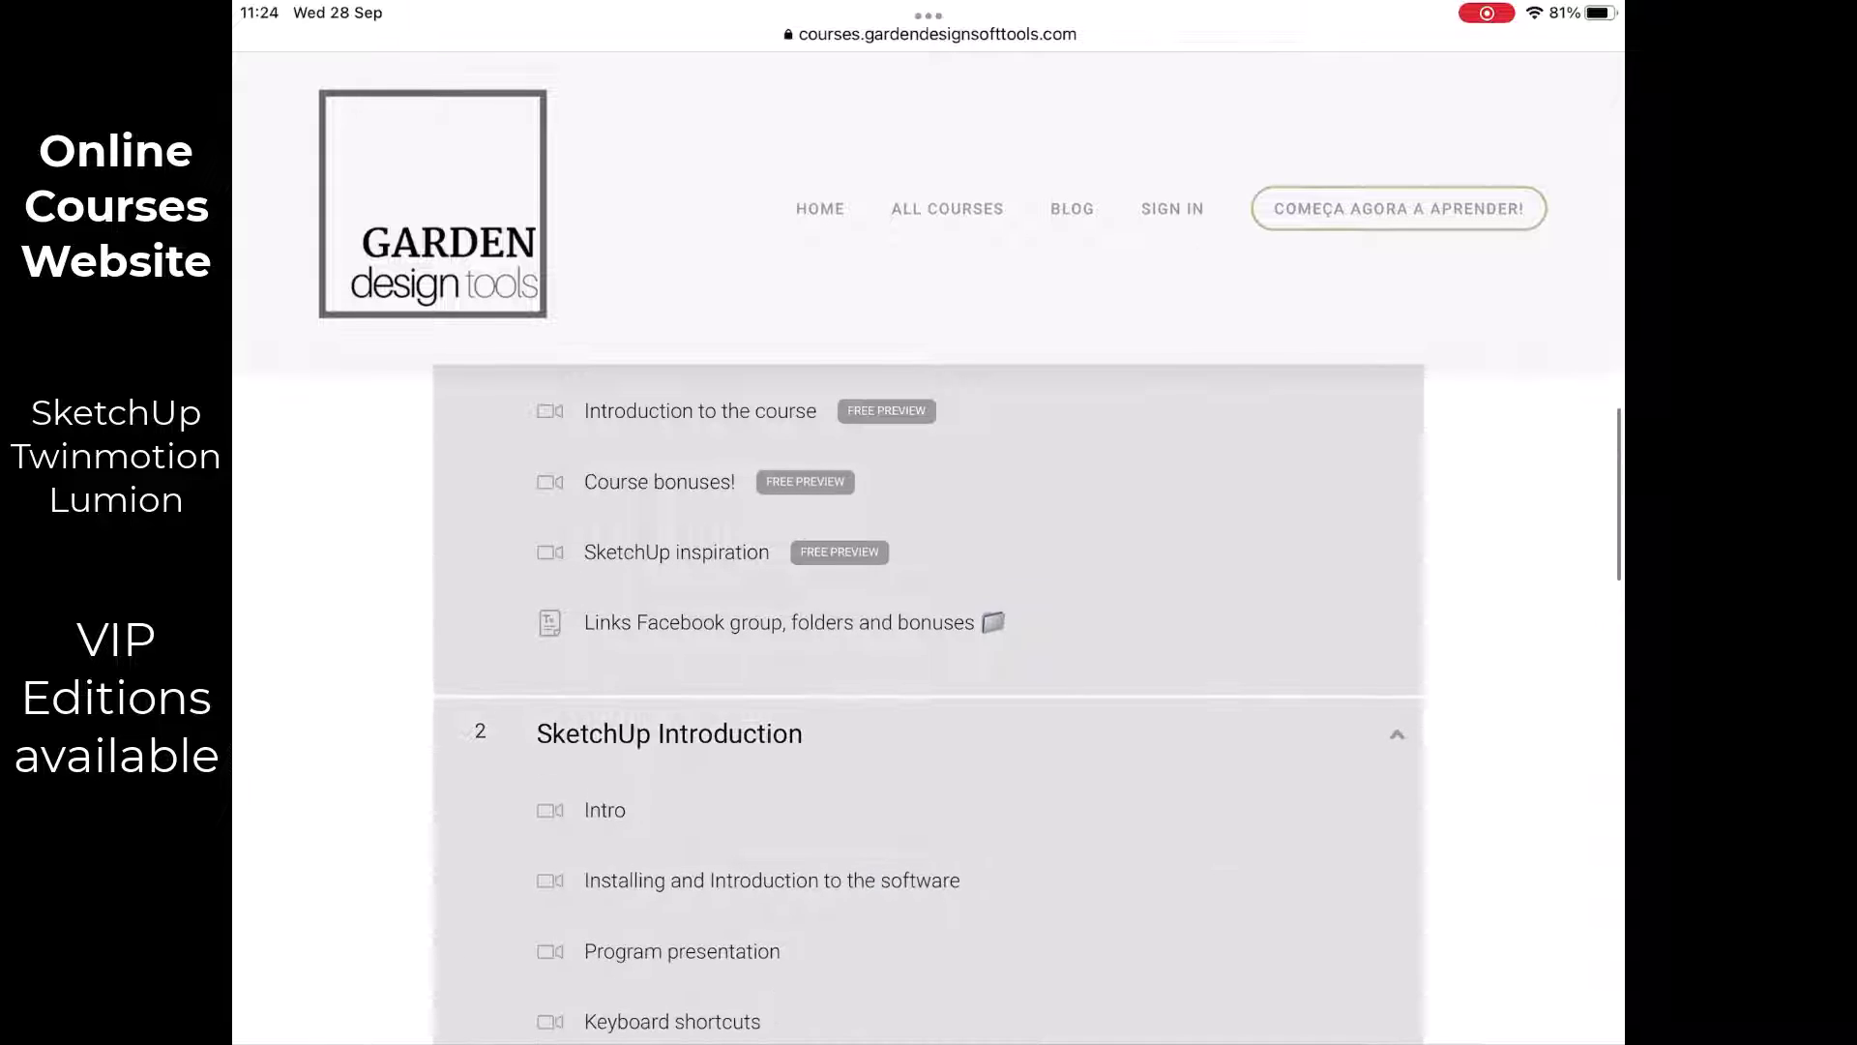
# Expand the curriculum chapter "The garden project" and look through the FAQ down to the end of the course page.
pyautogui.scroll(-7, 929, 677)
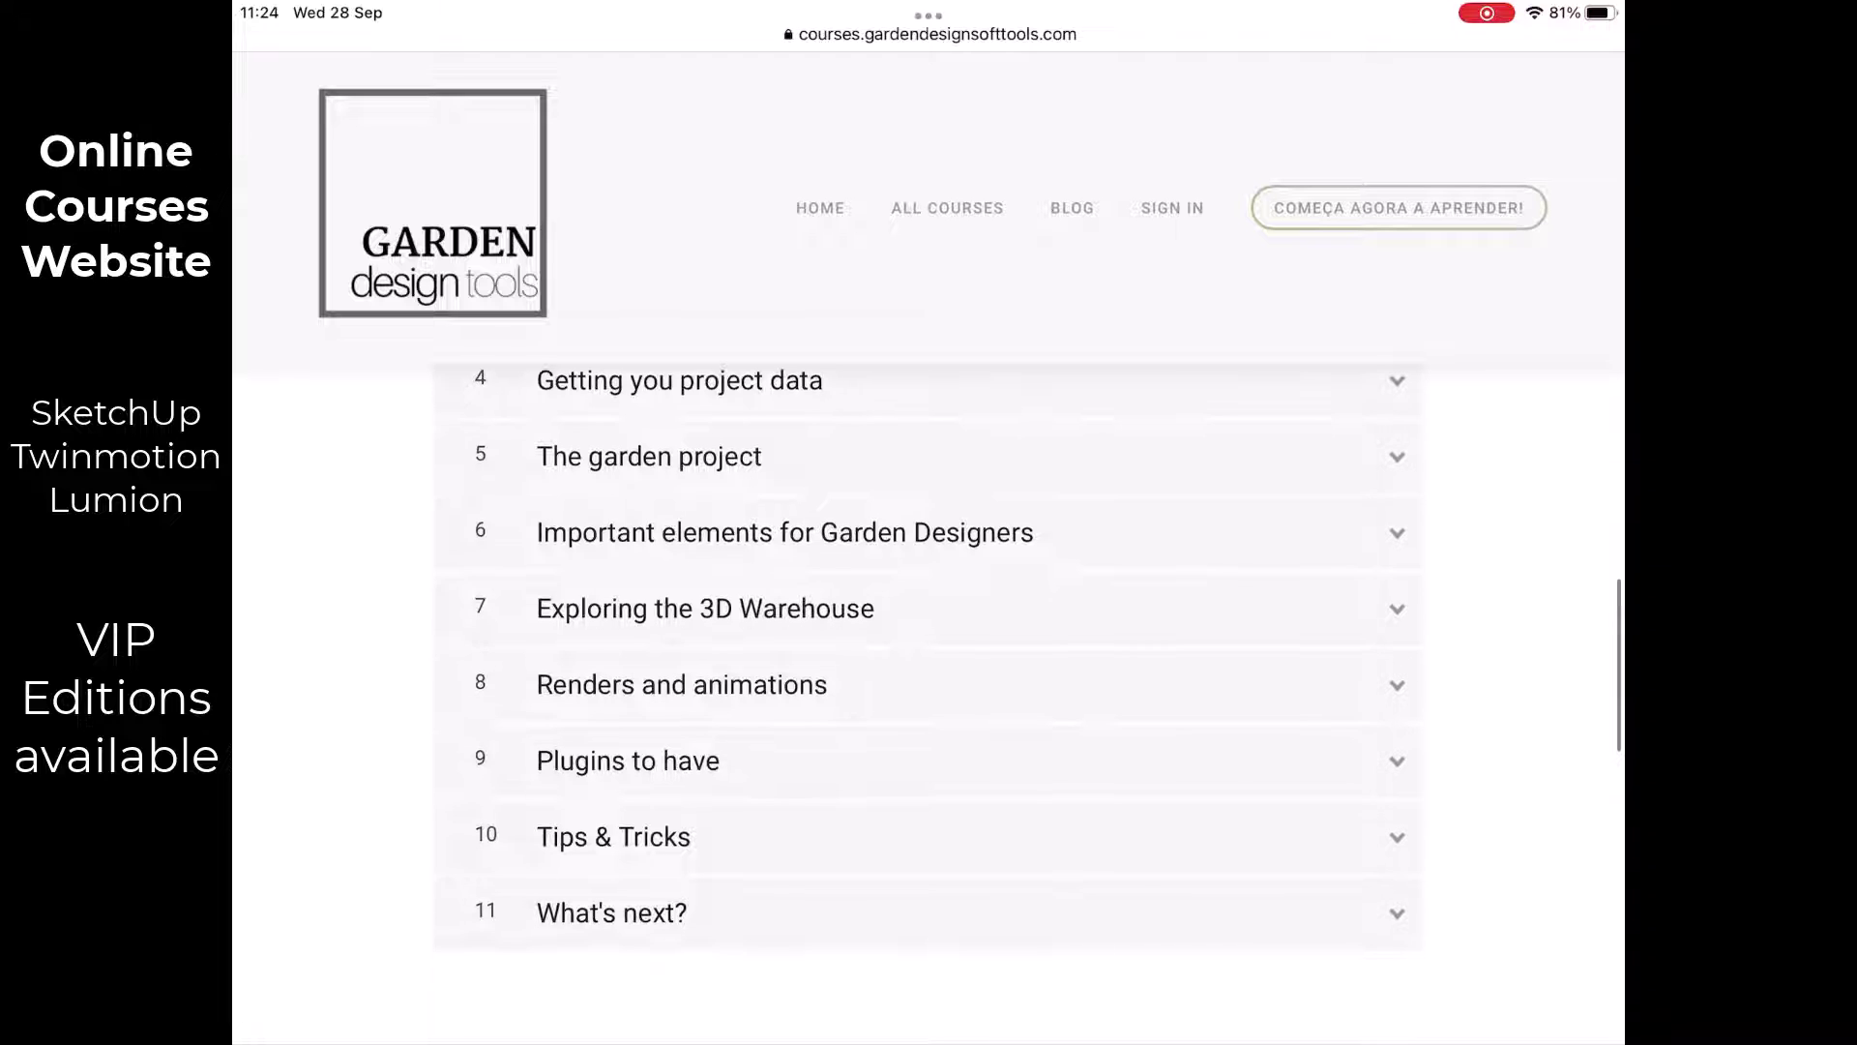
pyautogui.click(650, 456)
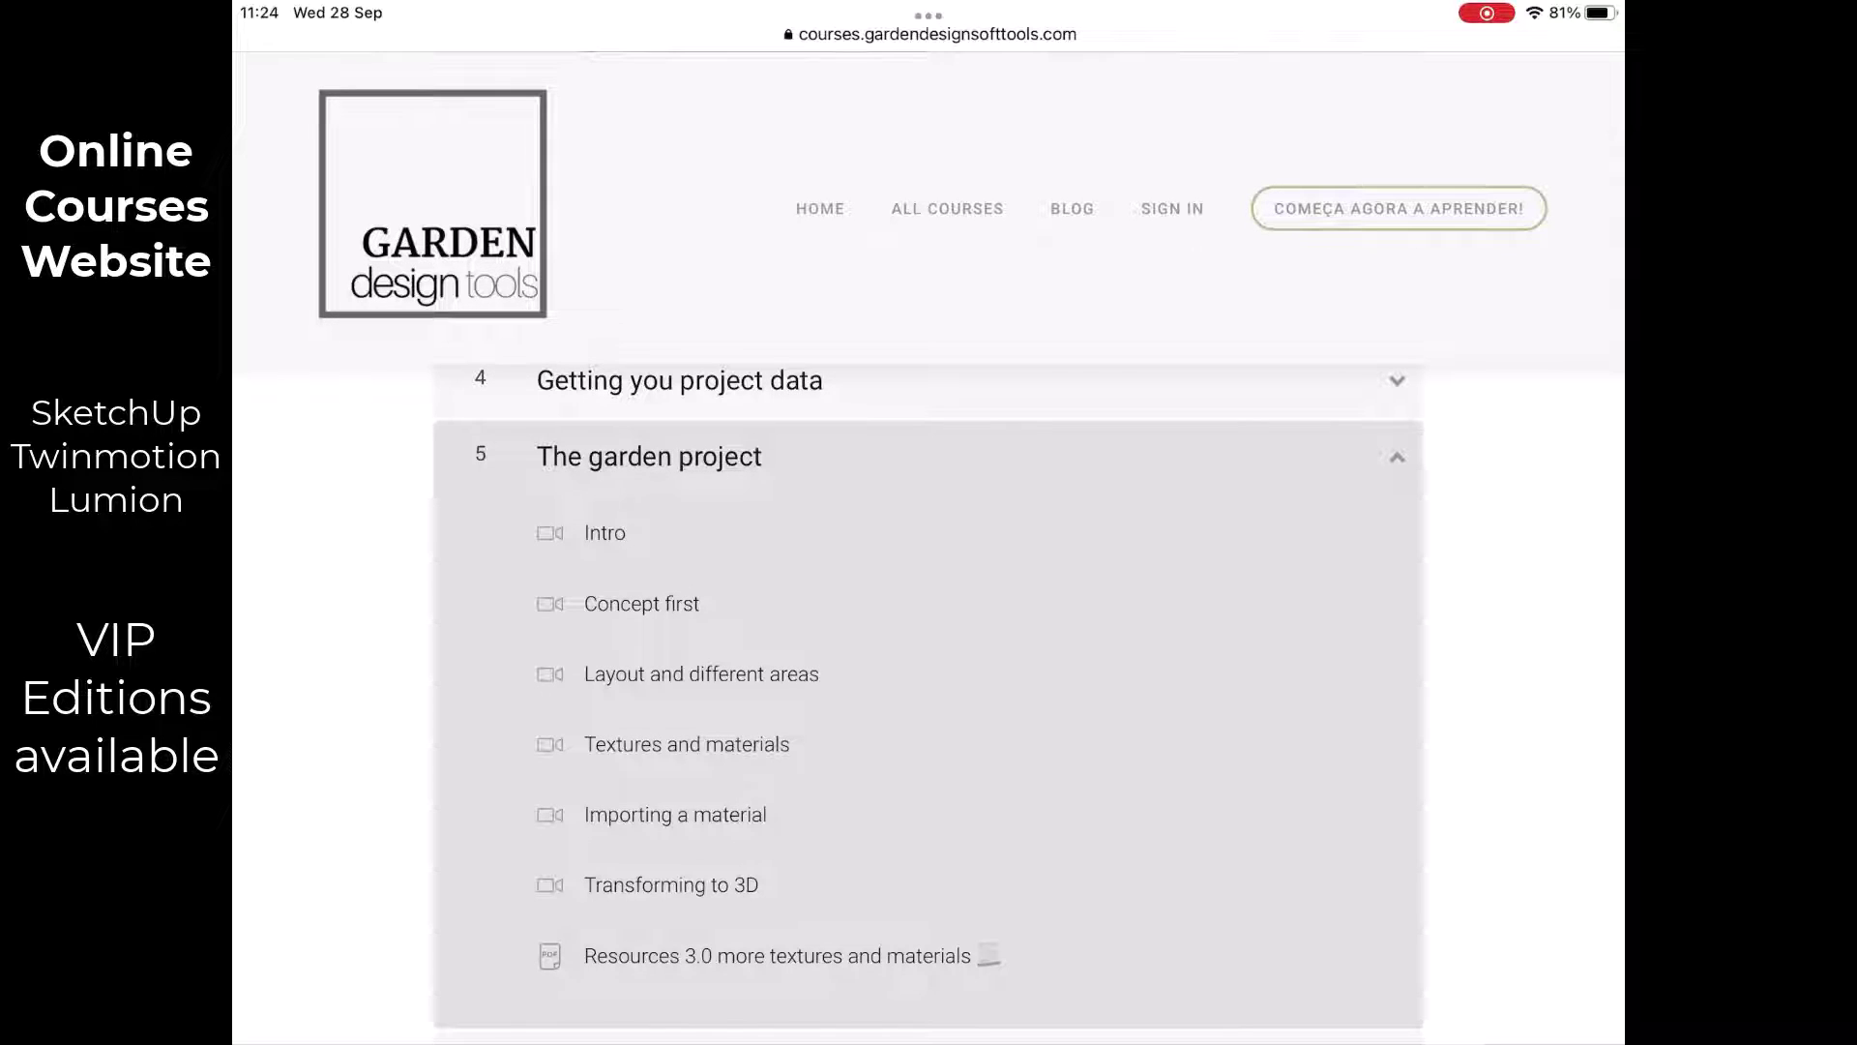
pyautogui.scroll(-15, 928, 677)
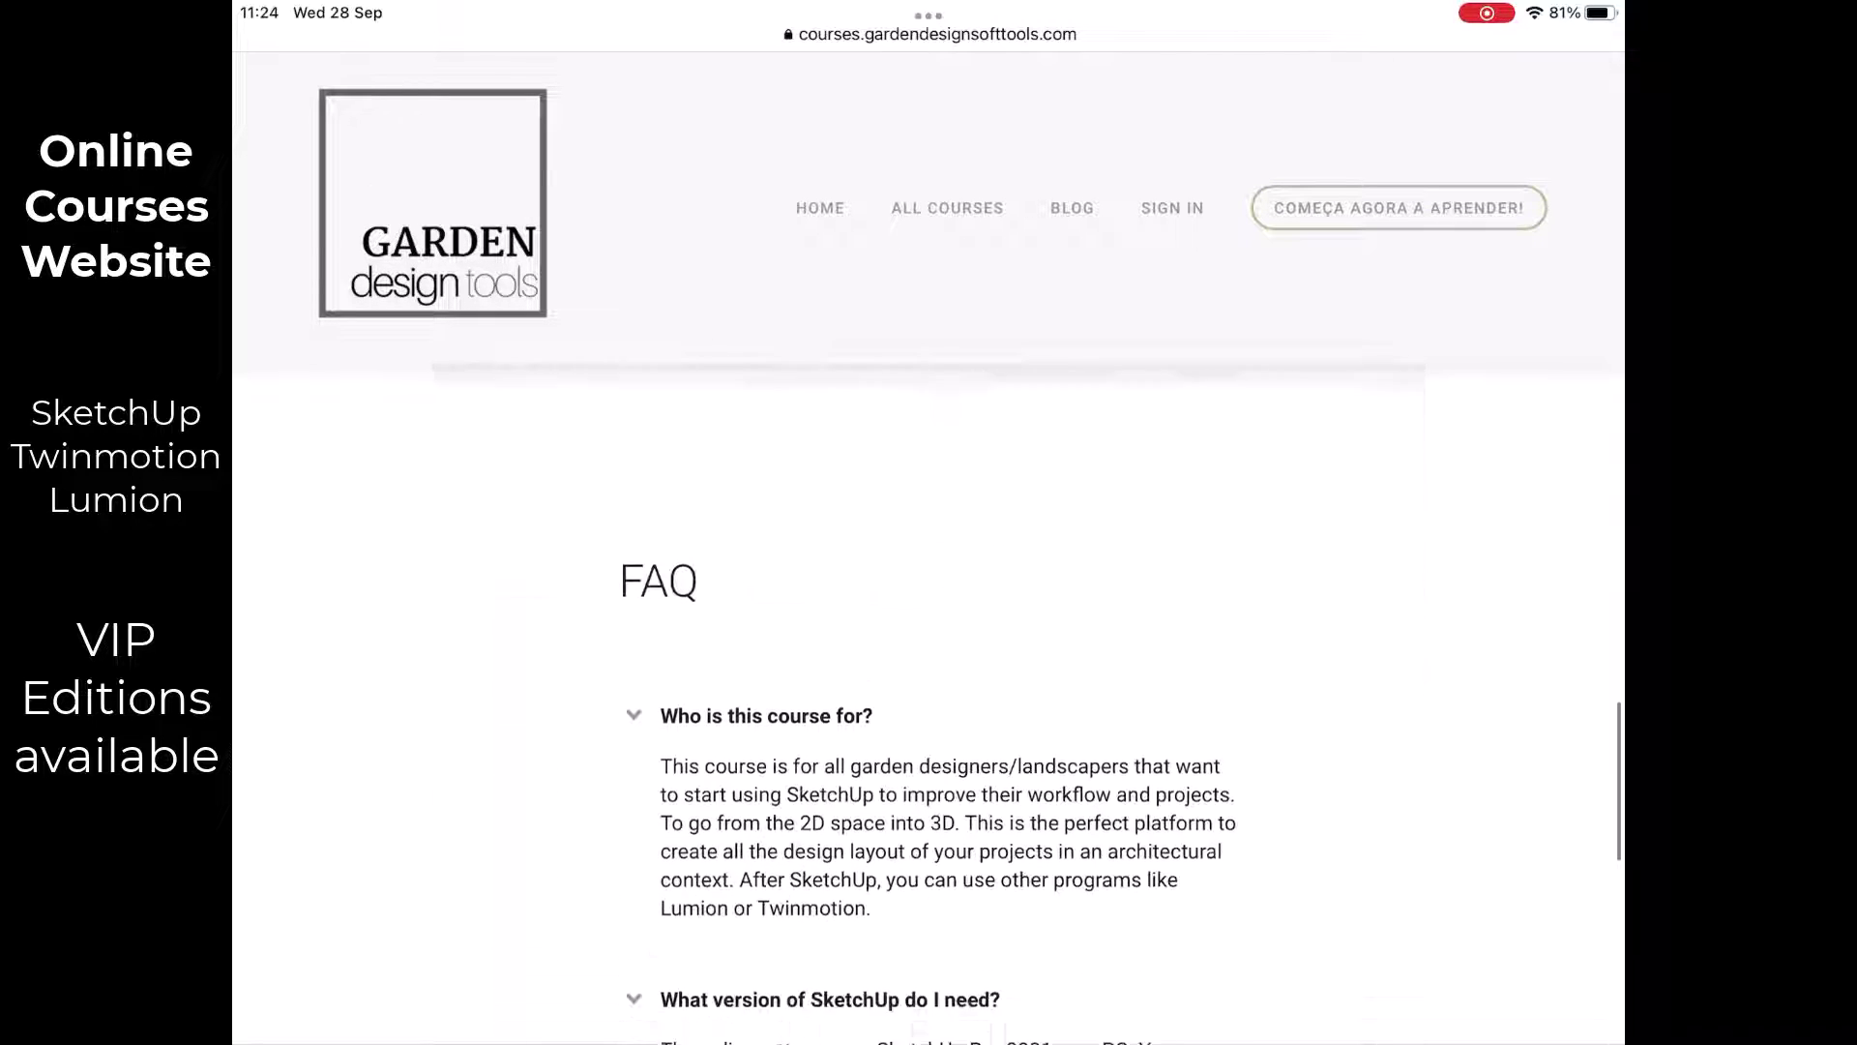
pyautogui.scroll(-5, 928, 702)
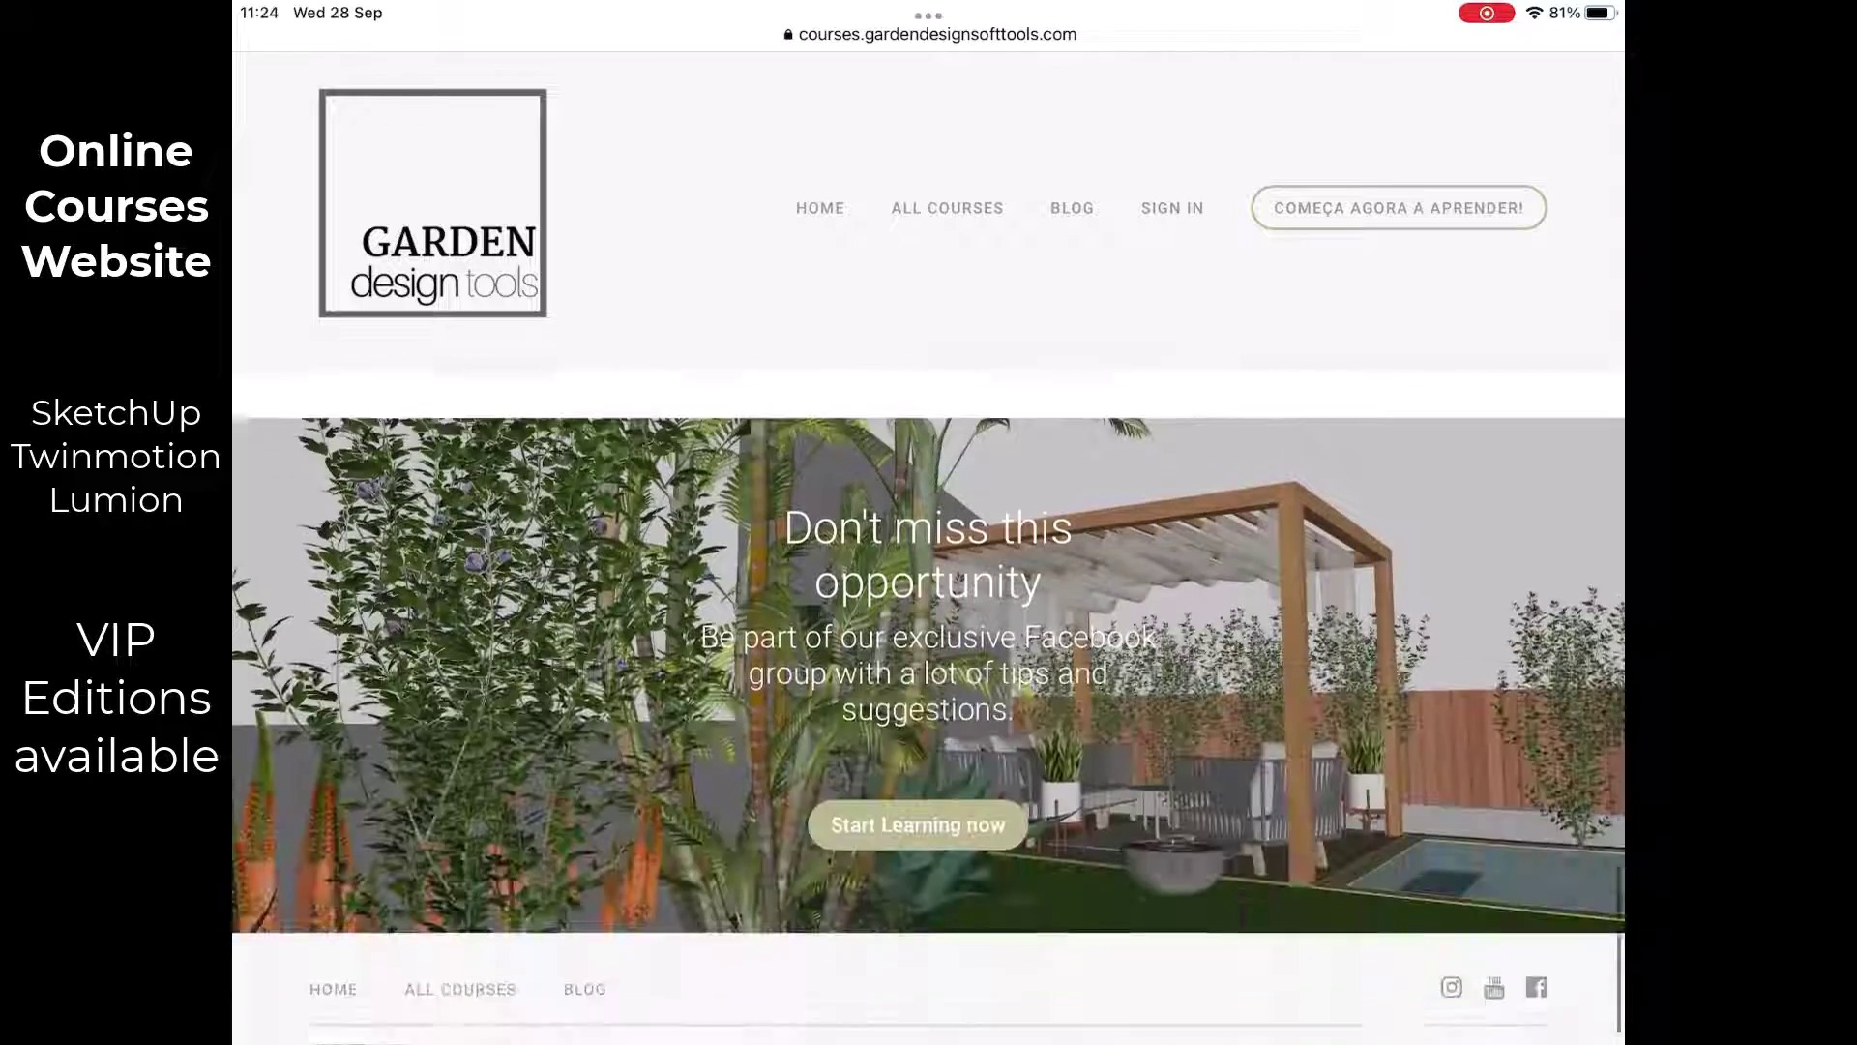